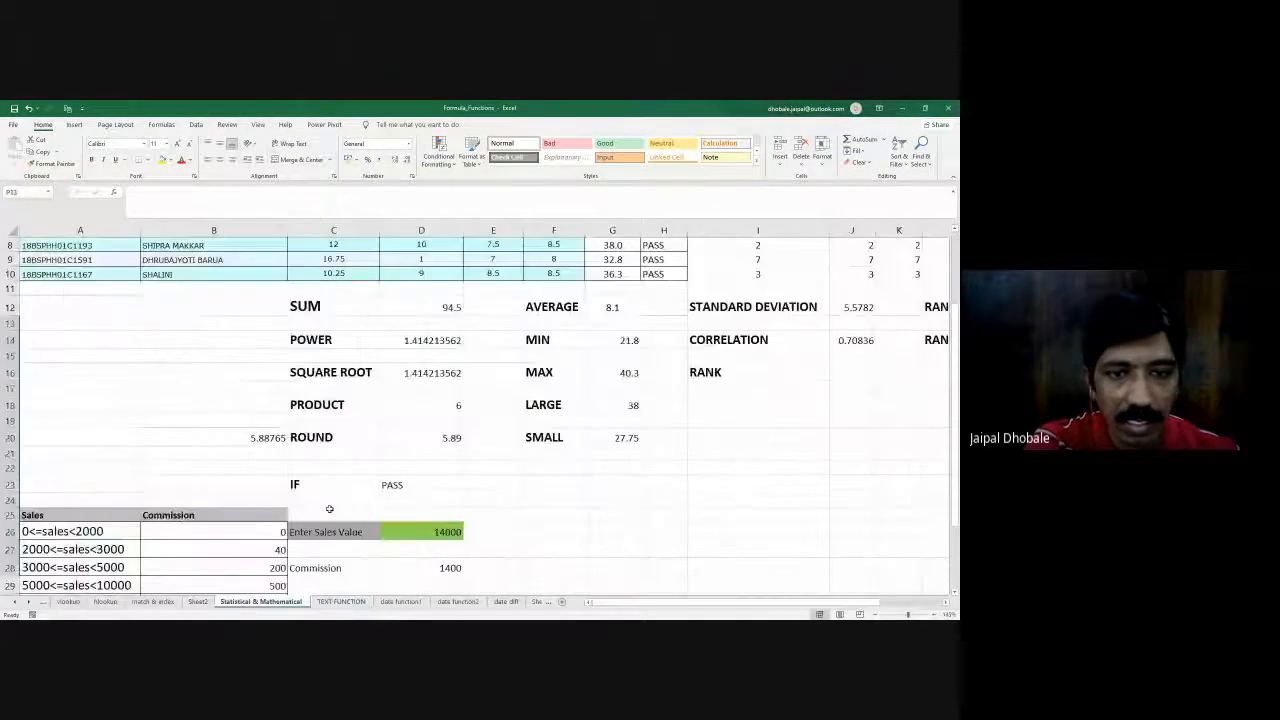
- Look over the marks table, the listed function examples and the sales commission table on the Statistical & Mathematical sheet
scroll(355, 452, up, 5)
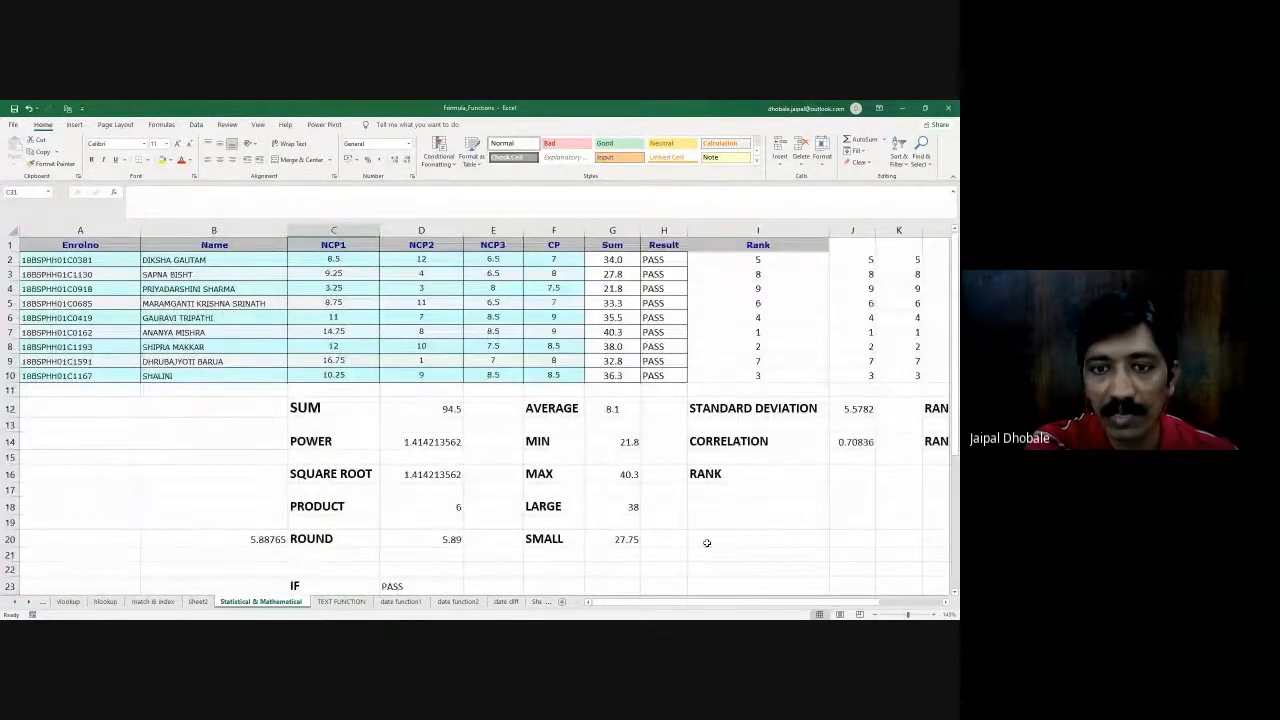
drag(669, 604, 733, 602)
click(640, 442)
click(345, 441)
click(133, 457)
click(183, 506)
scroll(655, 562, down, 5)
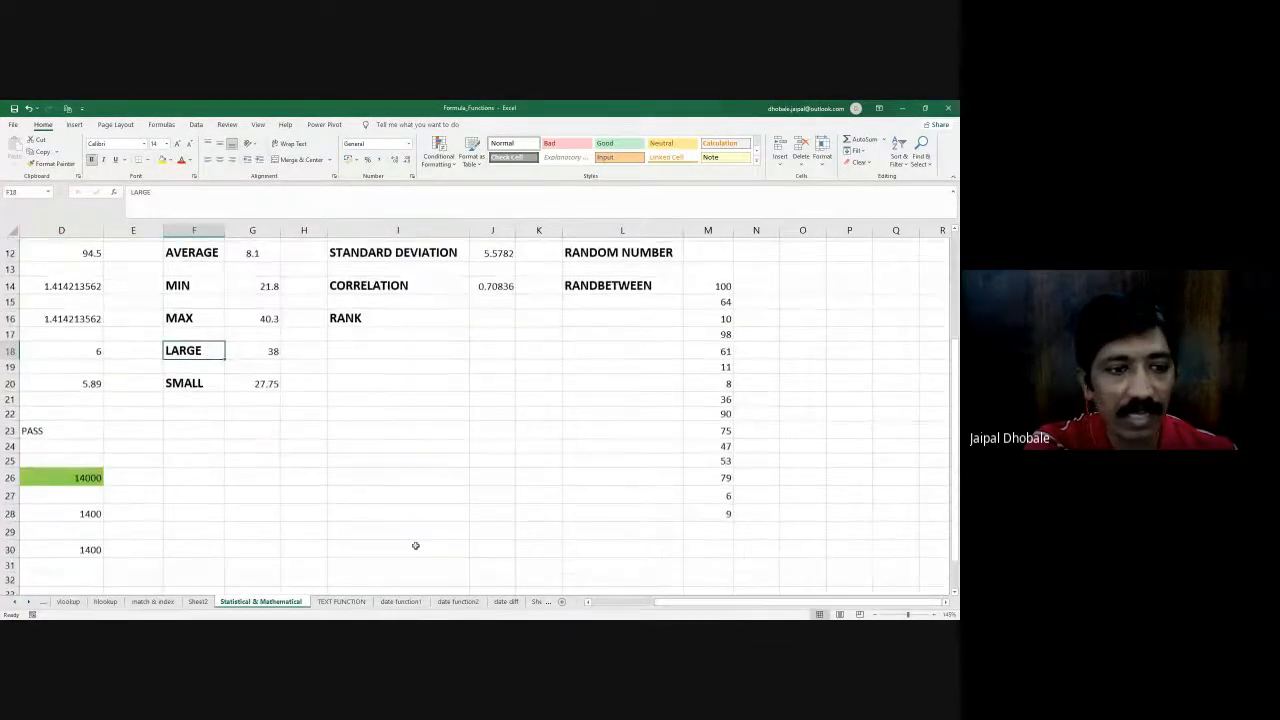
drag(670, 603, 585, 604)
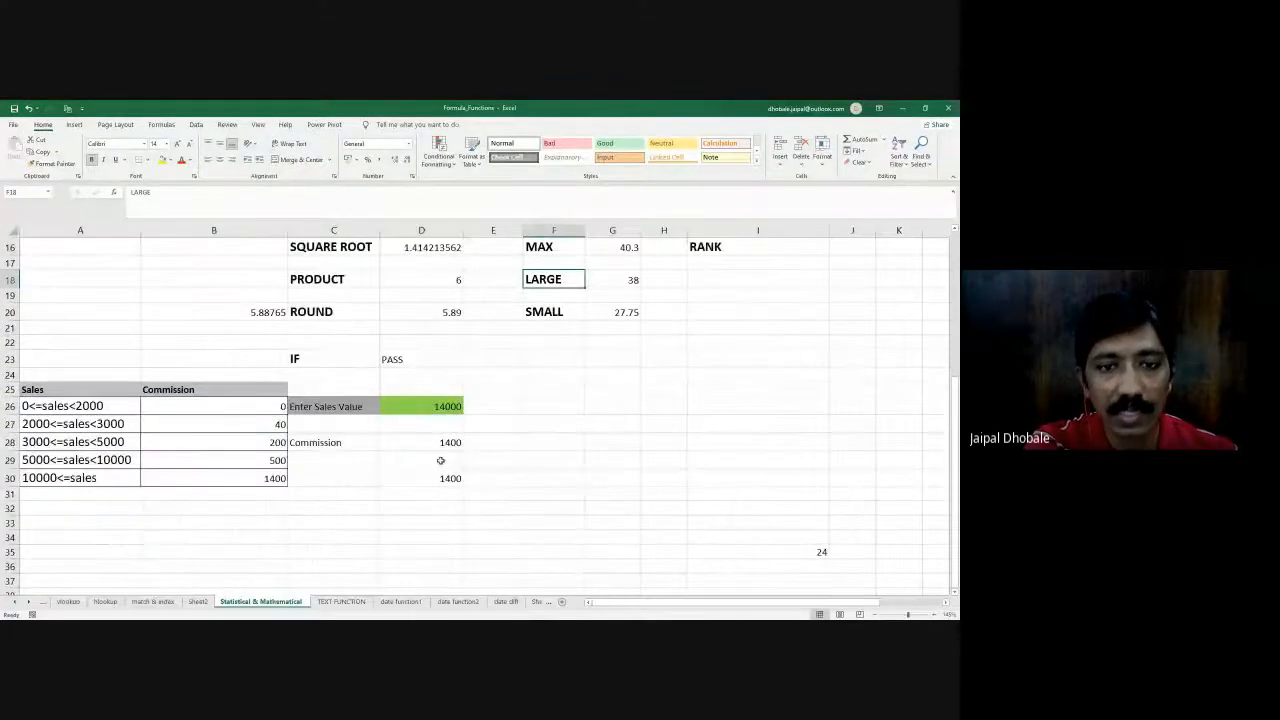
scroll(300, 450, up, 5)
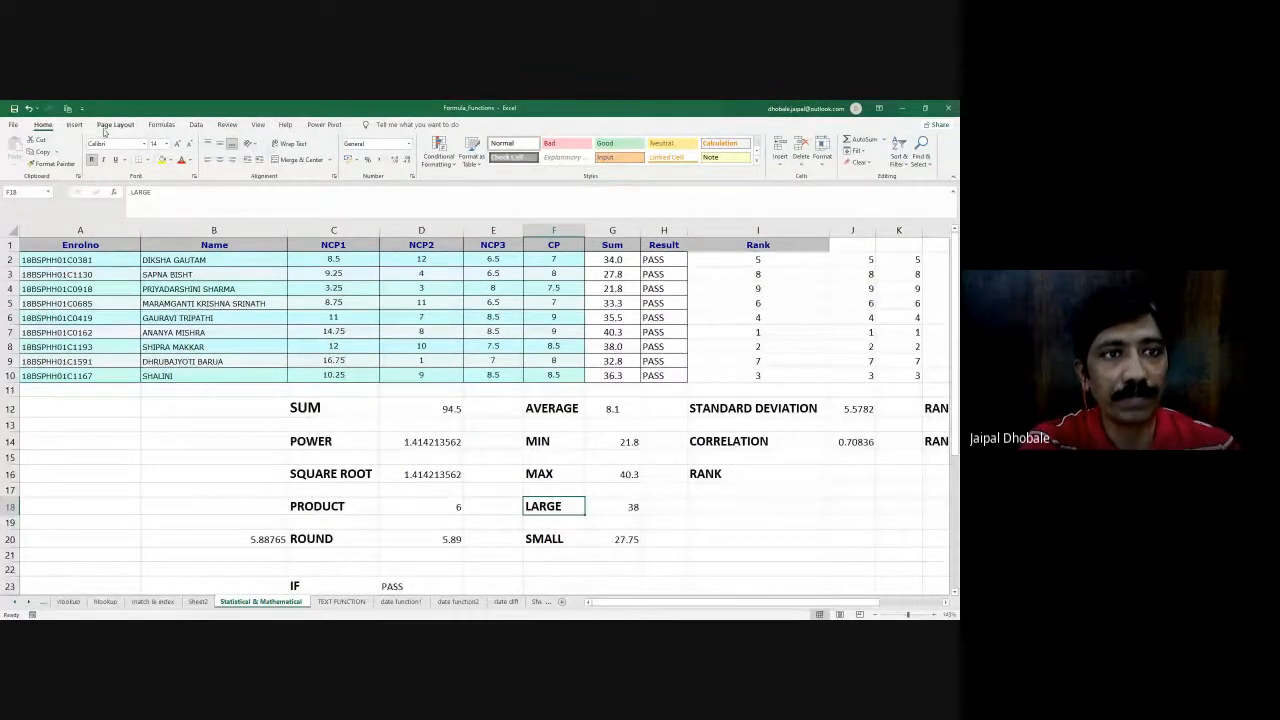
- Review the available formula categories and the sheet's function examples, including IF, CORRELATION, SUM, PRODUCT, ROUND, RANDBETWEEN and STANDARD DEVIATION
click(162, 124)
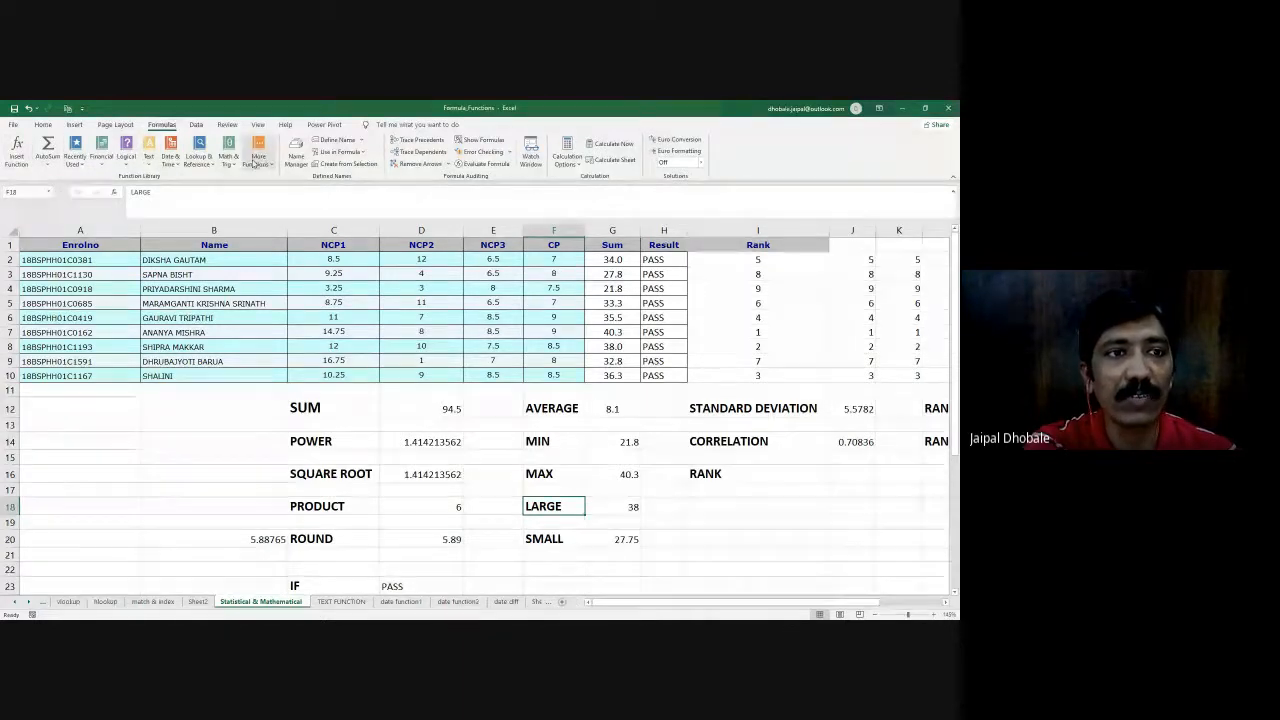
scroll(300, 452, down, 3)
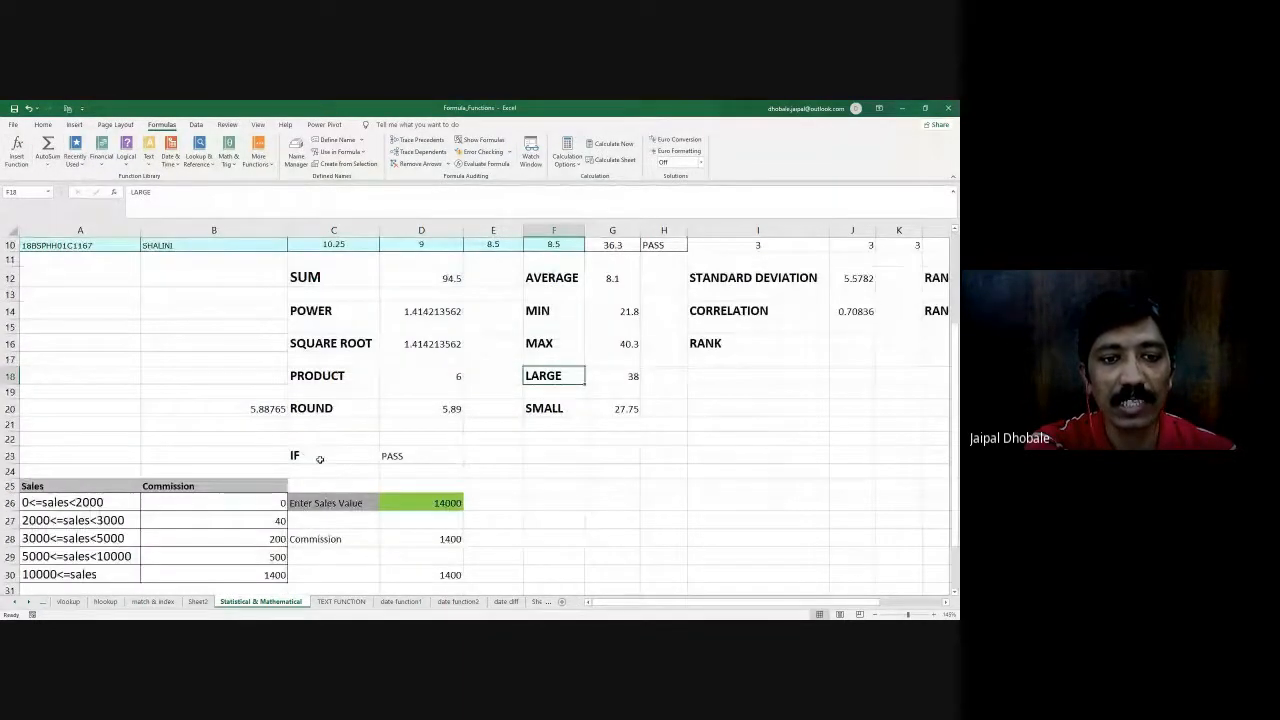
click(318, 458)
scroll(330, 430, up, 3)
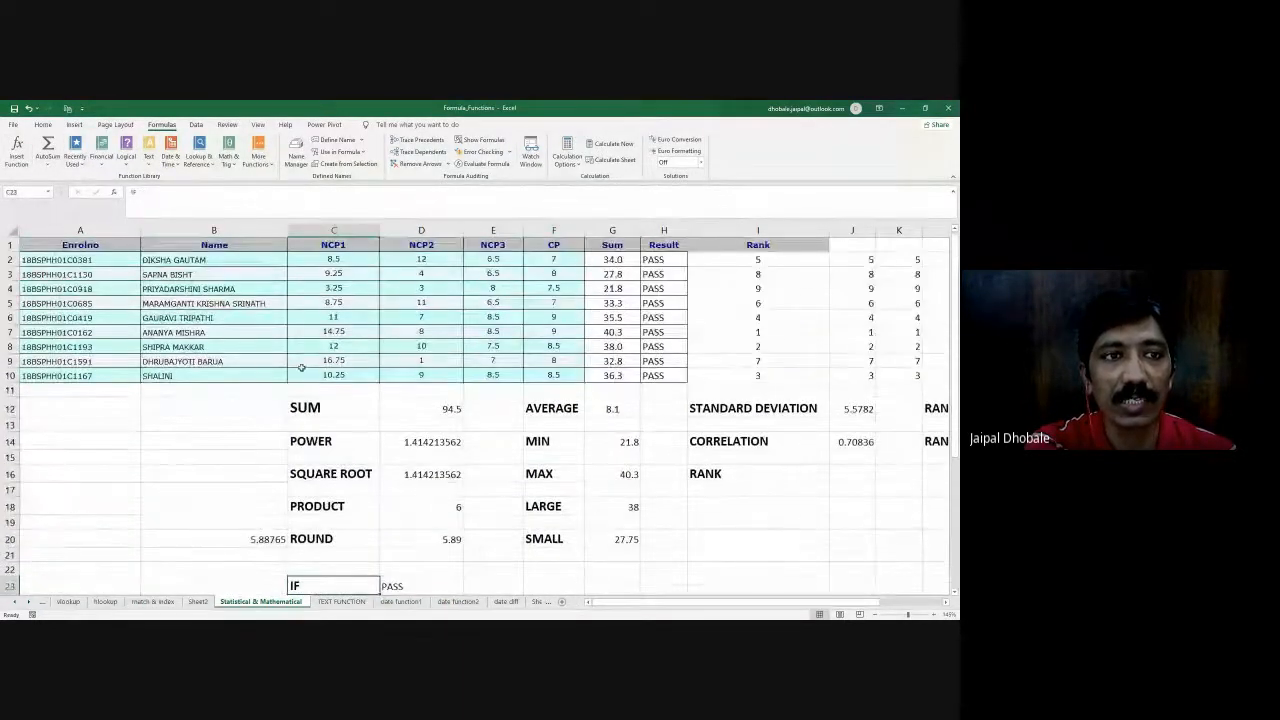
click(101, 150)
click(727, 418)
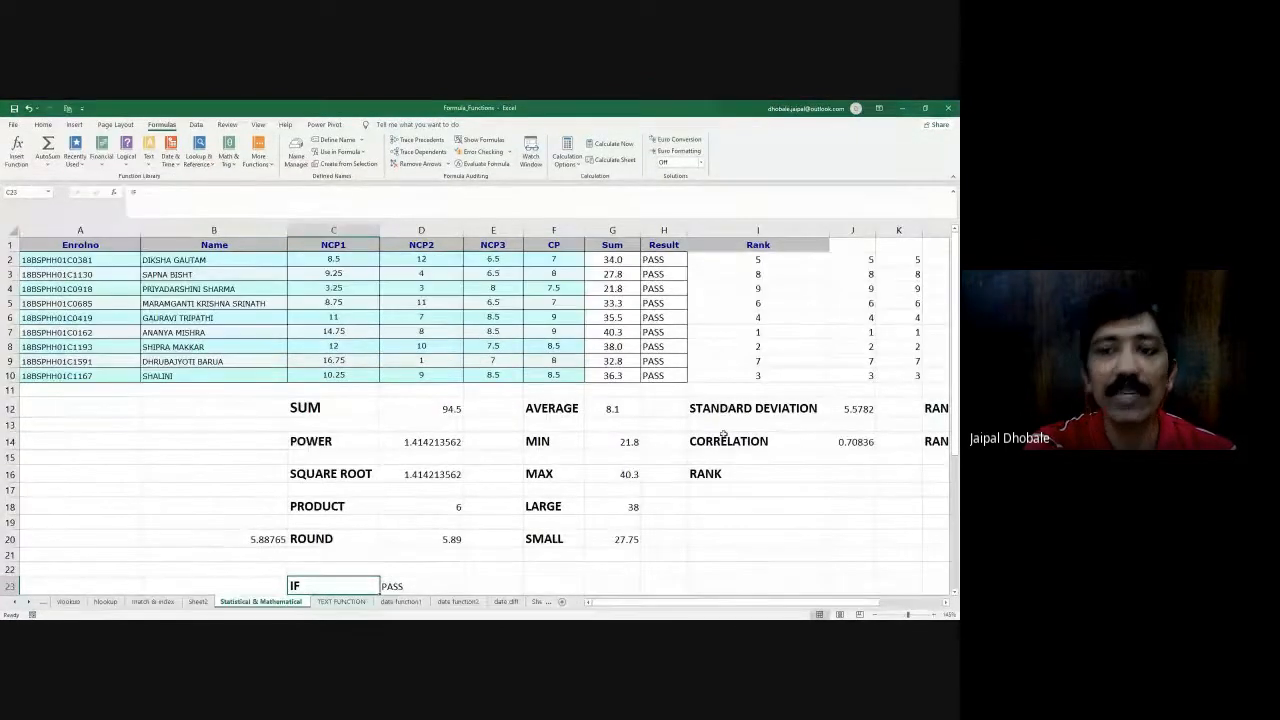
click(726, 441)
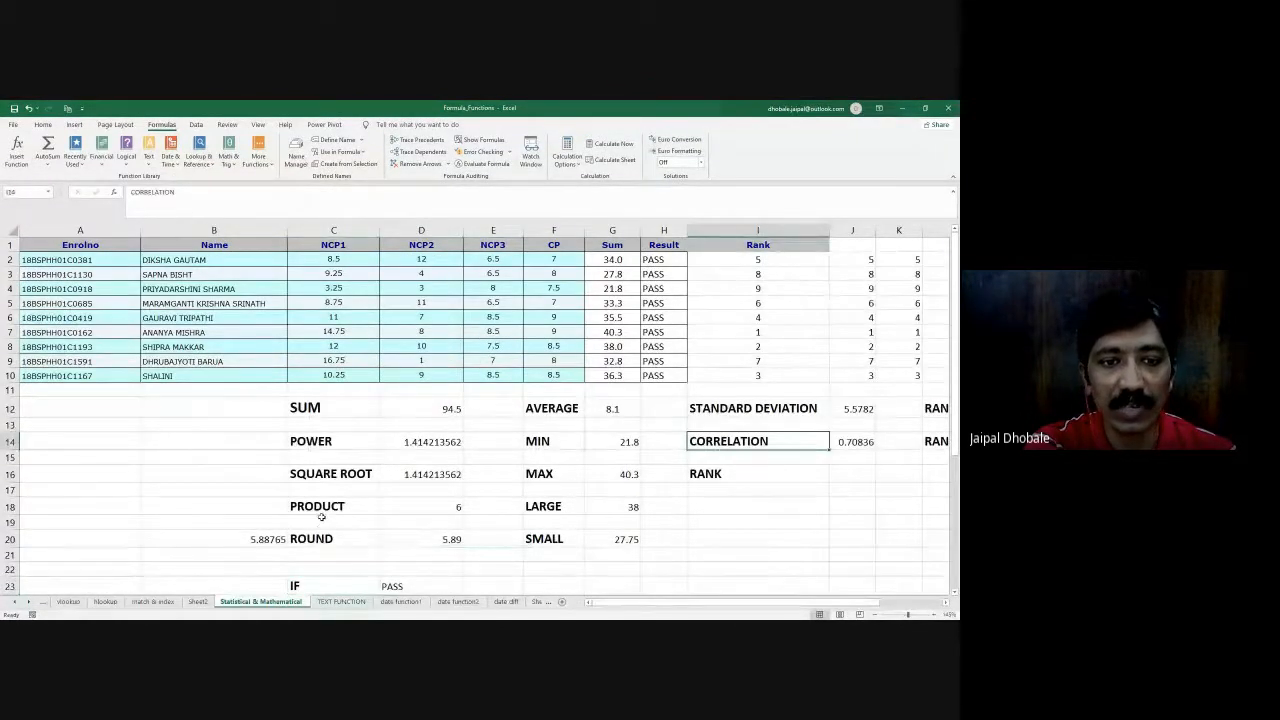
click(317, 406)
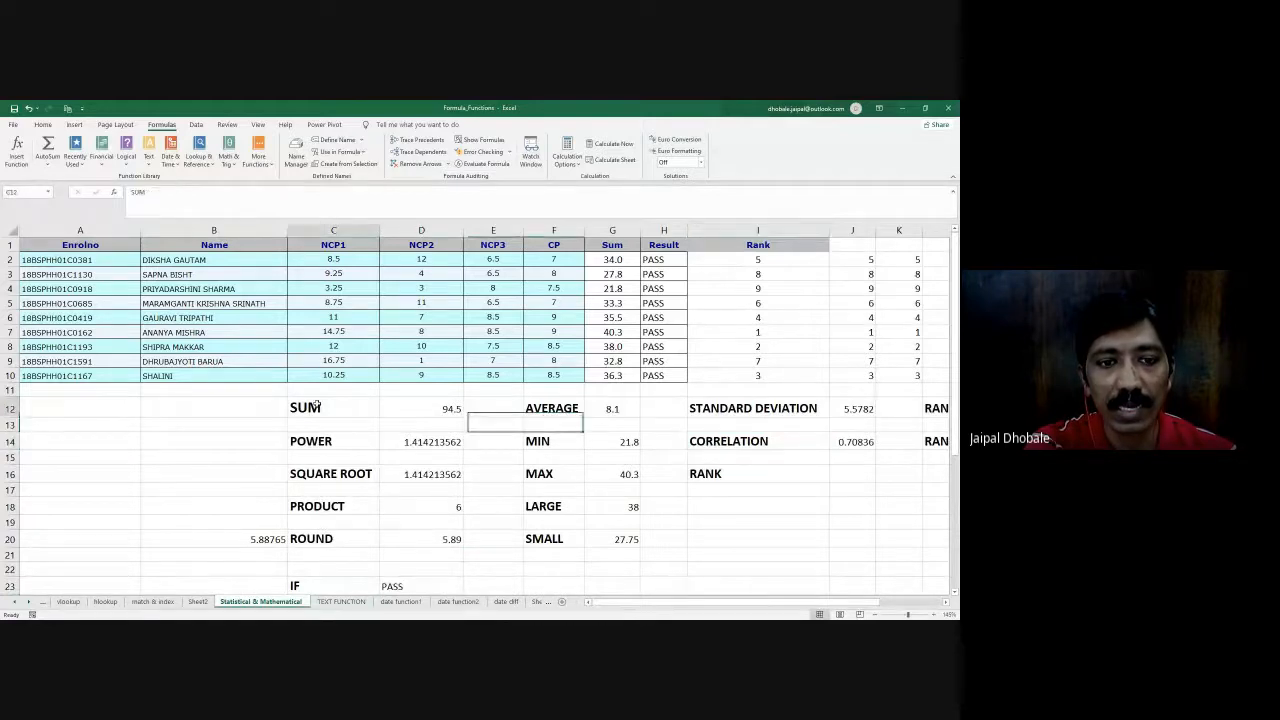
click(334, 508)
click(338, 535)
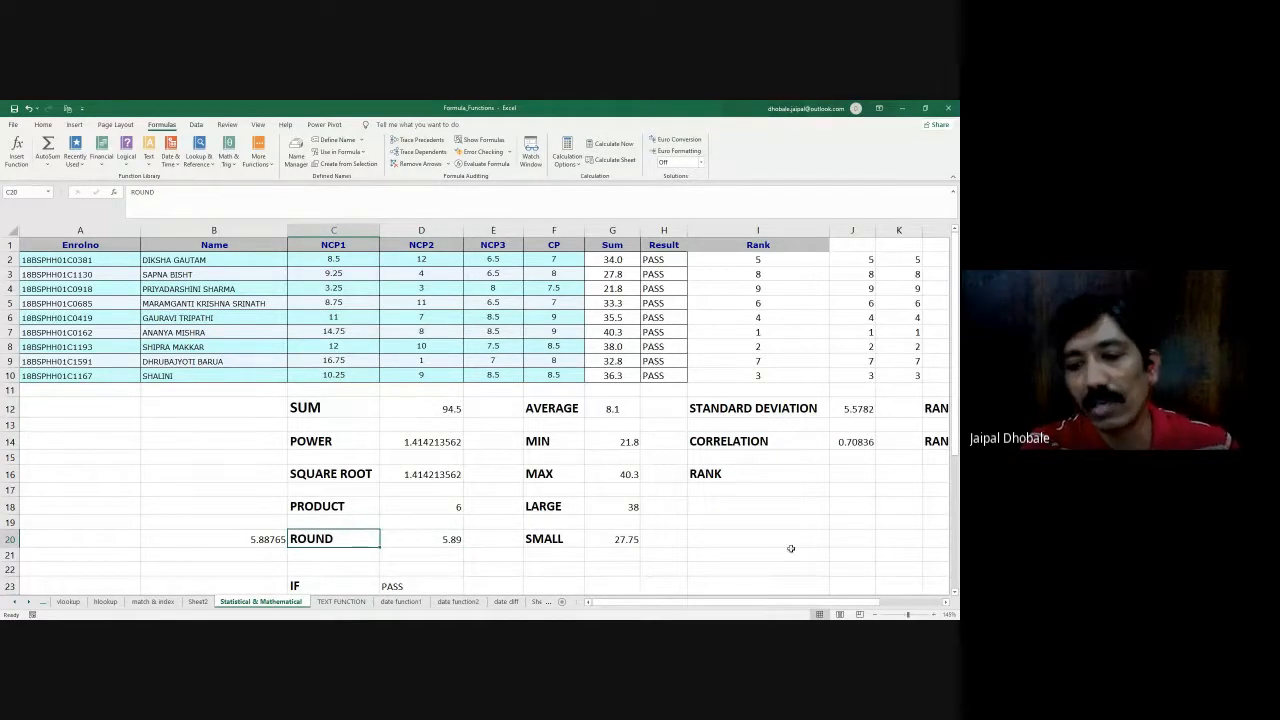
drag(766, 604, 788, 604)
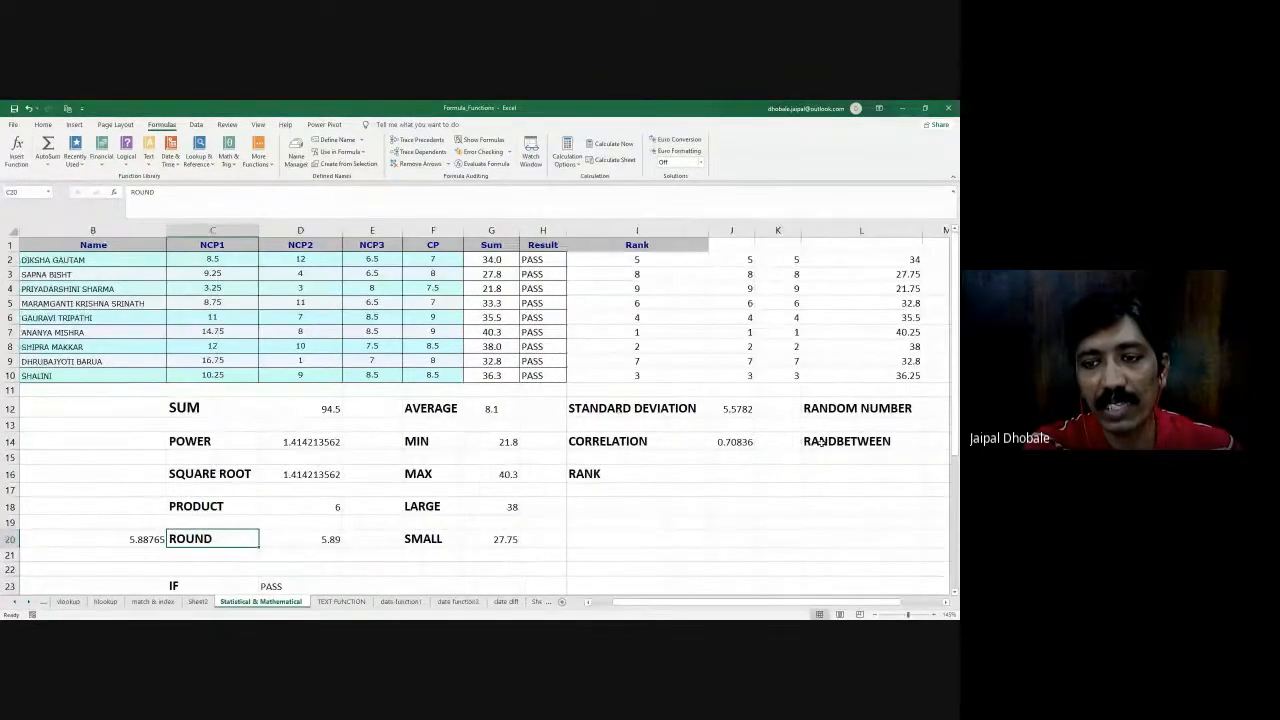
click(817, 440)
click(597, 410)
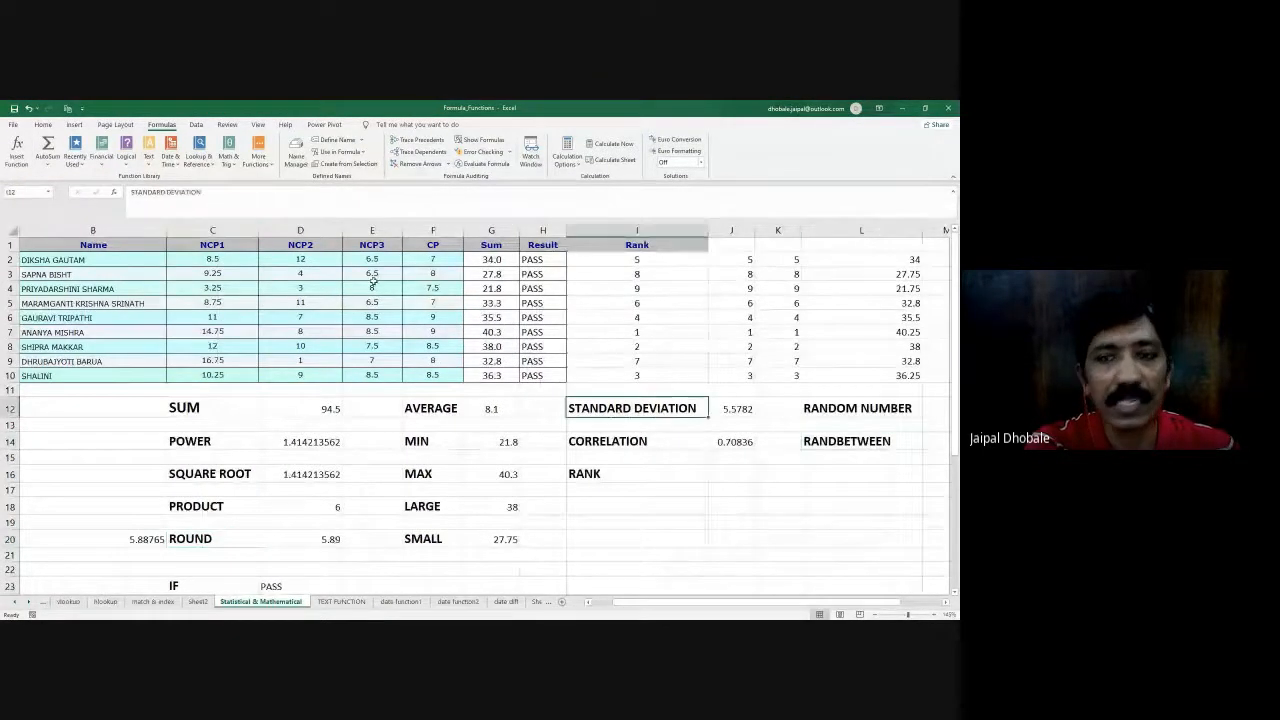
scroll(618, 420, down, 1)
scroll(617, 420, down, 1)
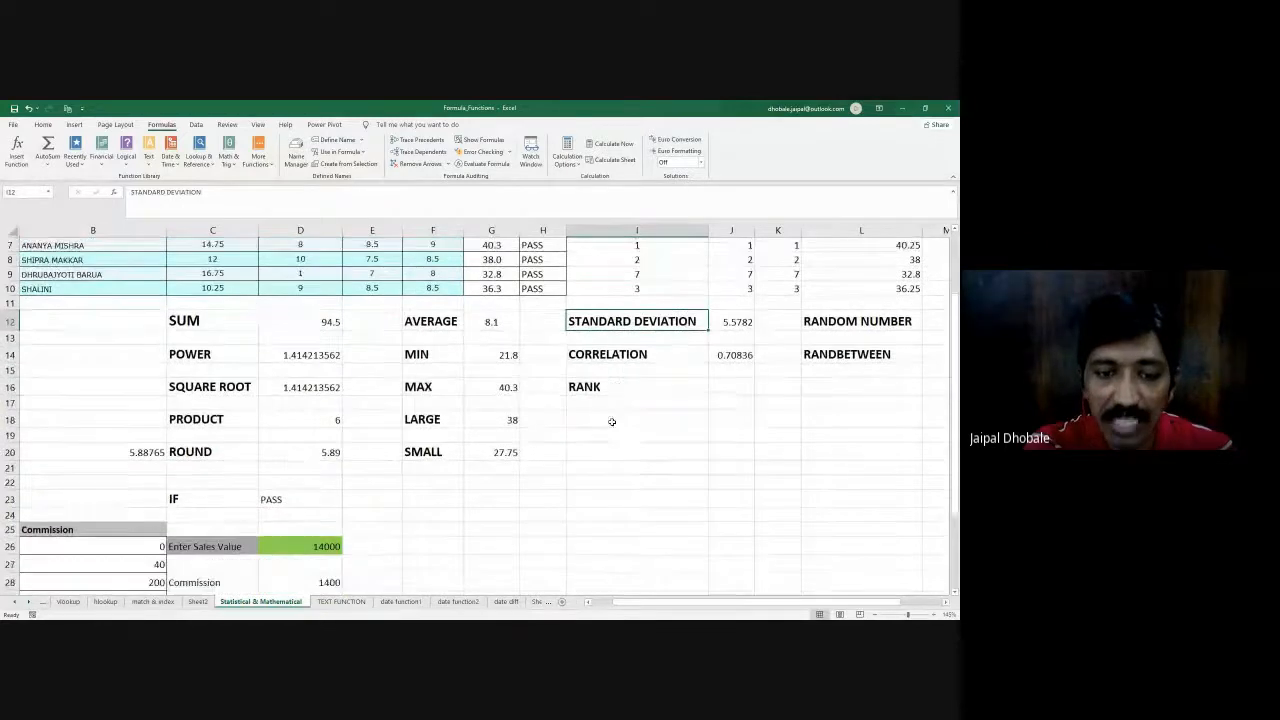
scroll(580, 423, up, 2)
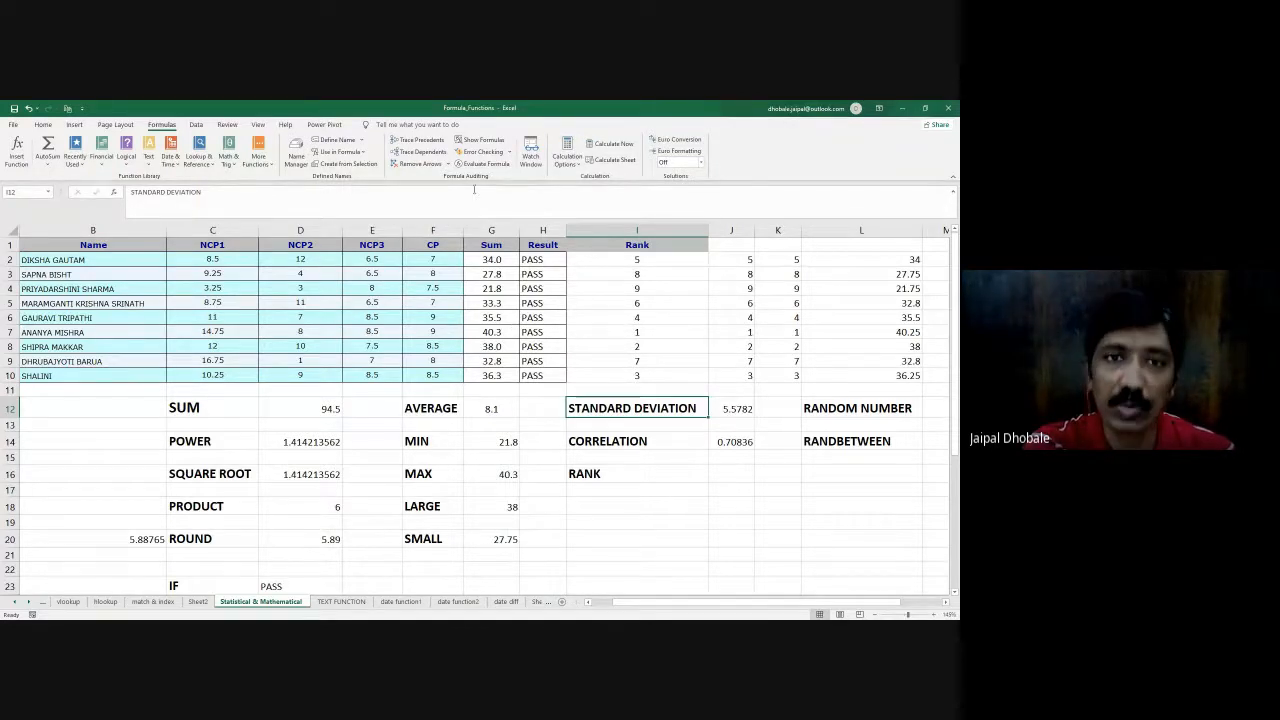
- Try to trace the dependents of the Result formula in cell H4
click(375, 289)
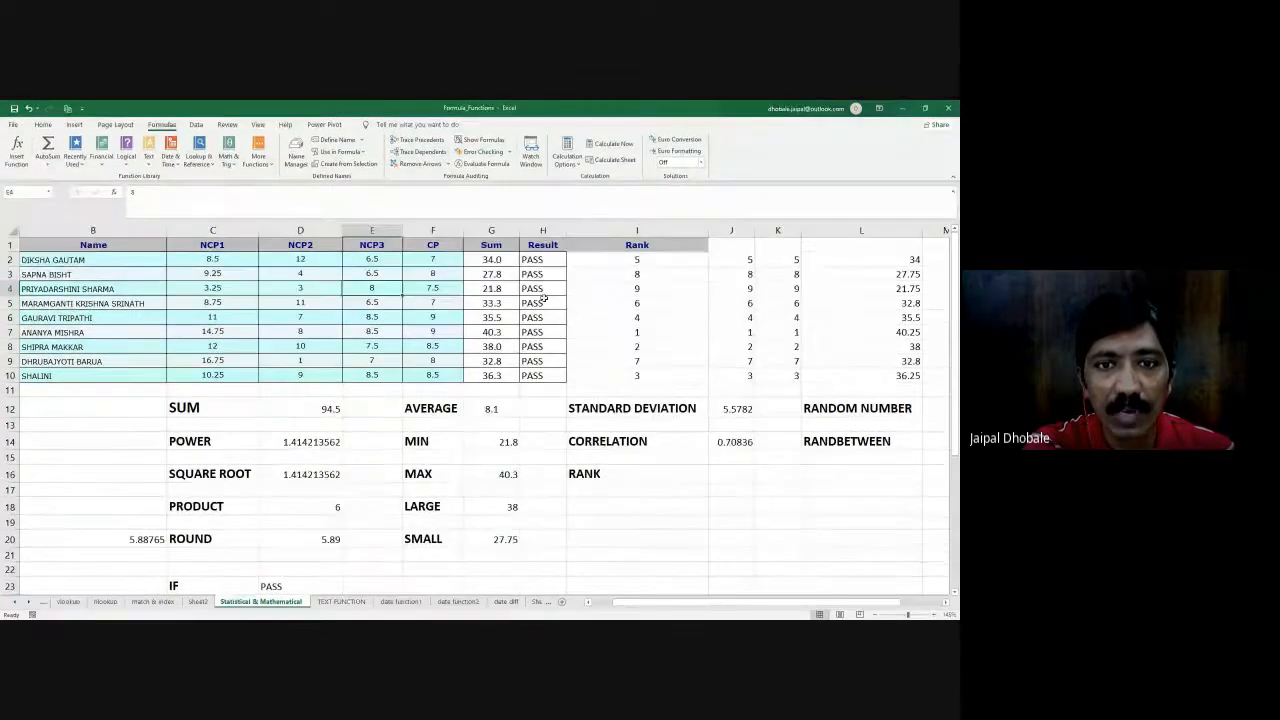
click(528, 288)
click(422, 151)
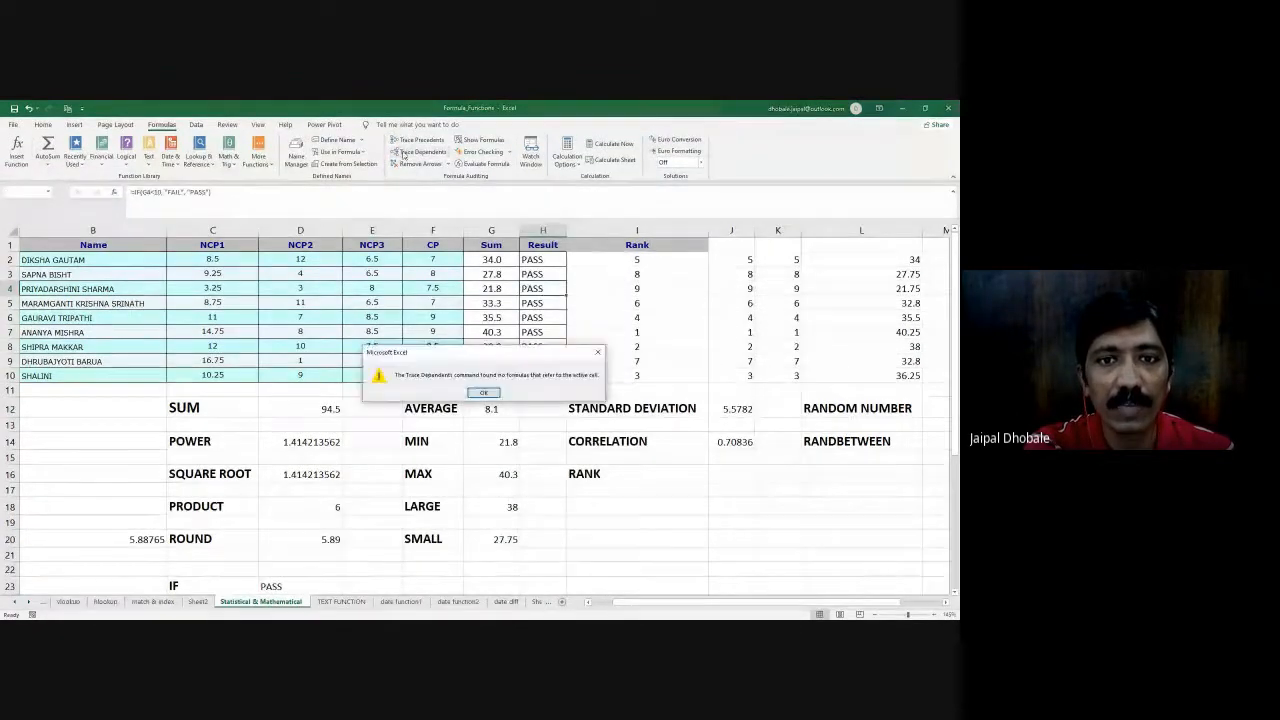
click(483, 392)
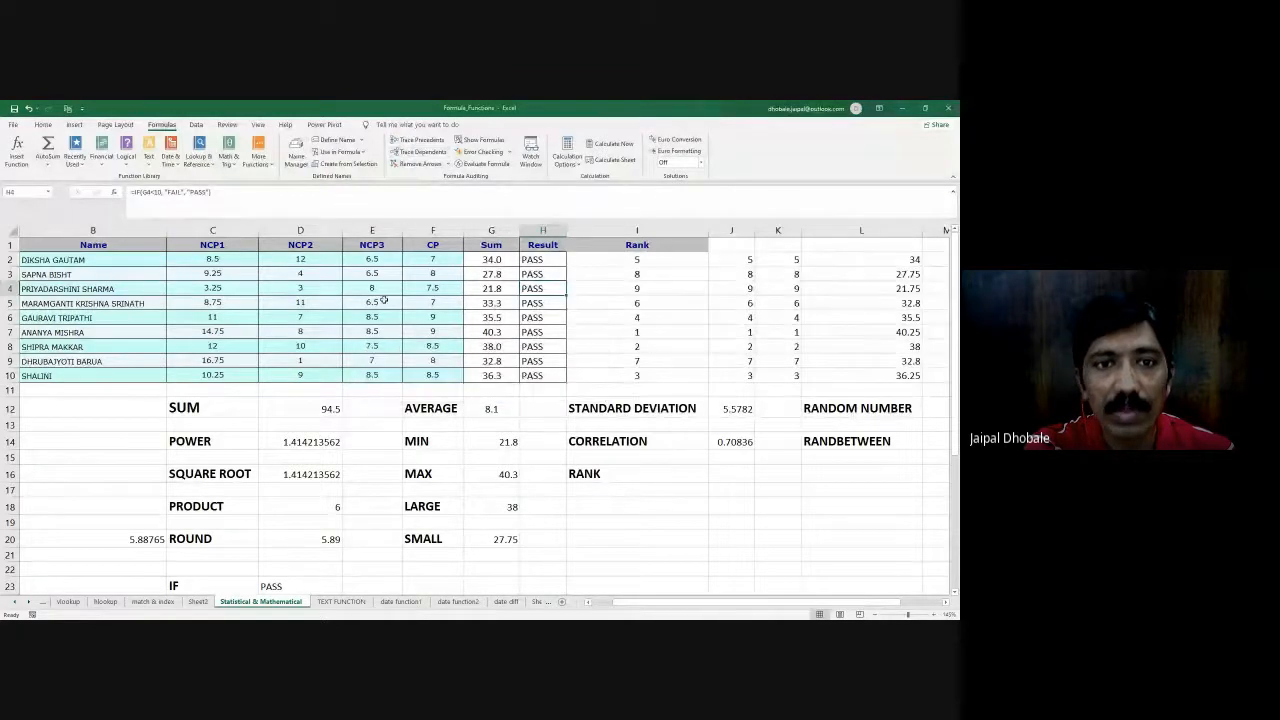
- Trace the dependents of the NCP3 mark in cell E5 and inspect the Sum formula in G5
click(372, 303)
click(421, 151)
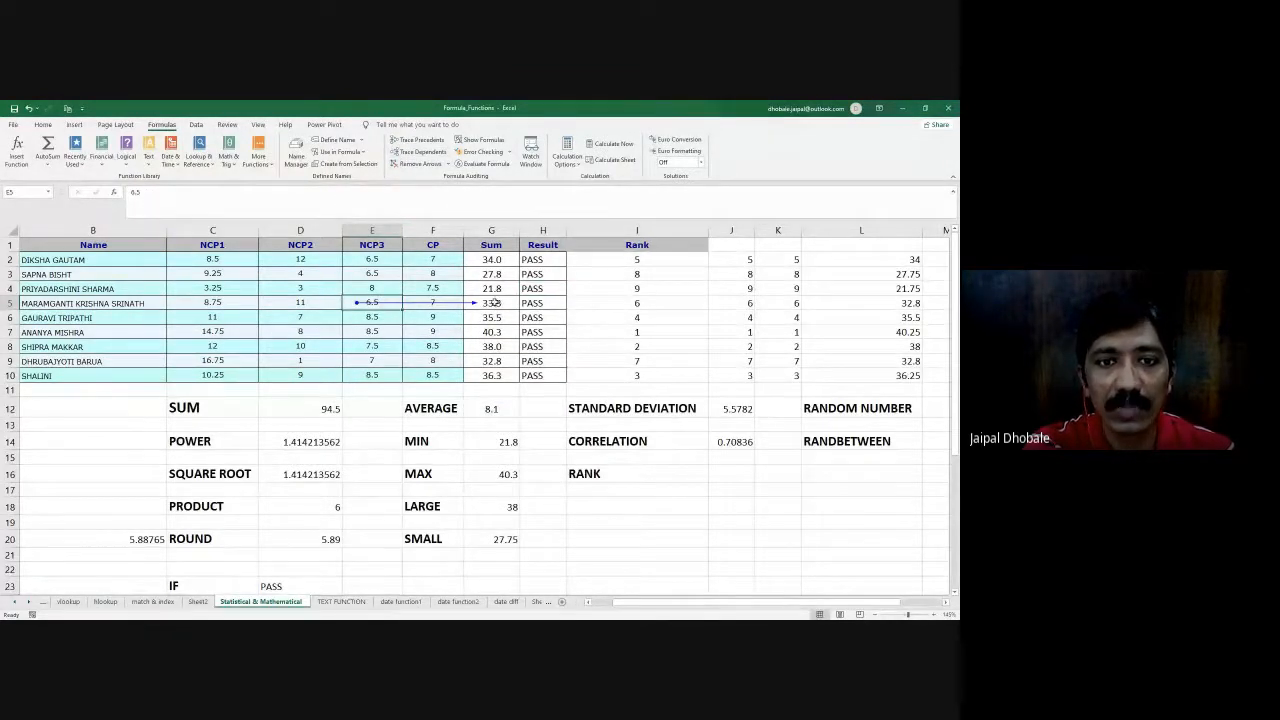
click(477, 303)
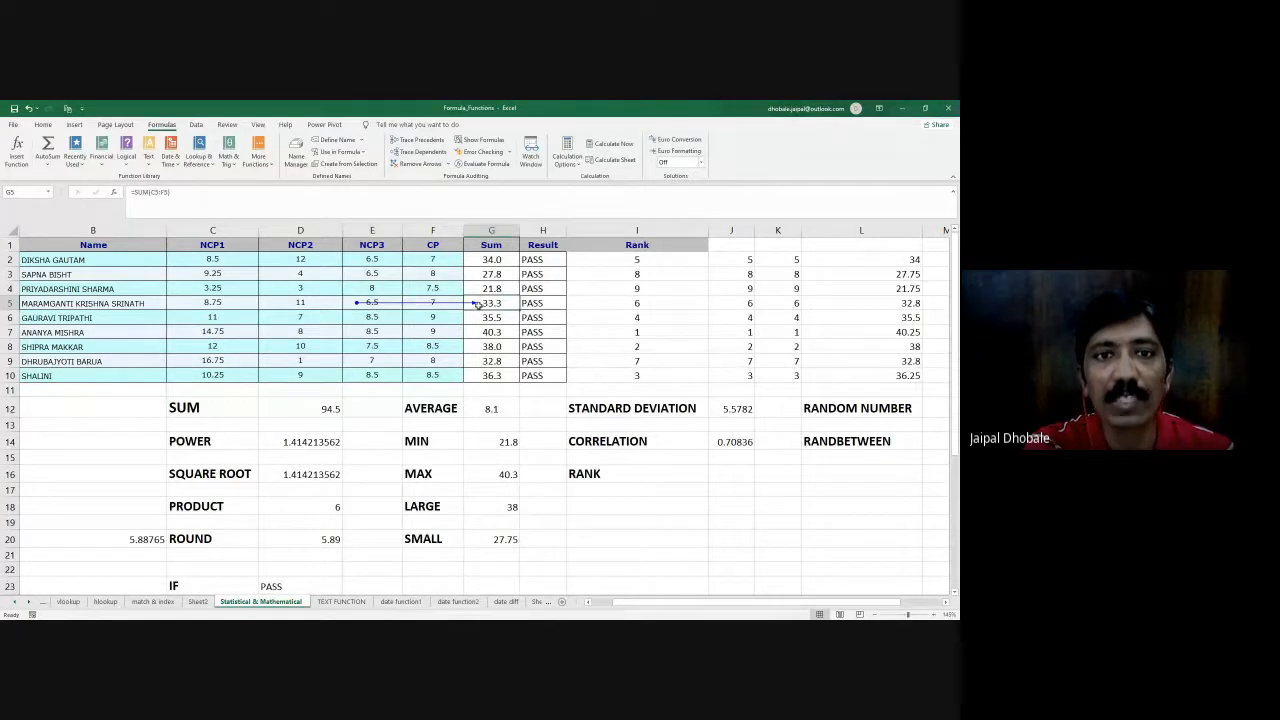
- Trace the precedents of the Sum formula in cell G2, and remove all the tracing arrows
click(487, 261)
click(419, 141)
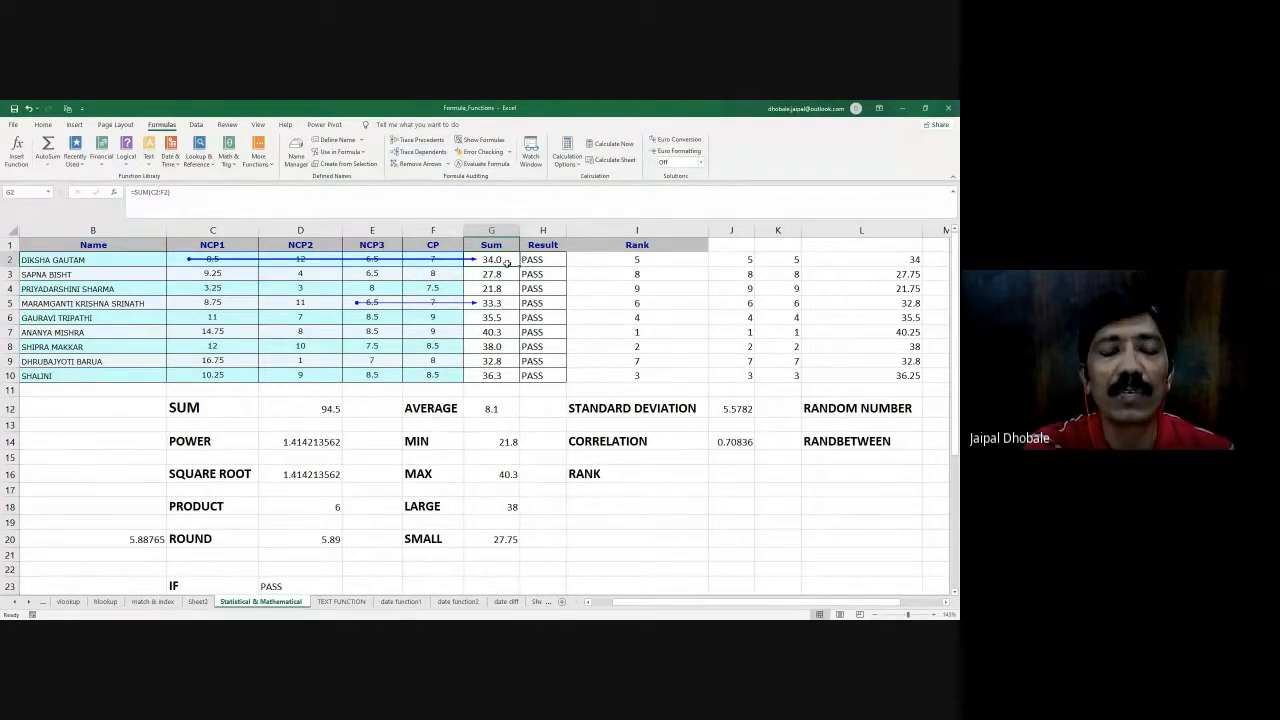
click(420, 163)
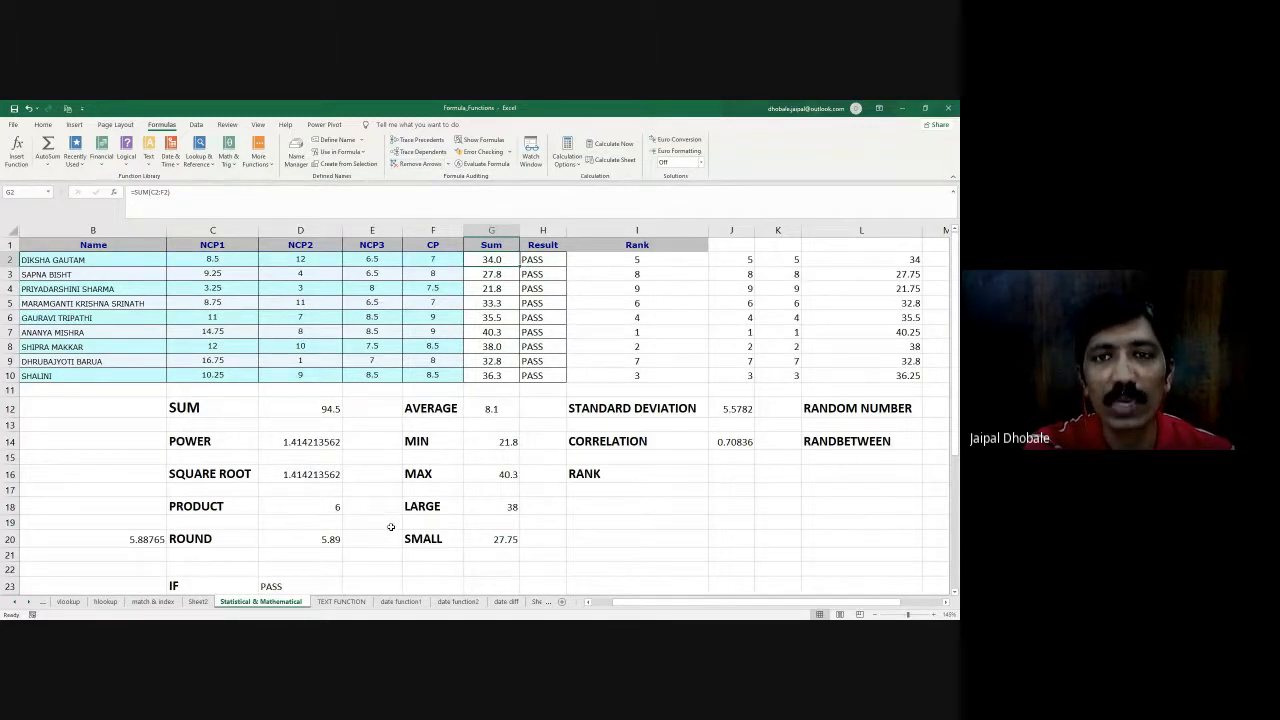
- Open the TEXT FUNCTION sheet and examine the name table's Trim, Proper, Upper and Lower columns
click(341, 602)
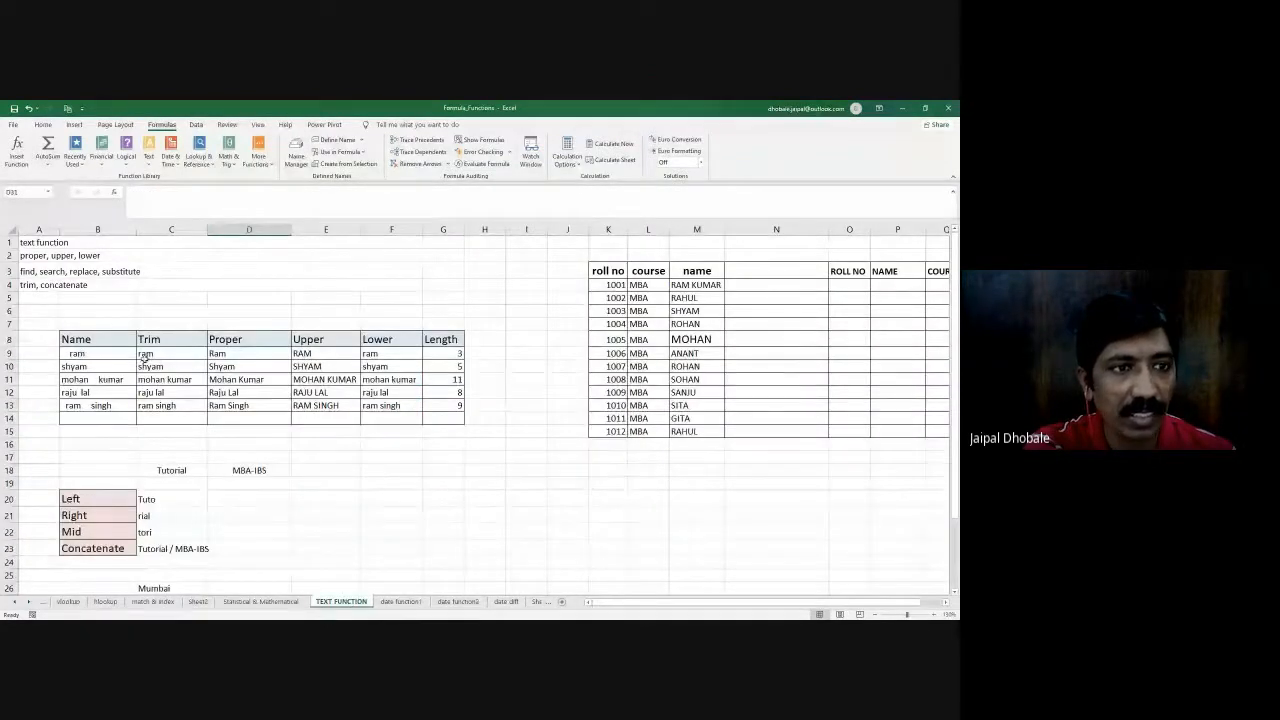
click(234, 341)
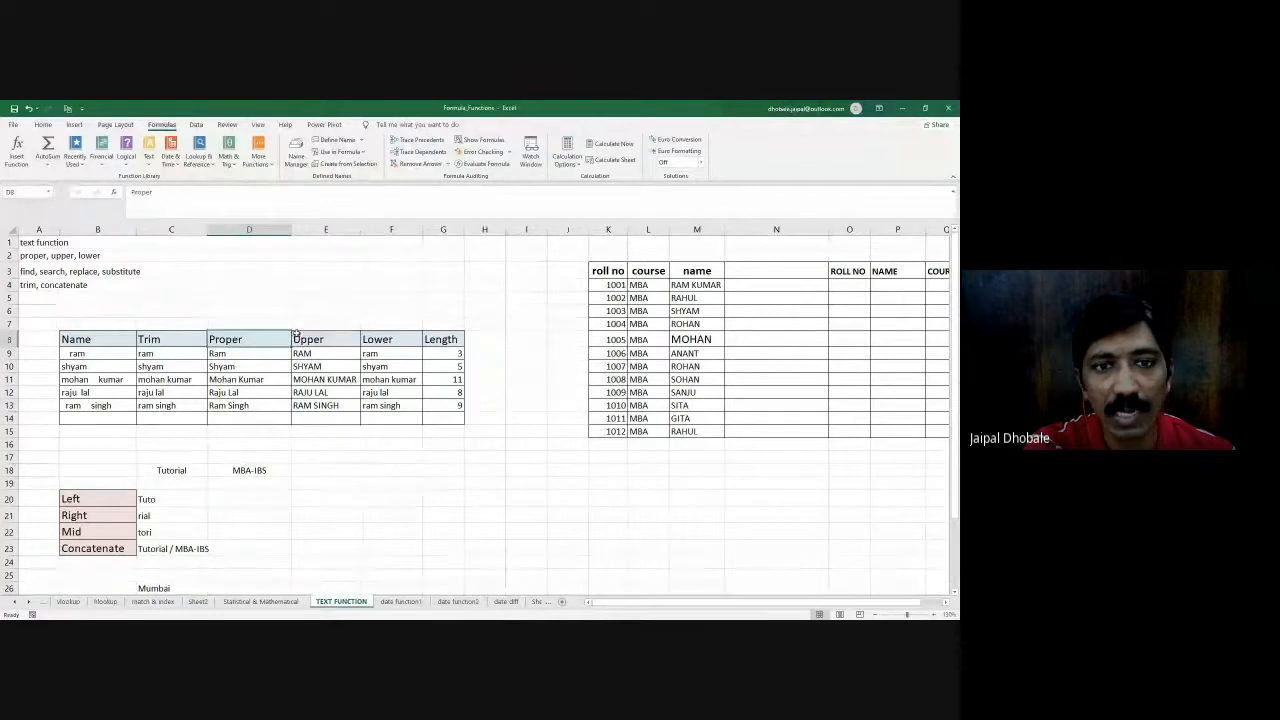
click(299, 338)
click(400, 335)
drag(78, 345, 417, 419)
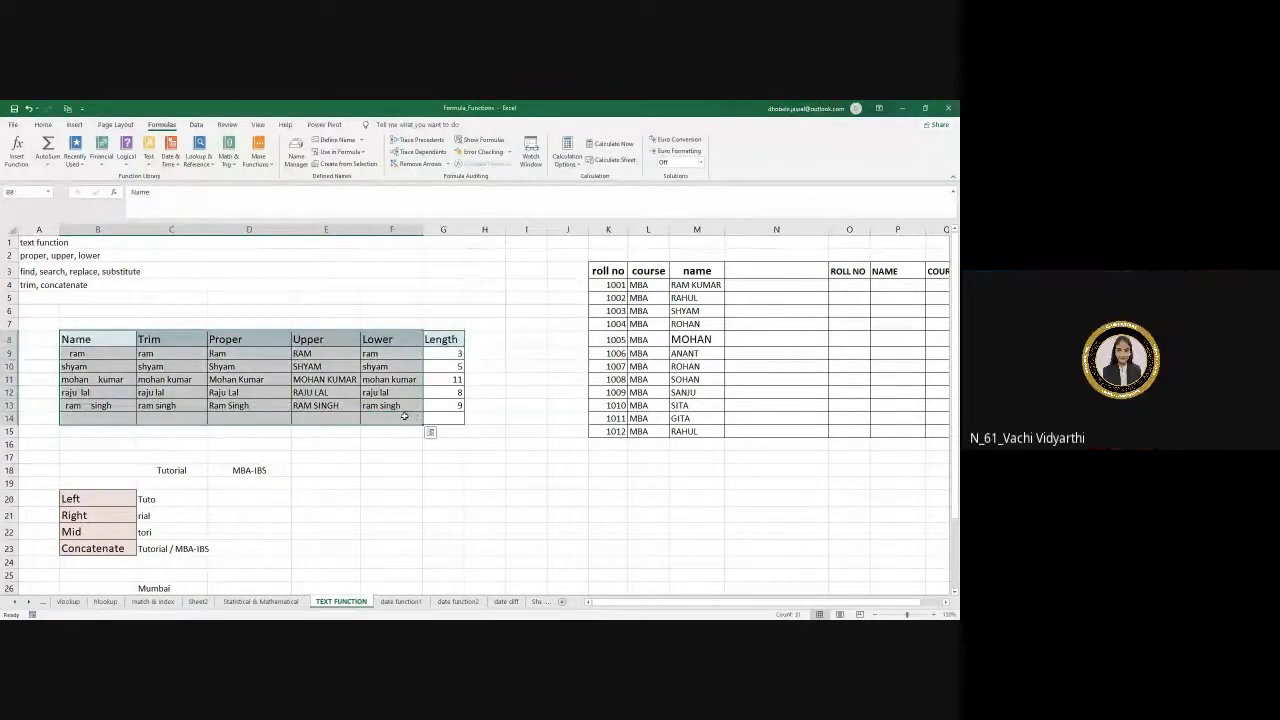
- Inspect the formulas in the Length column and the TRIM formula in cell C9
drag(443, 353, 443, 403)
click(446, 353)
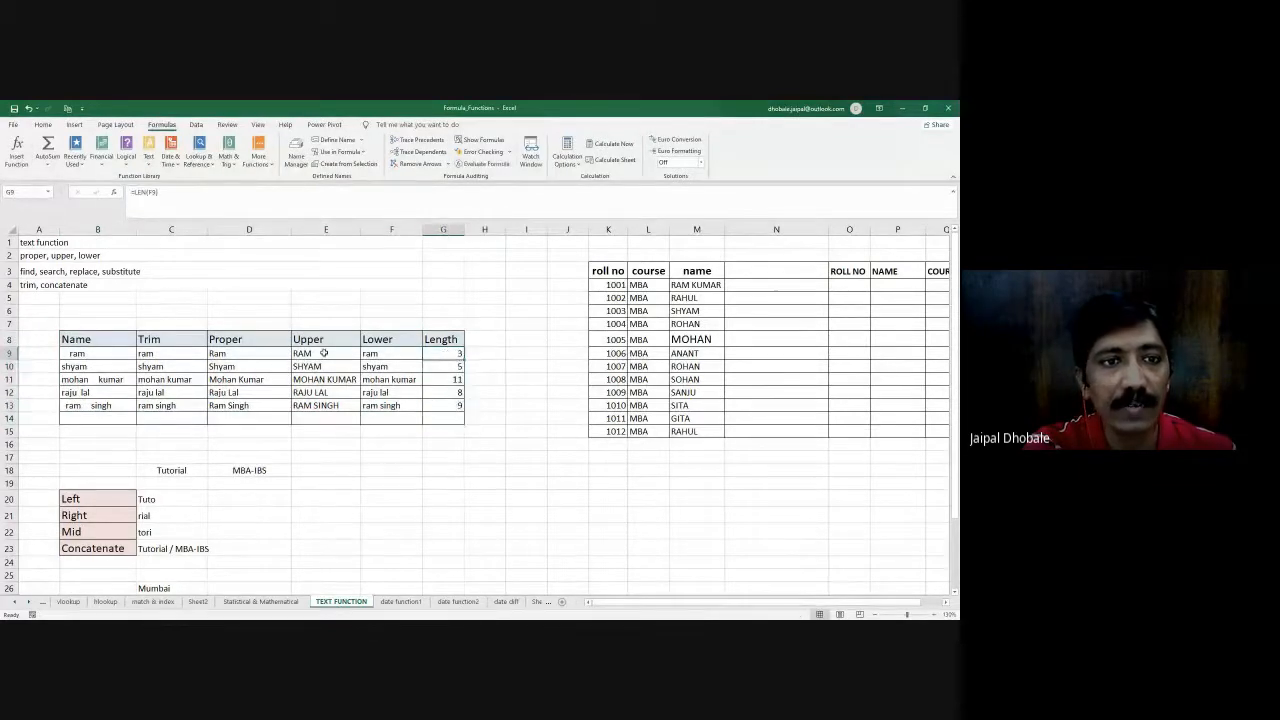
click(186, 351)
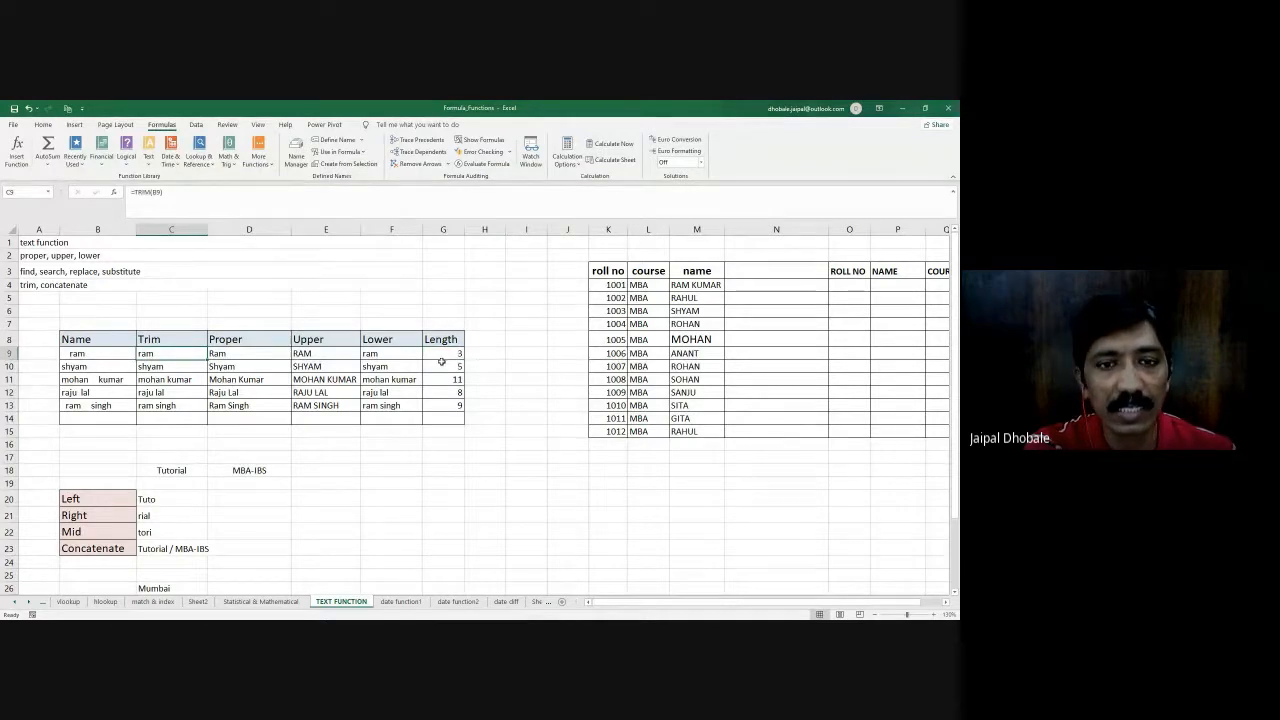
click(441, 366)
click(441, 379)
click(441, 392)
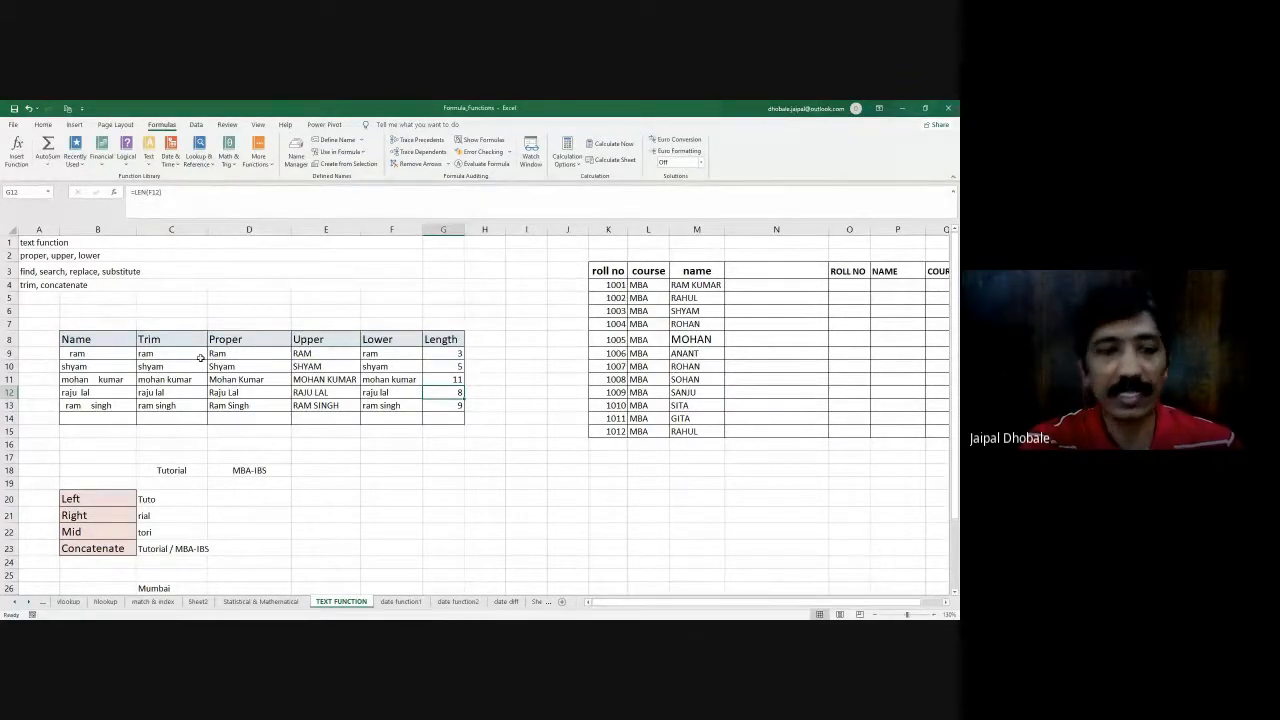
- Clear the existing results beside Left, Right, Mid and Concatenate in cells C20 to C23
scroll(247, 511, down, 1)
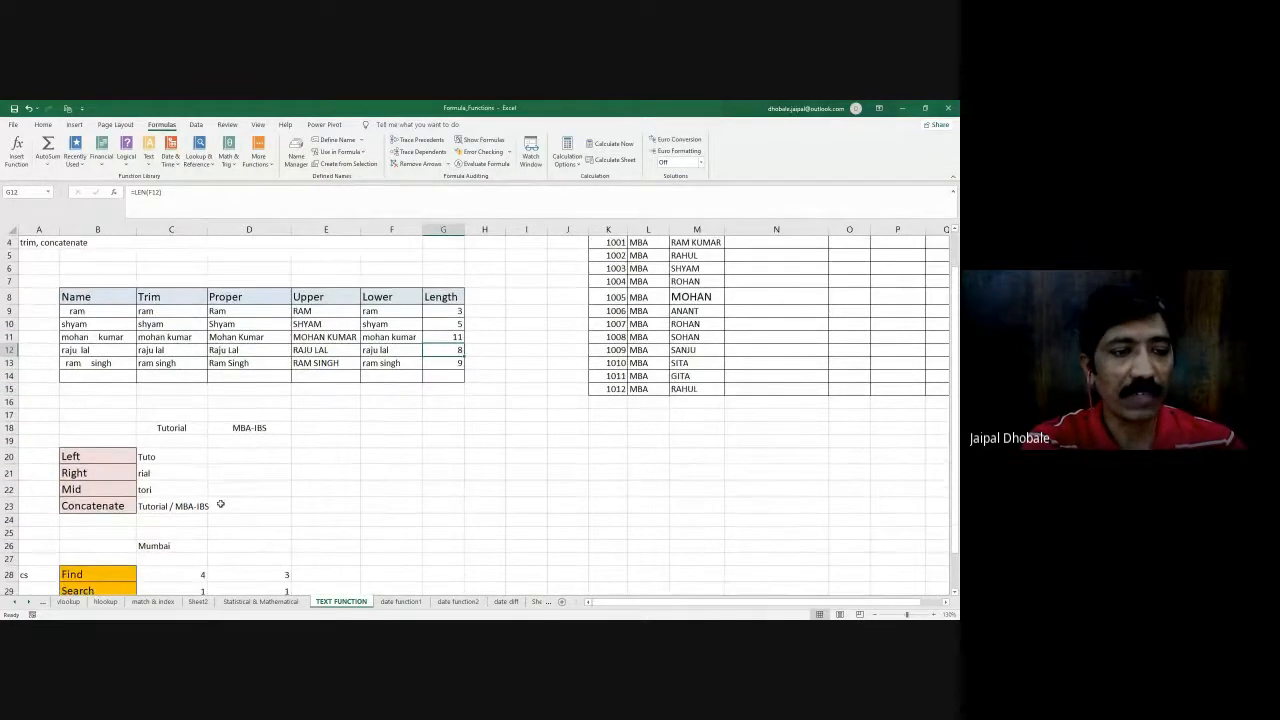
drag(90, 455, 110, 506)
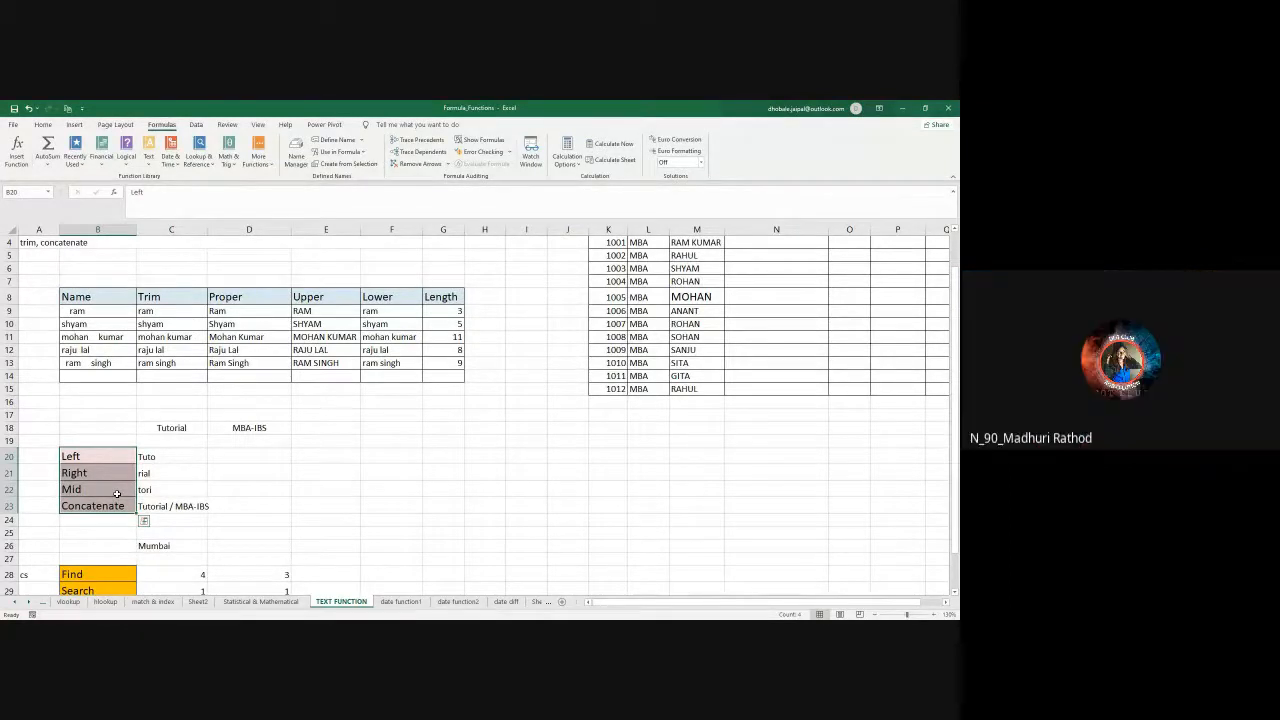
drag(176, 452, 185, 507)
key(Delete)
click(172, 456)
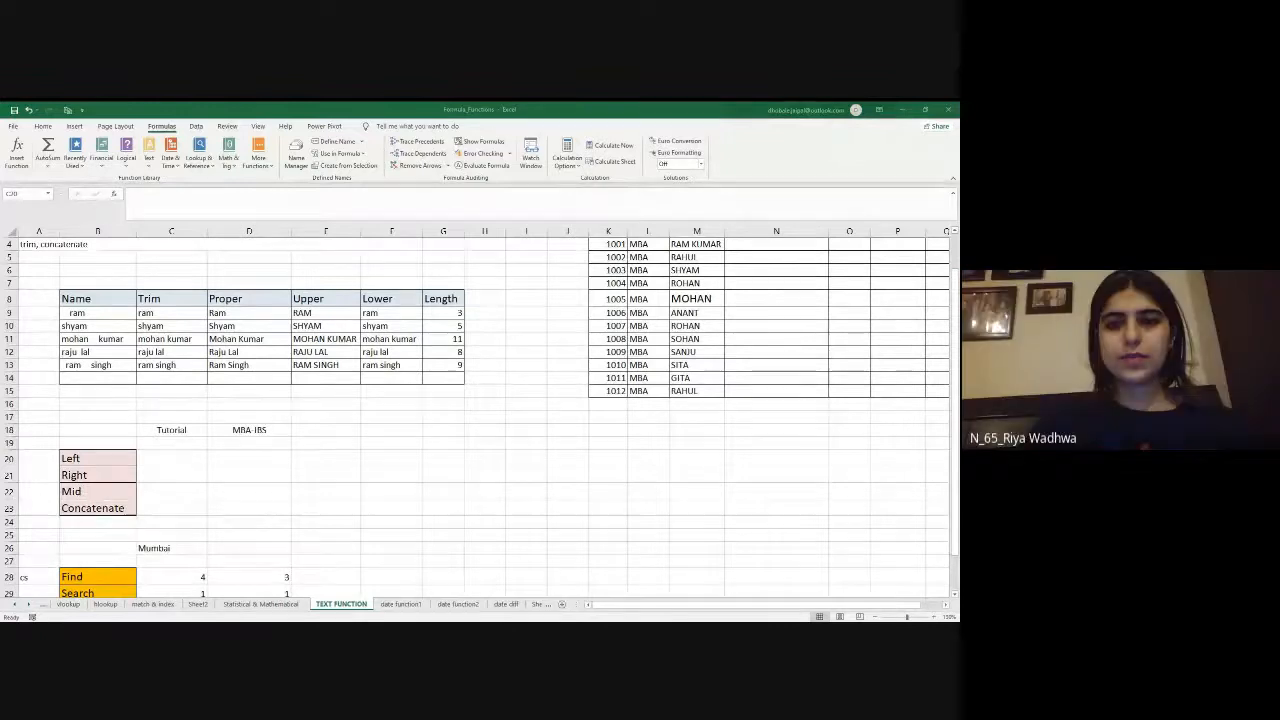
- Enter the formula =LEFT(D18,3) in cell C20 beside Left to extract three characters from the MBA-IBS text
key(alt+Tab)
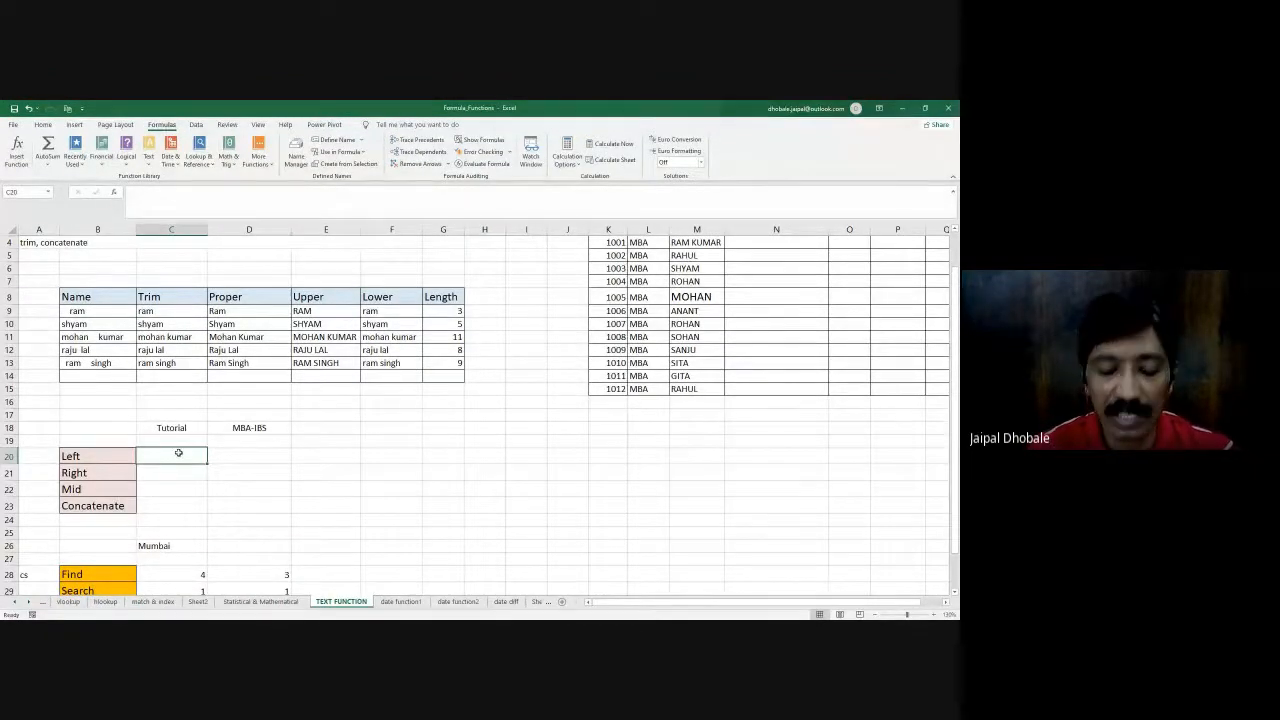
text(=LEFT)
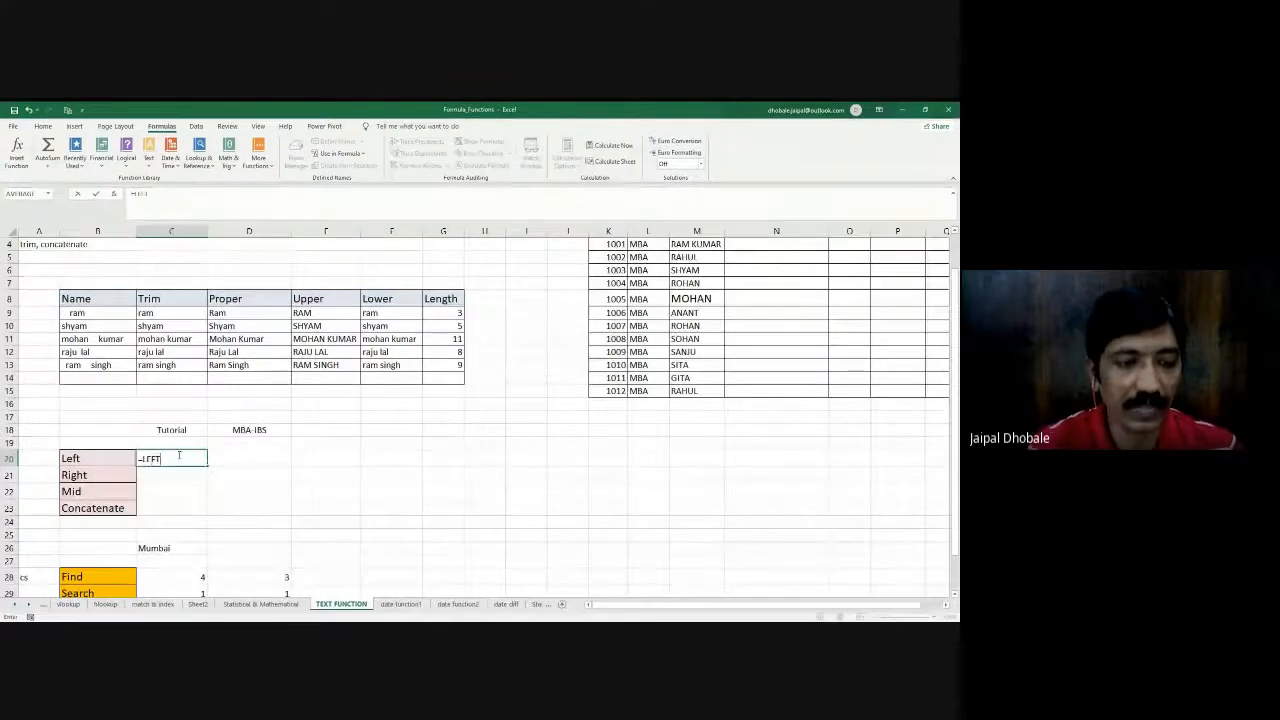
text(()
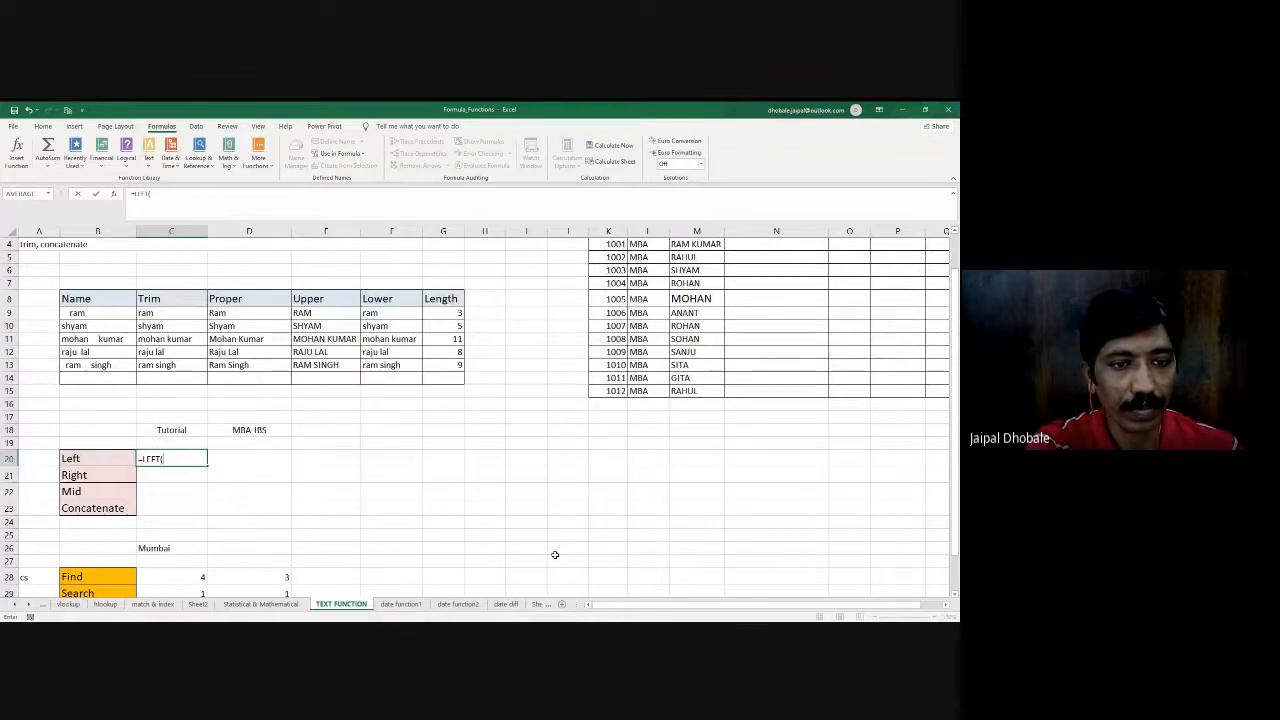
click(161, 431)
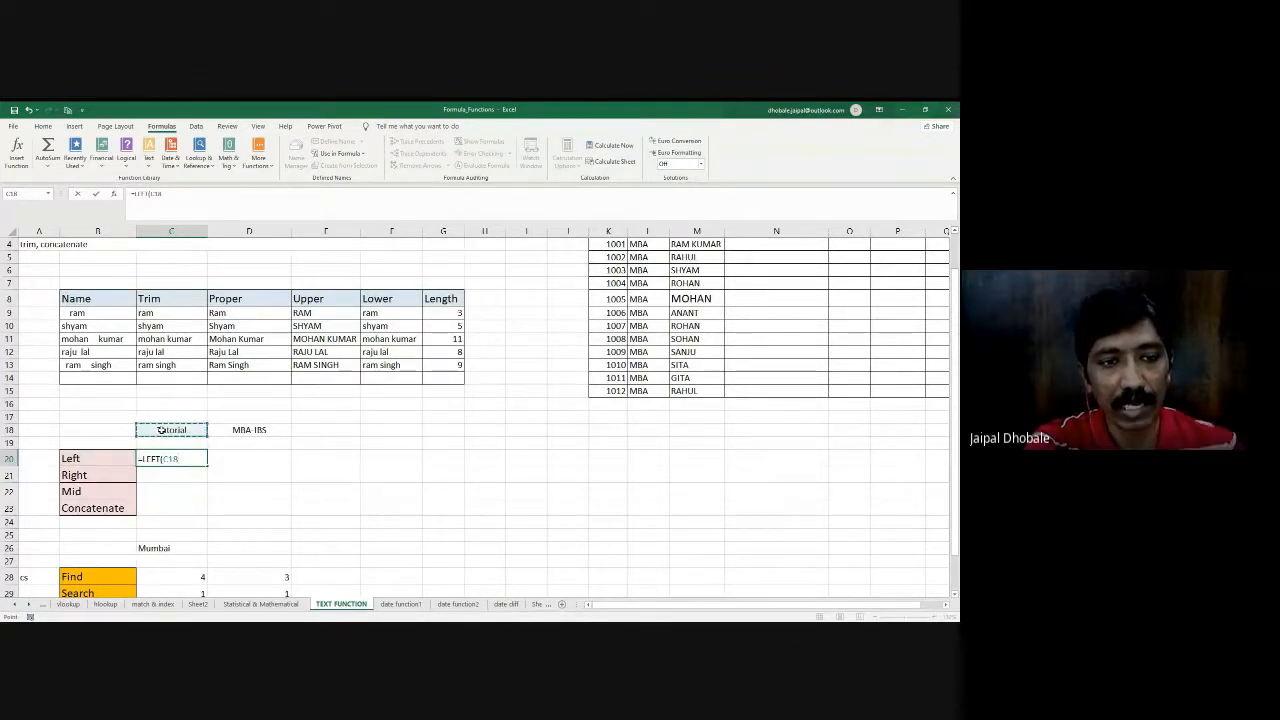
click(260, 429)
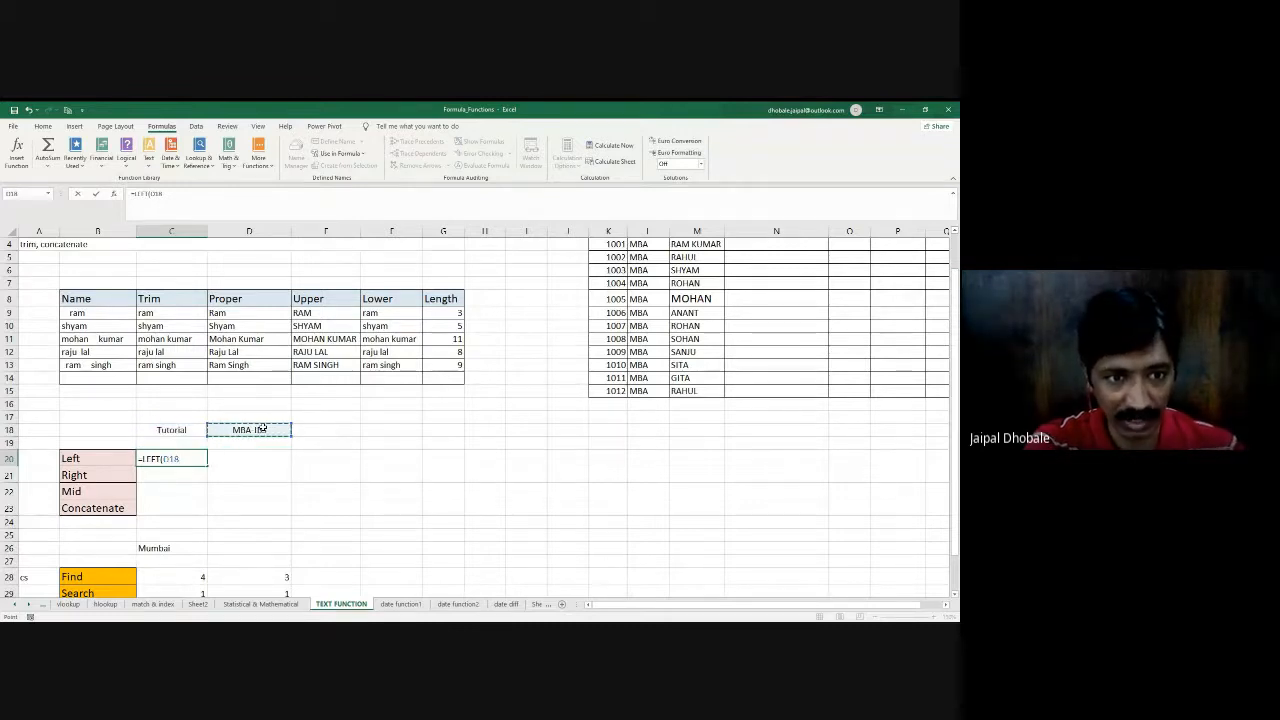
text(,3)
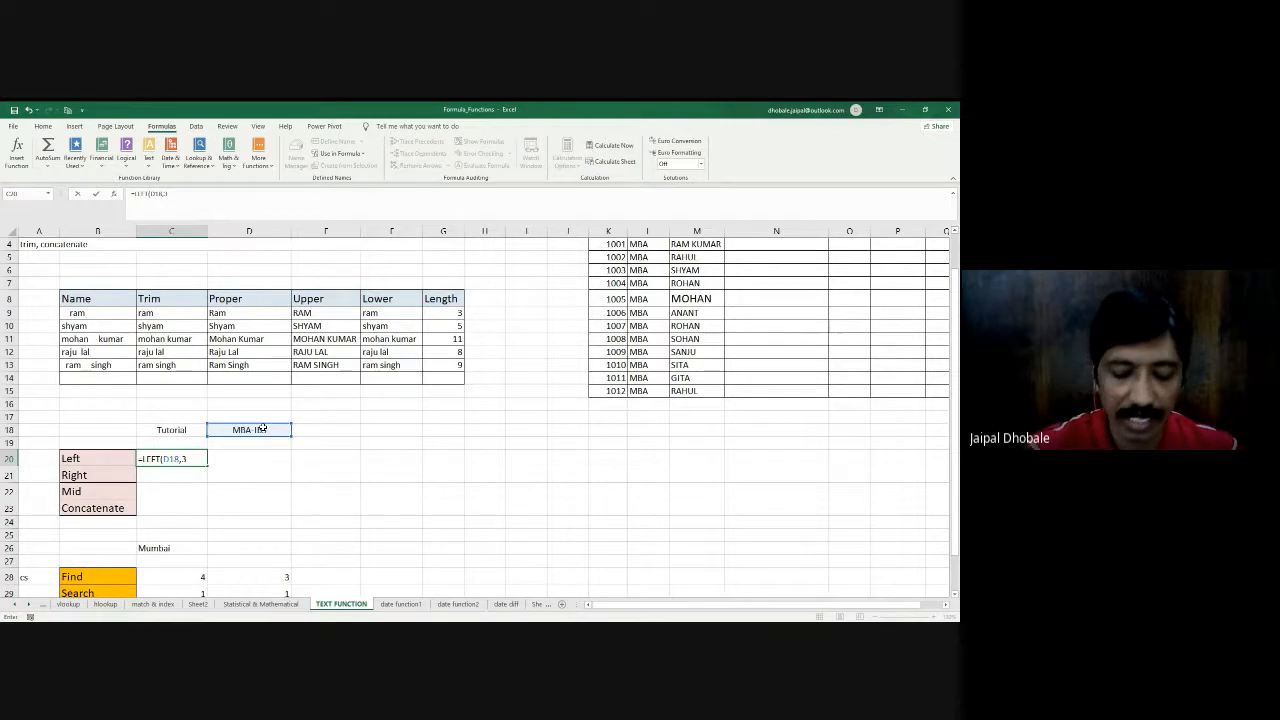
text())
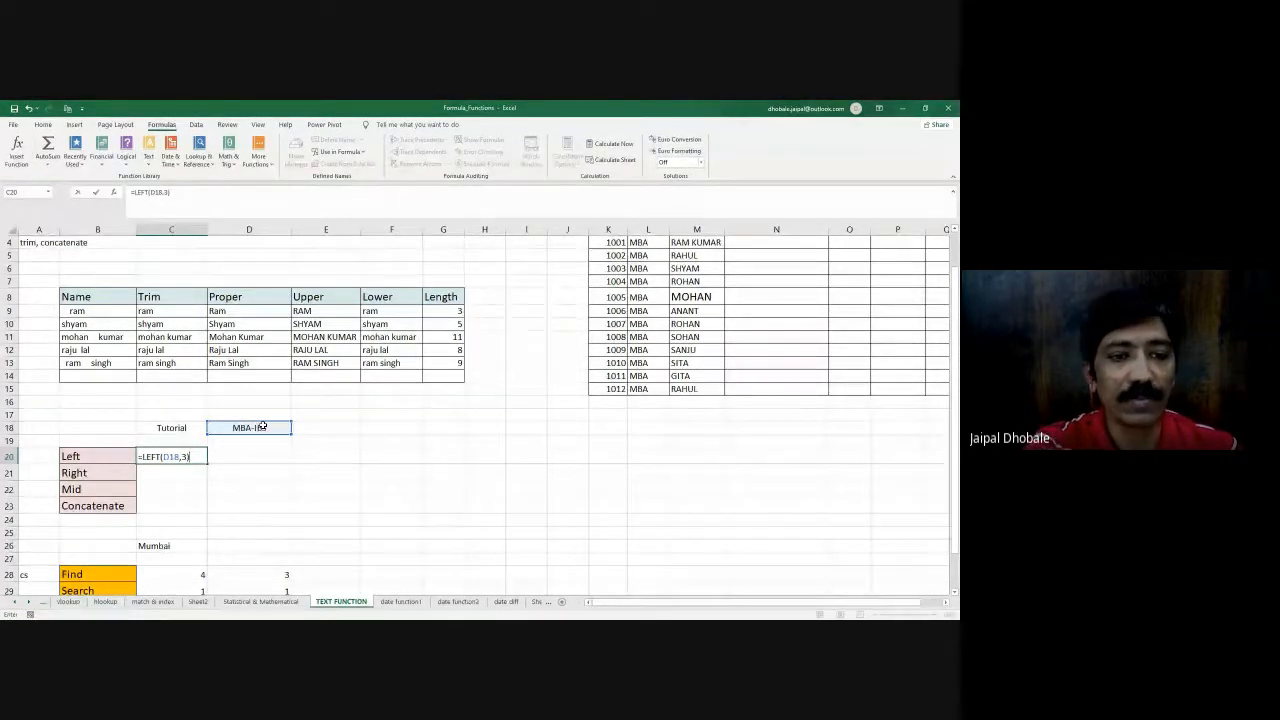
key(Return)
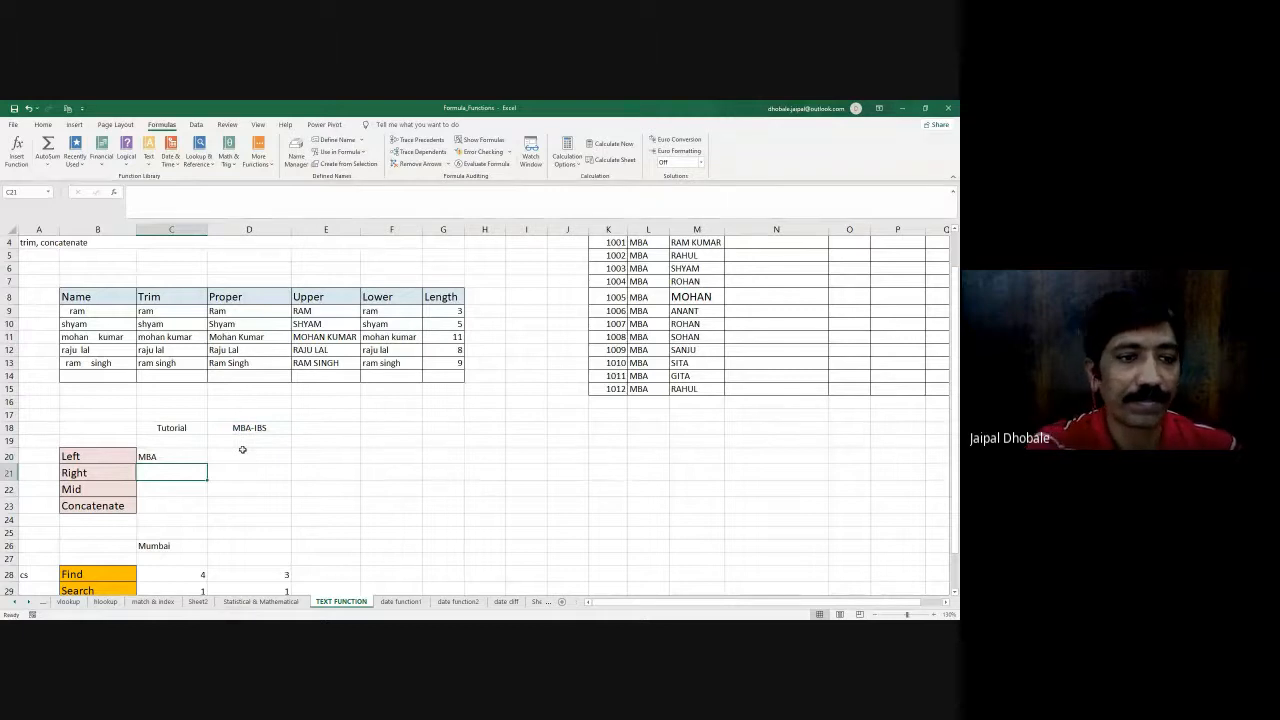
- Centre the contents of cells C20 to C23 horizontally
drag(183, 457, 183, 507)
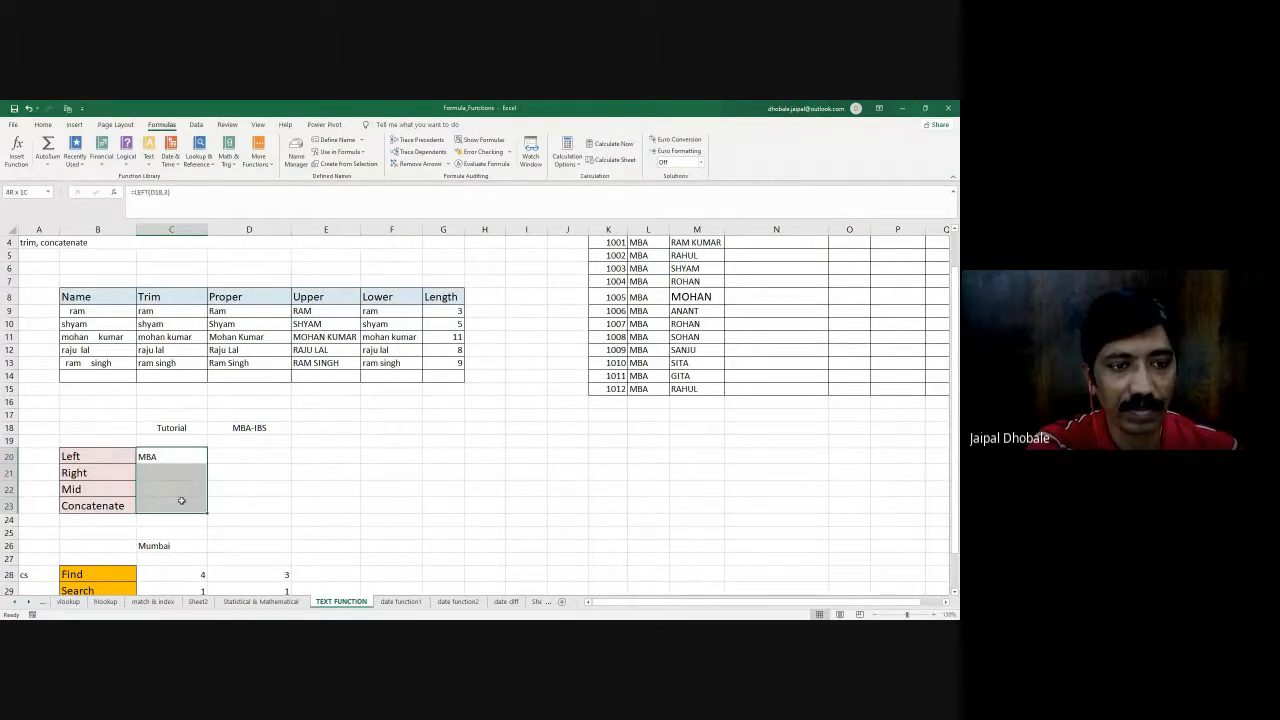
click(43, 124)
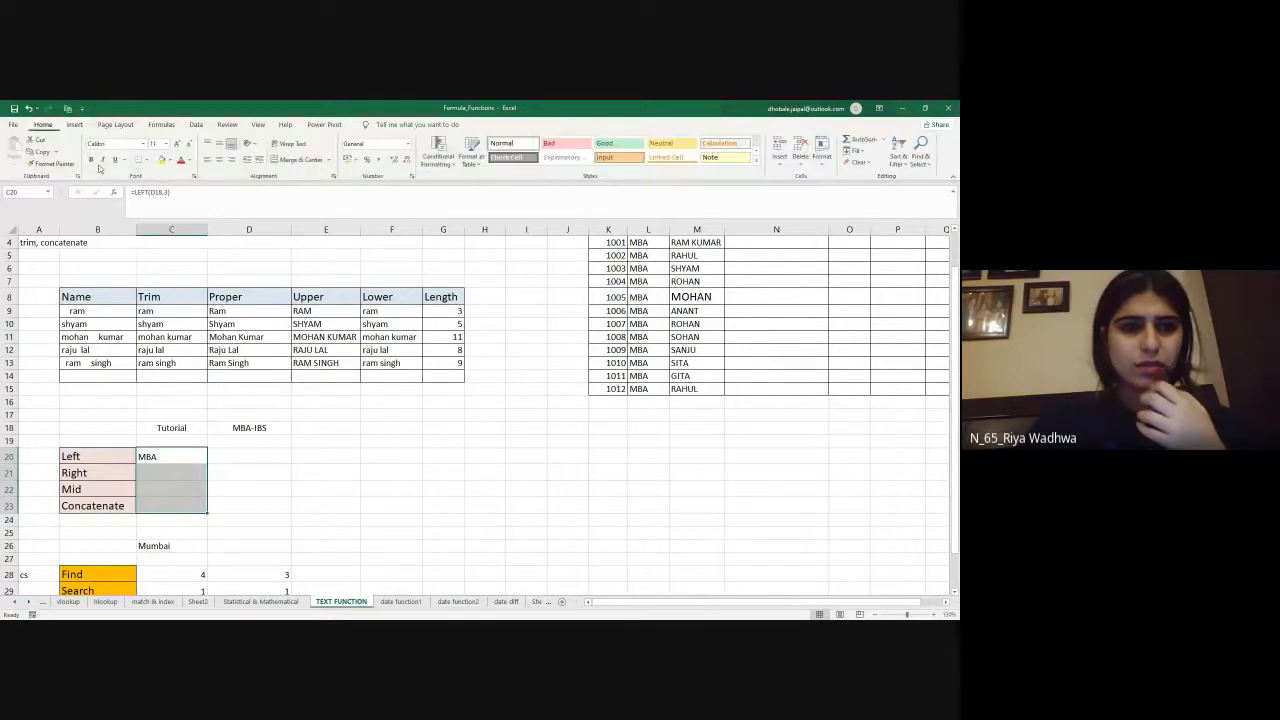
click(219, 159)
click(261, 455)
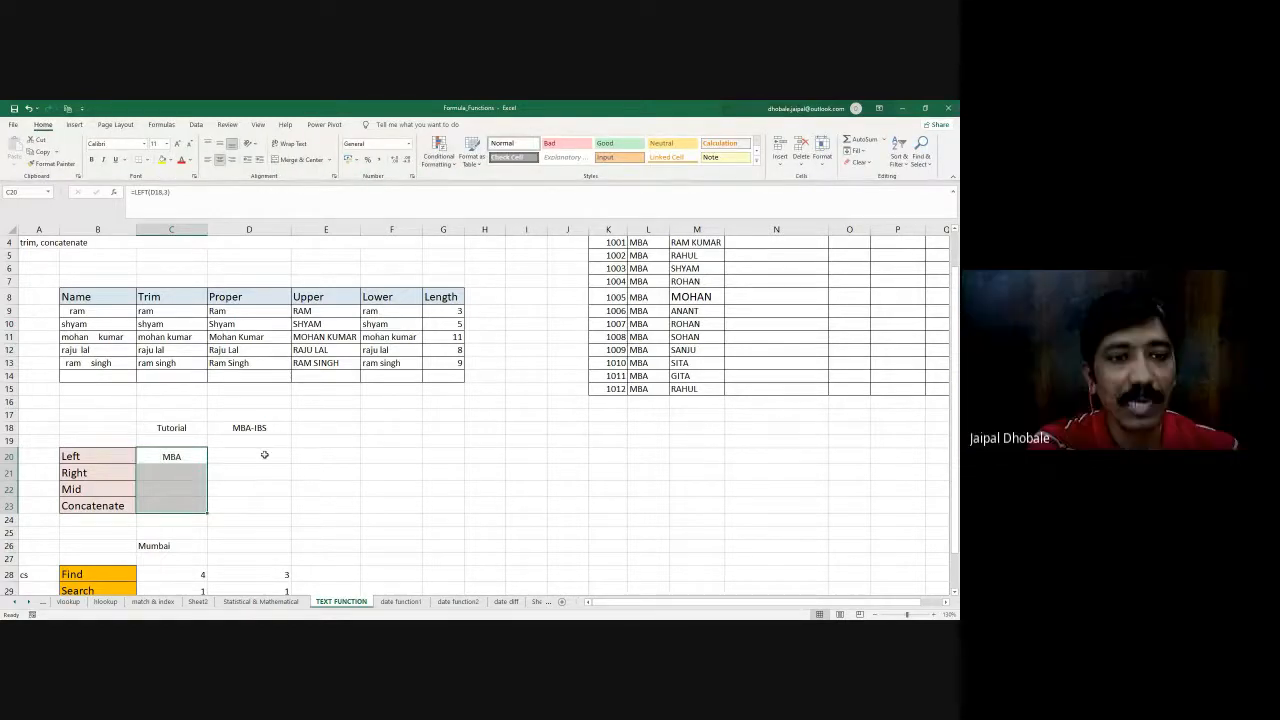
click(112, 453)
key(ctrl+c)
click(224, 456)
key(ctrl+v)
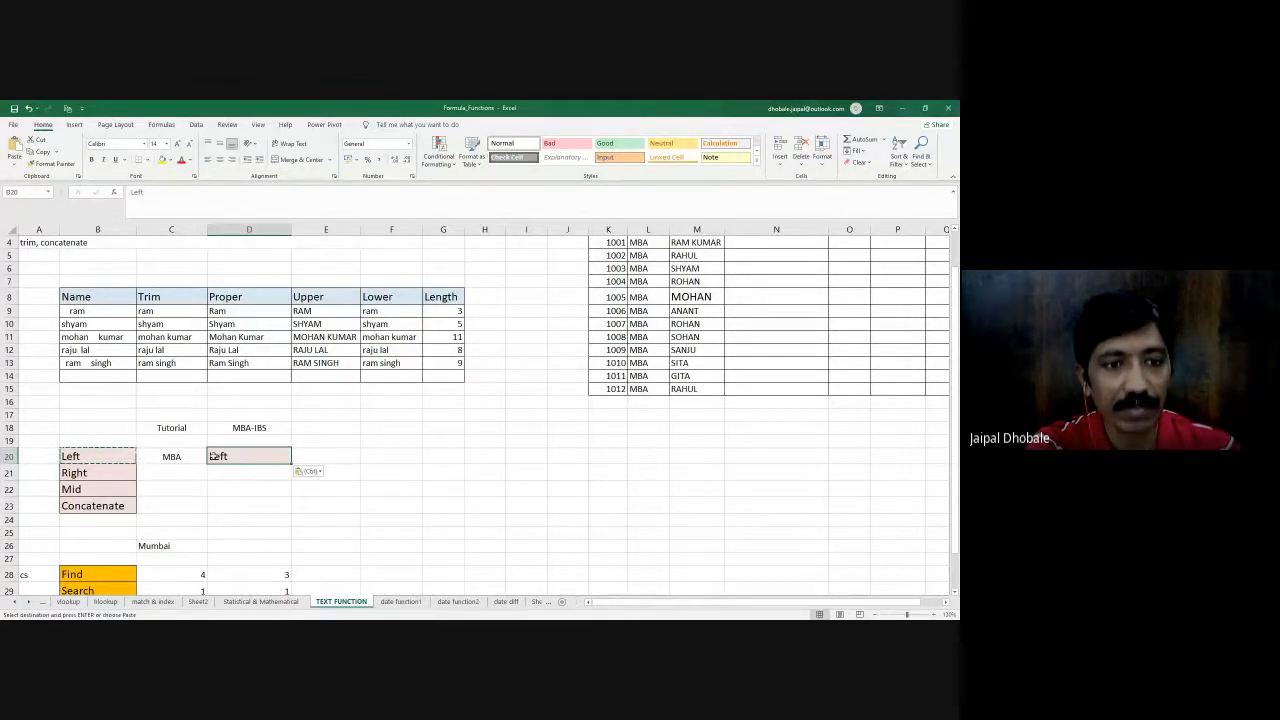
key(Escape)
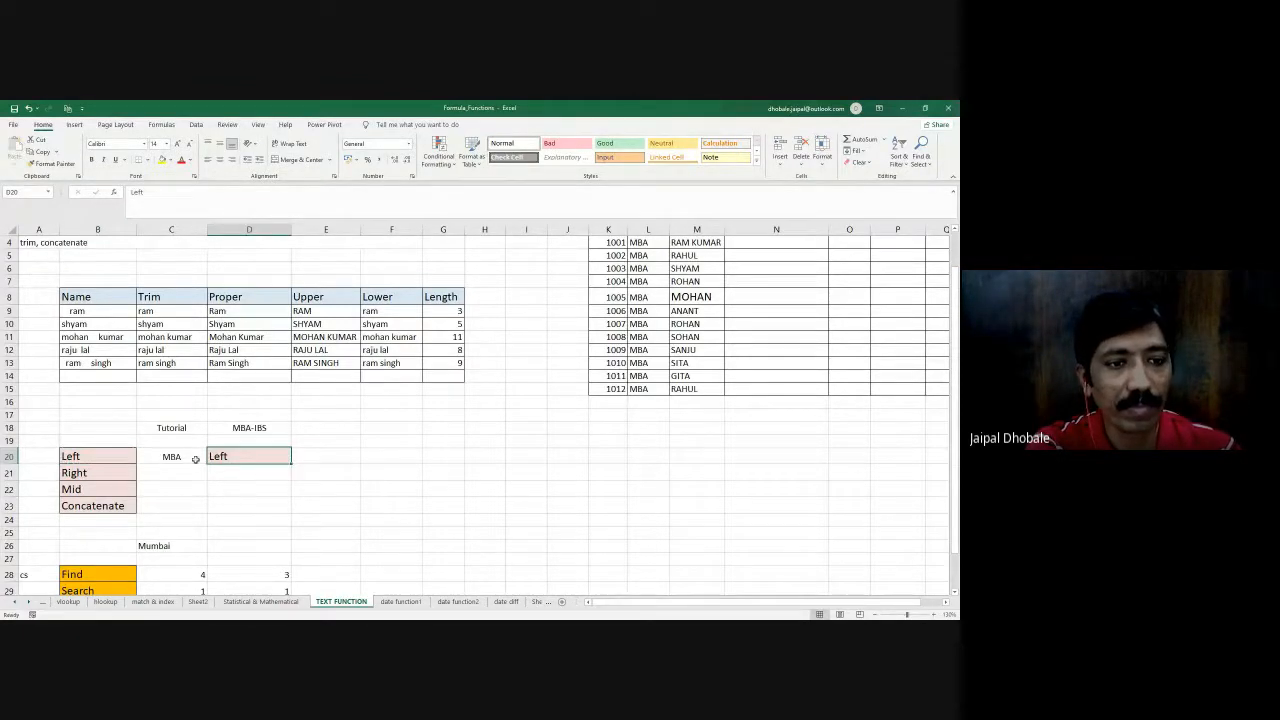
key(ctrl+z)
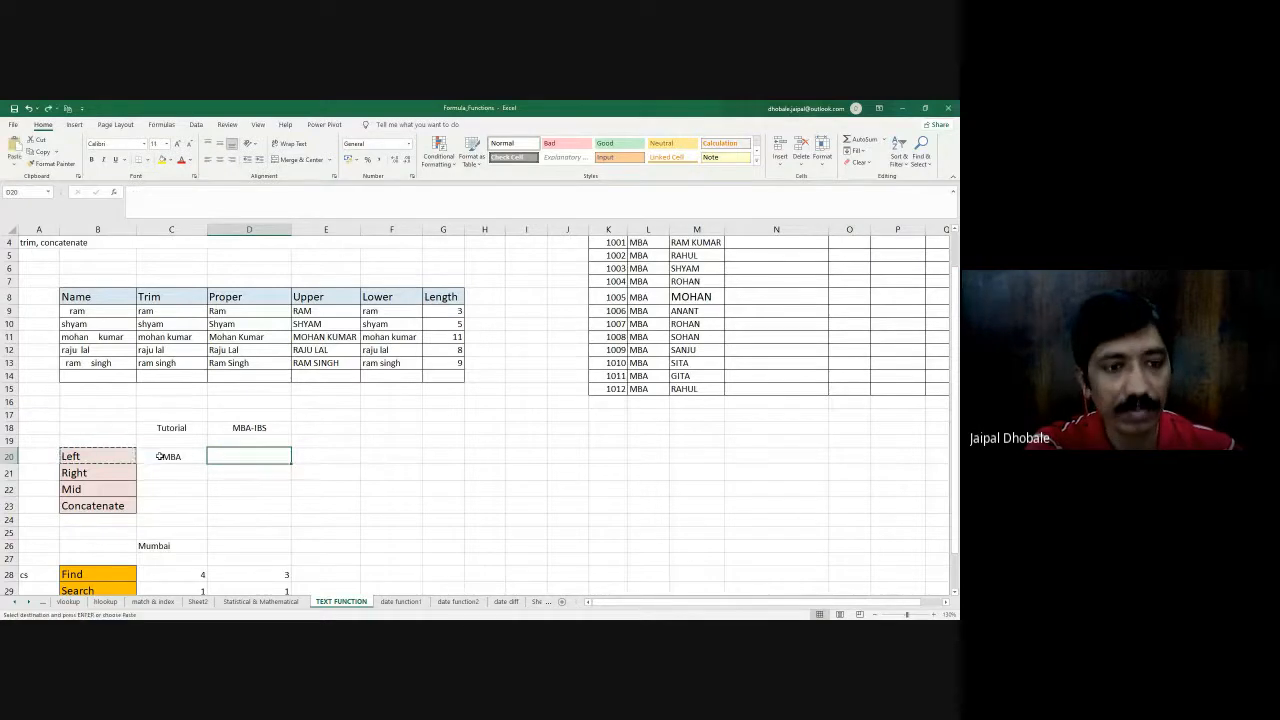
- Copy the LEFT formula from C20 into D20 and turn it into the visible text =LEFT(E18,3)
click(151, 456)
key(ctrl+c)
click(247, 460)
text(=LEFT(E18,3))
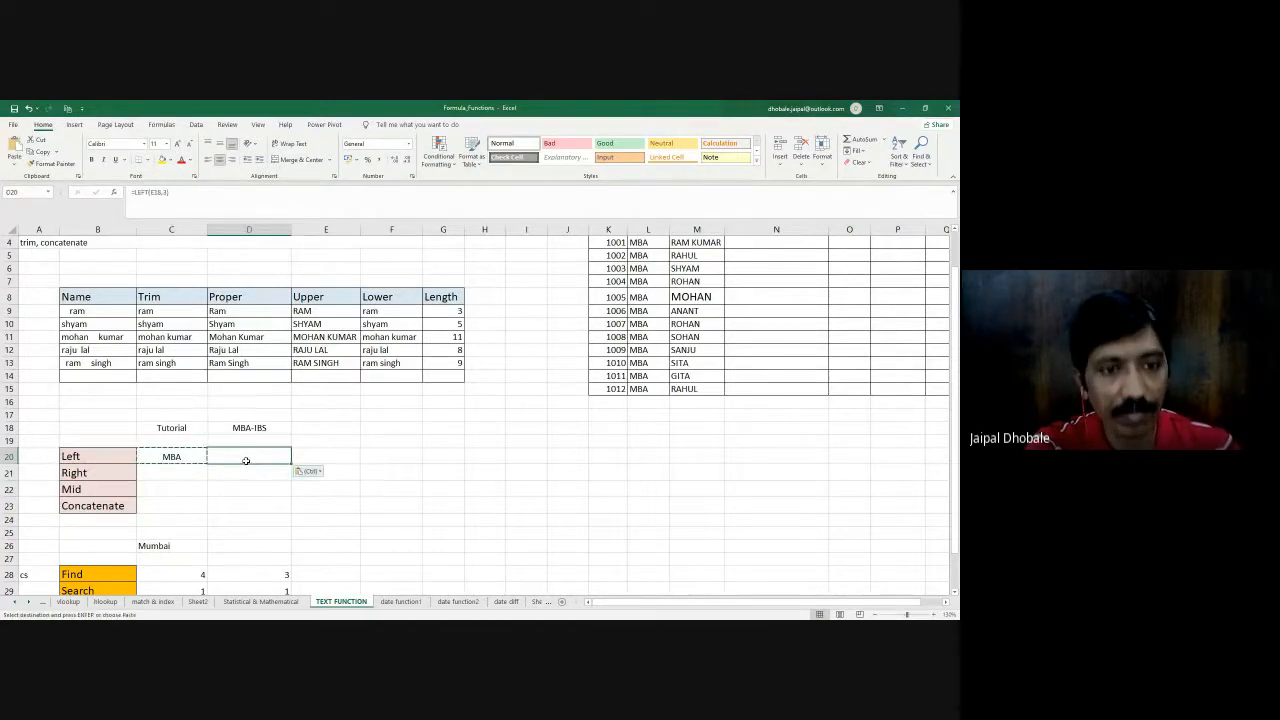
key(Return)
click(385, 441)
click(259, 456)
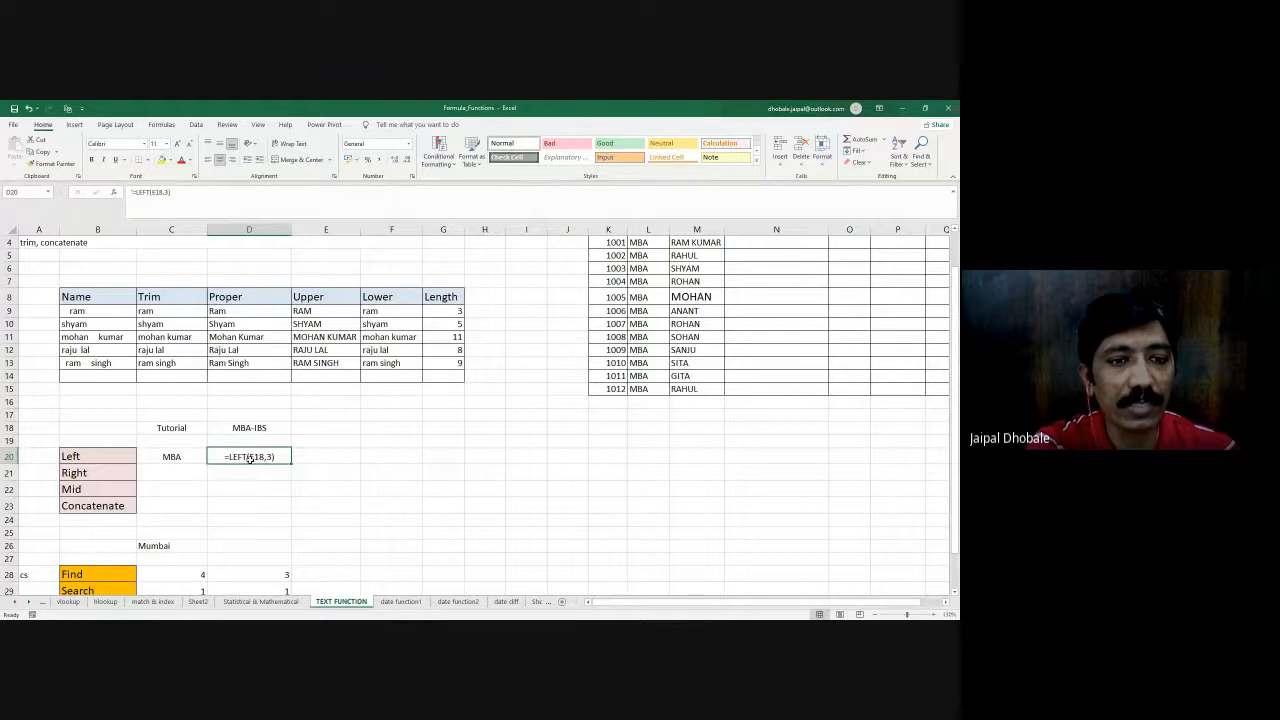
- Correct the cell reference in D20's formula text so that it reads =LEFT(d18,3)
double_click(250, 456)
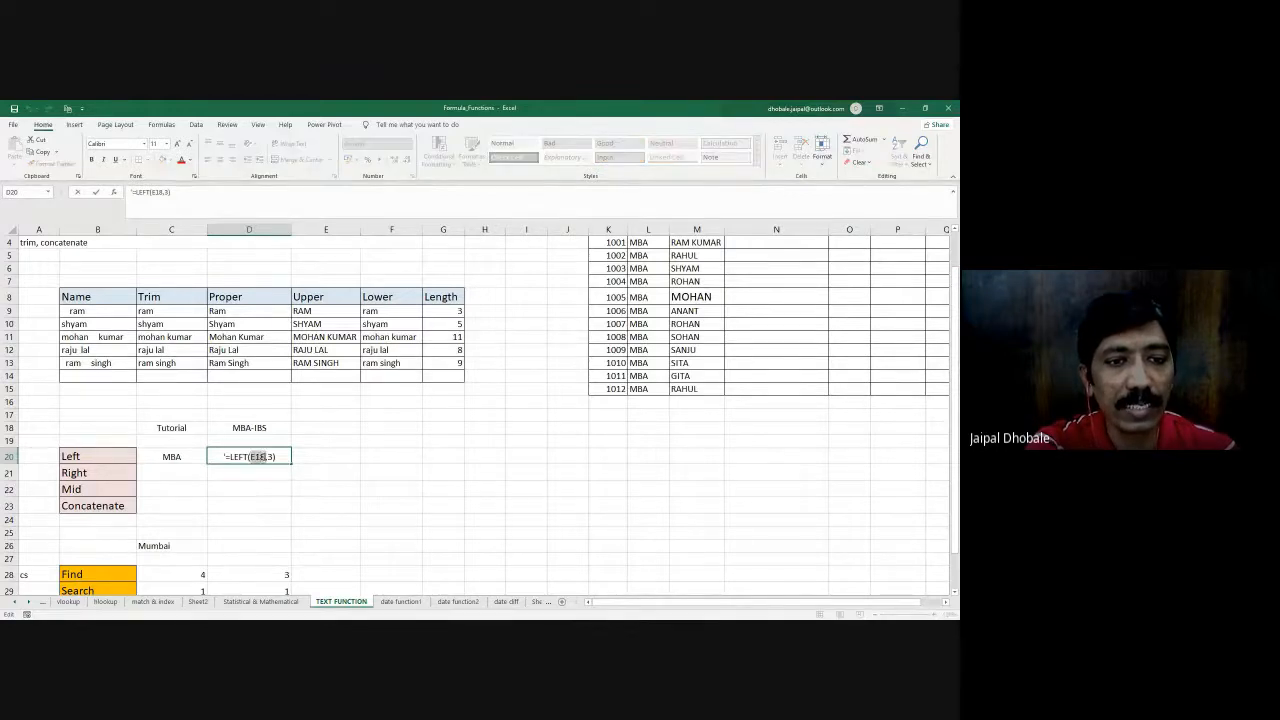
click(246, 427)
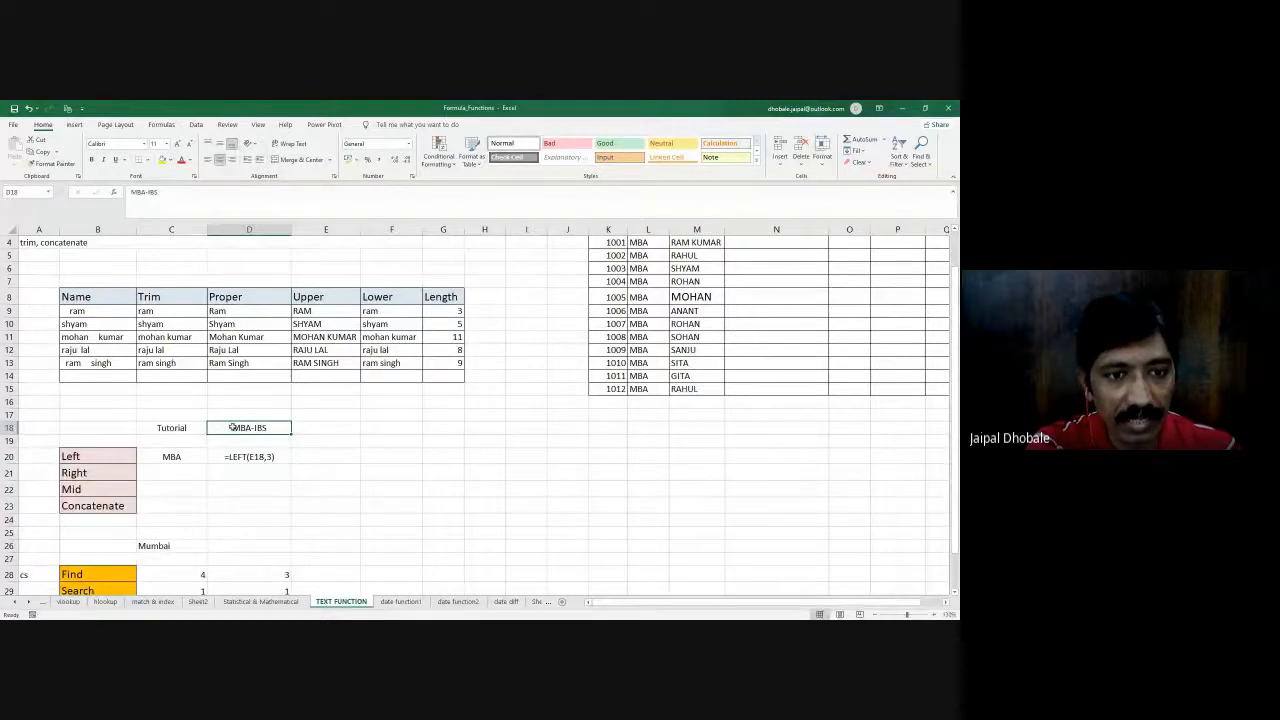
double_click(232, 427)
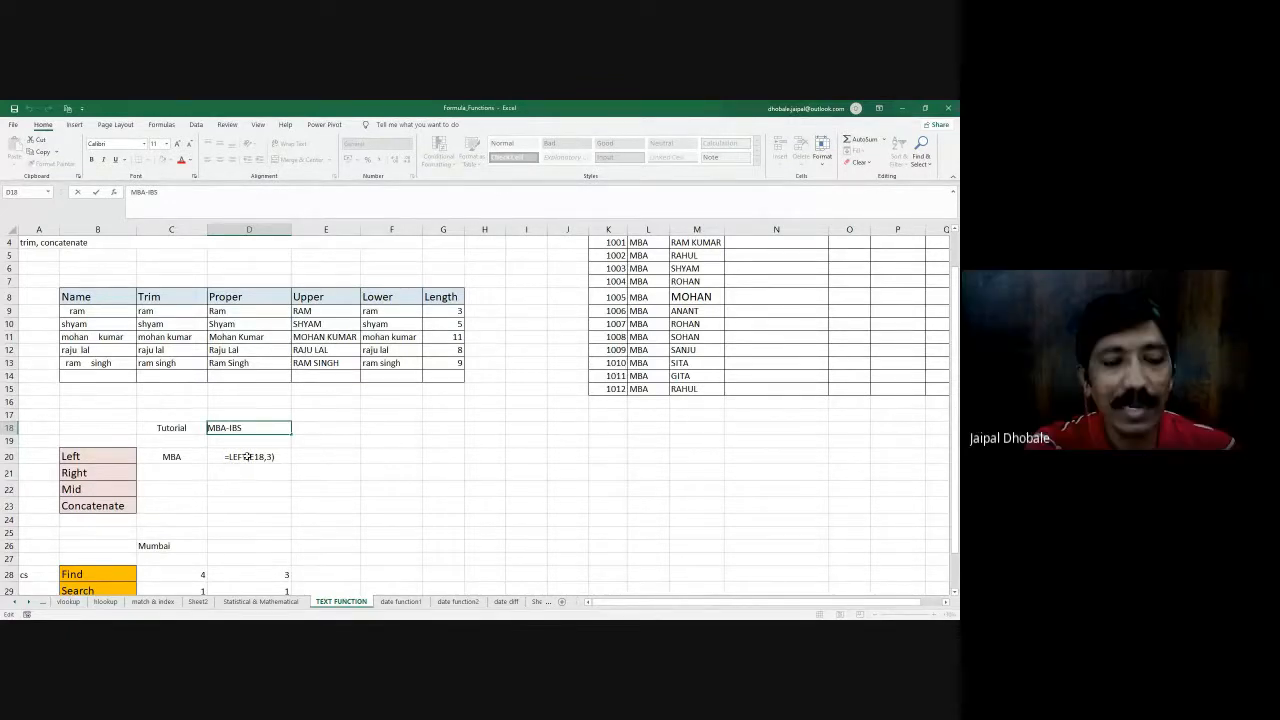
click(253, 456)
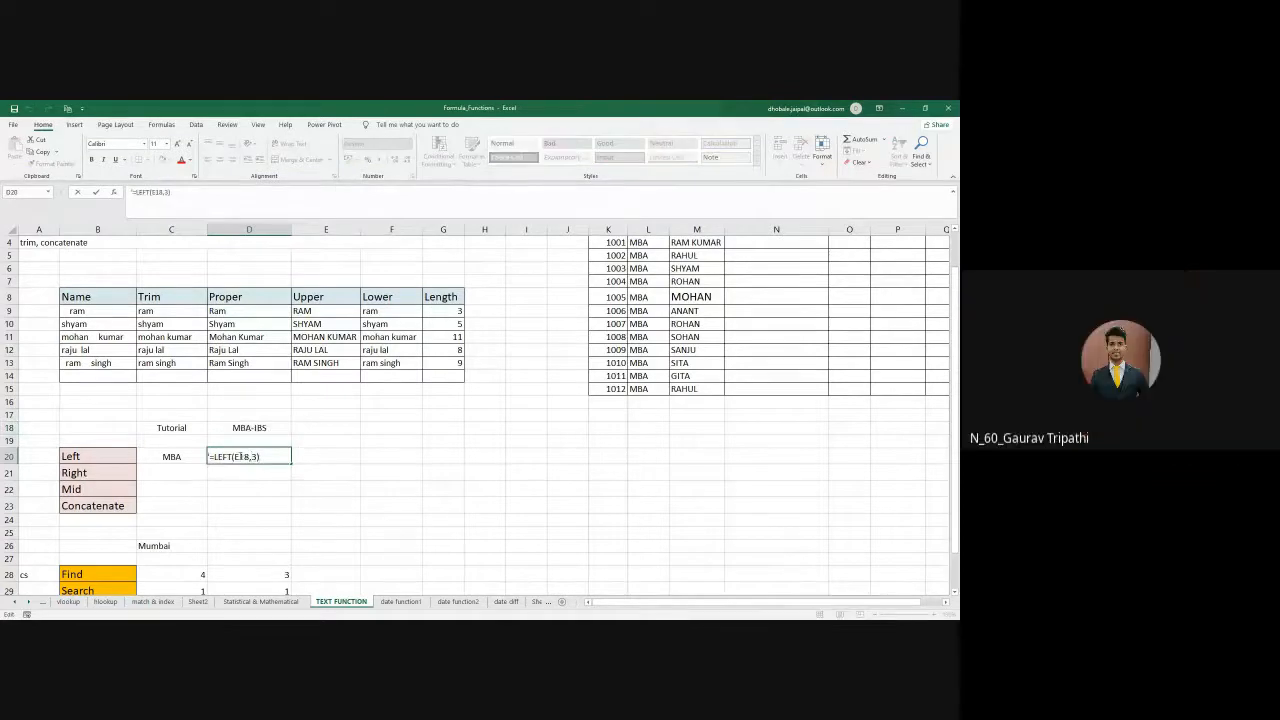
key(BackSpace)
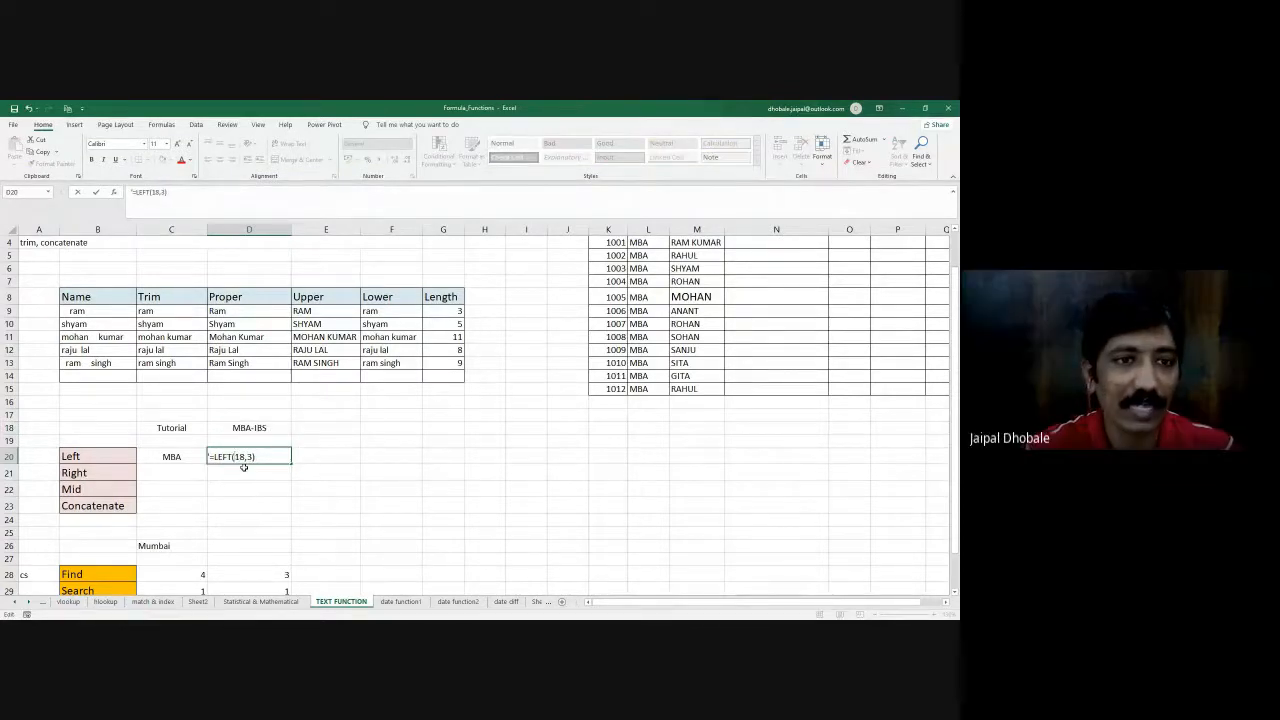
text(d)
key(Return)
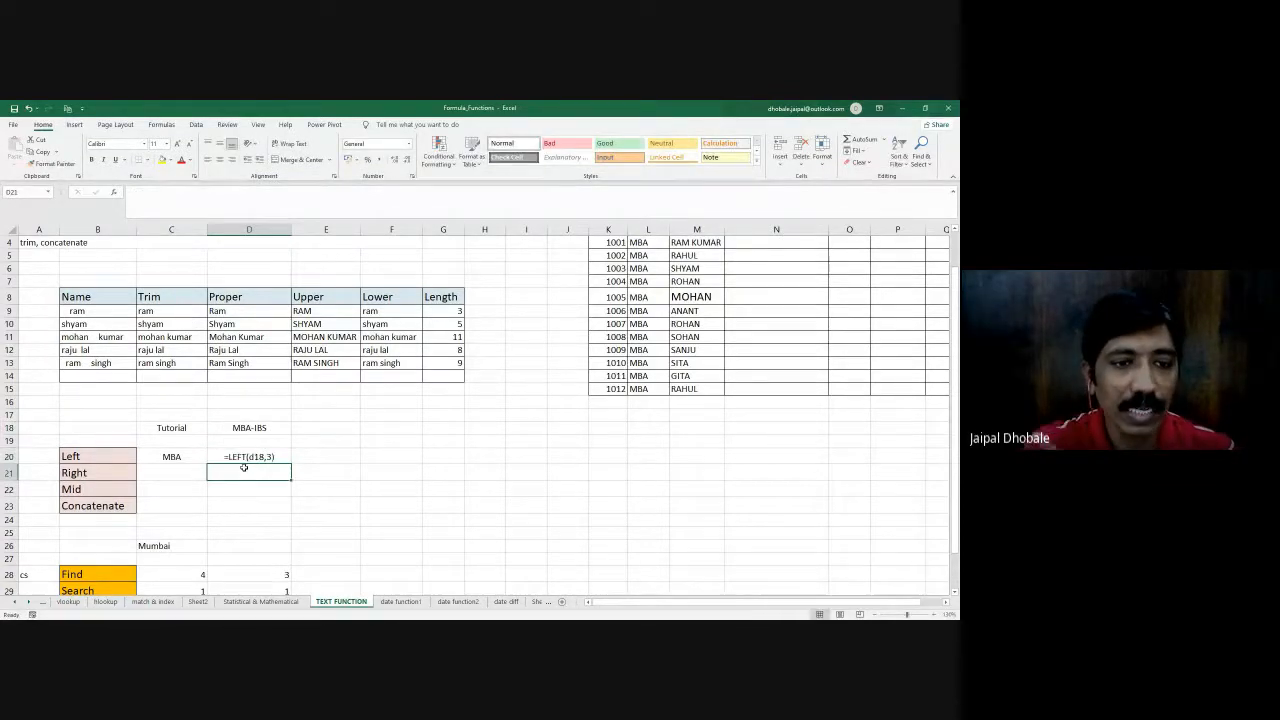
- Compare the LEFT formula in C20 and its text in D20 with the first three characters of cell D18
click(174, 455)
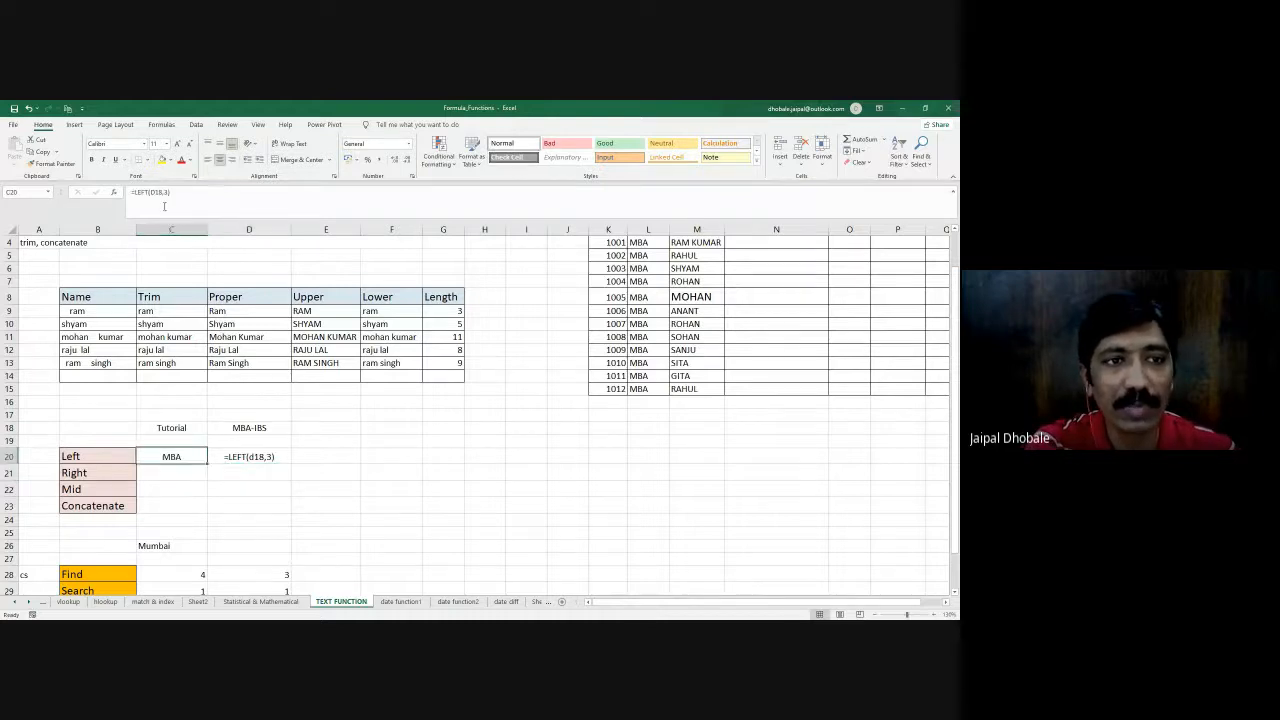
click(256, 456)
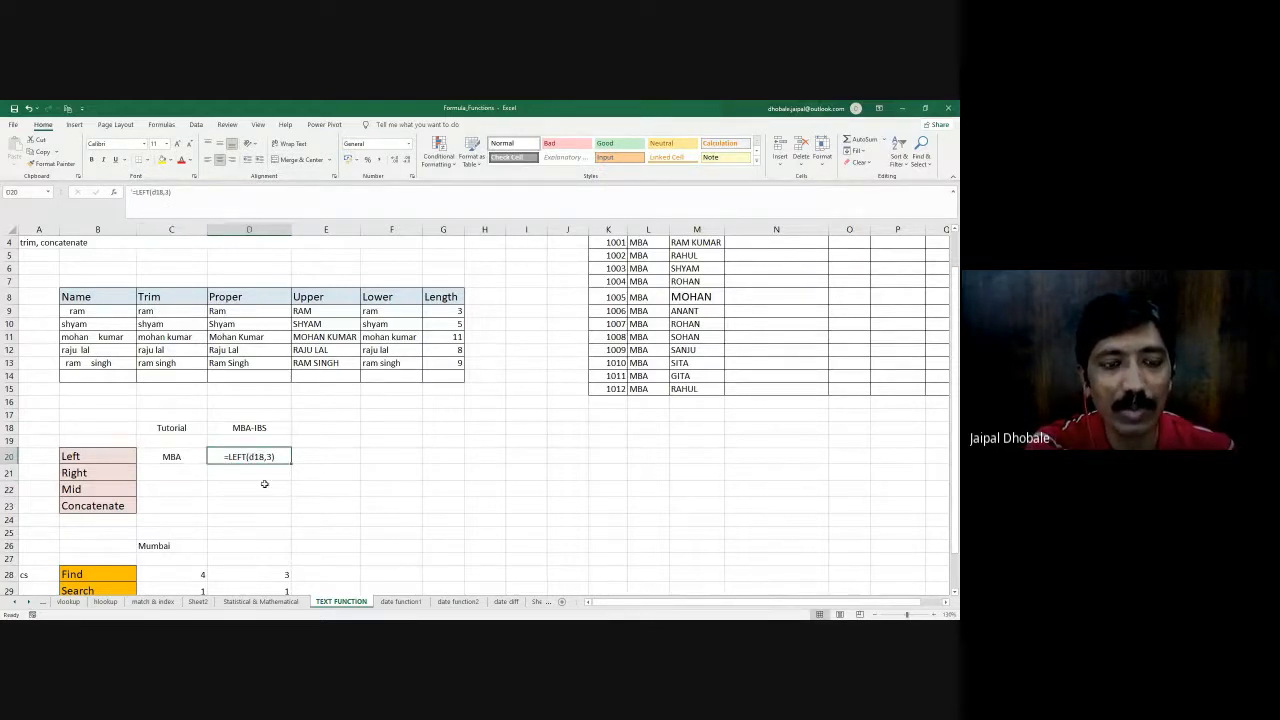
click(253, 428)
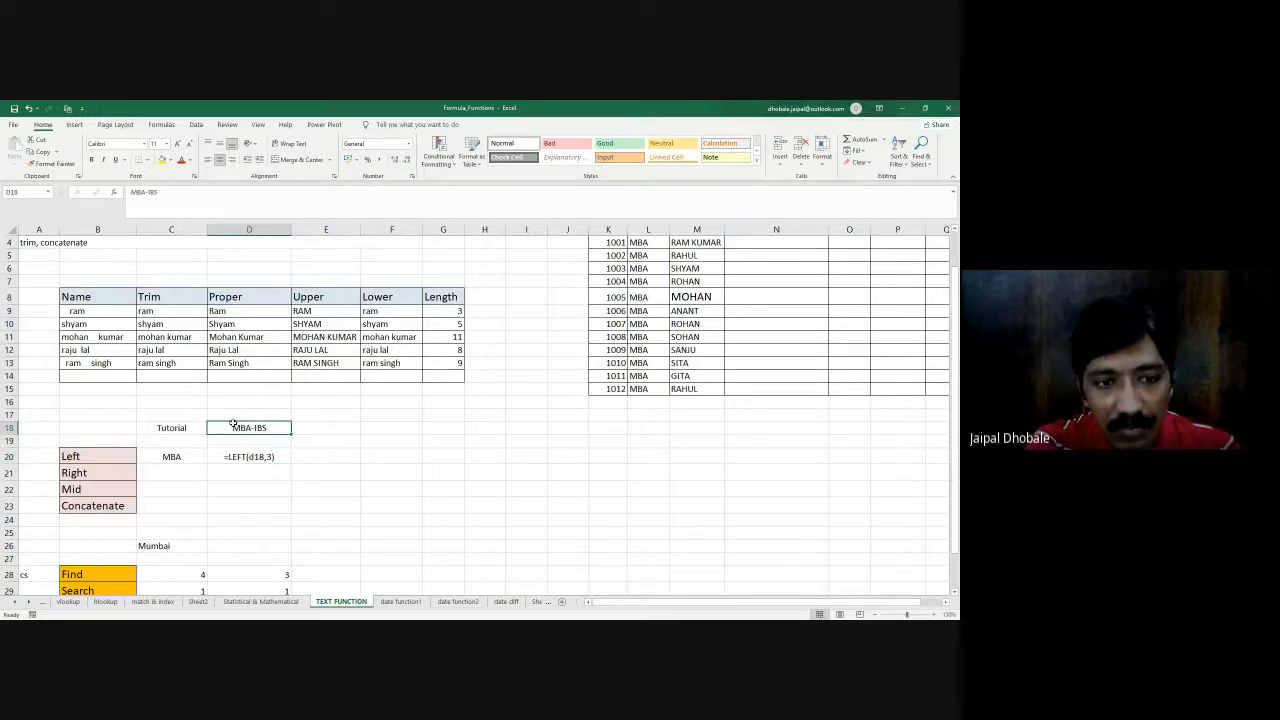
double_click(233, 426)
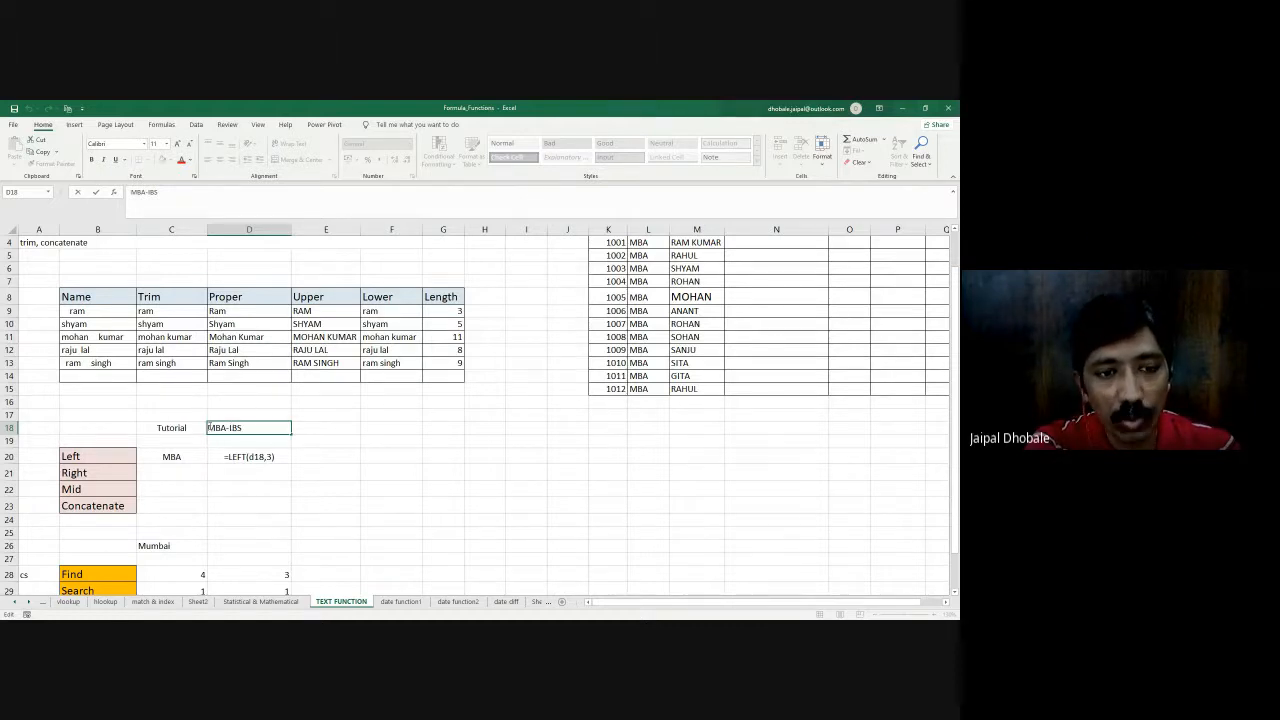
double_click(266, 456)
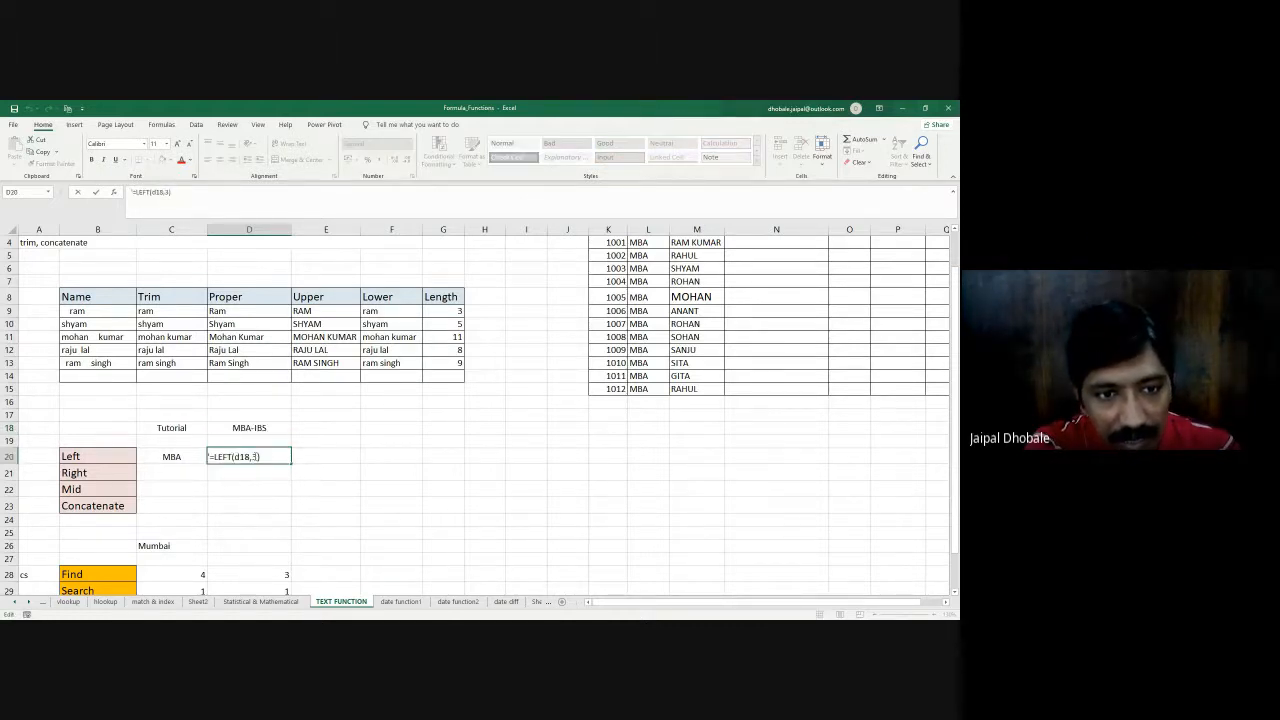
double_click(215, 428)
drag(209, 428, 228, 428)
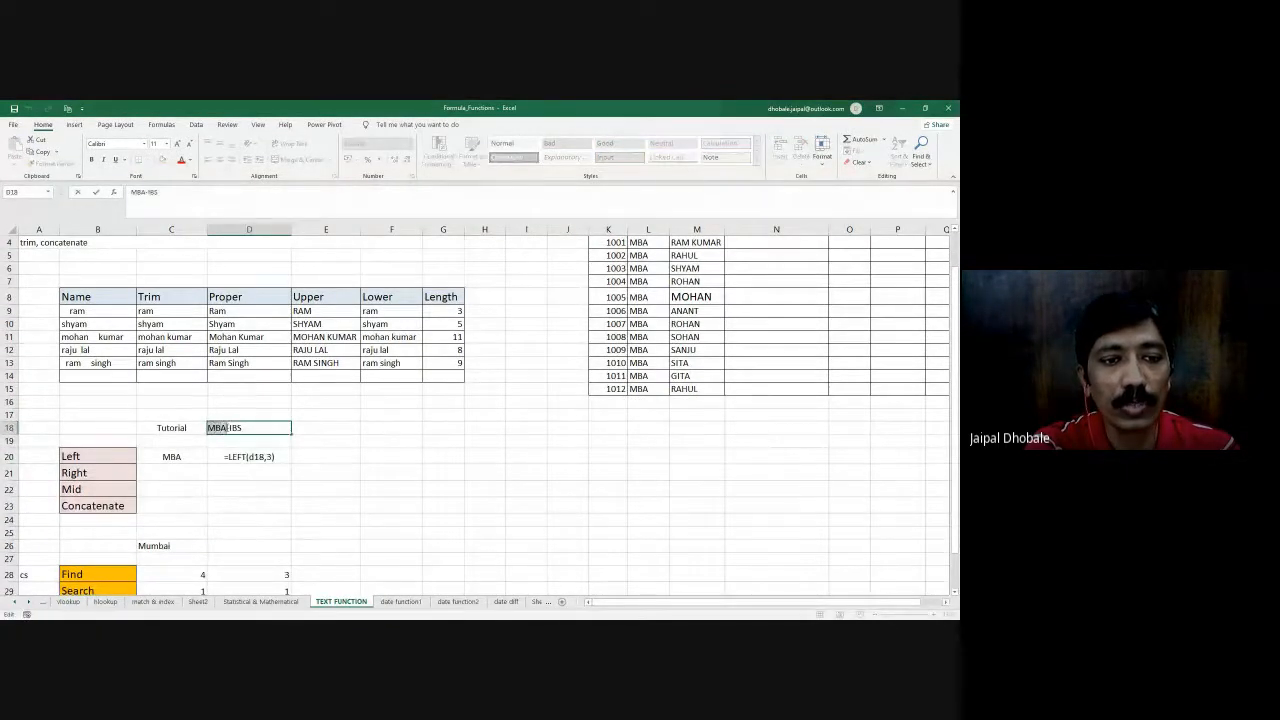
- Enter the formula =RIGHT(D18,3) in cell C21 beside Right
click(184, 473)
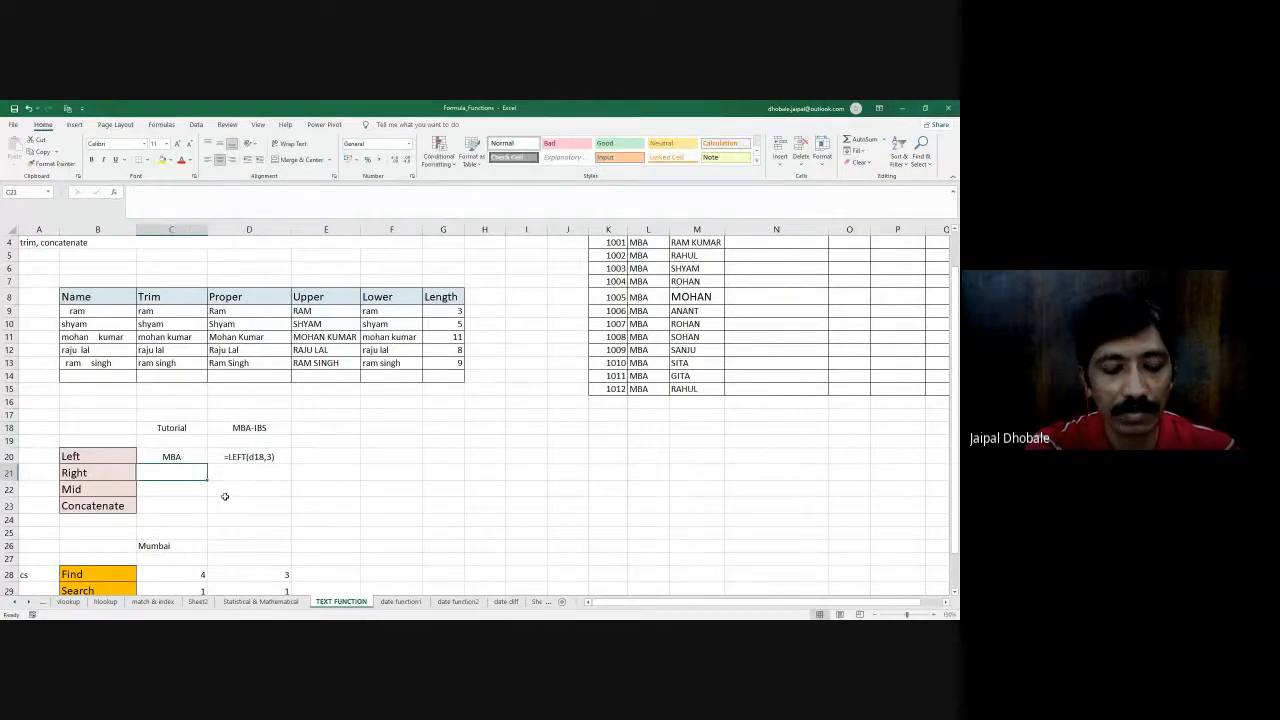
text(=)
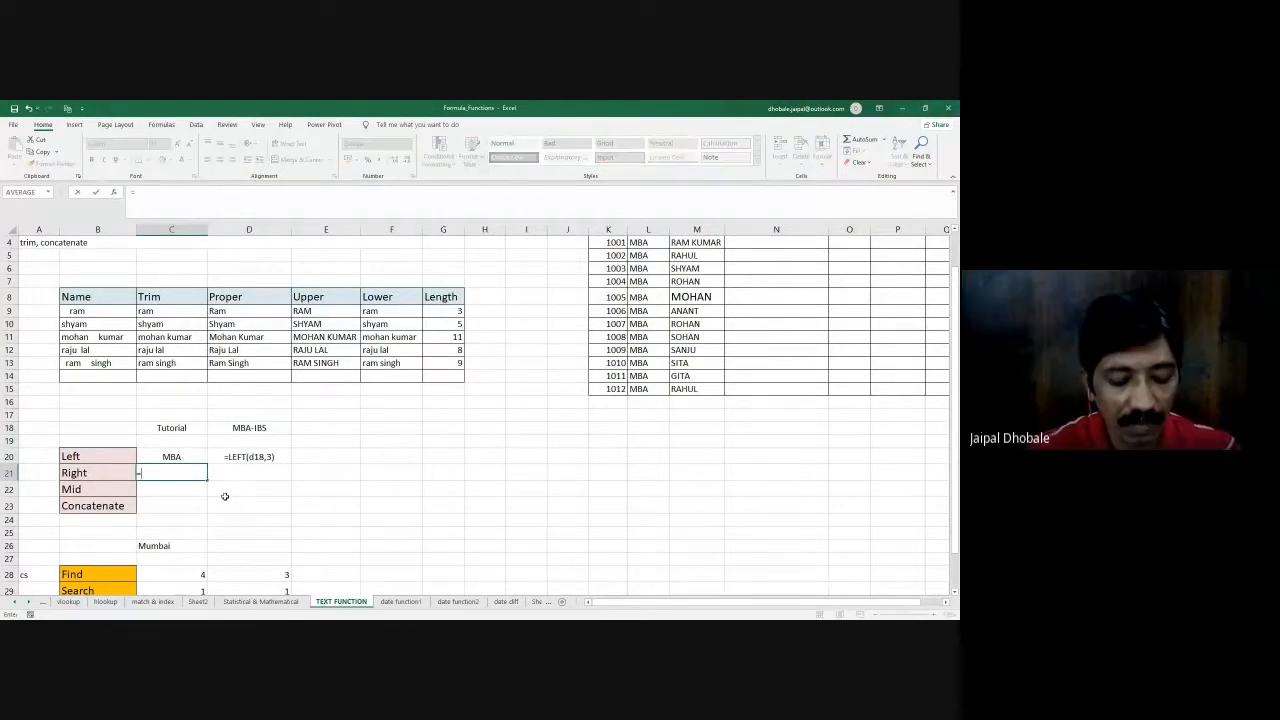
text(RIGHT()
click(240, 429)
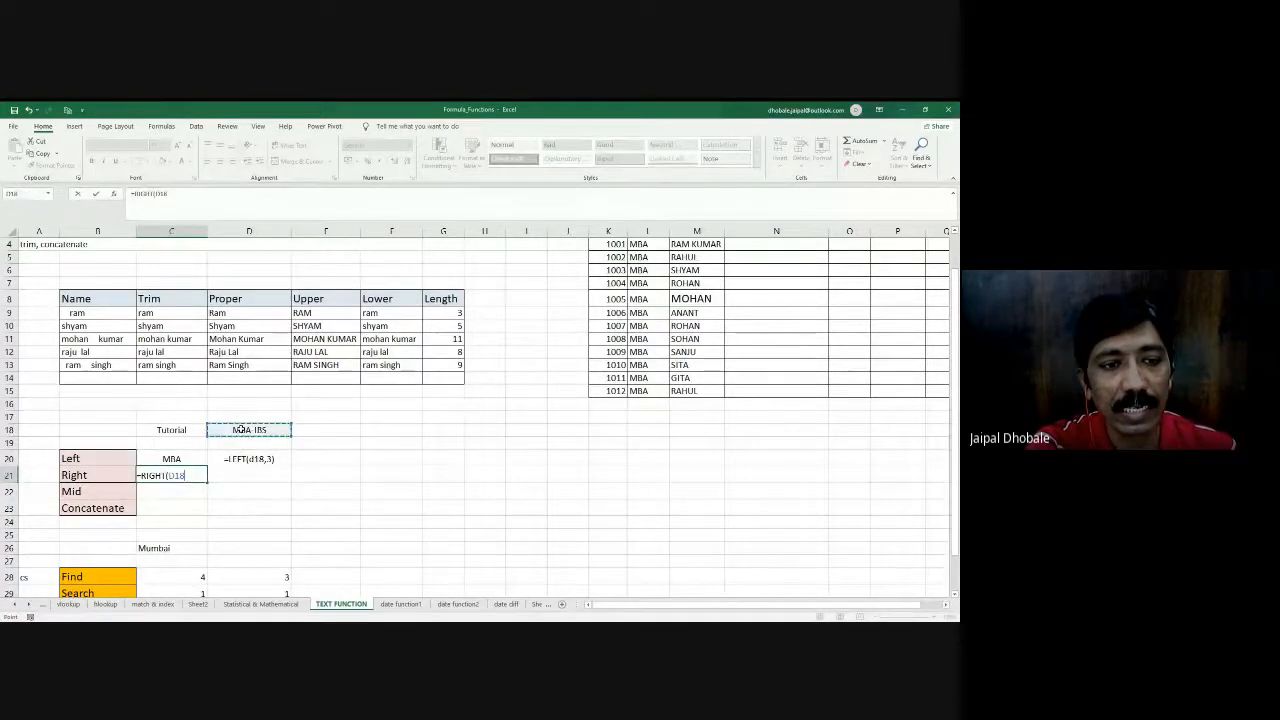
text(,3)
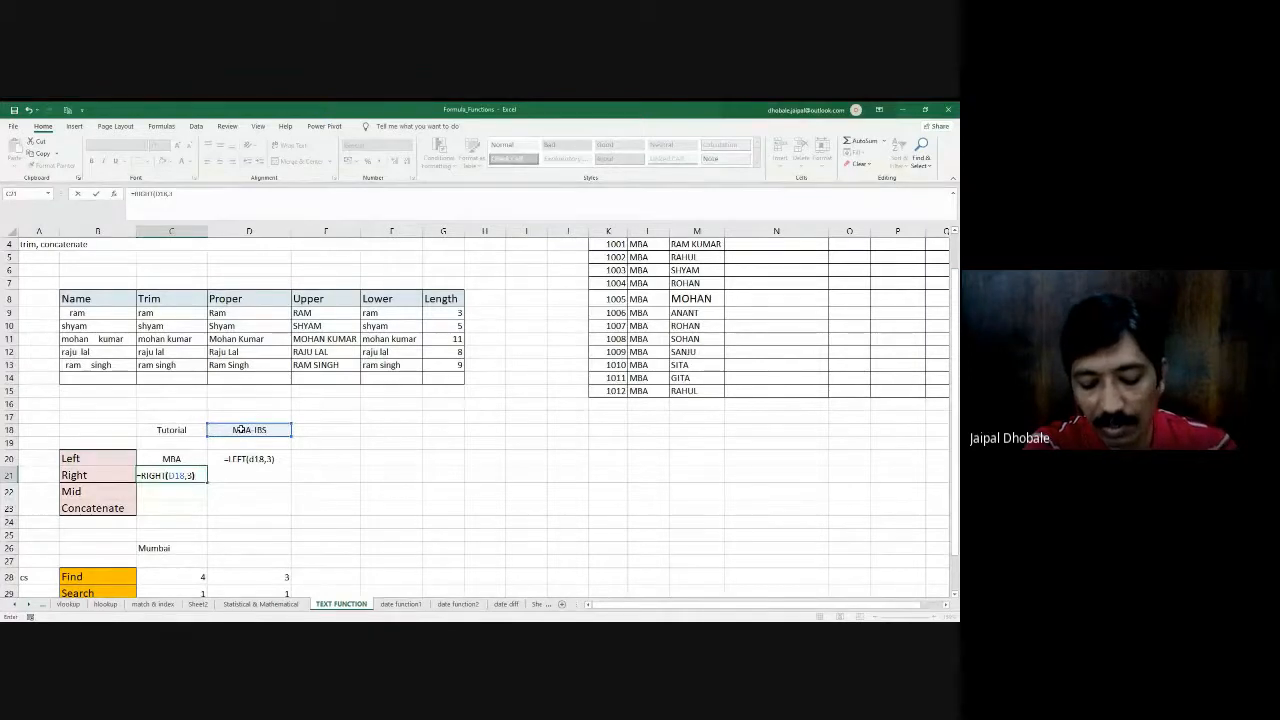
key(Return)
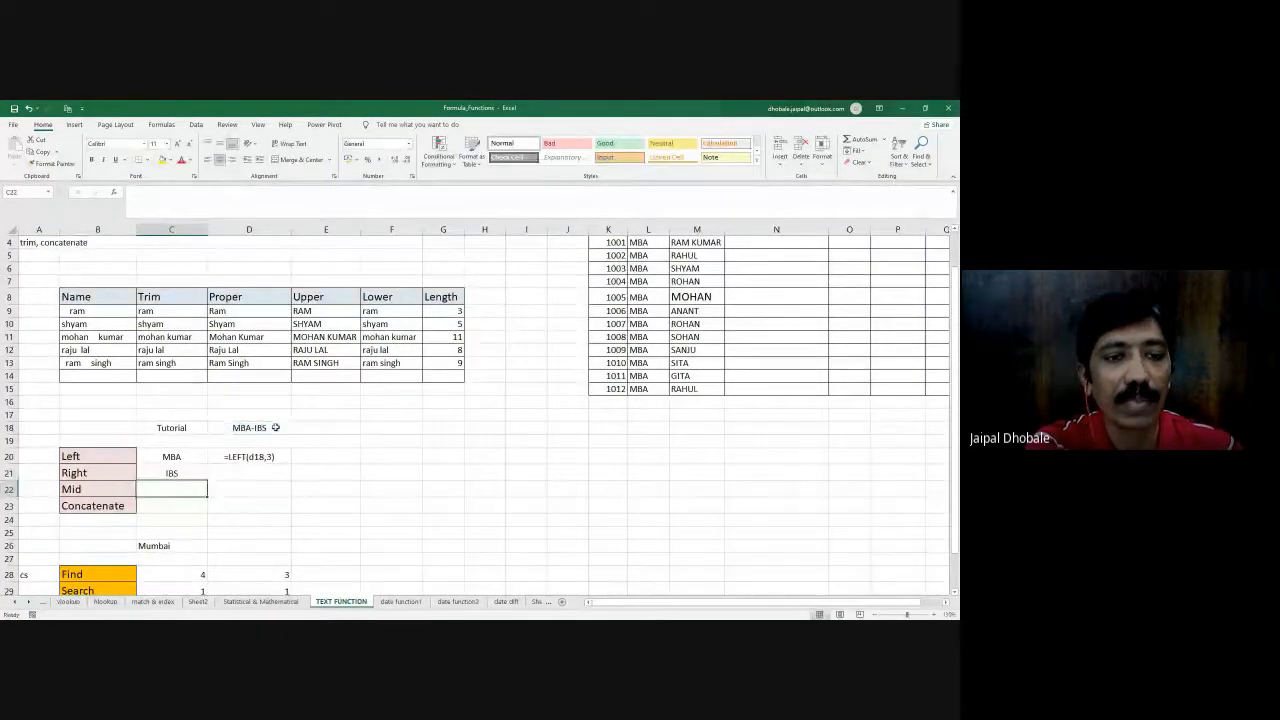
- Highlight the last three characters of the MBA-IBS text in D18, and select cell C22 beside Mid
double_click(274, 427)
drag(272, 427, 256, 427)
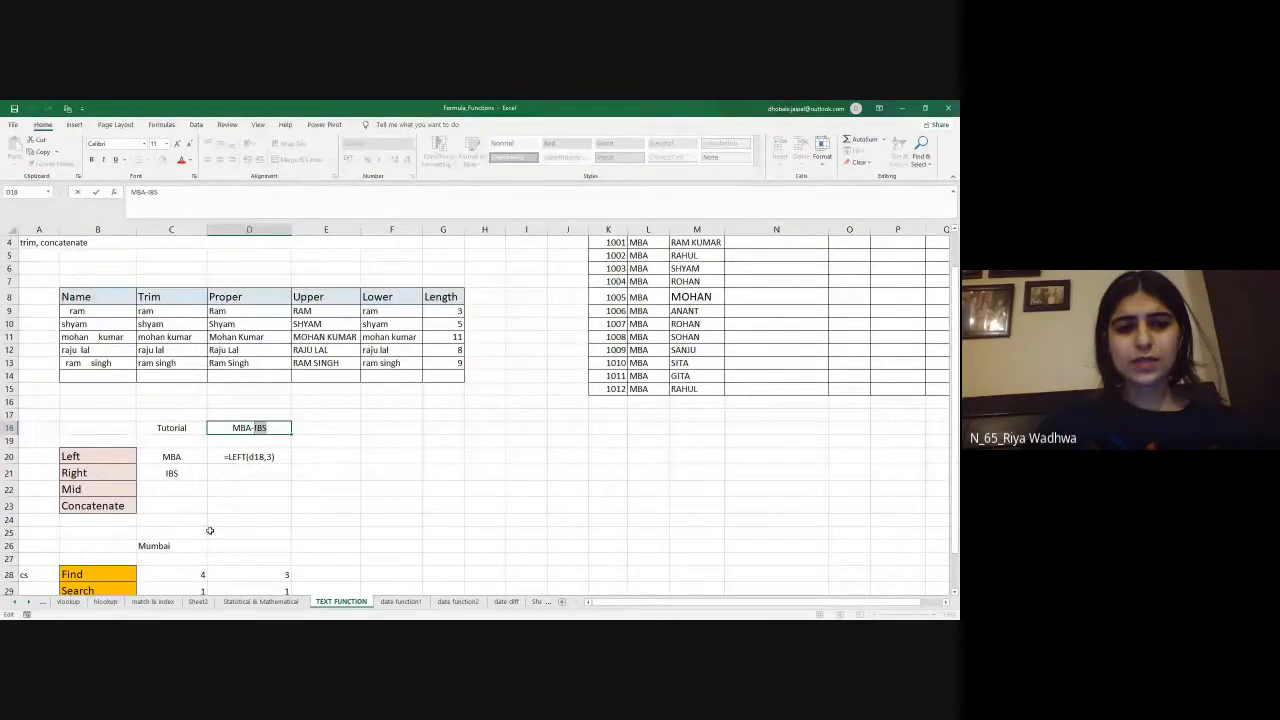
click(157, 488)
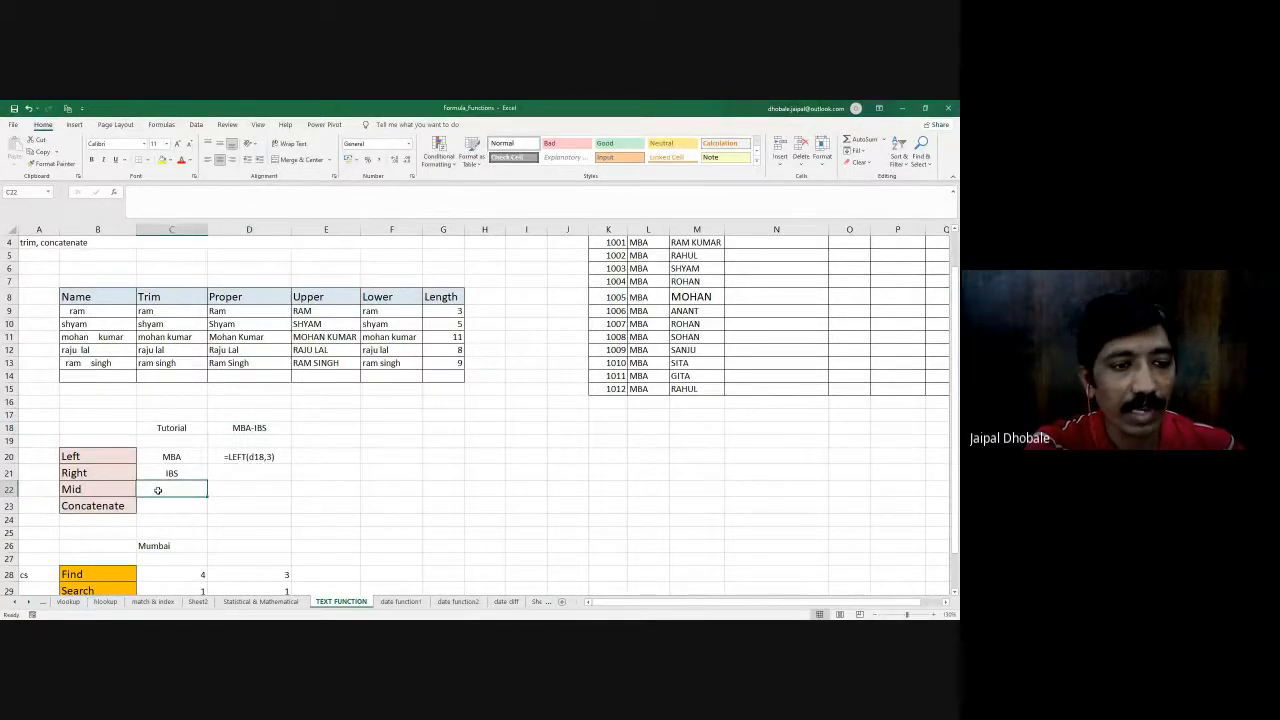
- Enter the formula =MID(C18,3,4) in cell C22 beside Mid
click(155, 460)
click(162, 472)
click(161, 487)
text(=MID)
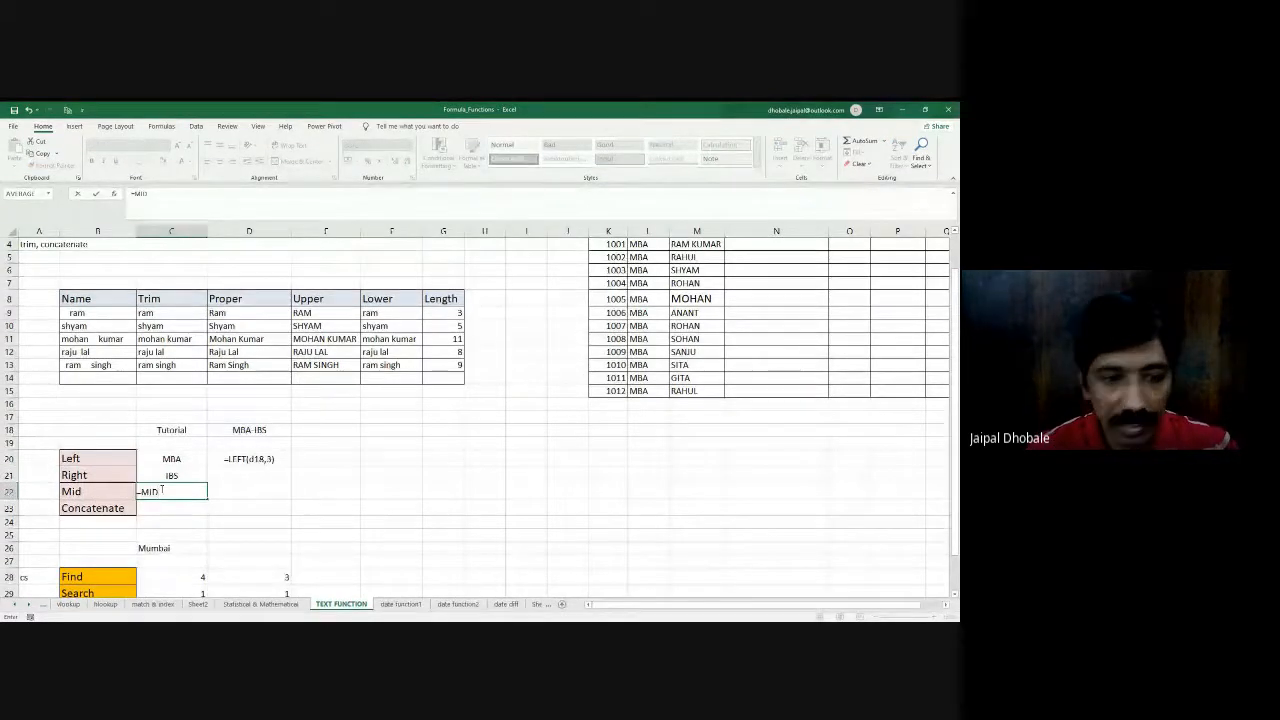
text(()
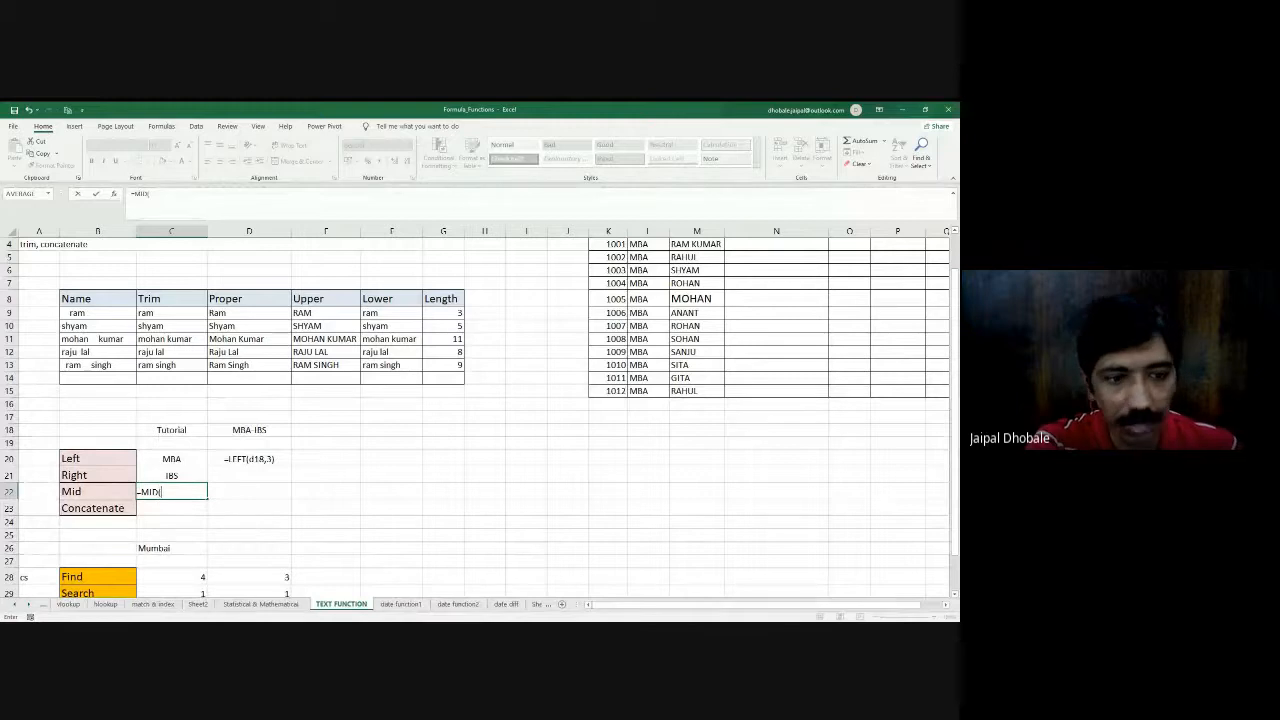
click(193, 430)
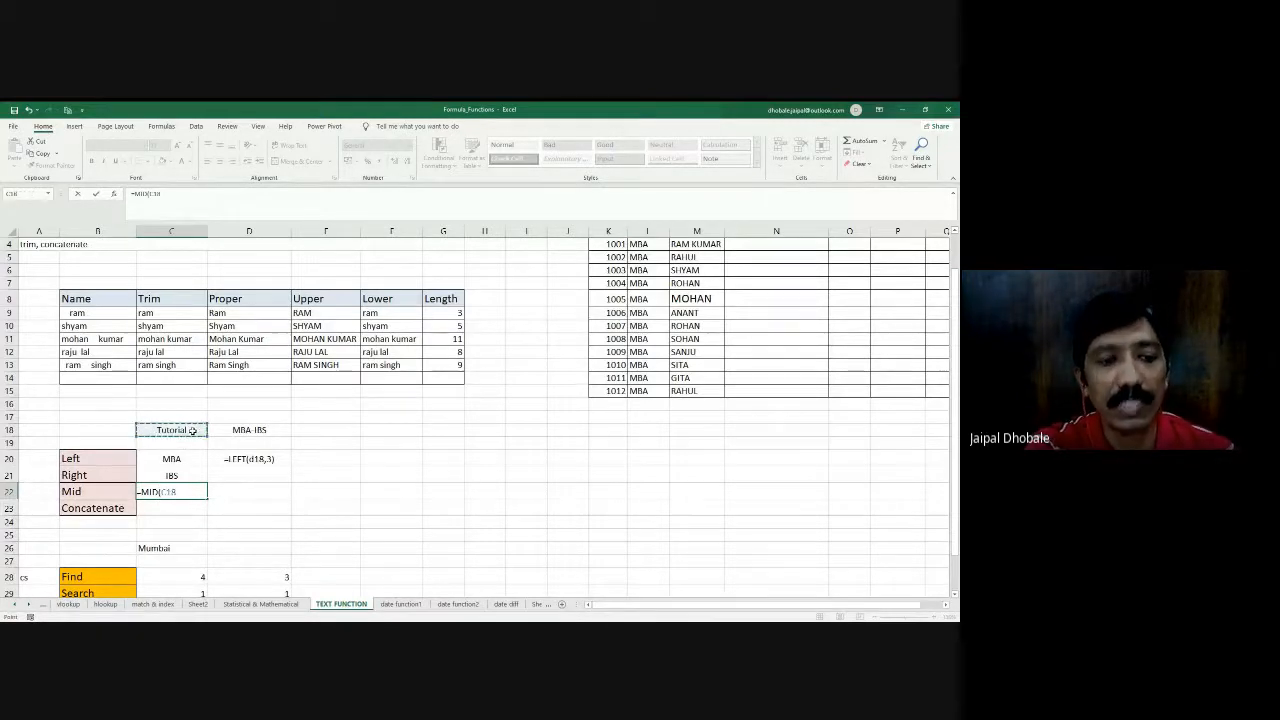
text(,3,)
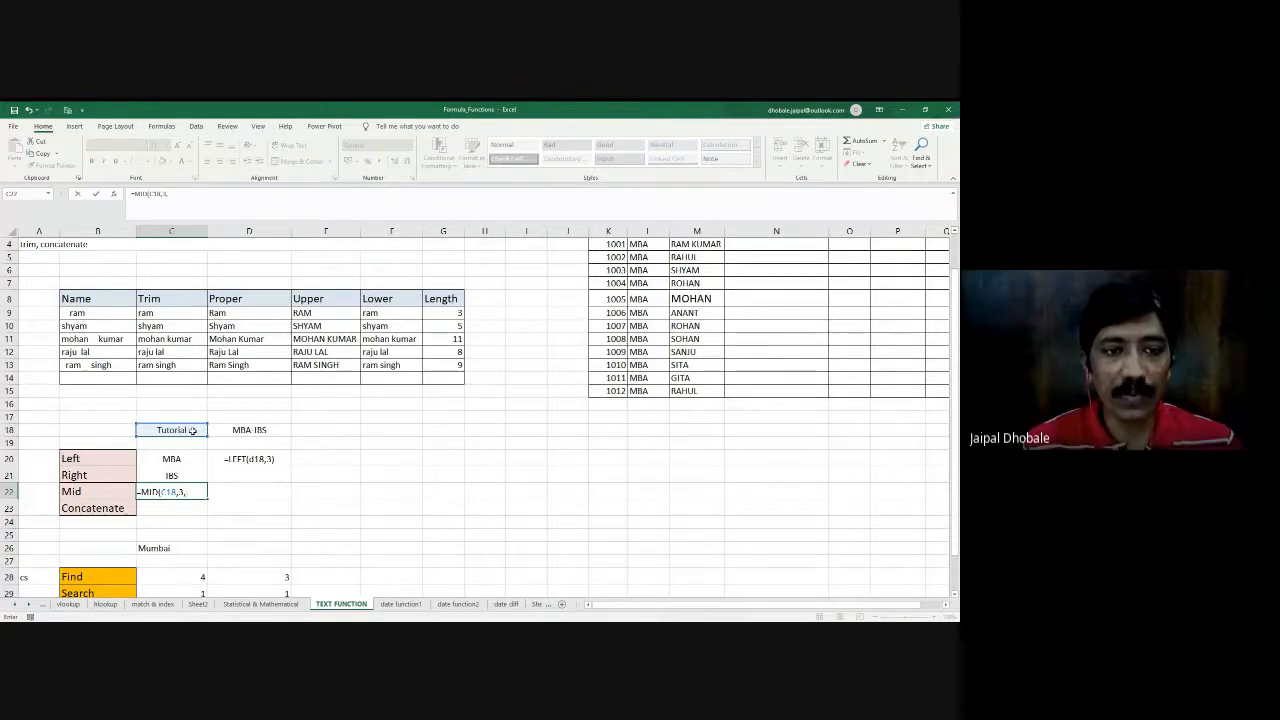
text(4)
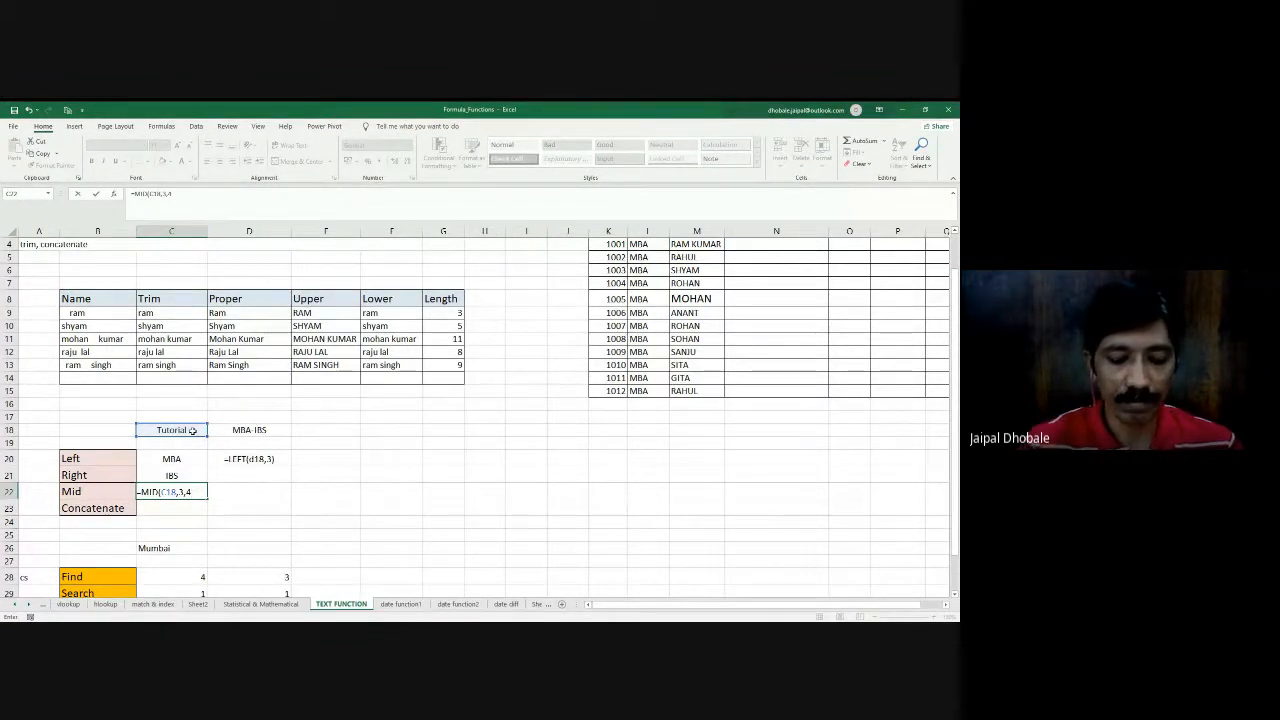
text())
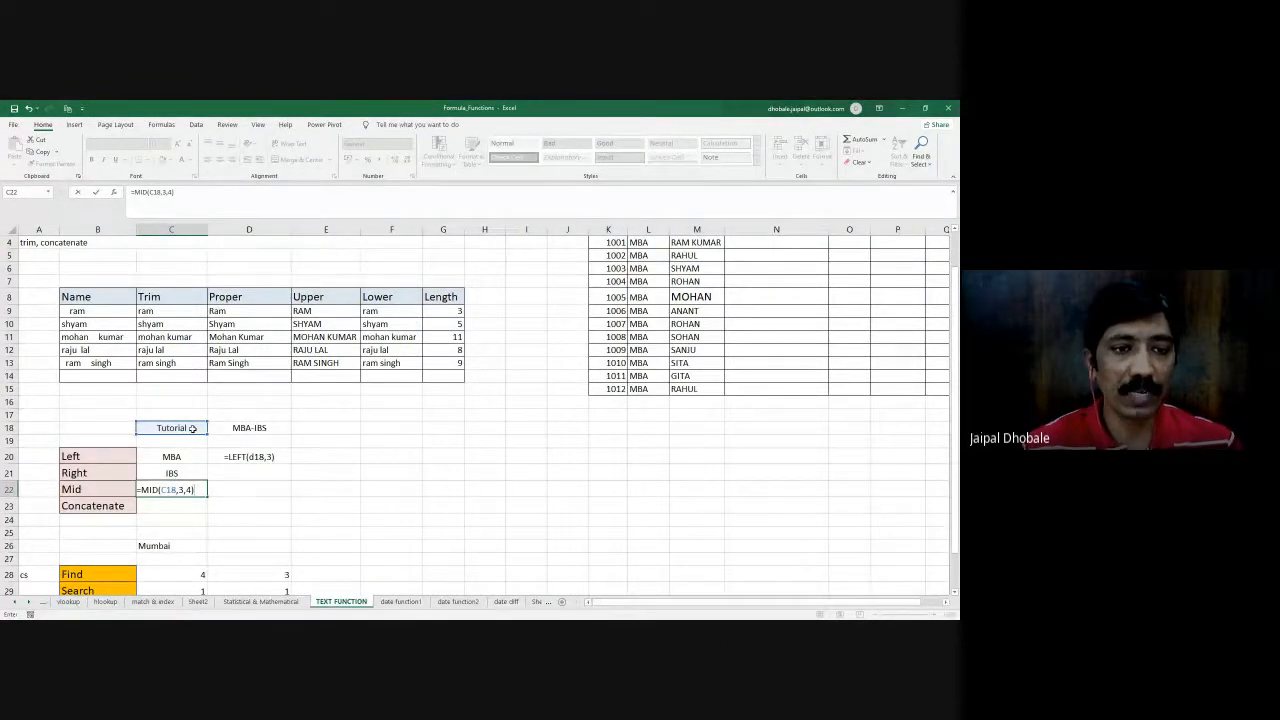
key(Return)
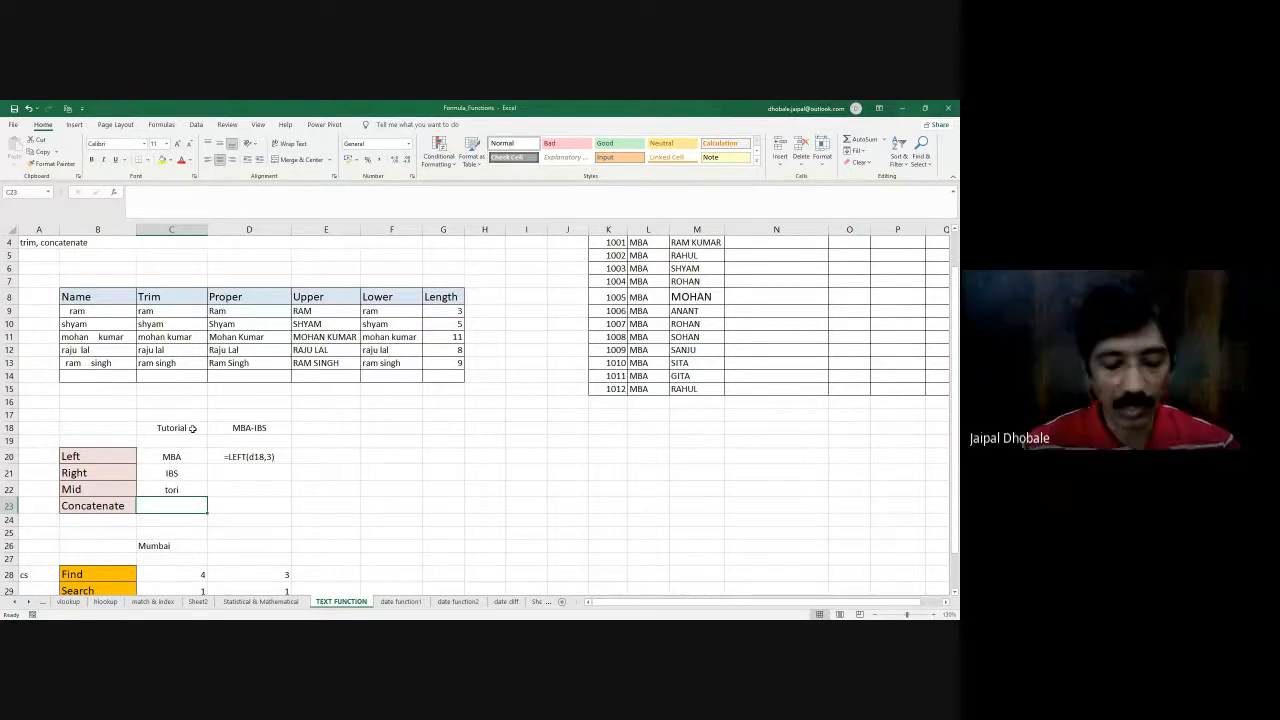
- Enter the formula =CONCATENATE(C18,D18) in cell C23 beside Concatenate
text(=)
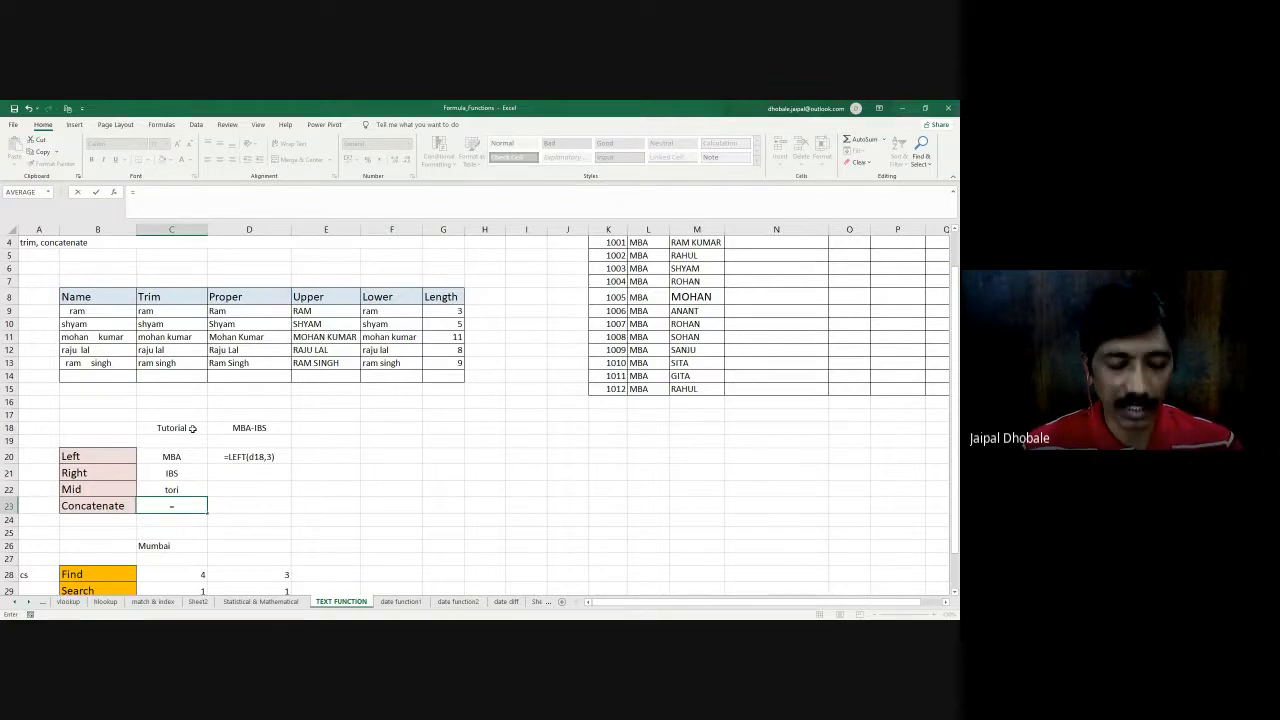
text(CONC)
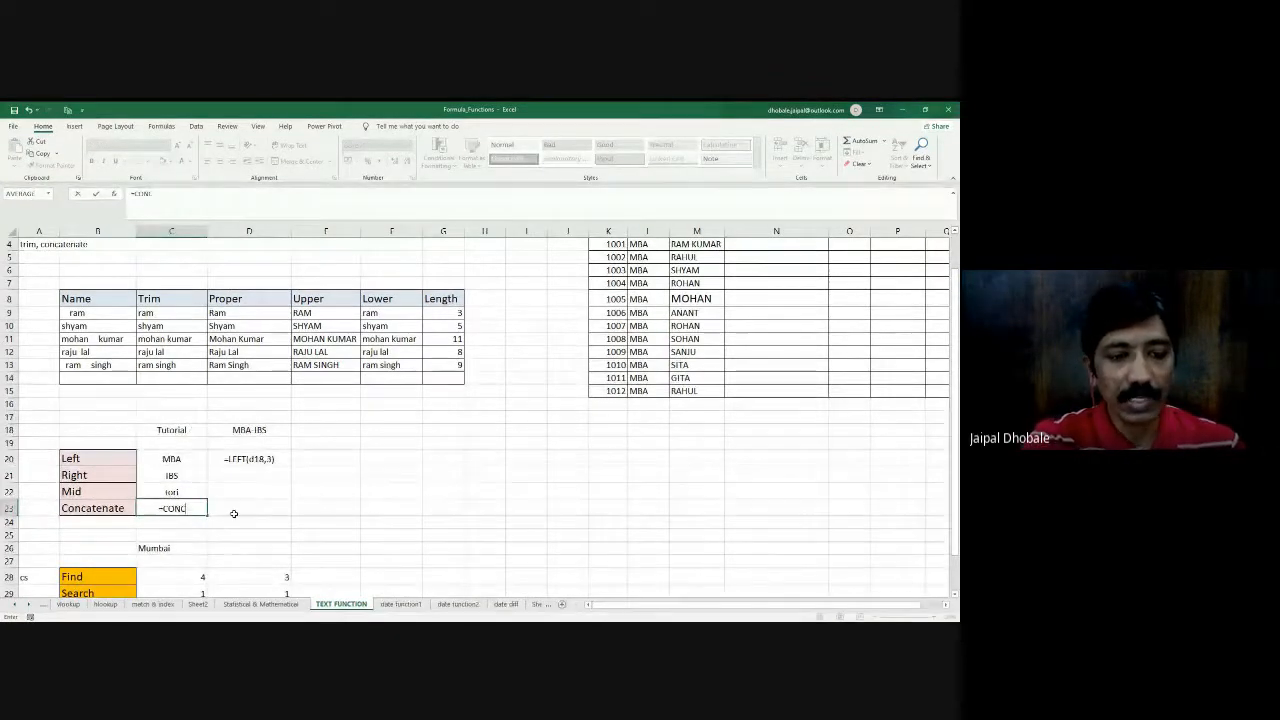
key(Tab)
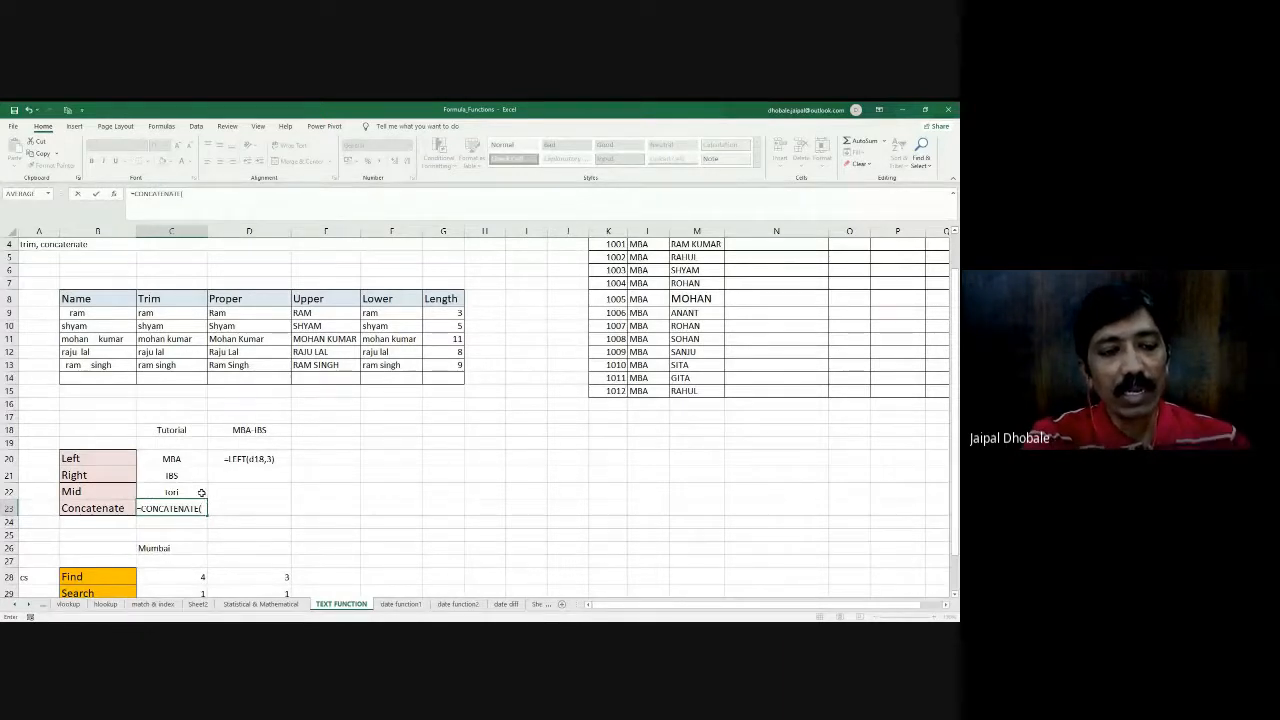
click(184, 430)
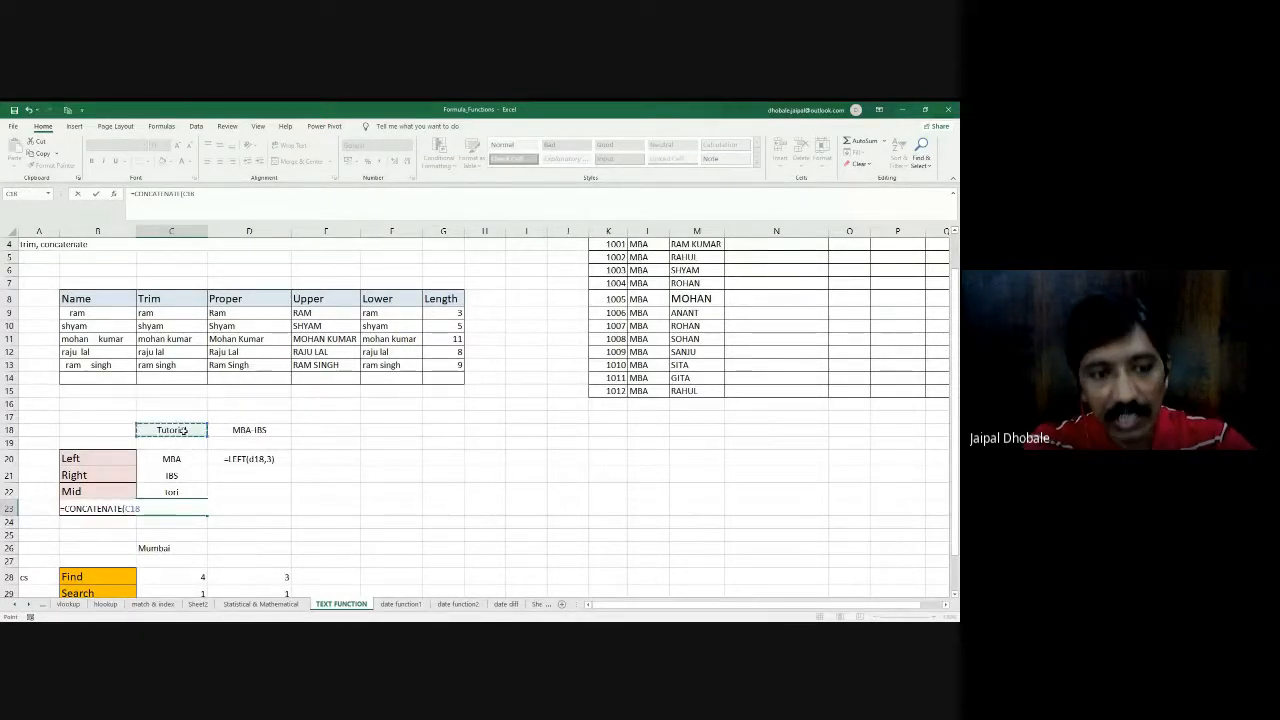
text(,)
click(252, 429)
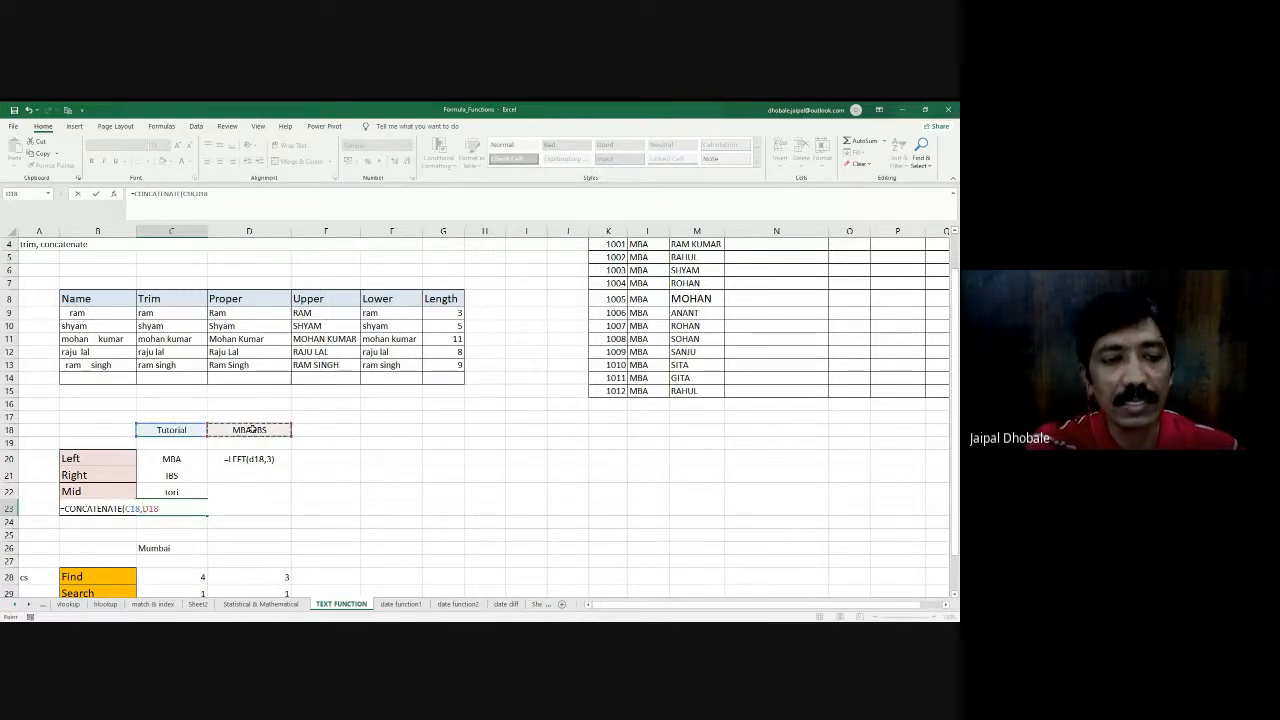
text())
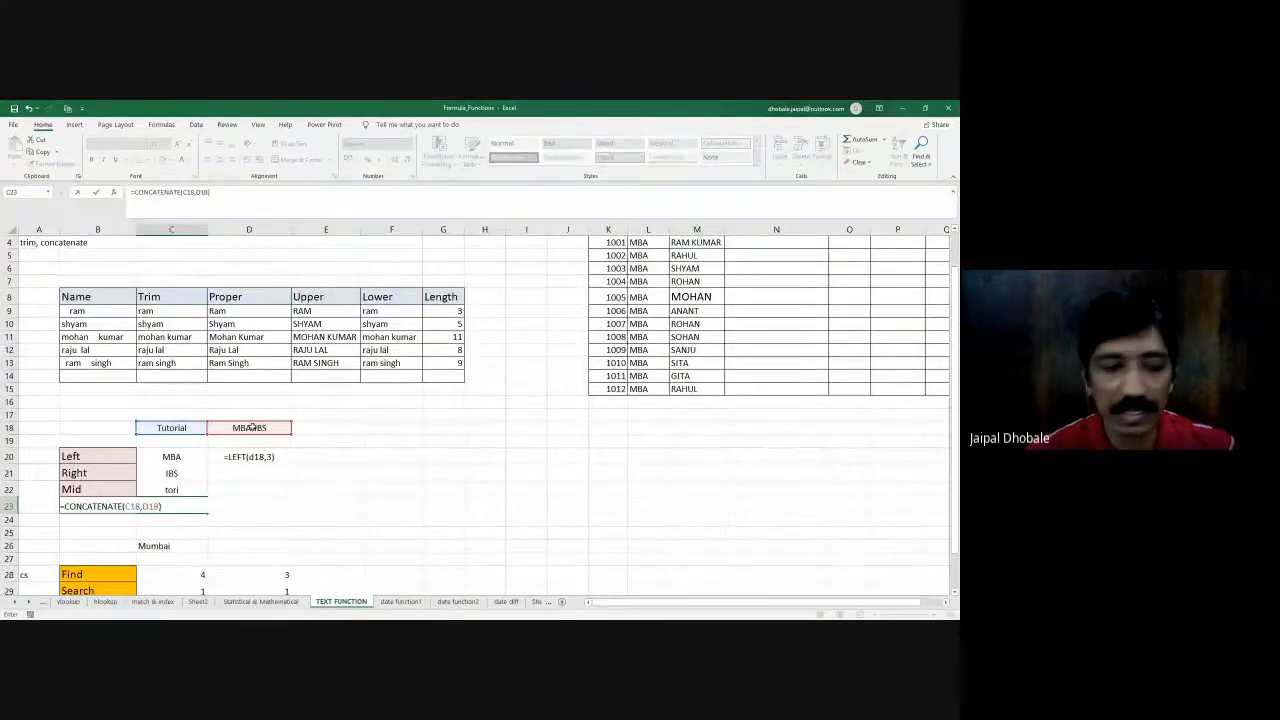
key(Return)
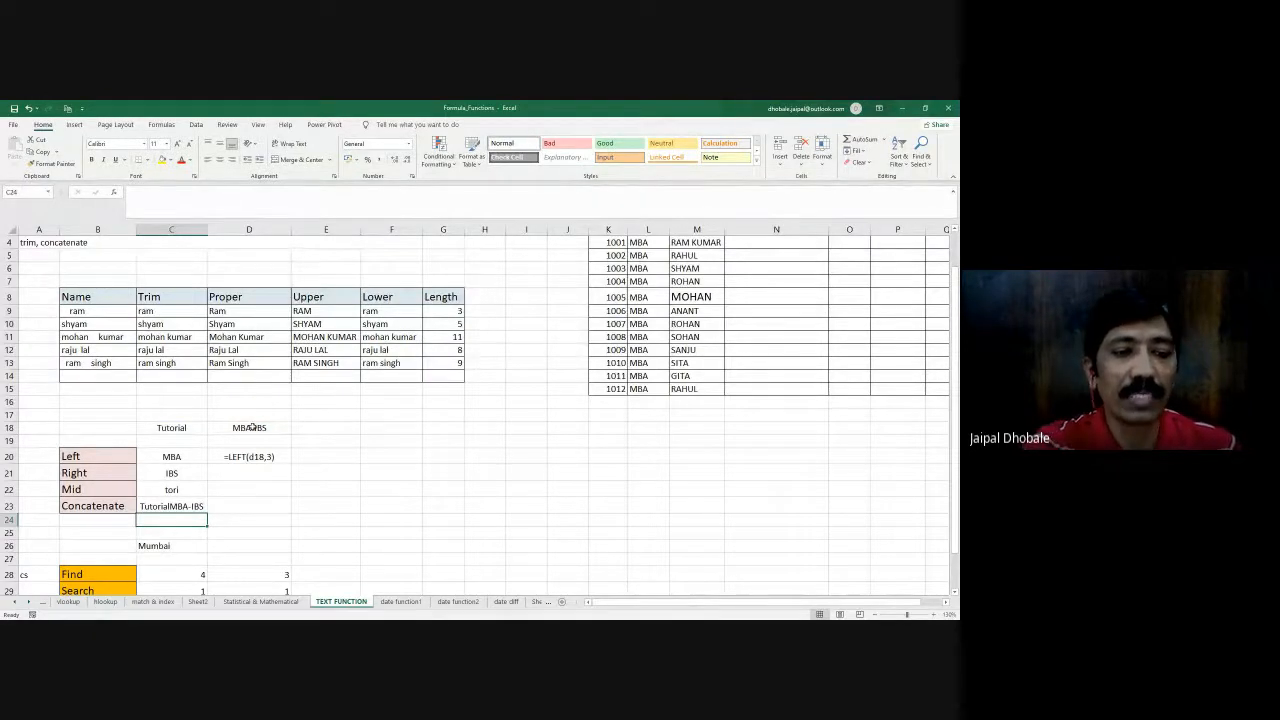
- Insert a quoted space as an extra argument between C18 and D18 in C23's CONCATENATE formula
click(188, 509)
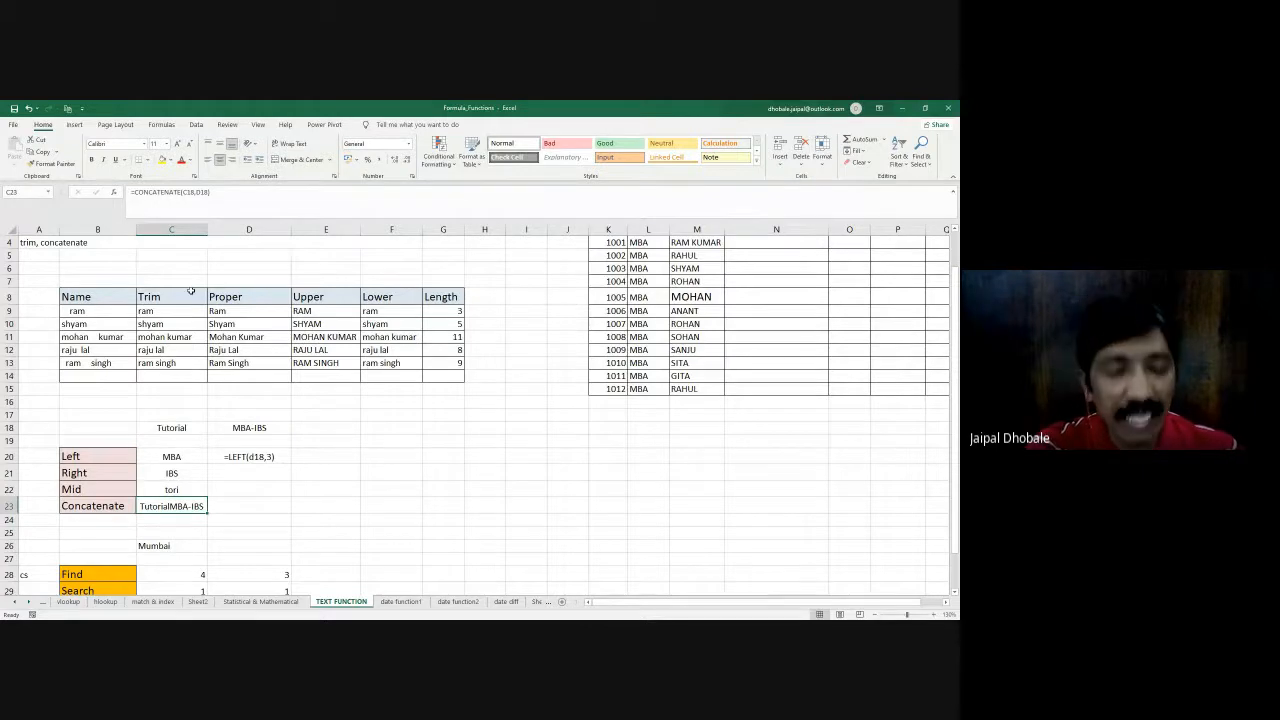
click(196, 197)
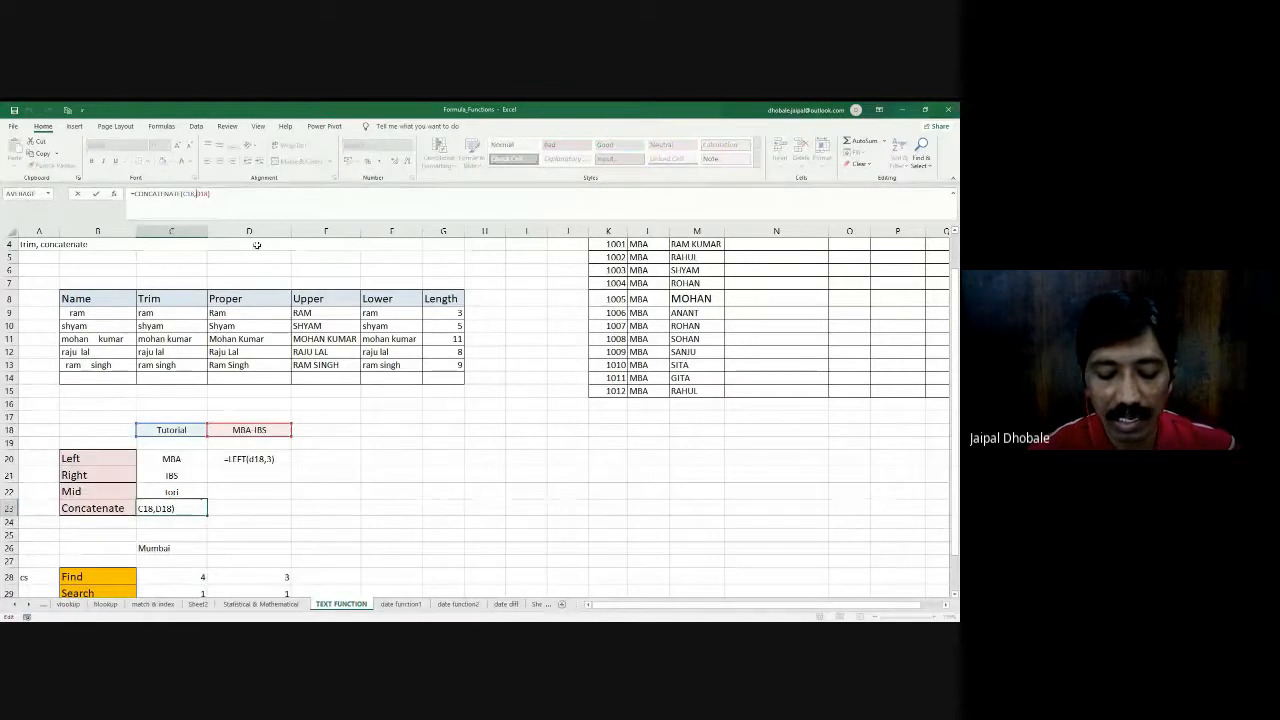
text(")
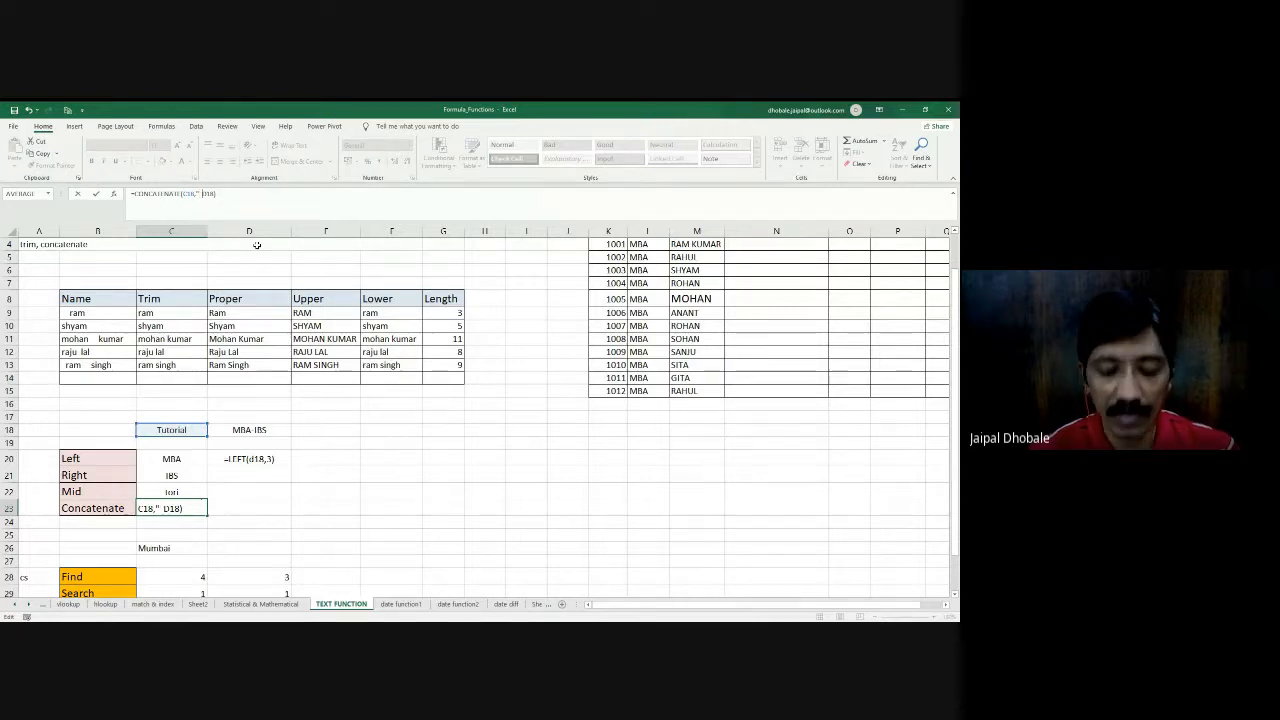
text(")
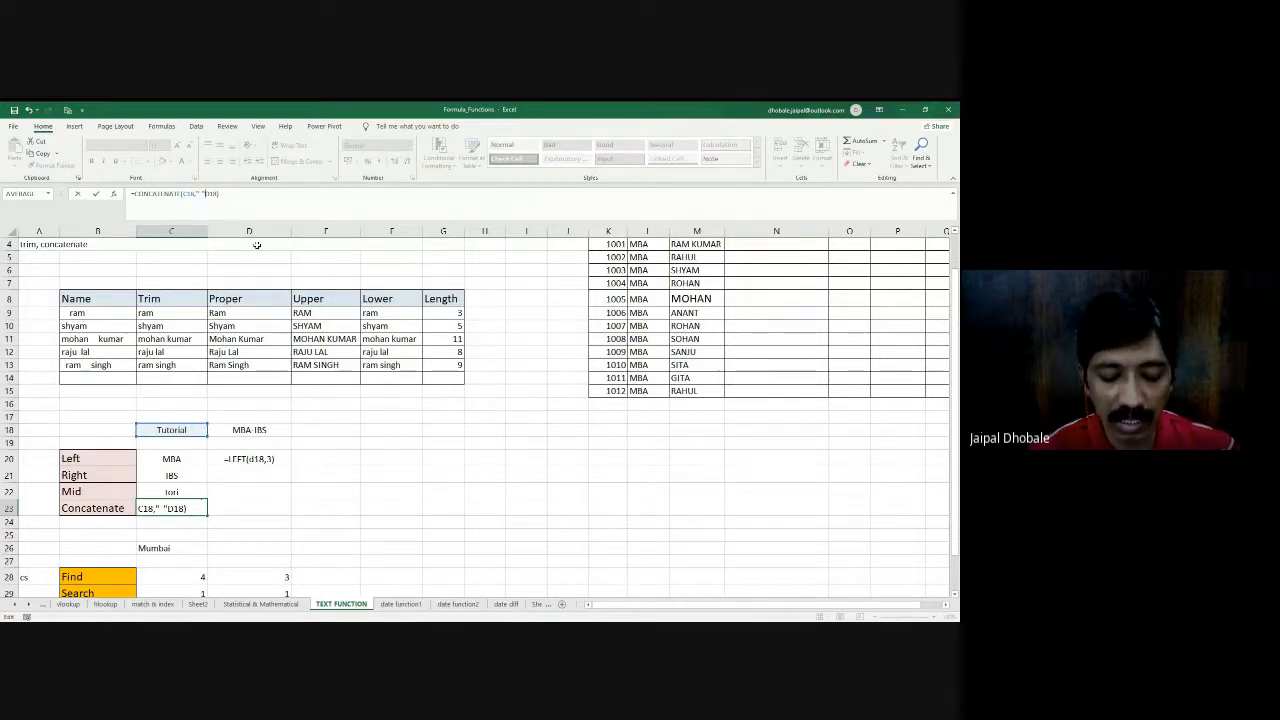
text(,)
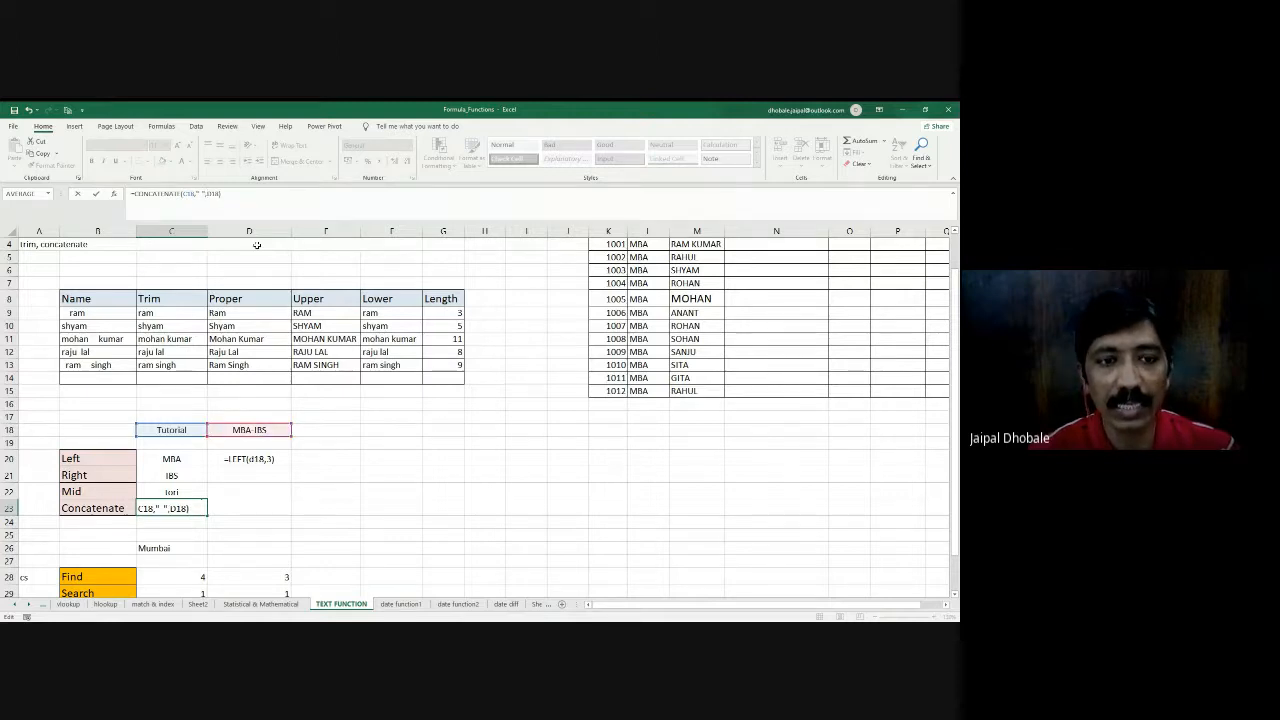
key(Return)
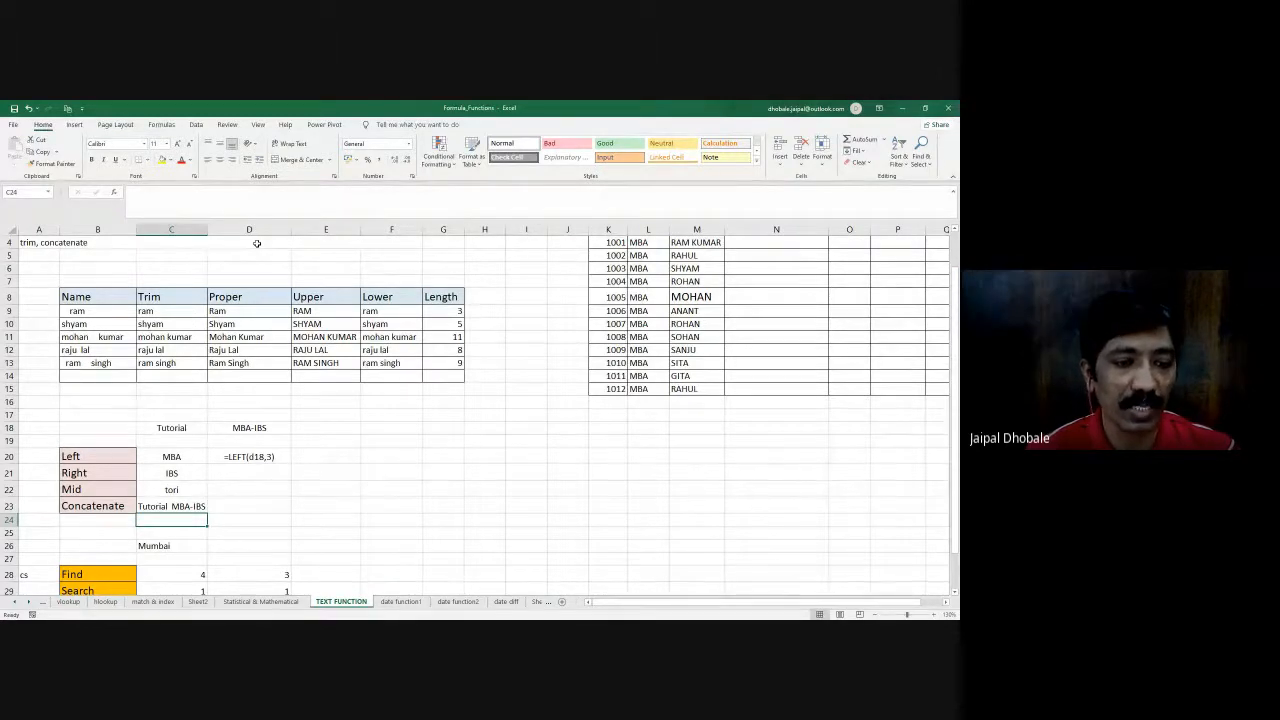
- Change the separator in C23's formula to a slash with spaces around it, giving =CONCATENATE(C18," / ",D18)
key(Up)
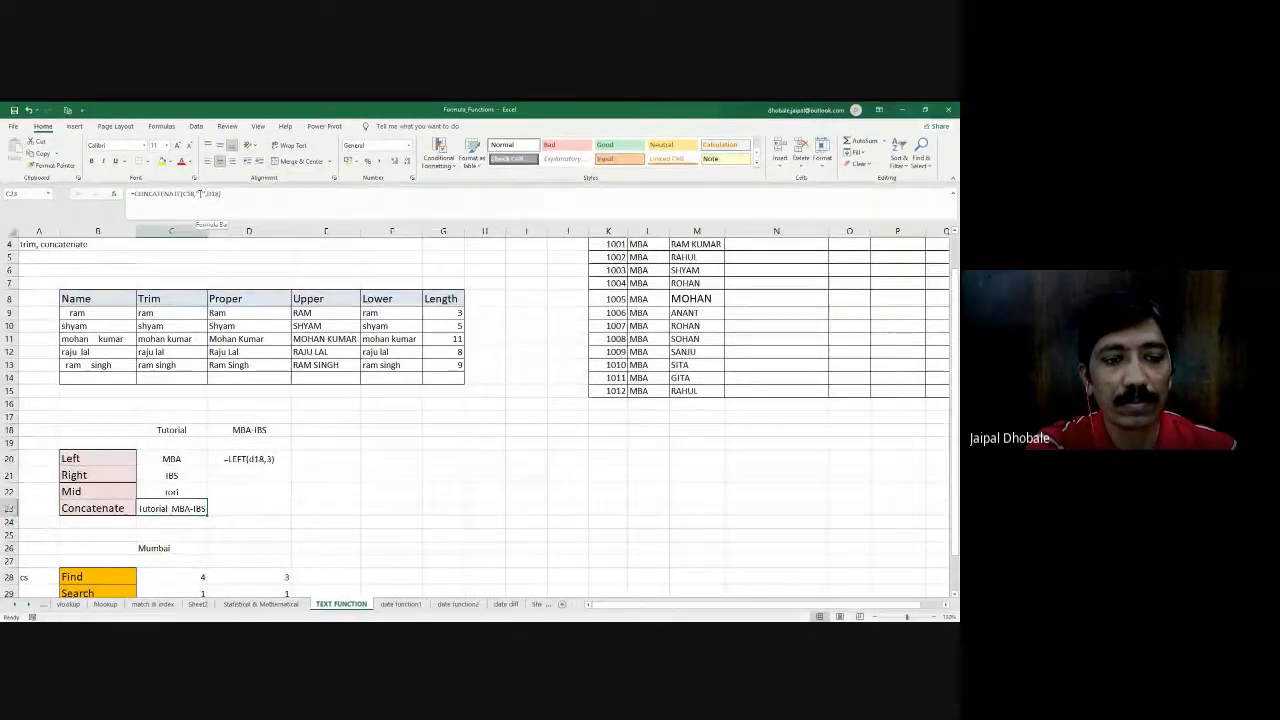
click(199, 193)
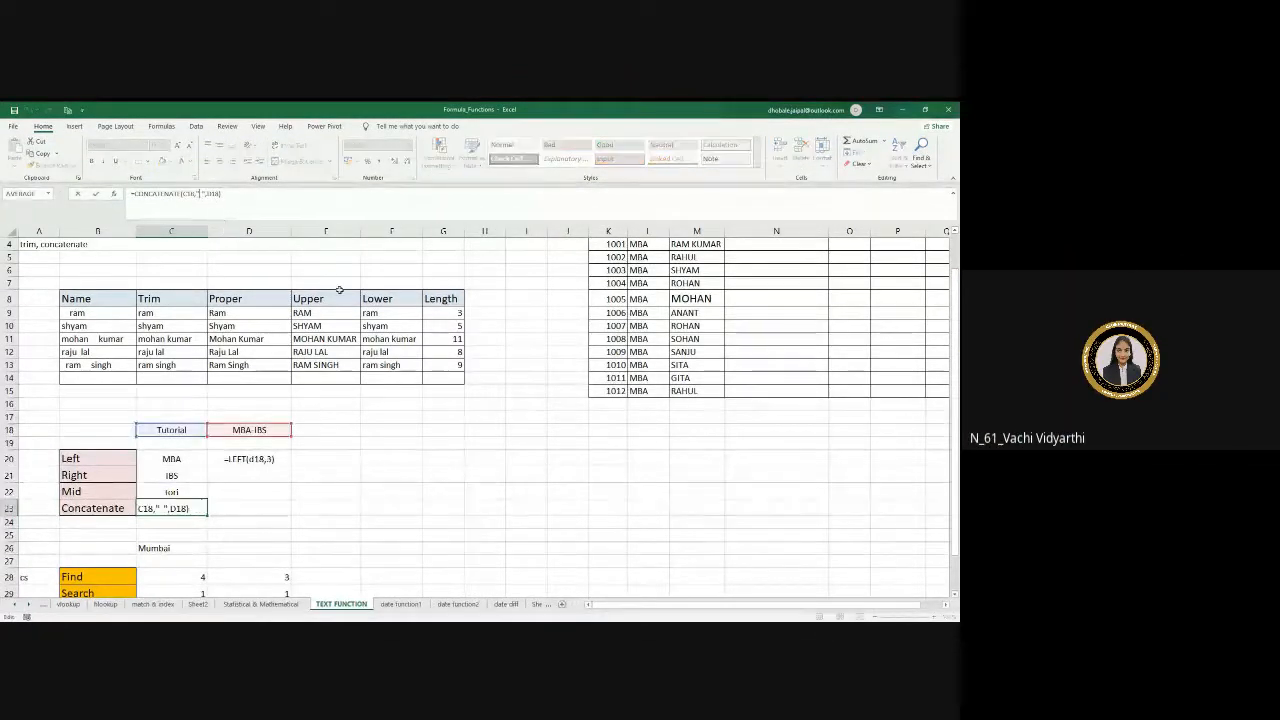
text(/)
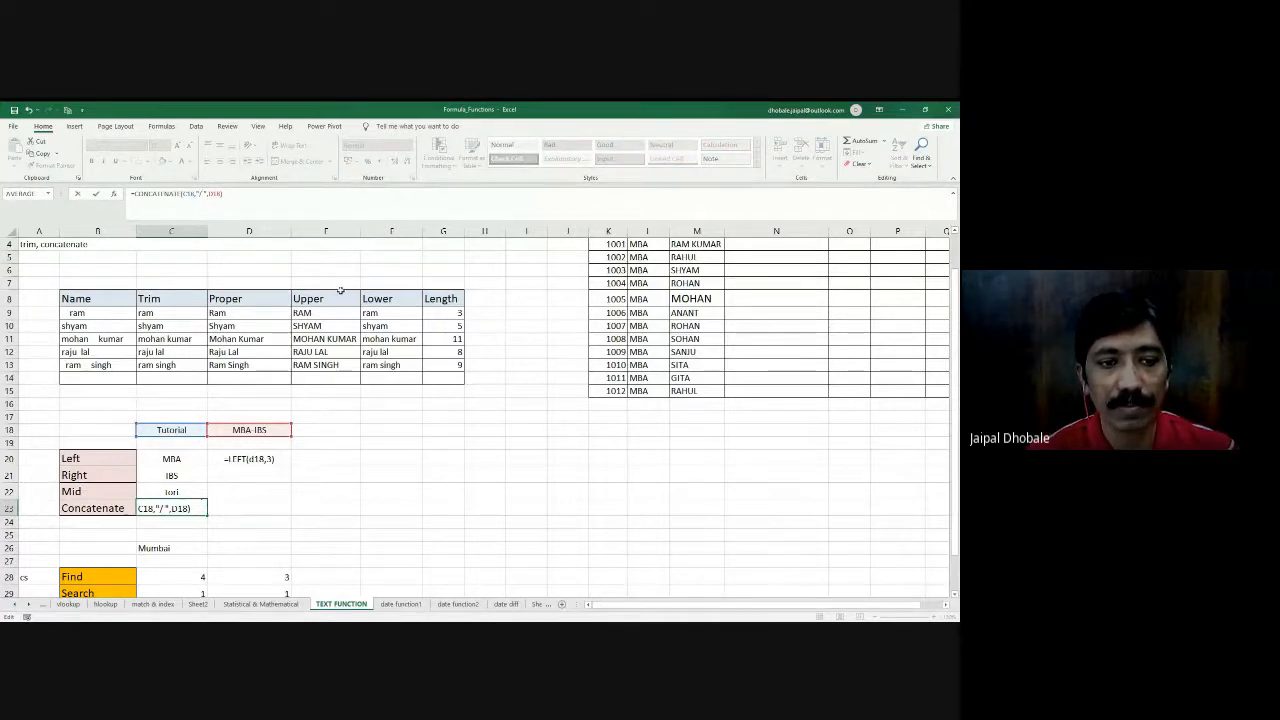
key(Return)
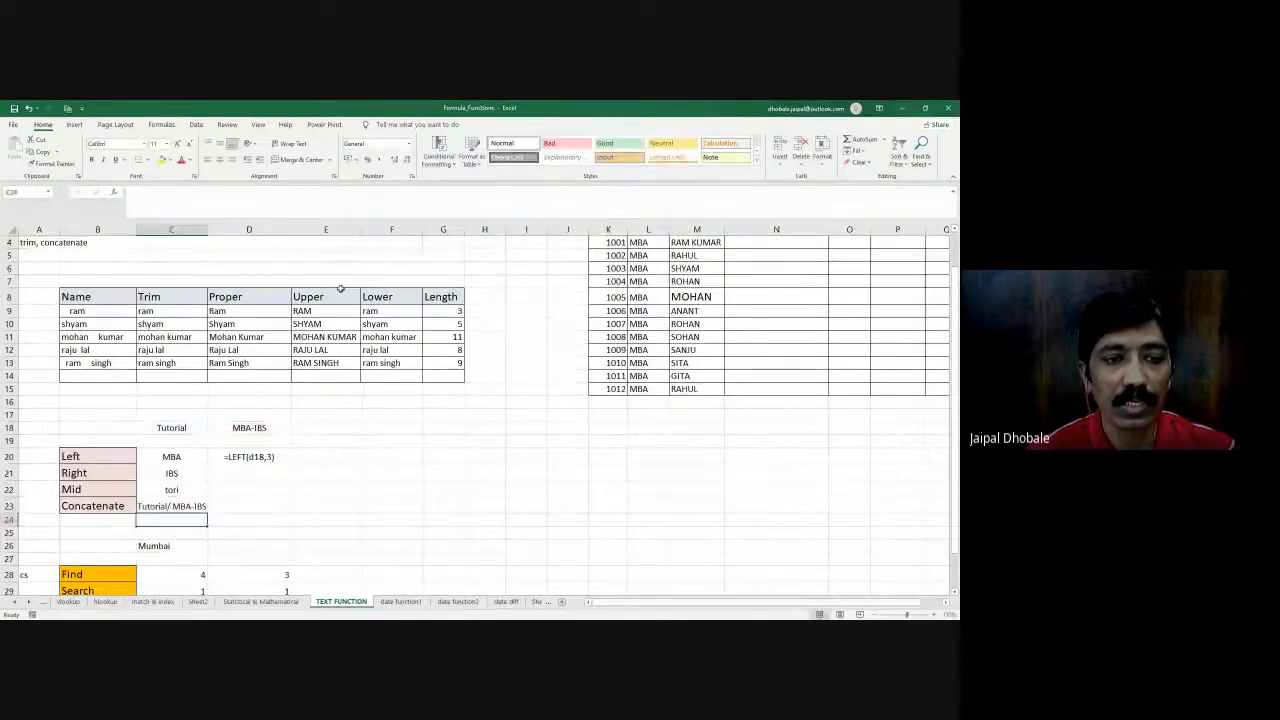
key(Up)
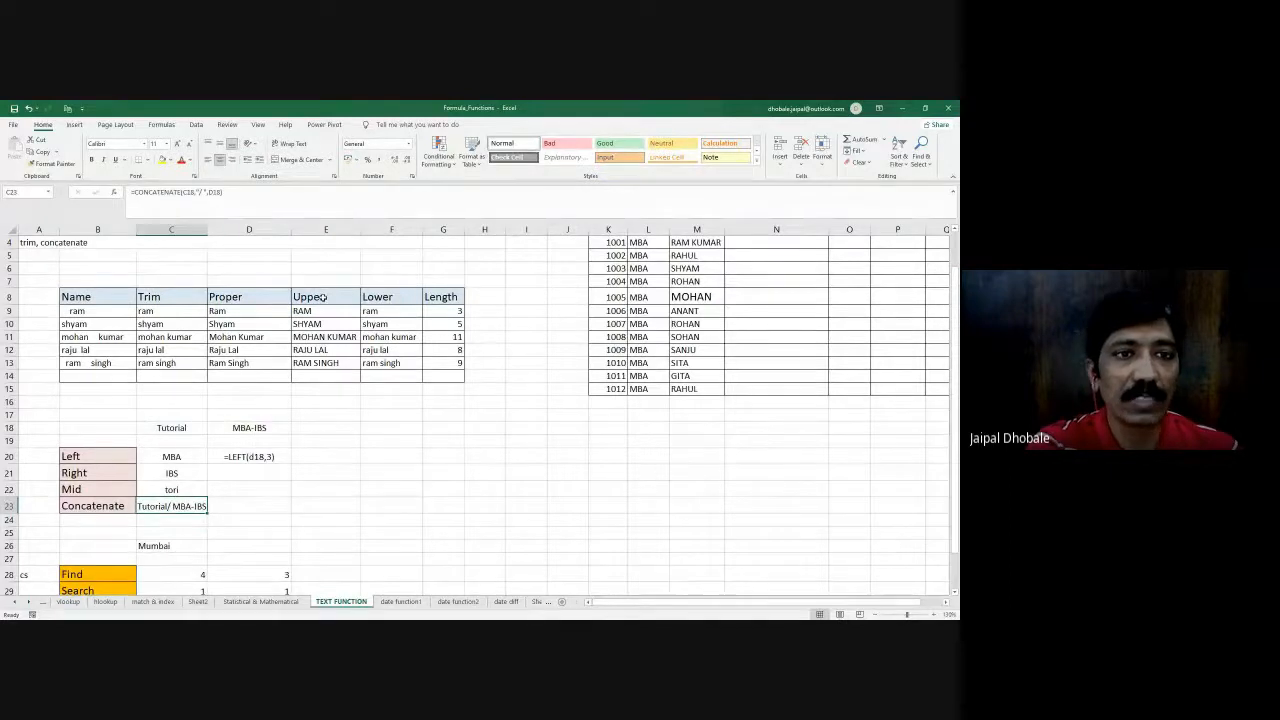
click(199, 193)
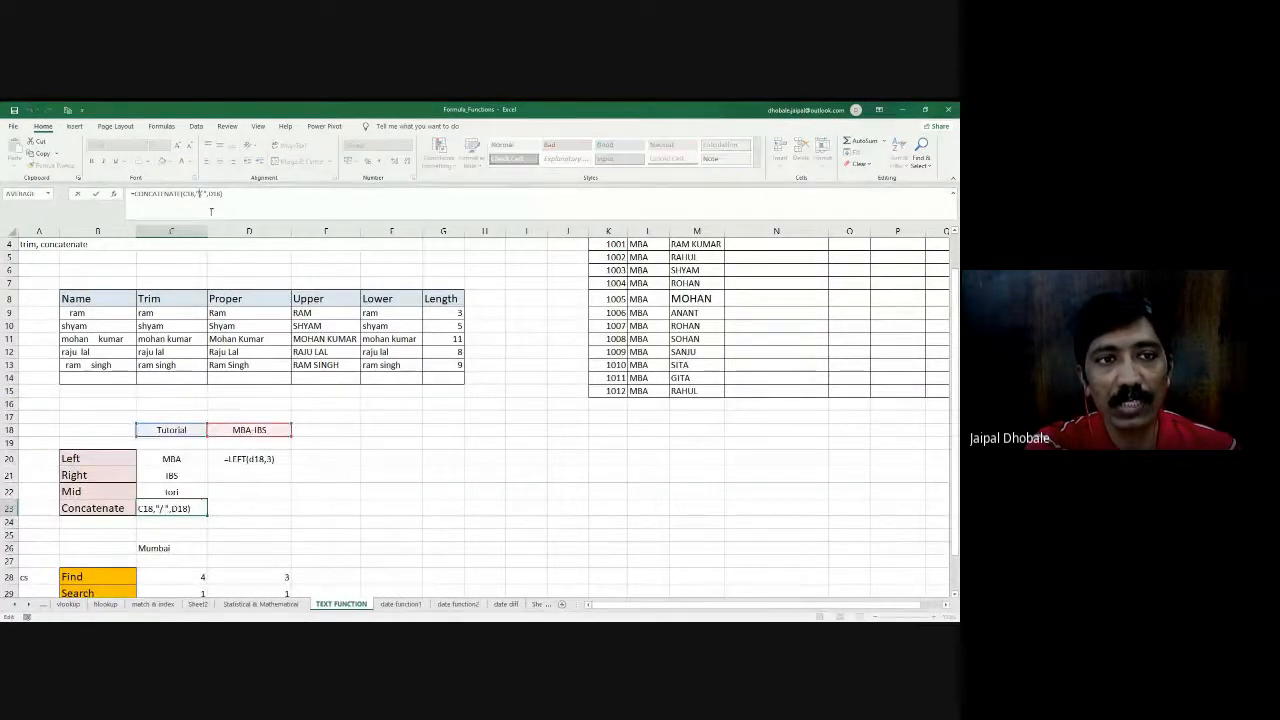
key(Return)
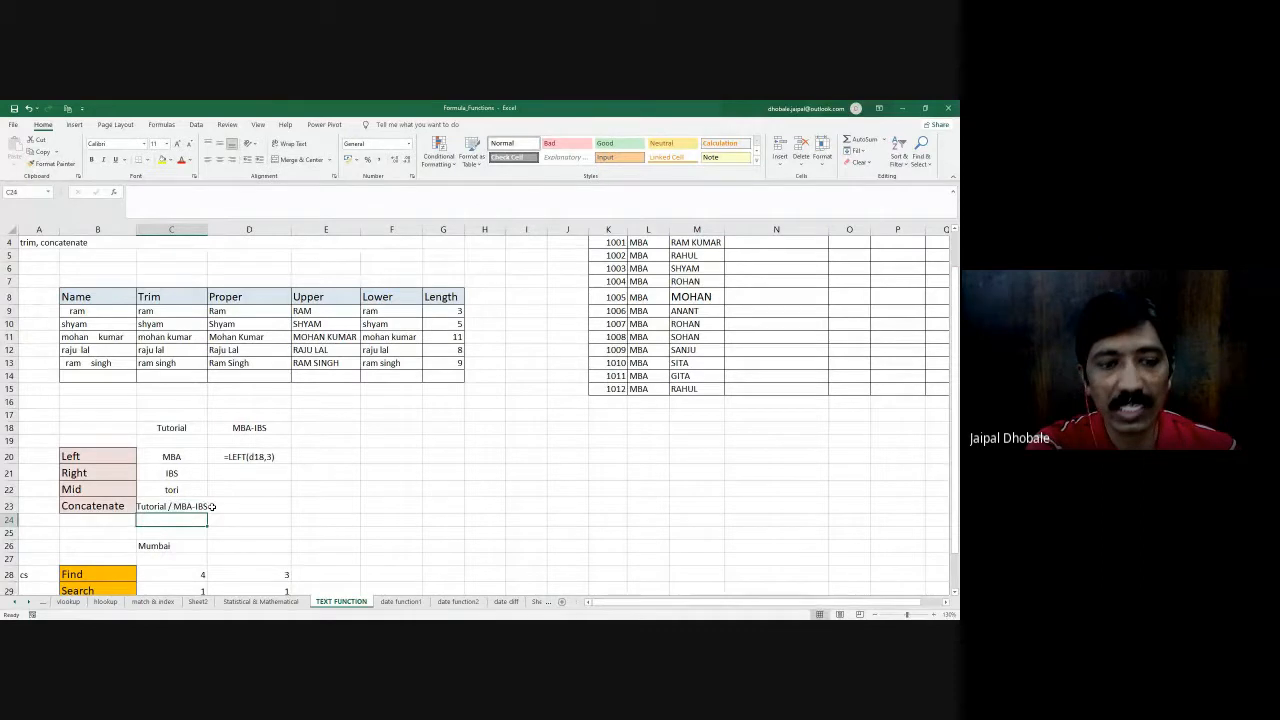
click(175, 506)
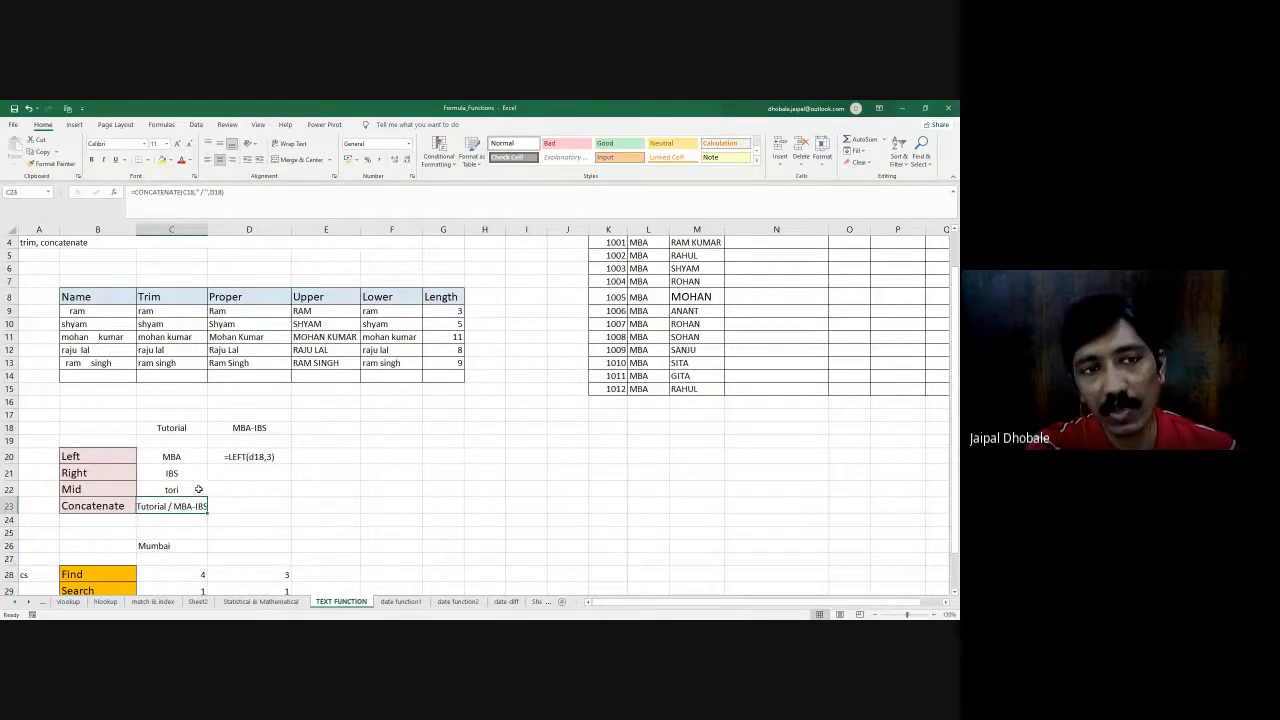
- Clear the second-column Find and Search results in cells D28:D29, and select cell D28
scroll(198, 489, down, 1)
scroll(198, 489, down, 2)
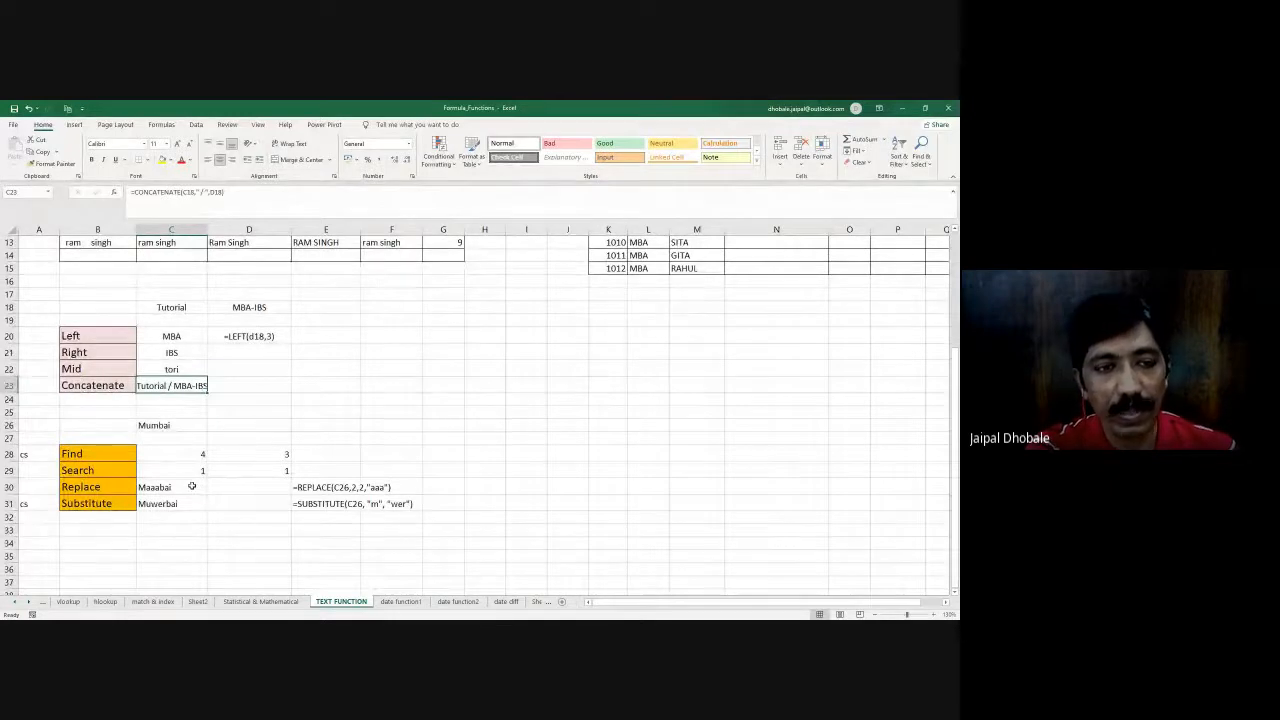
drag(277, 453, 276, 464)
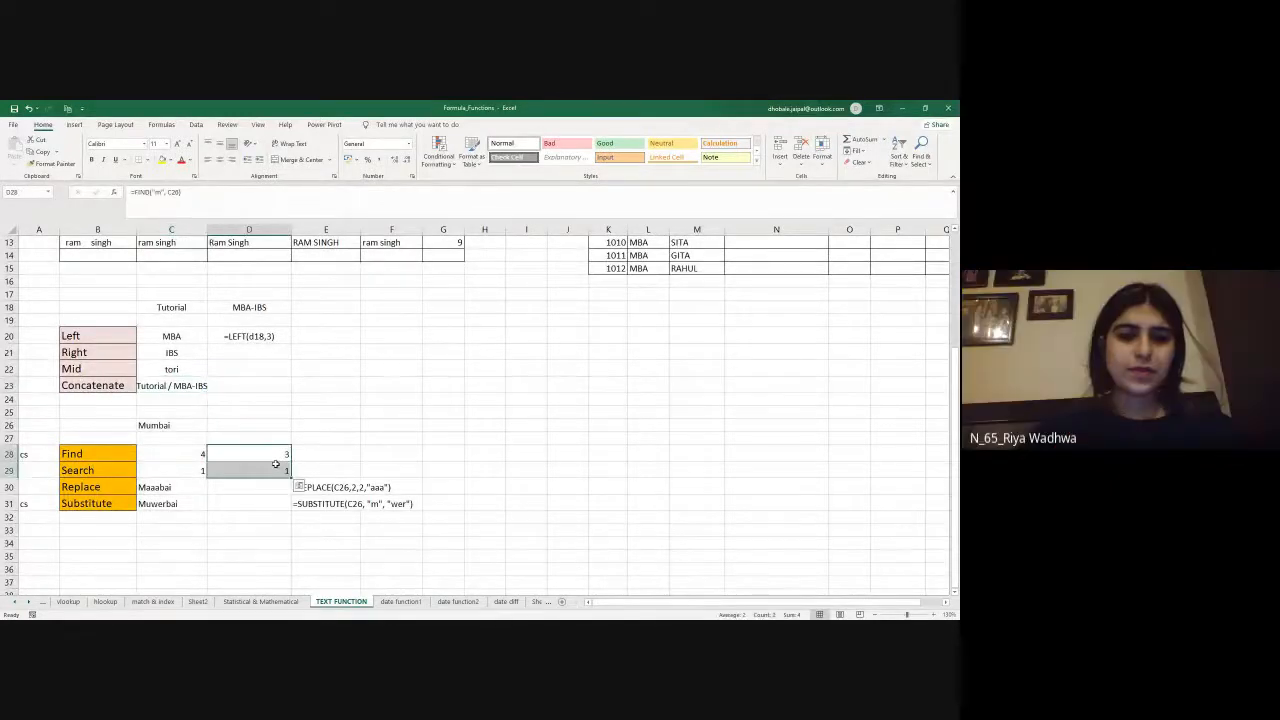
key(Delete)
click(251, 450)
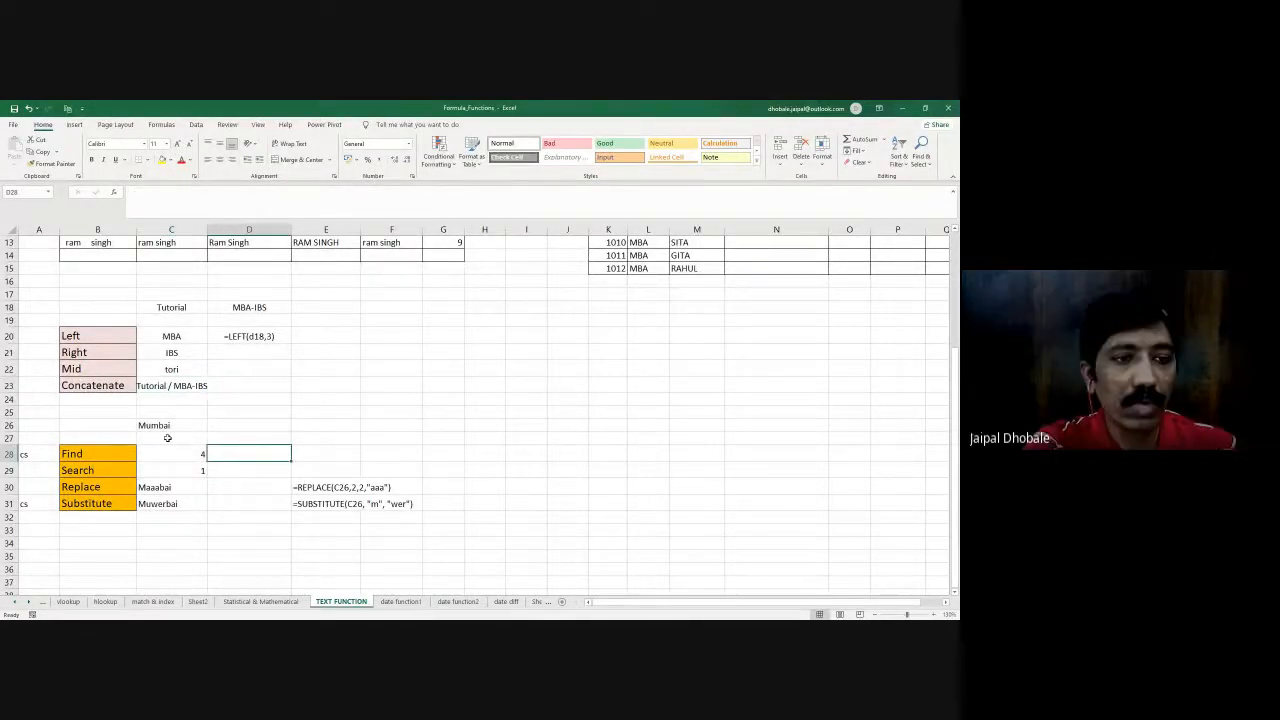
- Highlight the Find, Search, Replace and Substitute labels in B28:B31 and review their examples for the text in C26
drag(94, 454, 97, 506)
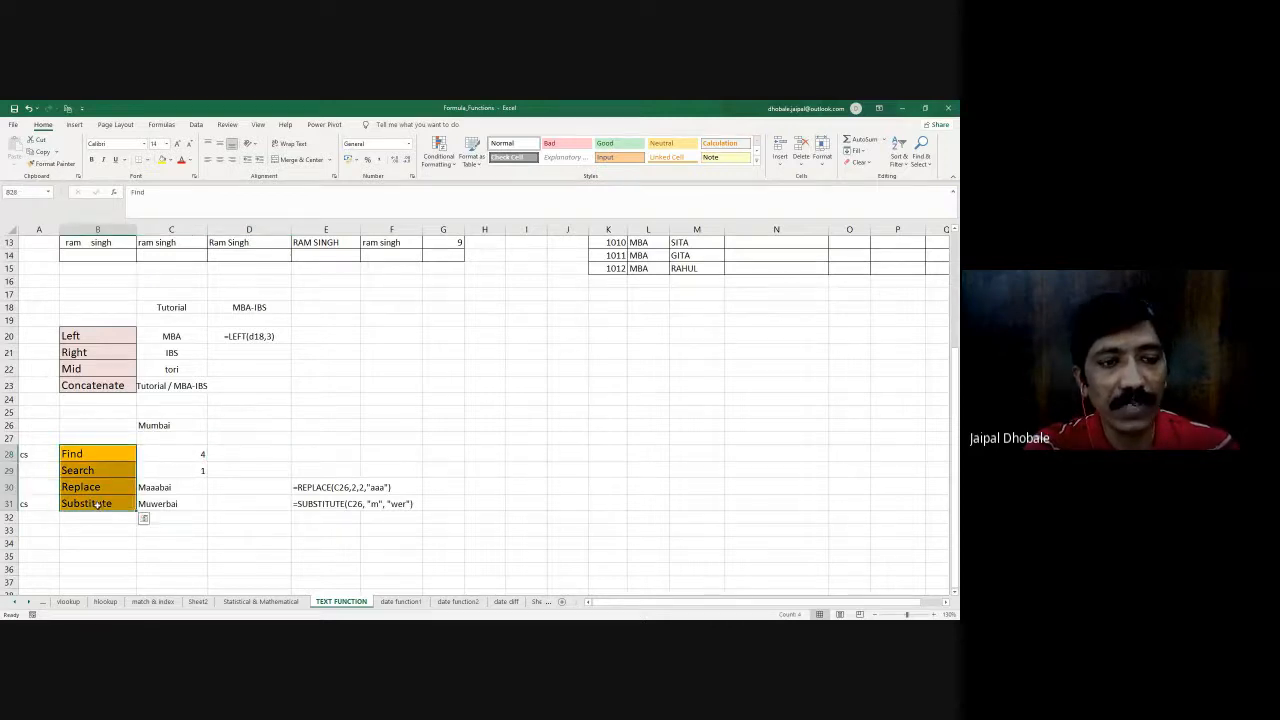
scroll(128, 498, down, 1)
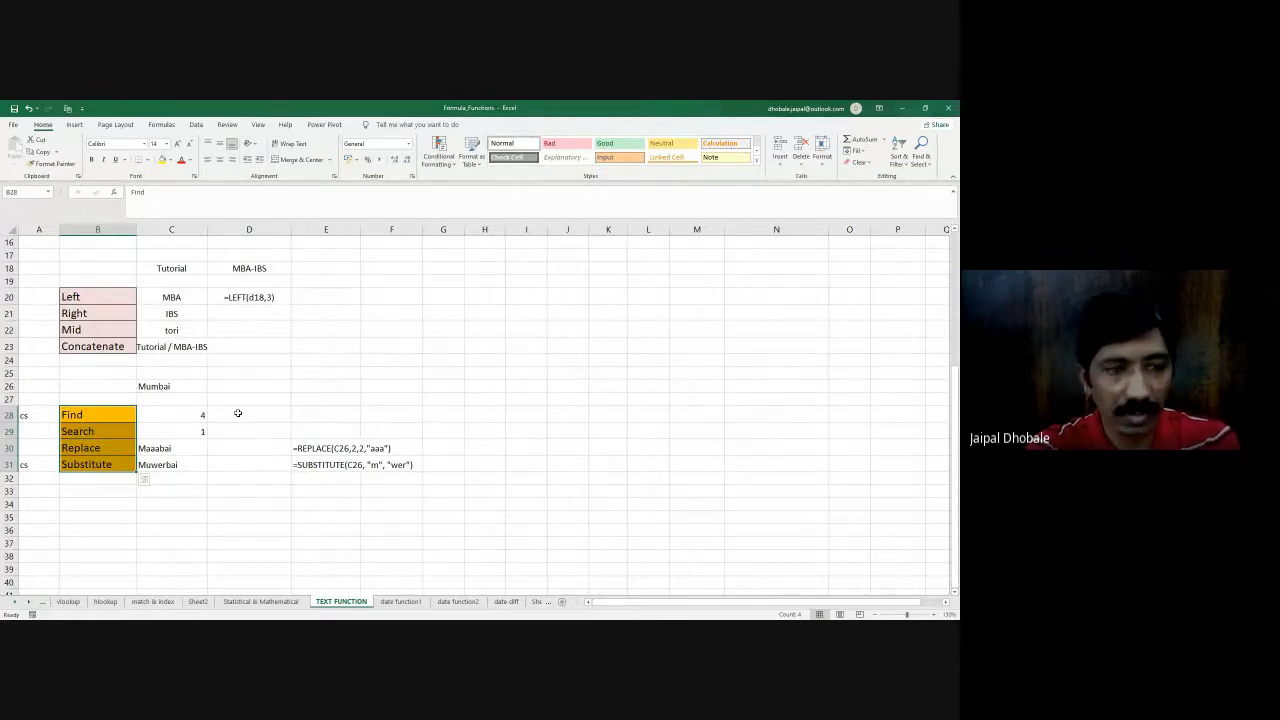
scroll(238, 413, up, 5)
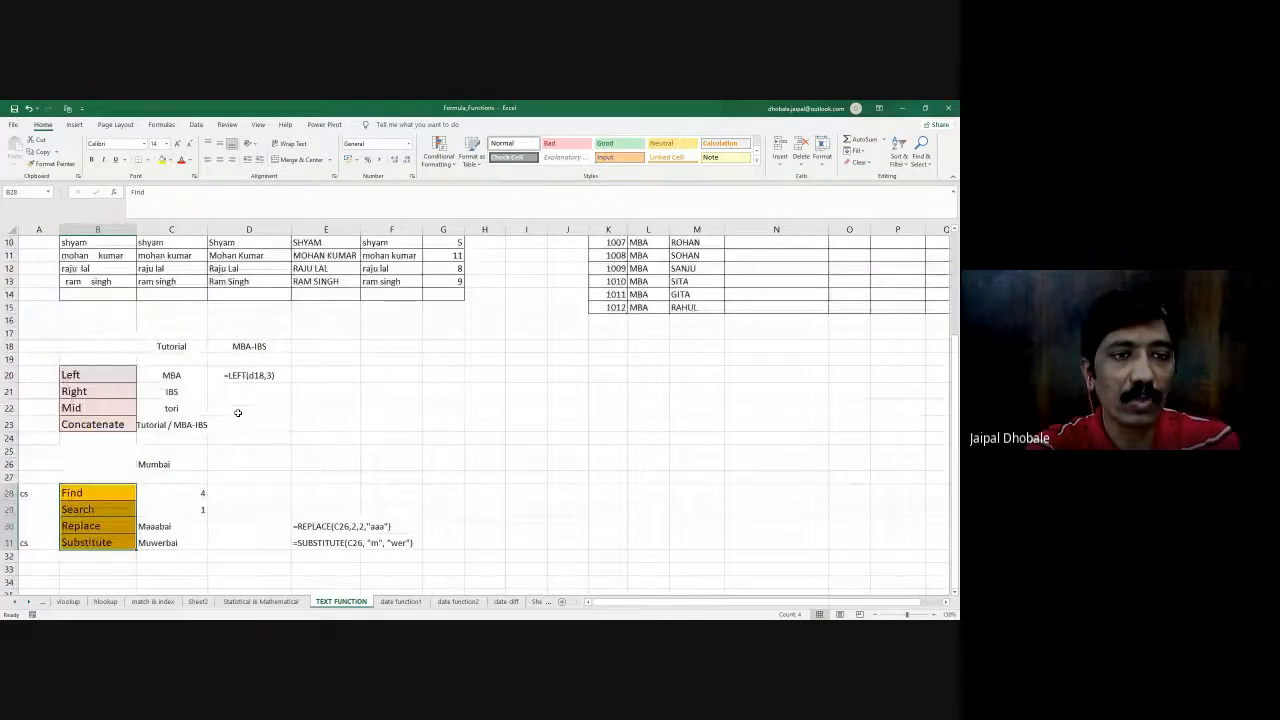
scroll(235, 416, down, 4)
scroll(232, 418, down, 1)
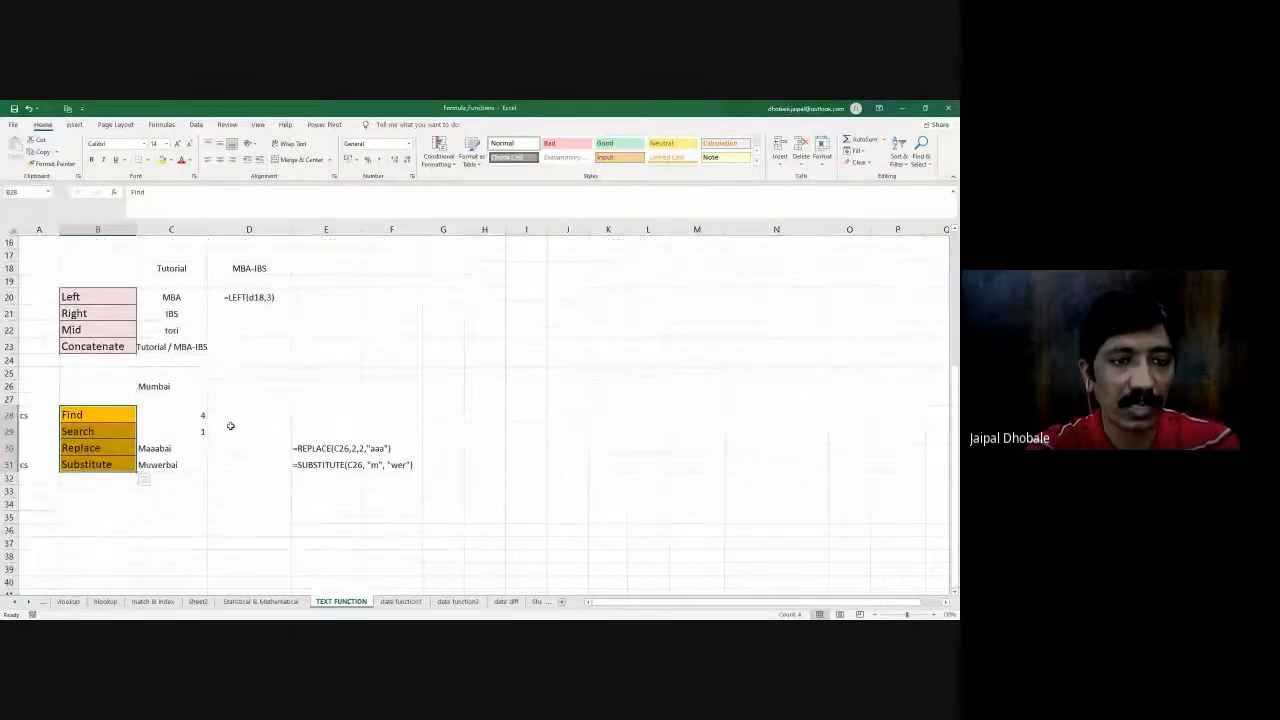
- Try a FIND formula in D28 with the text cell as the first argument, =FIND(C26, "m")
click(229, 414)
text(=)
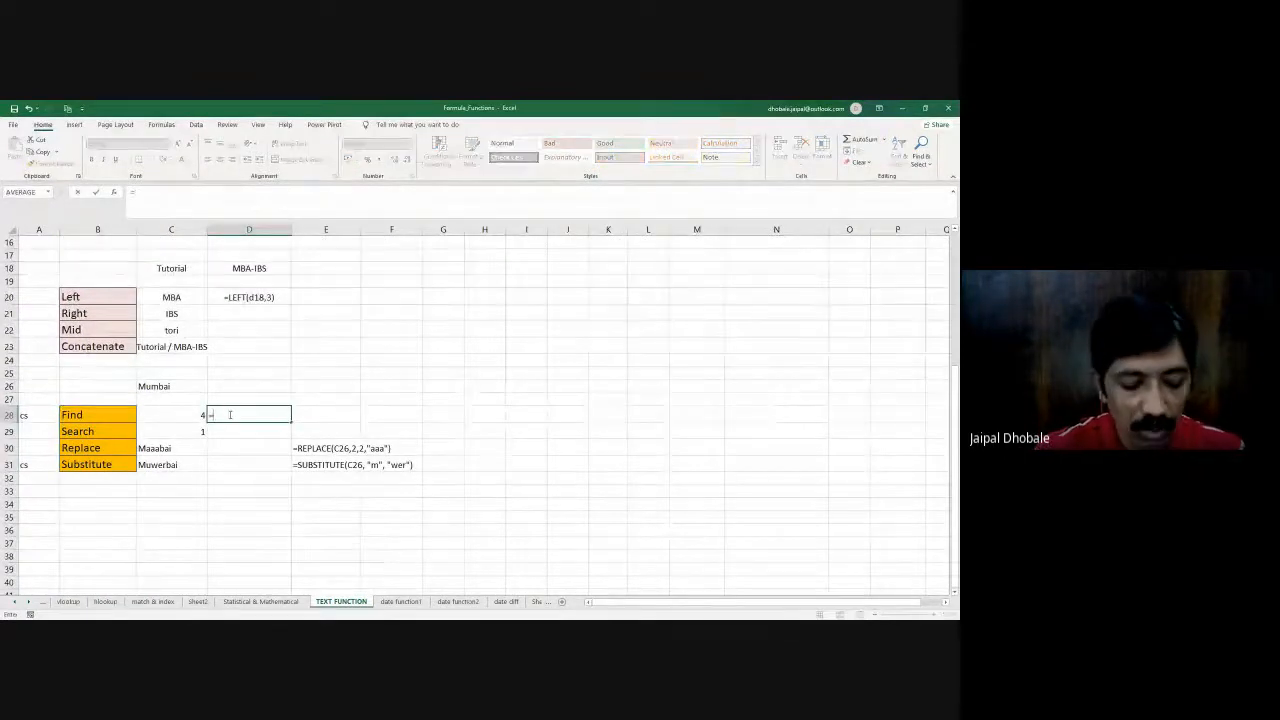
text(FIND)
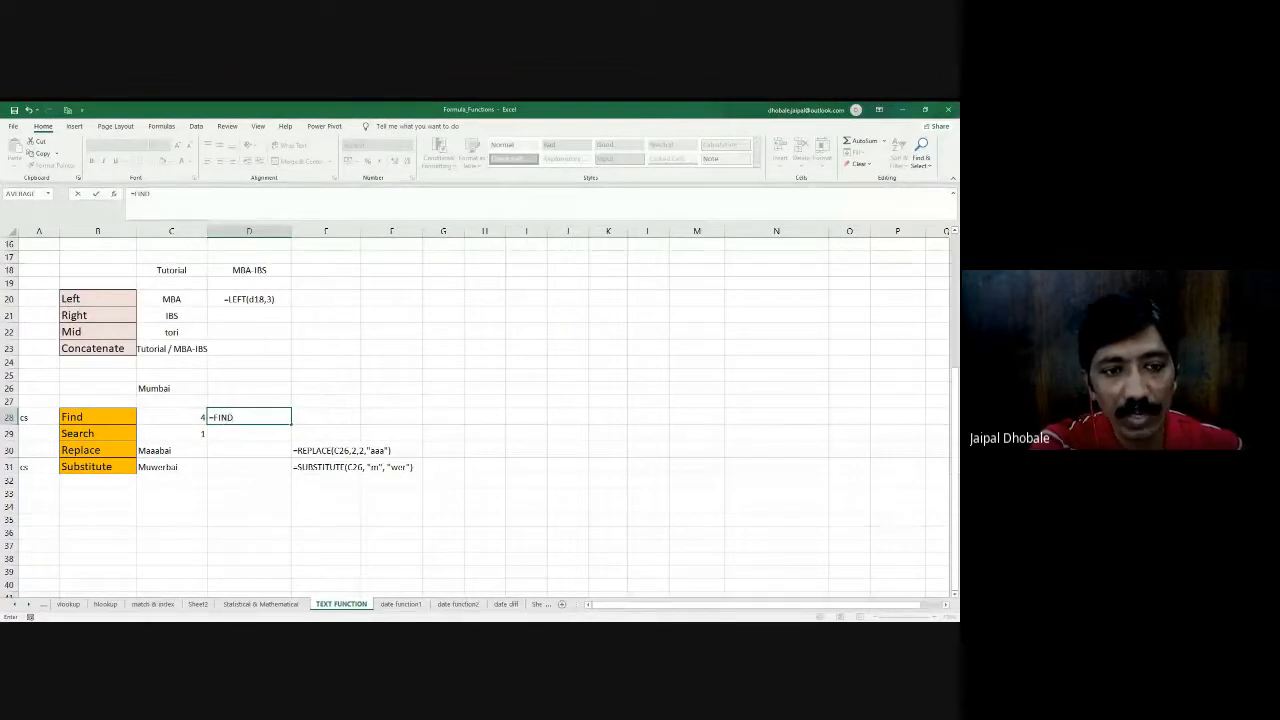
text(()
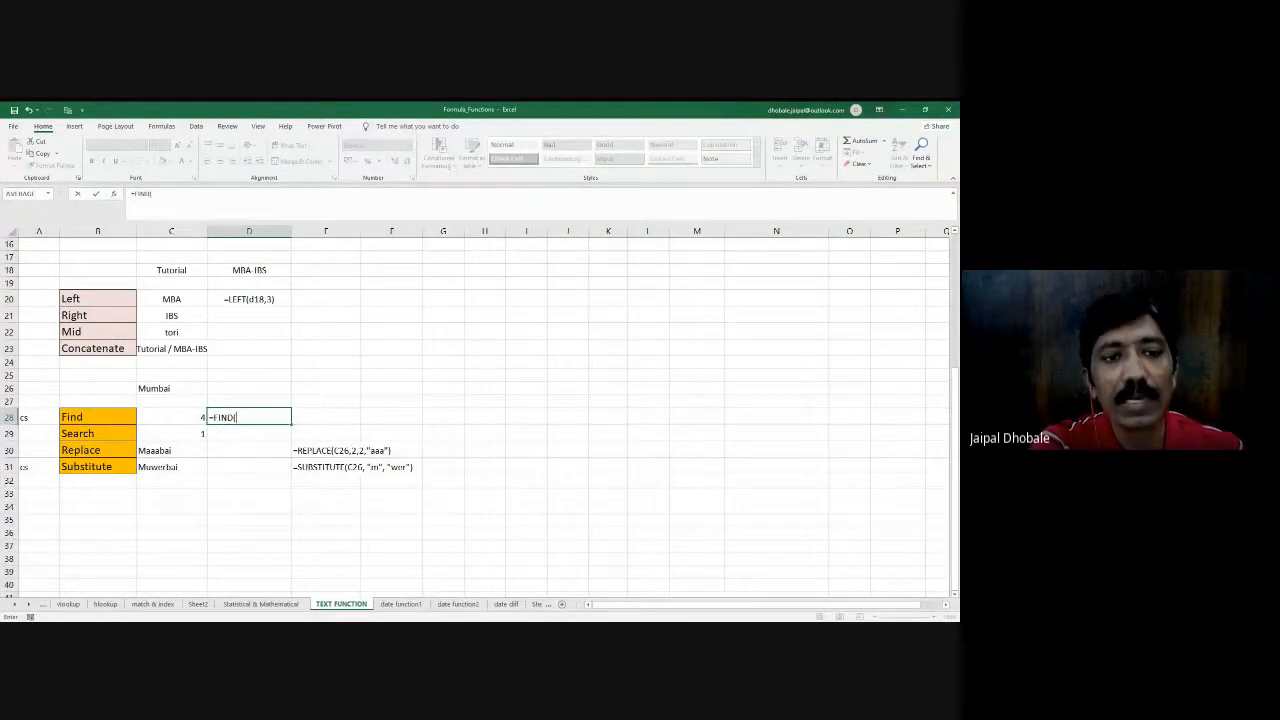
click(155, 388)
text(,)
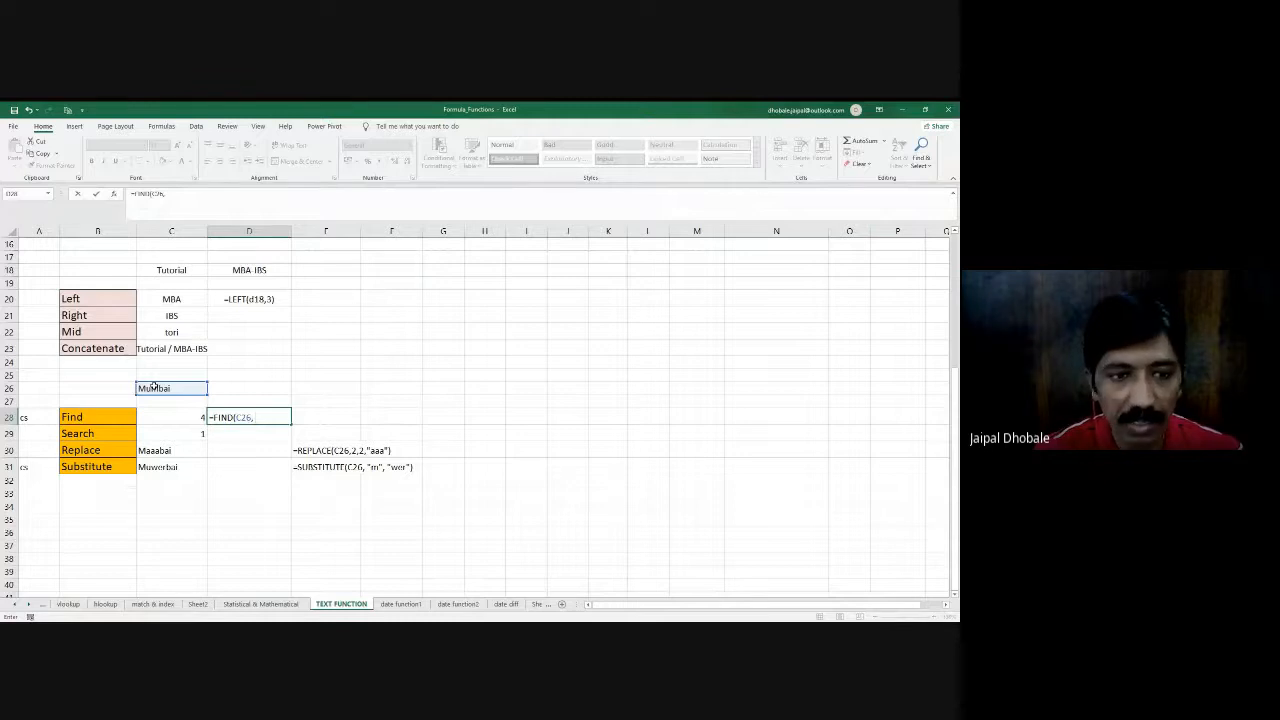
text("M)
key(BackSpace)
text(m")
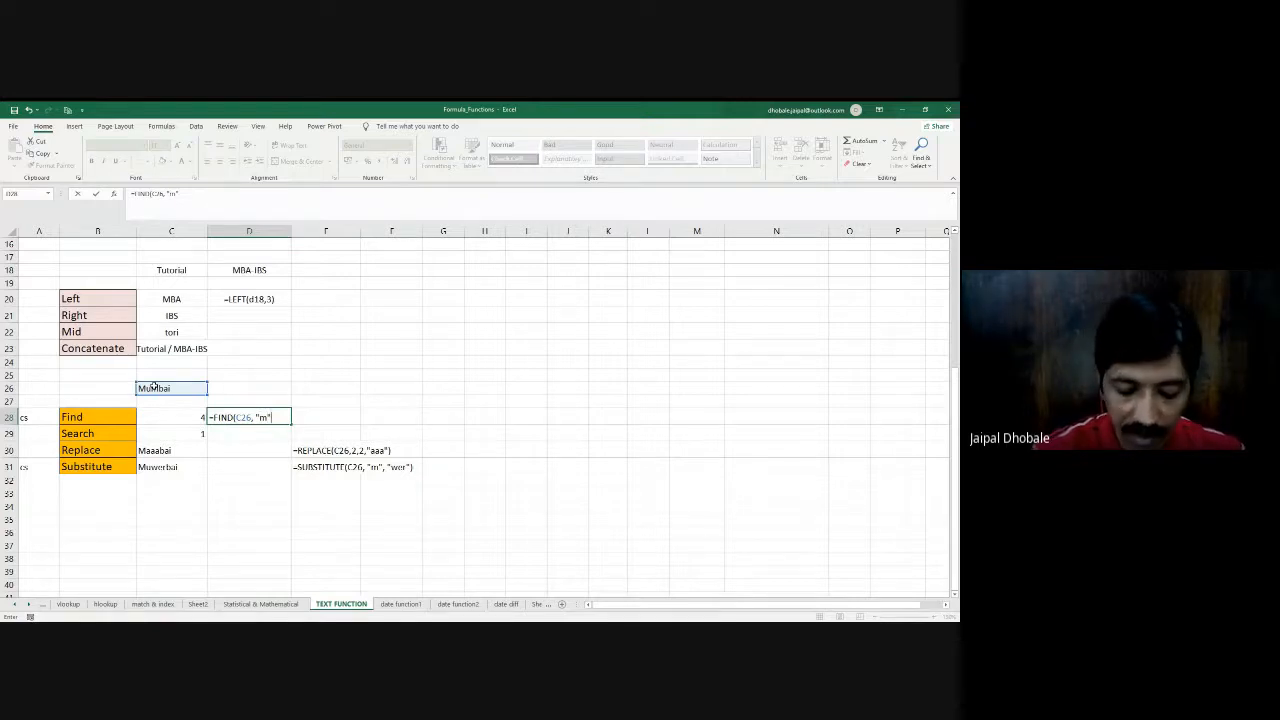
text())
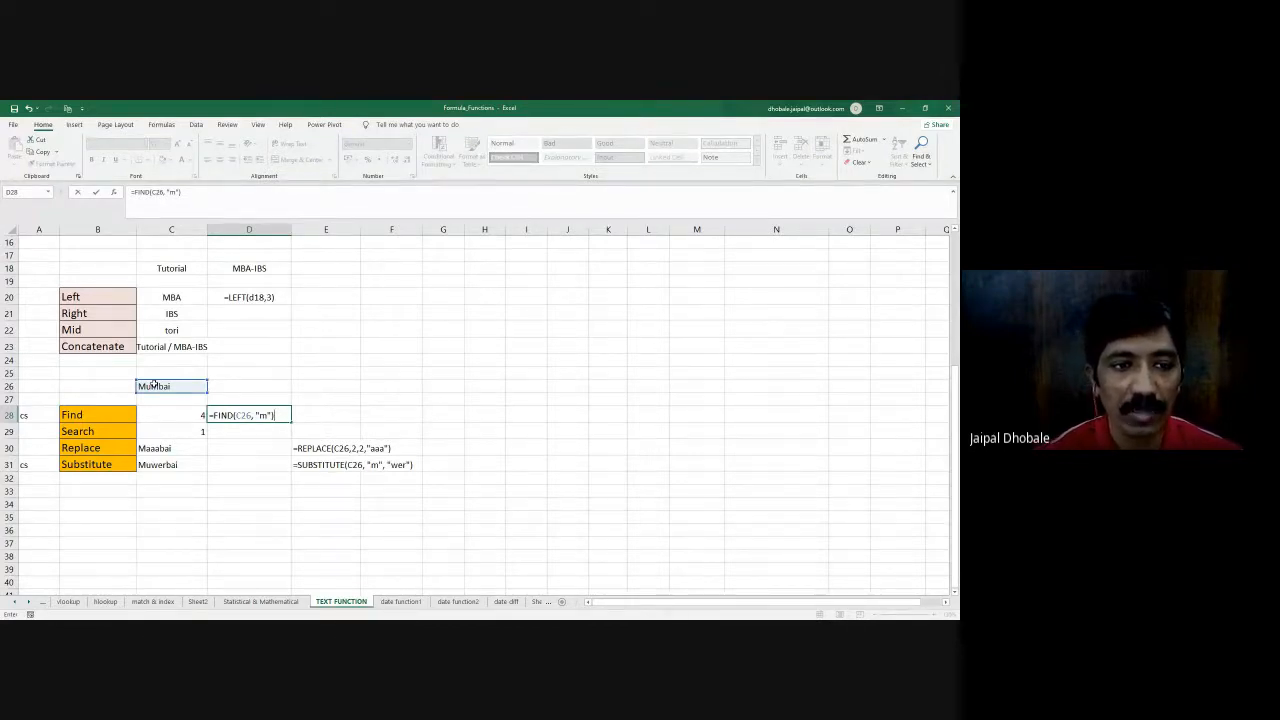
key(Return)
key(Up)
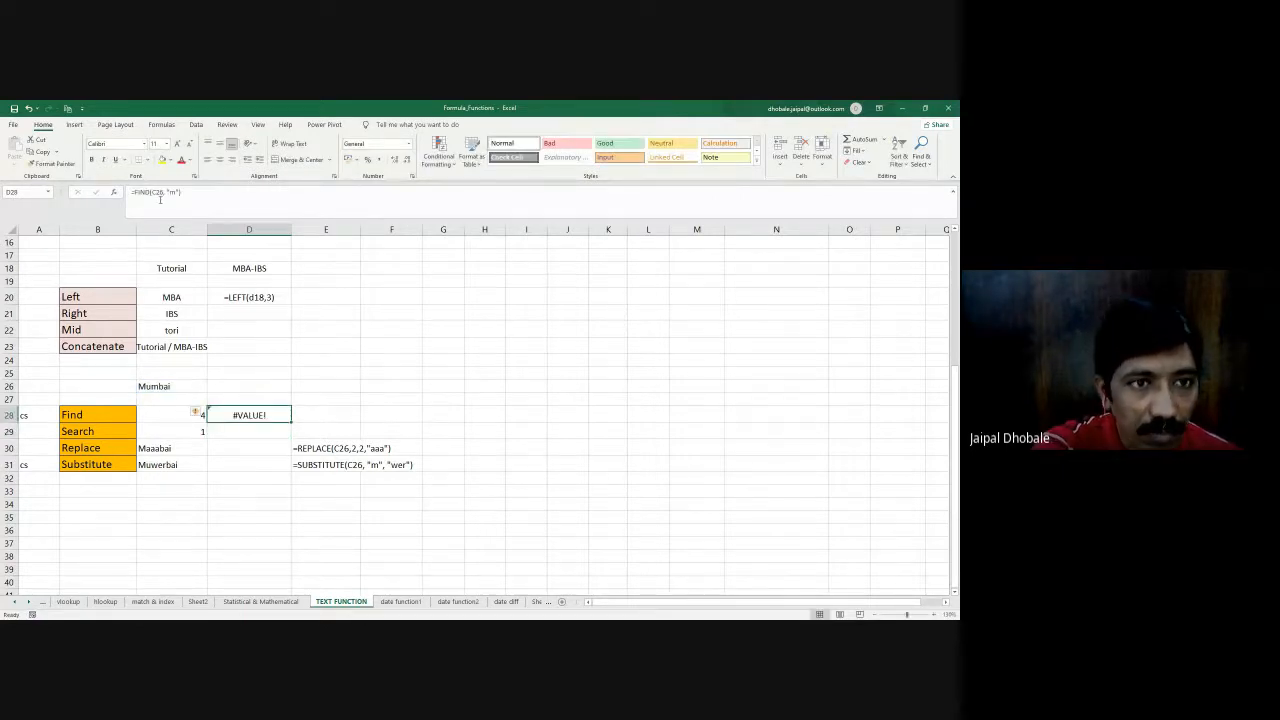
- Try re-entering C26 and "m" as the arguments of D28's FIND formula, and leave the cell empty
click(182, 190)
key(BackSpace)
key(BackSpace)
key(BackSpace)
key(BackSpace)
key(BackSpace)
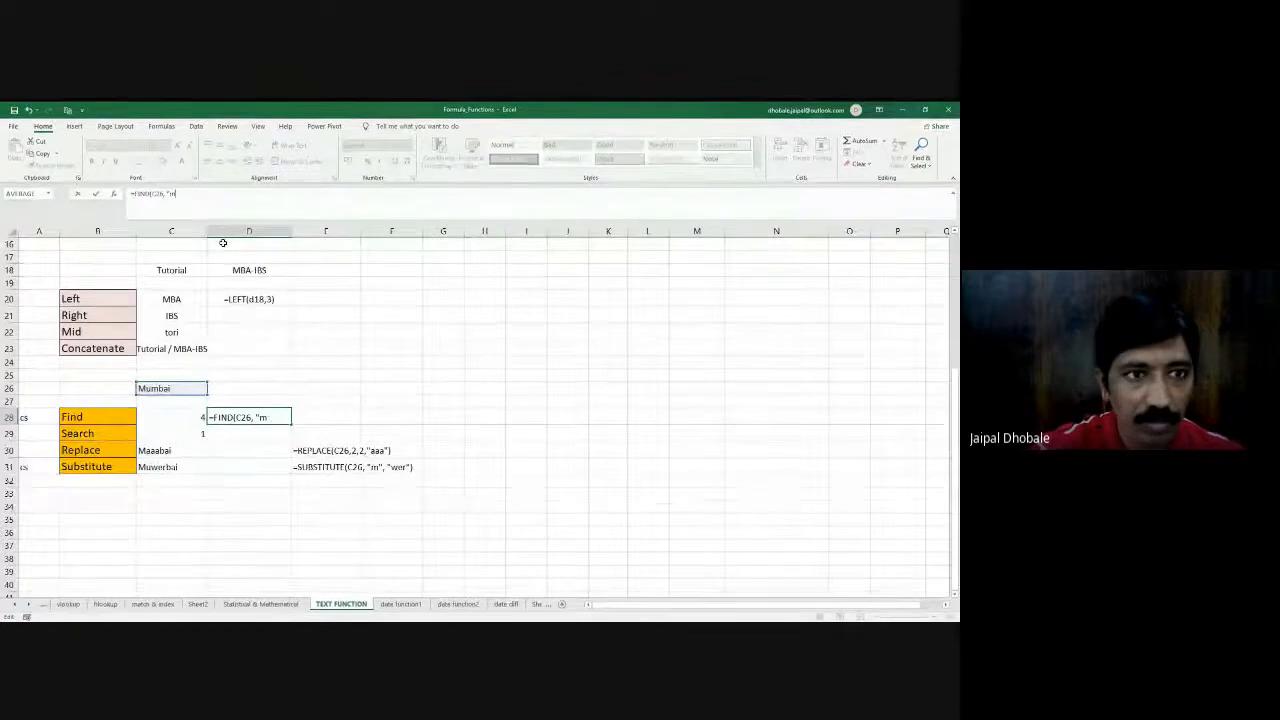
key(BackSpace)
key(BackSpace)
key(BackSpace)
key(BackSpace)
key(BackSpace)
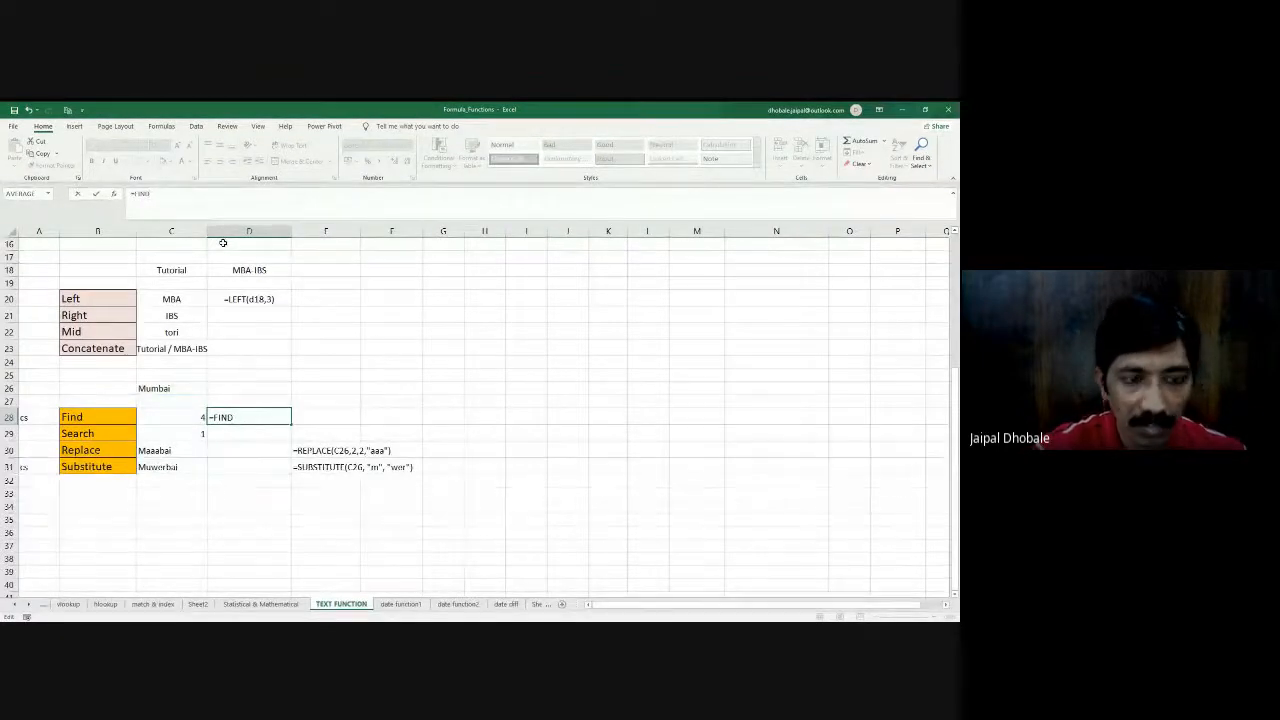
text(()
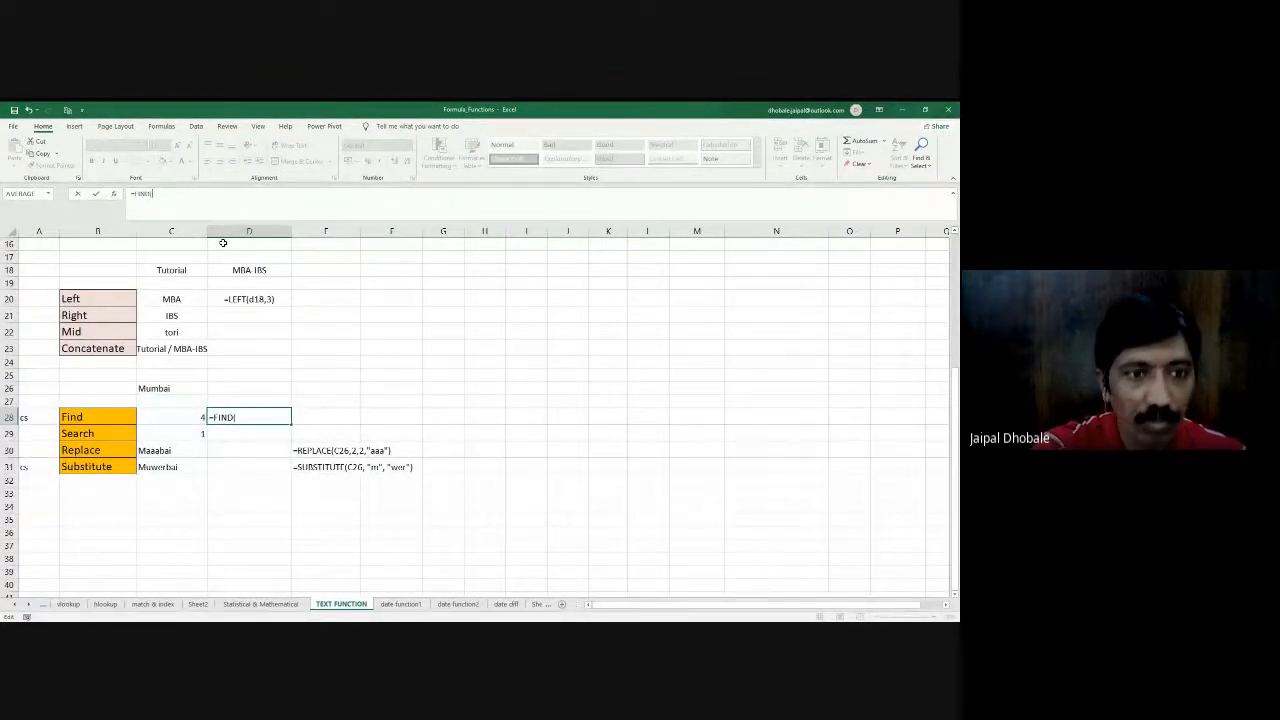
click(175, 391)
text(,)
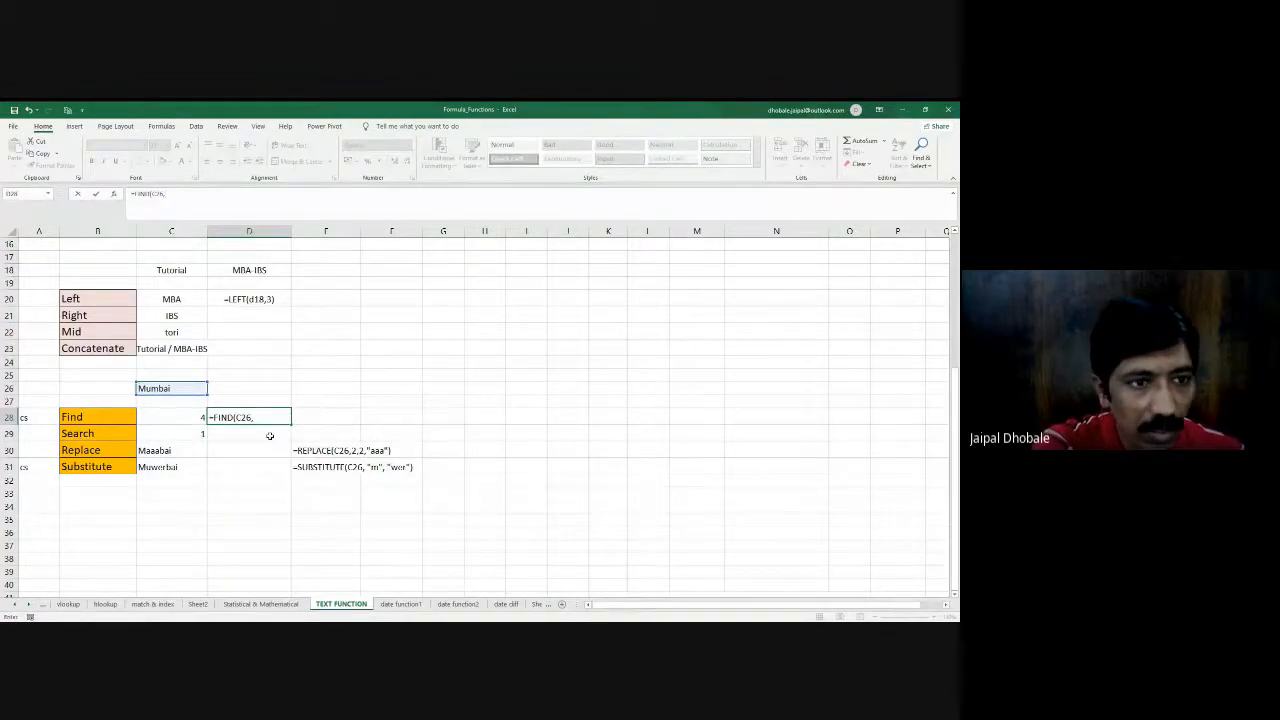
text( "m"))
key(Return)
click(249, 422)
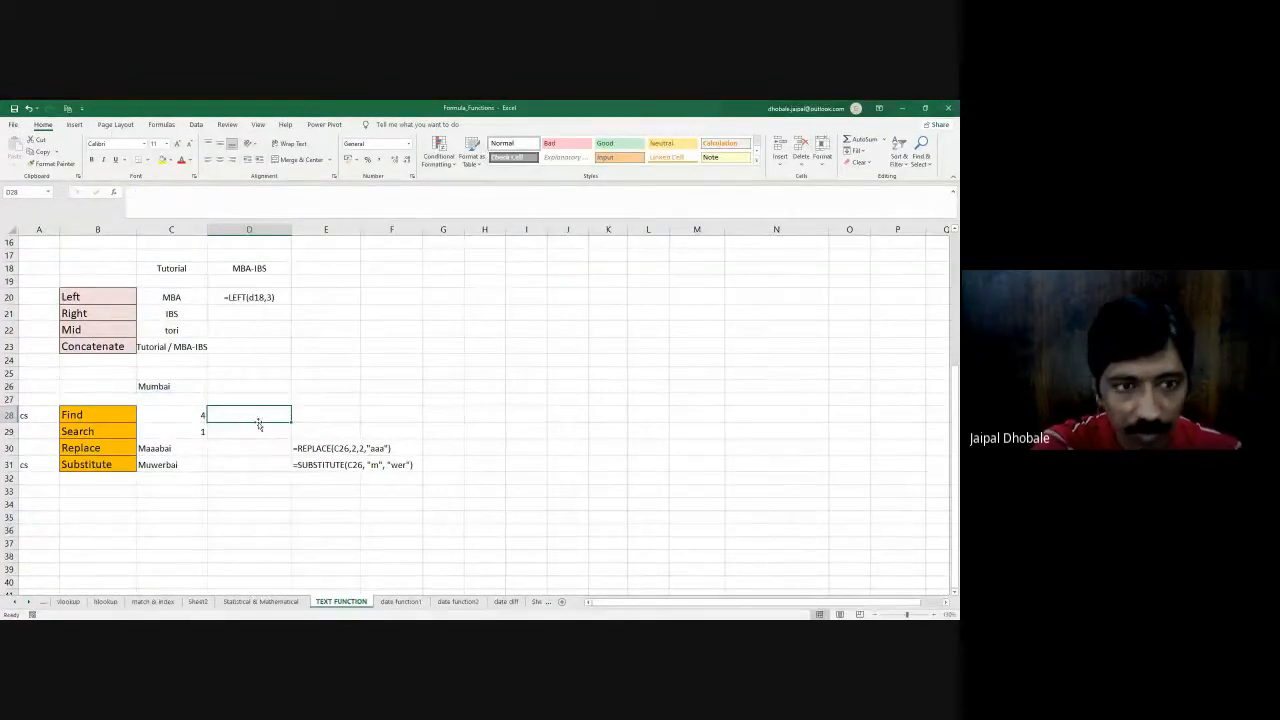
- Try =FIND(C26, "m") from scratch in the empty cell D28, and delete the formula
text(=find()
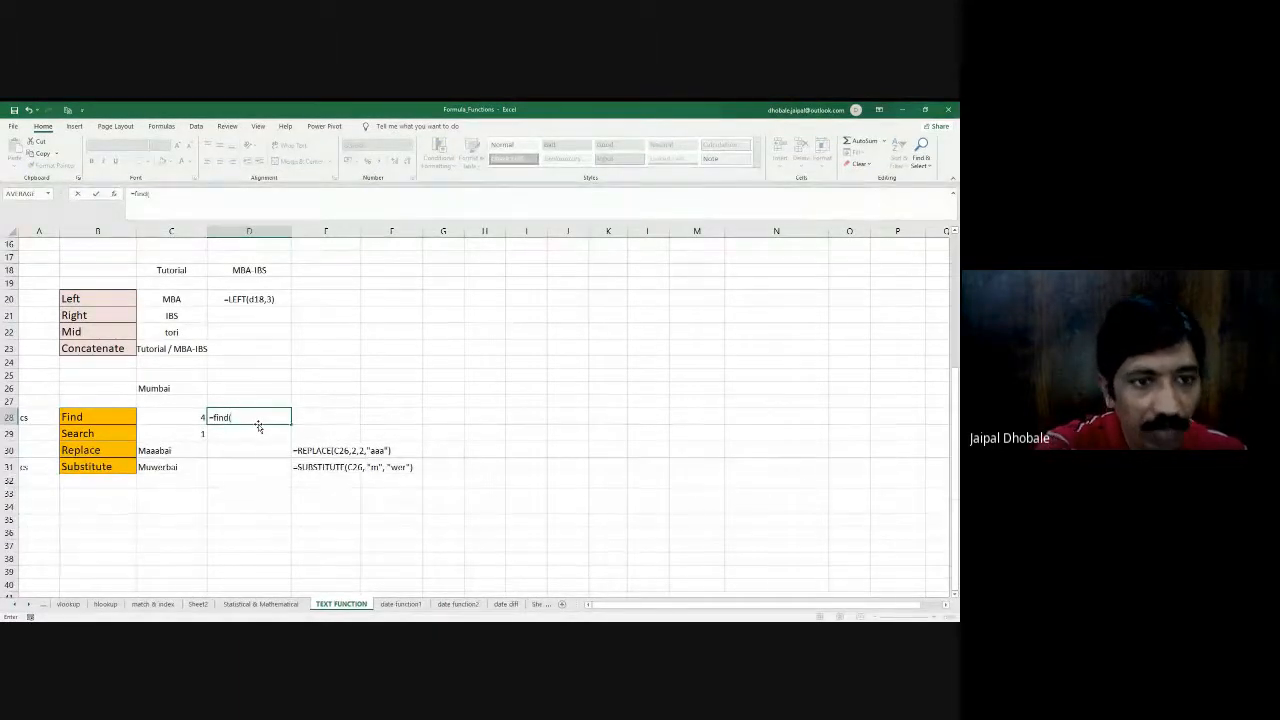
click(165, 388)
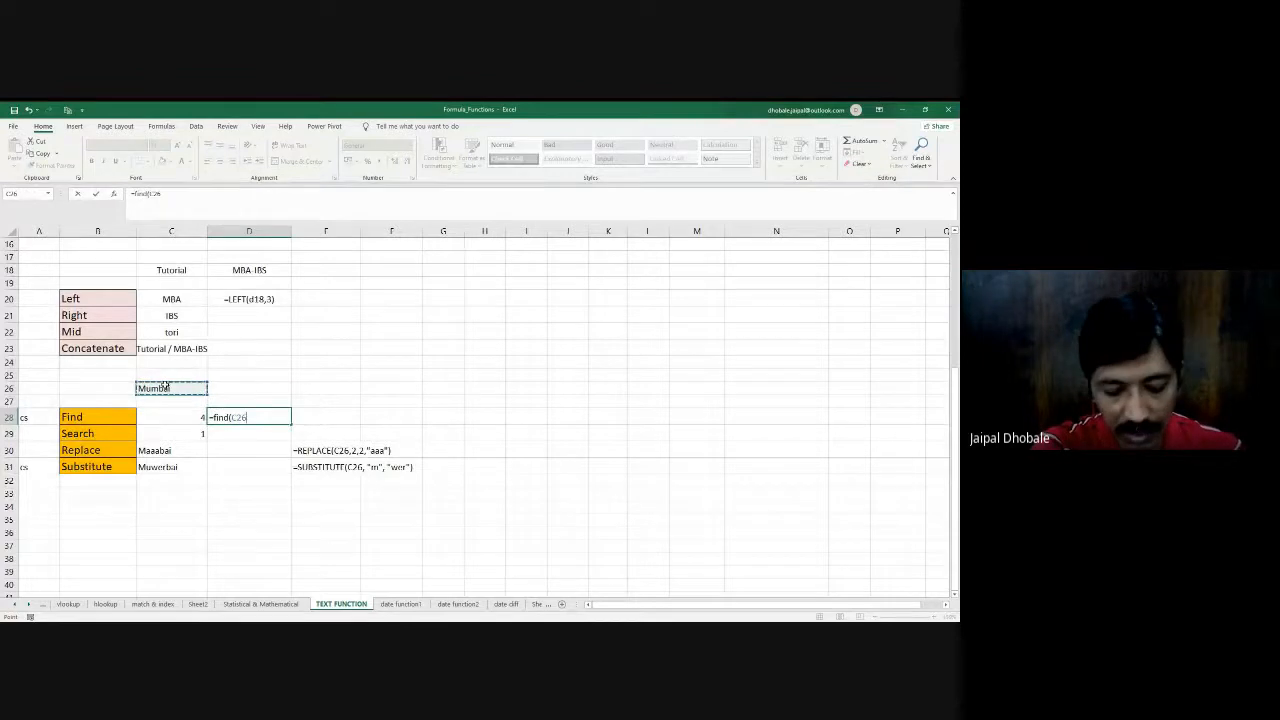
text(,)
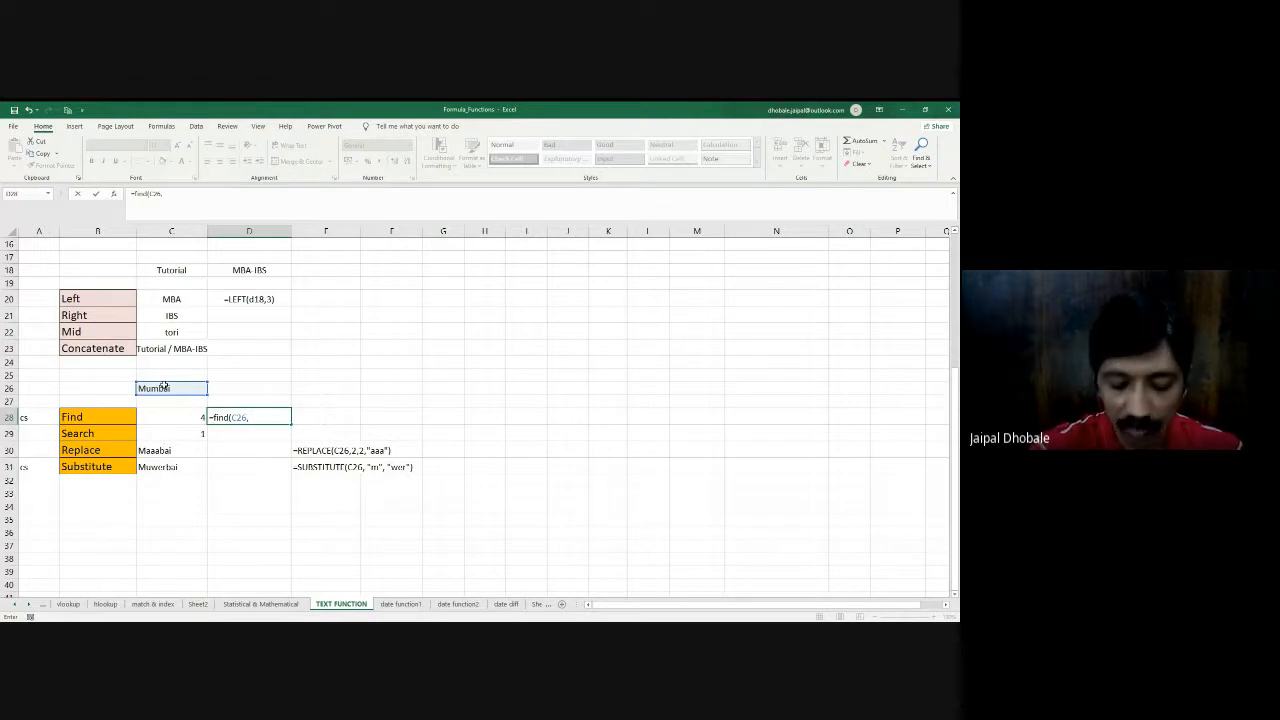
text(")
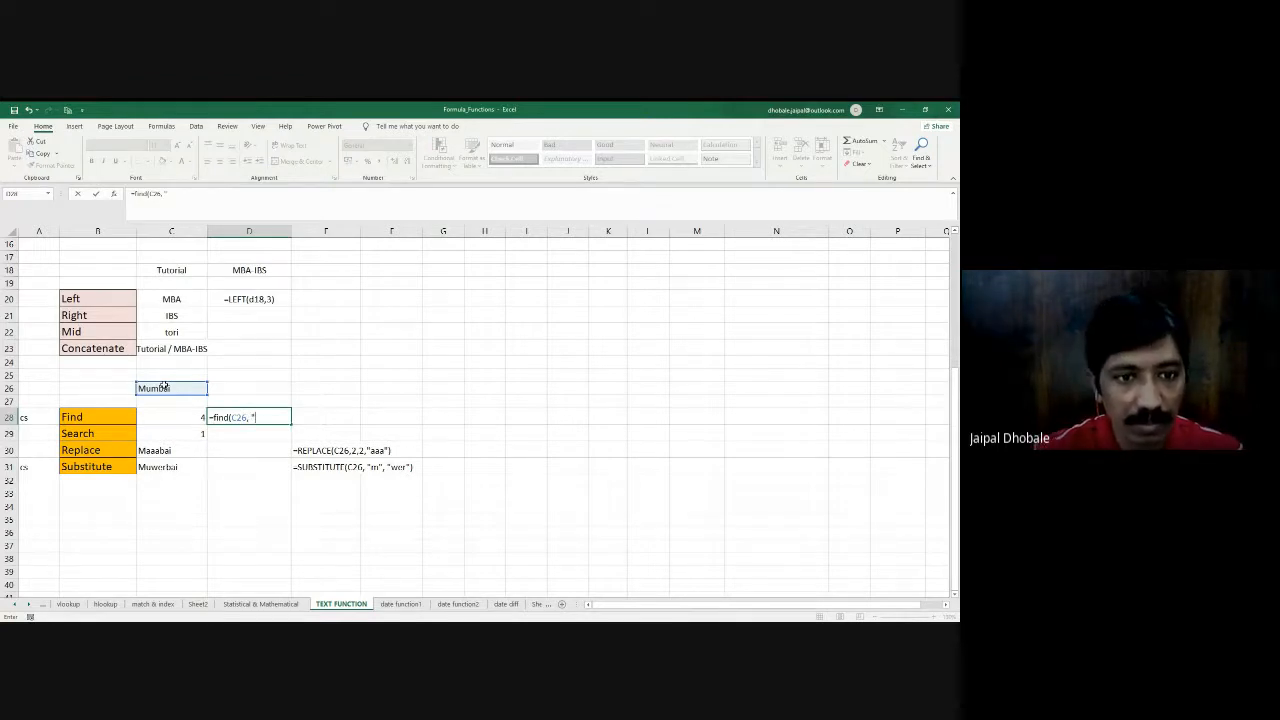
text(m"))
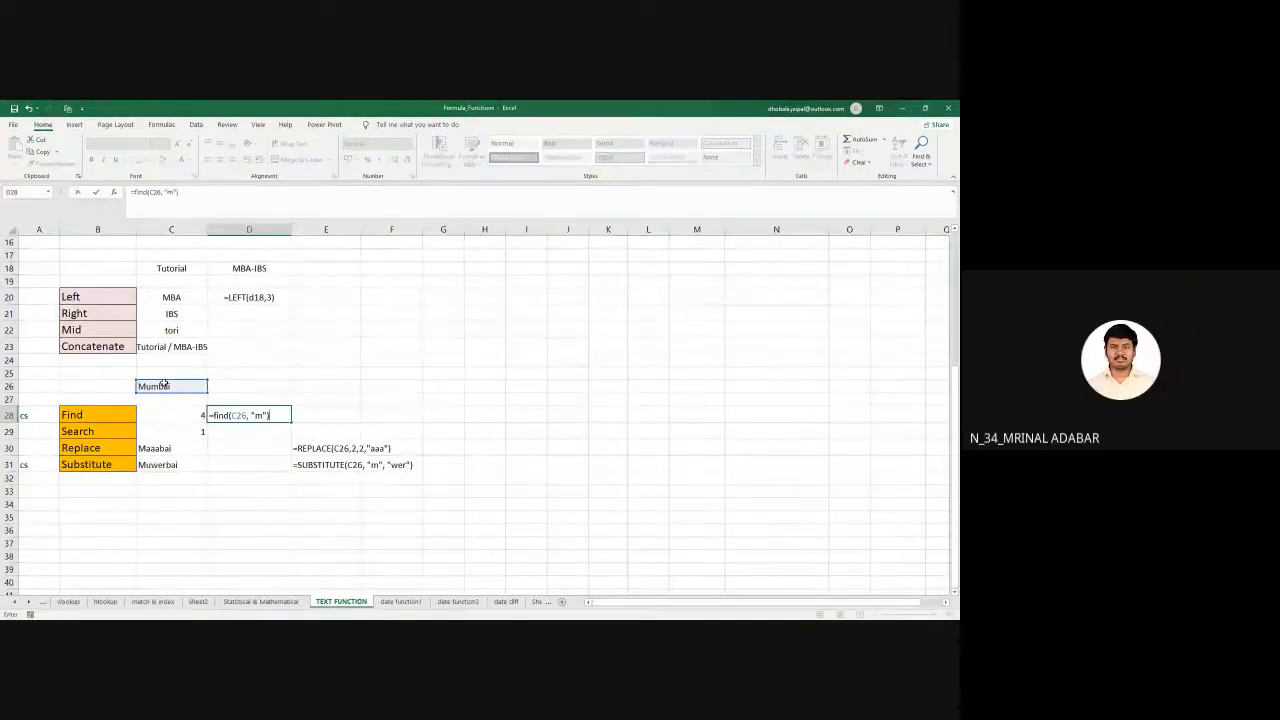
key(Return)
key(Up)
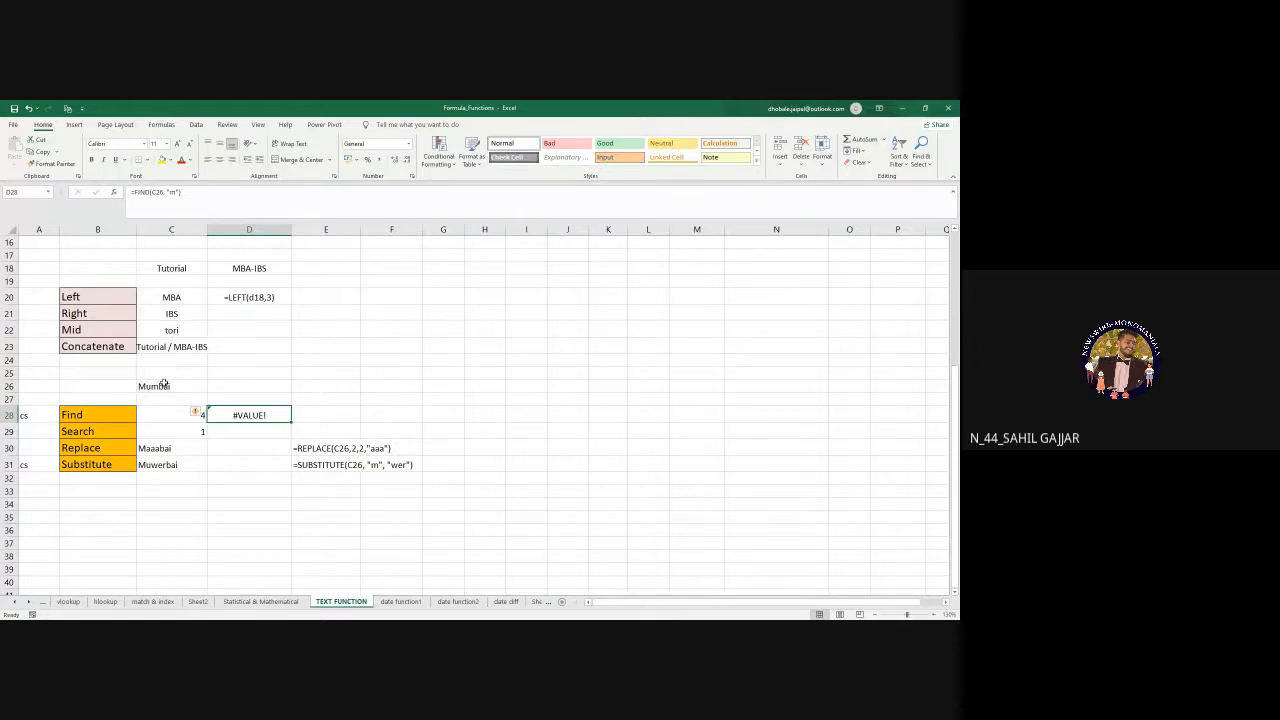
key(Delete)
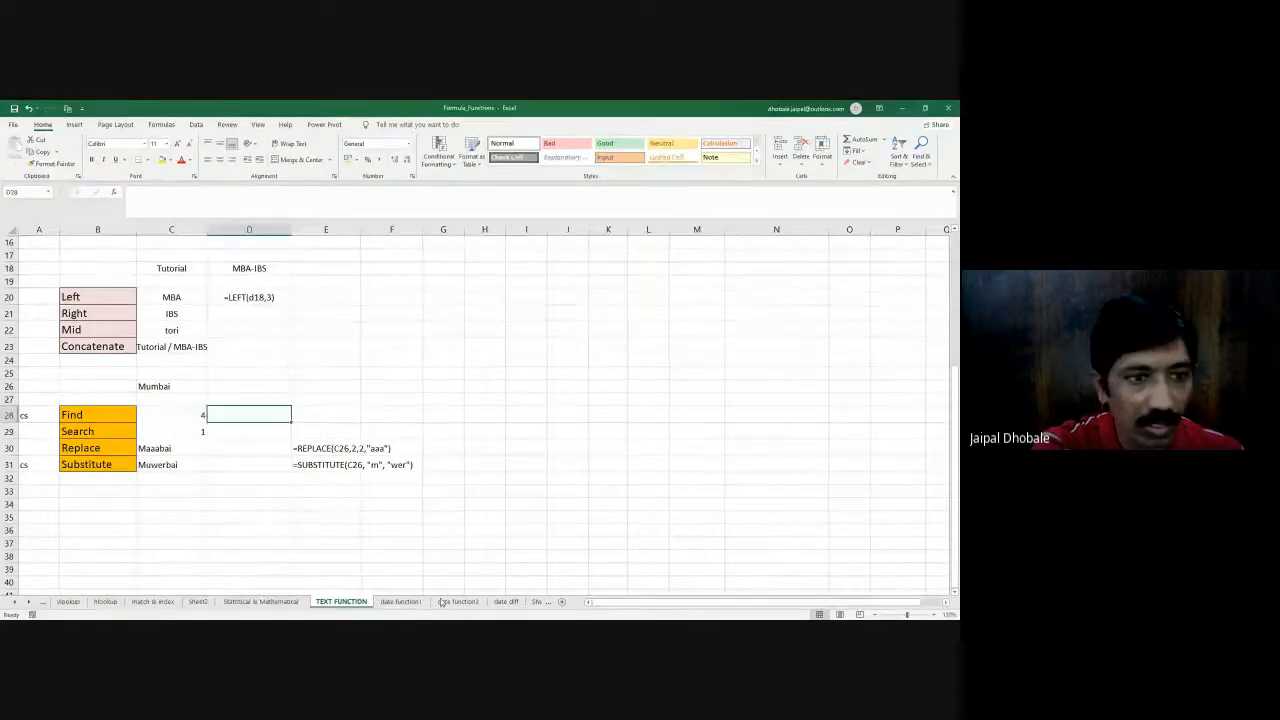
- Check the argument order in C28's formula and enter =FIND("m", C26) in D28
click(170, 420)
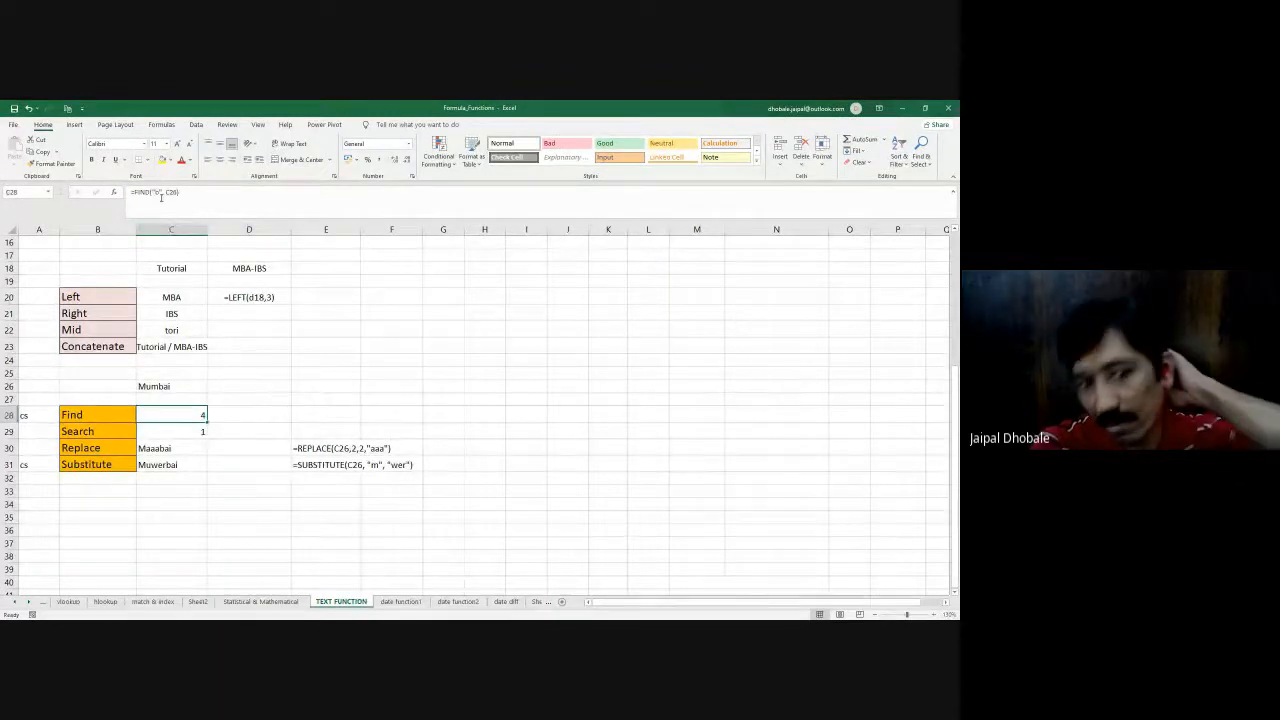
click(272, 416)
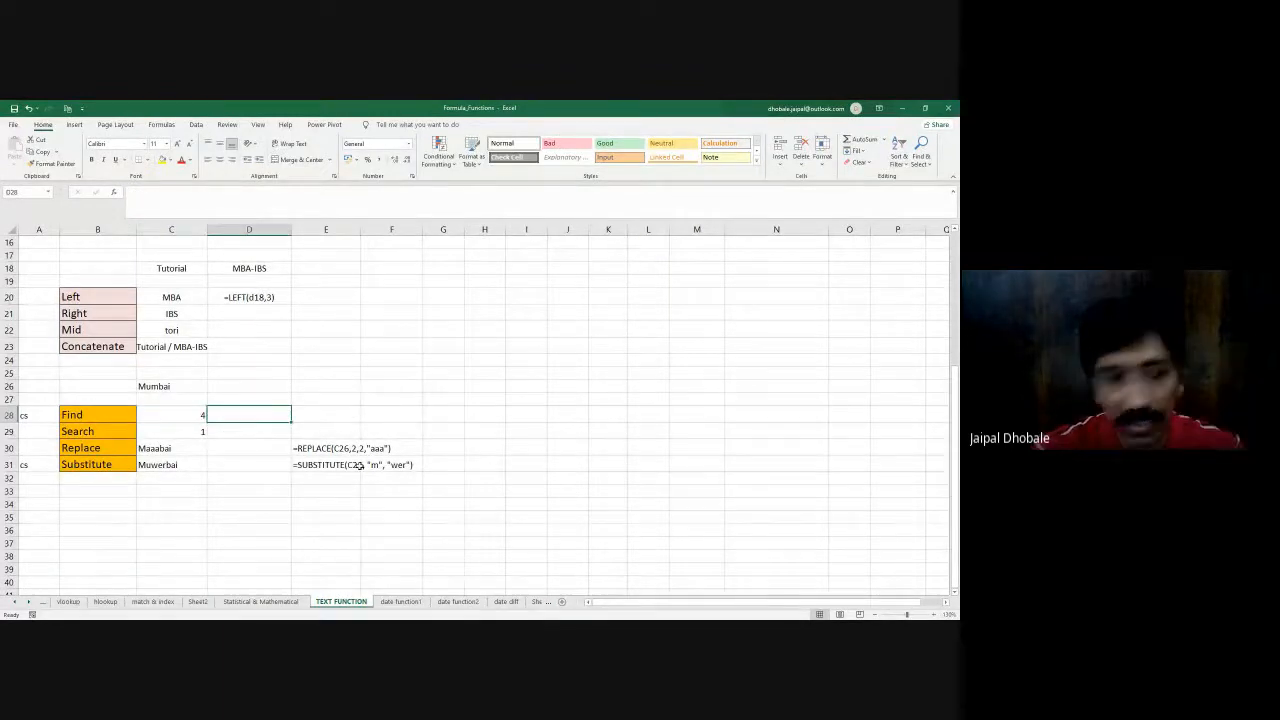
text(=find)
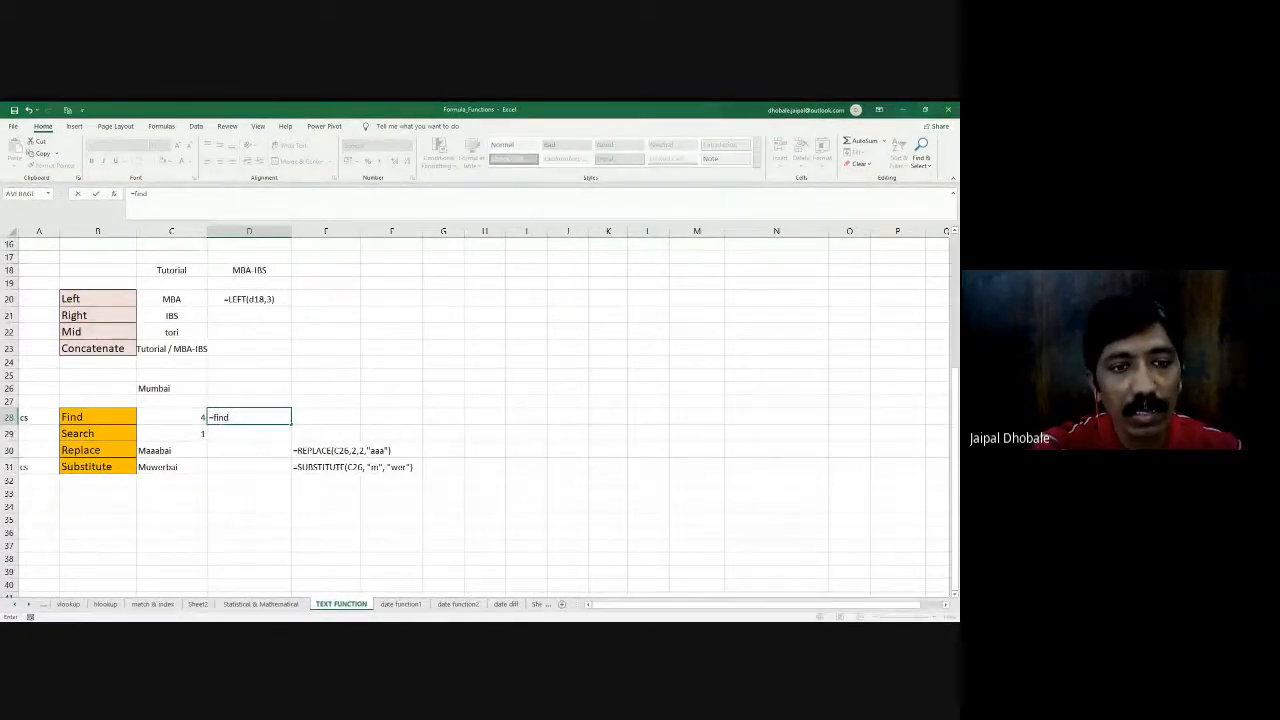
key(Tab)
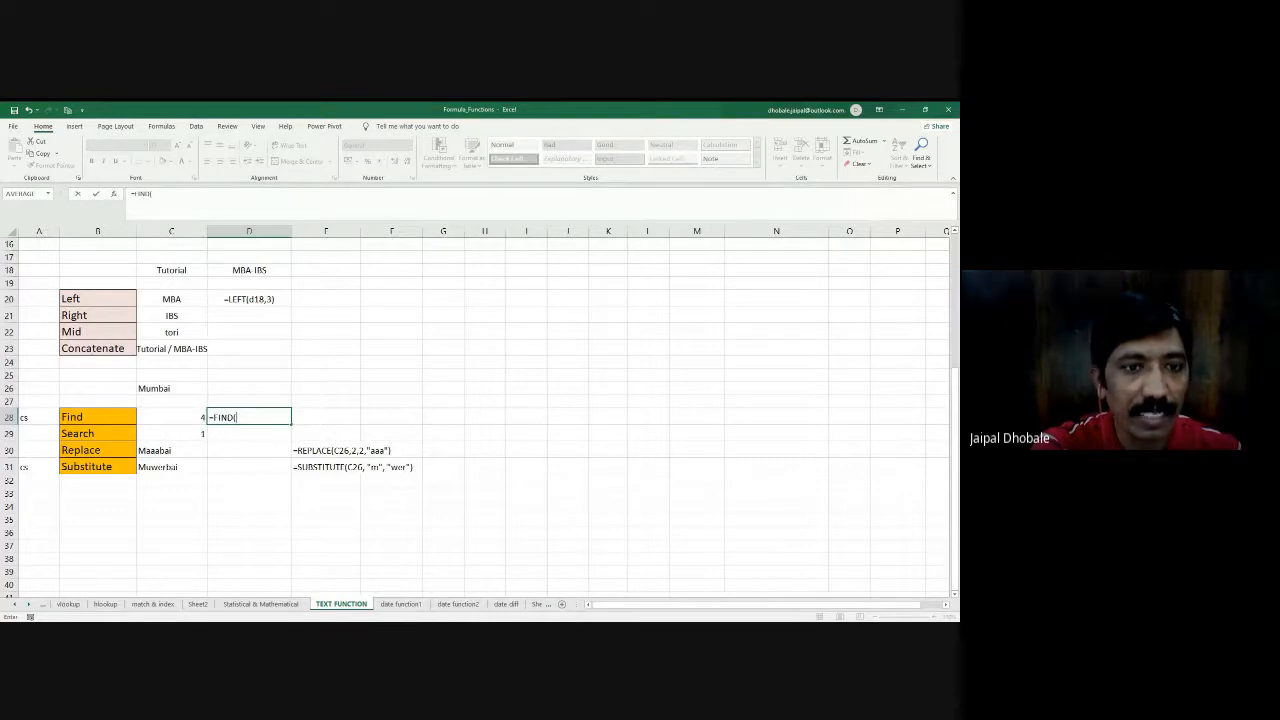
text("m")
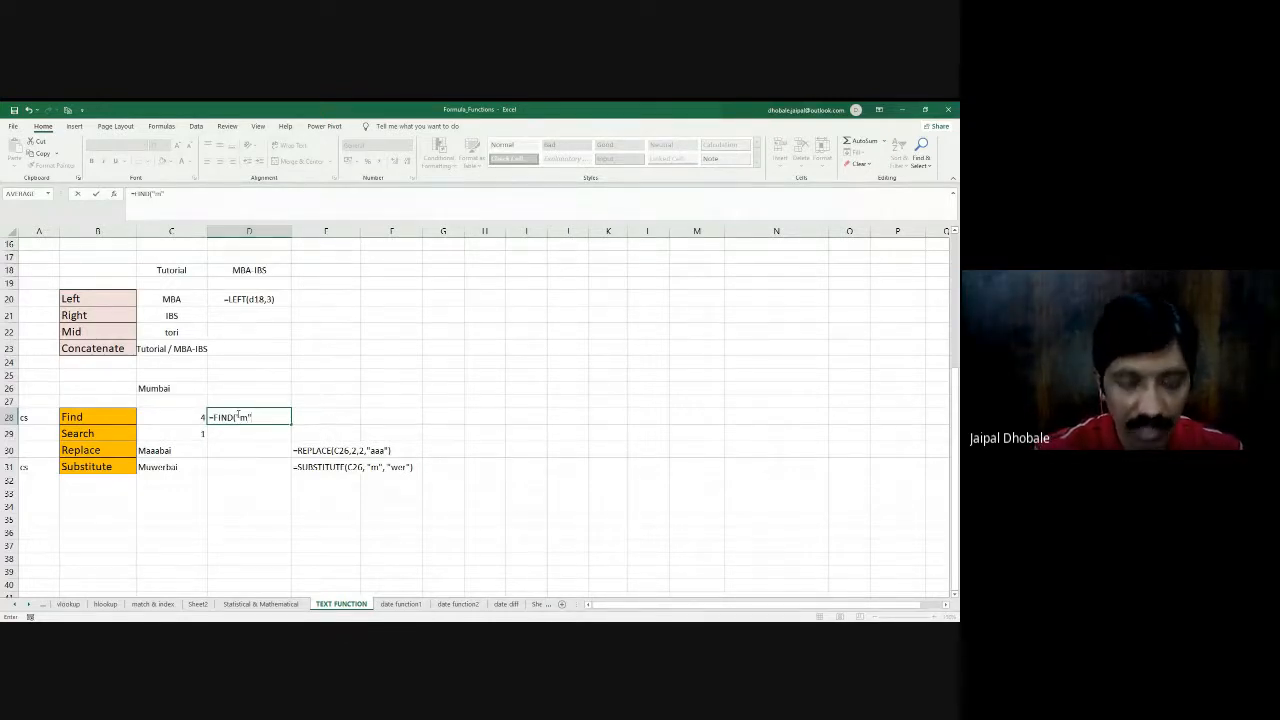
text(,)
click(145, 390)
text())
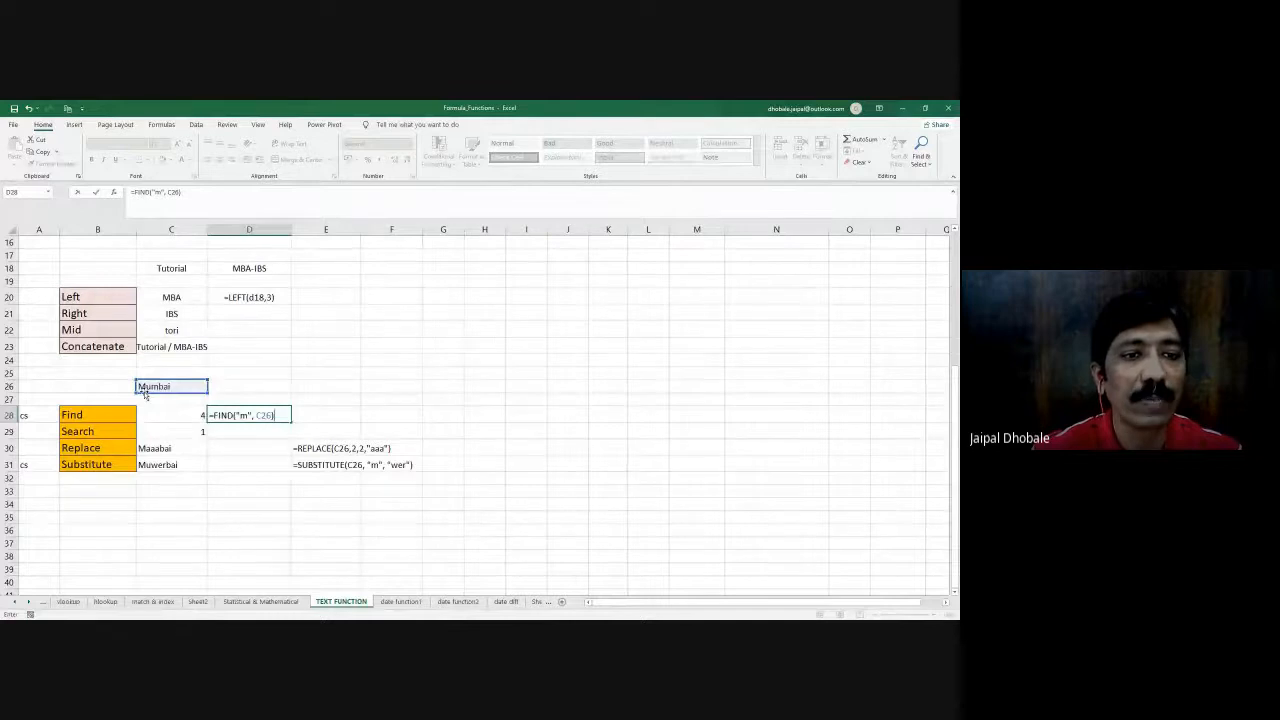
key(Return)
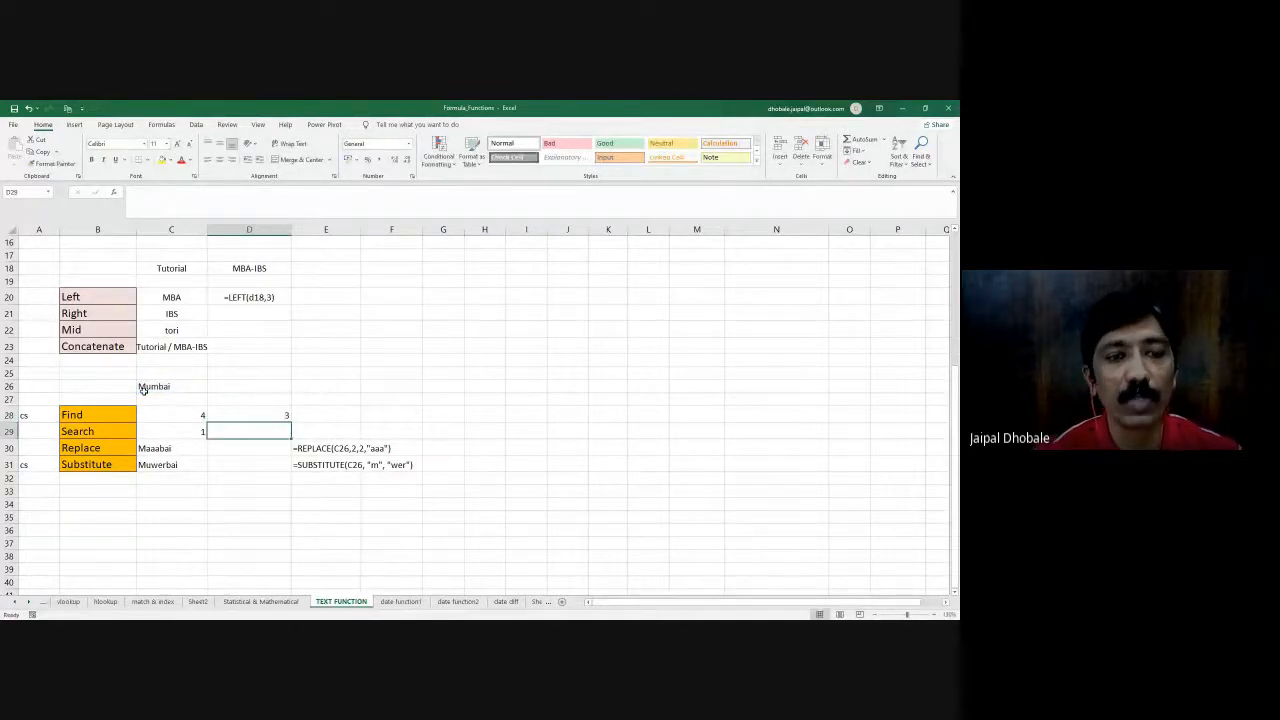
key(Up)
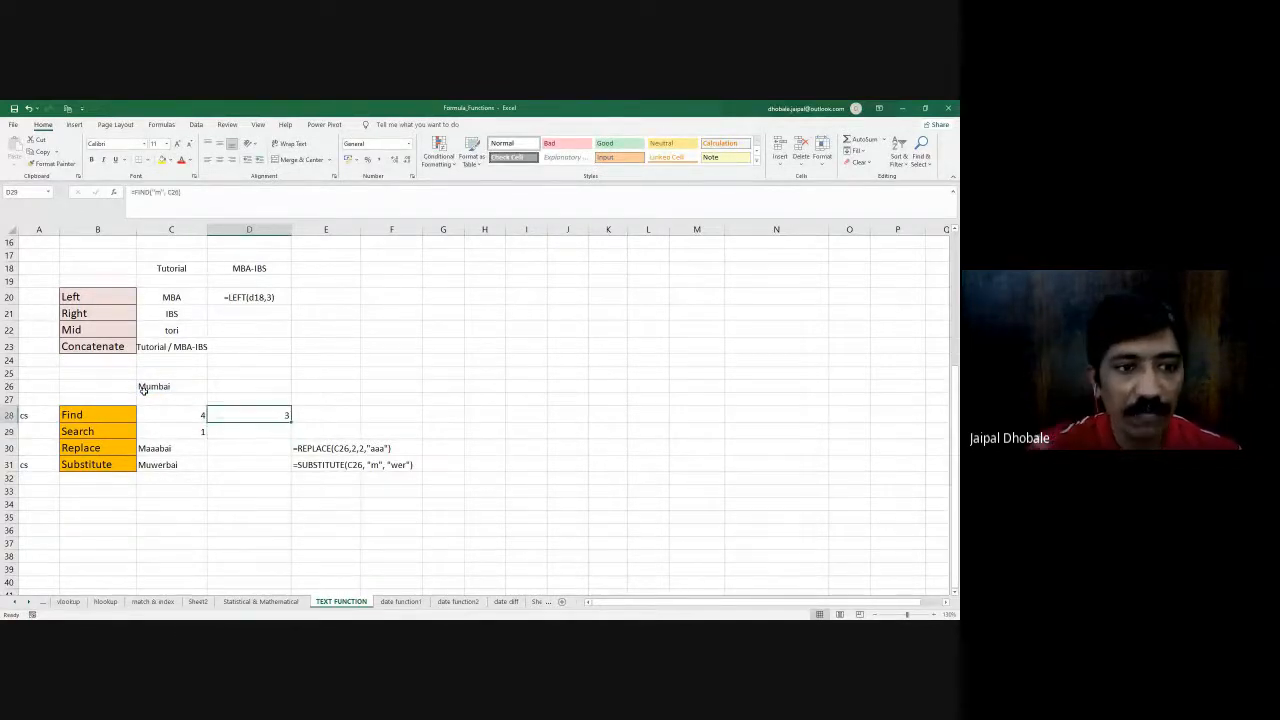
- Change the letter looked for in D28's FIND formula to a capital "M", giving =FIND("M", C26)
click(161, 192)
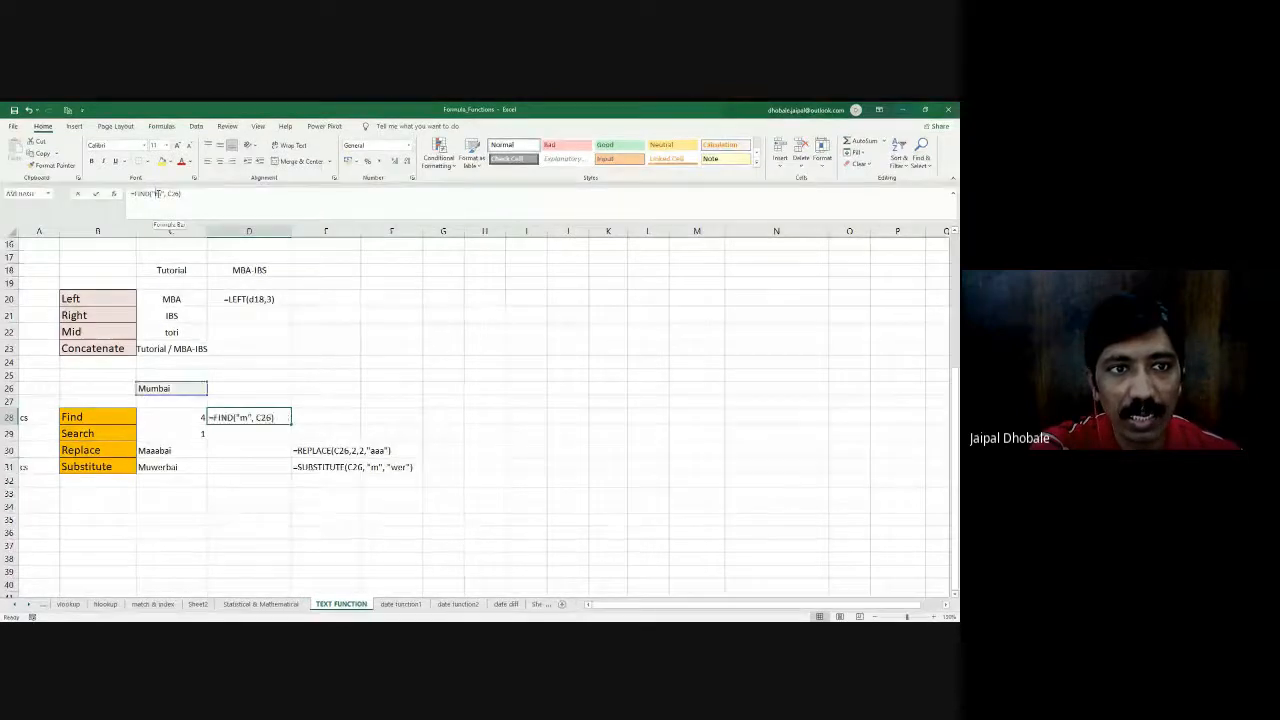
key(BackSpace)
text(M)
key(Return)
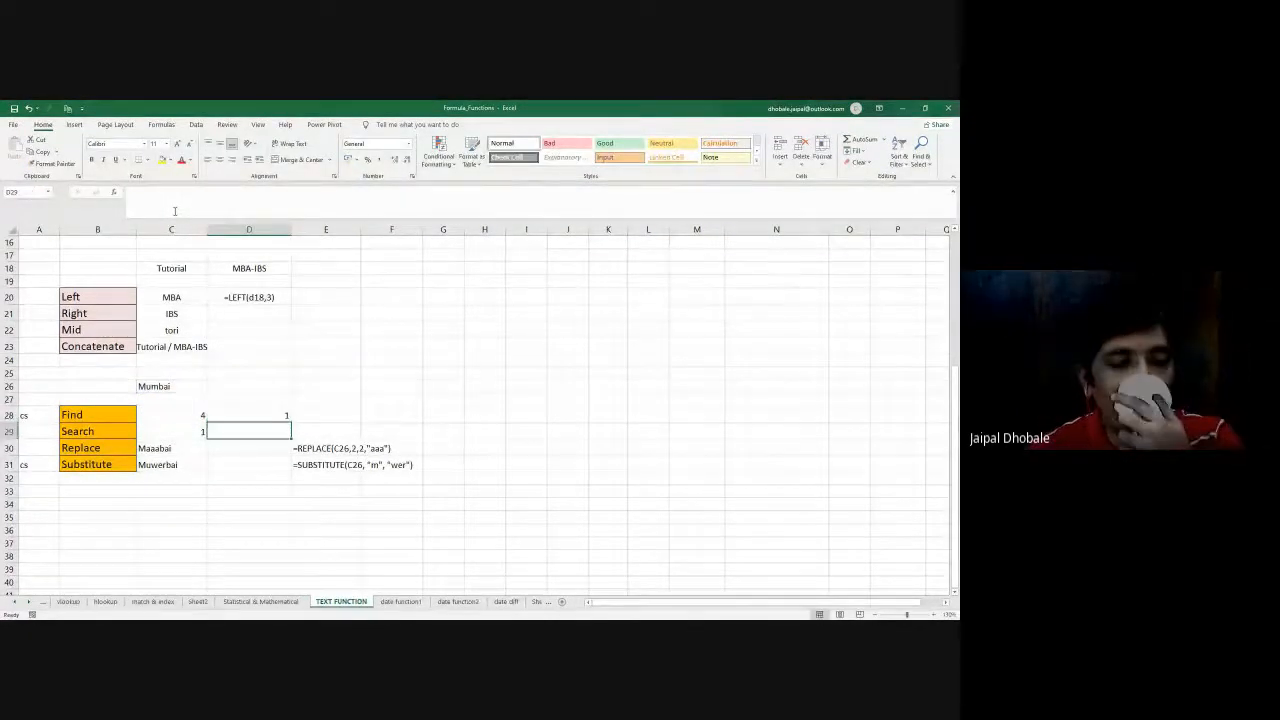
key(Up)
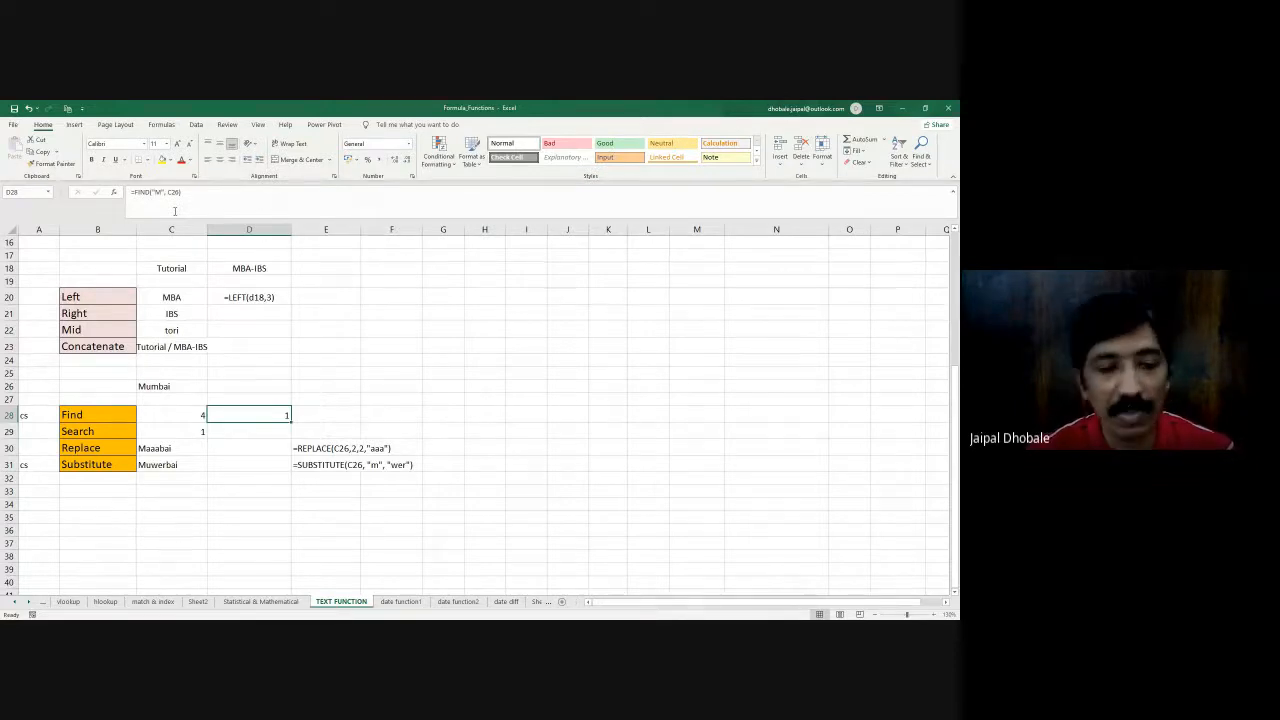
- Enter =SEARCH("m",C26) in D29, beside the Search example
key(Down)
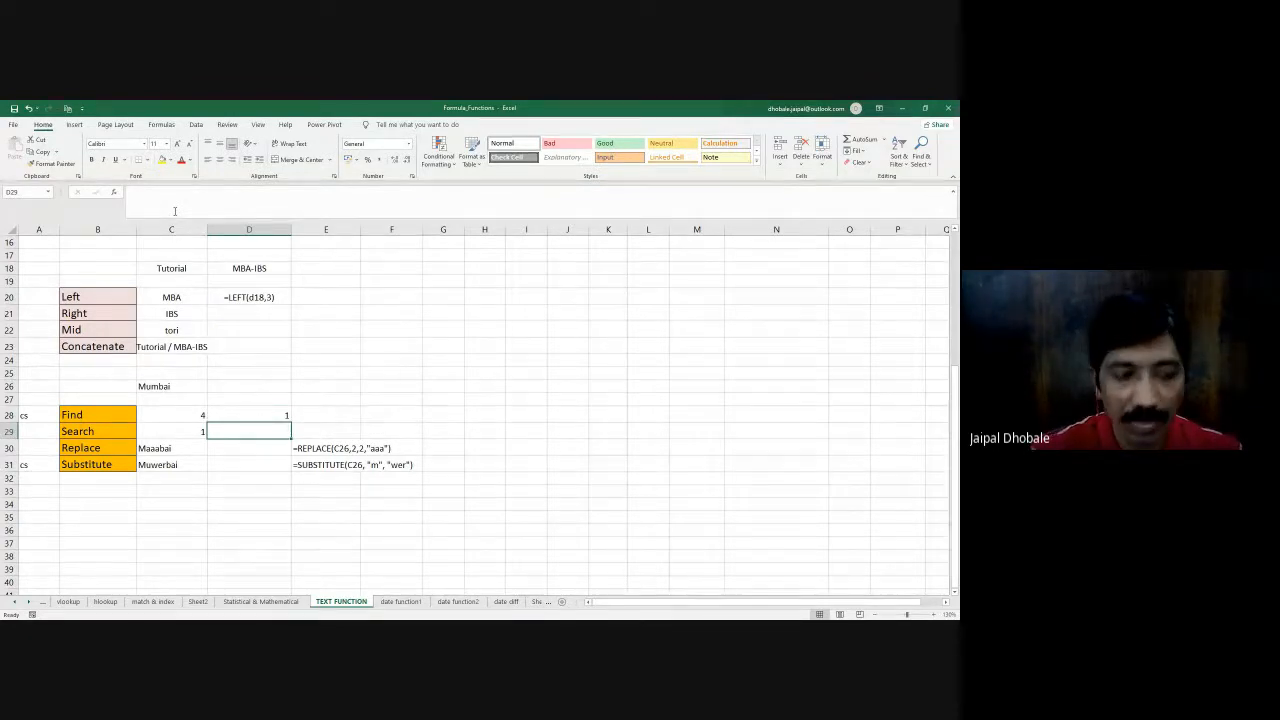
text(=SE)
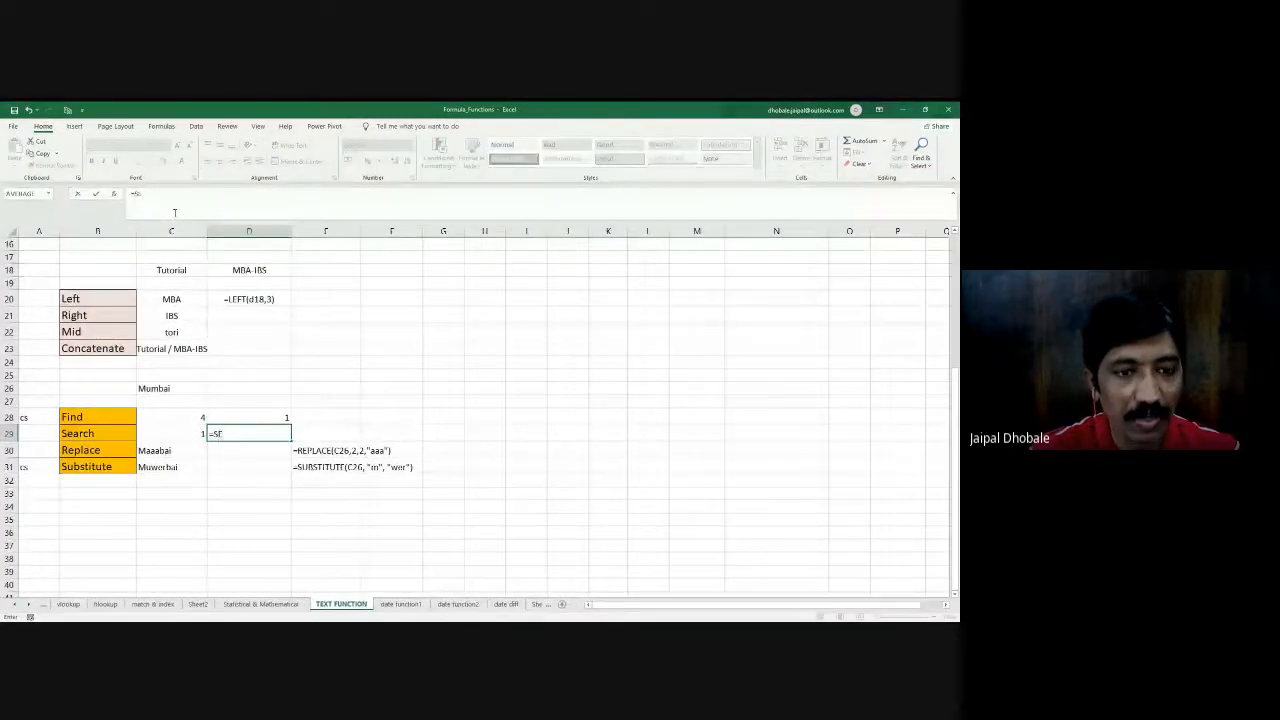
text(ARCH()
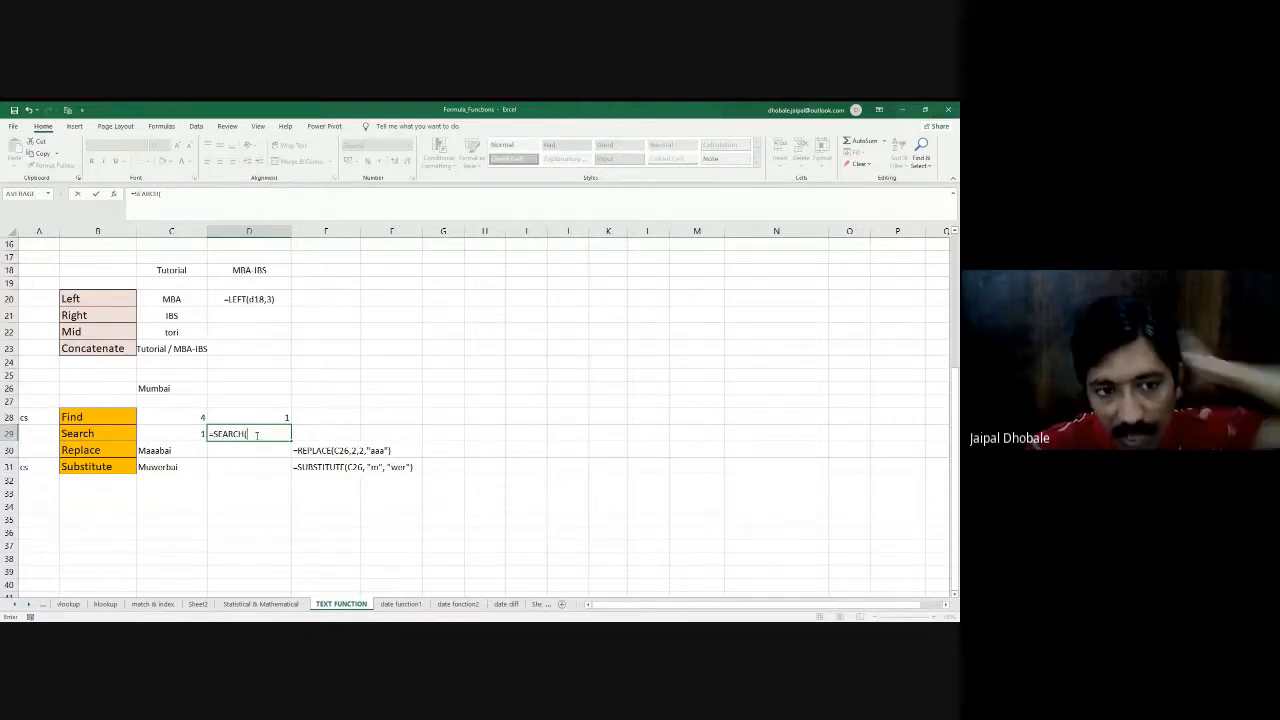
text(")
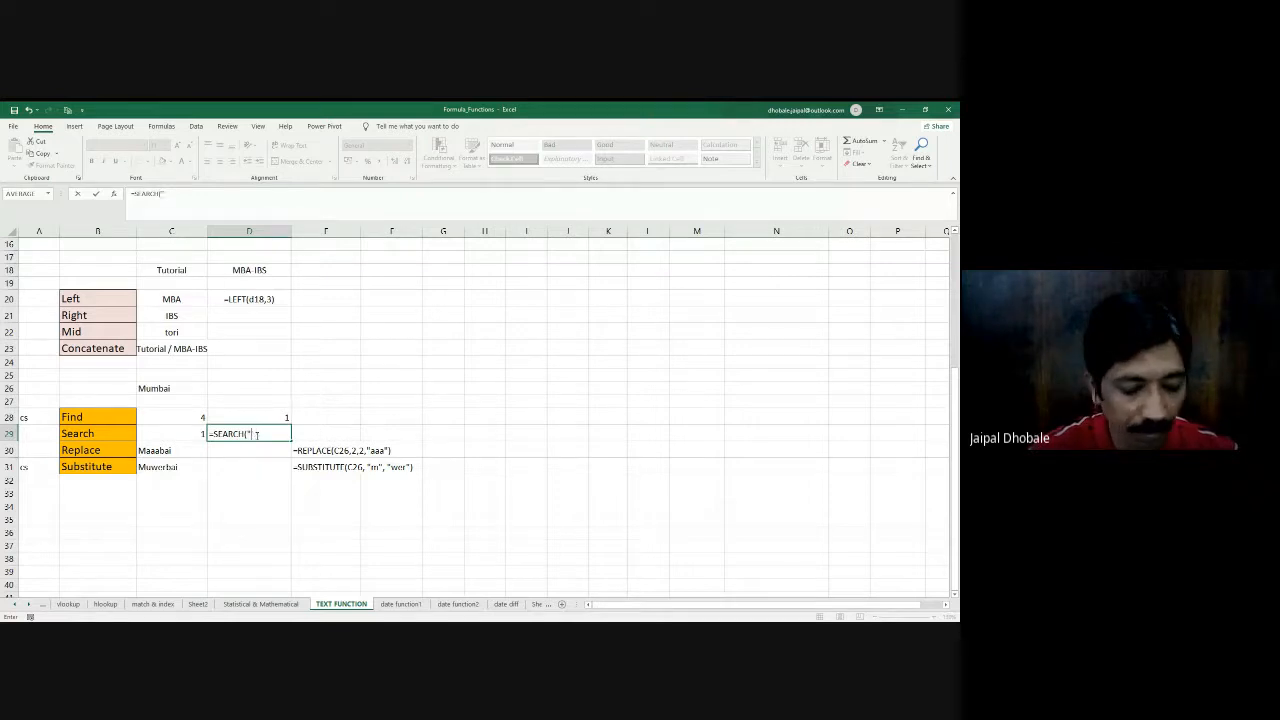
text(m")
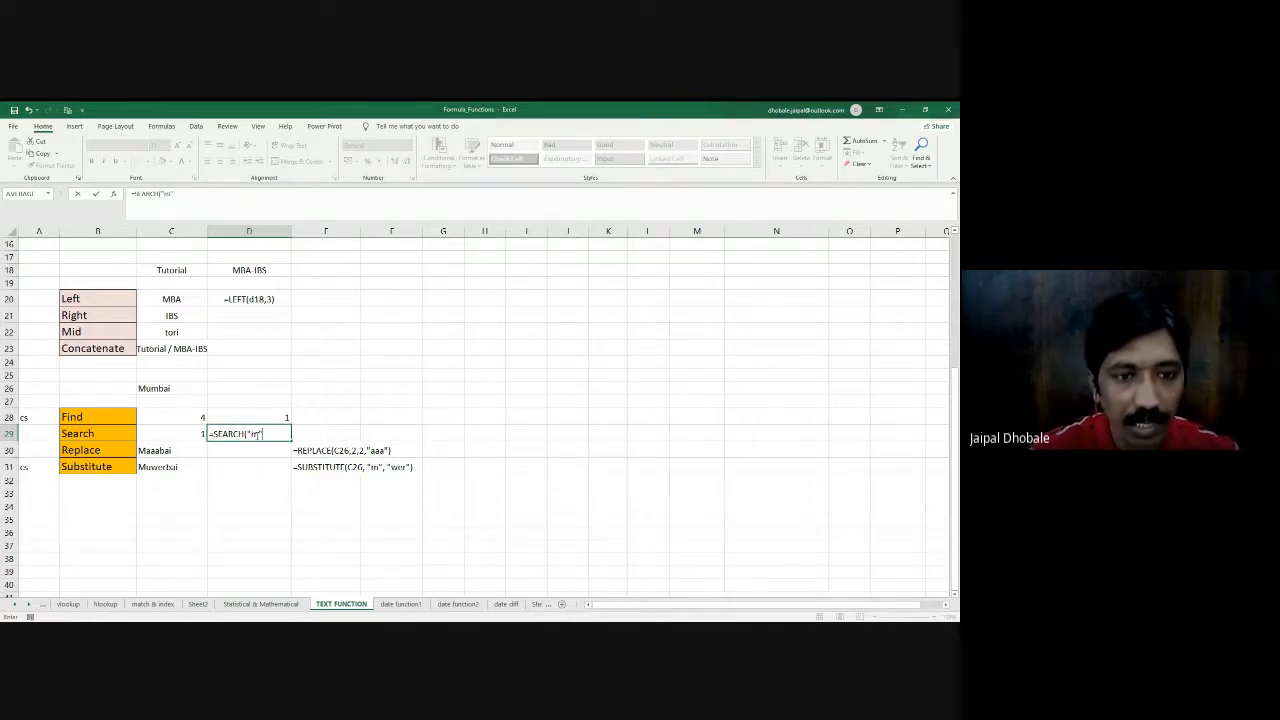
text(,)
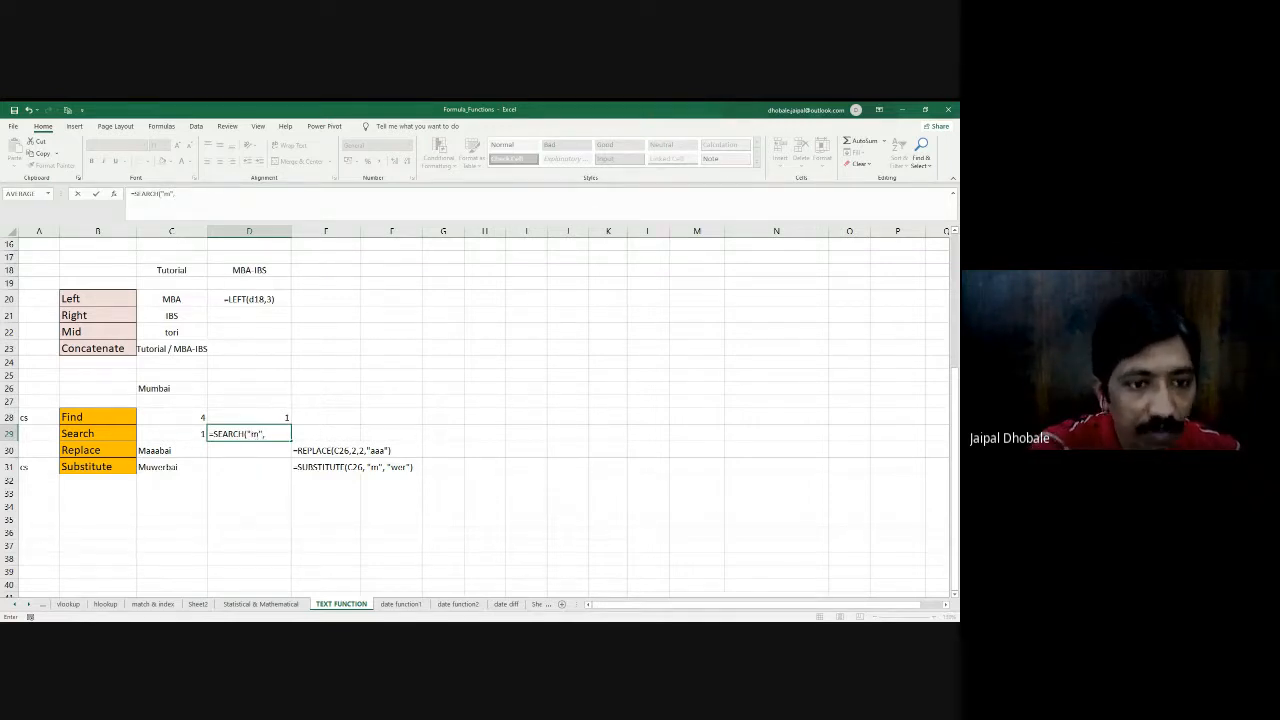
click(167, 388)
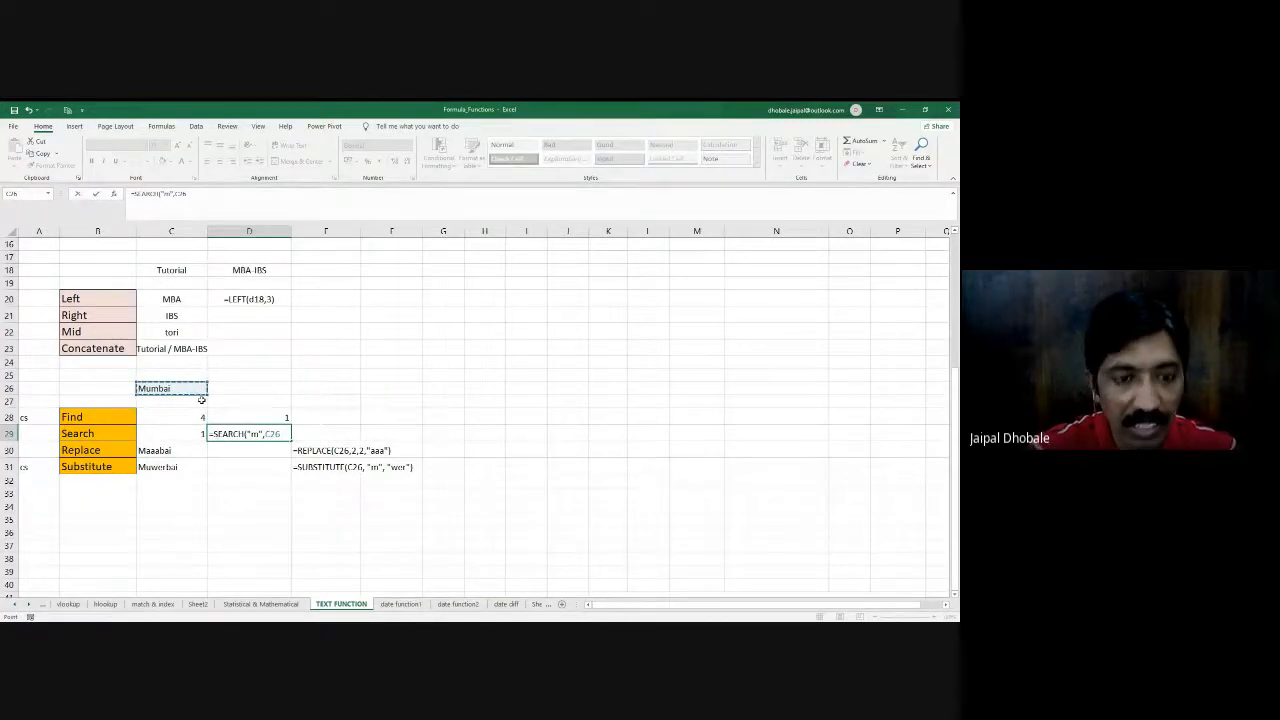
text())
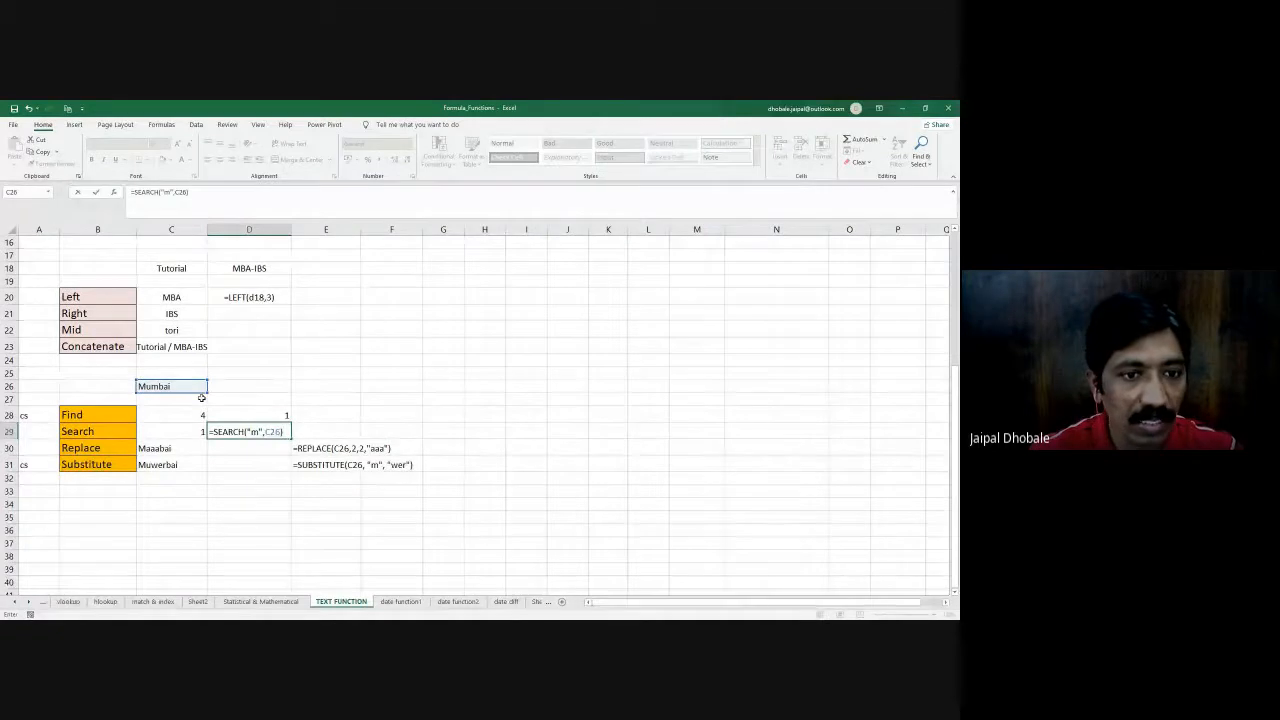
key(Return)
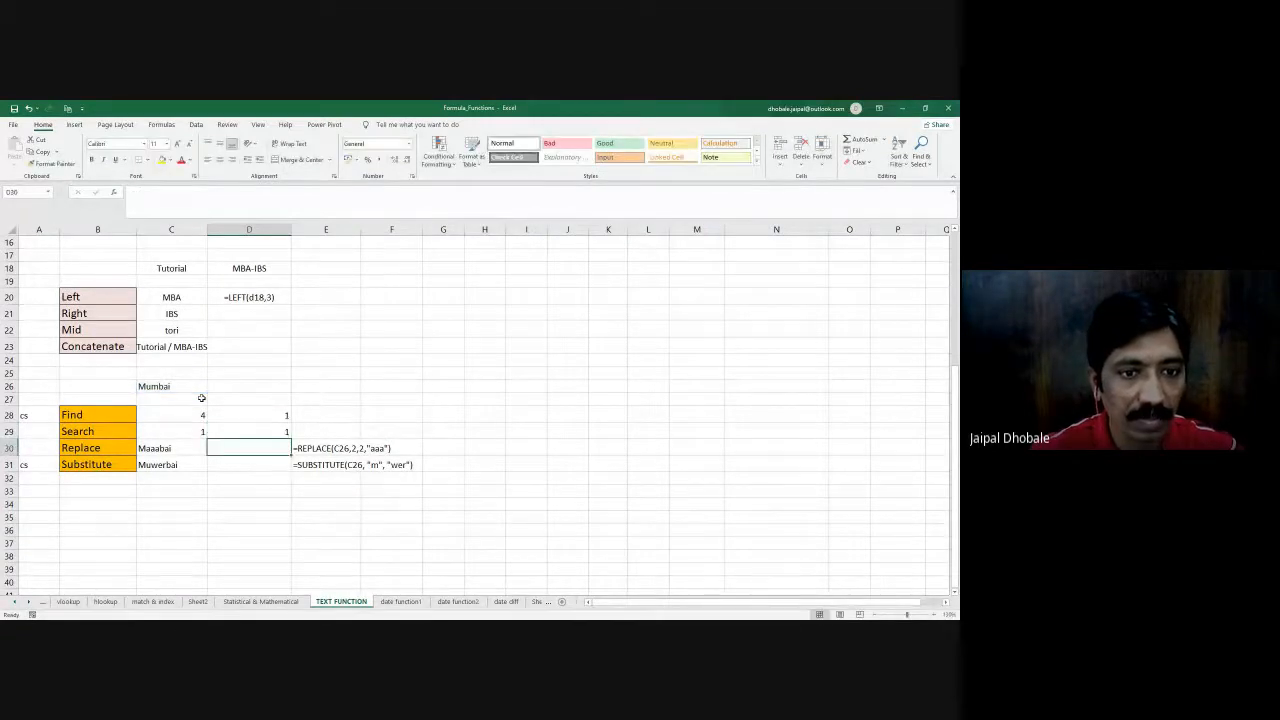
- Copy D29's SEARCH formula into E29 and turn it into displayed text reading =SEARCH("m",c26)
key(Up)
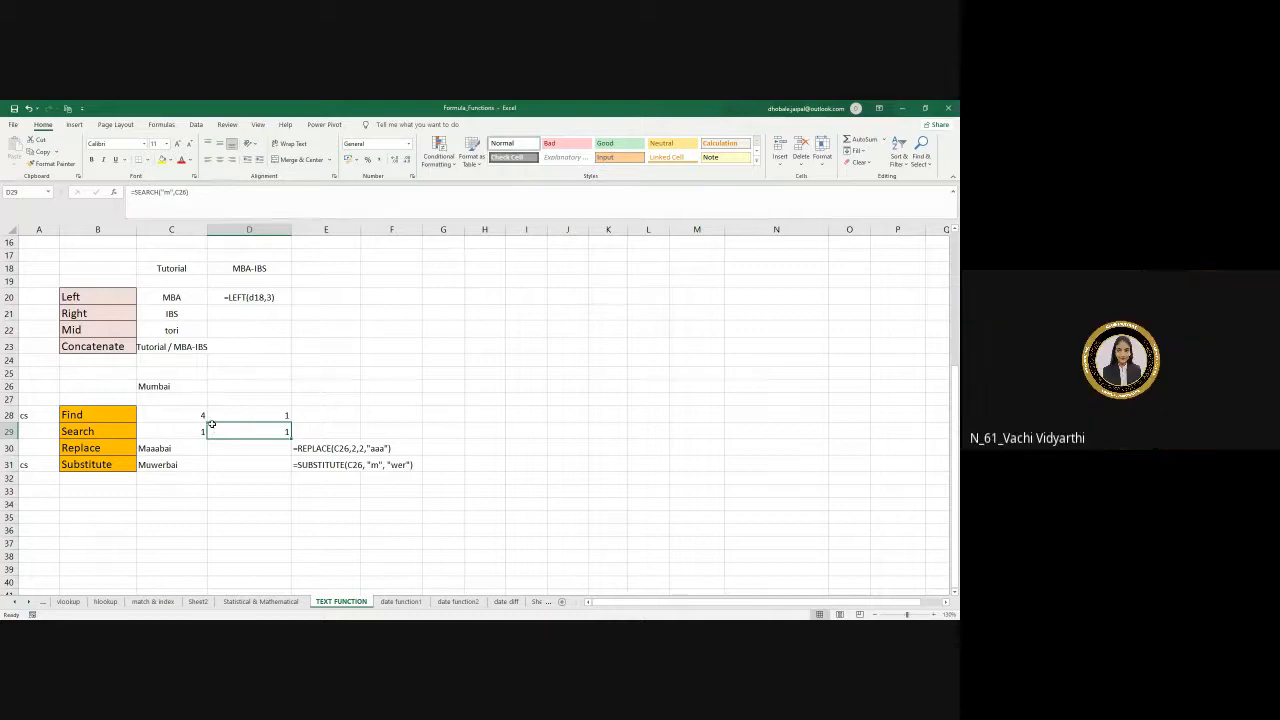
key(ctrl+c)
click(306, 426)
key(ctrl+v)
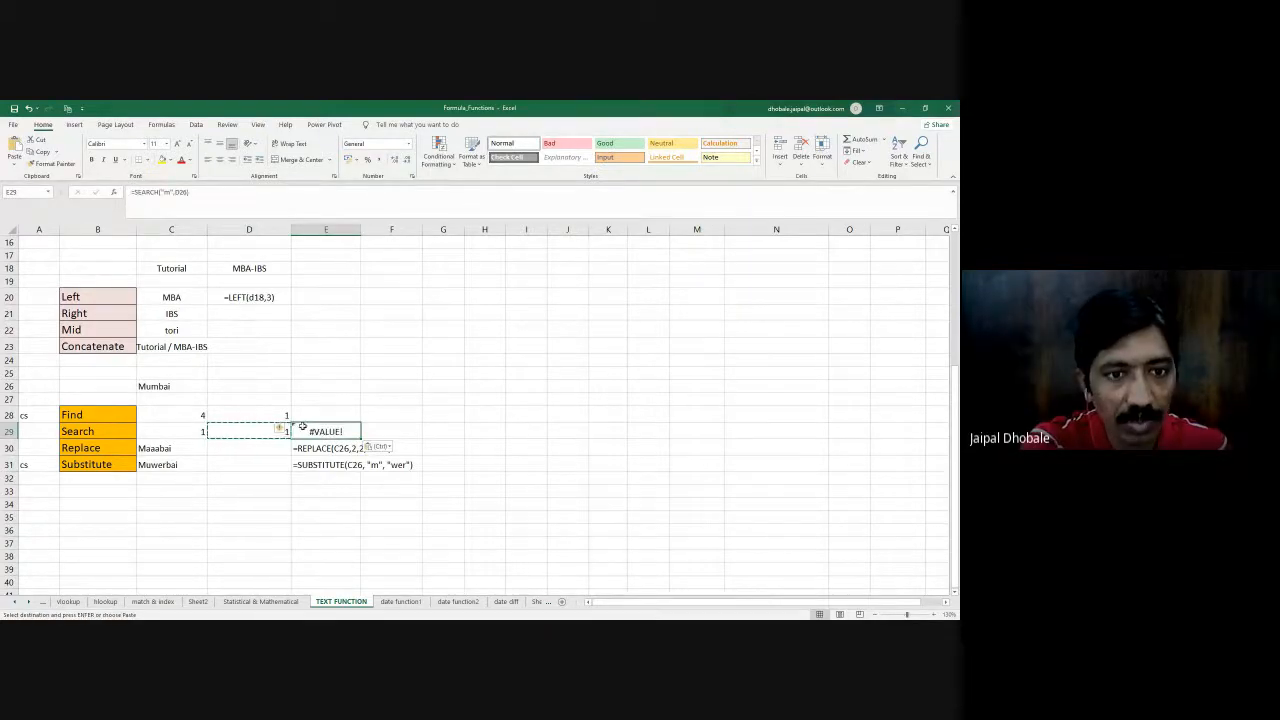
click(129, 192)
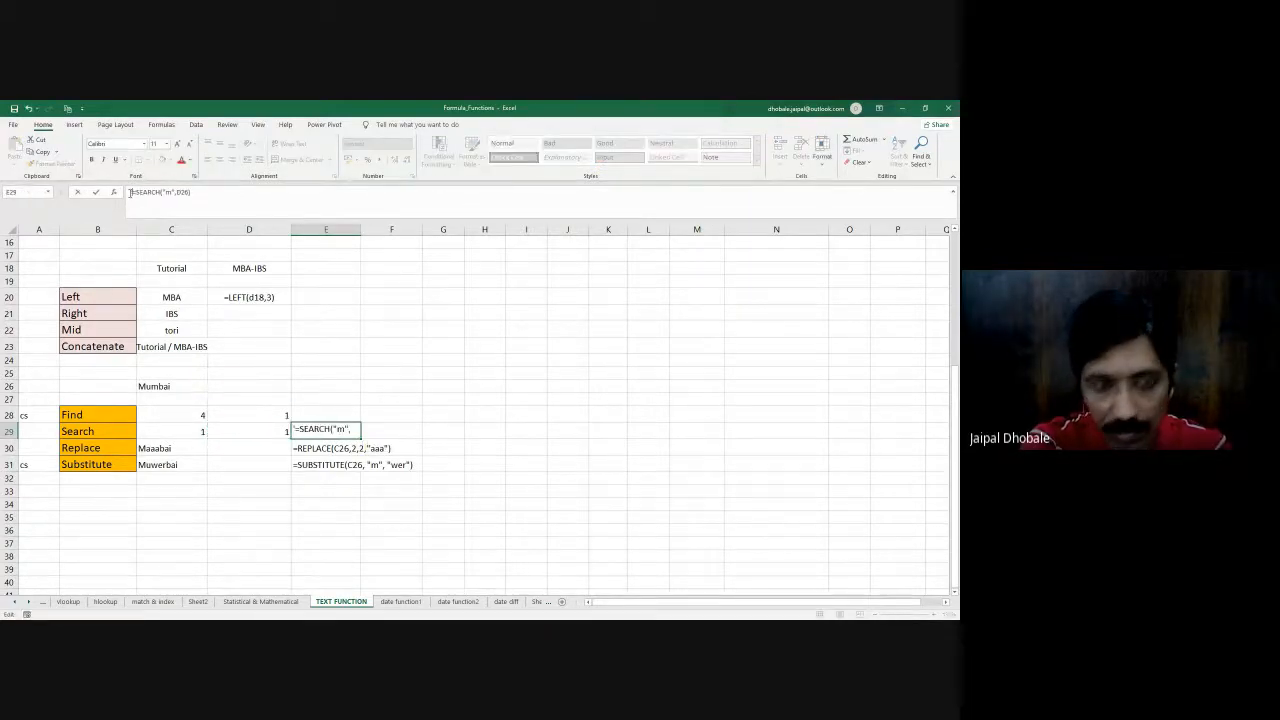
text(C26))
key(Return)
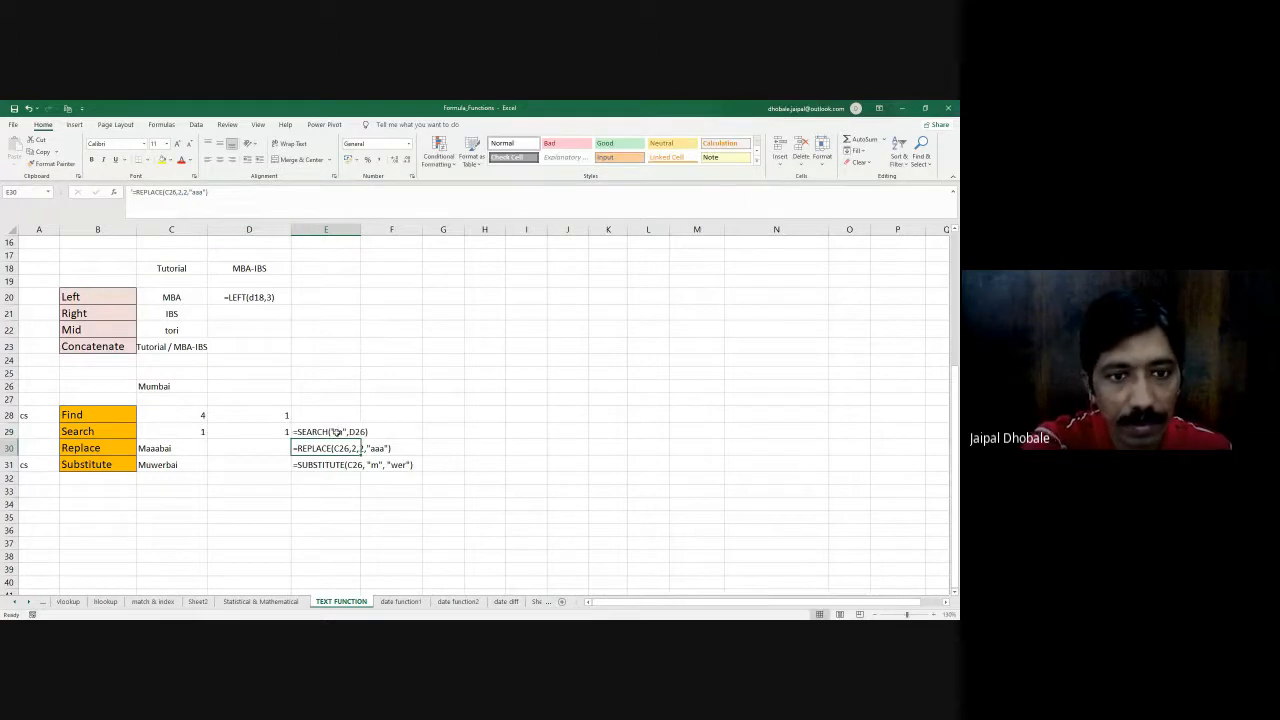
double_click(352, 431)
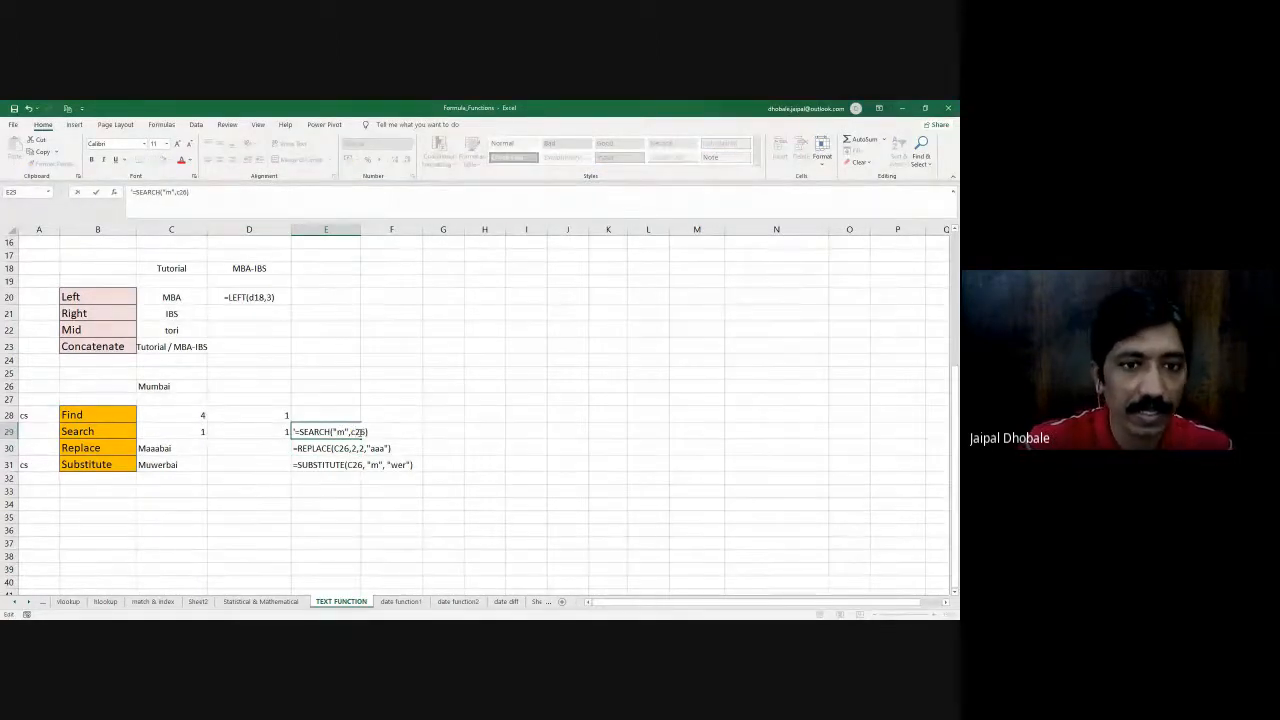
key(Return)
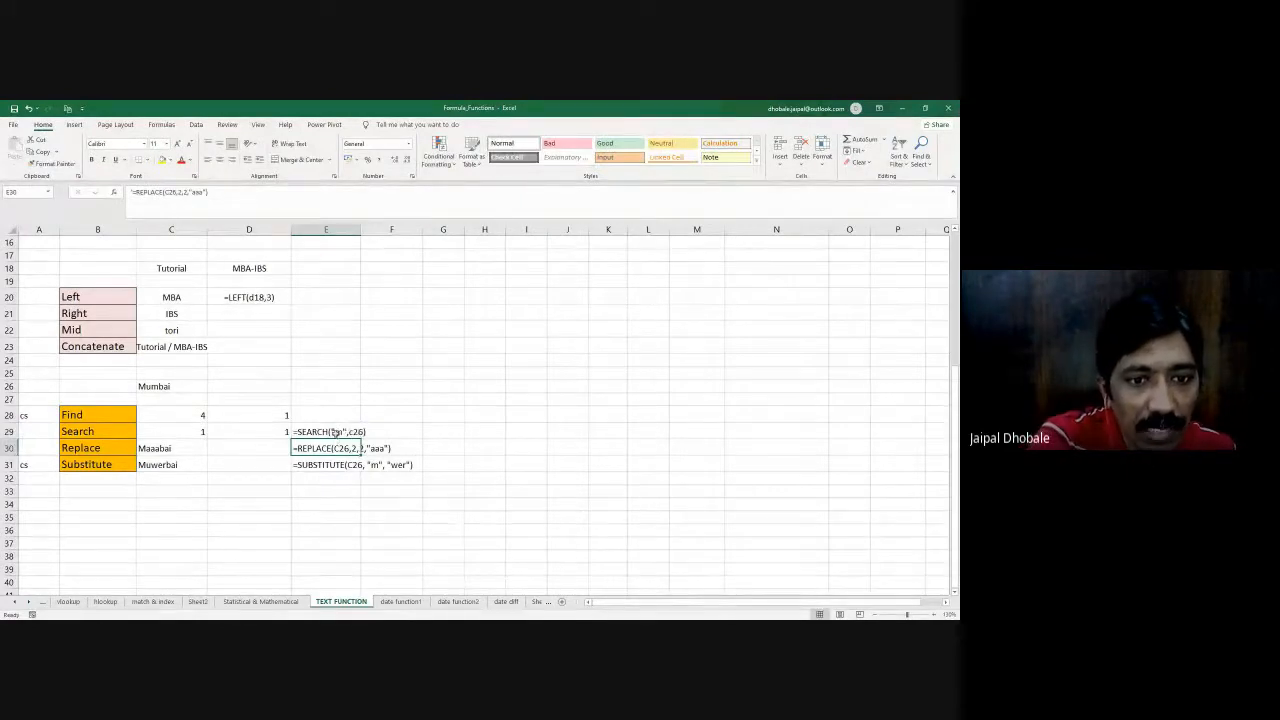
- Compare the SEARCH formula in D29 and its text in E29 with the word in C26
click(341, 432)
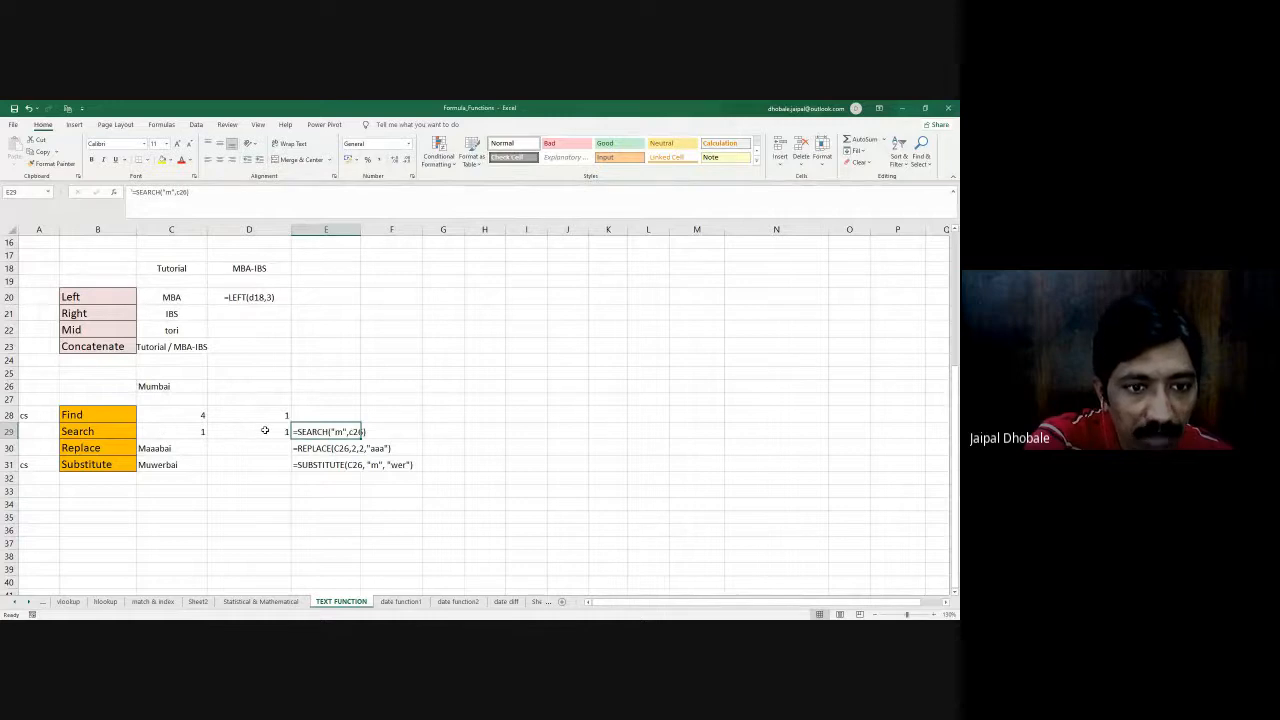
click(265, 430)
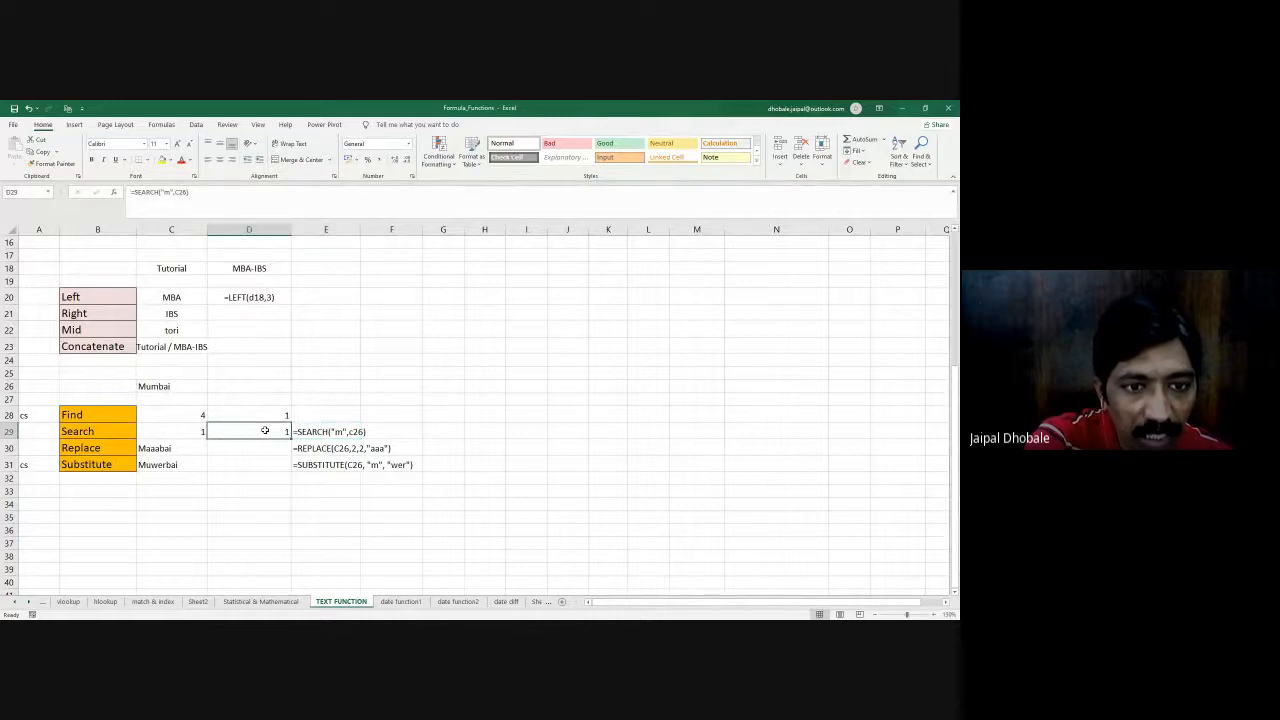
click(141, 386)
double_click(141, 386)
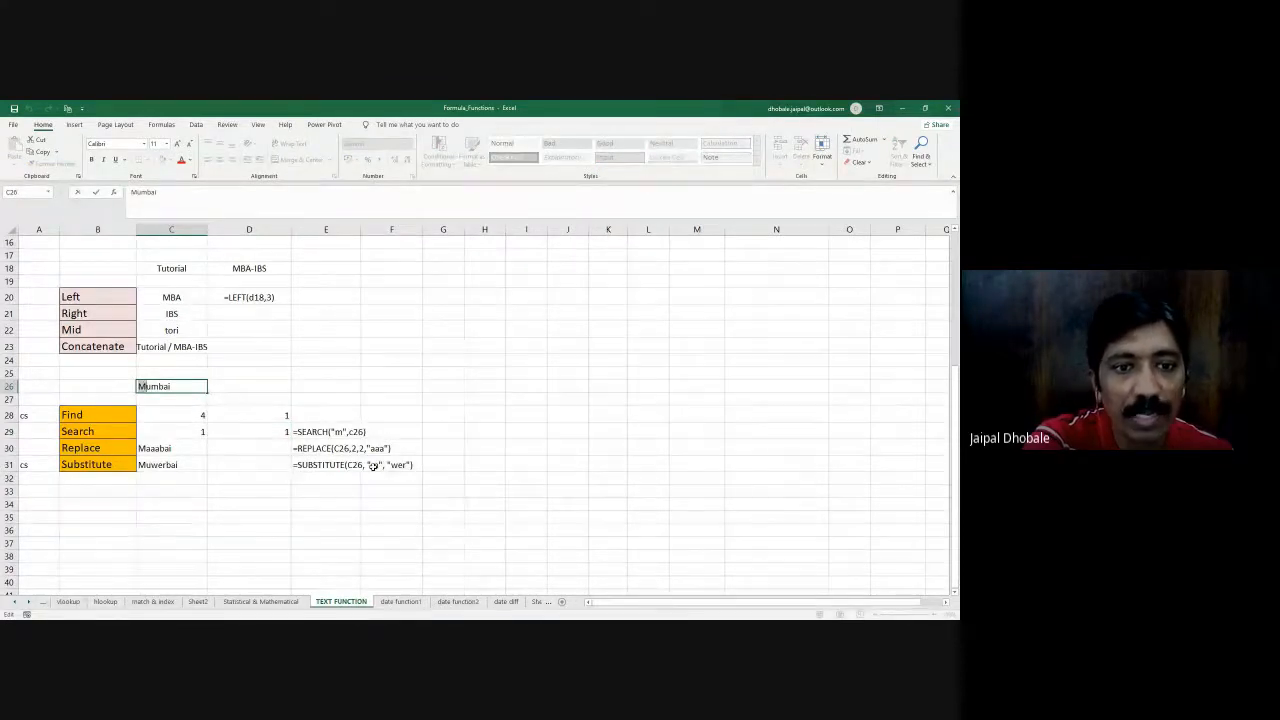
click(336, 431)
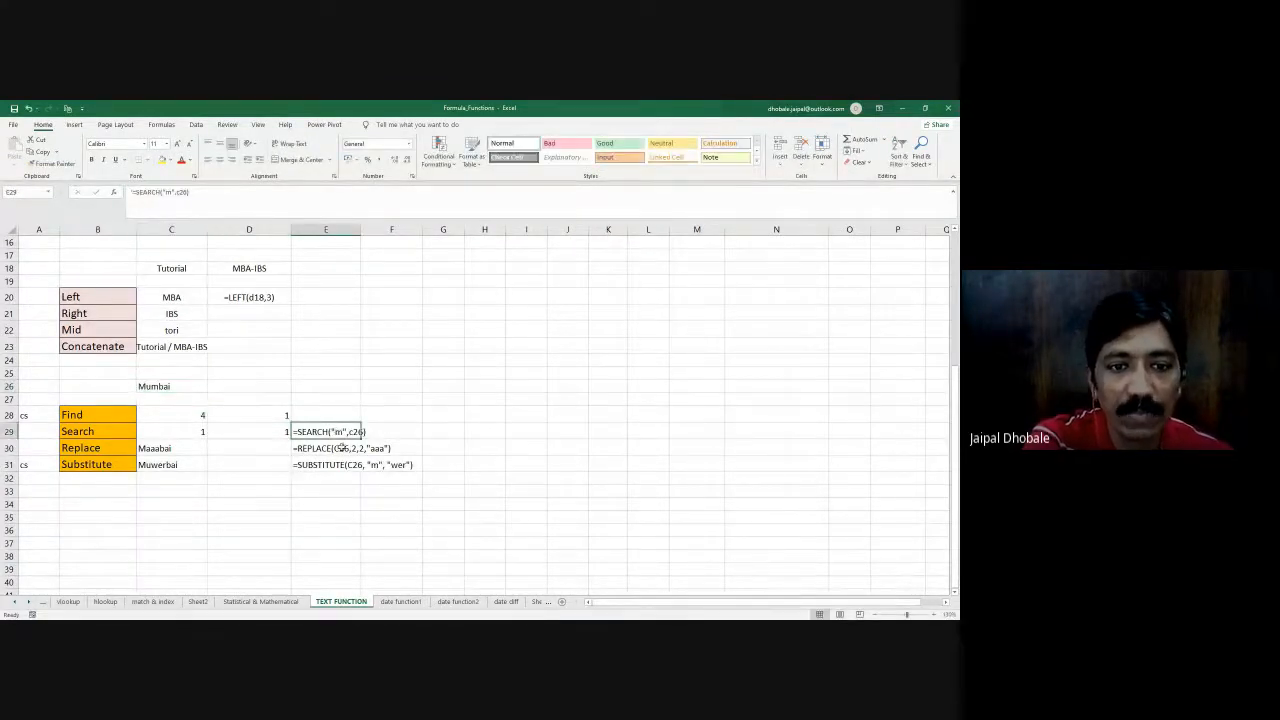
- Copy D28's FIND formula into E28 and turn it into displayed text reading =FIND("M", c26)
click(277, 416)
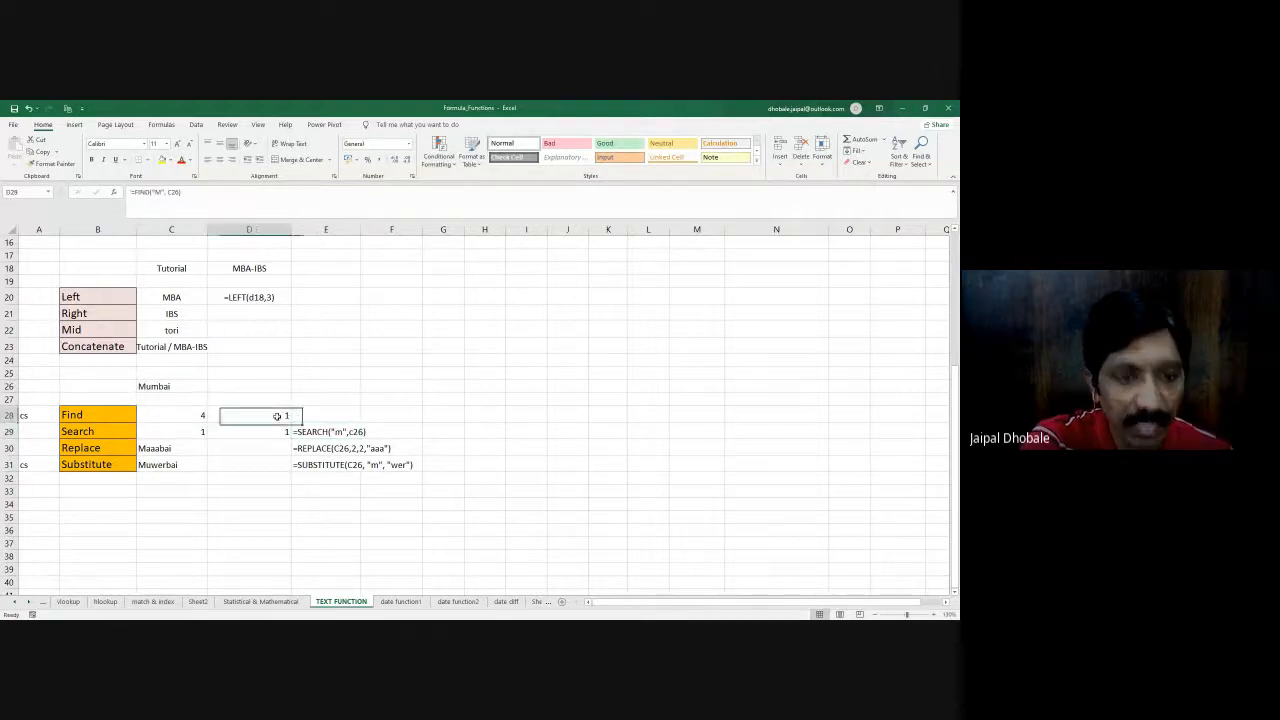
key(ctrl+c)
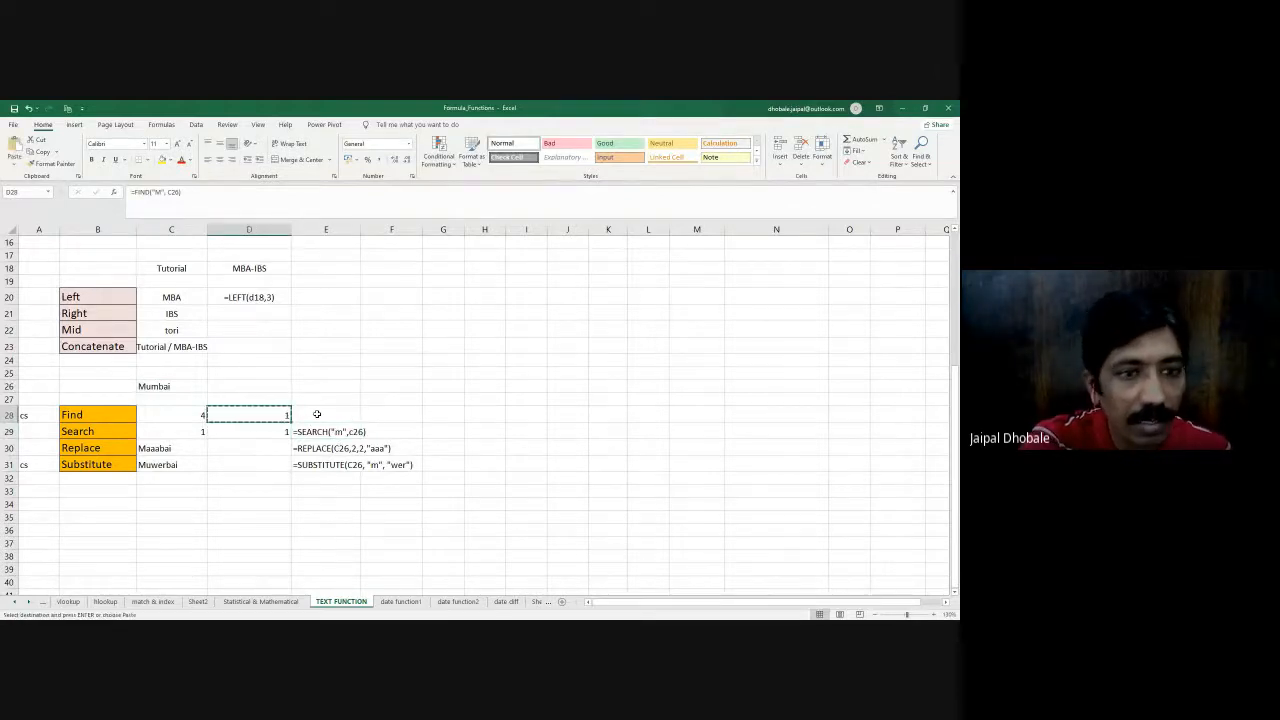
click(316, 414)
key(ctrl+v)
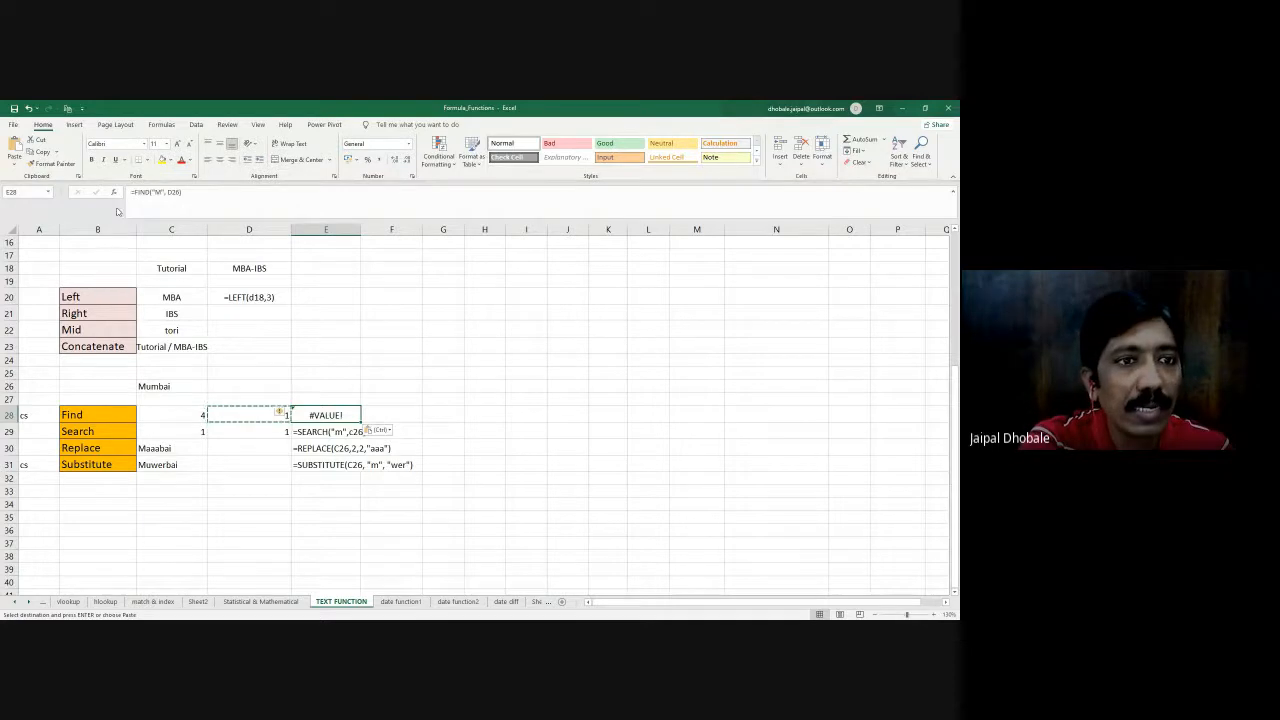
click(130, 192)
key(Return)
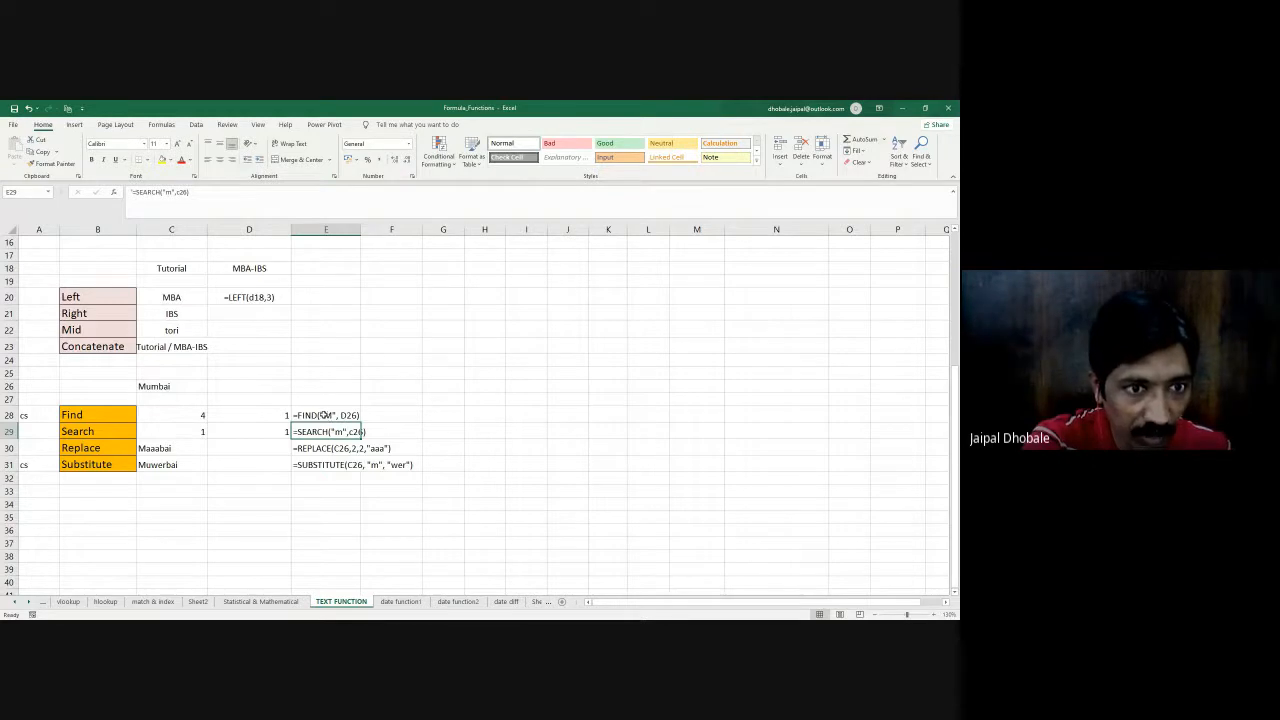
double_click(325, 415)
key(BackSpace)
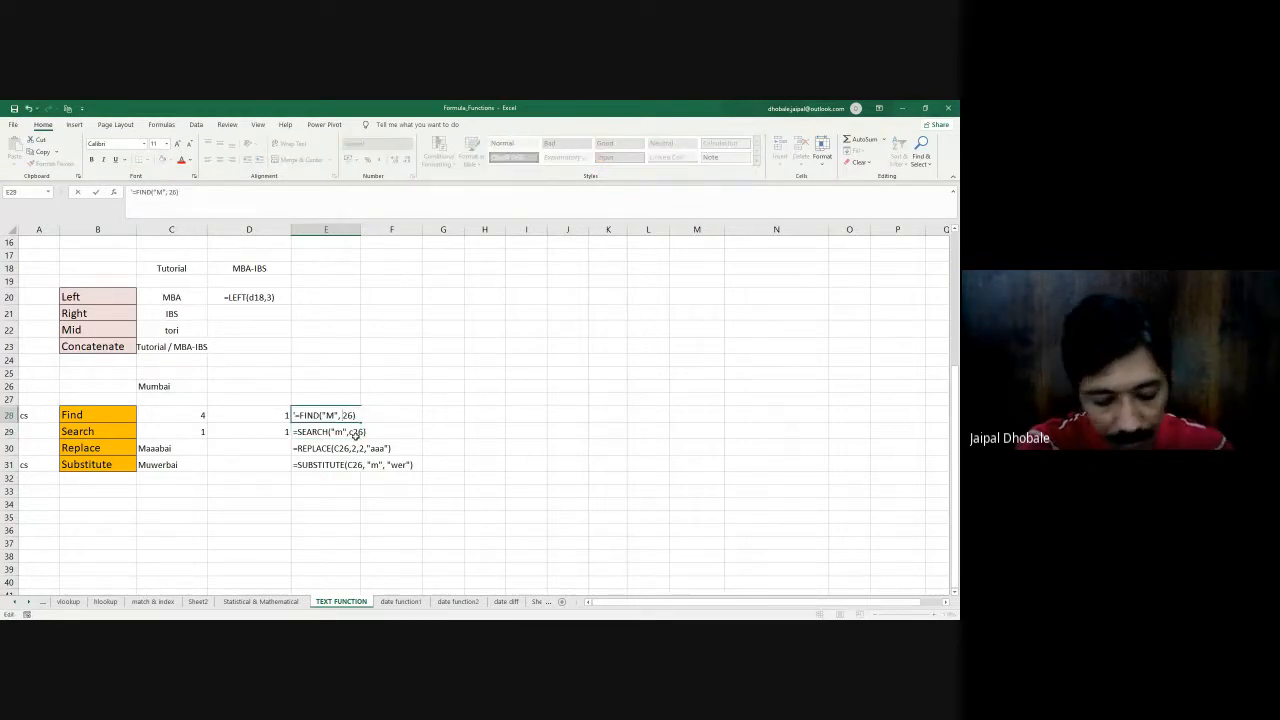
text(c)
key(Return)
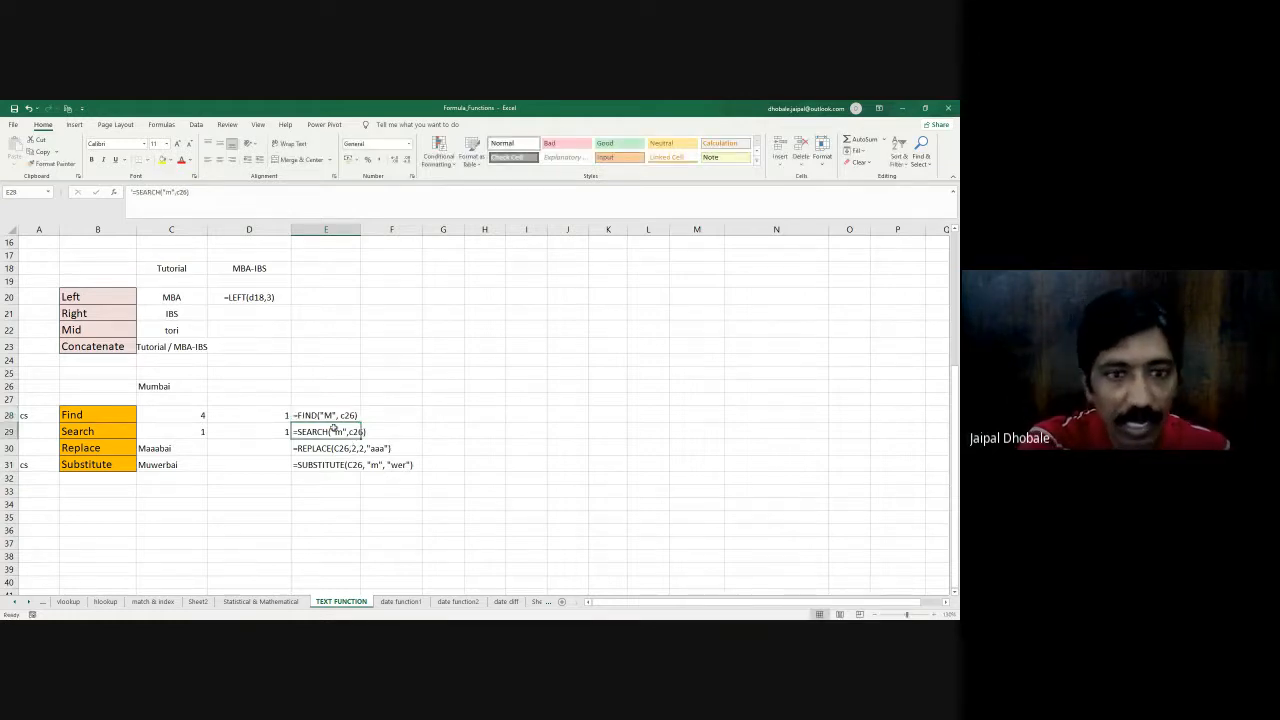
- Change the letter looked for to lowercase "m" in both E28's formula text and D28's FIND formula
double_click(325, 414)
key(BackSpace)
text(m)
key(Return)
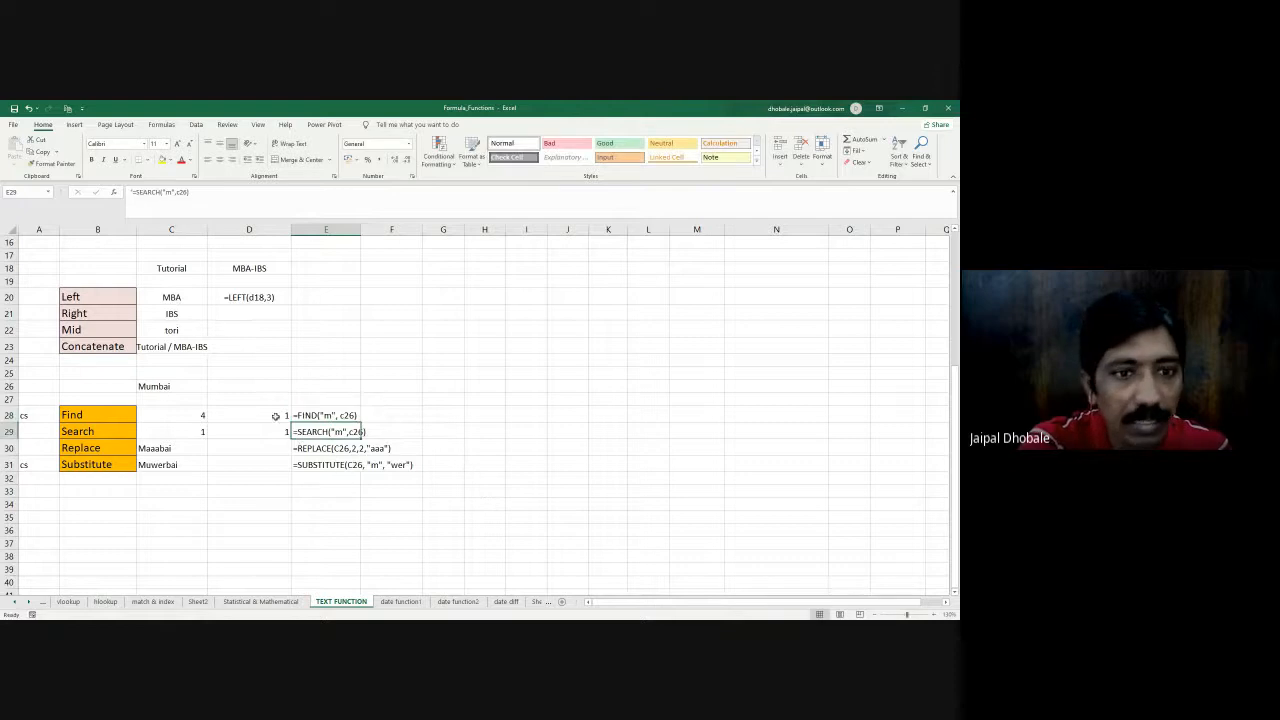
click(277, 420)
click(156, 192)
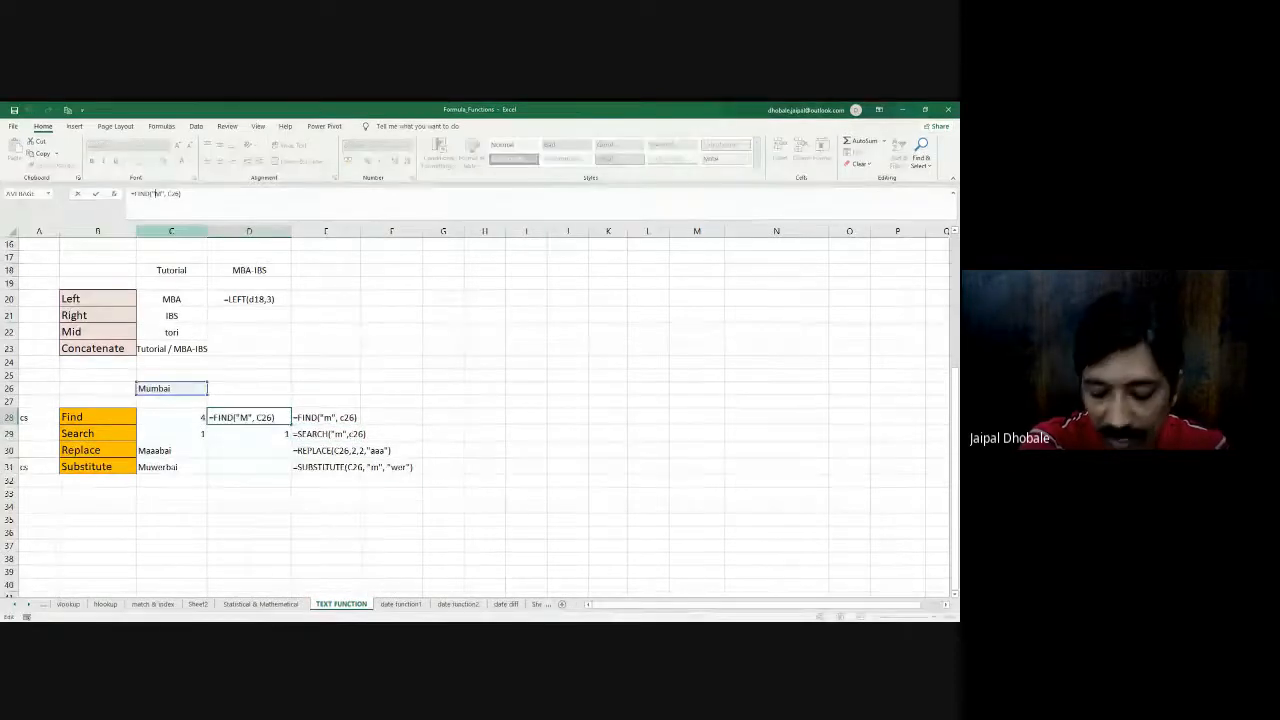
key(BackSpace)
text(m)
key(Return)
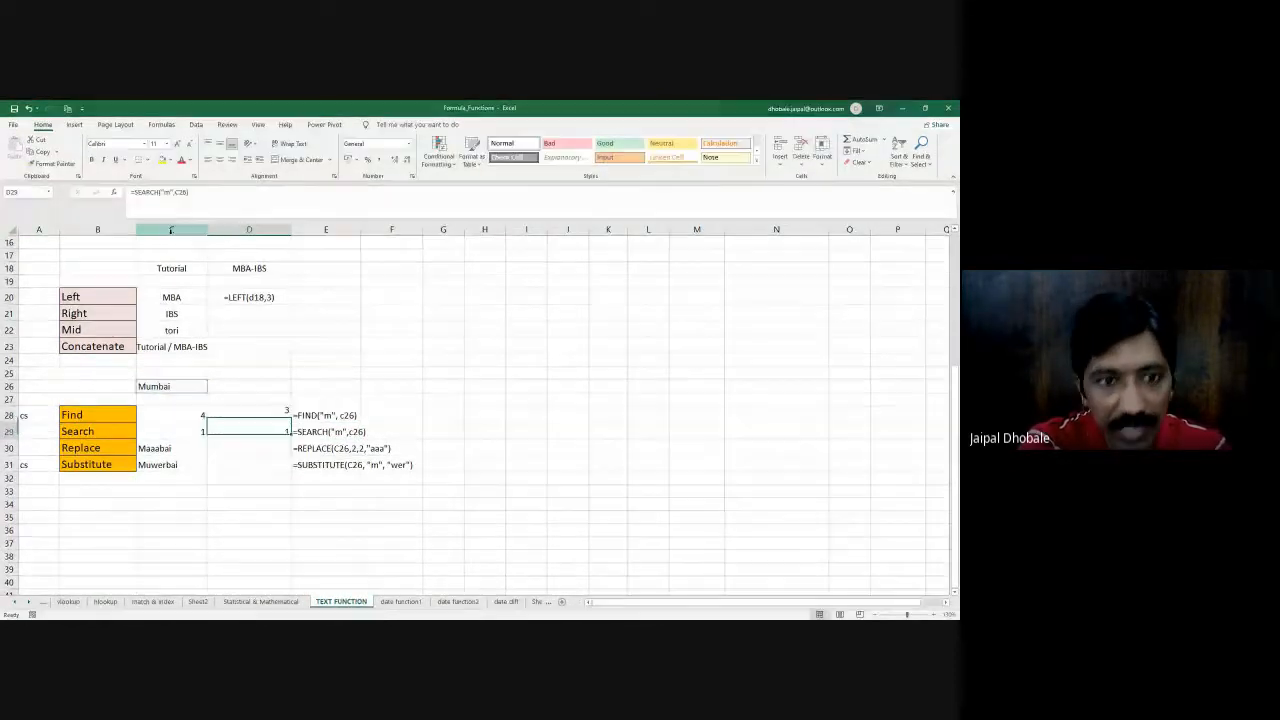
click(96, 430)
click(271, 428)
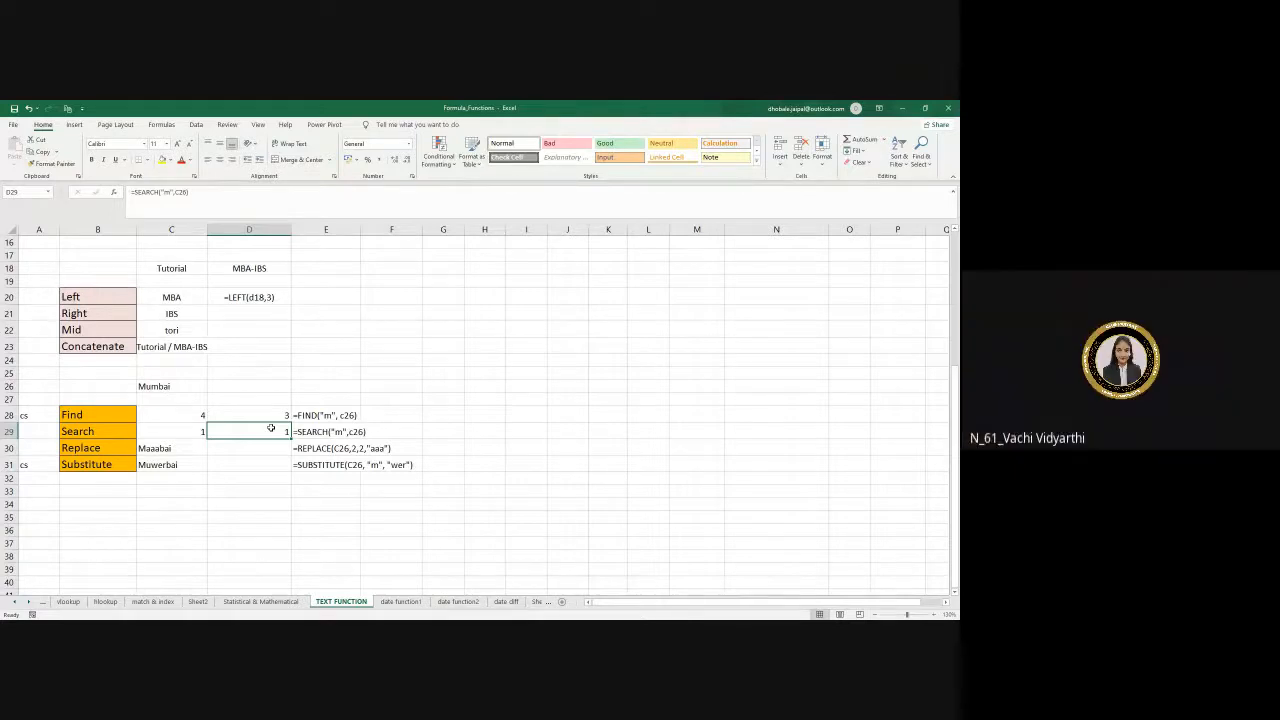
click(82, 450)
click(86, 464)
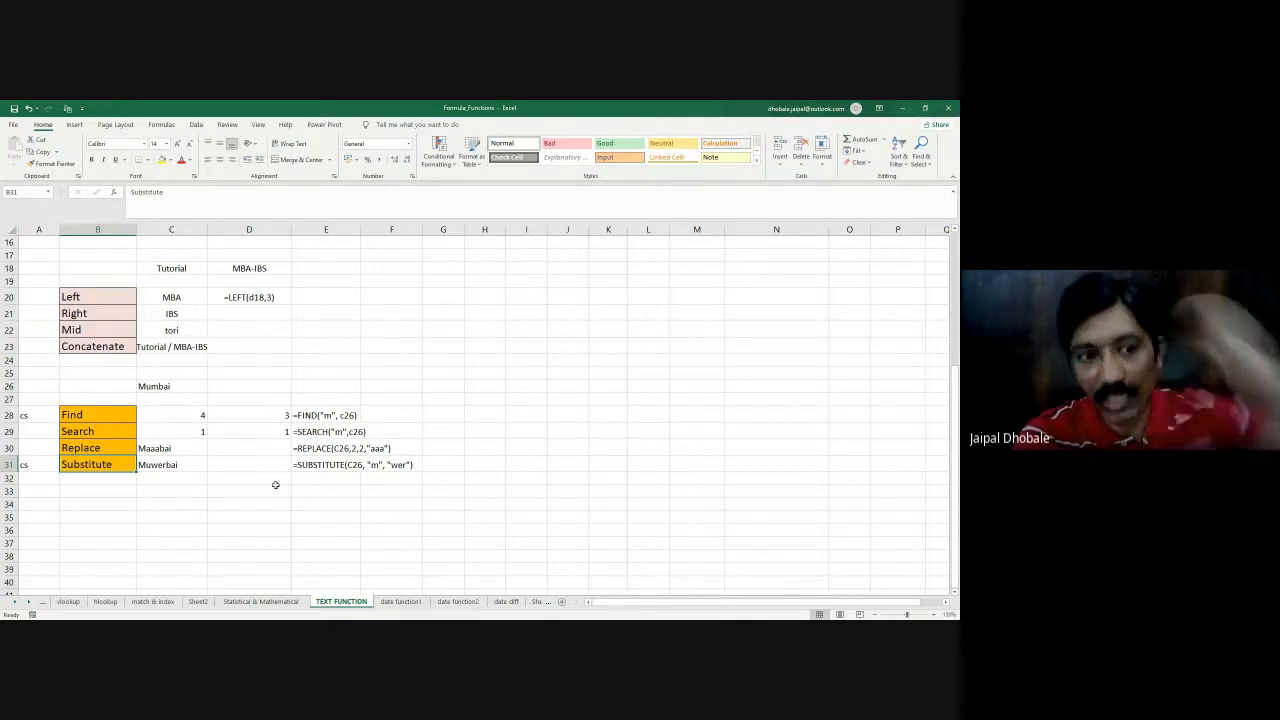
- Write a REPLACE formula in D30 that swaps two characters of C26, starting at position 2, with "aaa"
click(240, 447)
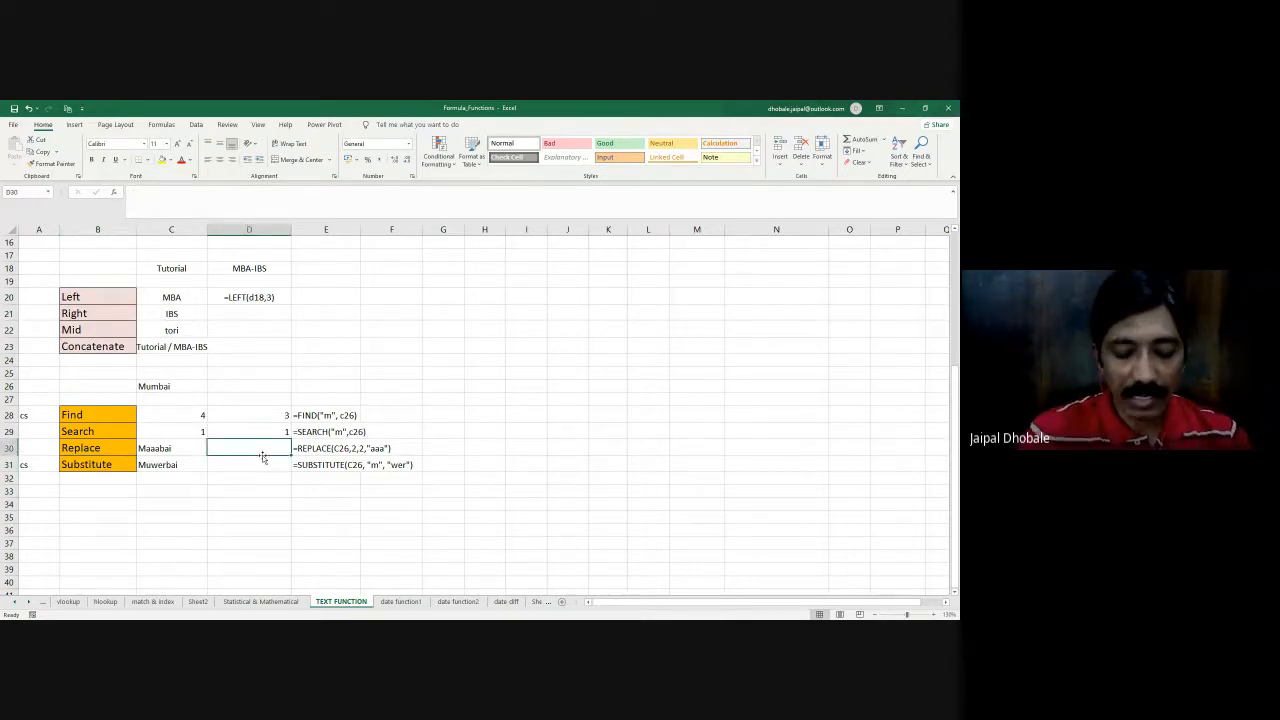
text(=re)
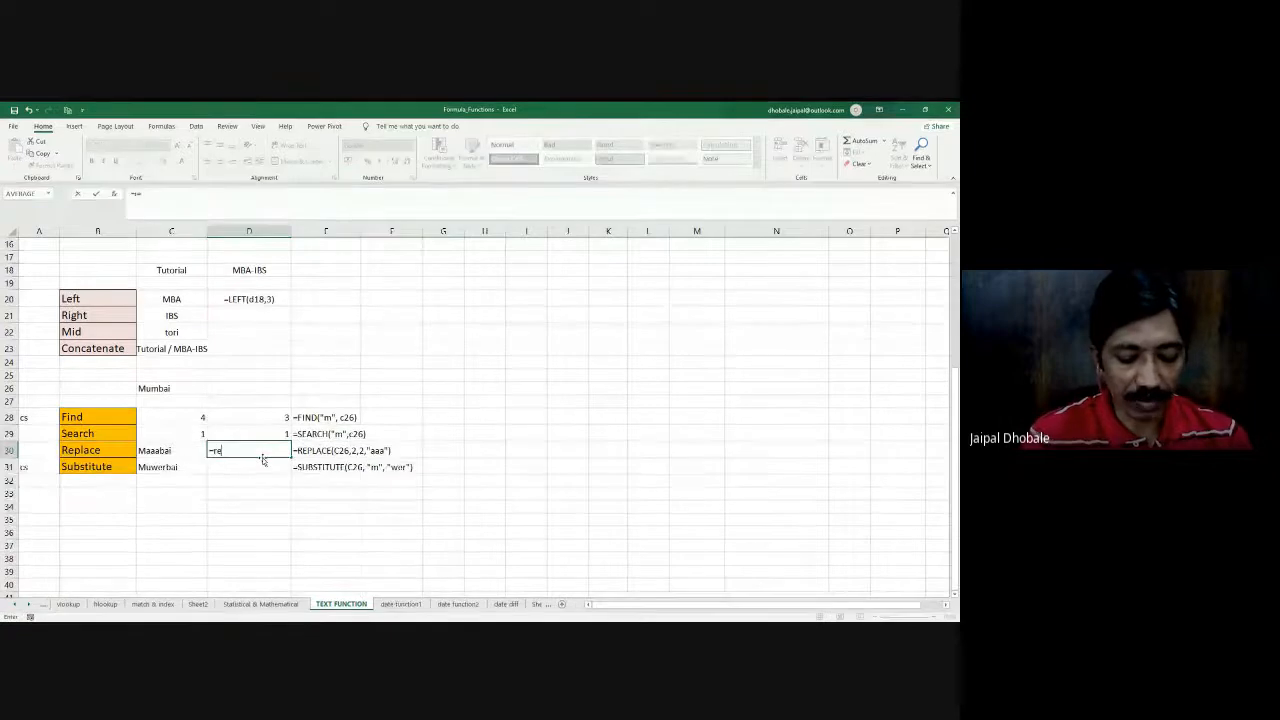
text(plac)
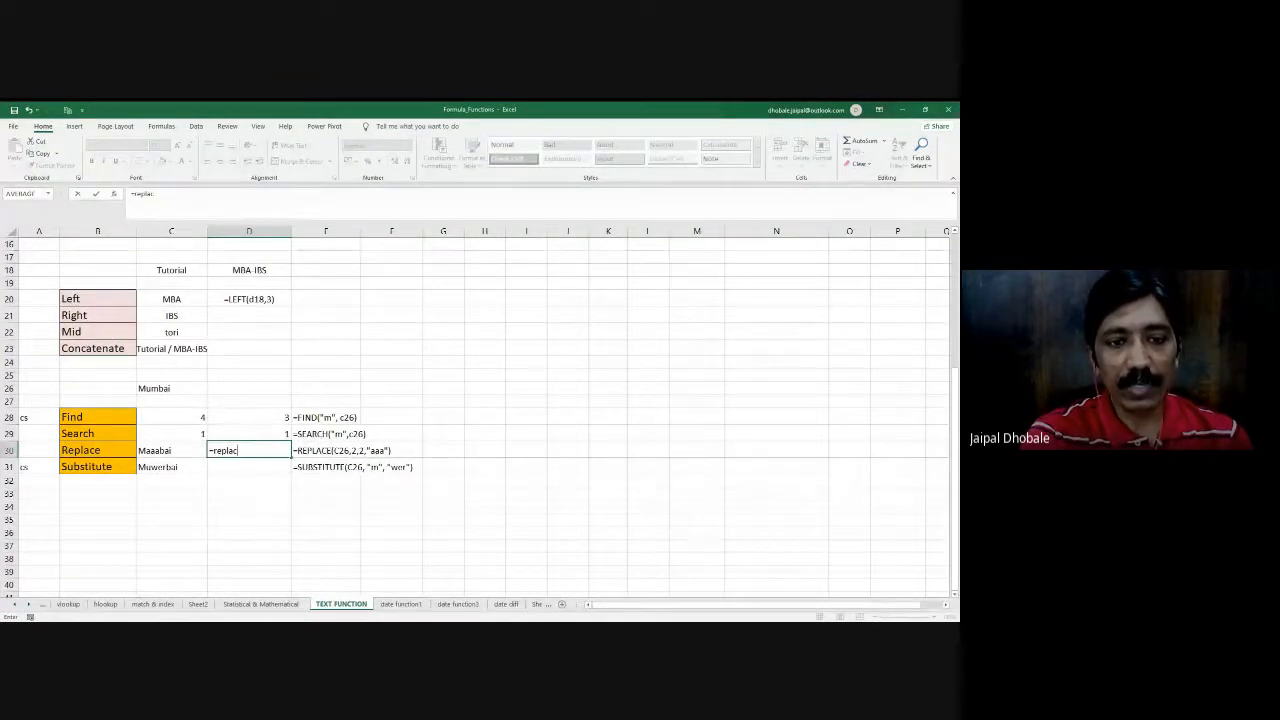
key(Tab)
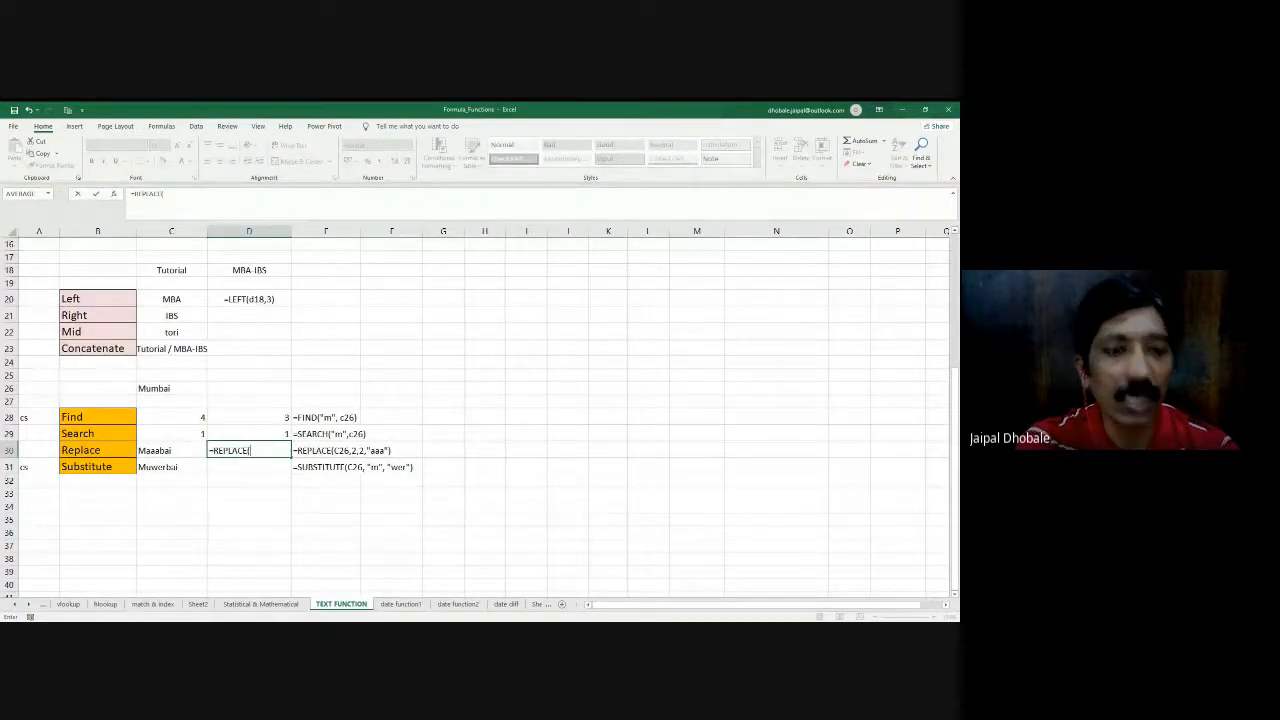
click(174, 388)
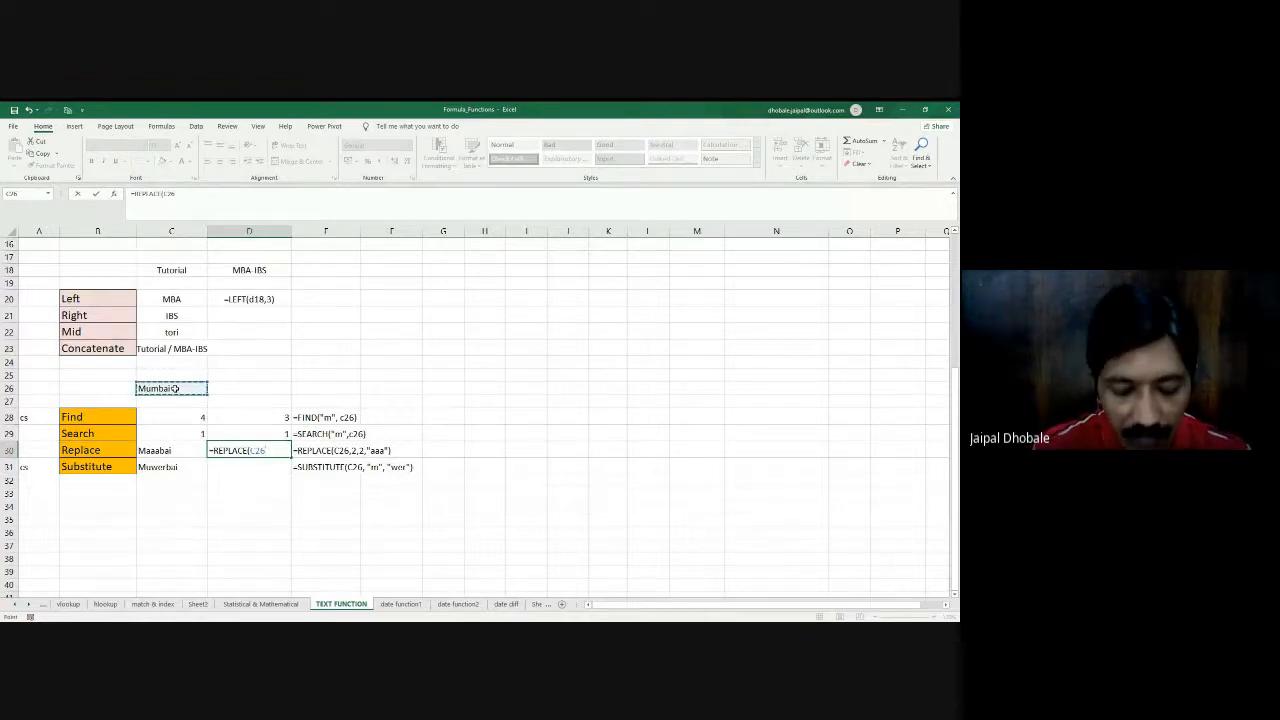
text(,)
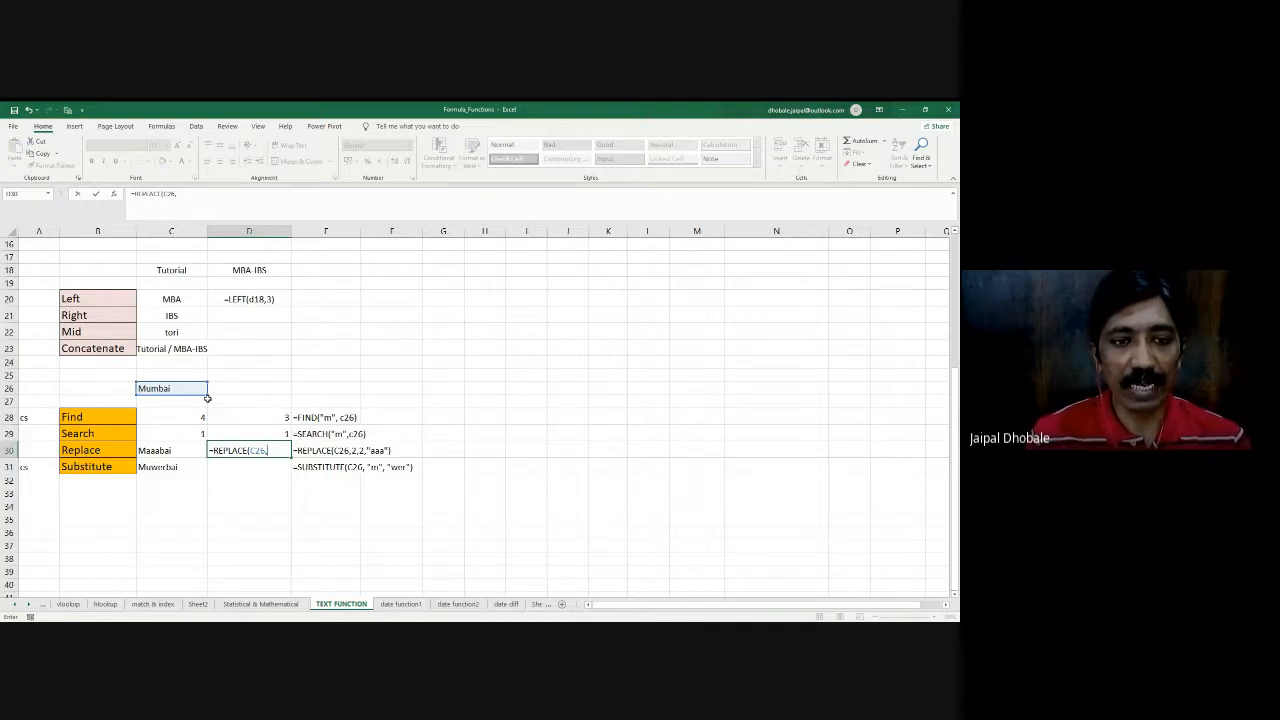
text(2)
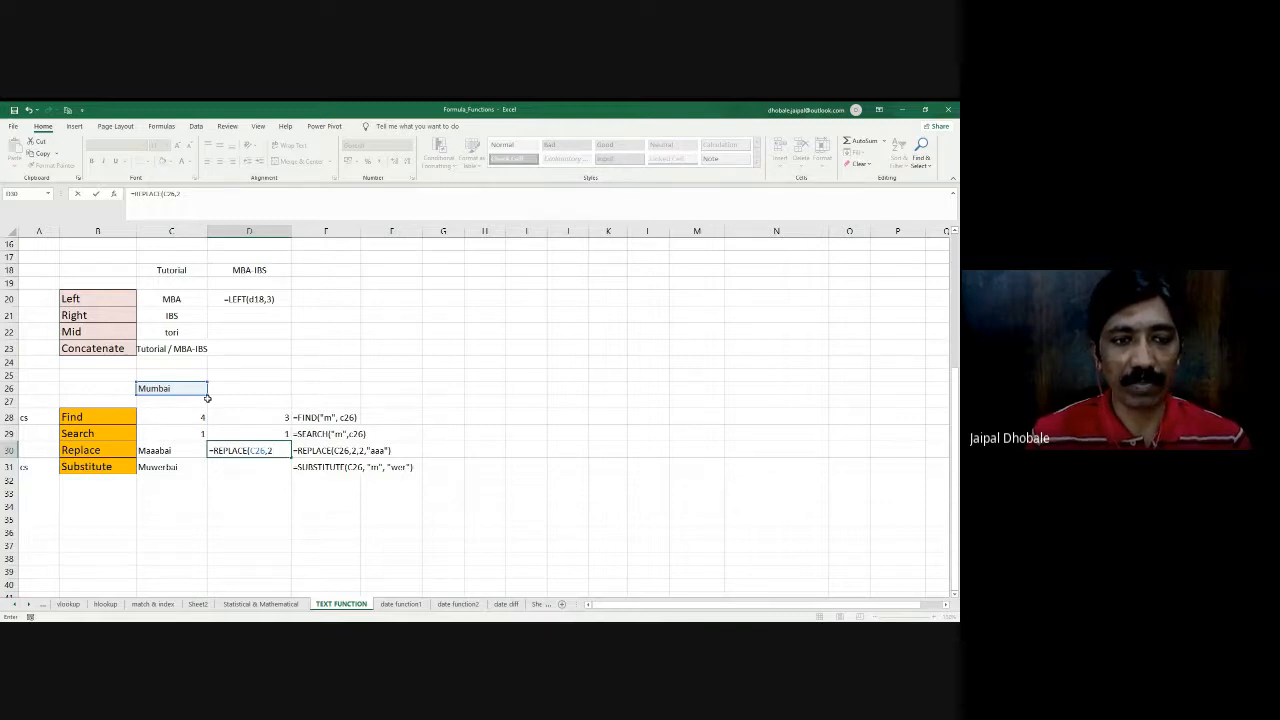
text(,)
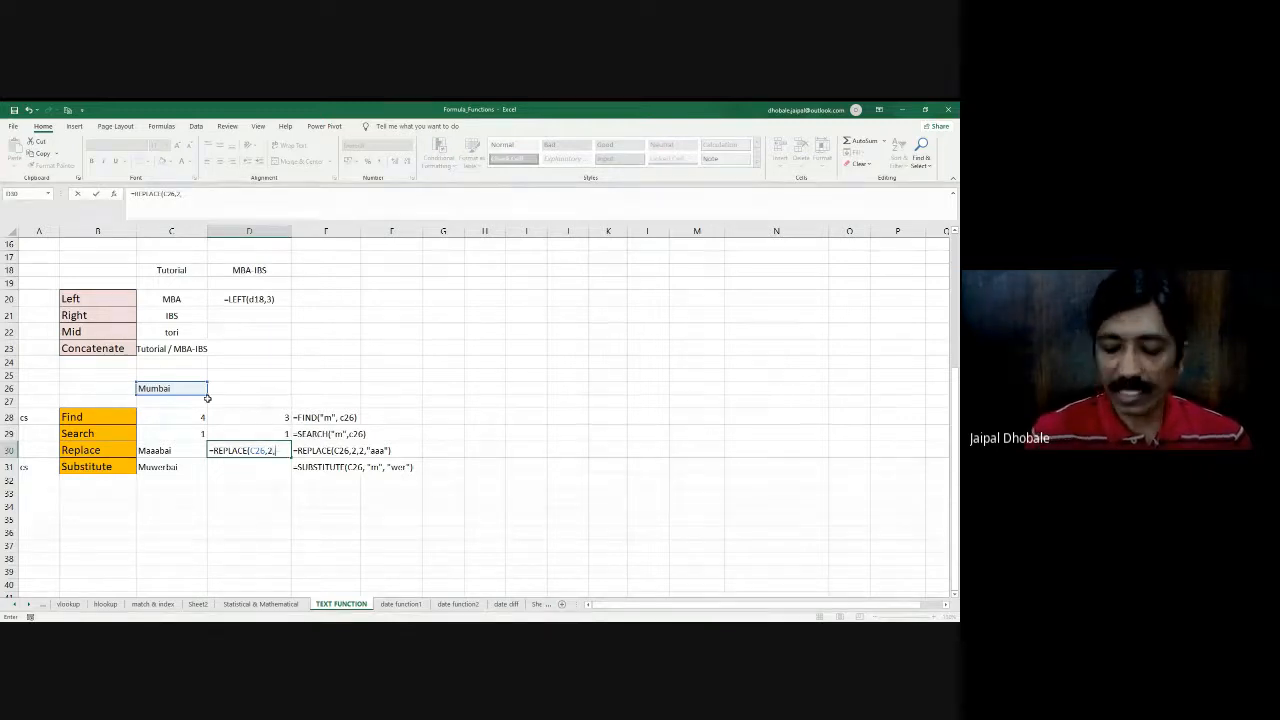
text(2)
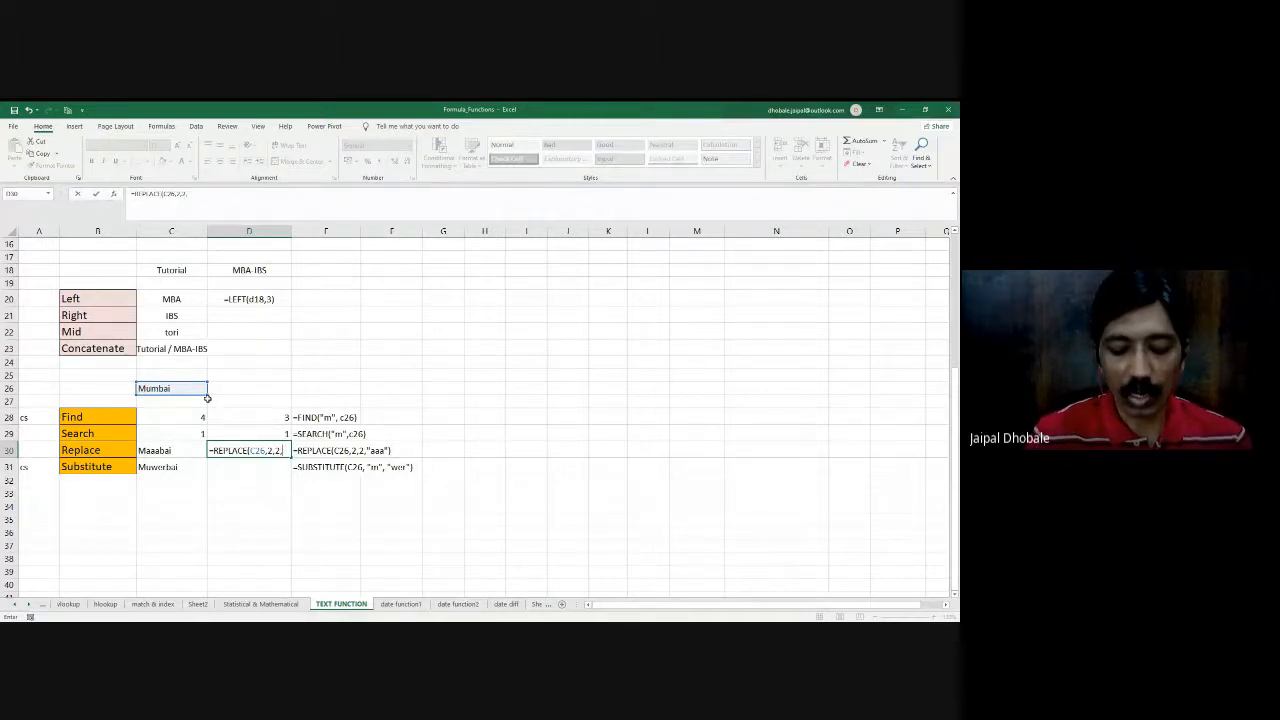
text(, ")
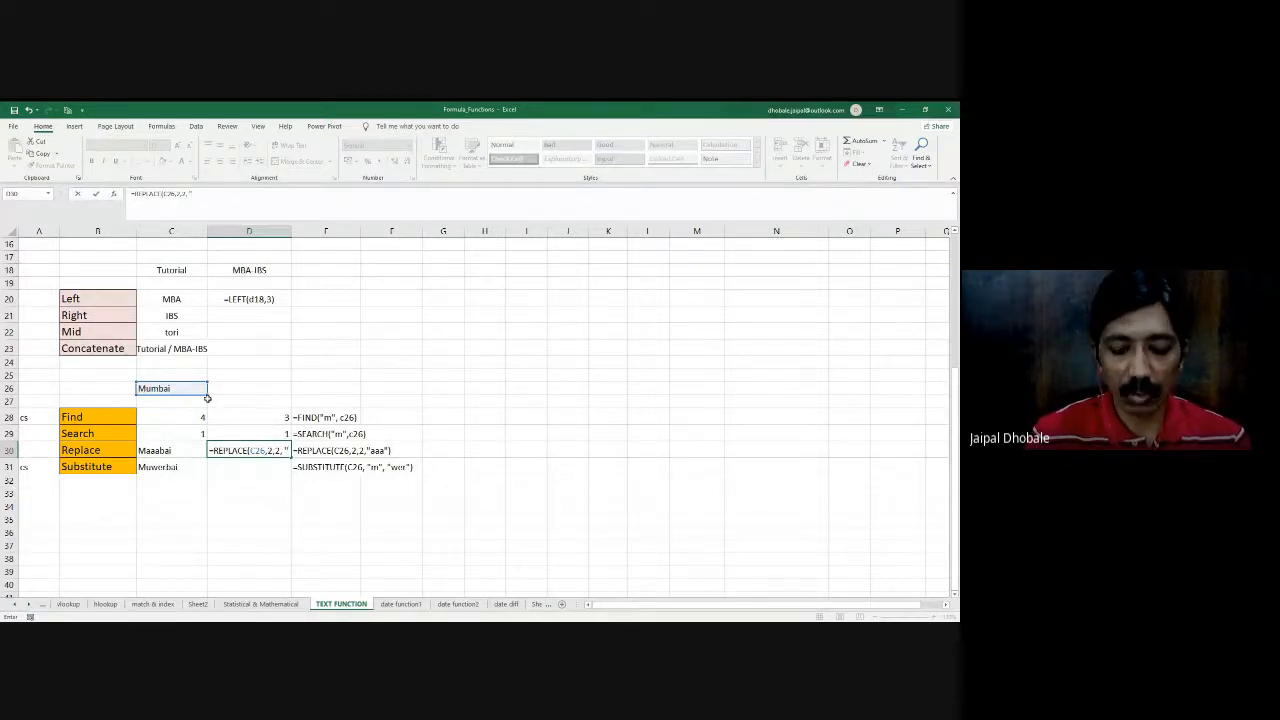
text(aaa"))
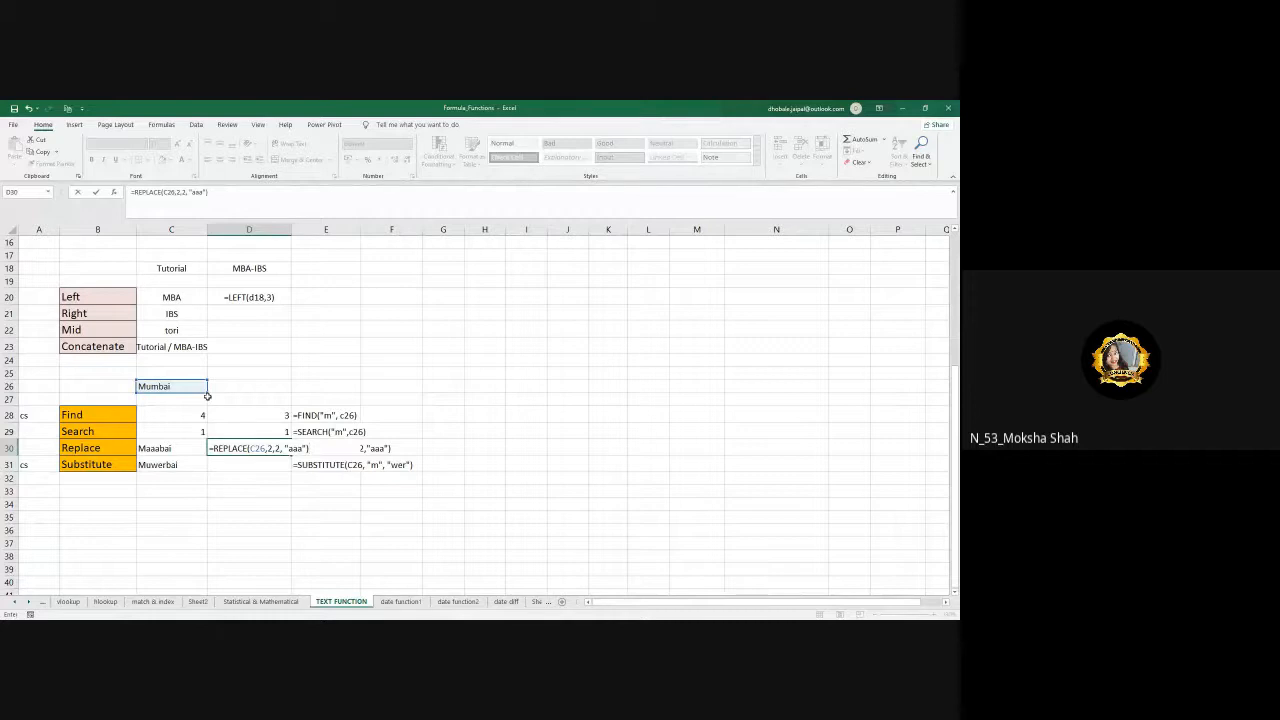
- Change D30's REPLACE formula to swap three characters with "aaaa", giving =REPLACE(C26, 2,3, "aaaa")
key(BackSpace)
key(BackSpace)
key(BackSpace)
key(BackSpace)
key(BackSpace)
key(BackSpace)
key(BackSpace)
key(BackSpace)
key(BackSpace)
key(BackSpace)
key(BackSpace)
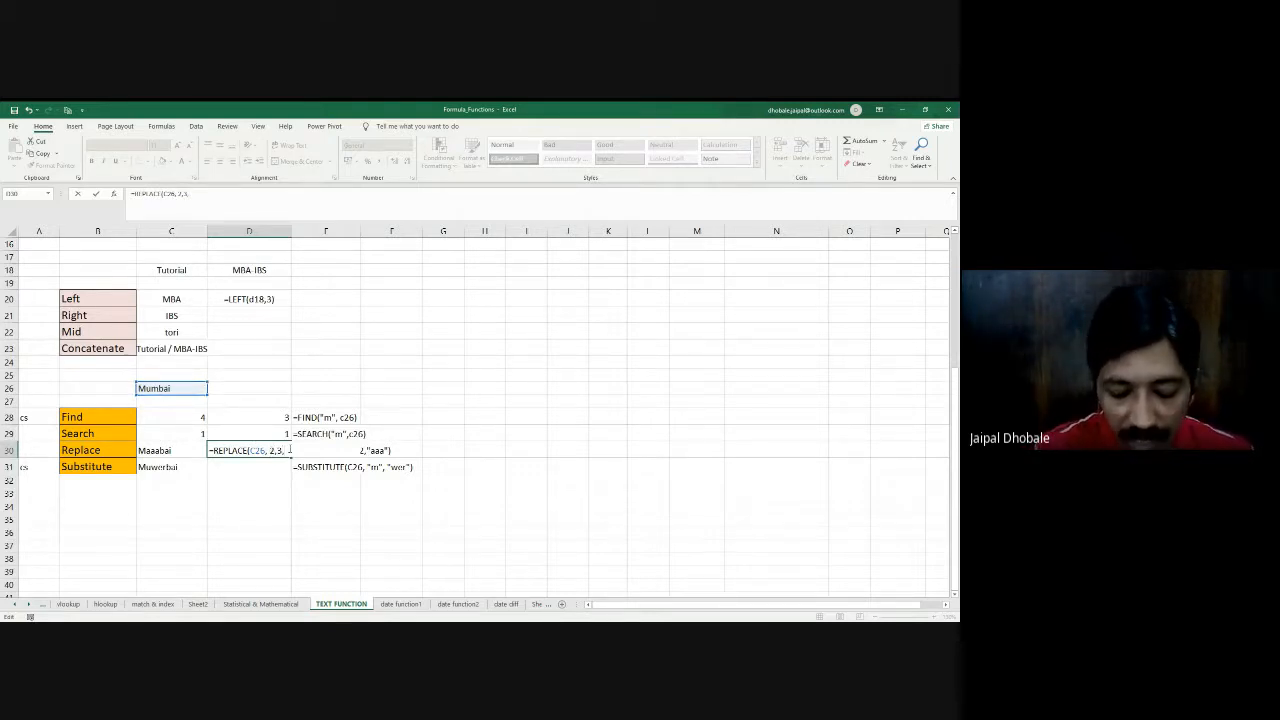
text(aaa)
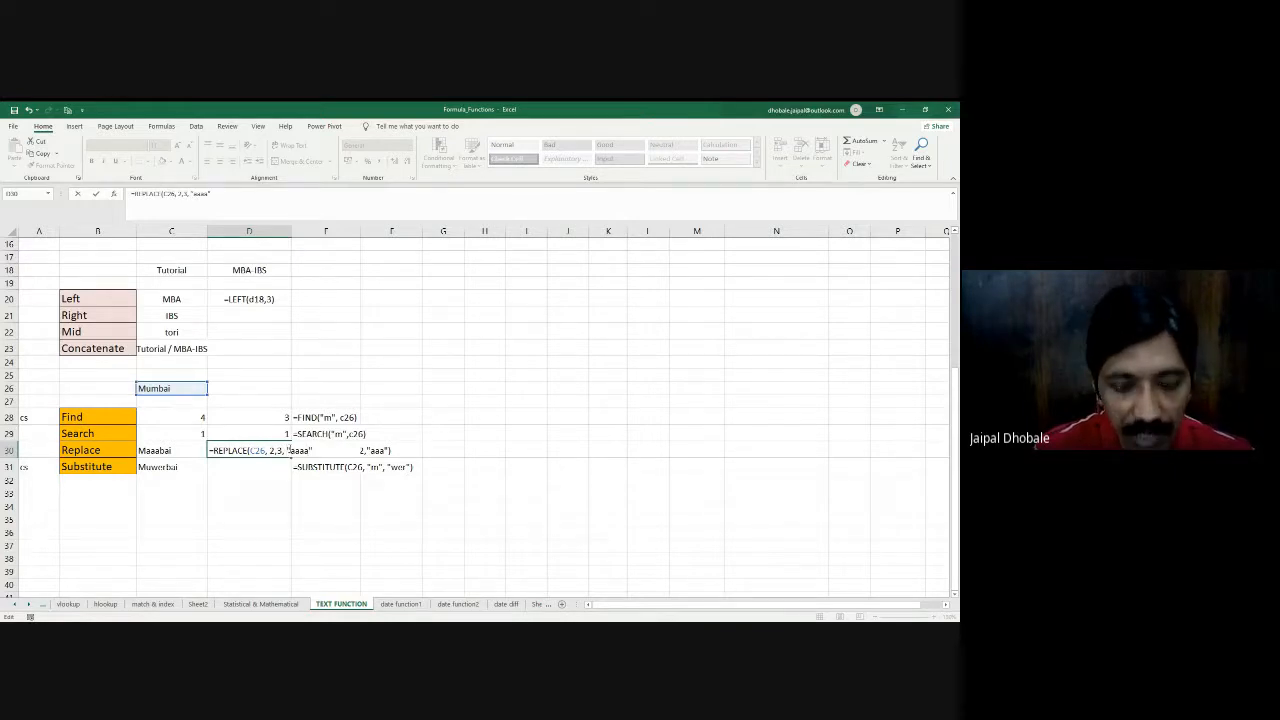
text(a"))
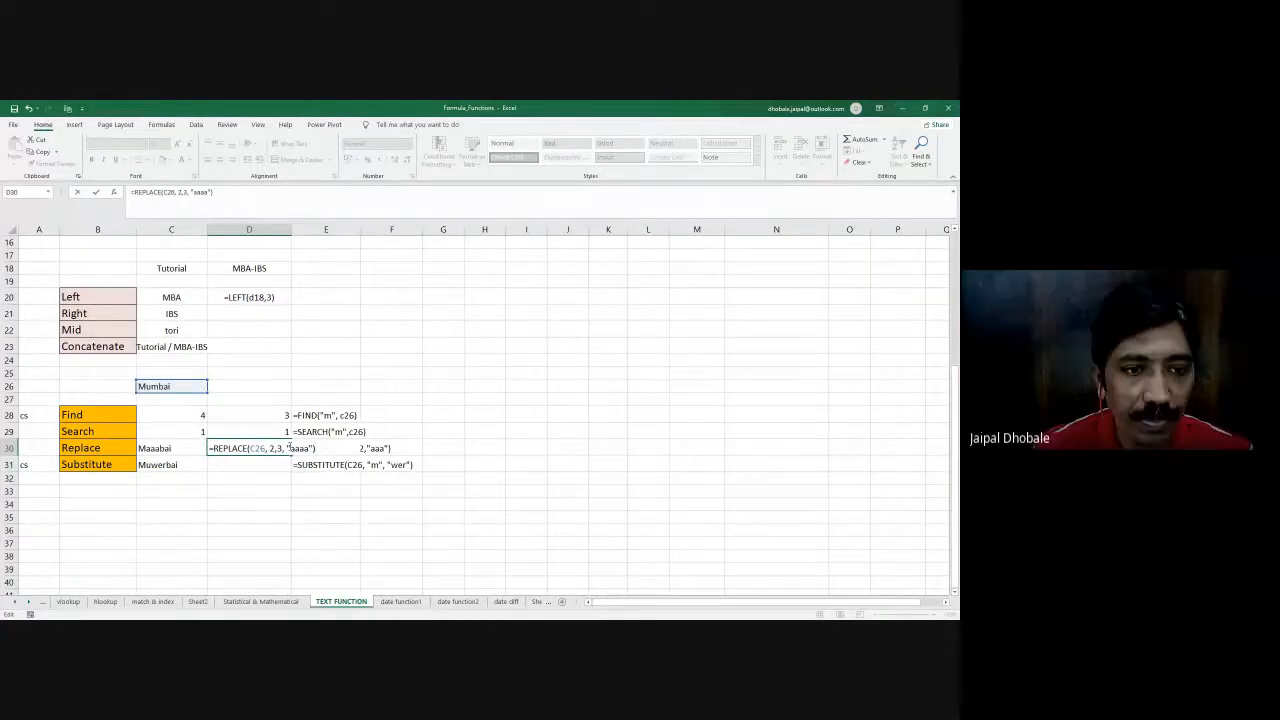
key(Return)
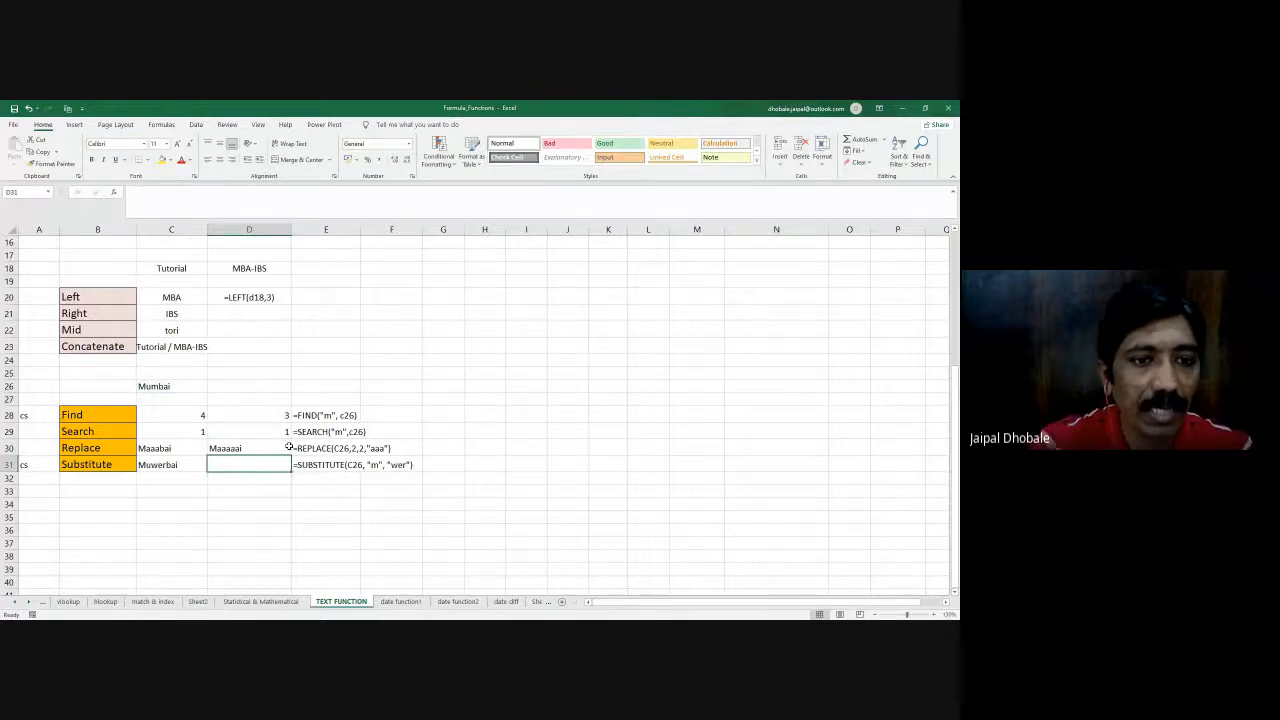
- Highlight within the word in C26 the characters that D30's REPLACE formula swaps, starting from the second letter
double_click(145, 386)
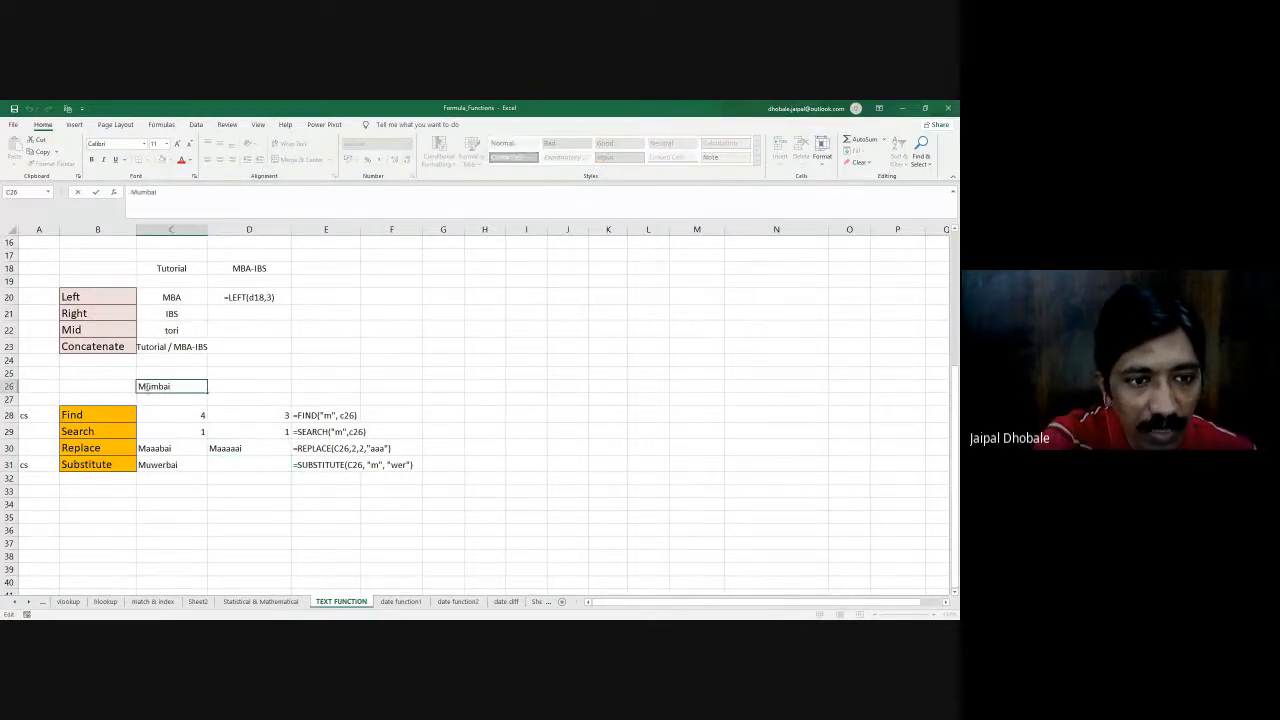
drag(147, 386, 158, 386)
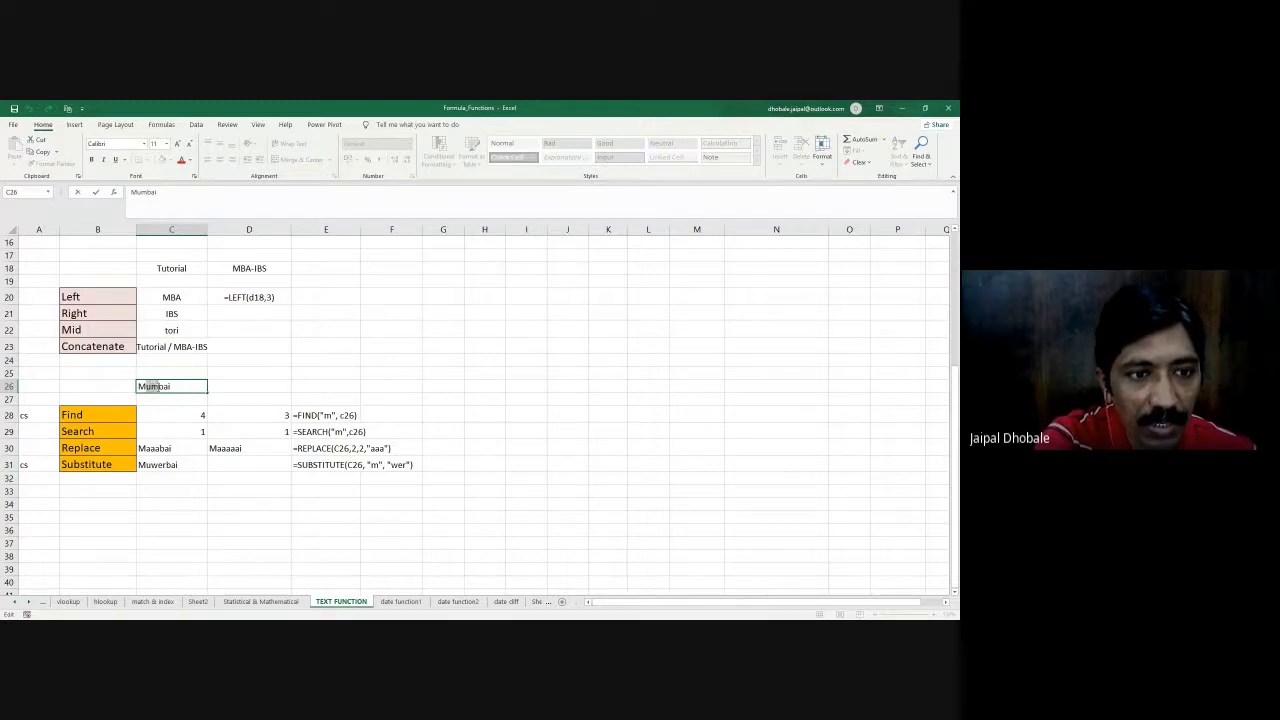
click(147, 386)
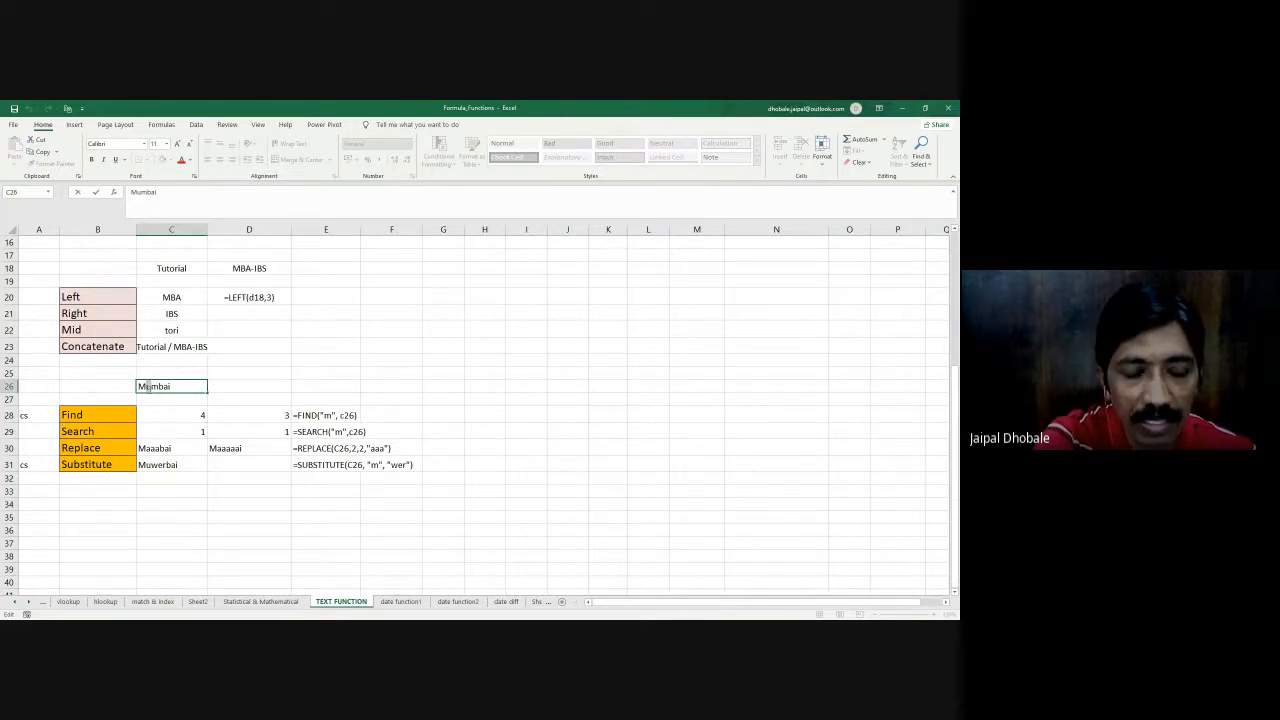
drag(147, 386, 158, 386)
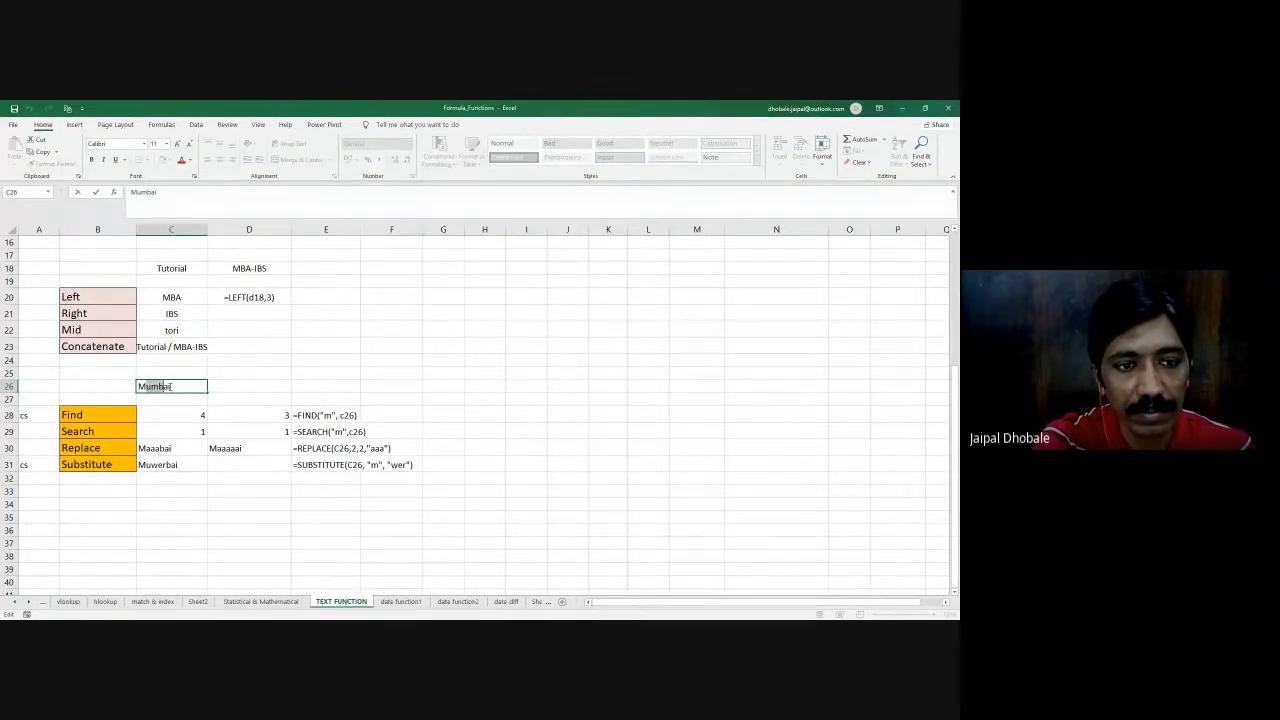
- Enter =SUBSTITUTE(C26,"m","wer") in D31, accepting the suggested correction of the missing closing quote
click(228, 465)
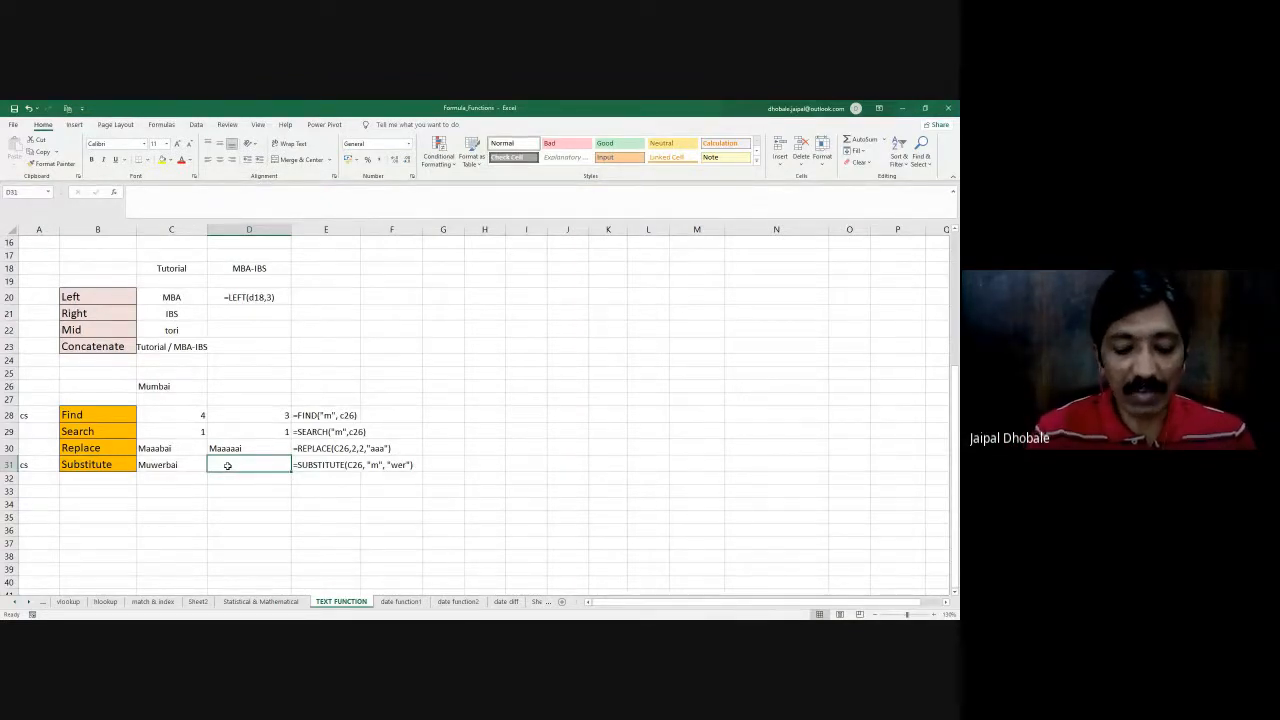
text(=)
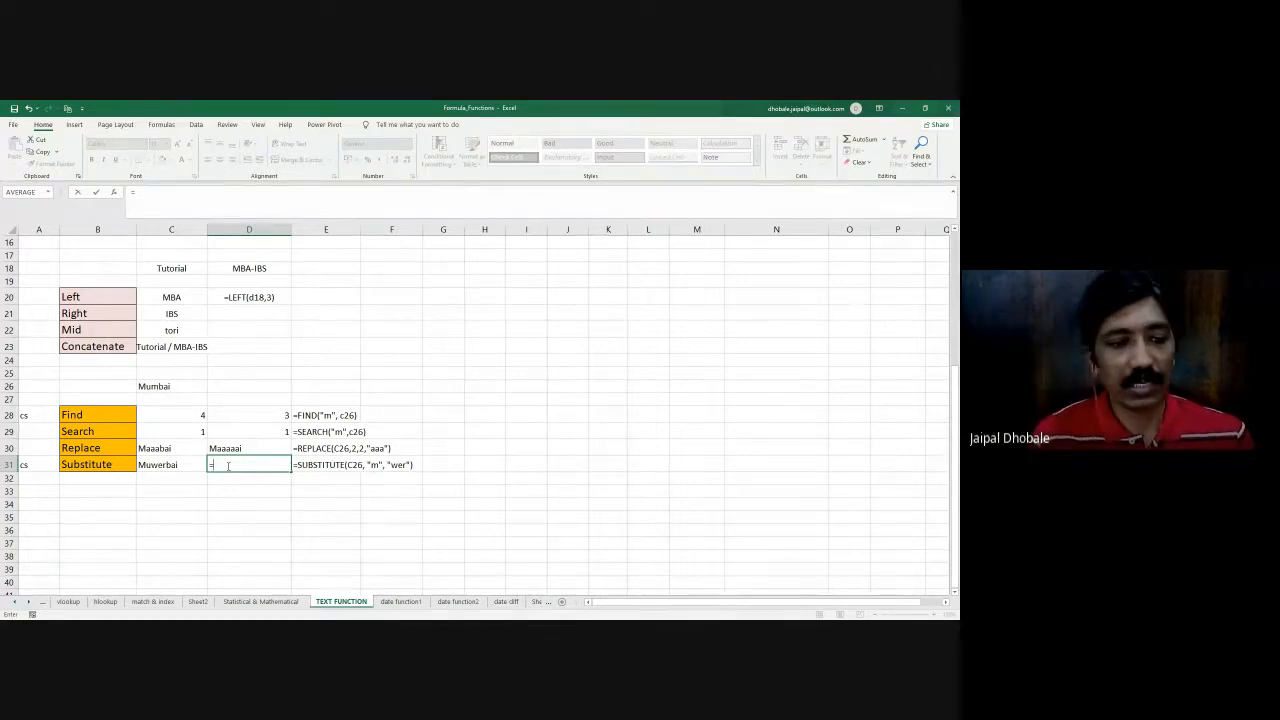
text(sub)
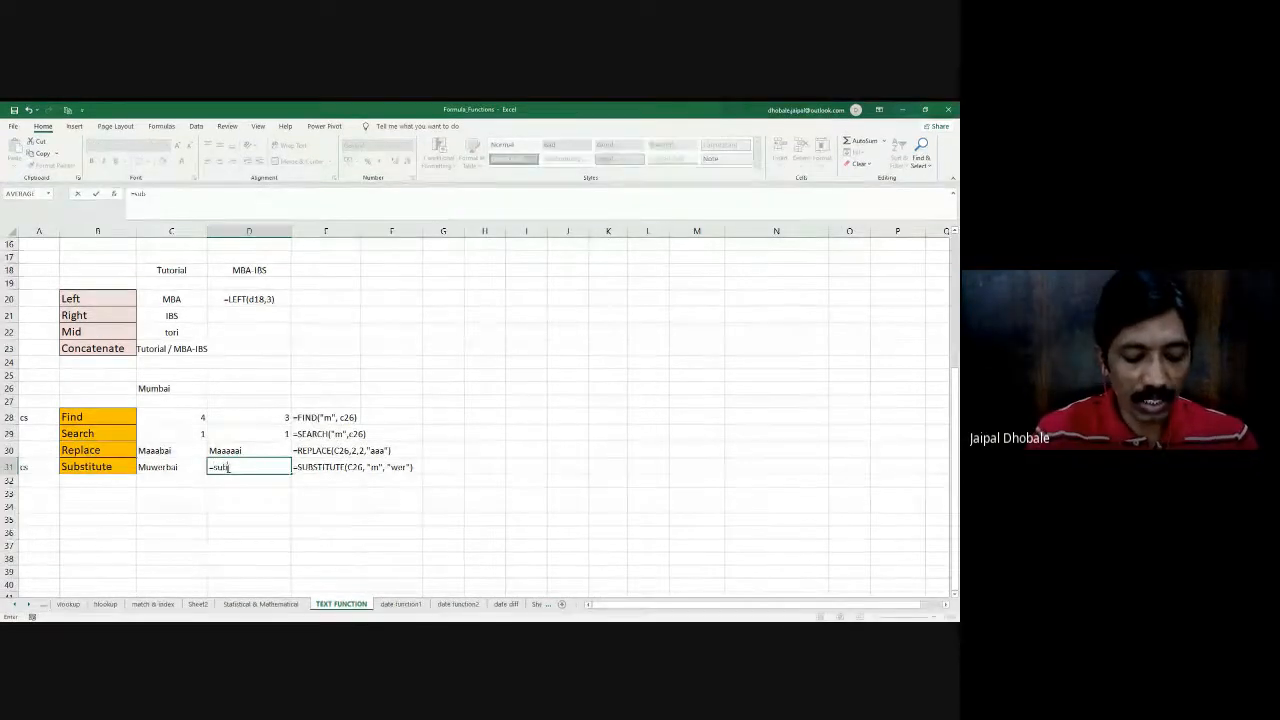
key(Tab)
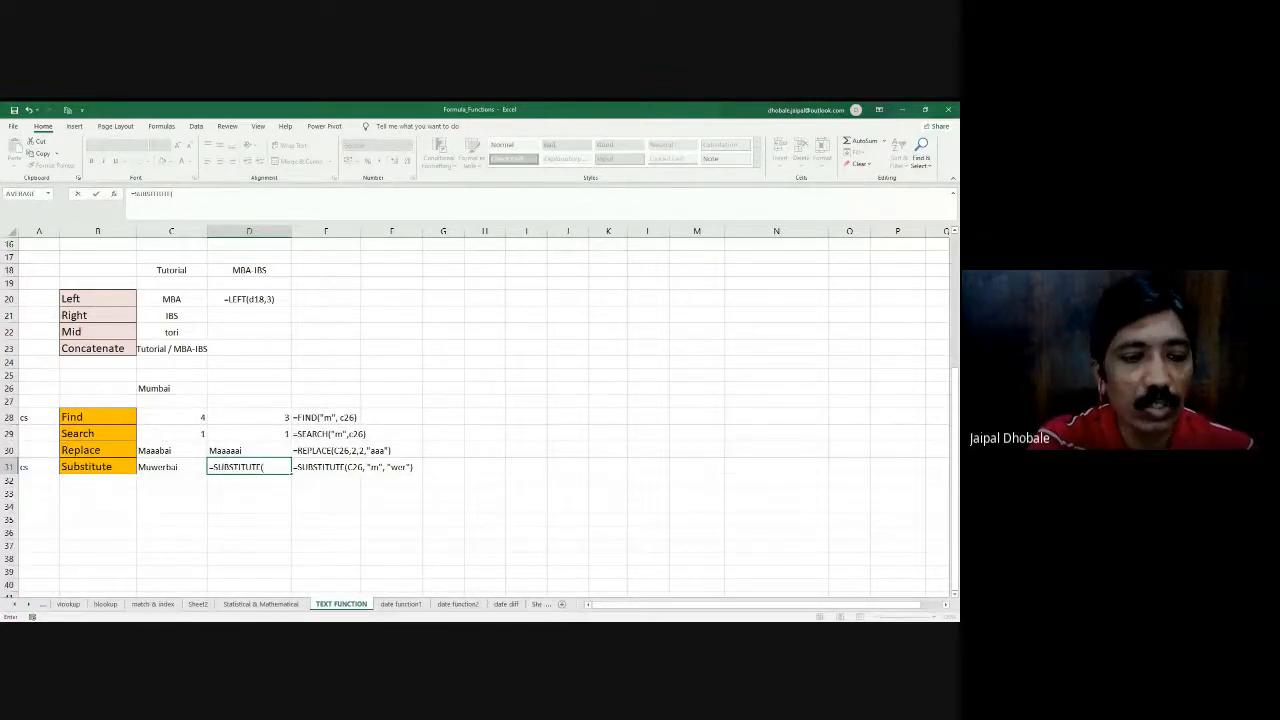
click(172, 388)
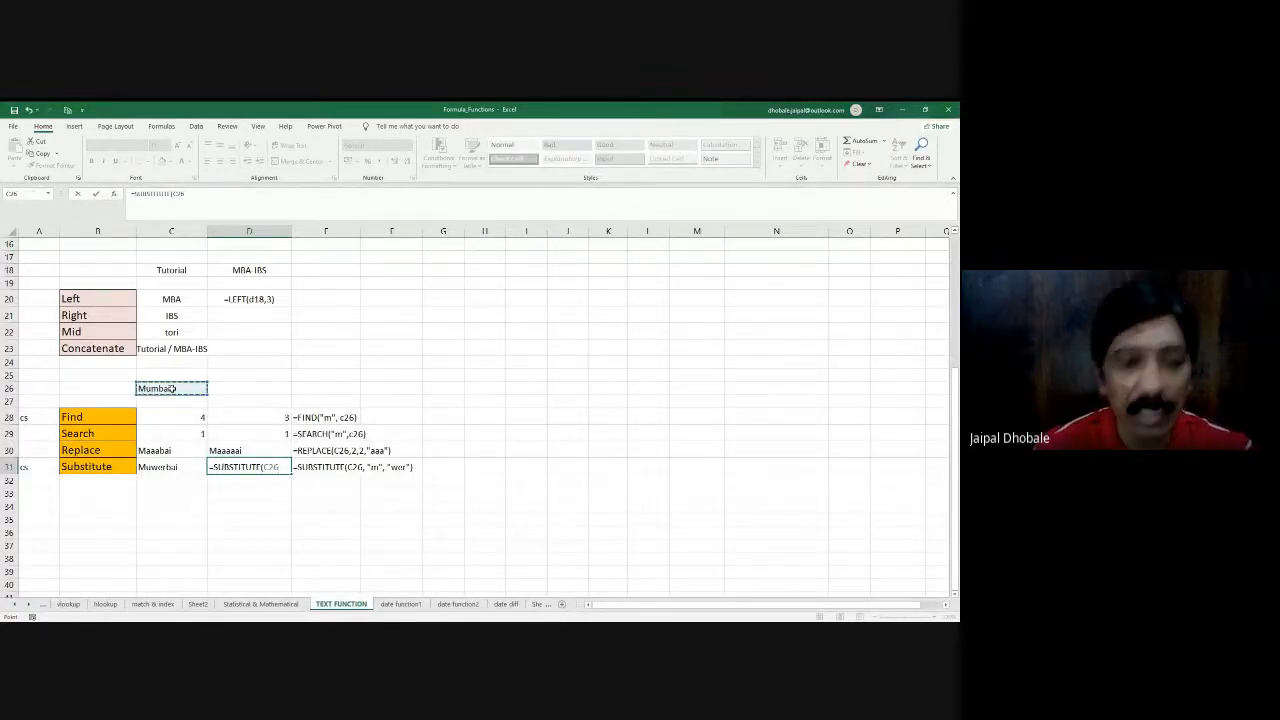
text(,)
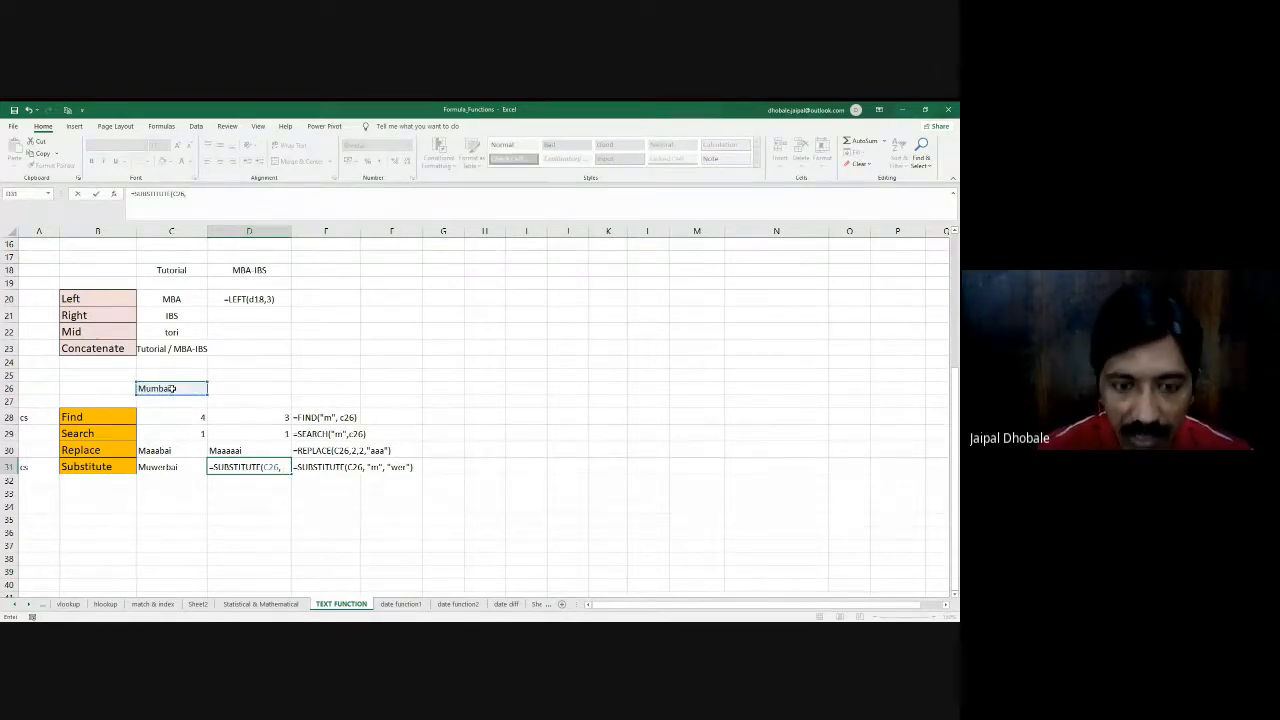
text("m")
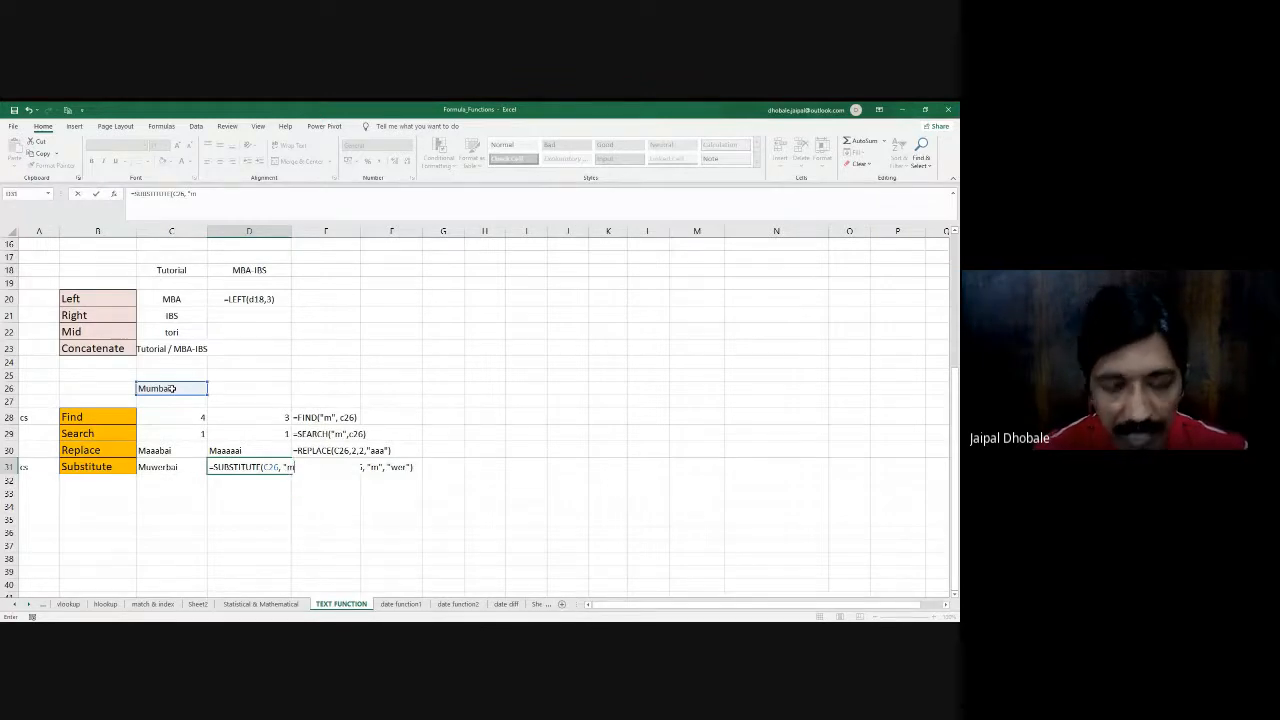
text(,)
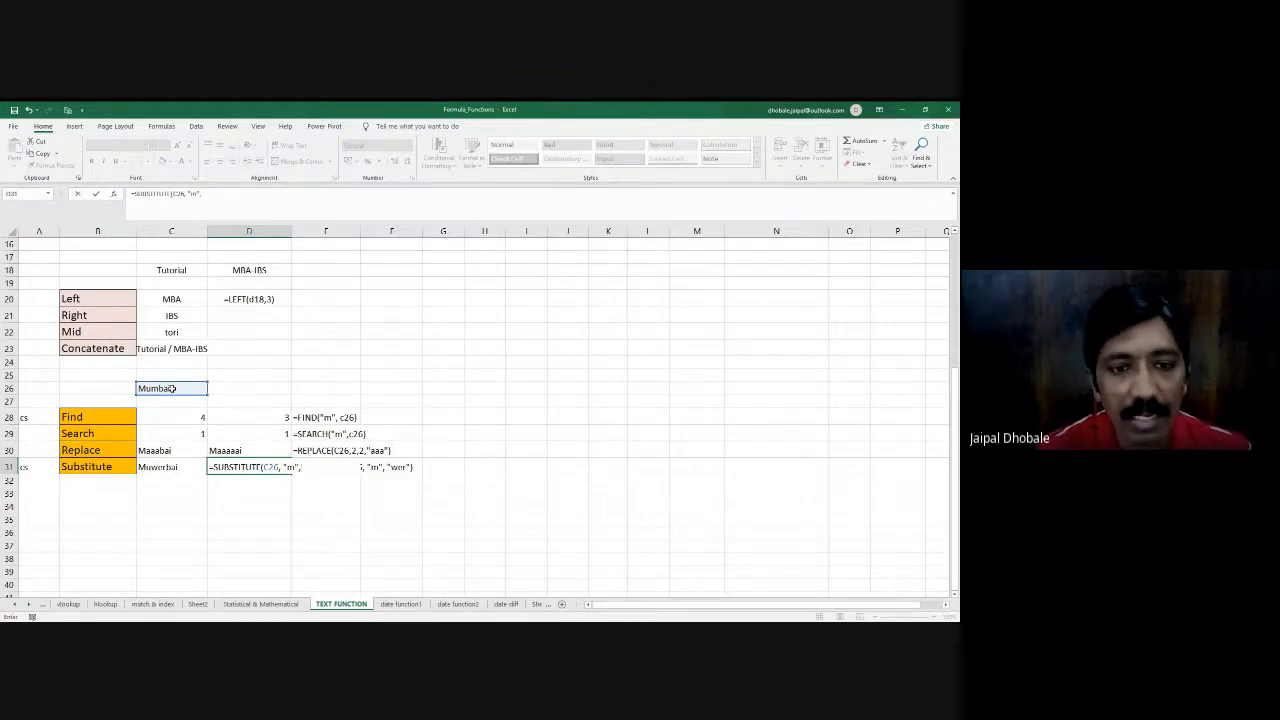
text( ")
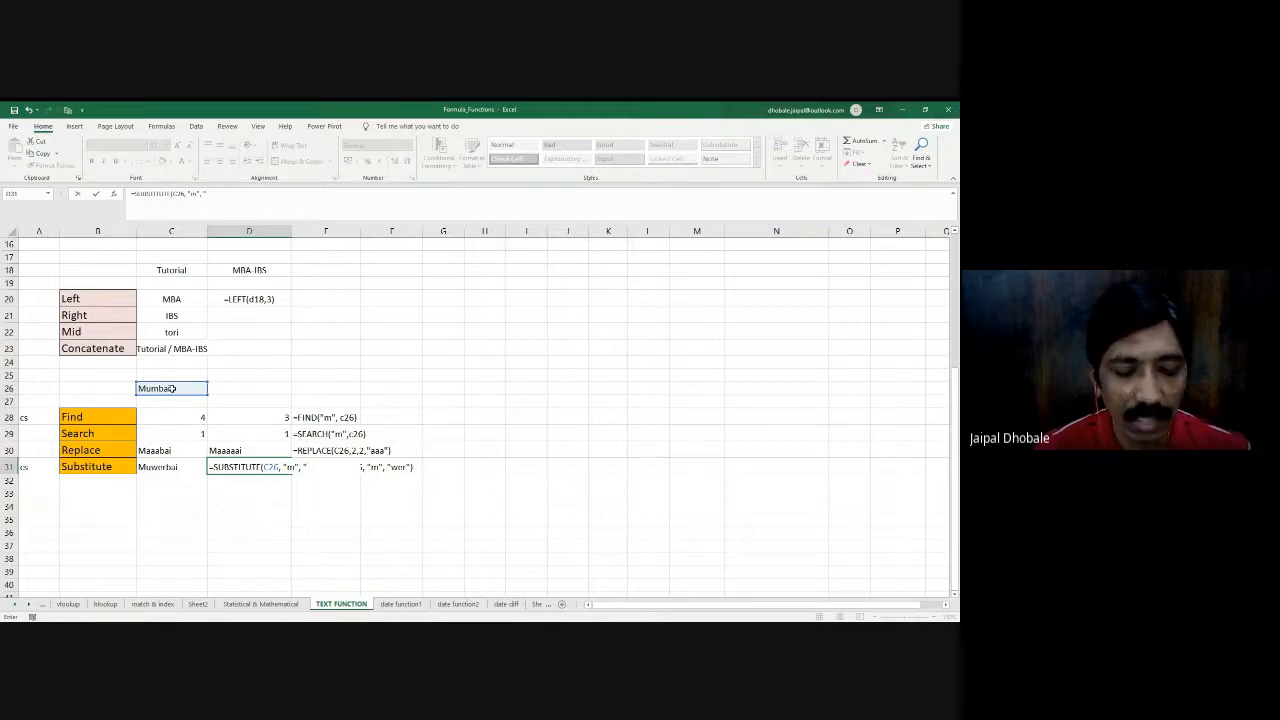
text(wer)
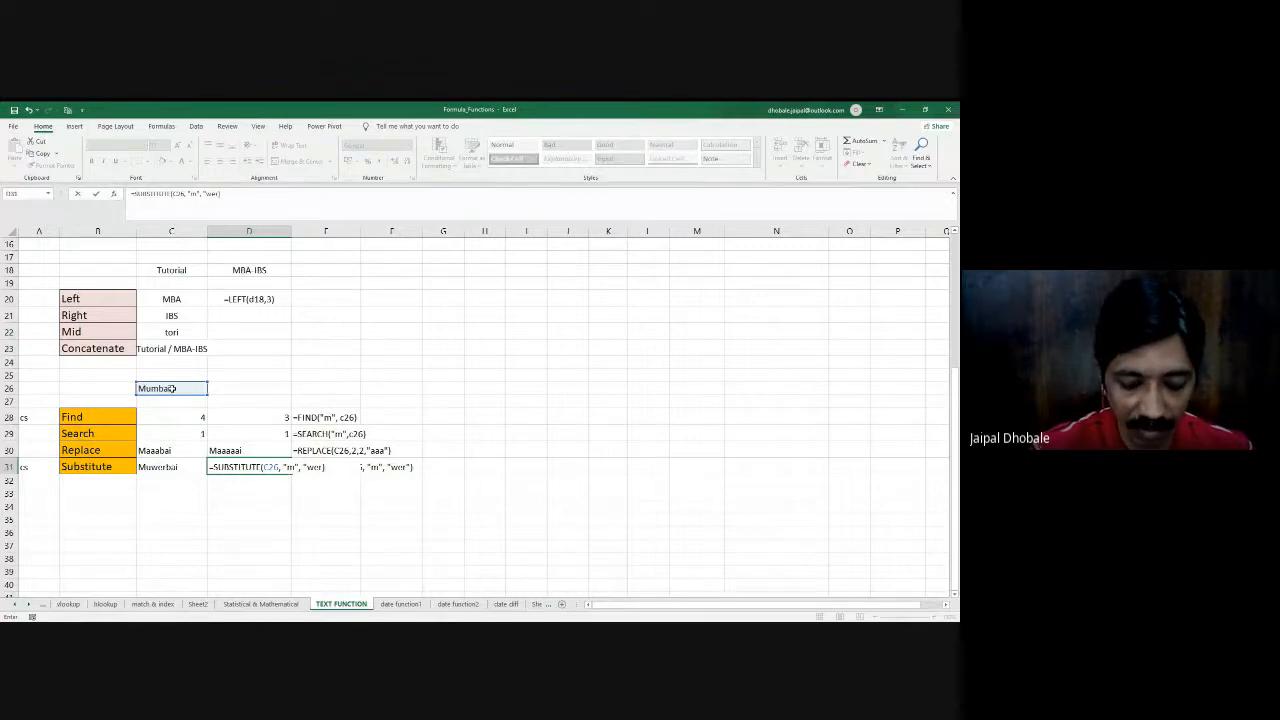
text("))
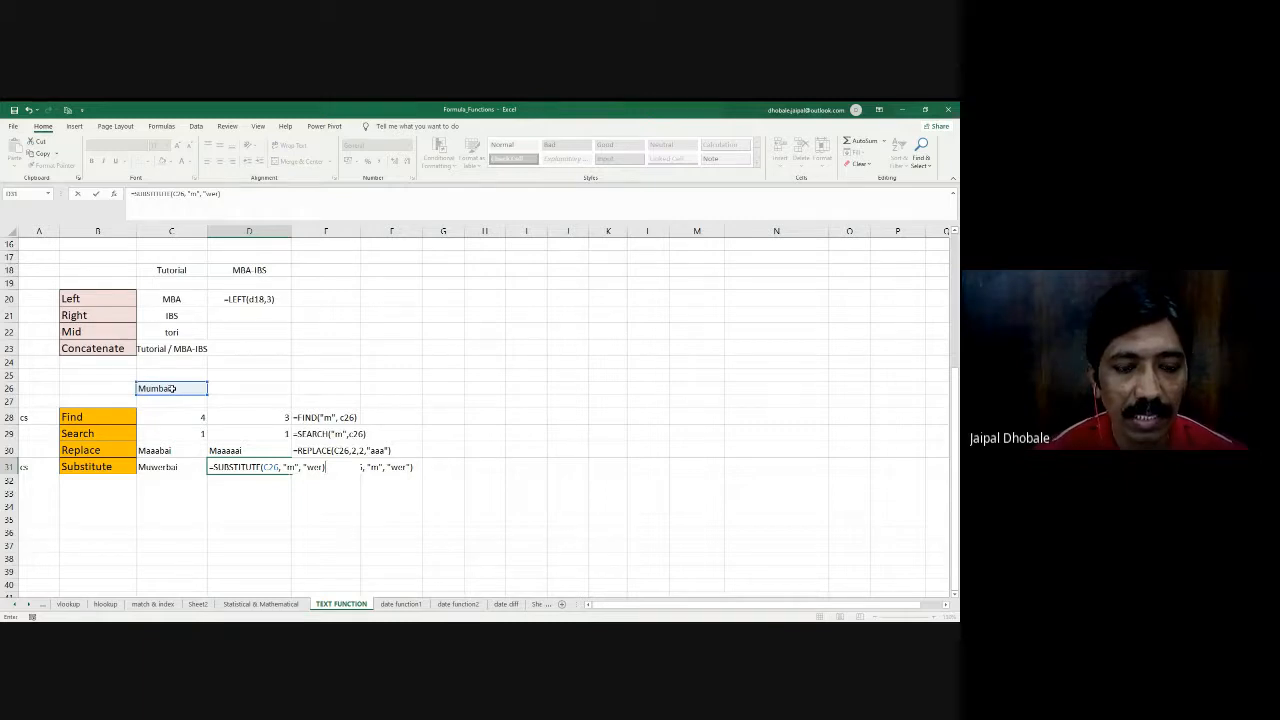
key(Return)
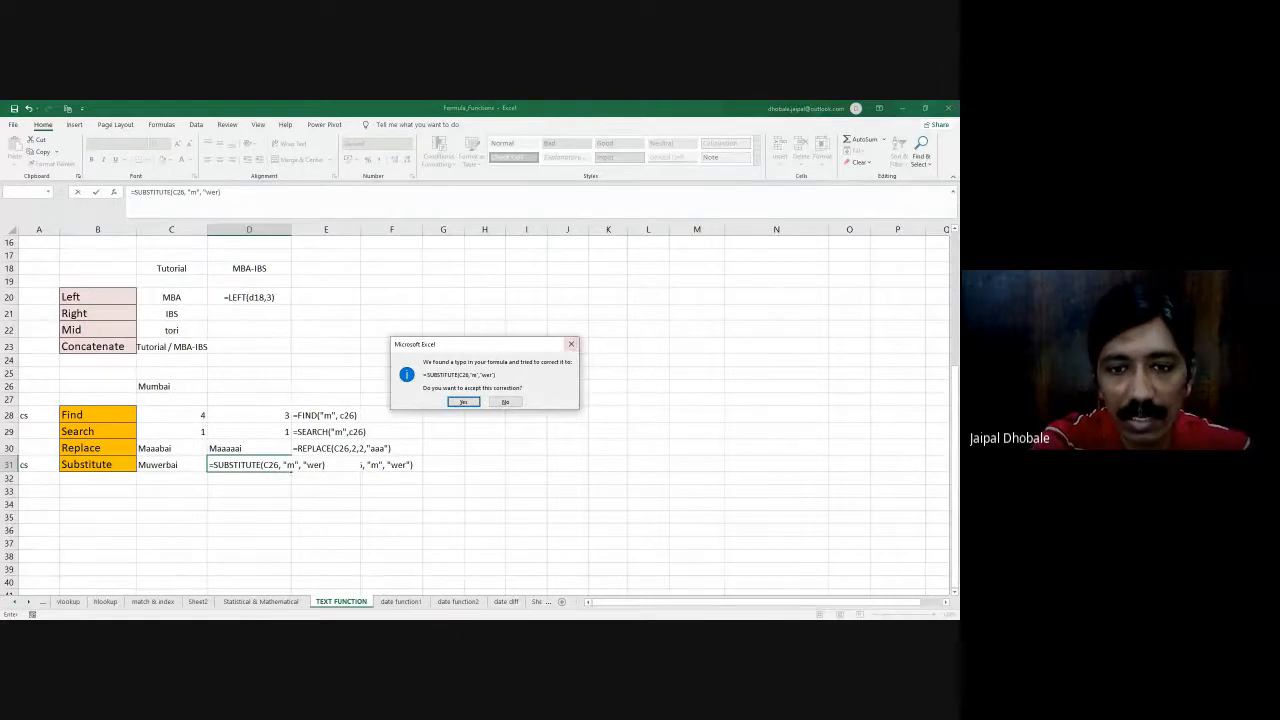
click(463, 401)
click(266, 464)
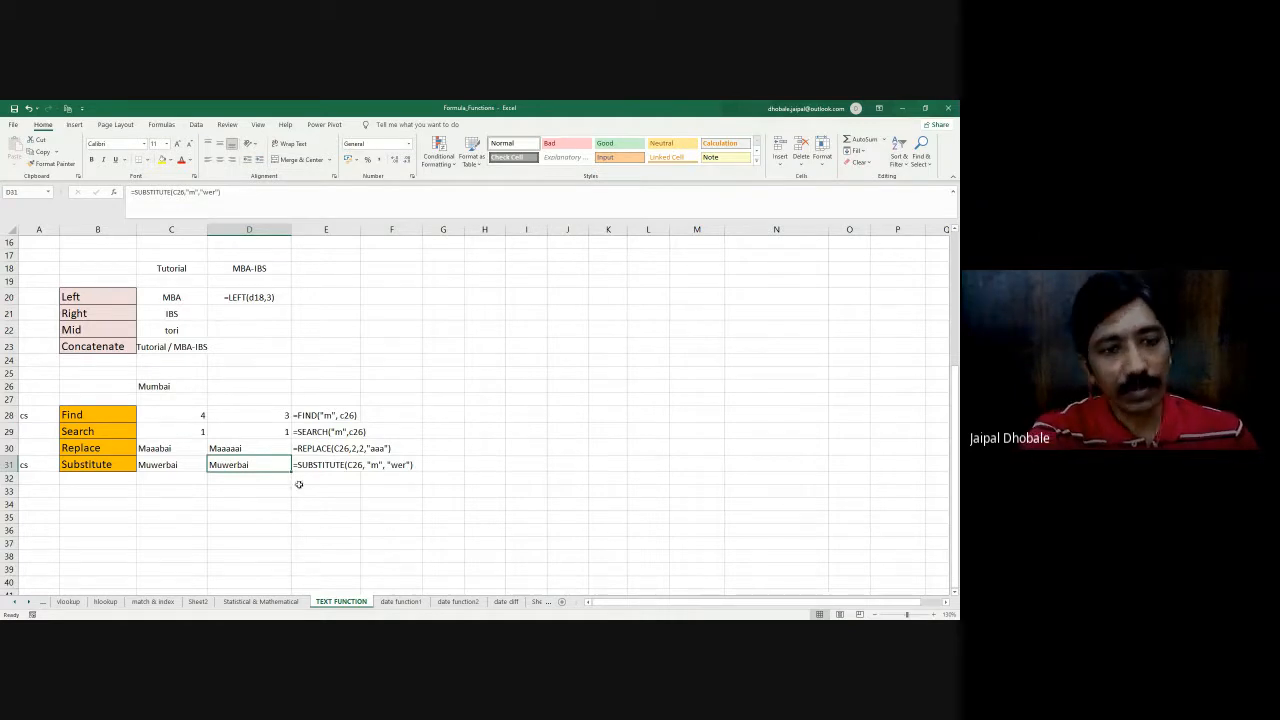
- Go to the roll number, course and name table and select N4, the empty cell beside its first record
scroll(297, 483, up, 5)
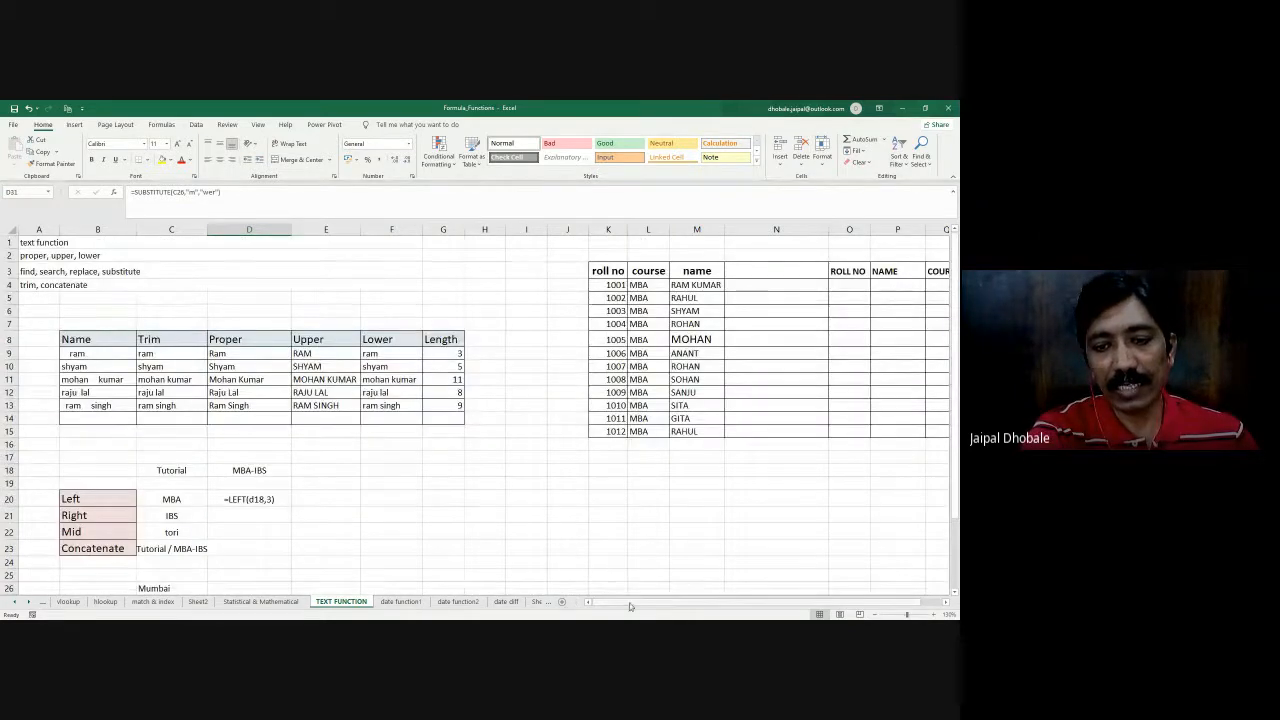
scroll(629, 606, right, 2)
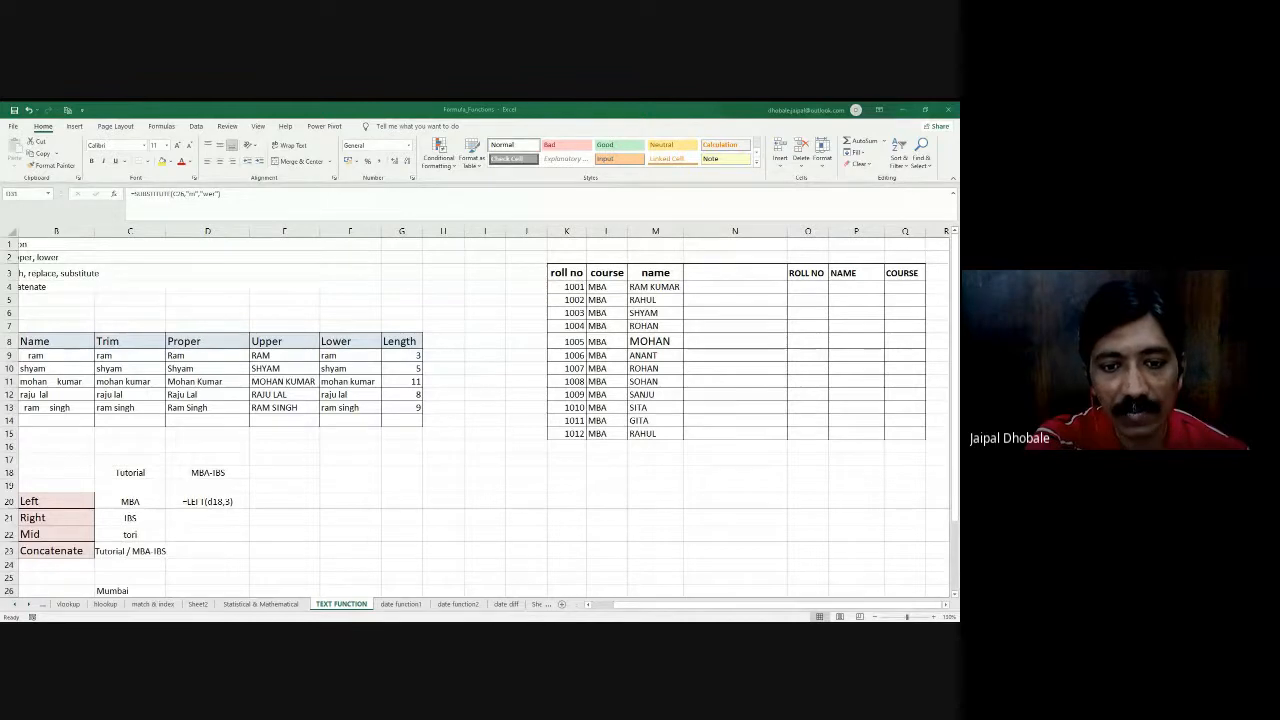
click(726, 287)
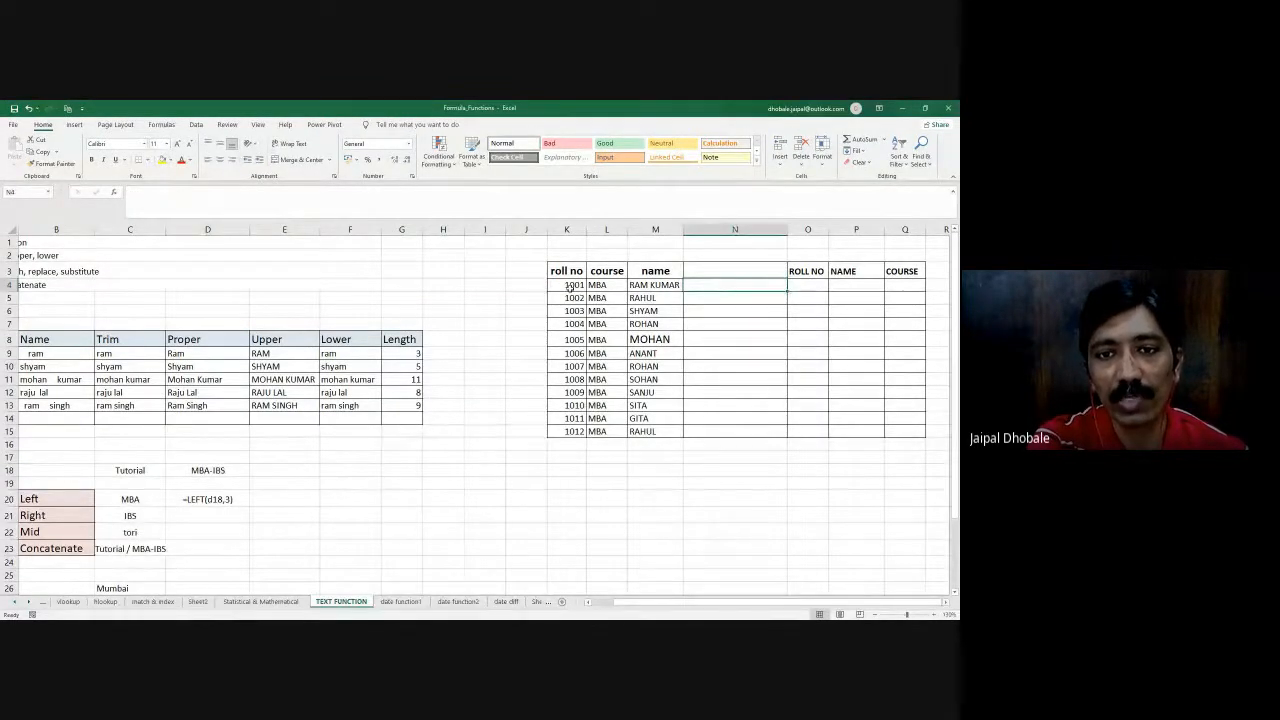
drag(569, 287, 731, 430)
click(698, 284)
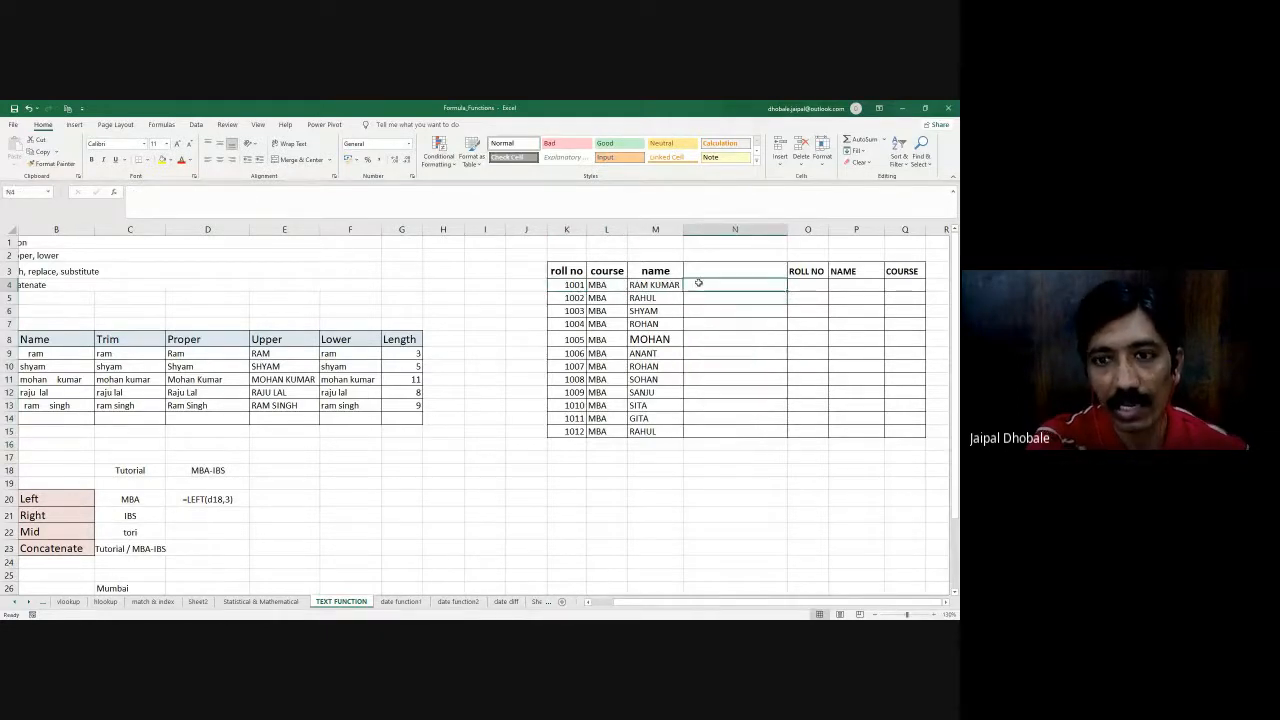
text(=con)
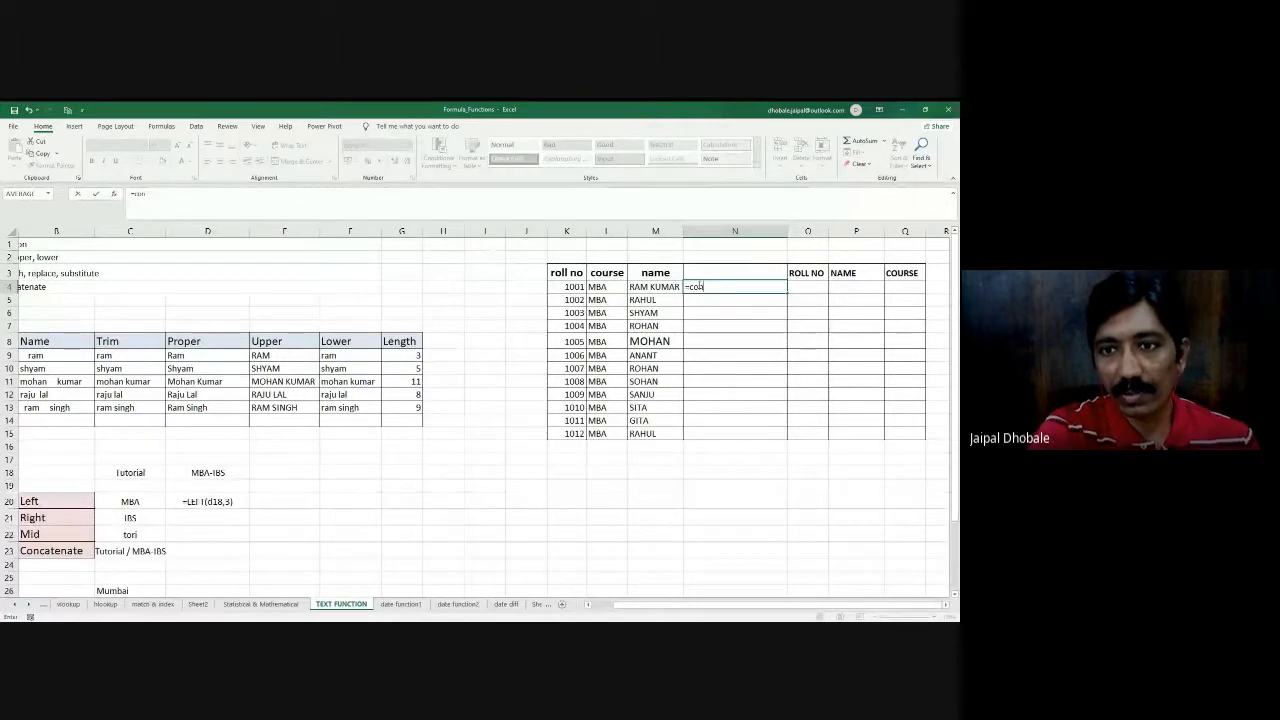
double_click(716, 328)
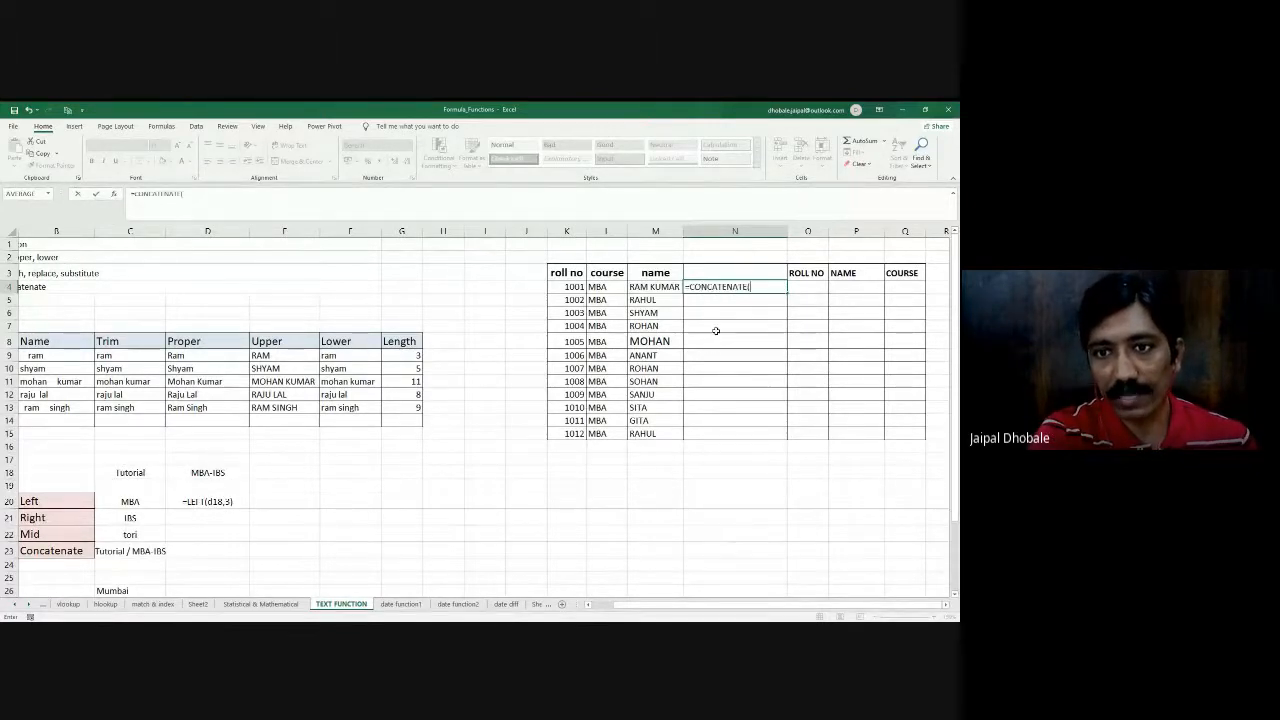
click(568, 288)
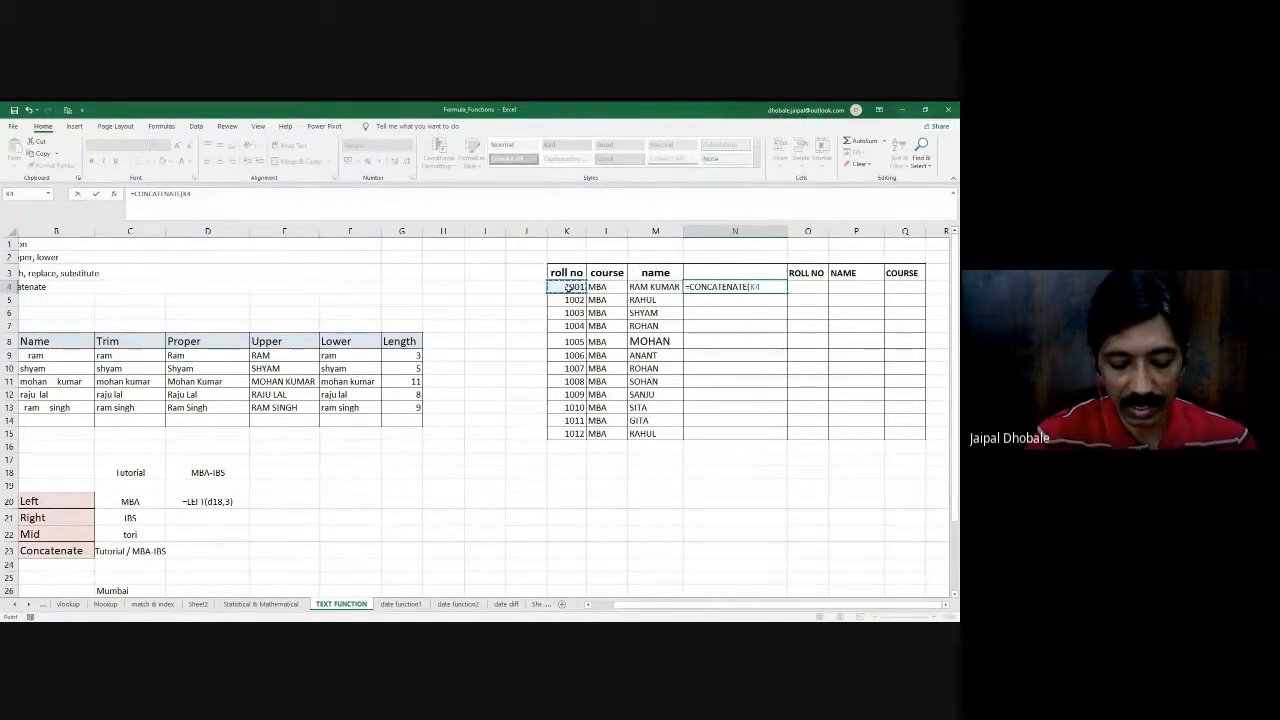
text("/)
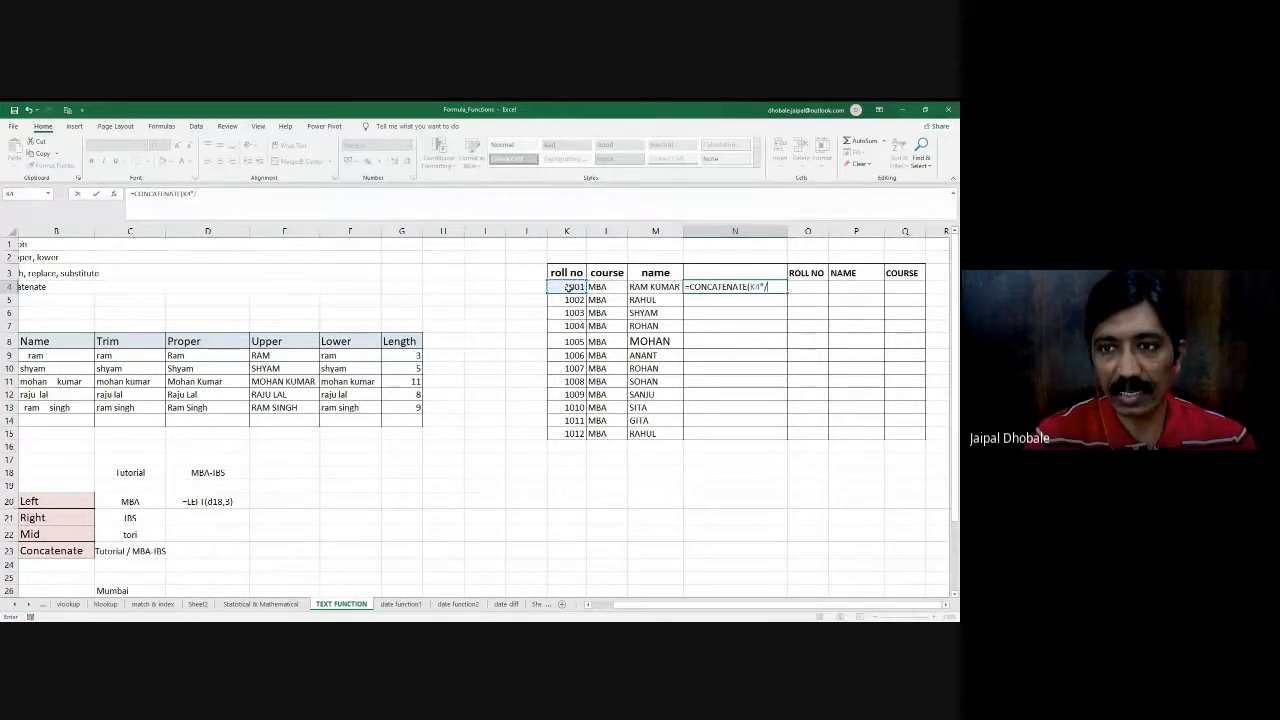
text(")
key(Return)
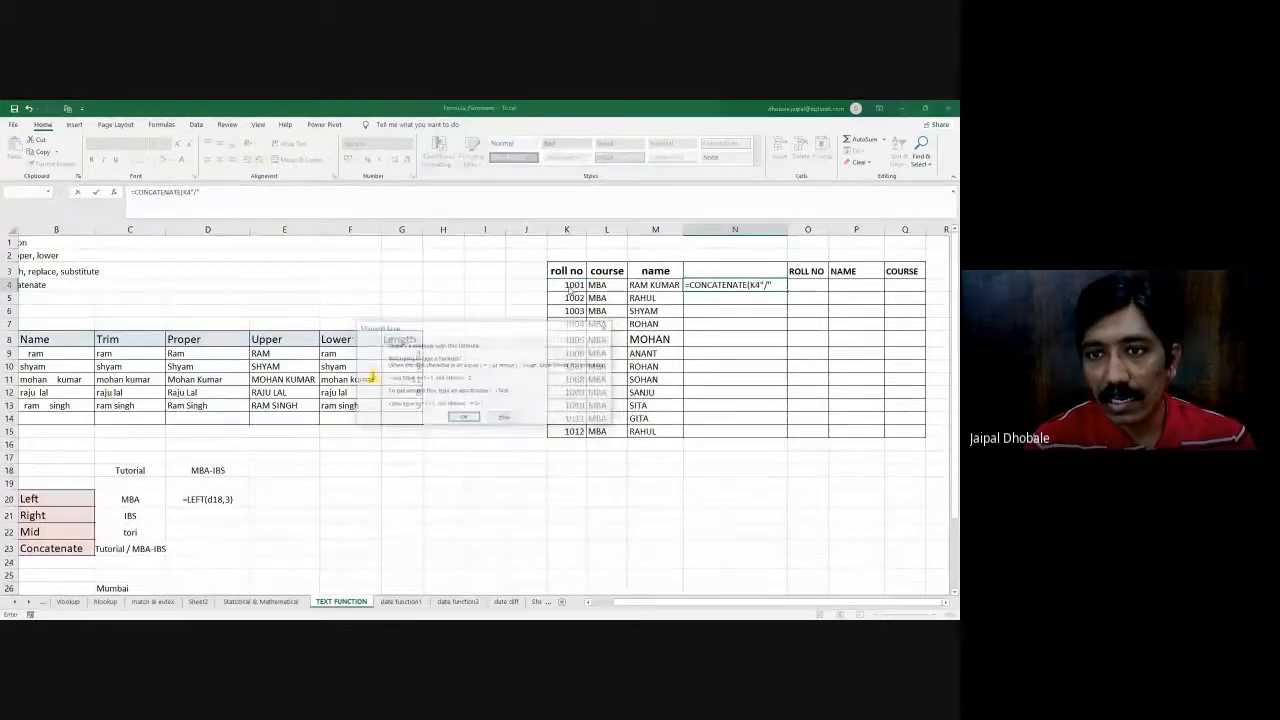
key(Escape)
key(End)
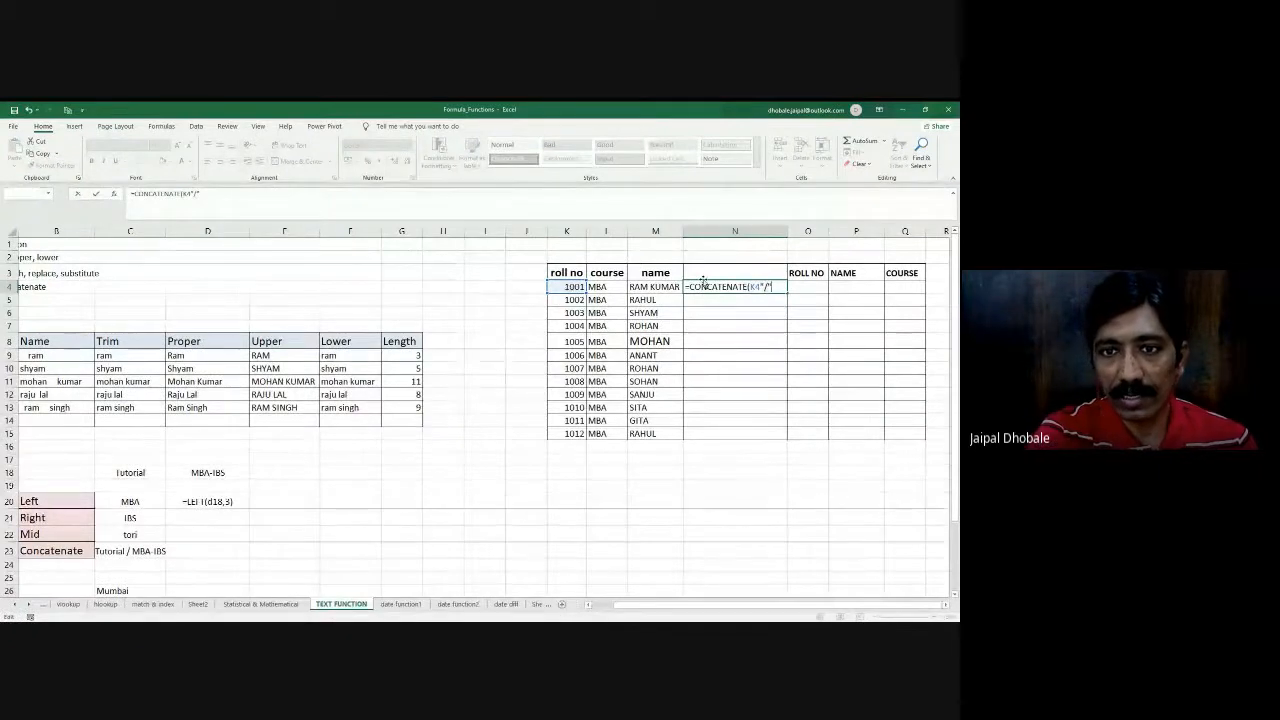
key(Return)
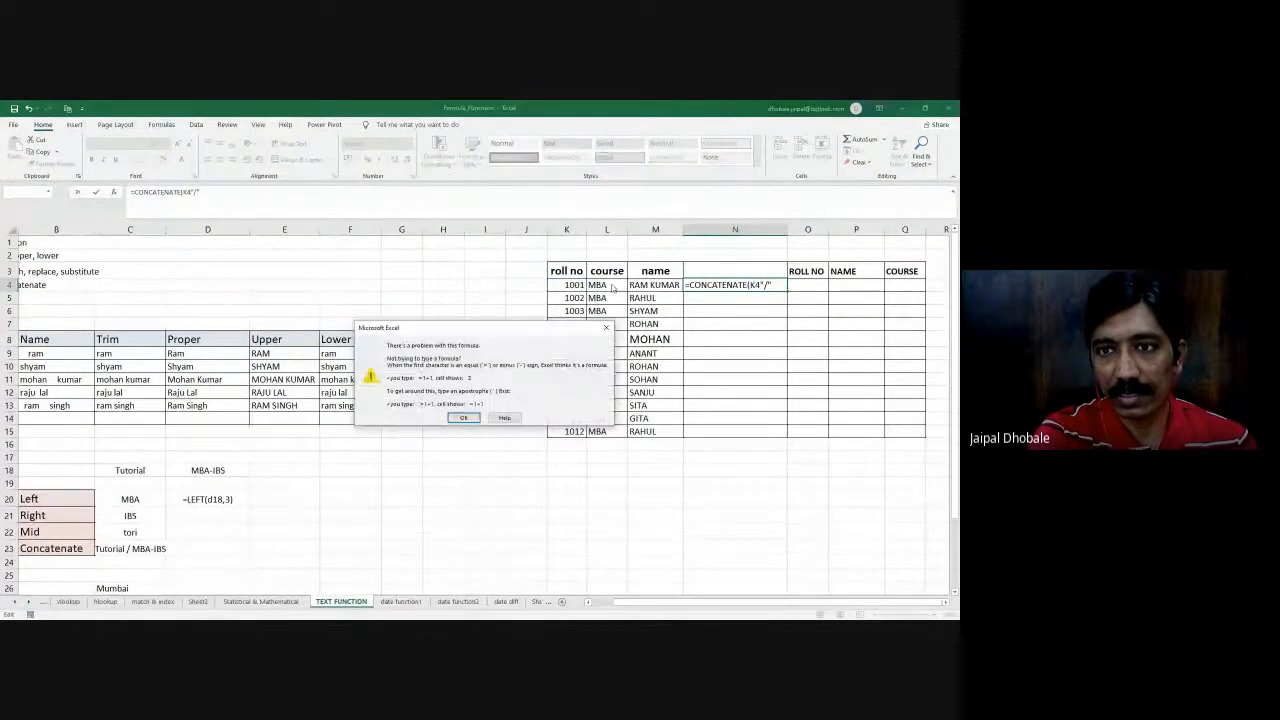
click(465, 417)
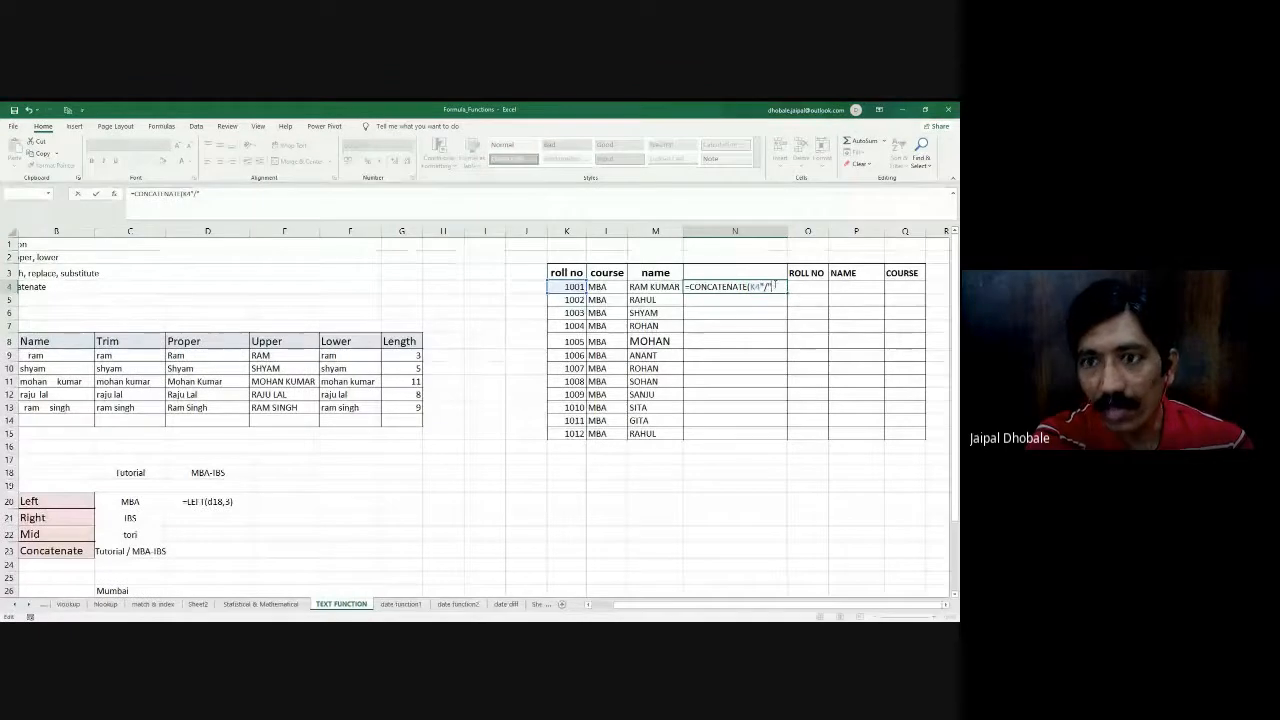
key(Return)
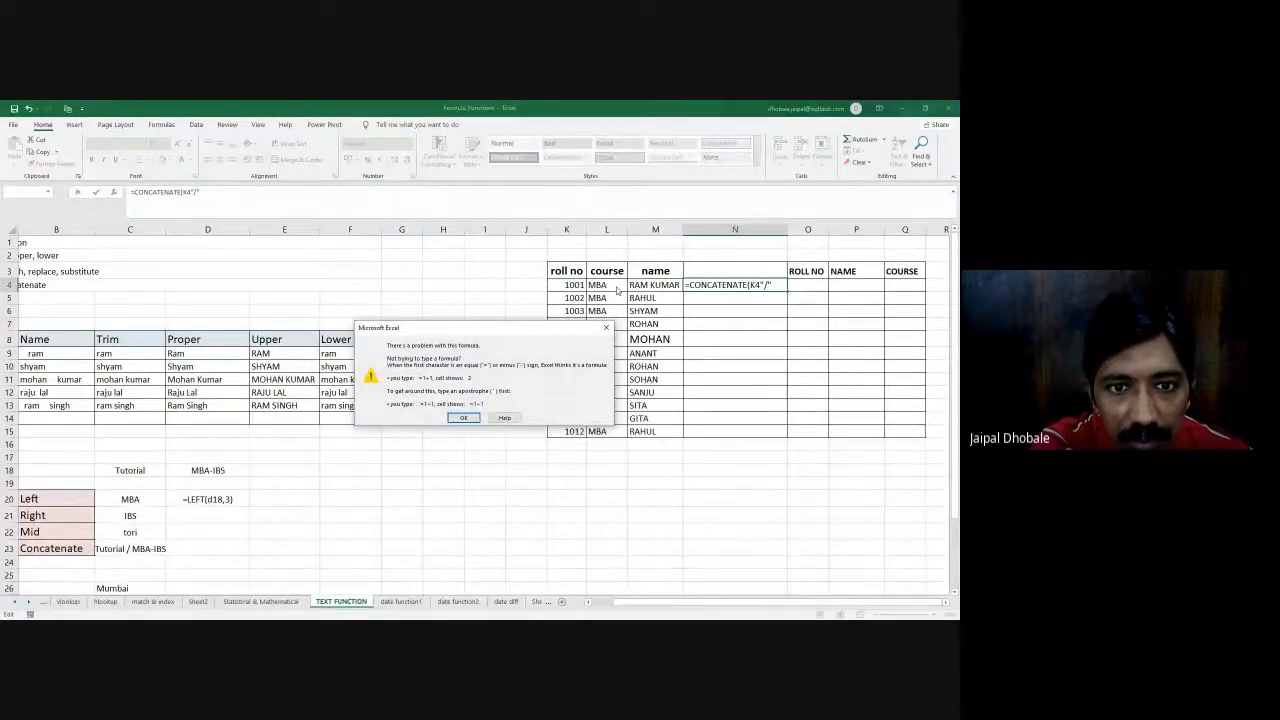
click(463, 417)
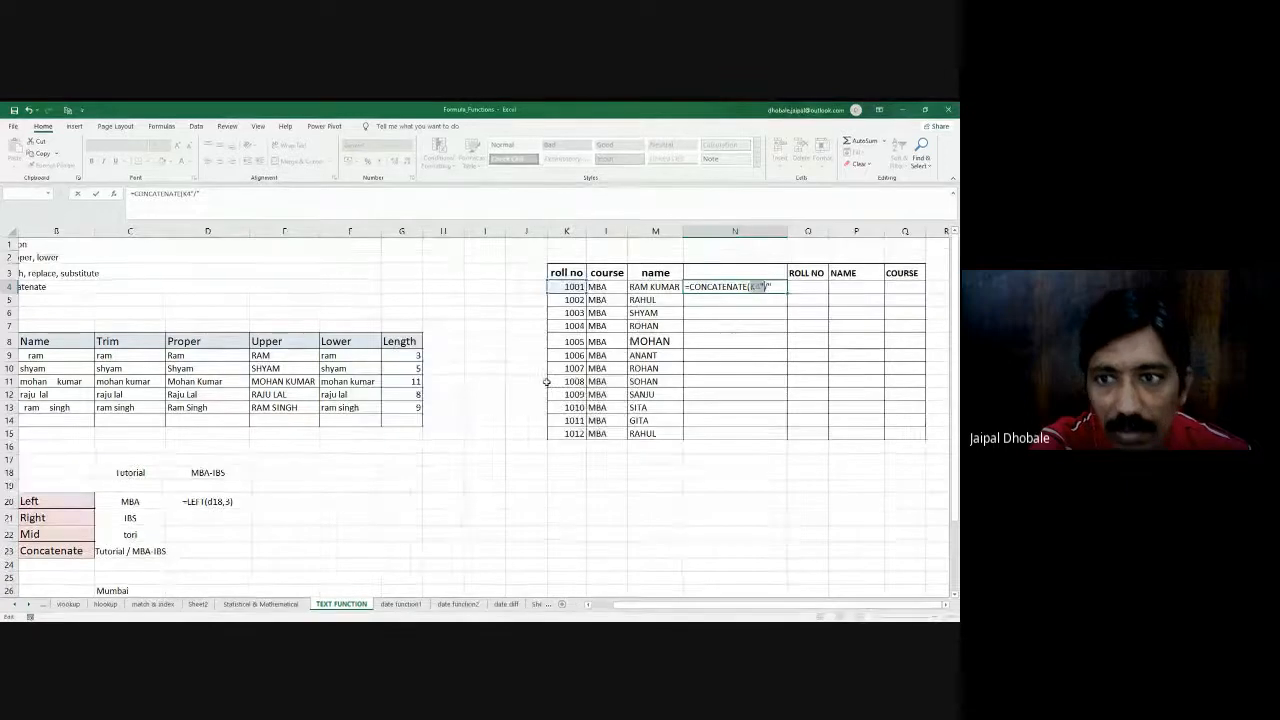
key(Escape)
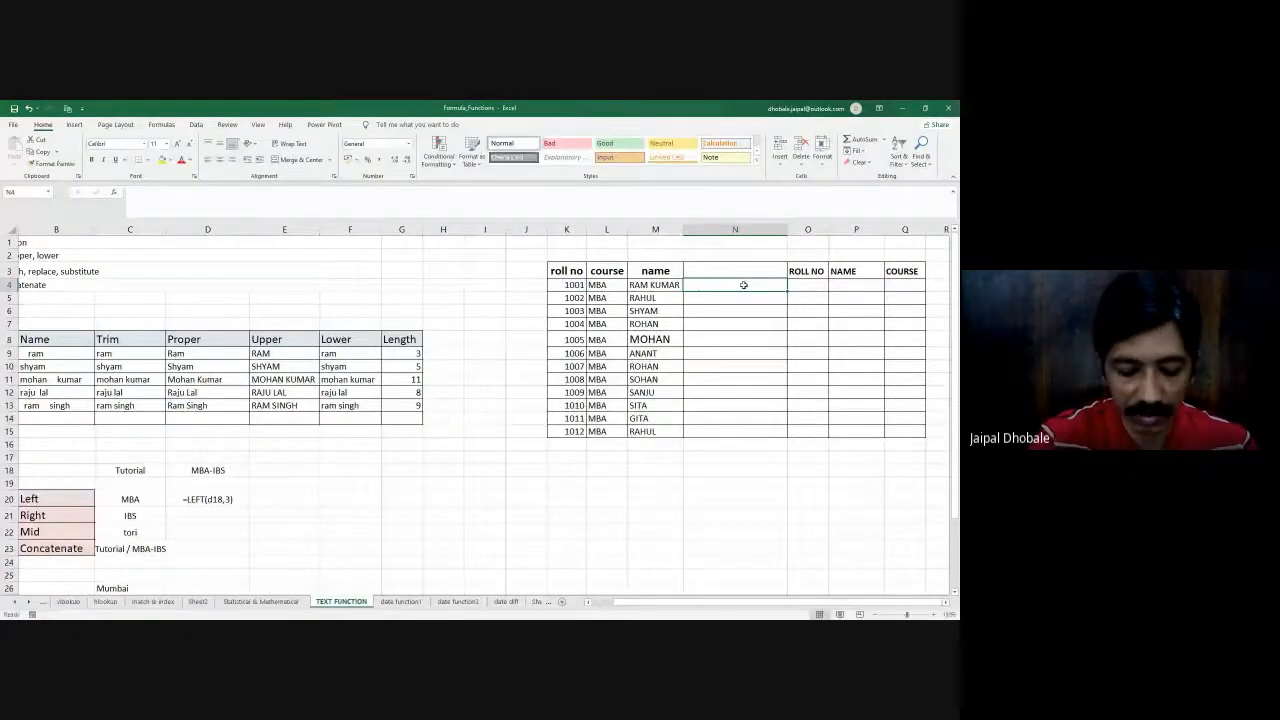
- Start a CONCATENATE formula in N4 that joins the first record's roll number K4, course L4 and name M4
text(=conca)
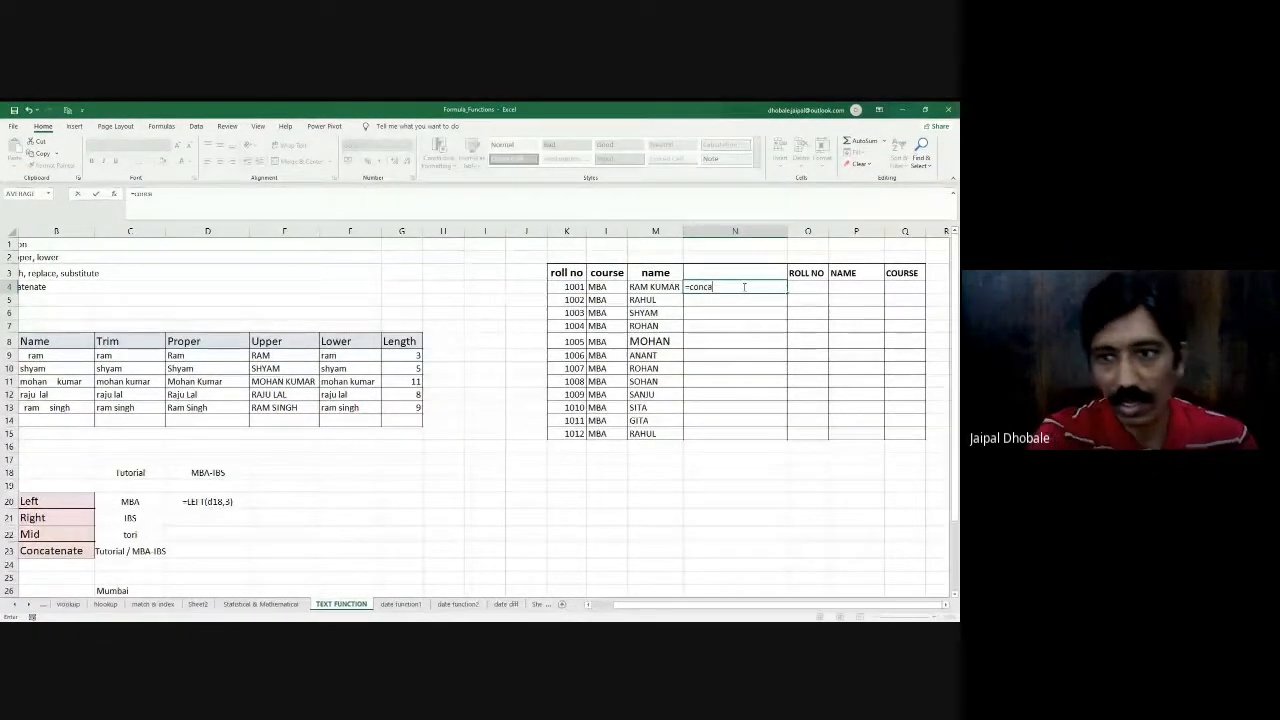
key(Tab)
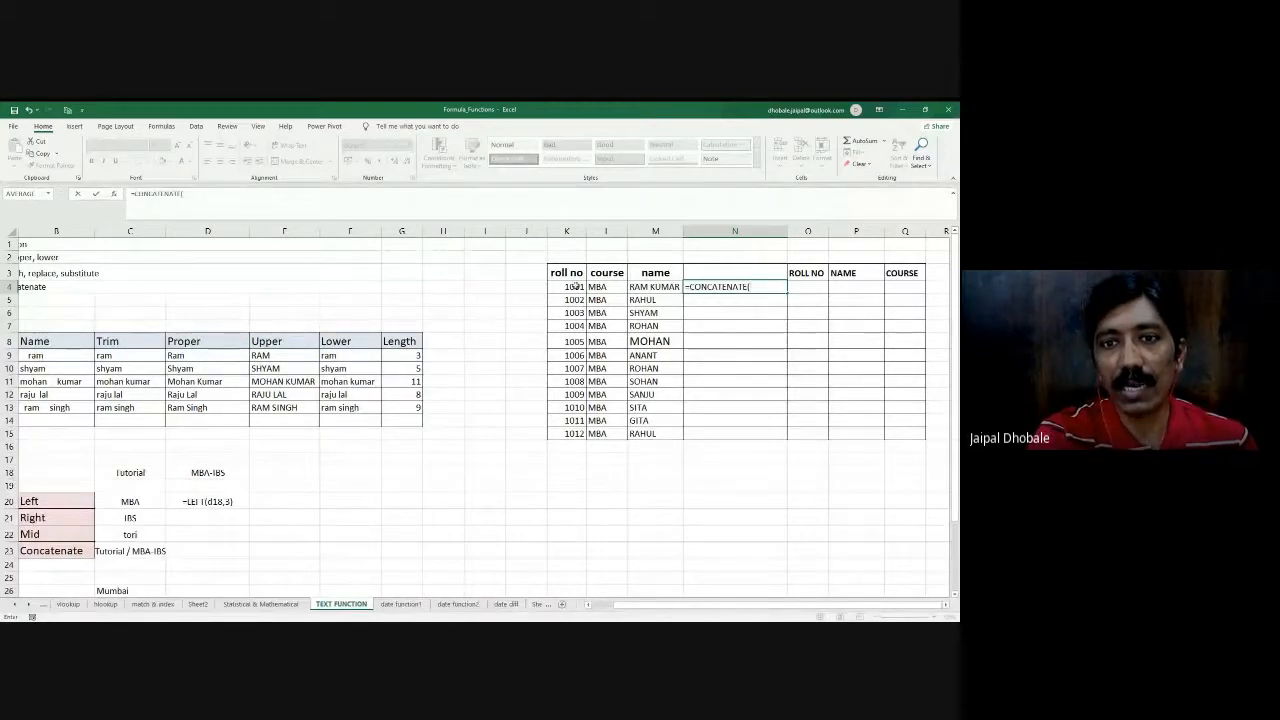
click(573, 286)
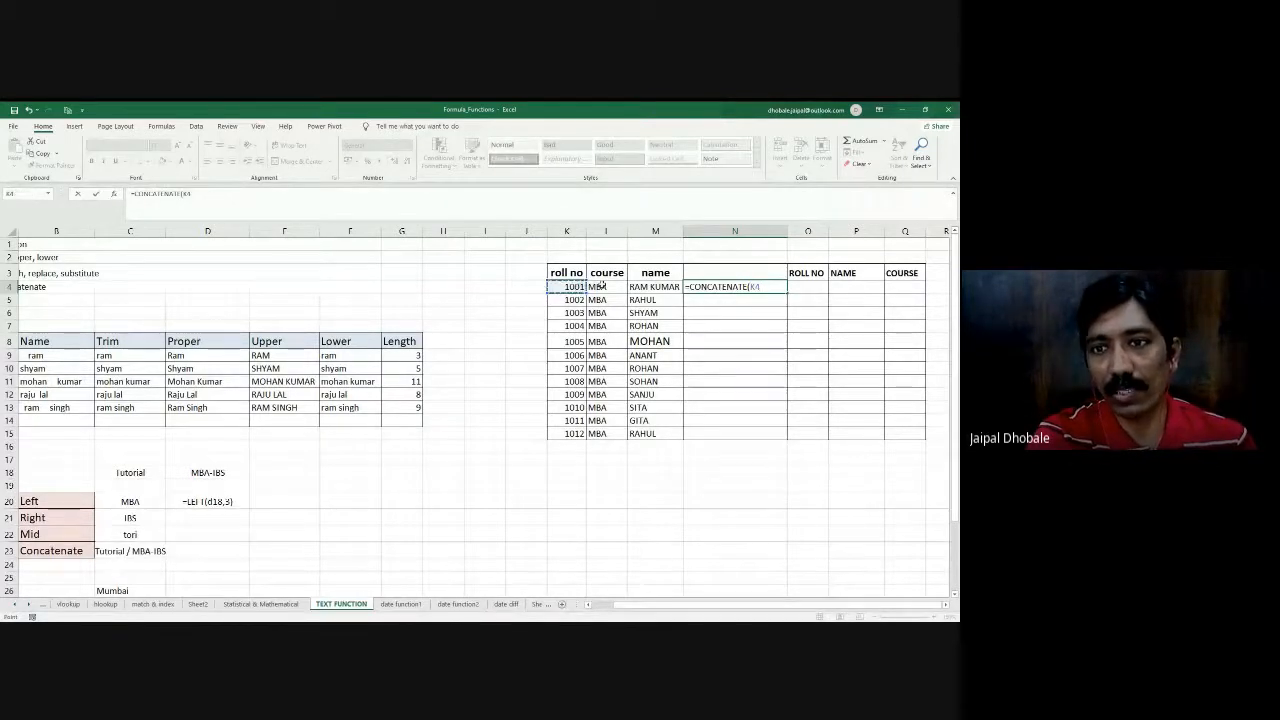
text(,)
click(602, 286)
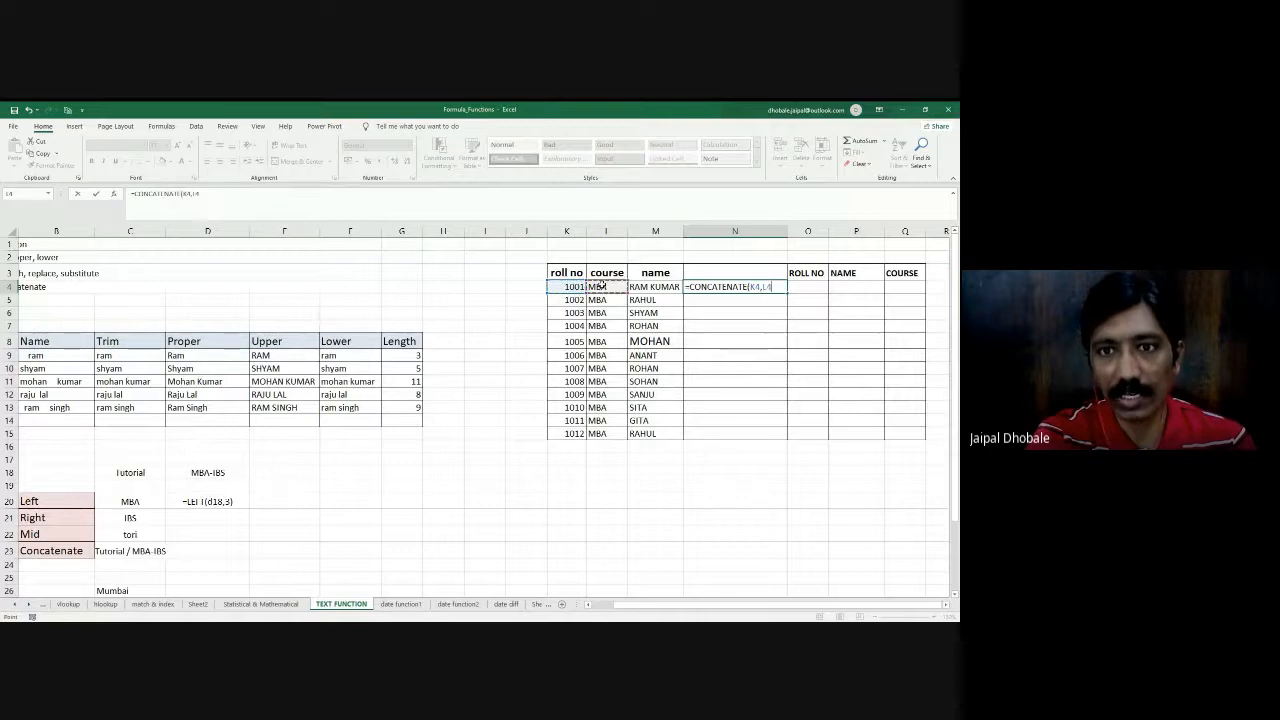
text(,)
click(642, 287)
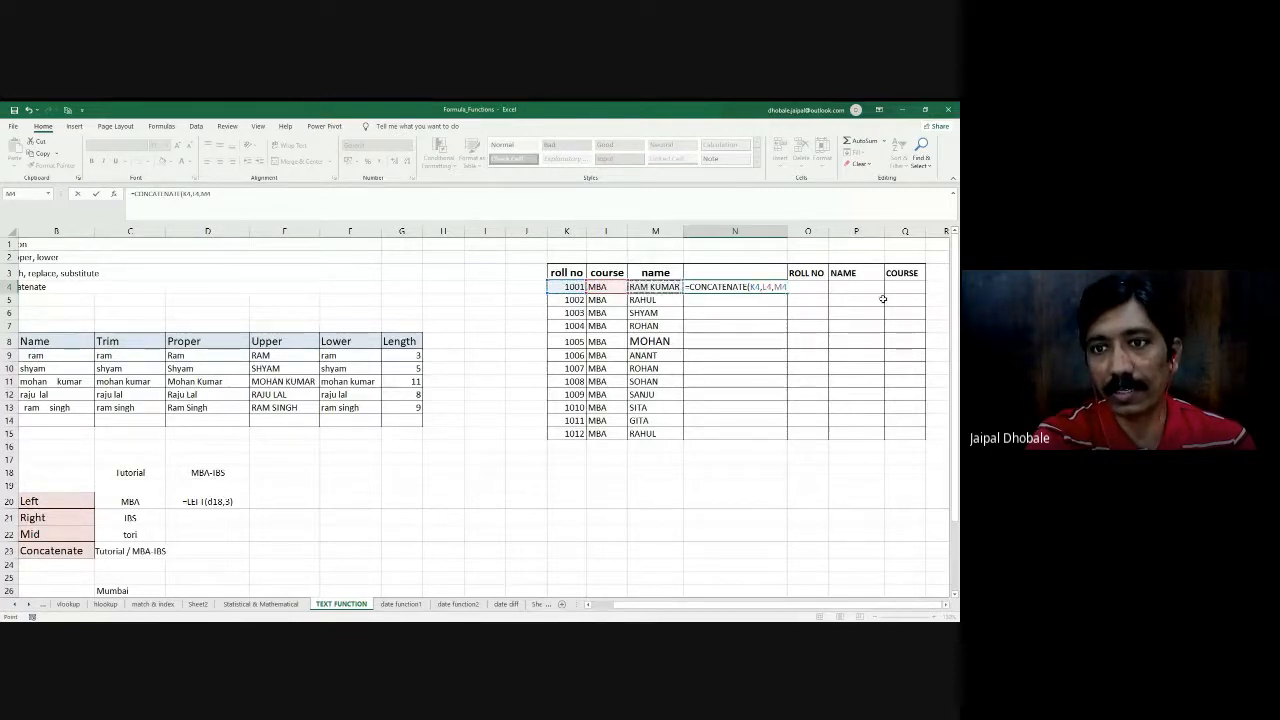
- Insert " " separators between the joined cells and enter the formula in N4 as =CONCATENATE(K4," ", L4," ", M4)
click(763, 287)
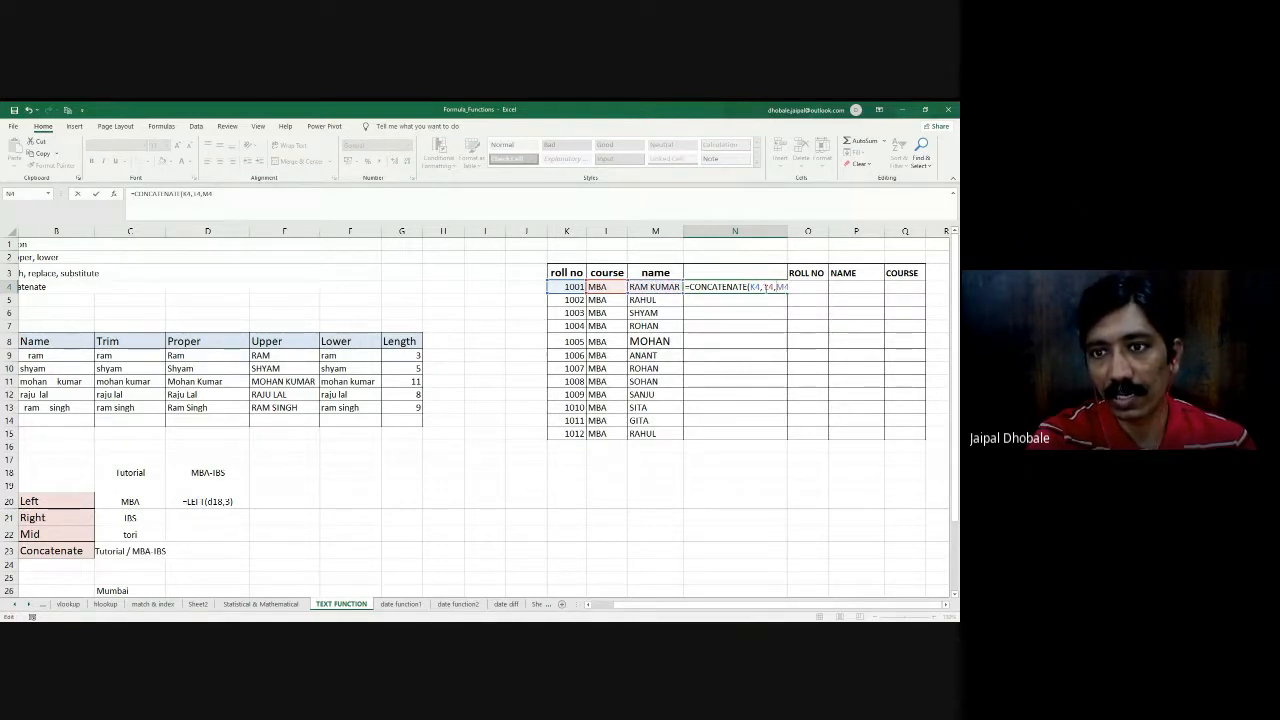
text("")
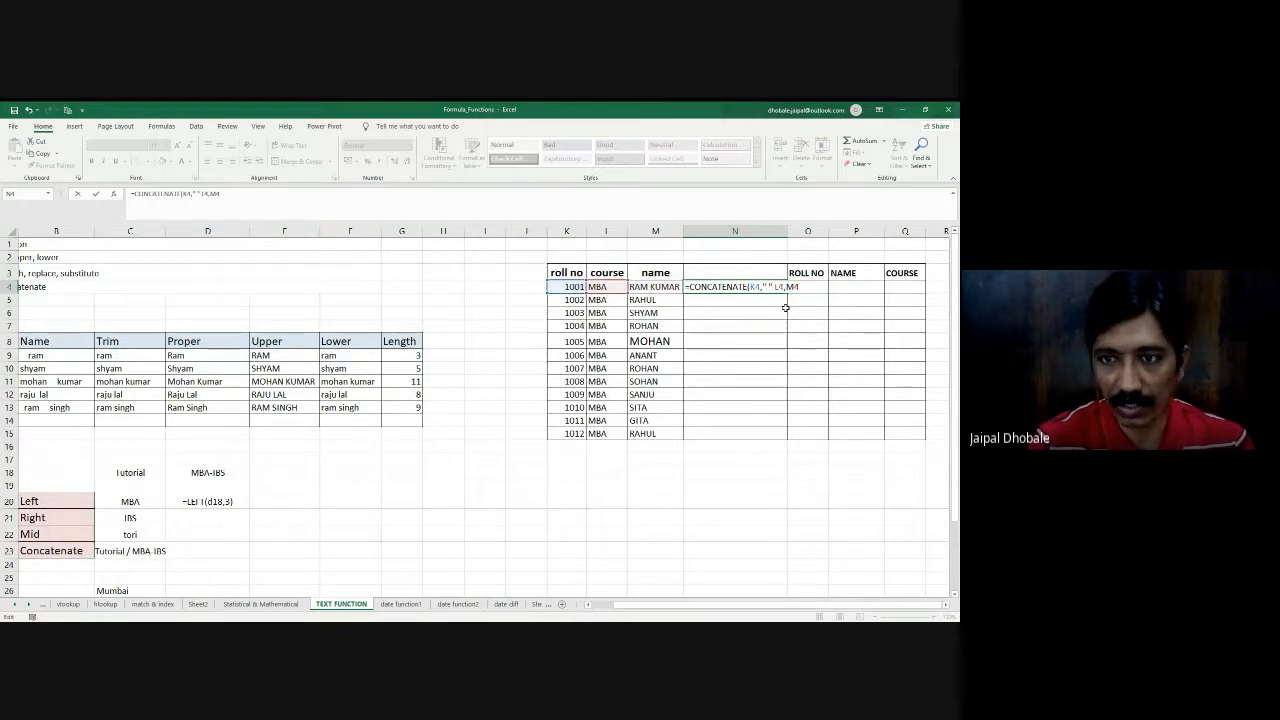
text(,)
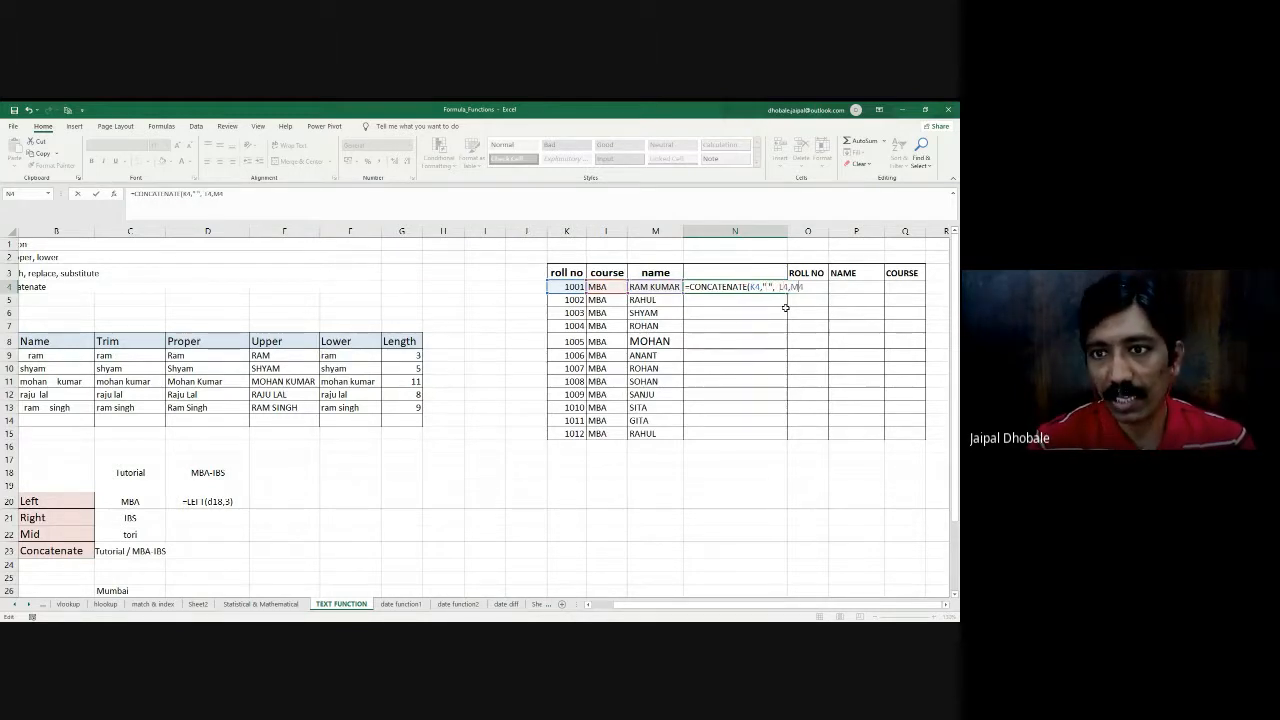
key(Right)
key(Right)
key(Right)
text(")
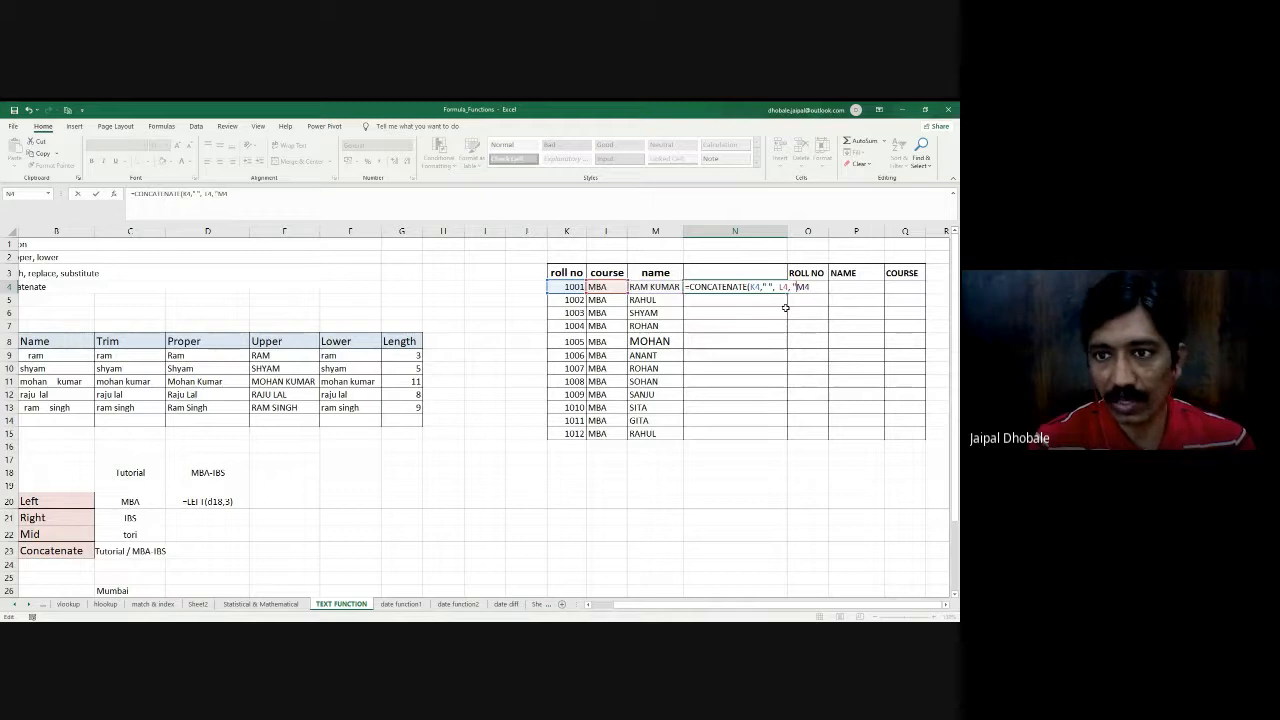
text( ")
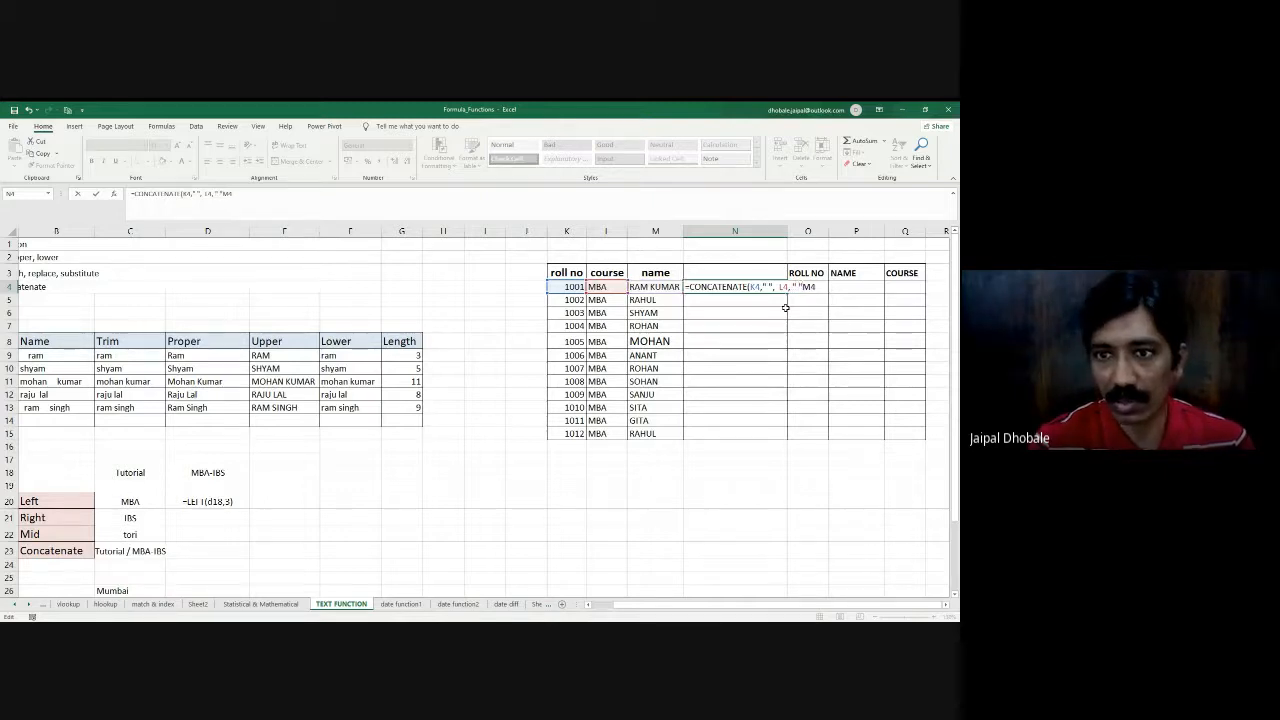
text(,)
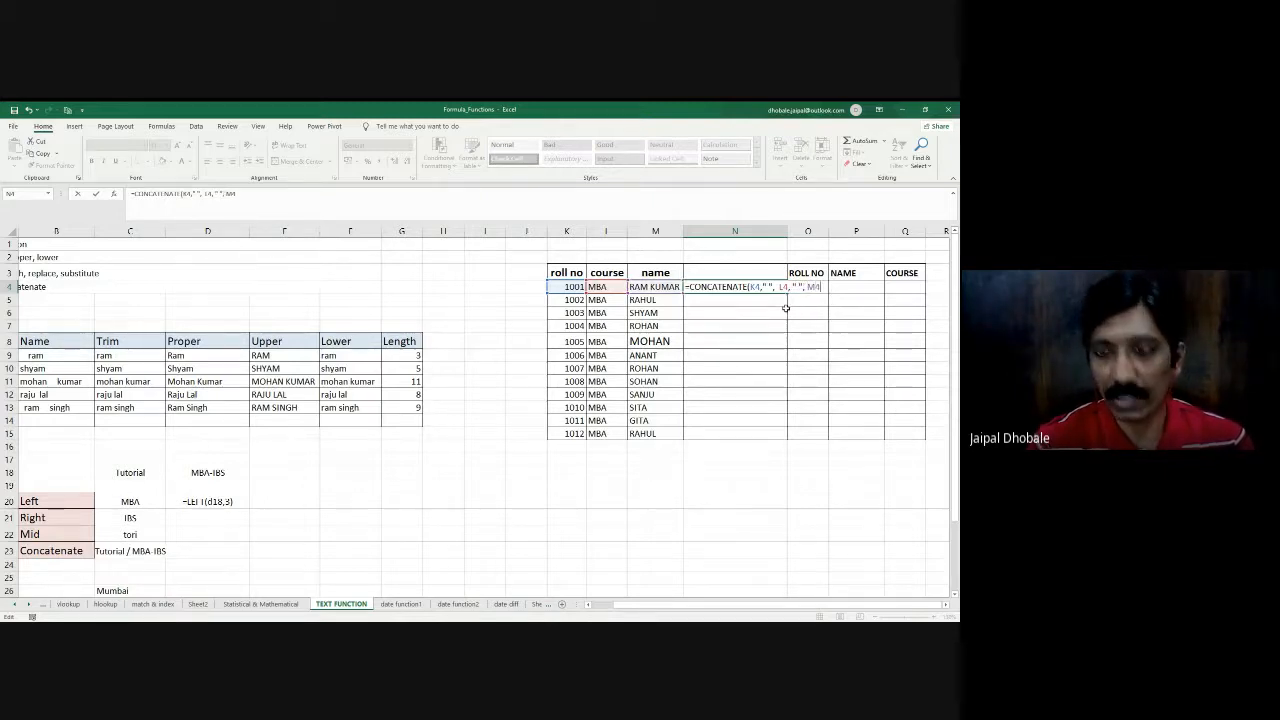
key(Return)
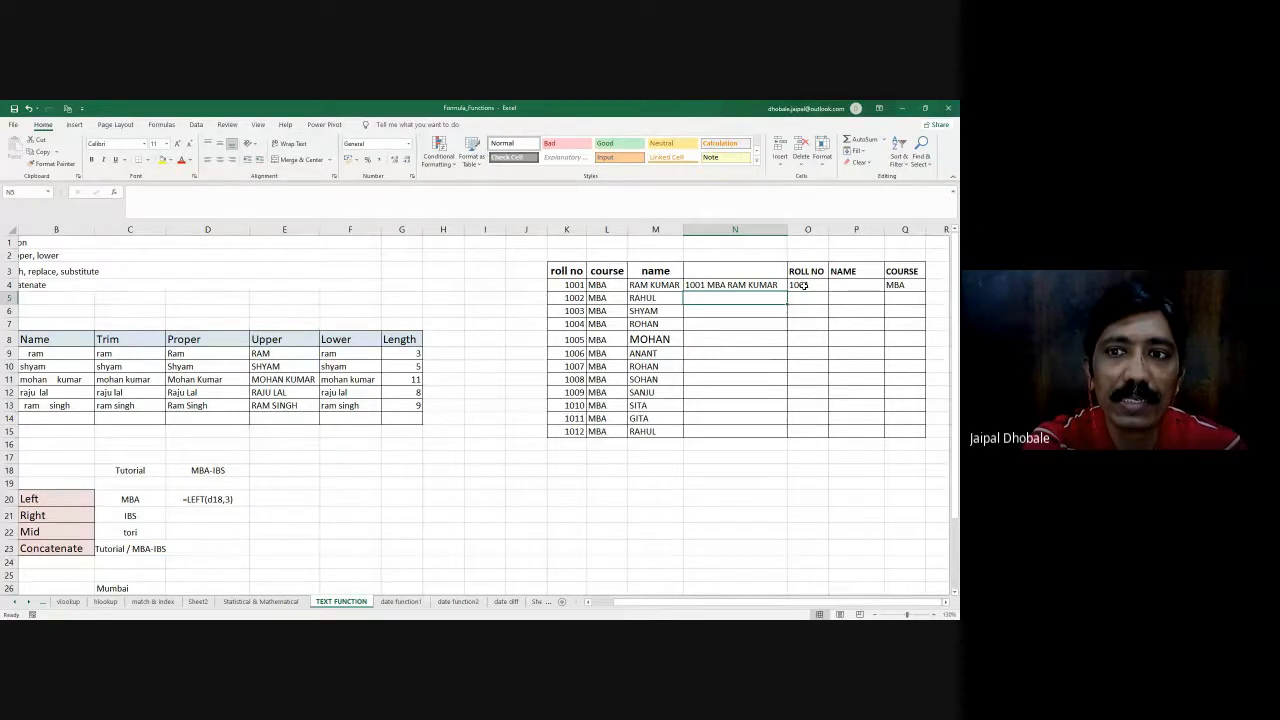
- Examine how the formulas in O4 and Q4 extract the roll number and course from the combined text in N4
click(803, 285)
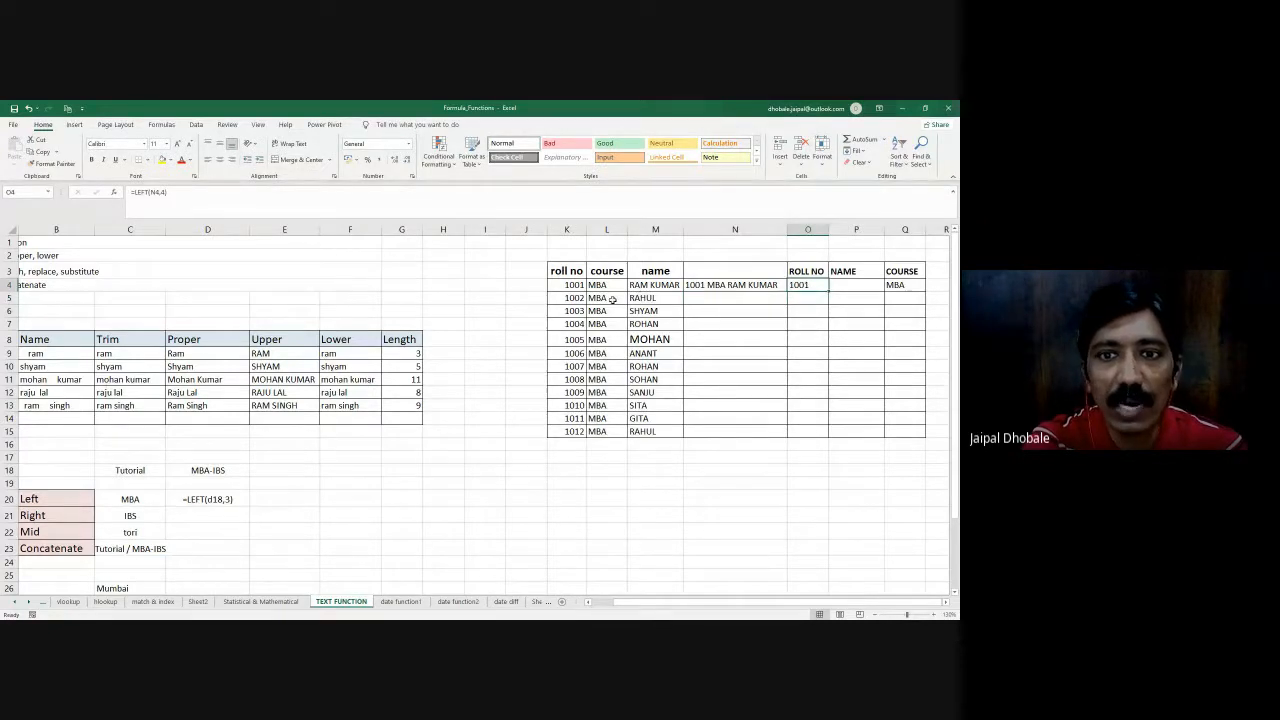
drag(806, 304, 810, 367)
click(800, 300)
click(798, 285)
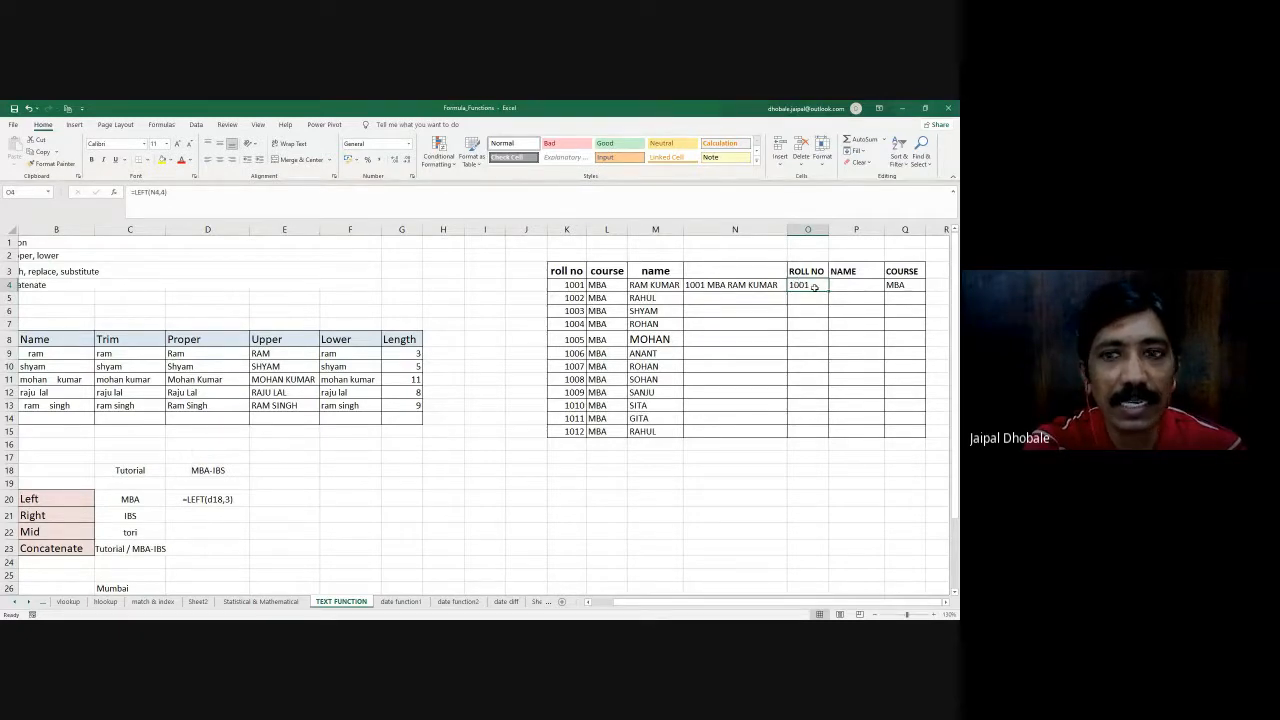
click(601, 284)
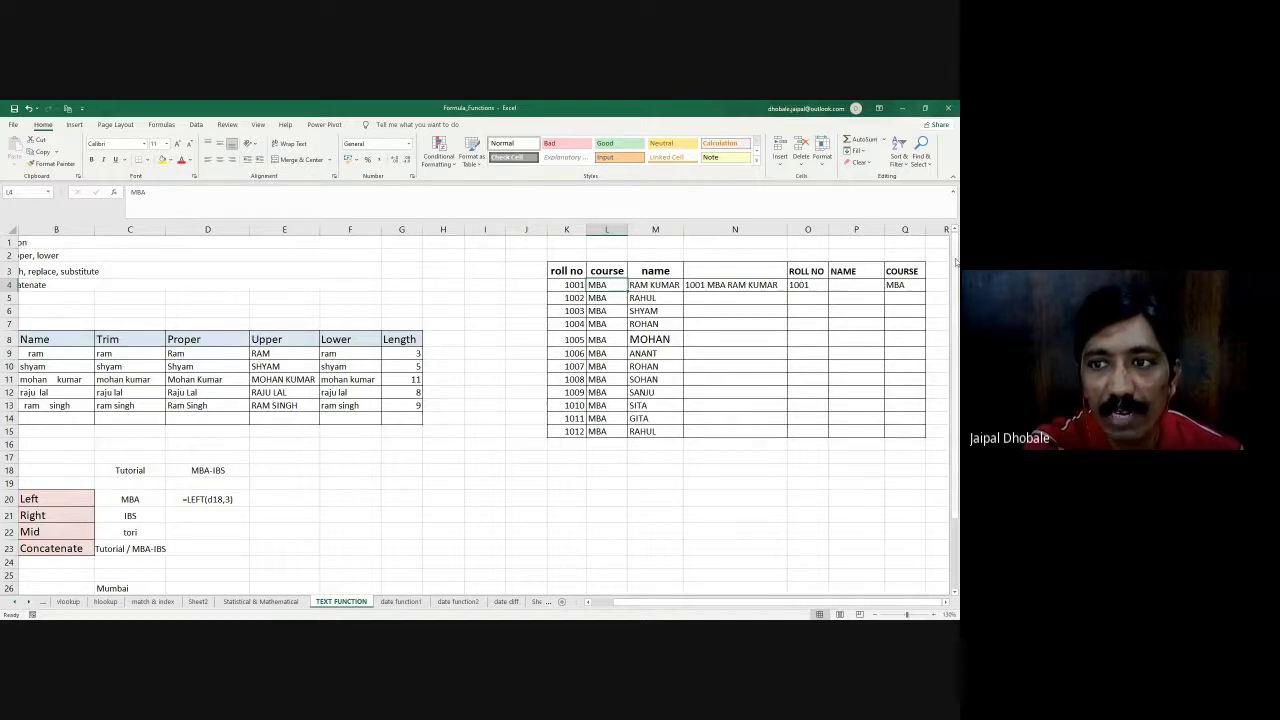
click(903, 285)
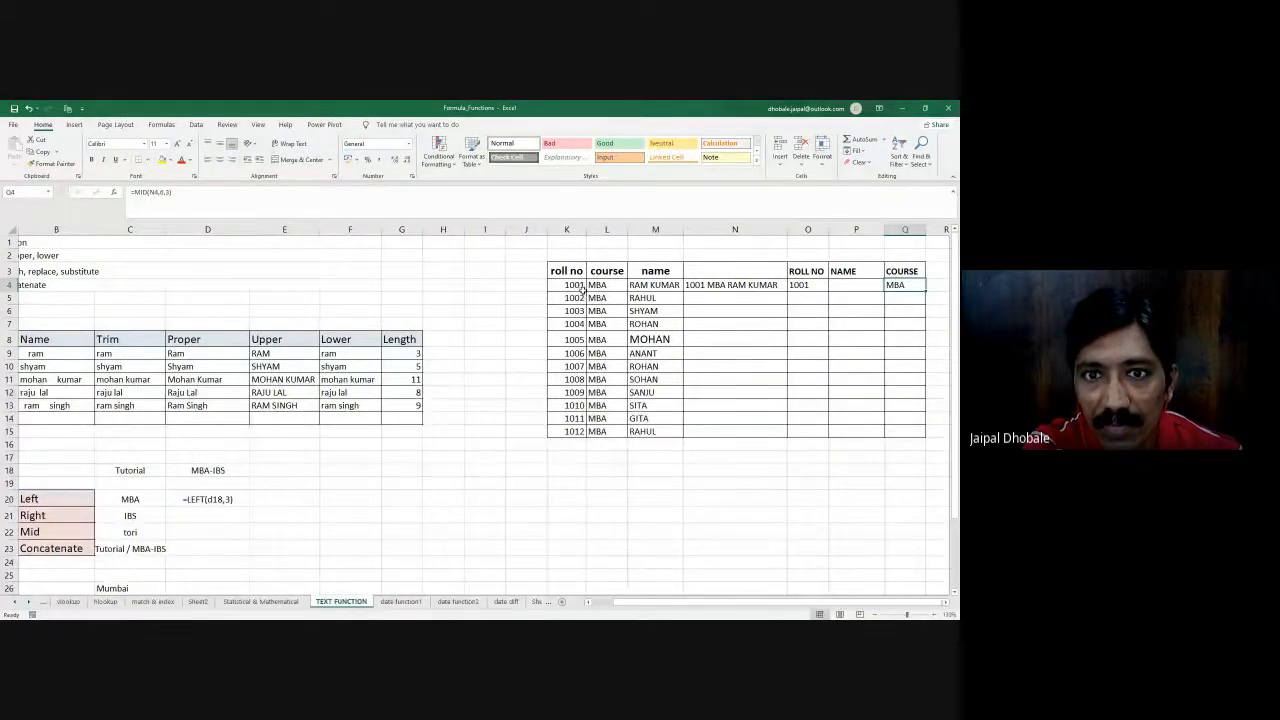
click(688, 286)
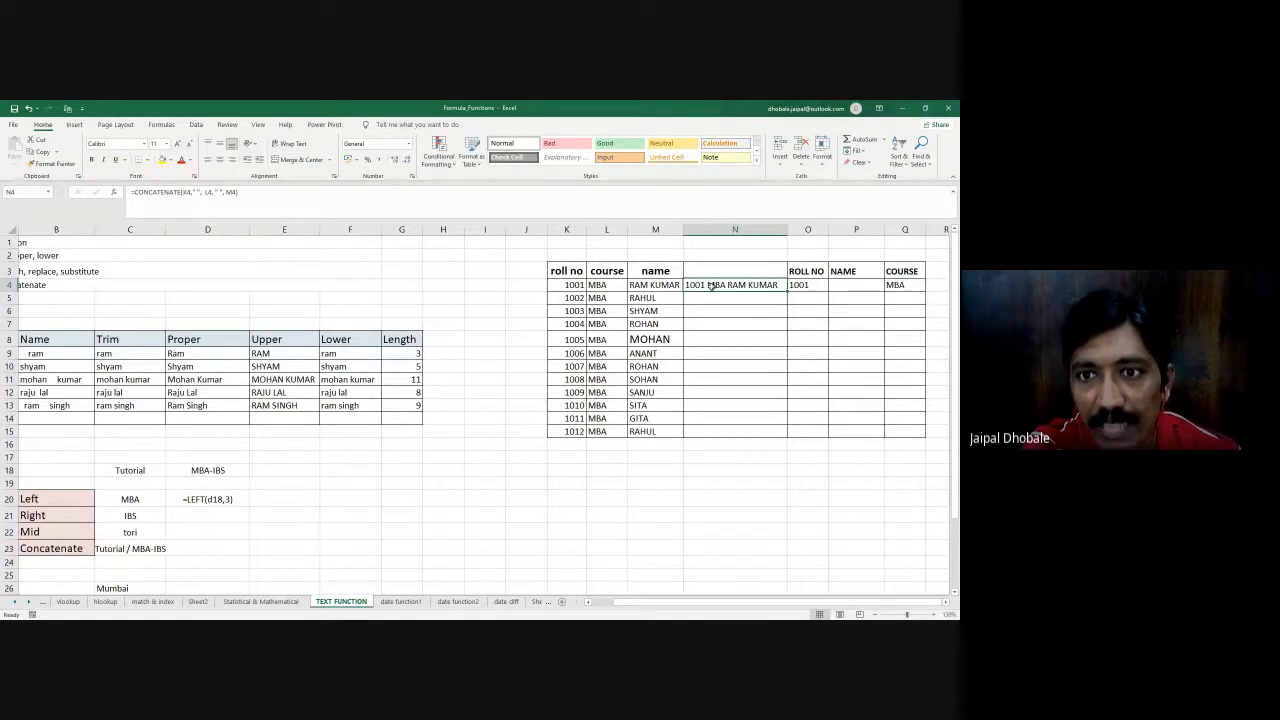
double_click(711, 285)
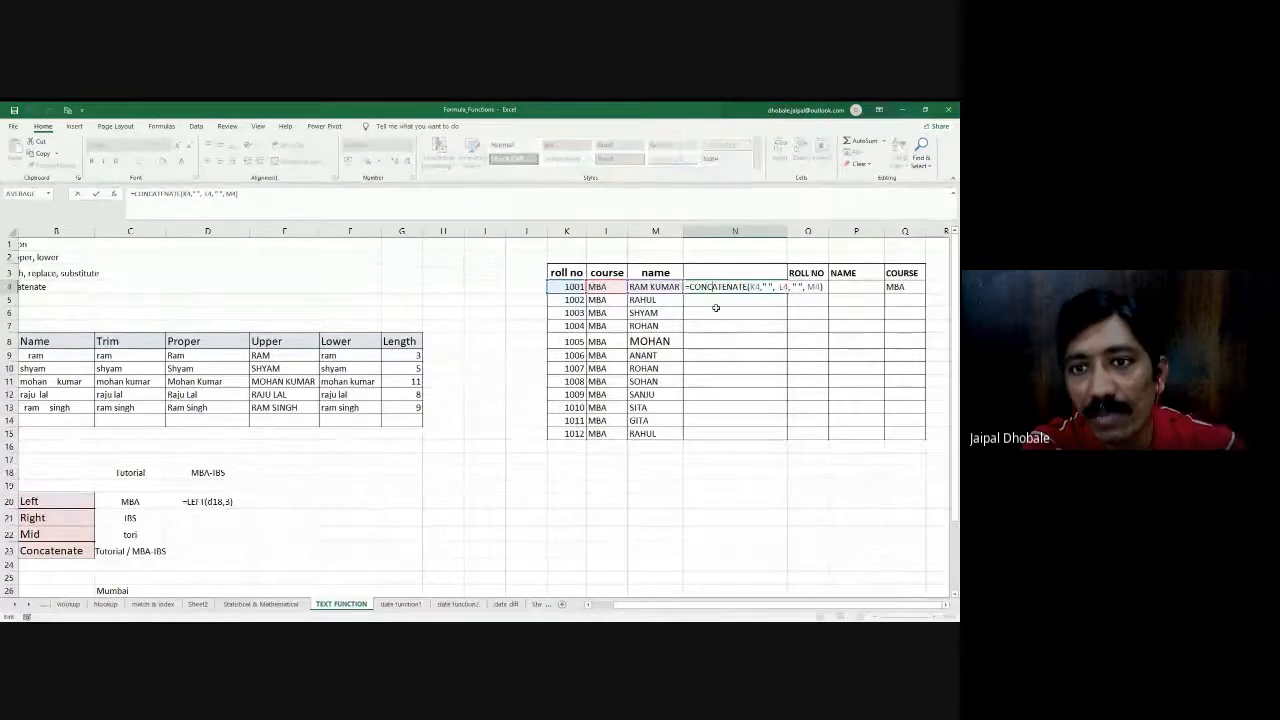
key(Escape)
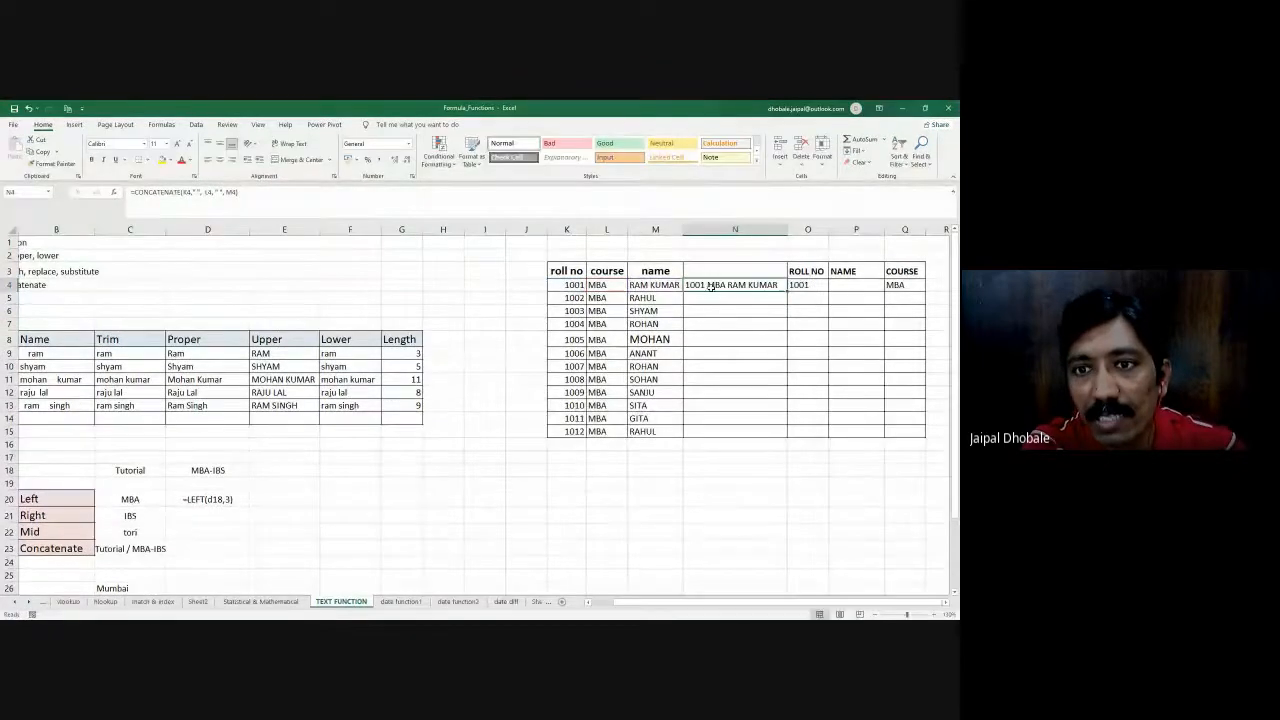
click(896, 284)
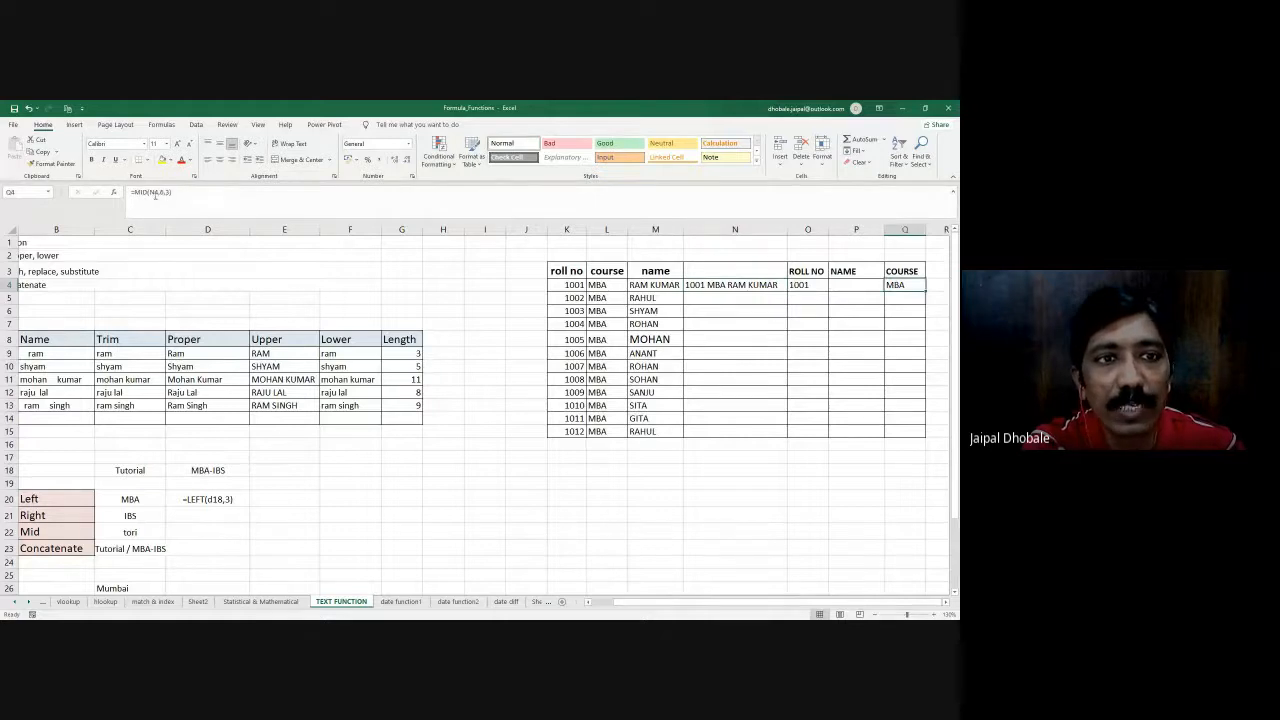
- Inspect the N4 reference inside the MID formula in Q4
drag(149, 193, 157, 194)
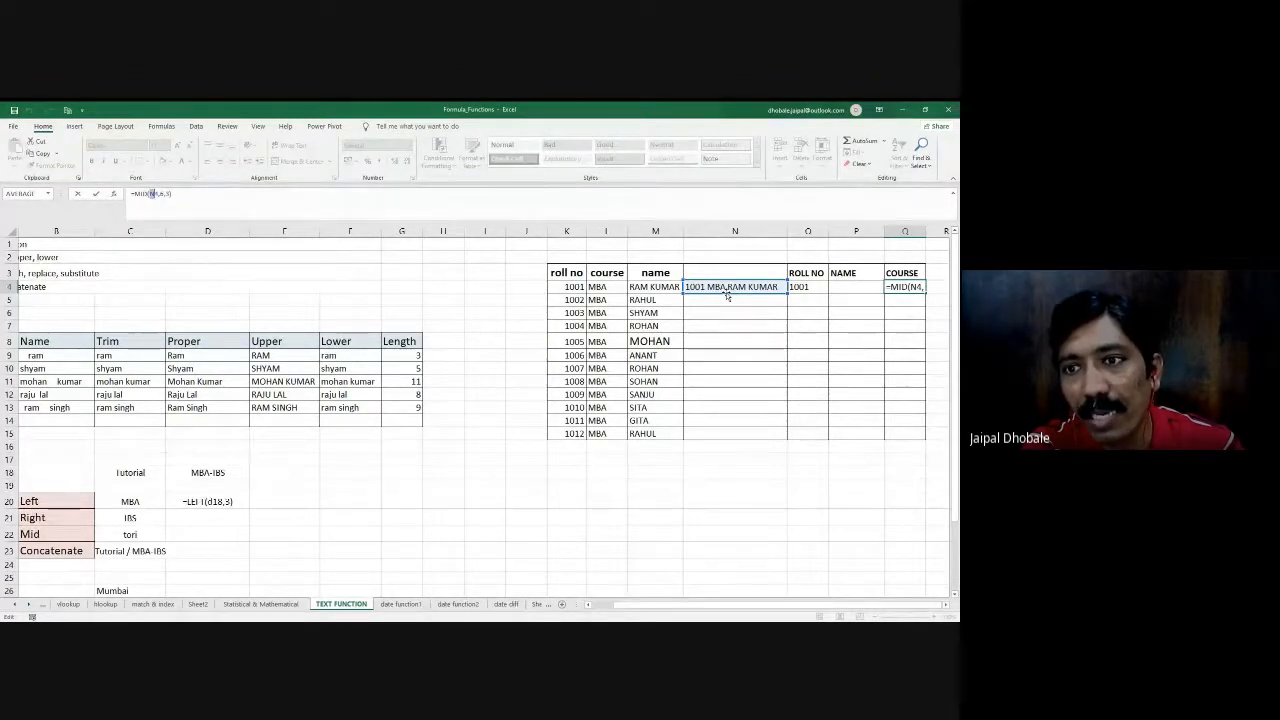
key(ctrl+Return)
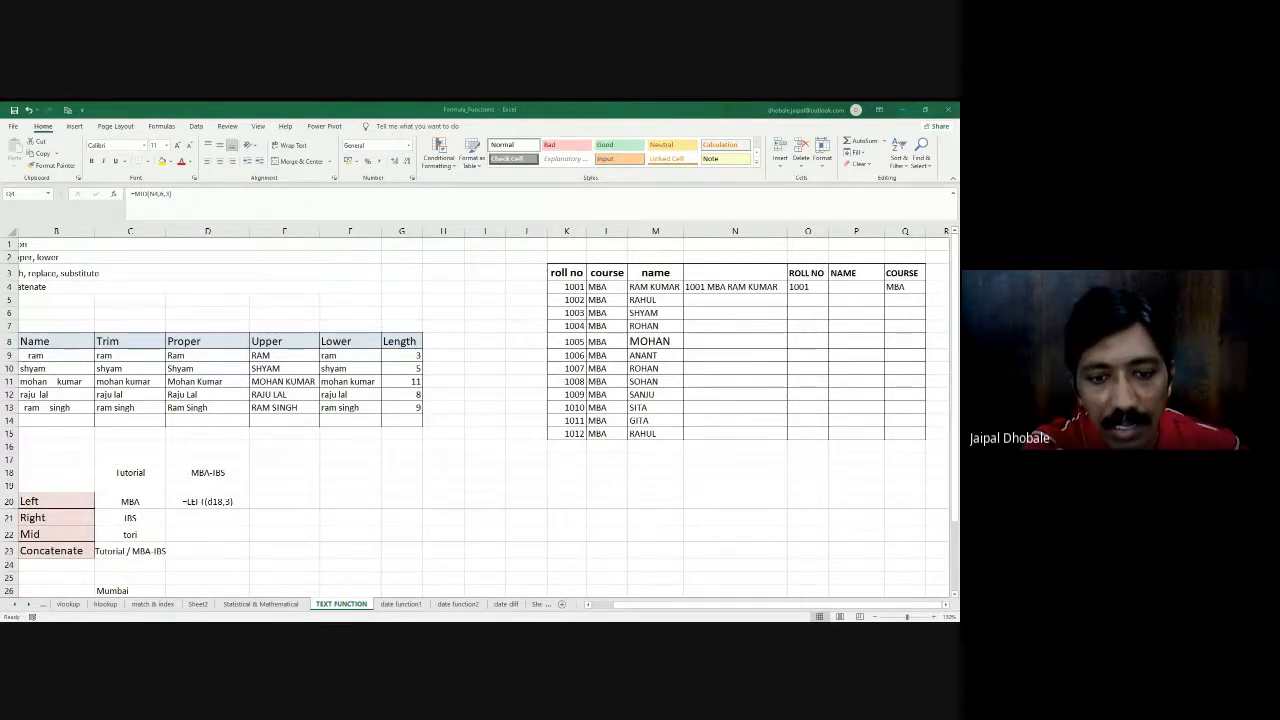
- Start a RIGHT formula in P4, the first record's NAME cell, with the combined text N4 as its source
click(834, 285)
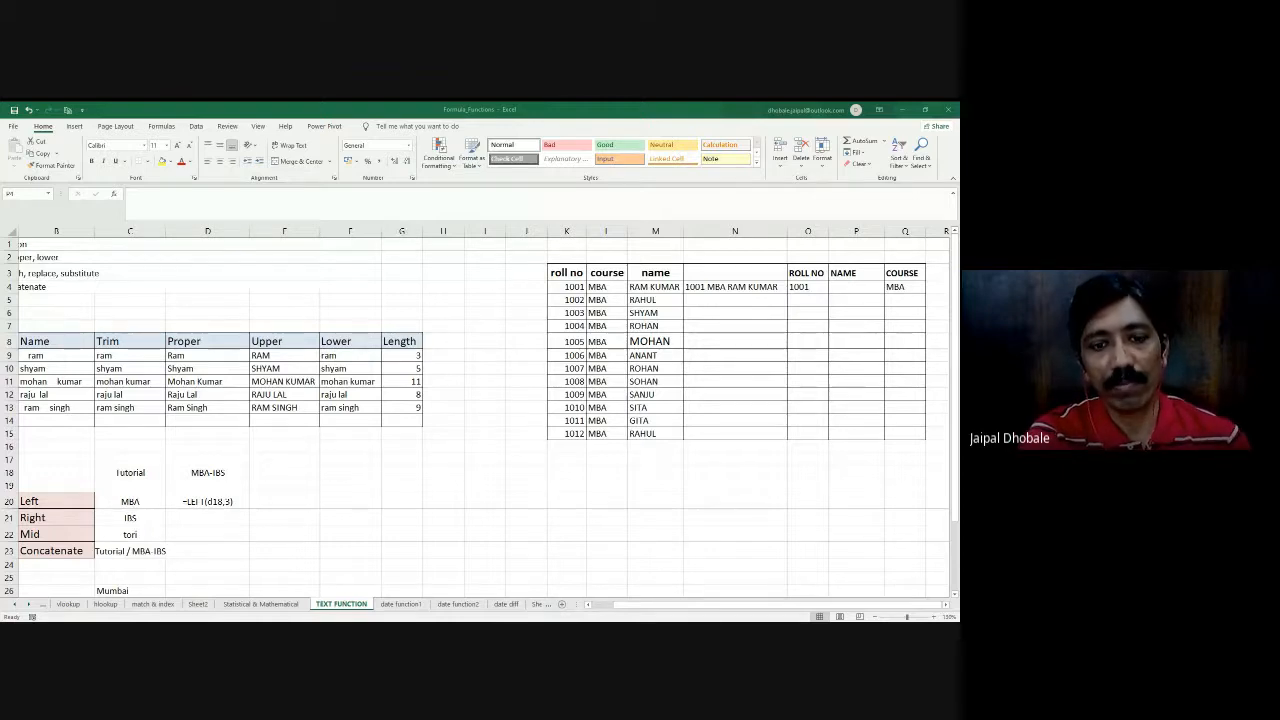
click(840, 286)
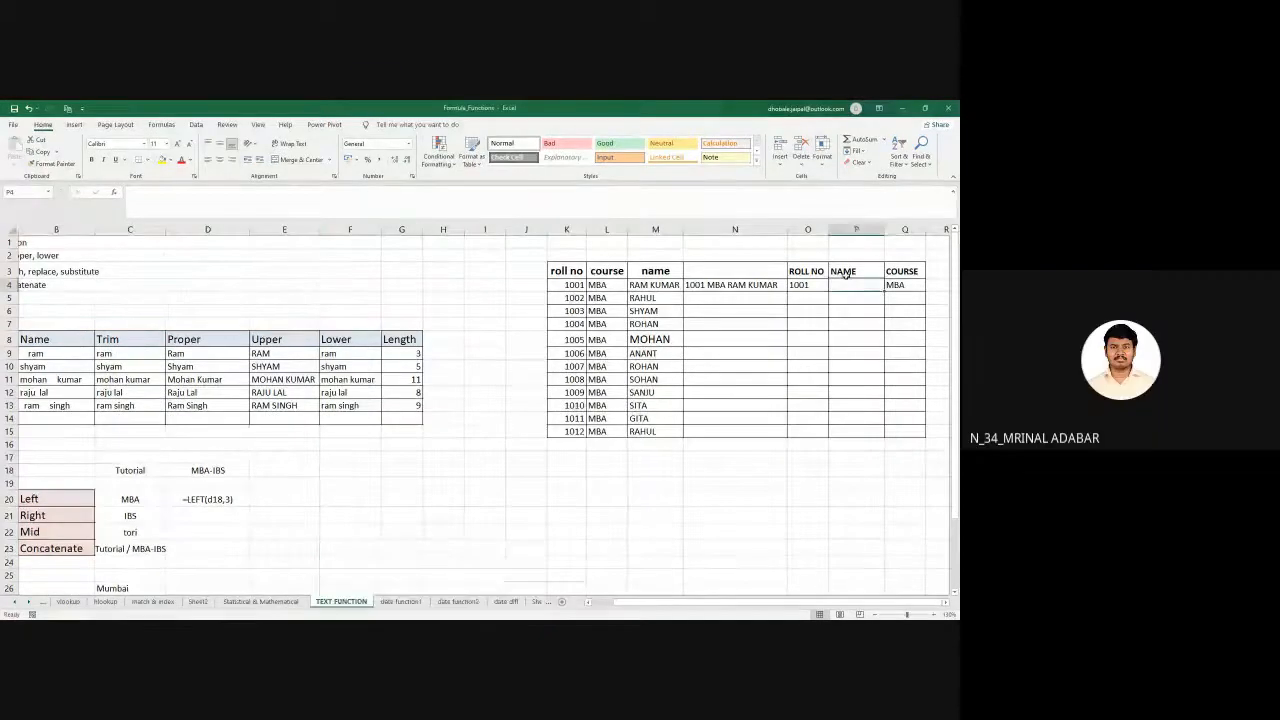
text(=righ)
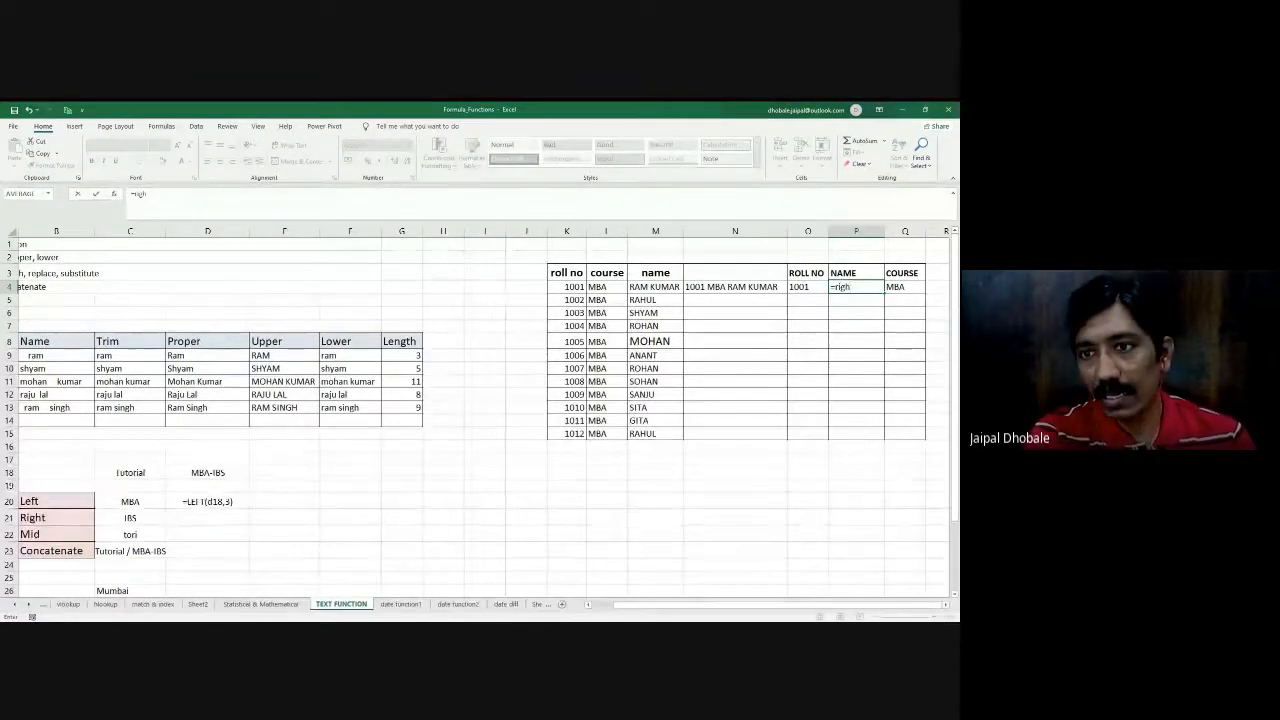
key(Tab)
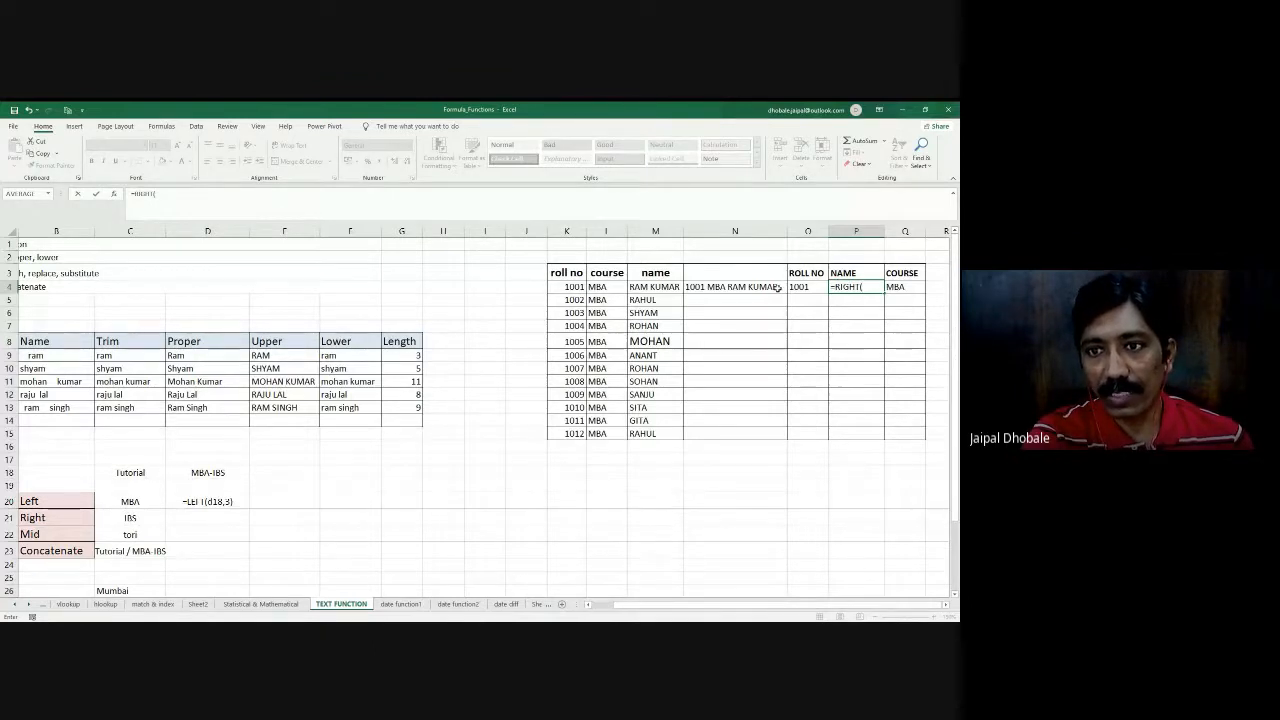
click(716, 286)
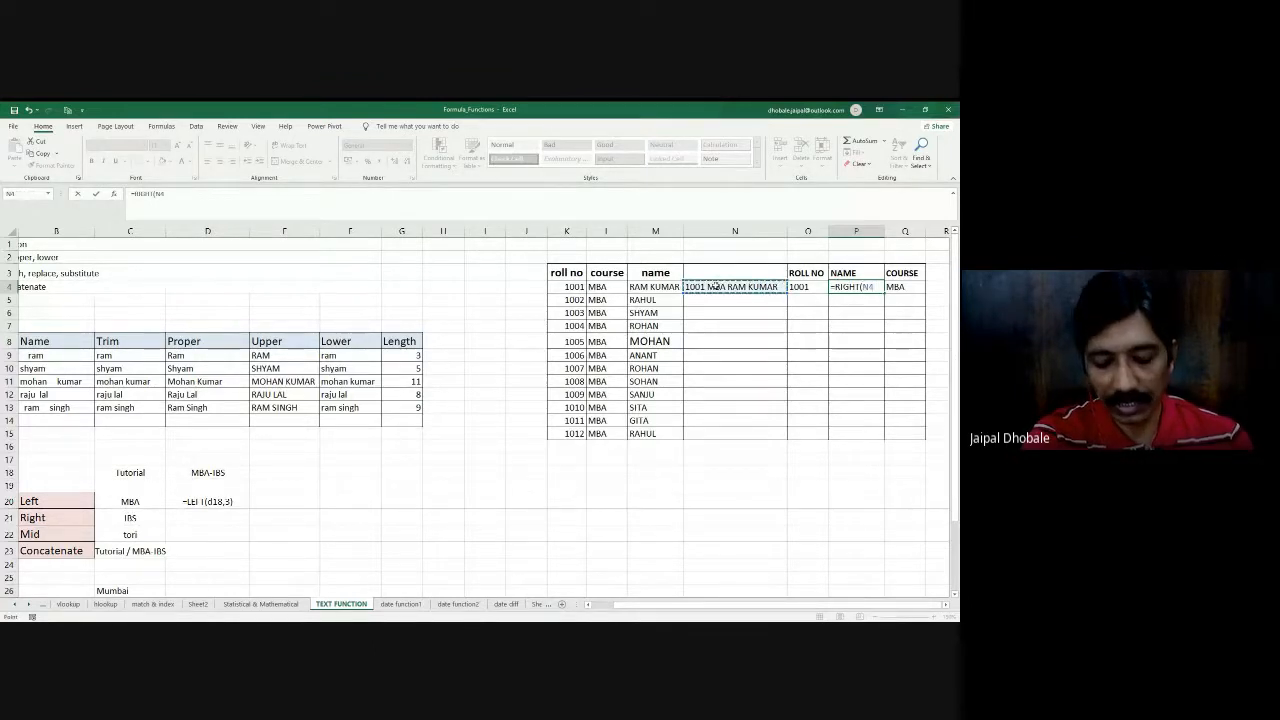
text(,)
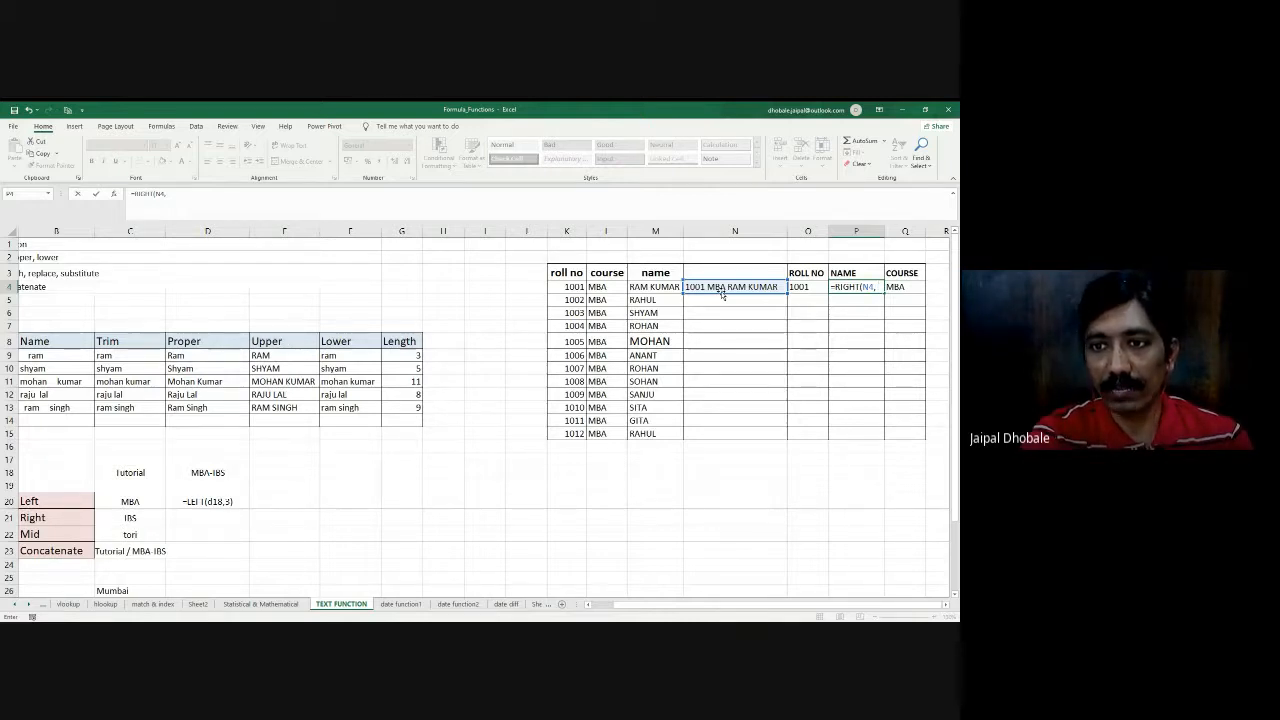
- Set the character count to LEN(N4)-9 and enter the formula in P4 as =RIGHT(N4, LEN(N4)-9)
text(len)
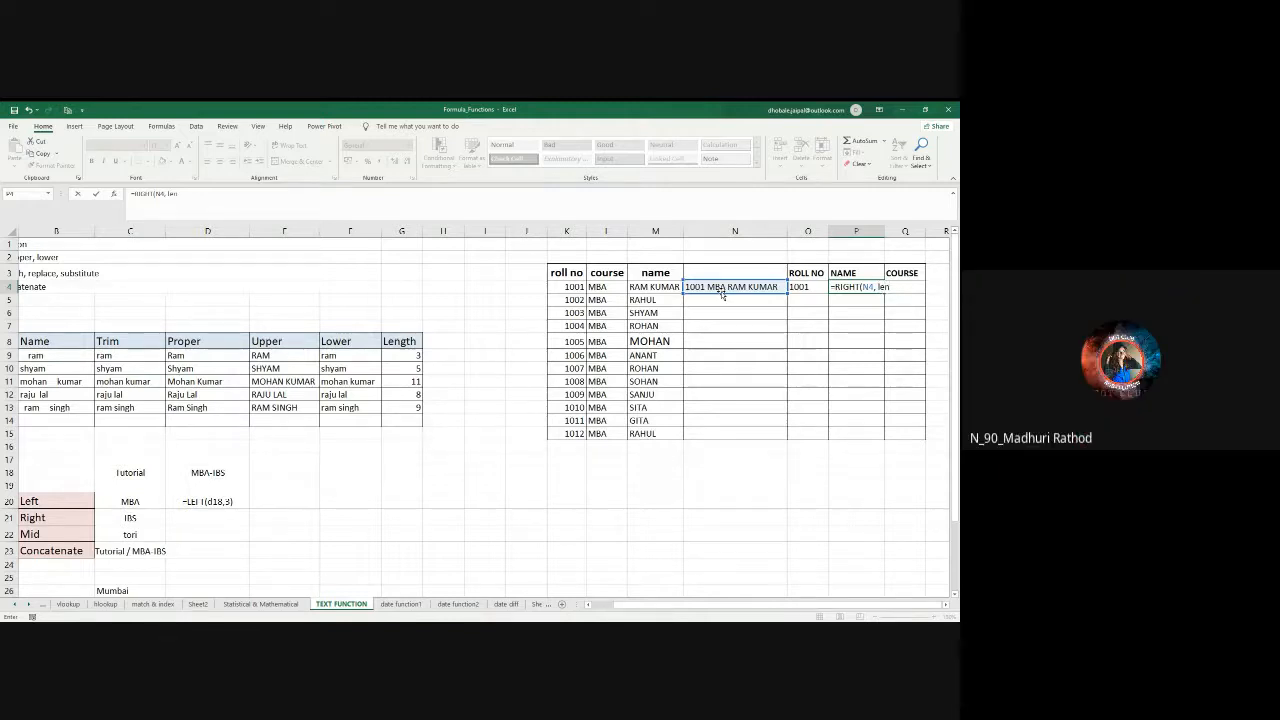
text(()
click(721, 291)
text()-9))
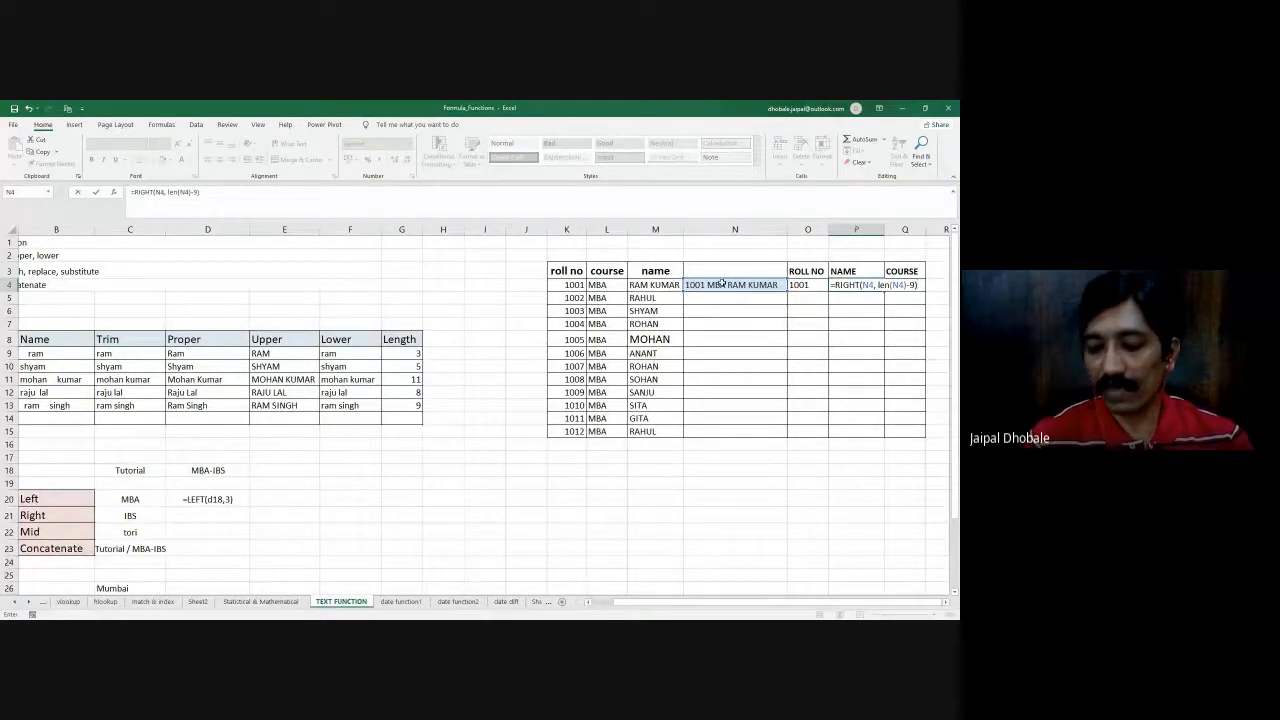
key(Return)
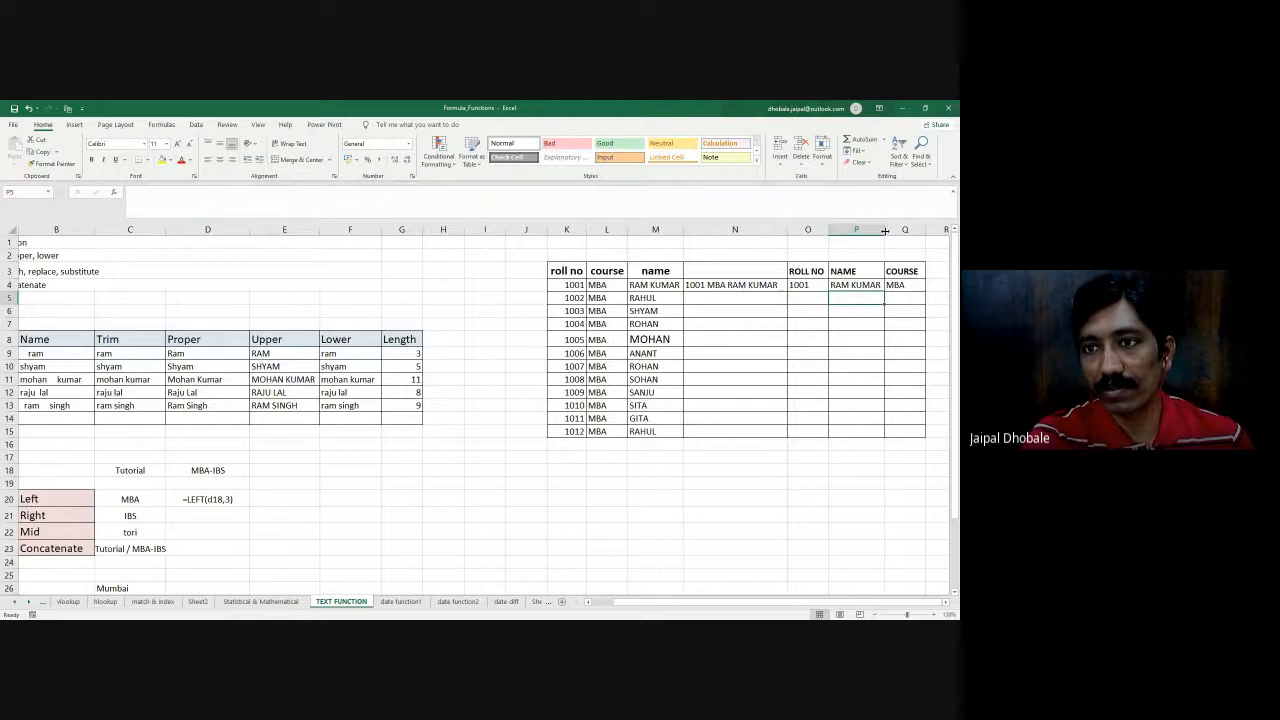
- Review the RIGHT formula in P4 and the unfilled cells below the combined text and the split columns
click(845, 285)
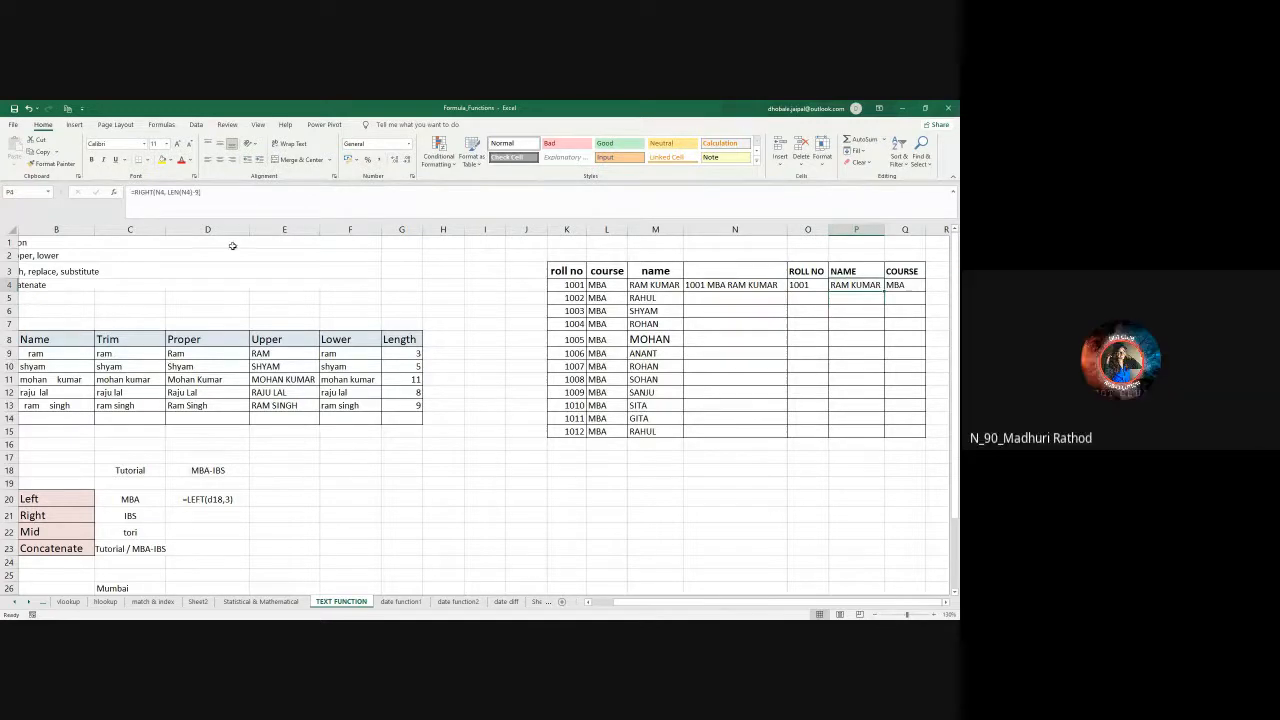
drag(722, 285, 723, 430)
click(810, 285)
drag(814, 306, 820, 357)
click(857, 364)
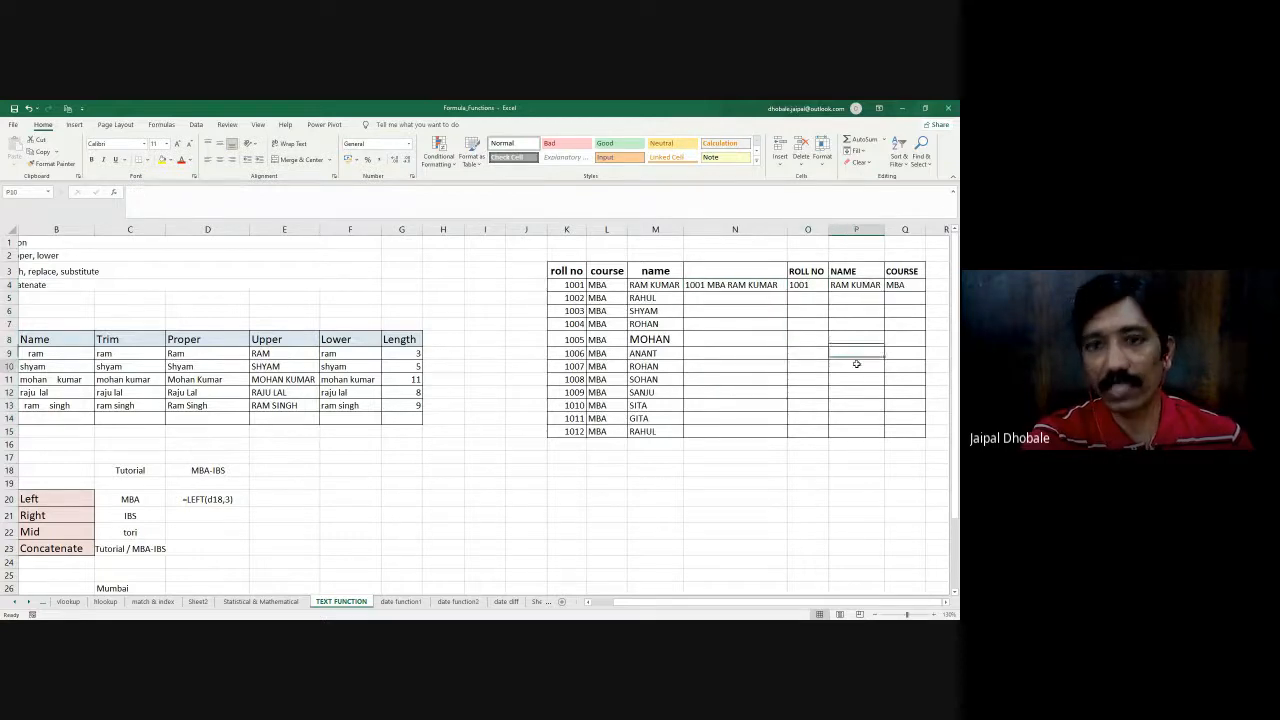
click(701, 394)
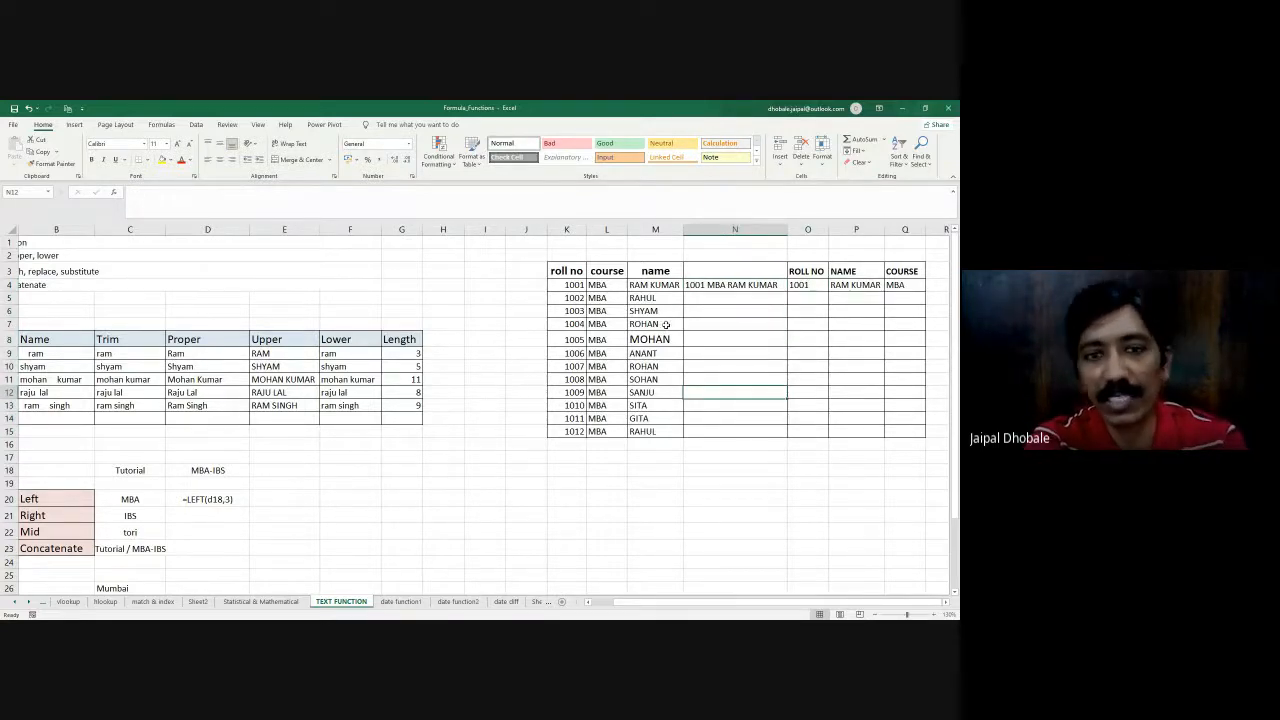
click(68, 504)
click(102, 405)
click(127, 516)
click(279, 601)
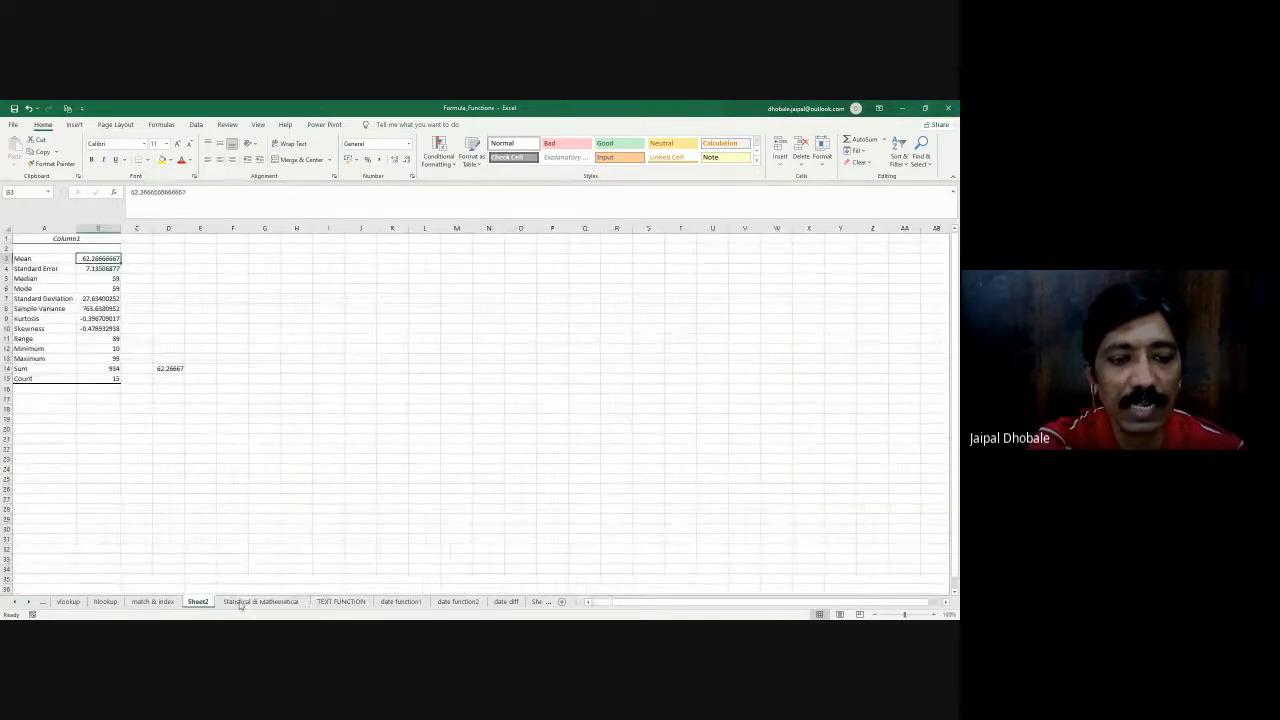
click(341, 601)
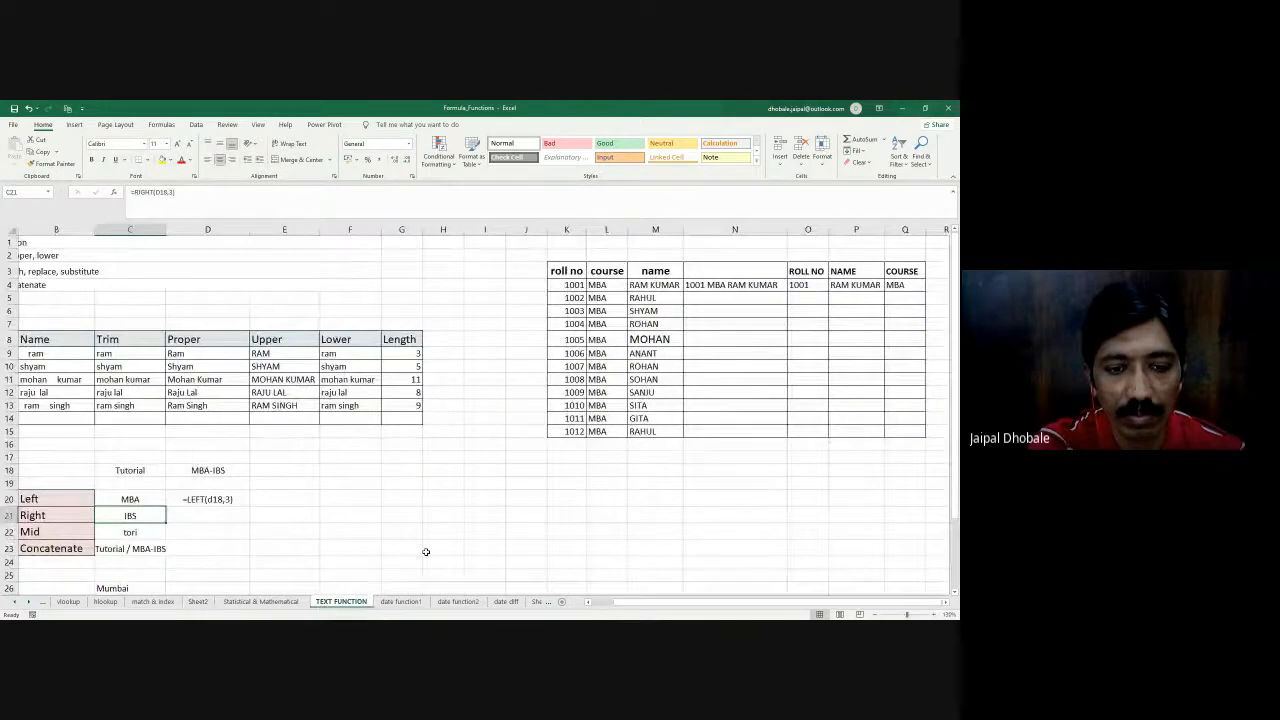
scroll(425, 553, down, 5)
scroll(425, 553, up, 5)
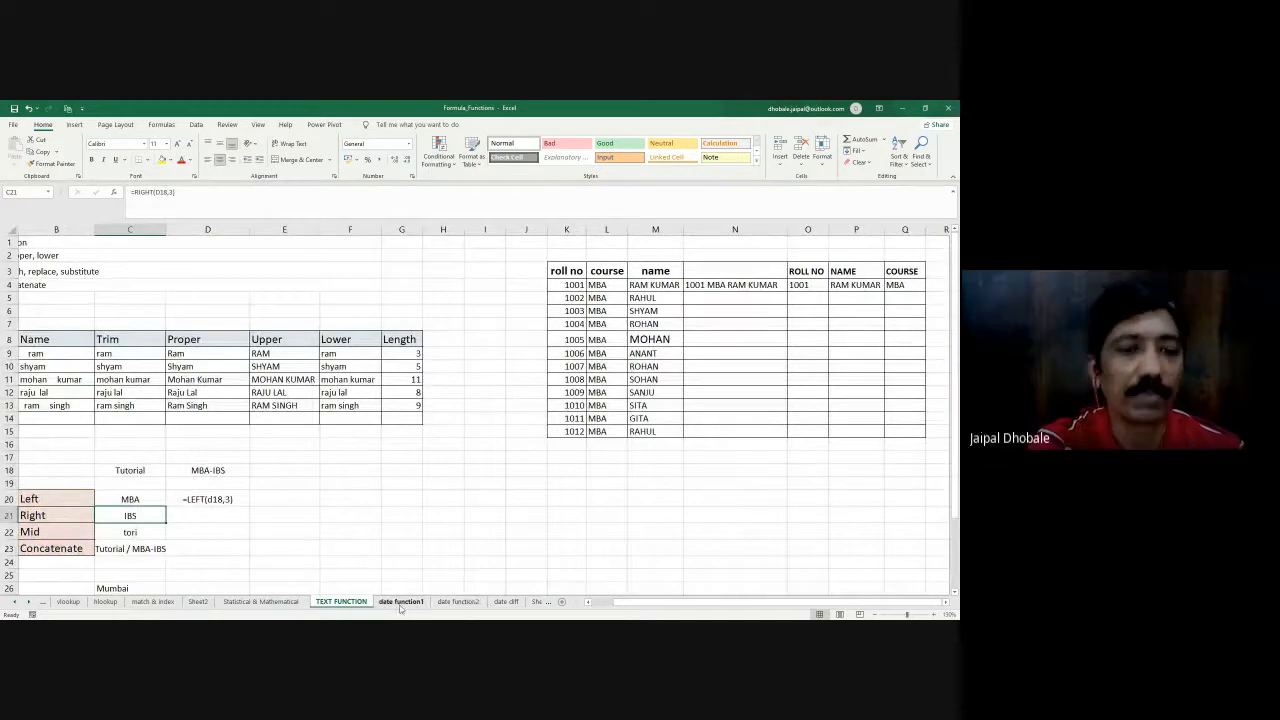
- Go to the date function1 sheet and enter =TODAY() in E9, the Formula cell of the TODAY row
click(400, 604)
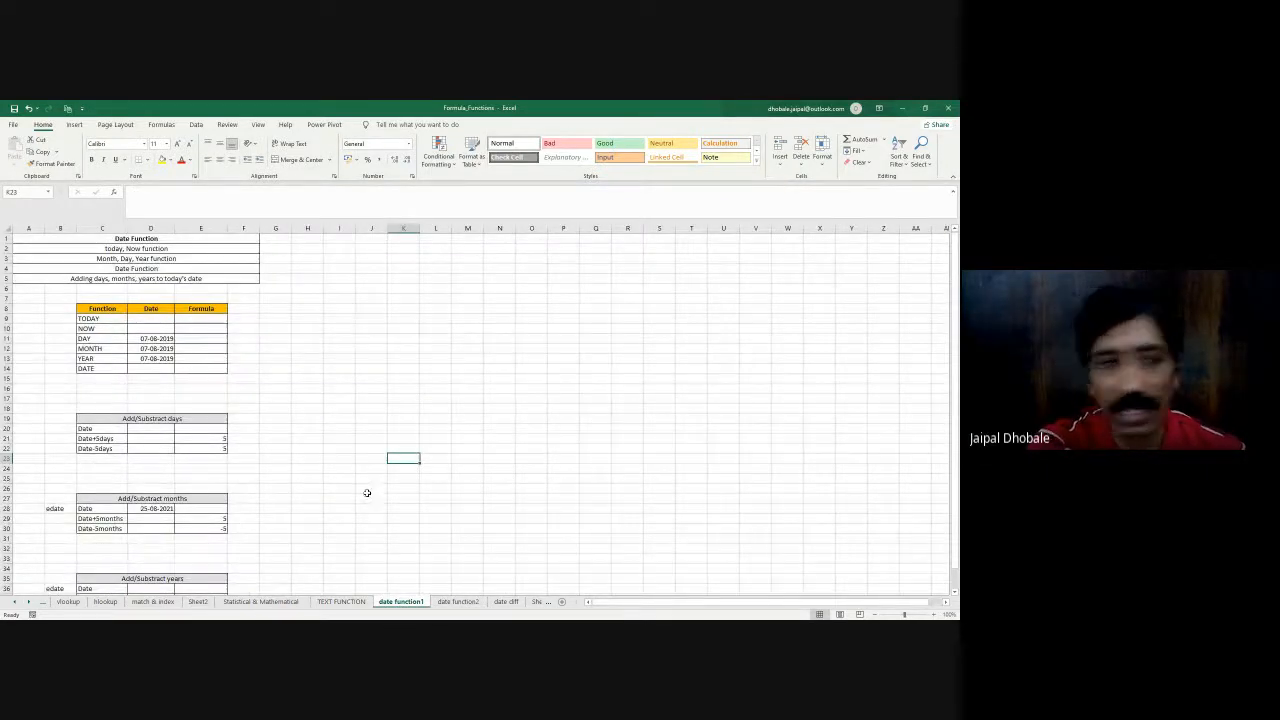
click(151, 318)
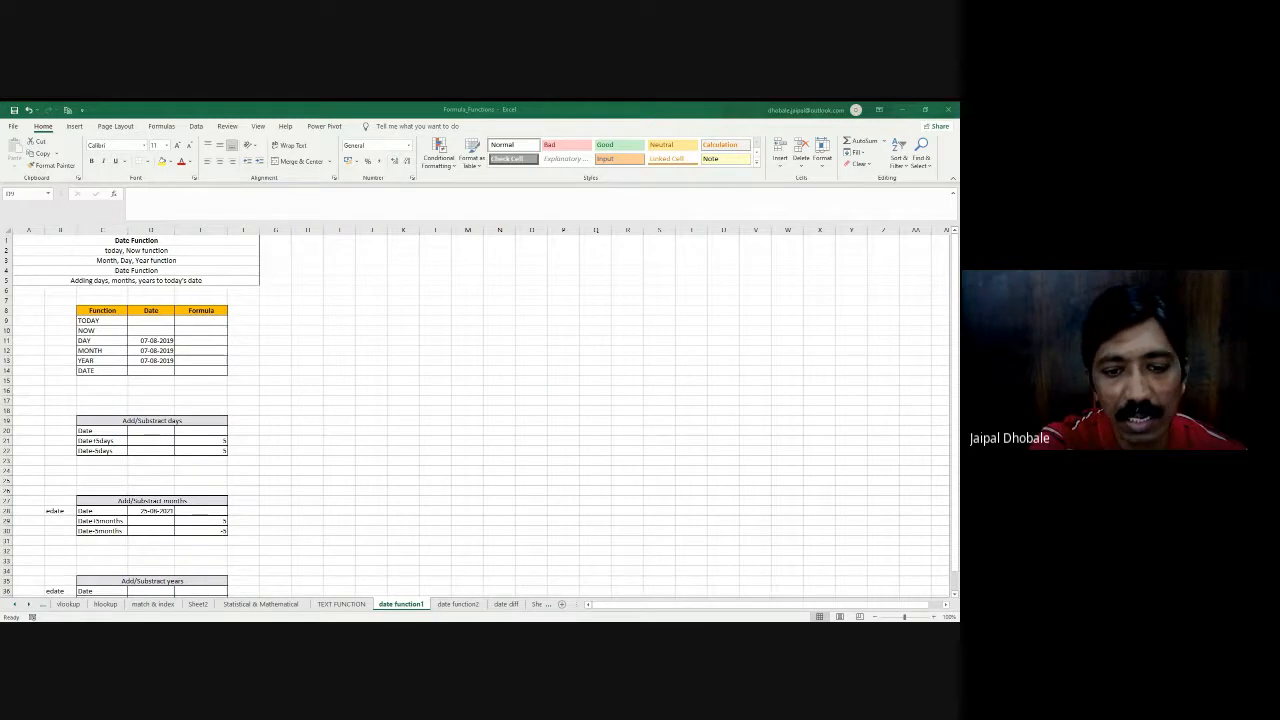
click(200, 320)
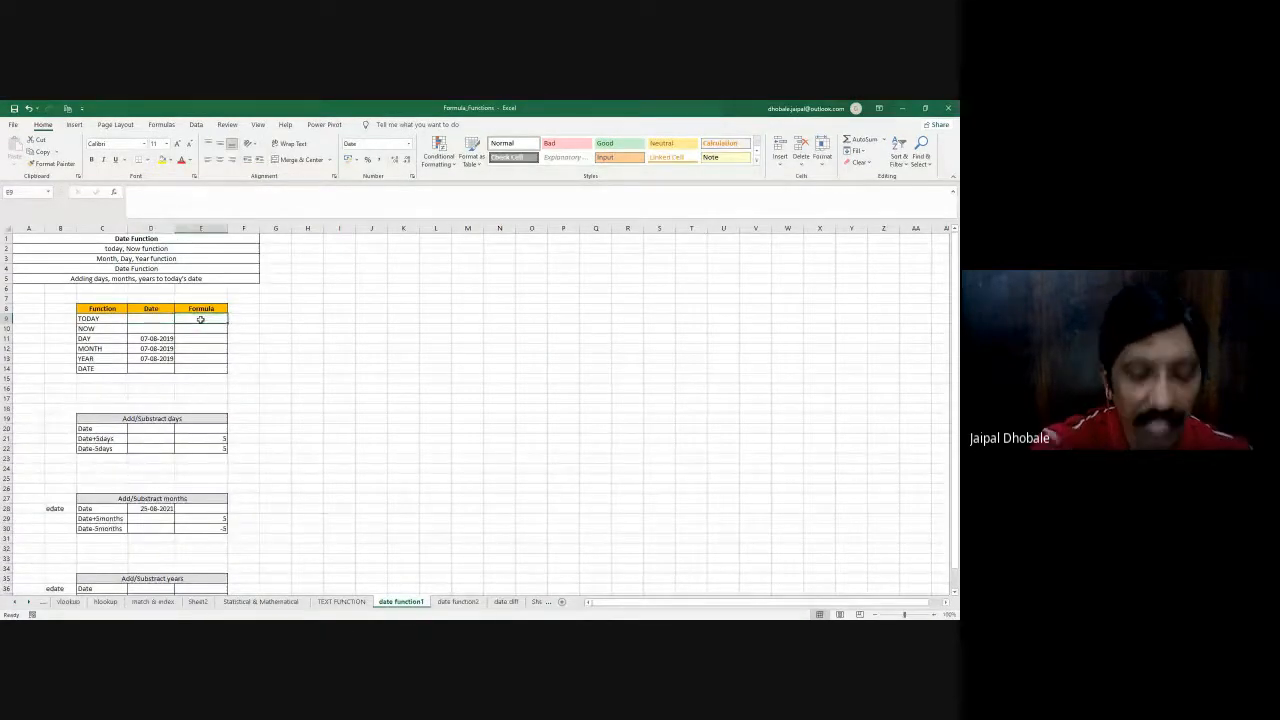
text(=to)
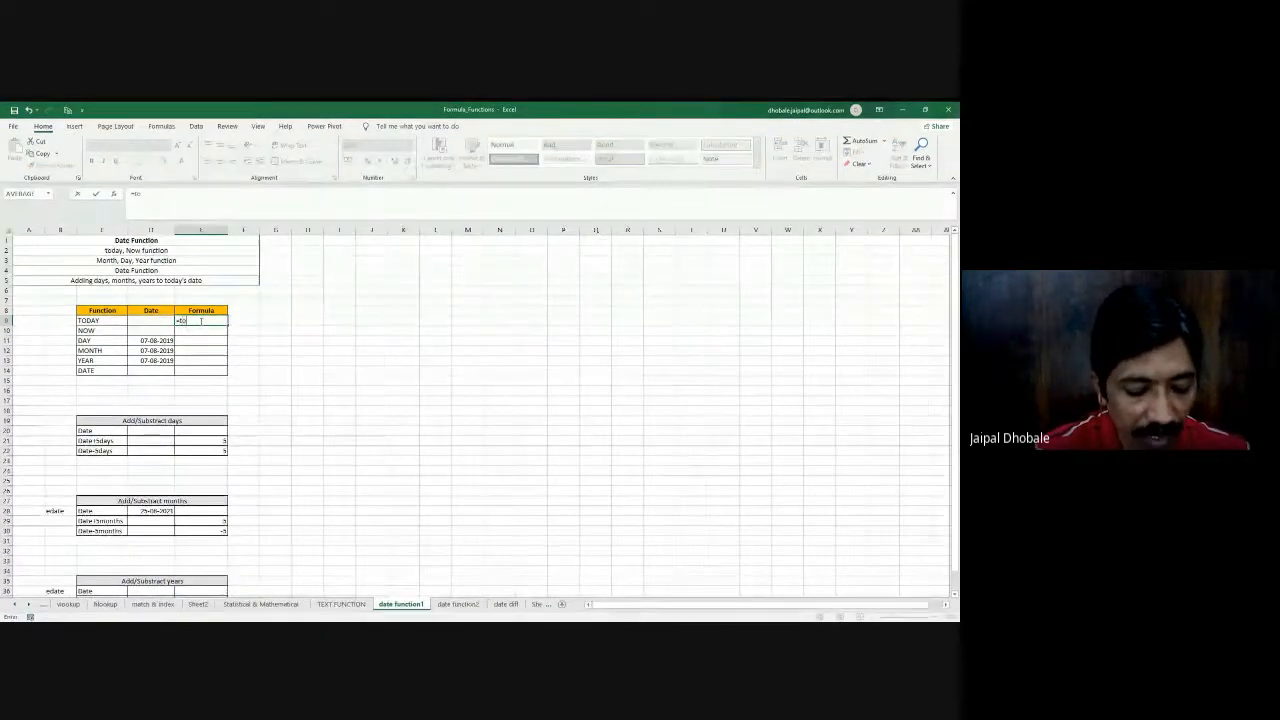
text(day())
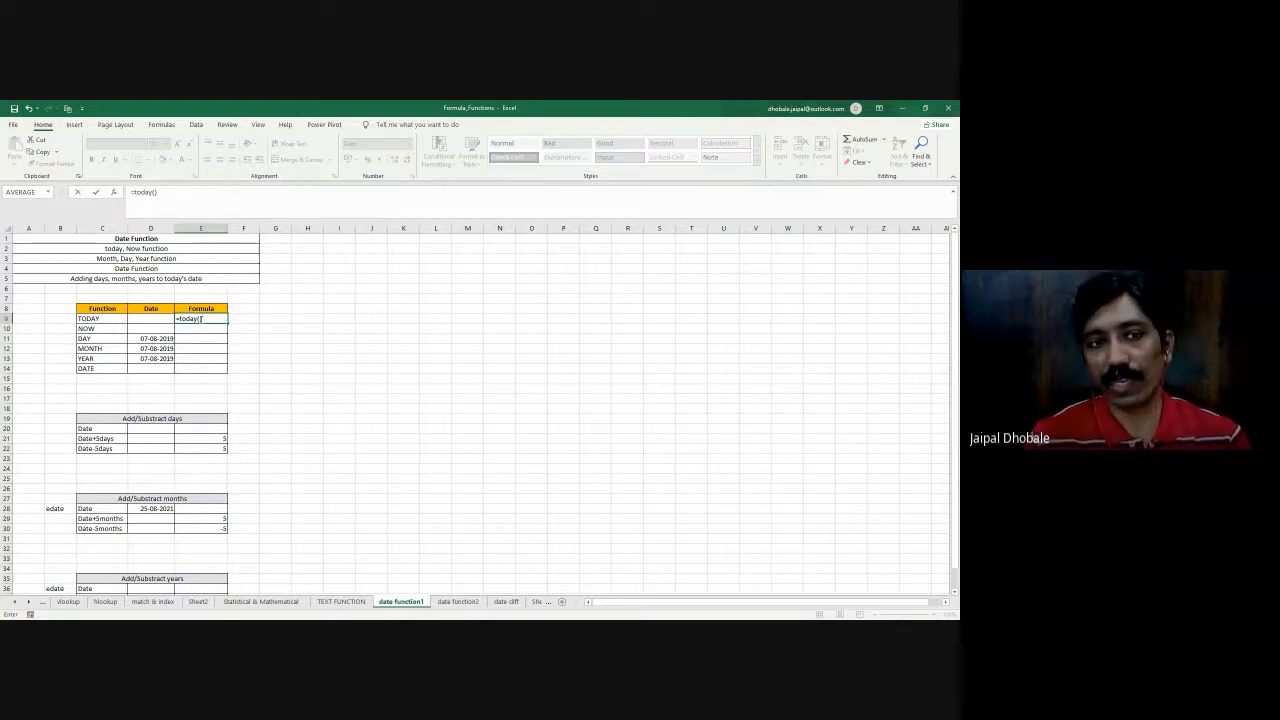
key(Return)
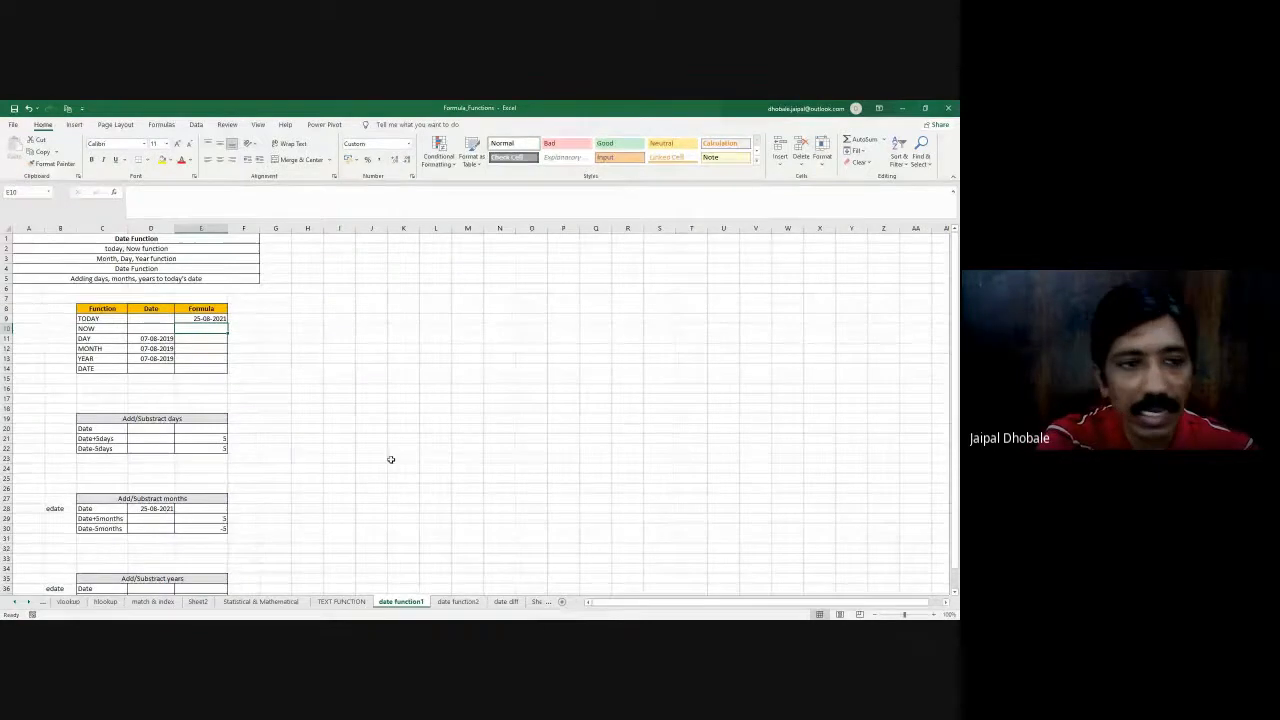
- Look through the date types for E9, previewing 14-03-12, and apply the *14-03-2012 format
click(183, 318)
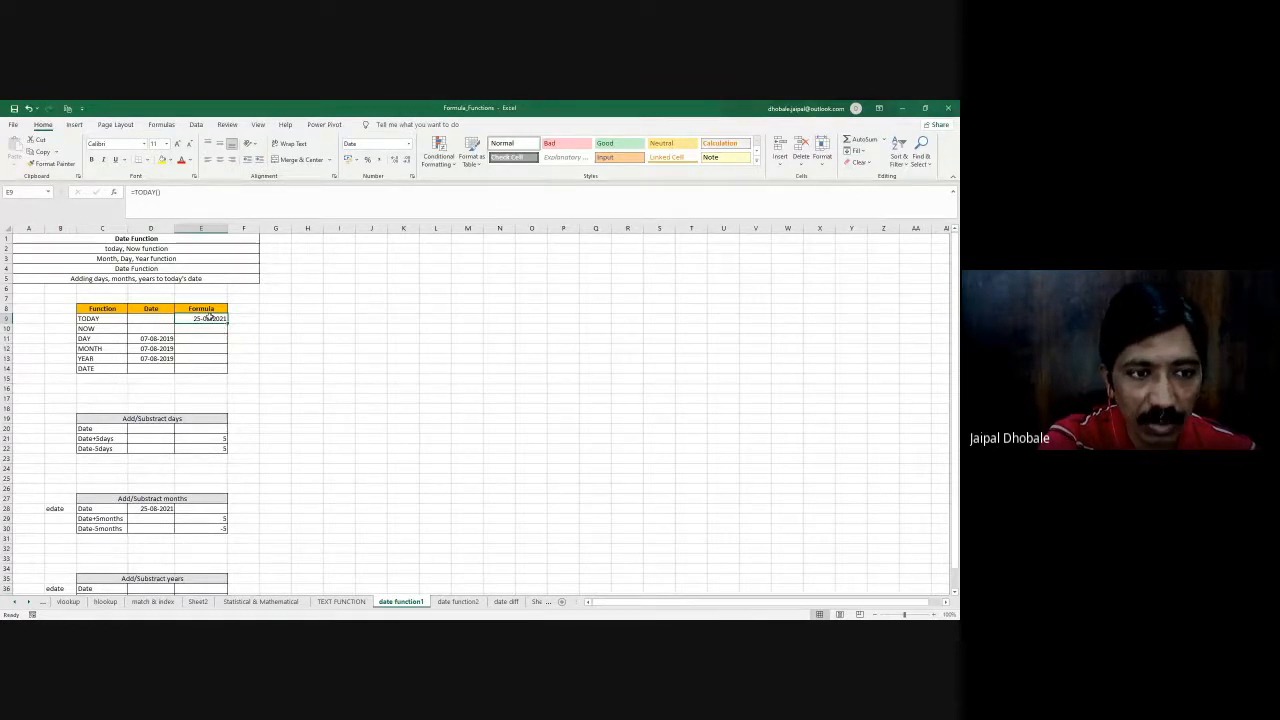
click(409, 146)
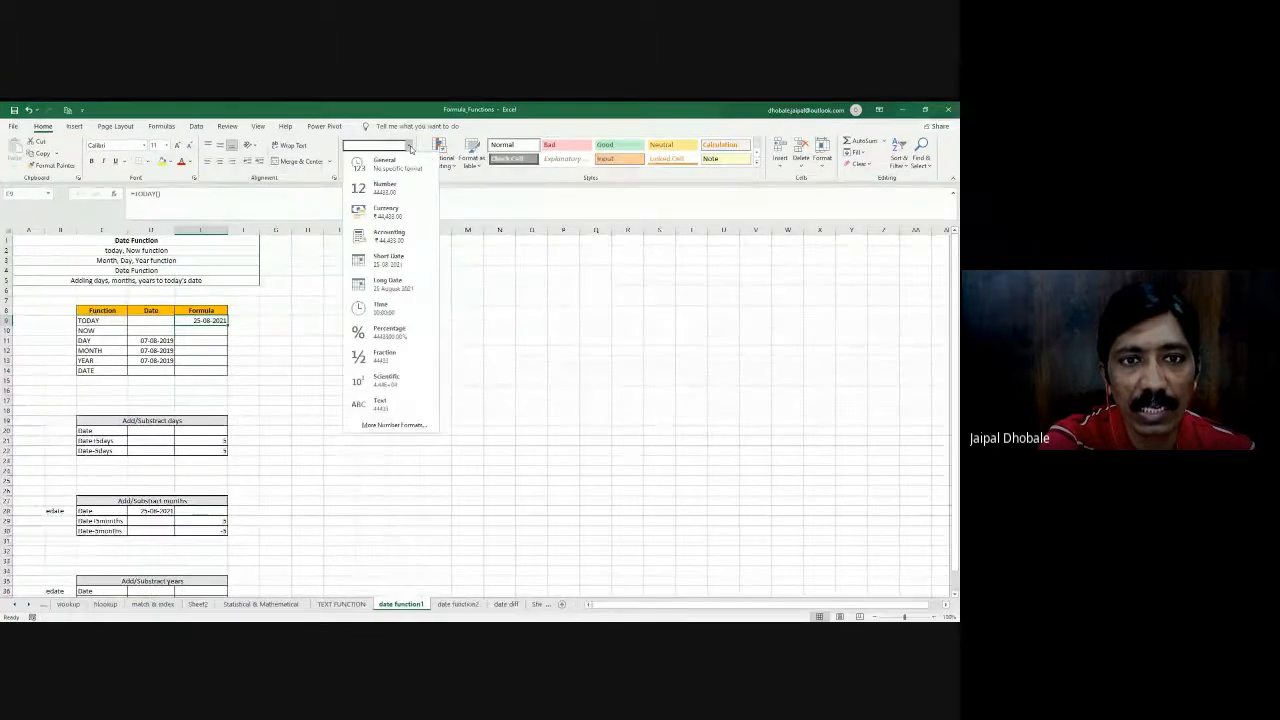
click(410, 148)
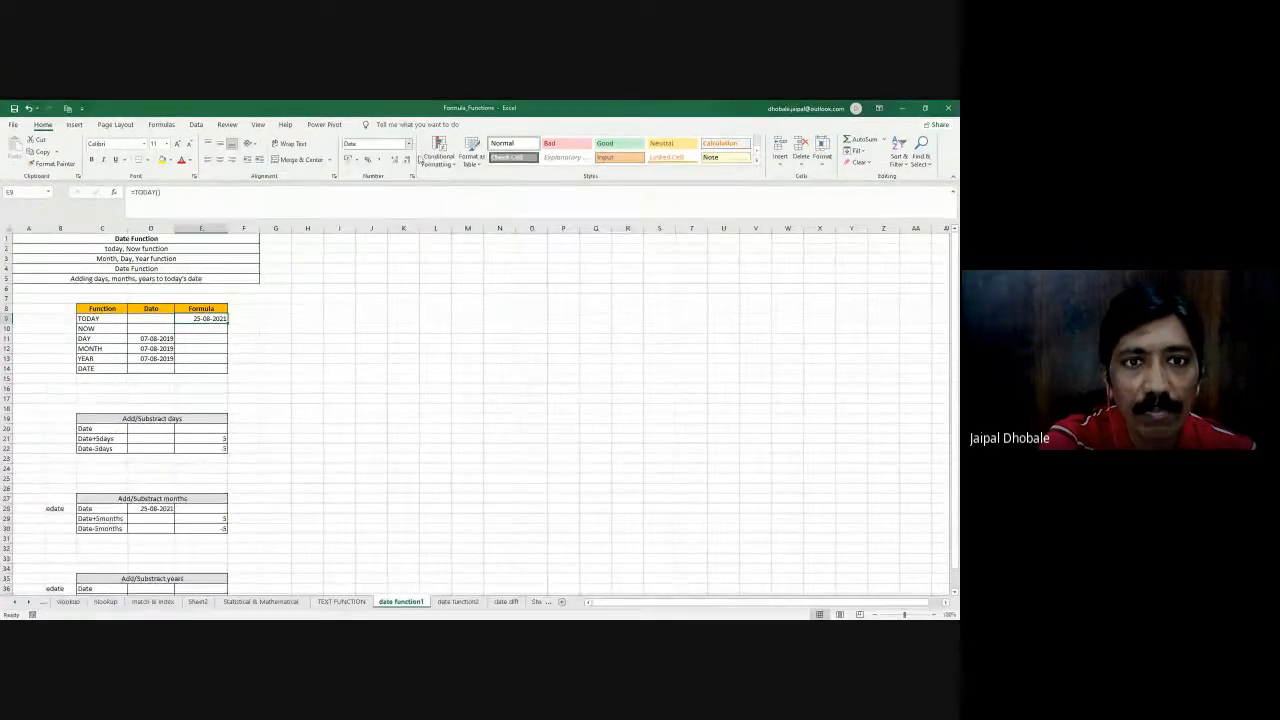
click(411, 177)
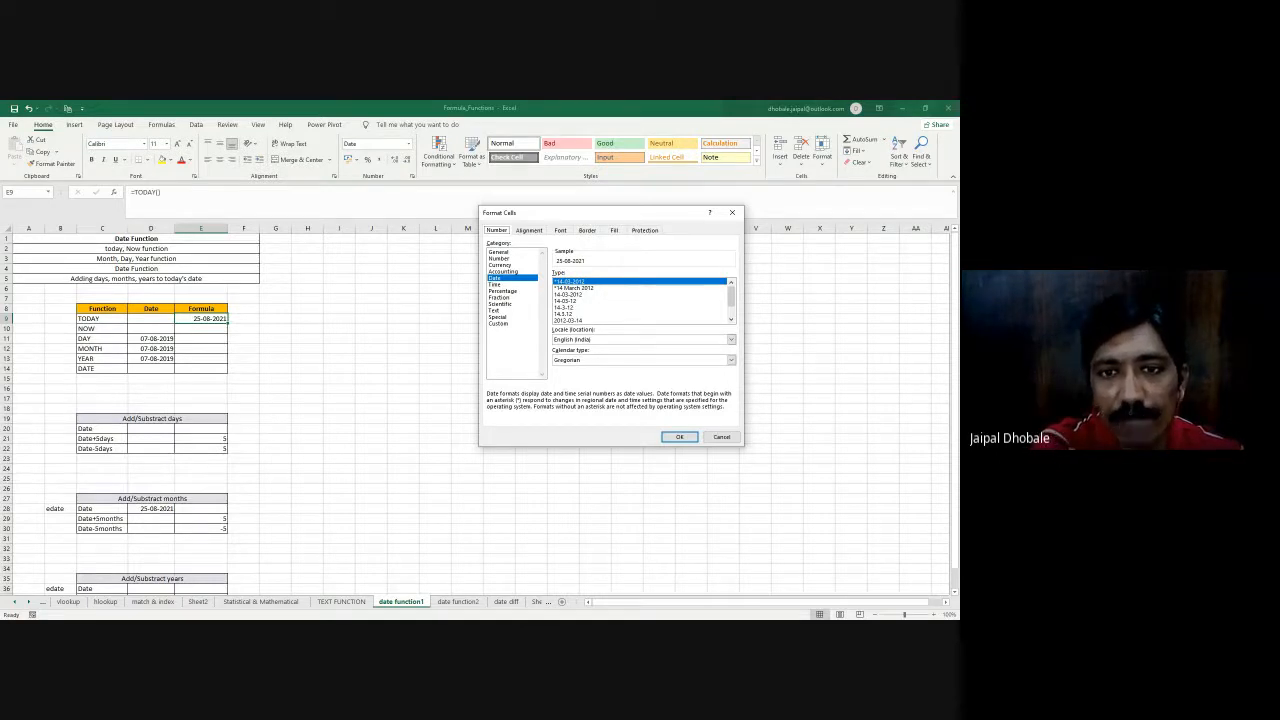
click(566, 301)
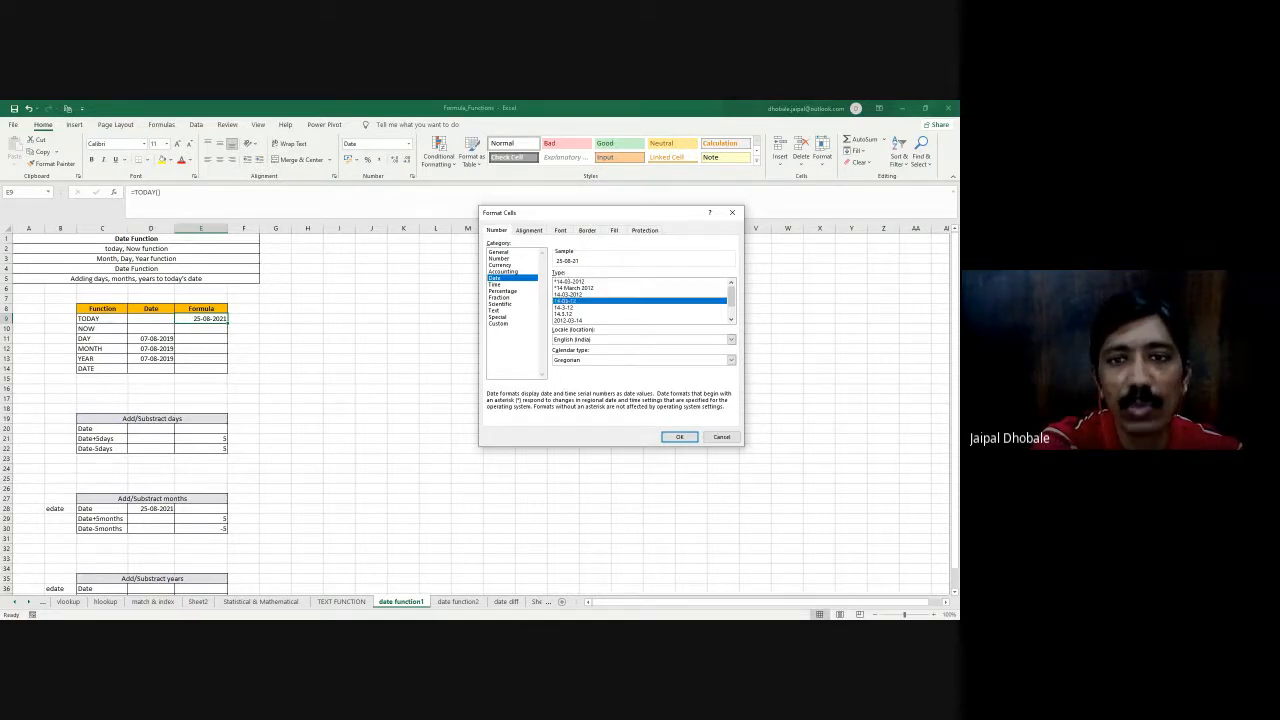
click(570, 282)
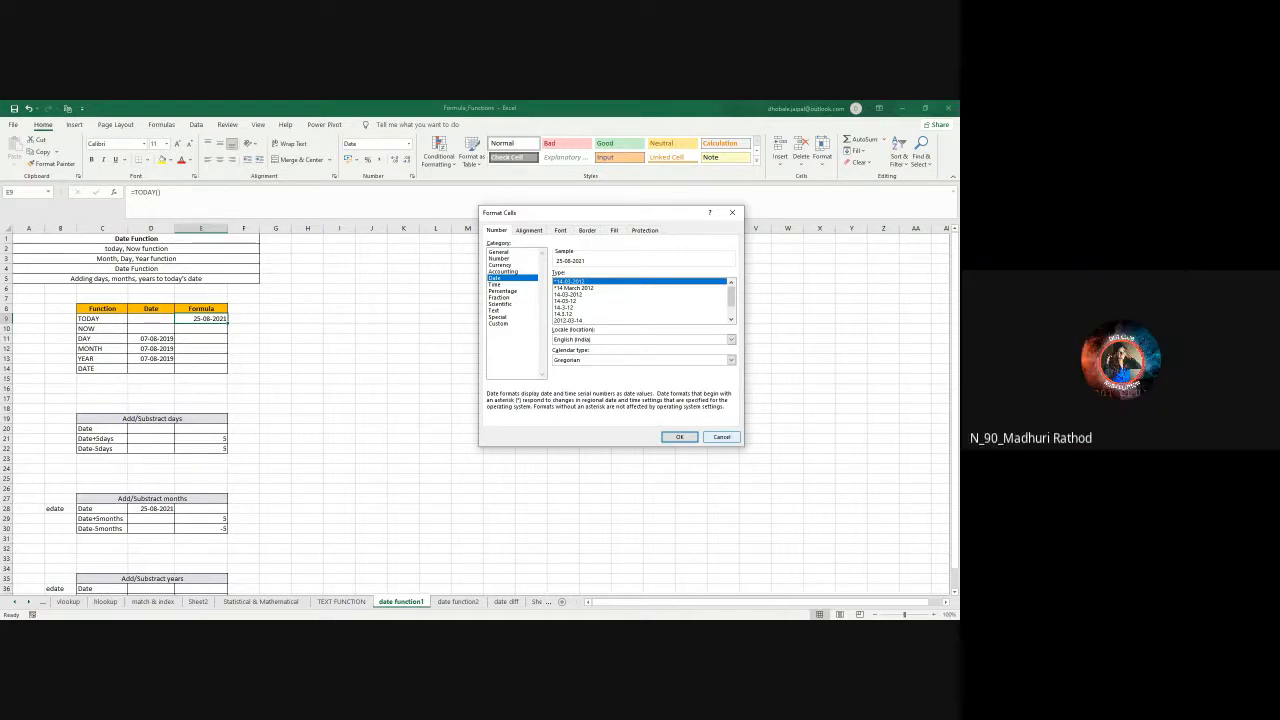
click(679, 437)
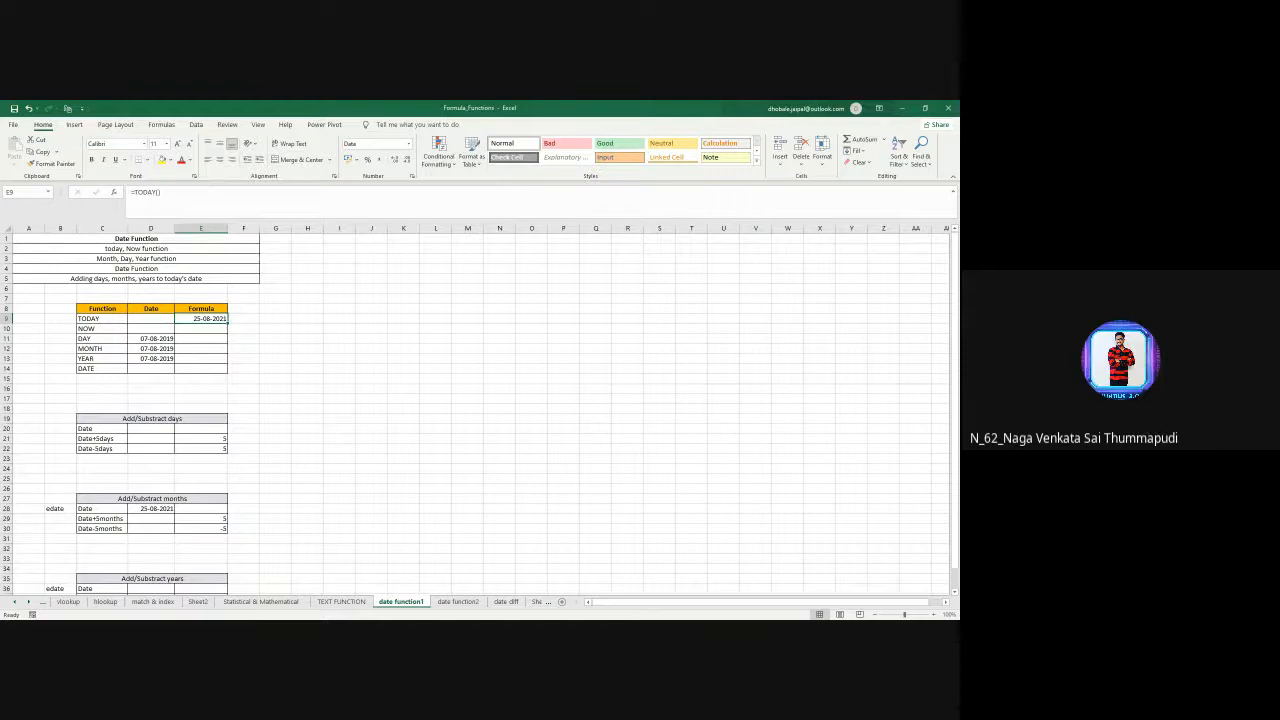
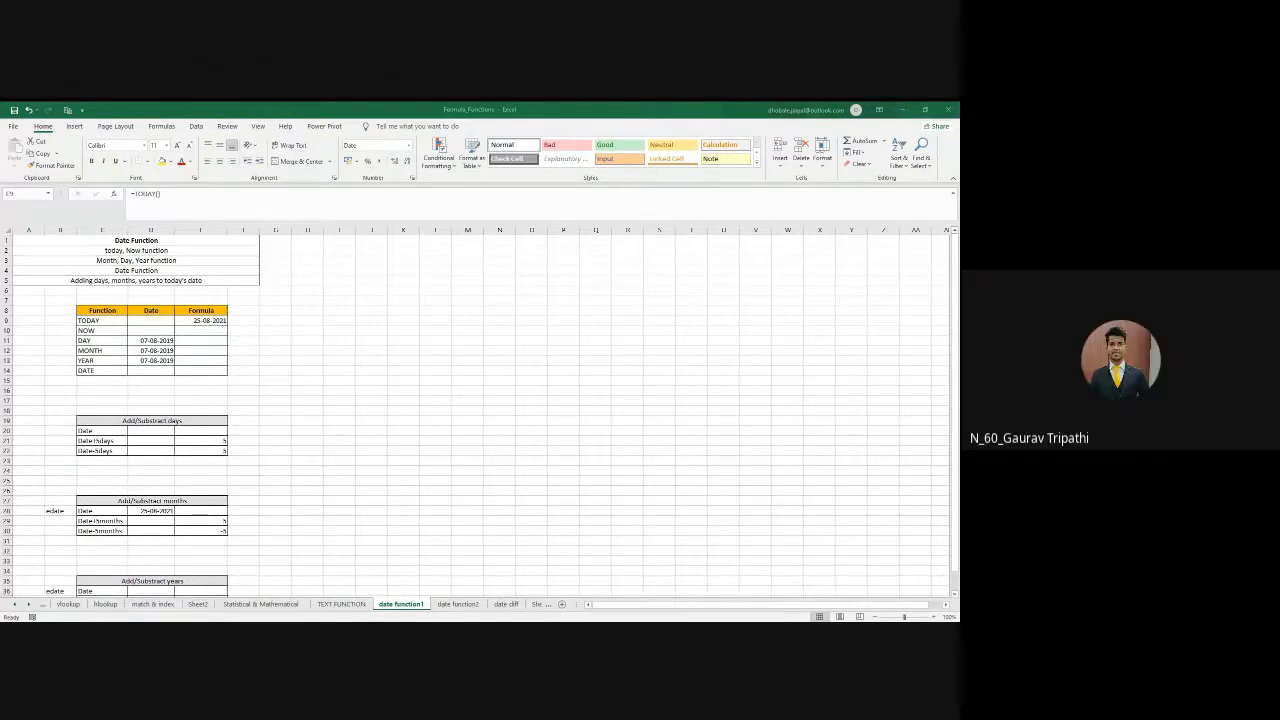
- Enter =NOW() in E10, the Formula cell of the NOW row
click(194, 328)
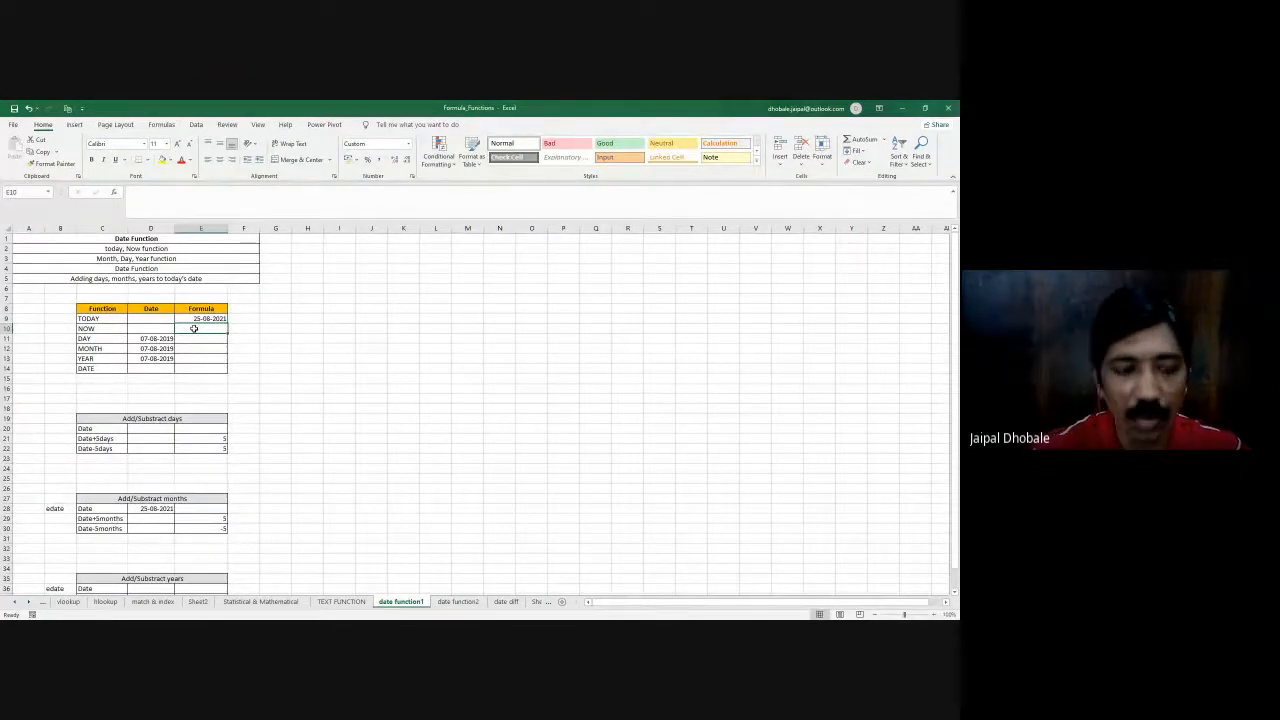
text(=)
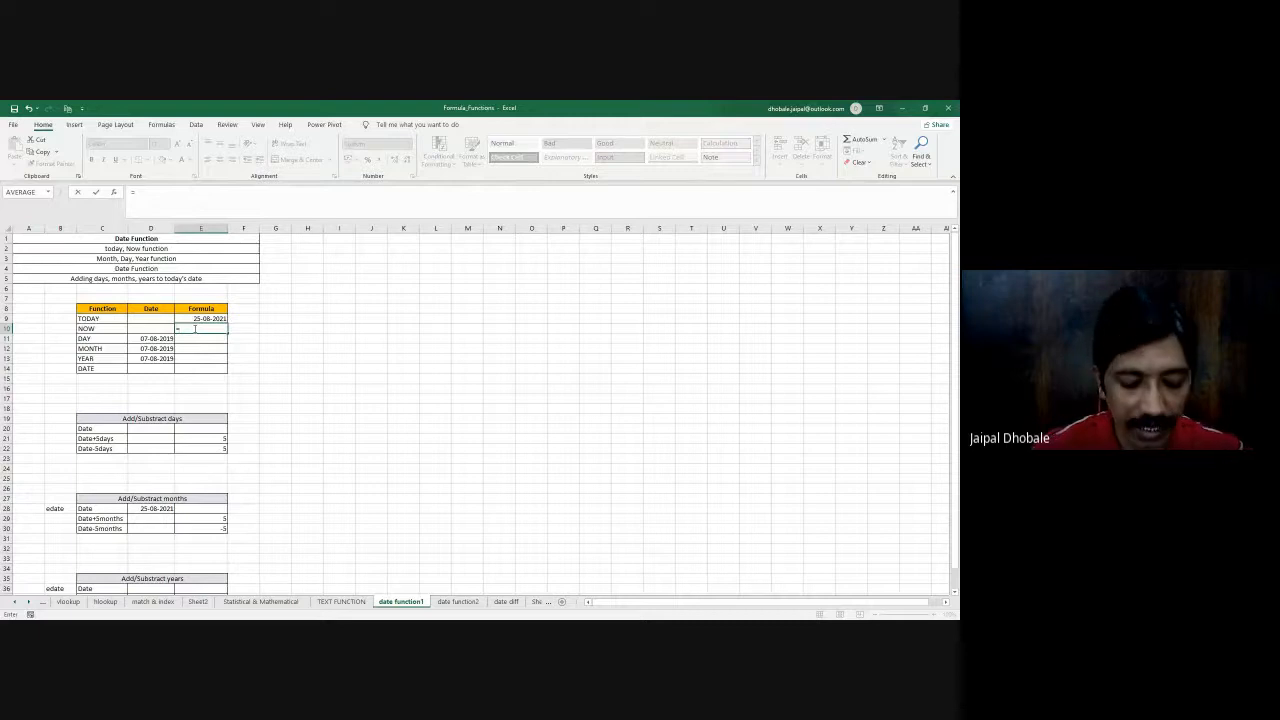
text(now)
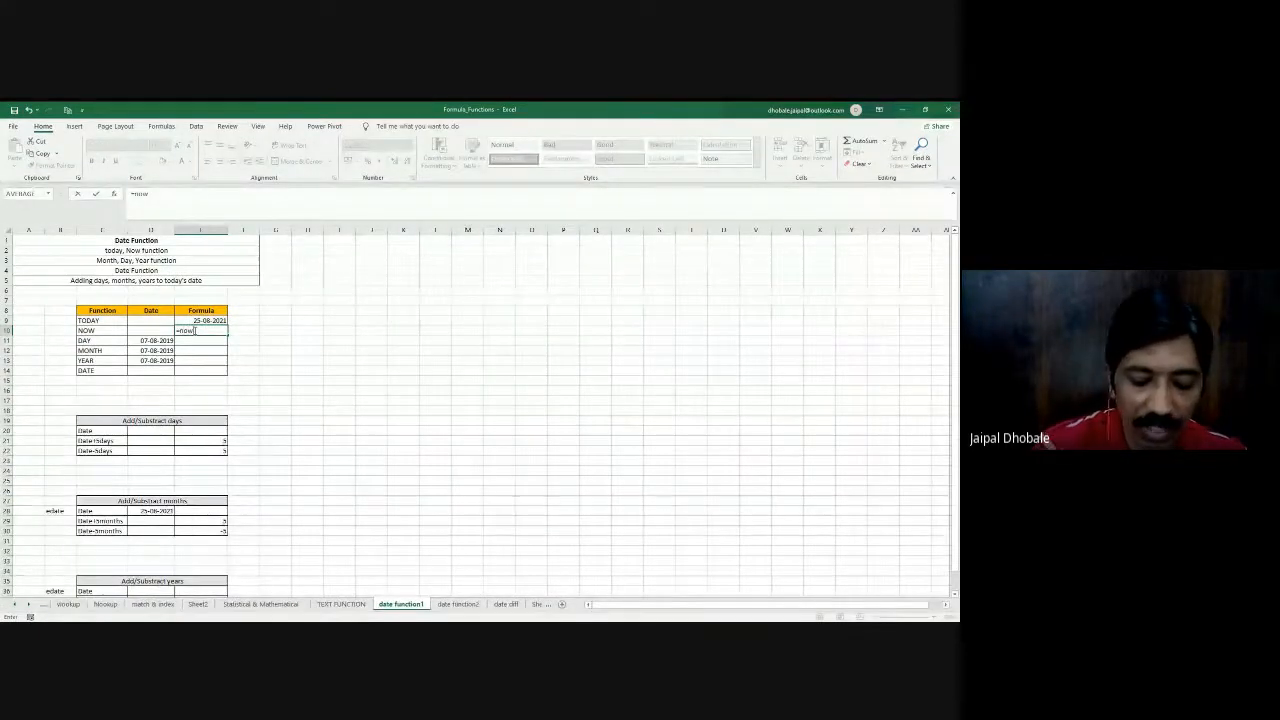
text(()
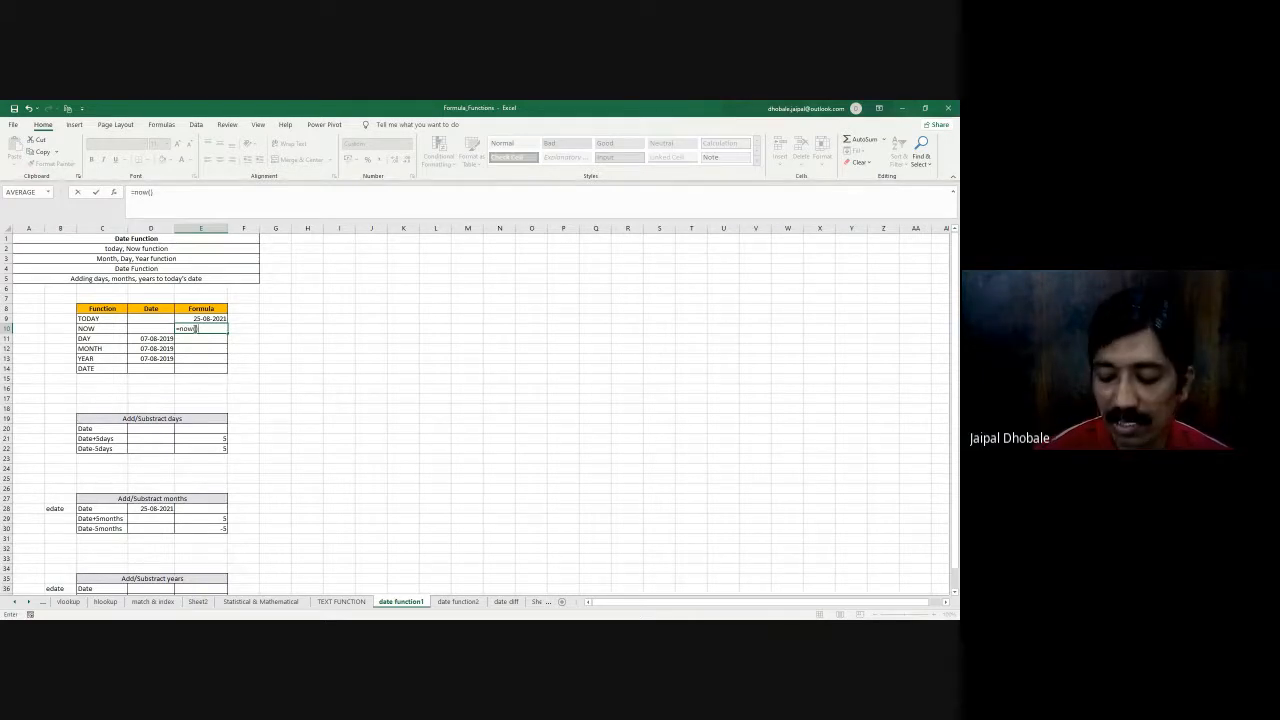
key(Return)
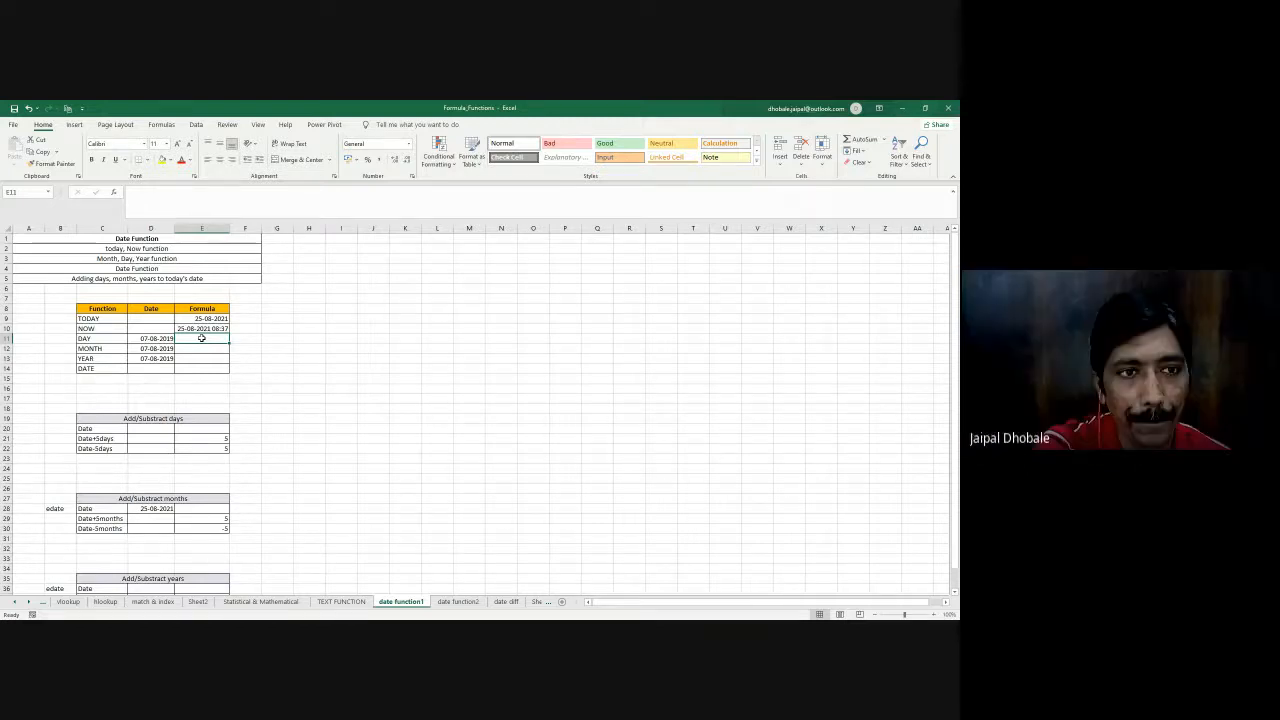
- Enter the heading Date in the blank cell M10, away from the function table
drag(147, 339, 150, 358)
click(147, 339)
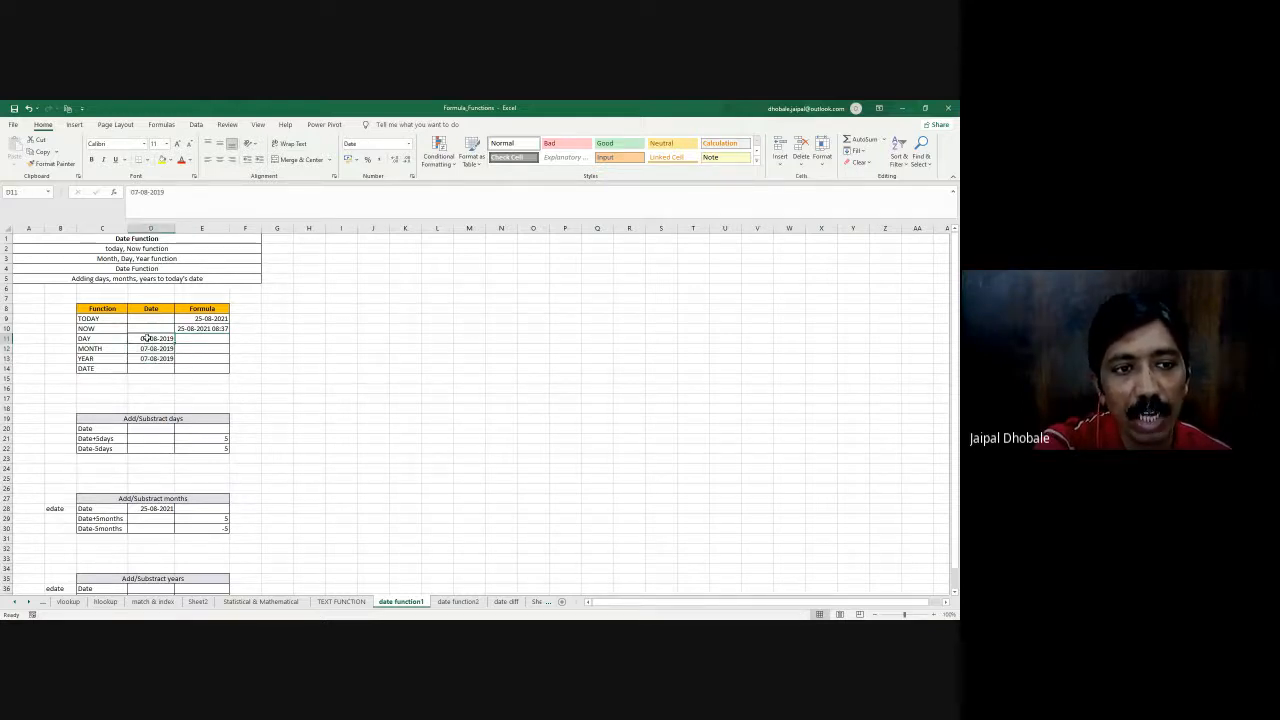
click(469, 338)
drag(406, 339, 552, 402)
click(469, 329)
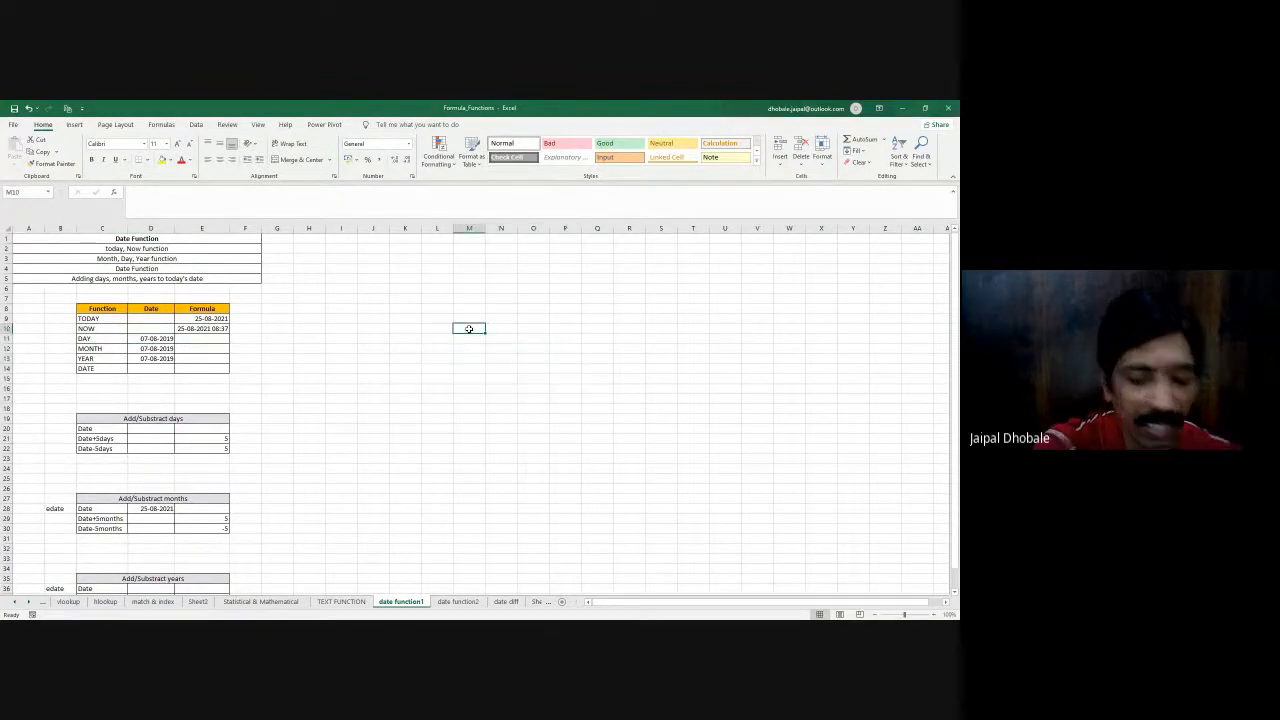
text(Dat)
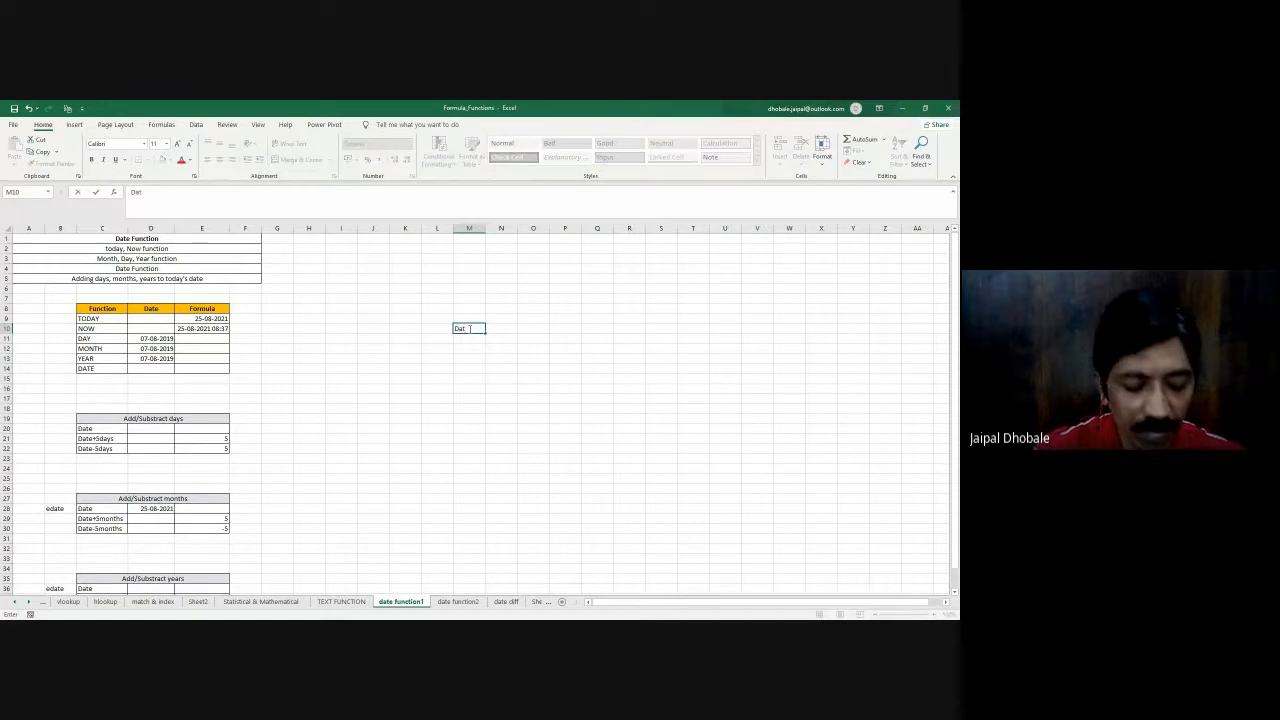
text(e)
key(Return)
- Copy the DAY row's date from D11 into M11 and fit column M to its contents
click(151, 339)
key(ctrl+c)
click(475, 339)
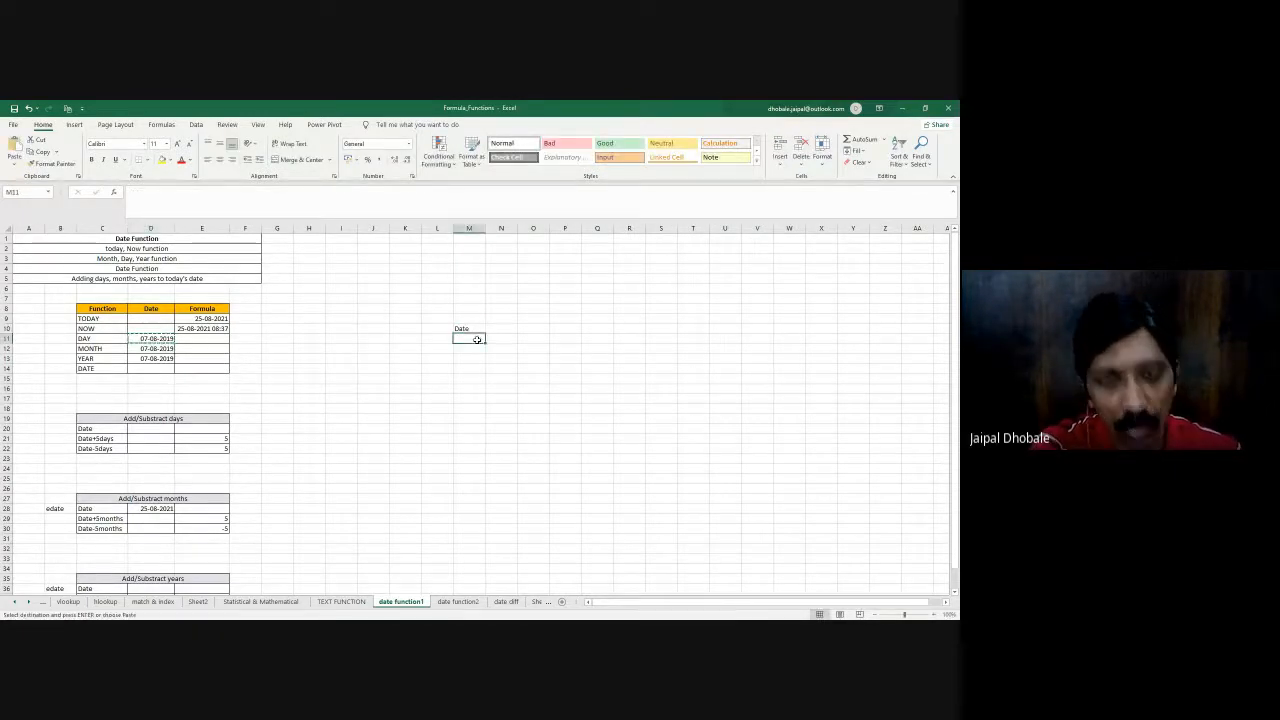
key(ctrl+v)
double_click(485, 228)
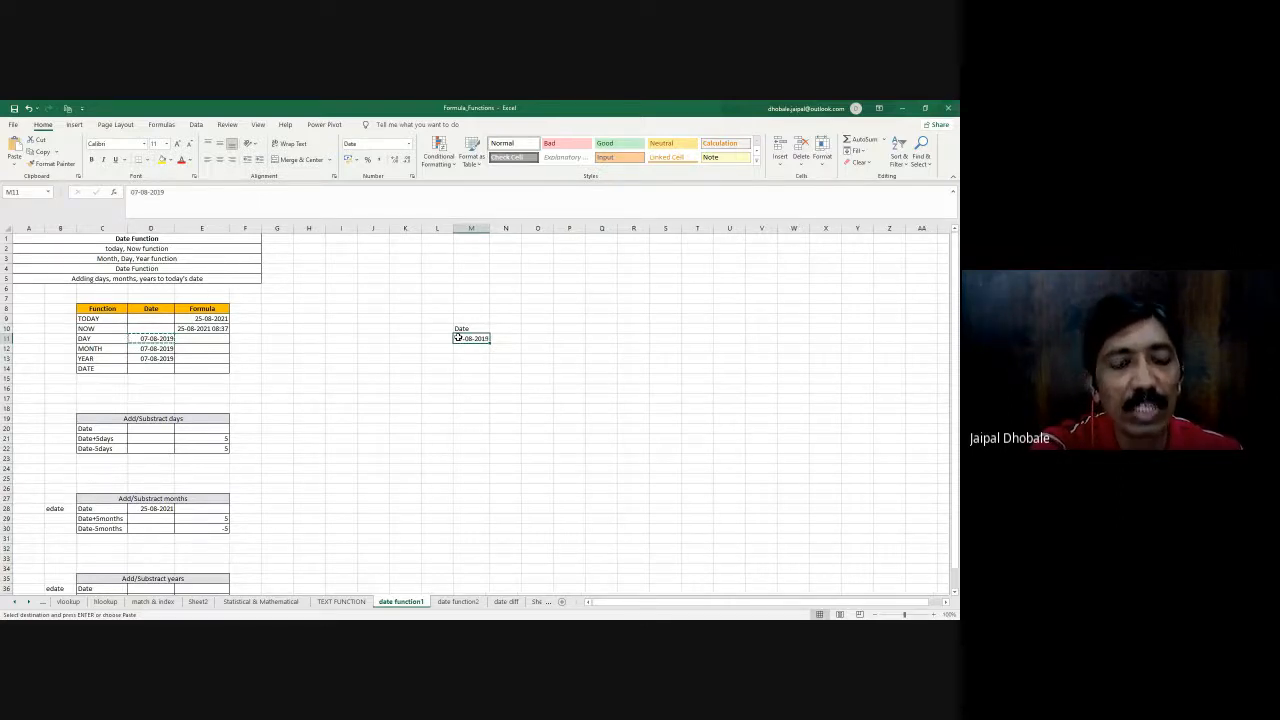
click(528, 340)
text(=)
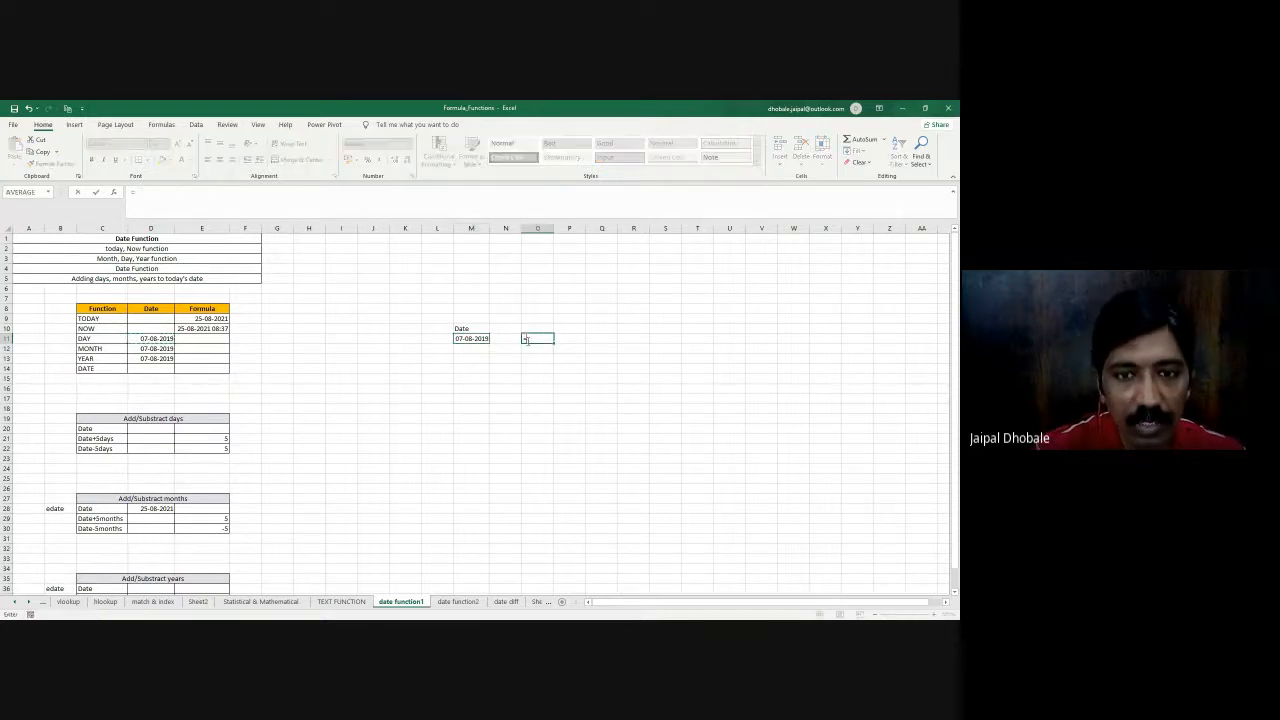
text(day)
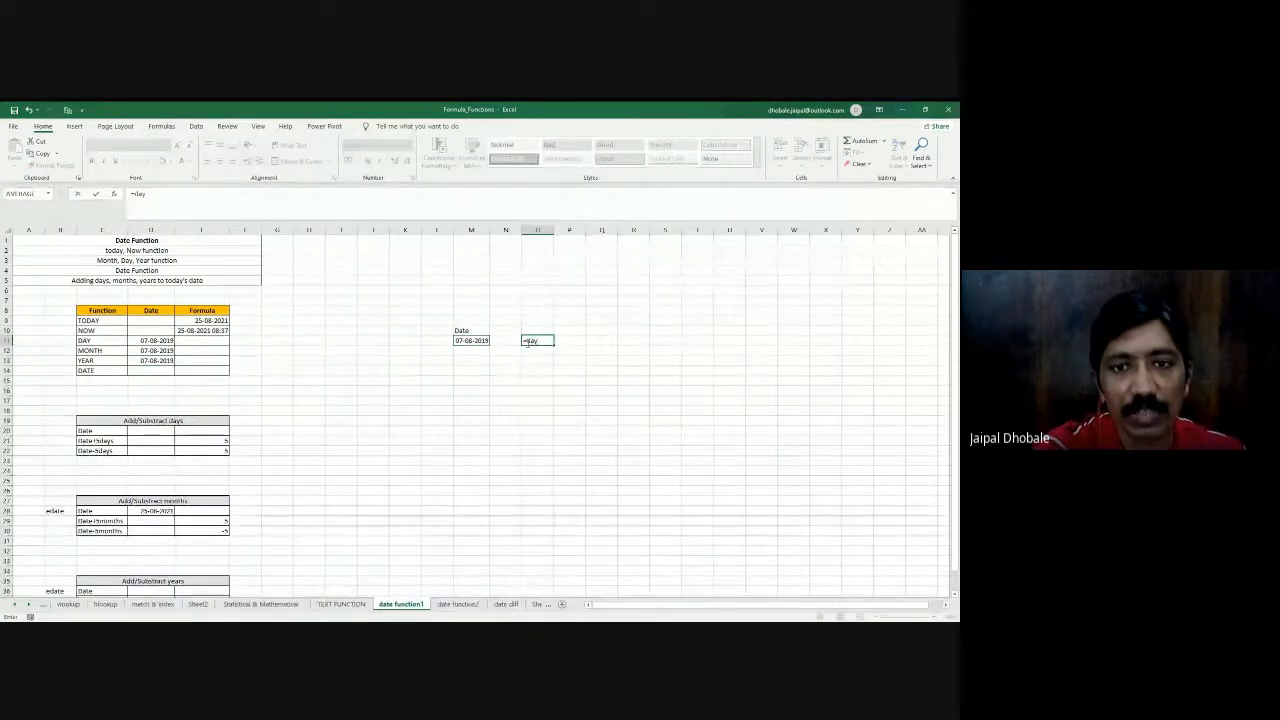
click(471, 344)
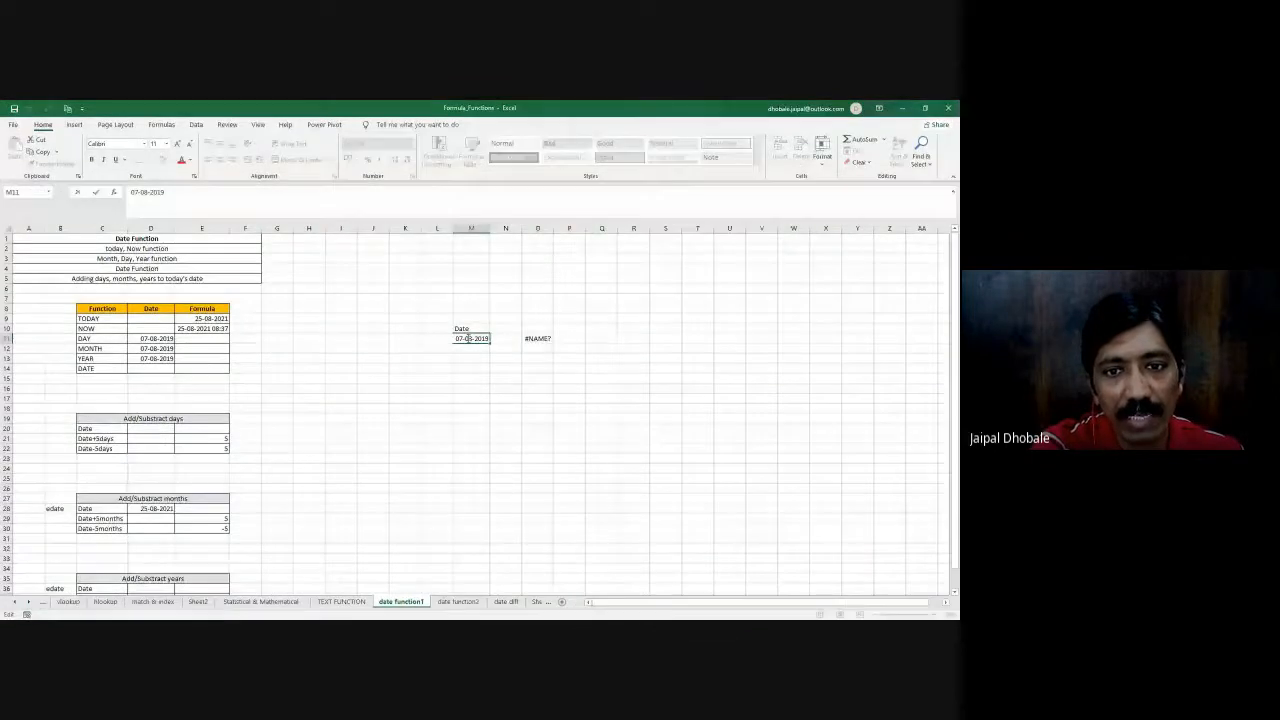
key(Escape)
click(540, 339)
key(Delete)
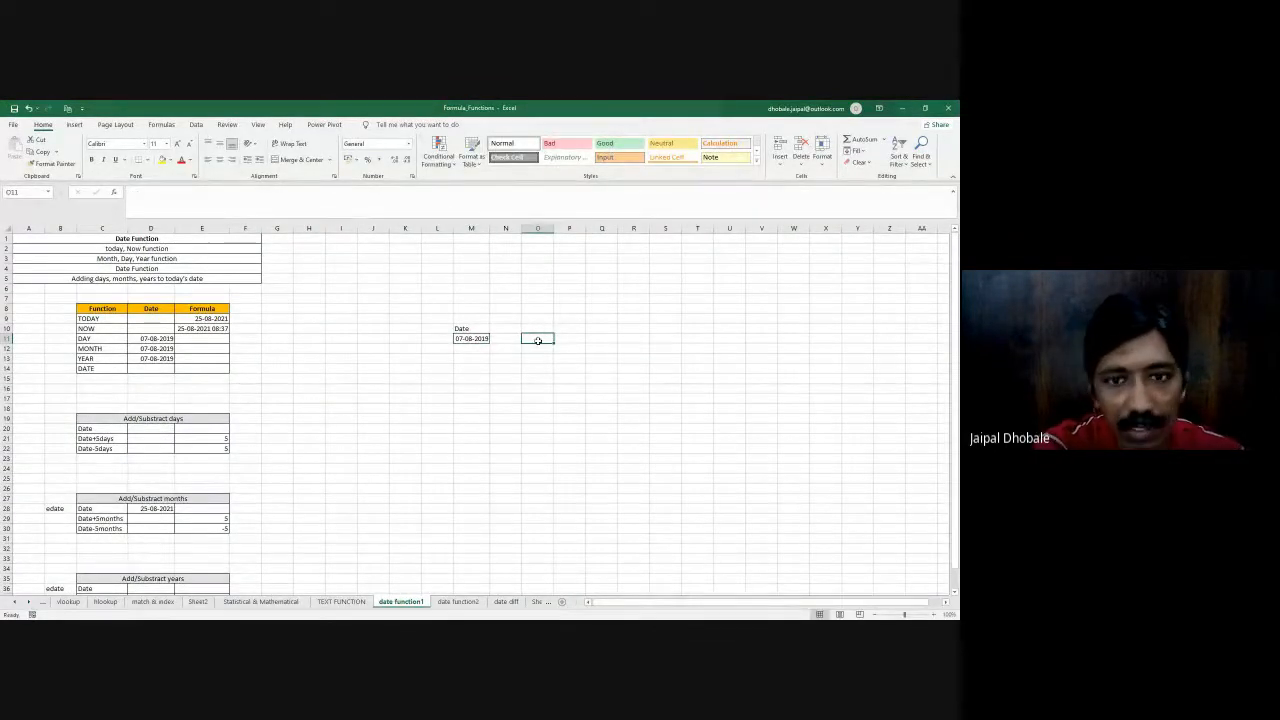
click(184, 330)
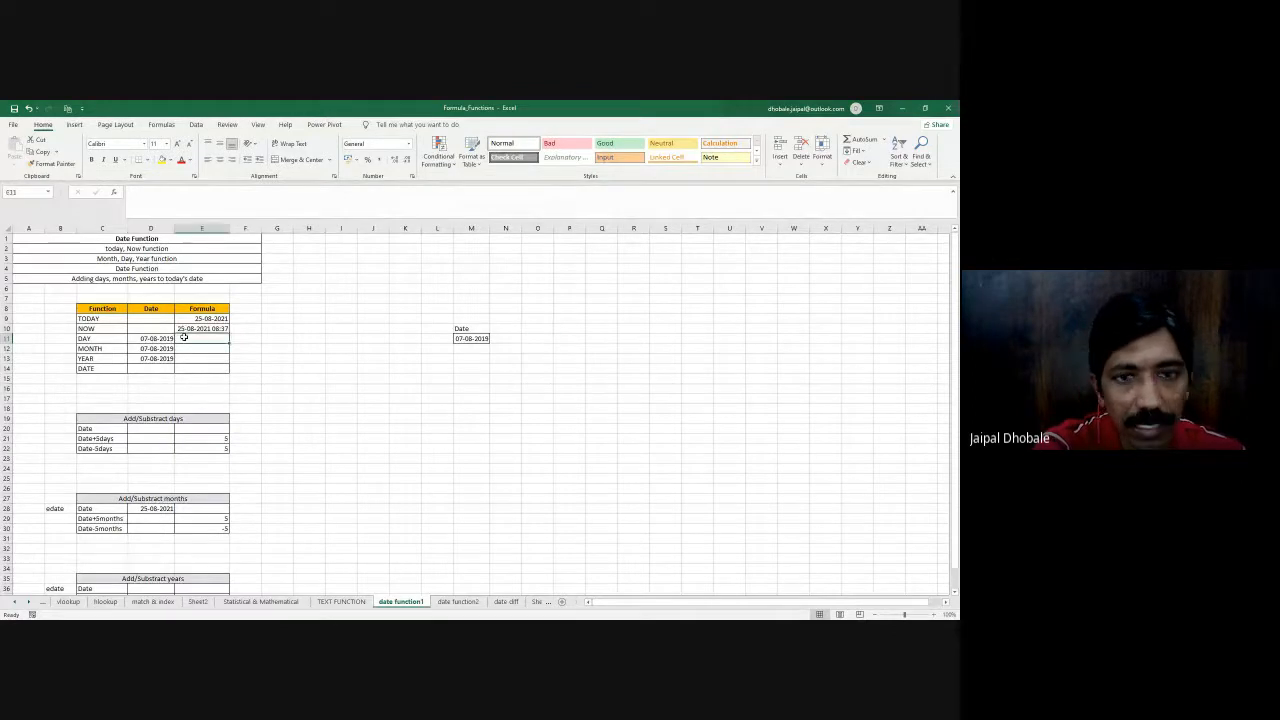
- Enter =DAY(M11) in O11 to extract the day from the copied date, and slightly widen column O
click(531, 337)
text(=day)
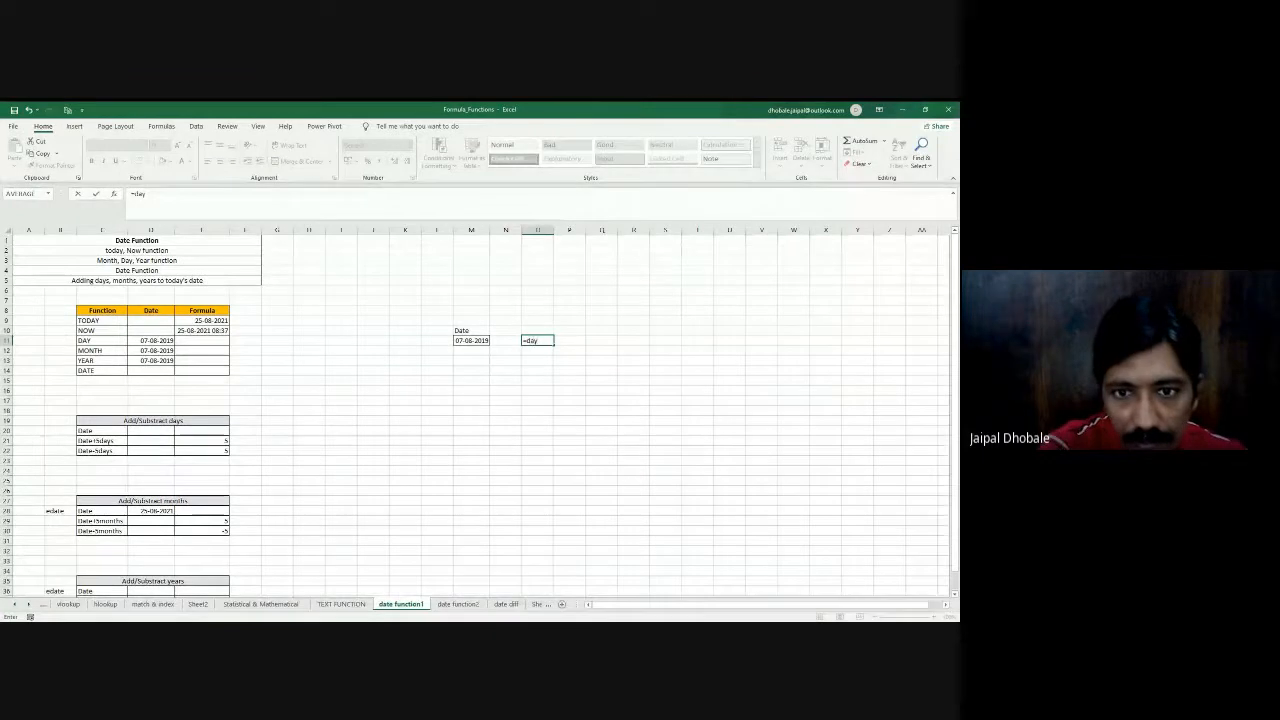
key(Tab)
click(473, 340)
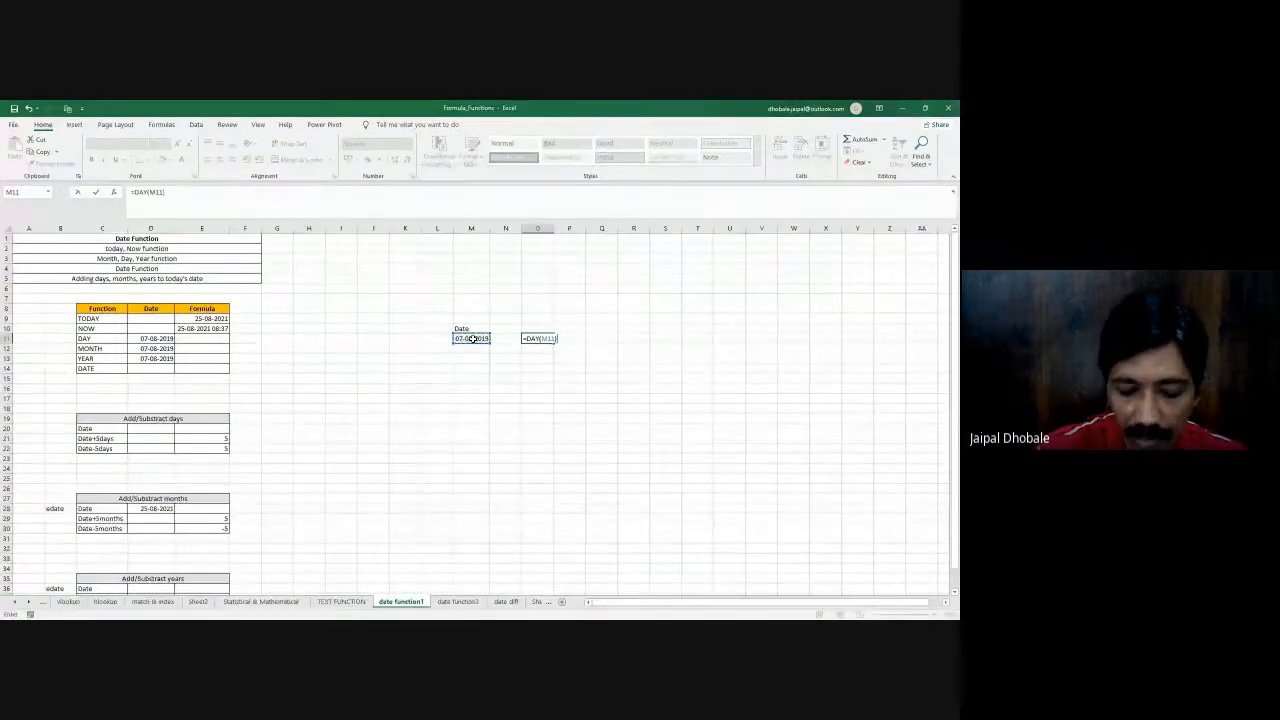
key(Return)
drag(554, 229, 557, 229)
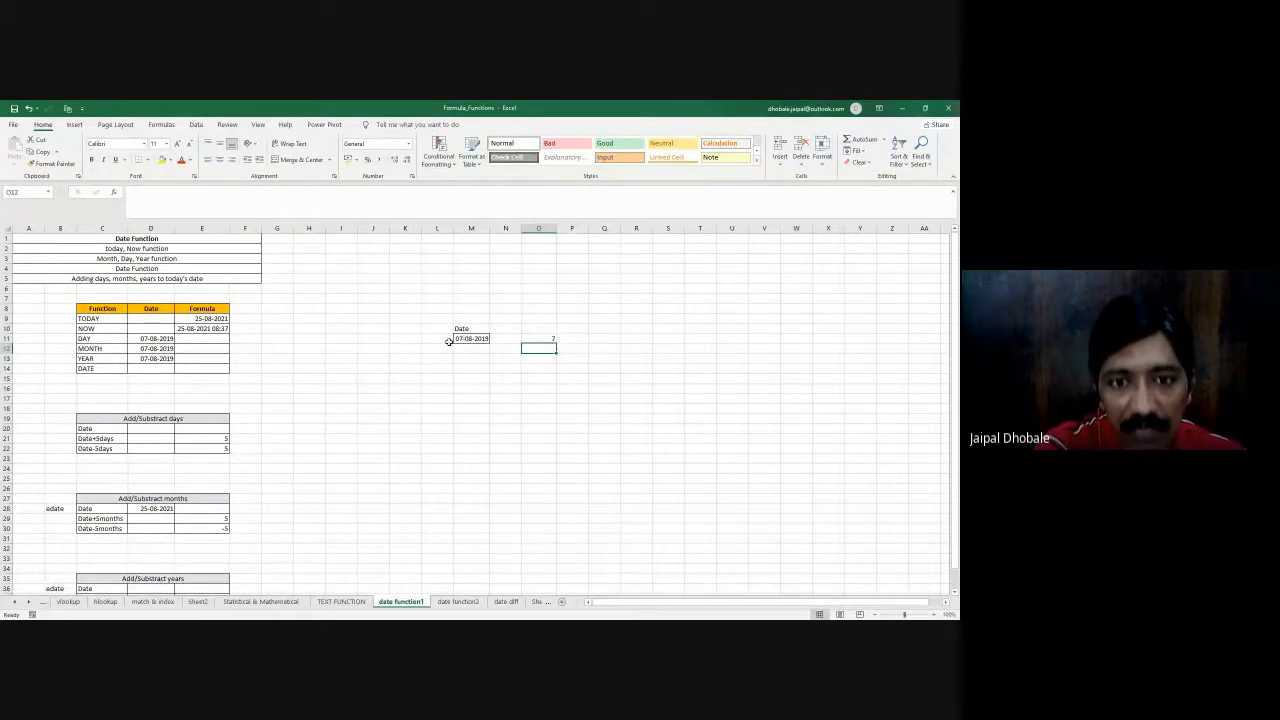
- Clear the DAY formula in O11 and the heading and copied date in M10:M11
click(541, 339)
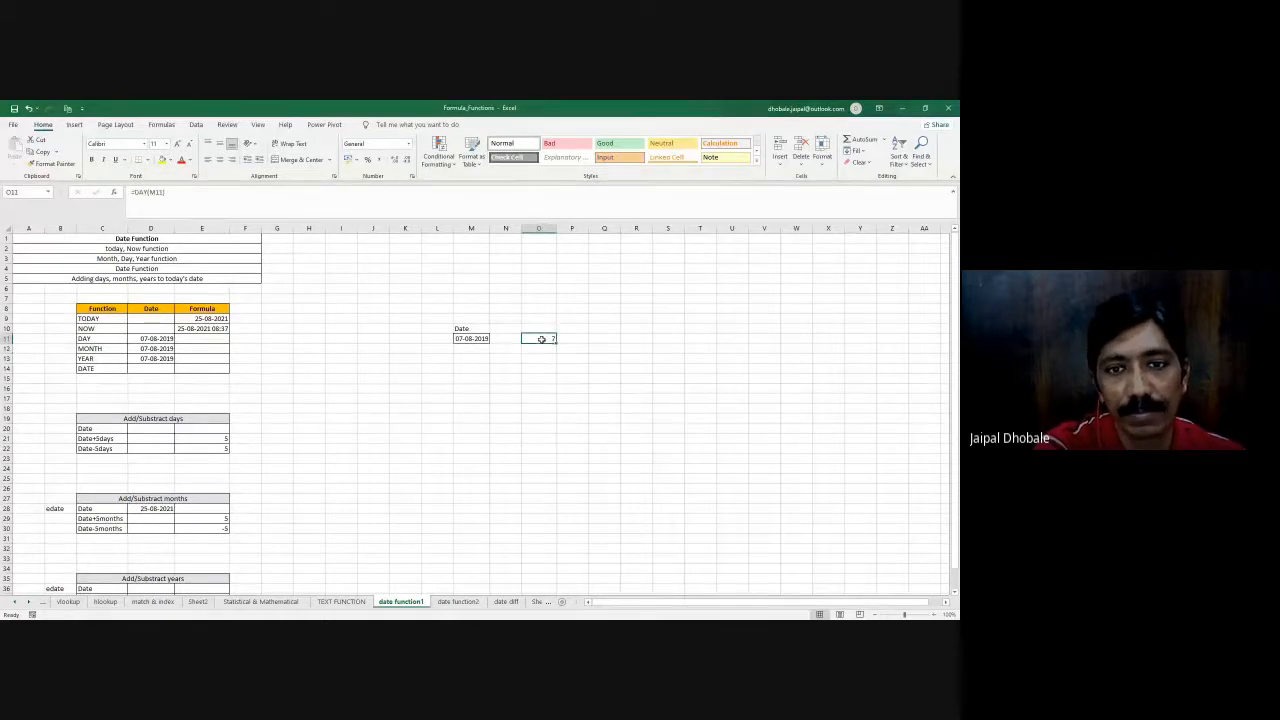
key(Delete)
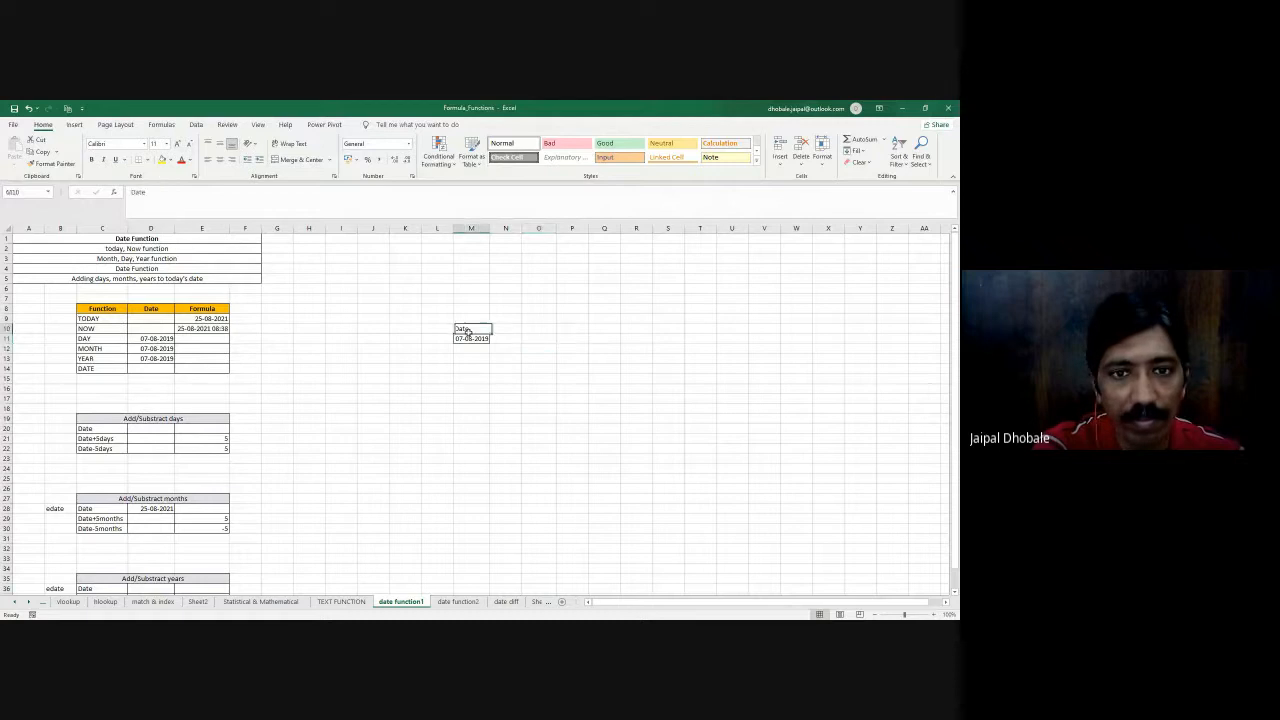
drag(471, 328, 471, 338)
key(Delete)
- Enter =DAY(D11) in E11, the Formula cell of the DAY row
click(206, 339)
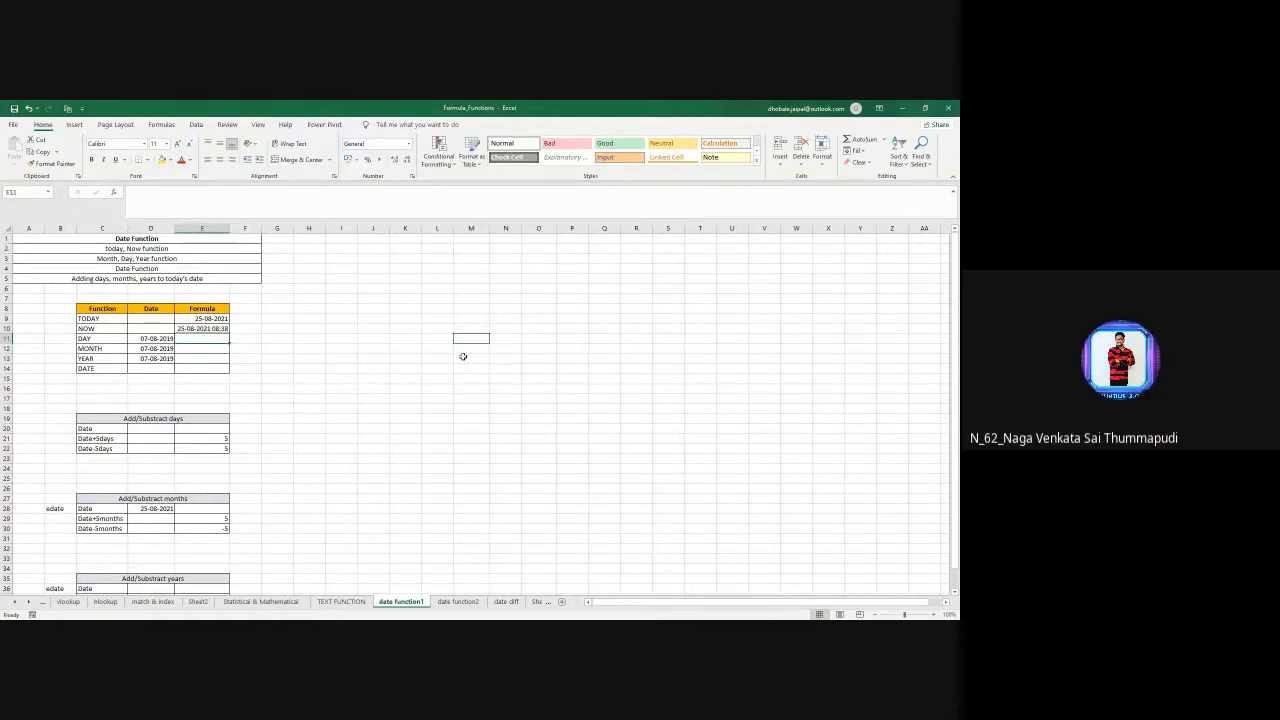
text(=day)
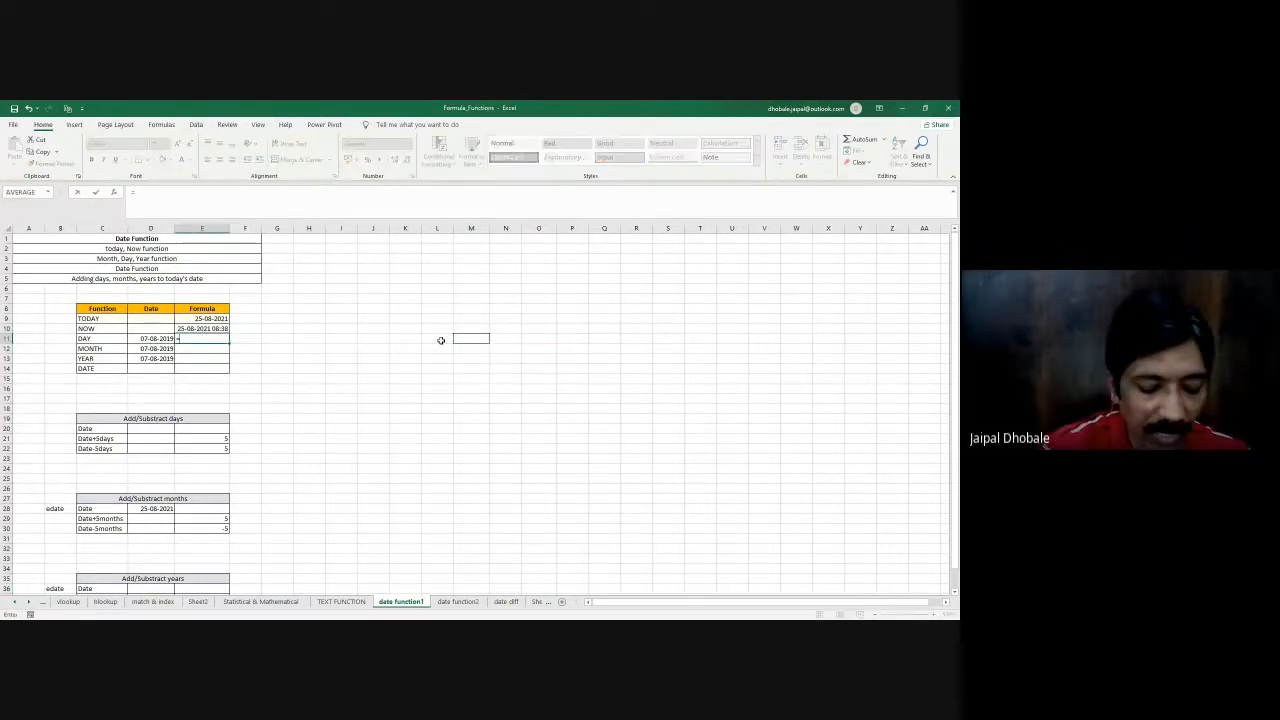
text(())
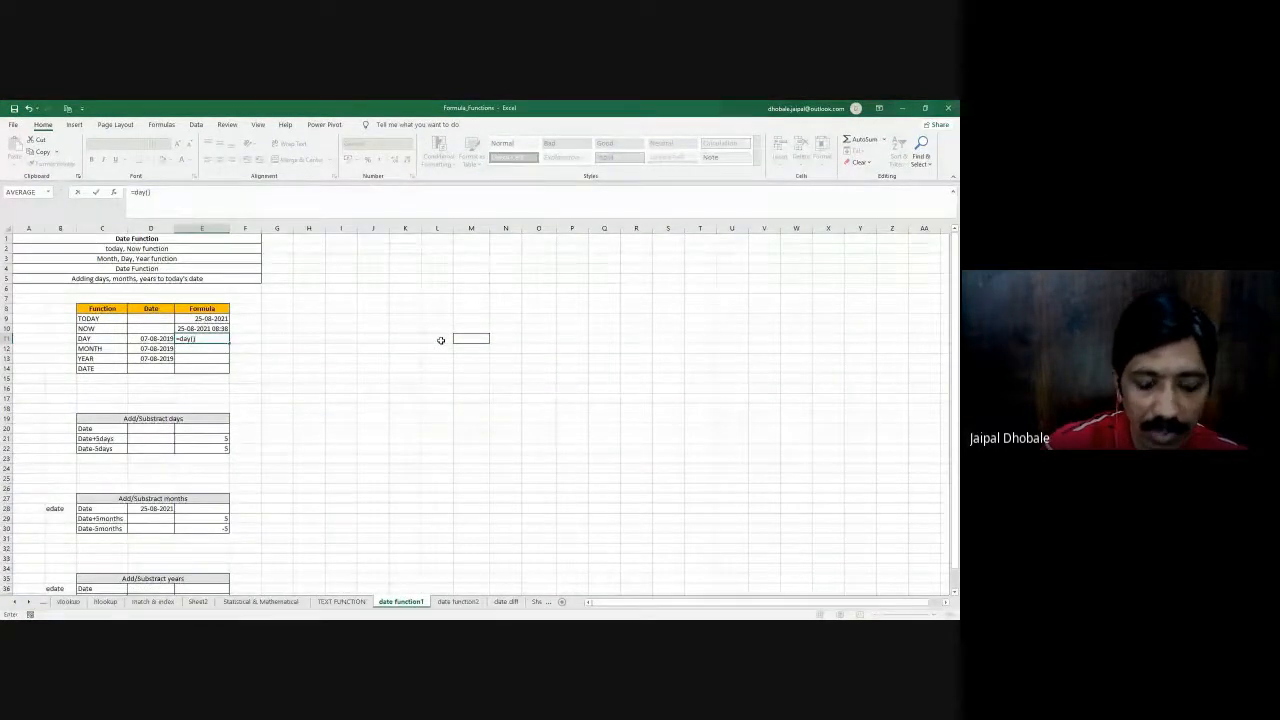
key(BackSpace)
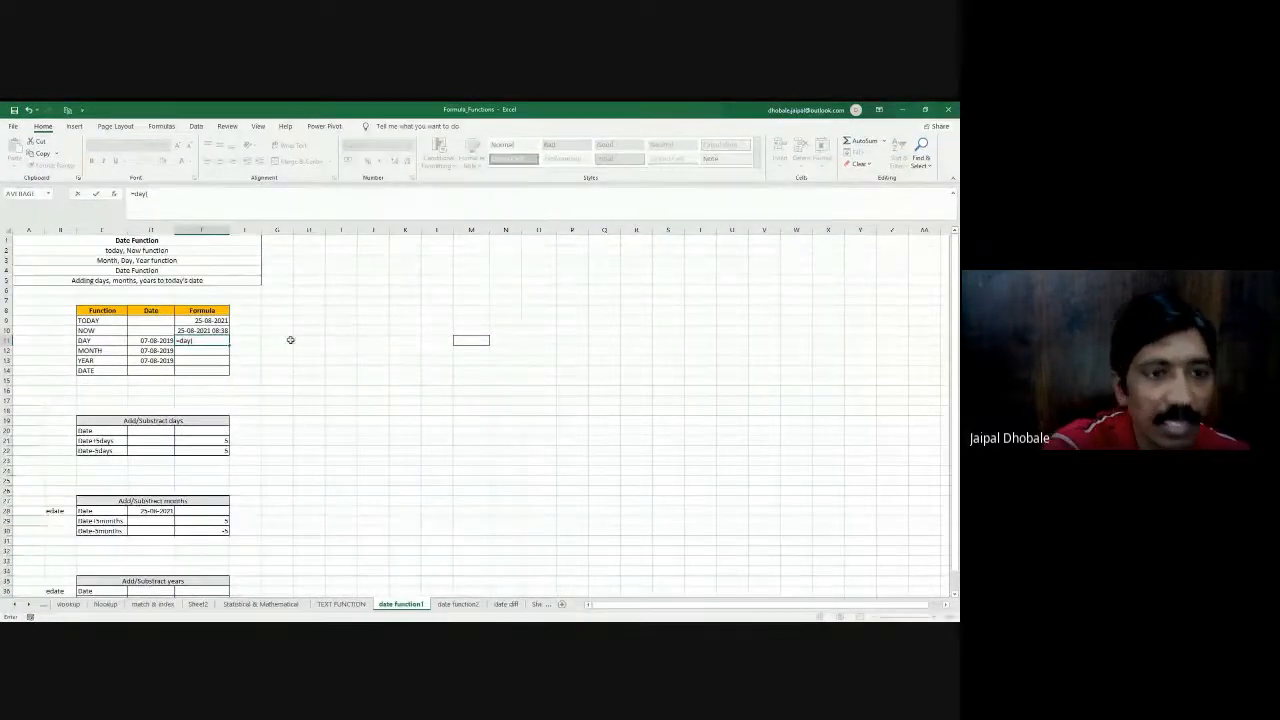
click(139, 342)
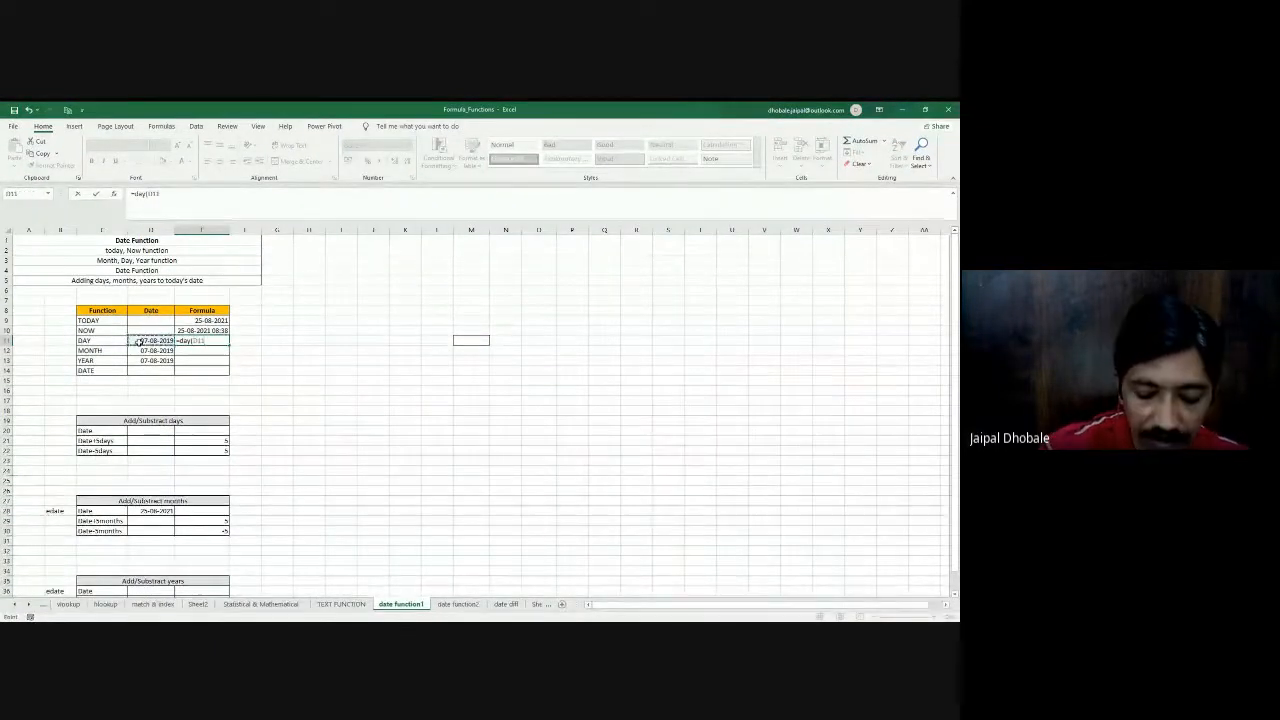
text())
key(Return)
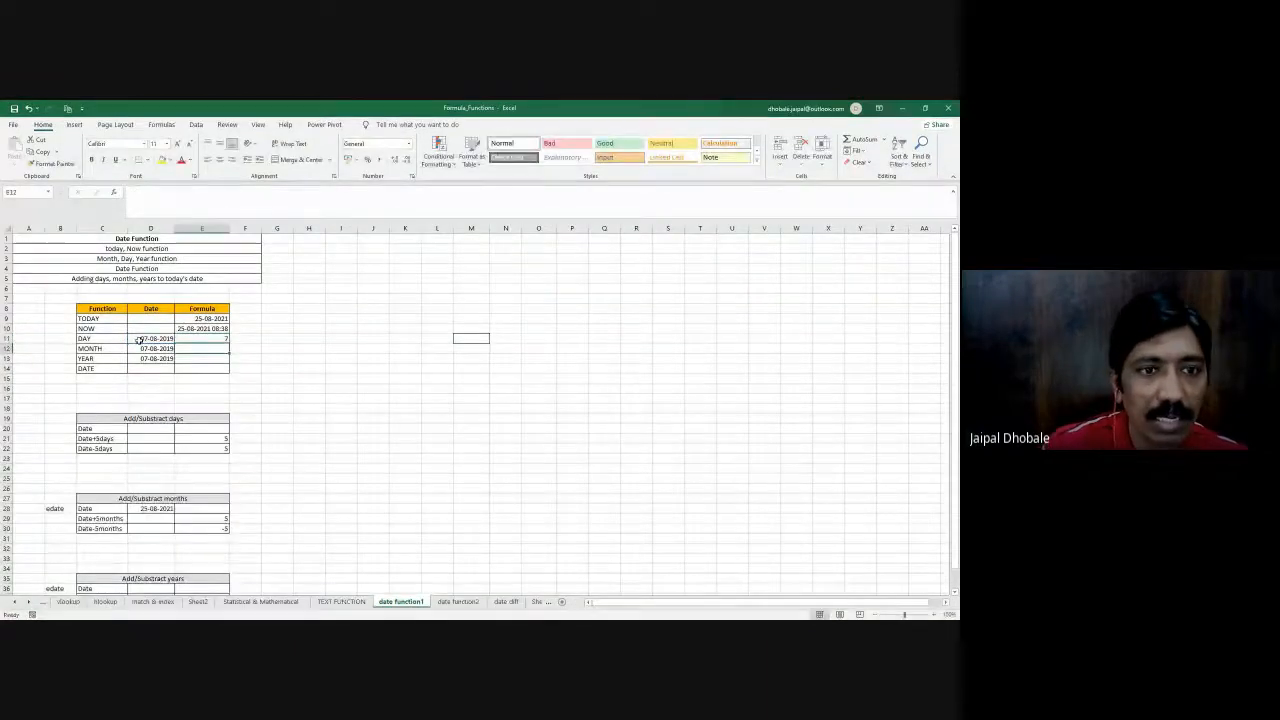
- Enter =MONTH(D12) in E12, the Formula cell of the MONTH row
text(=)
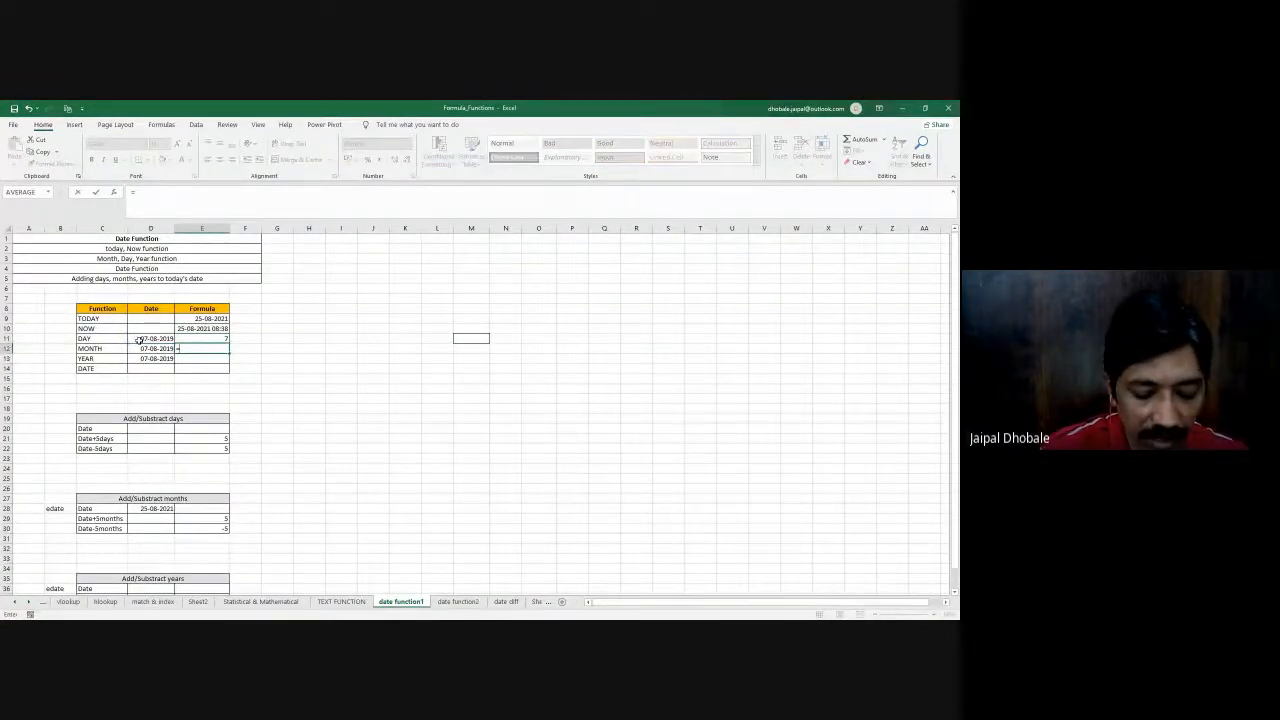
text(month()
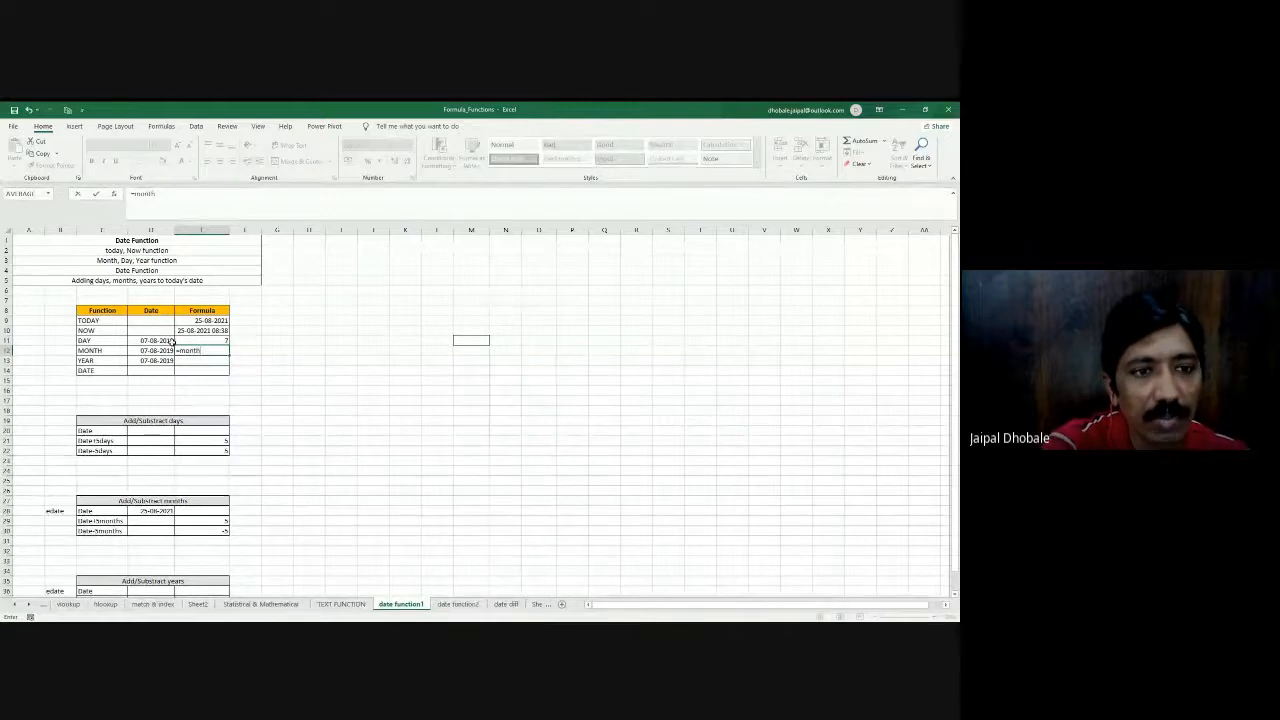
key(Tab)
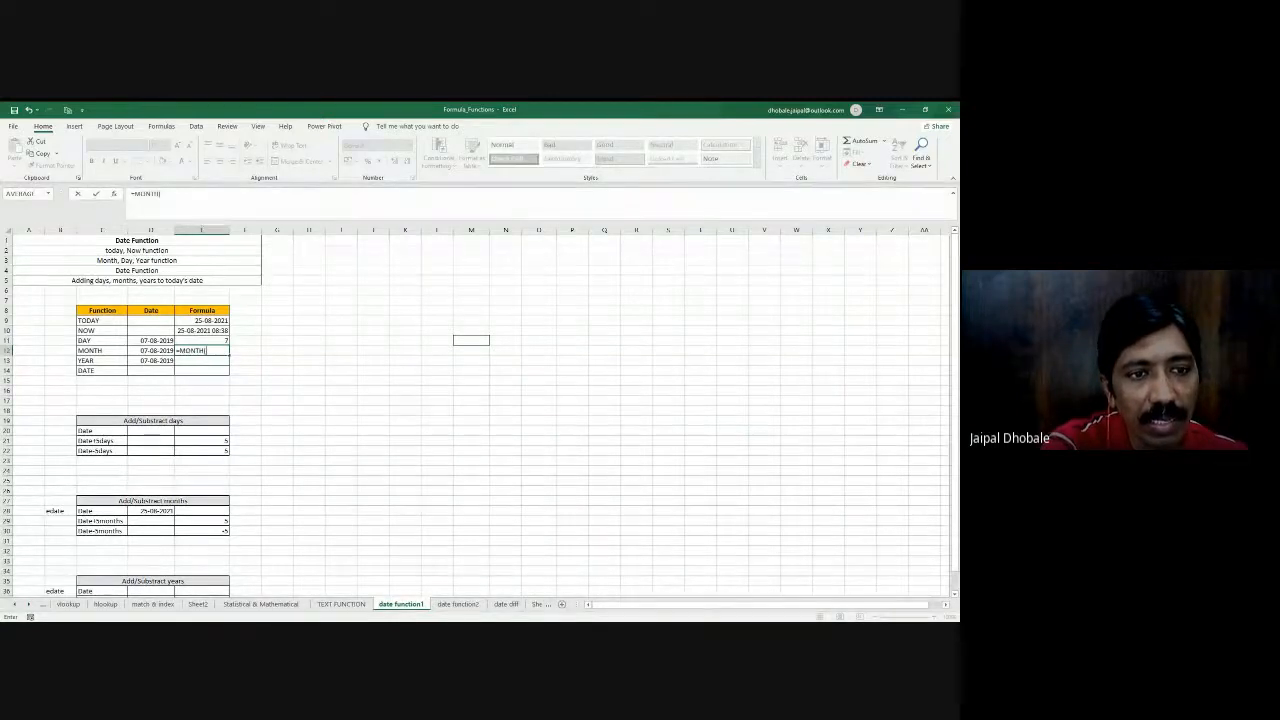
click(148, 349)
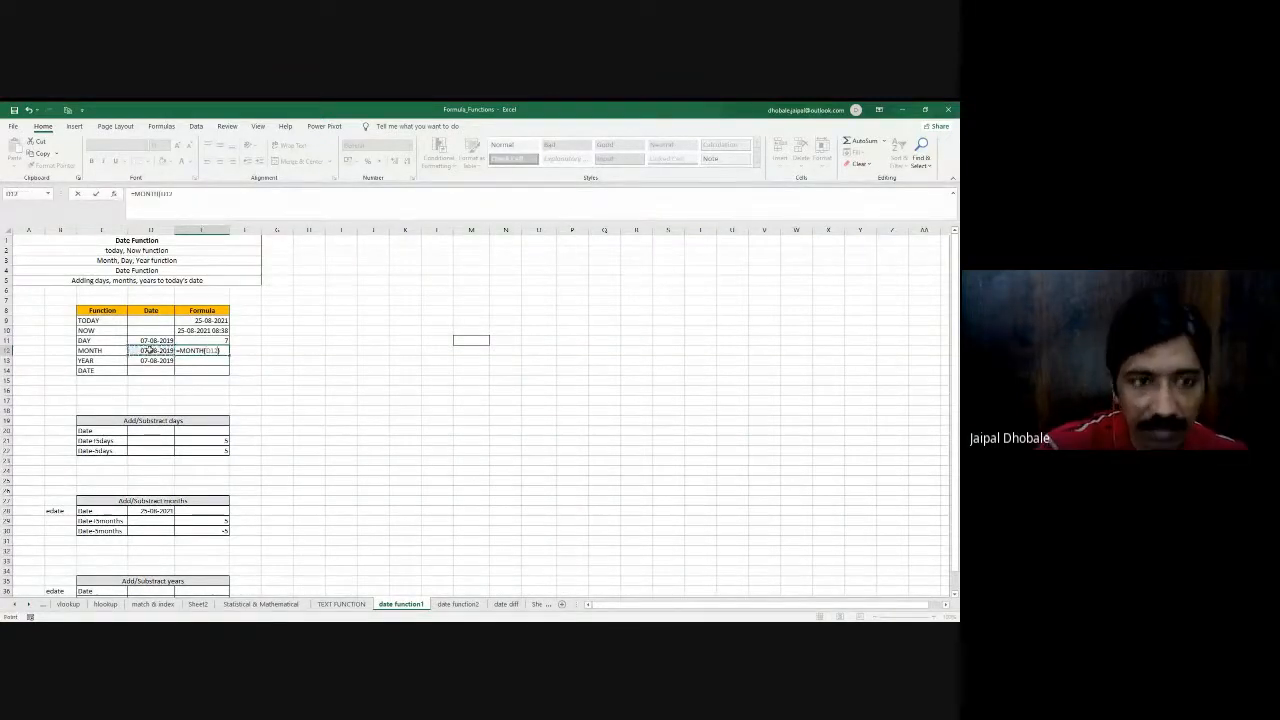
text())
key(Return)
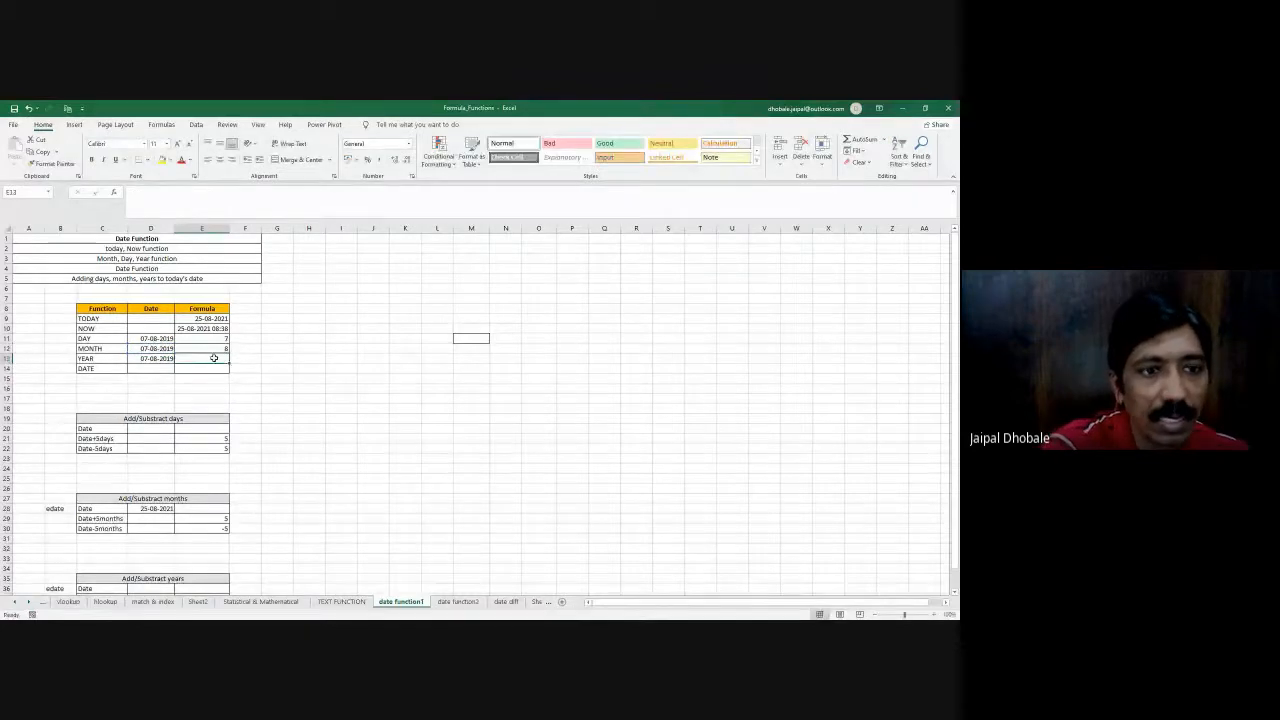
- Try to enter =EOMONTH(D12) in G12 with only the MONTH row's date as its argument
click(279, 349)
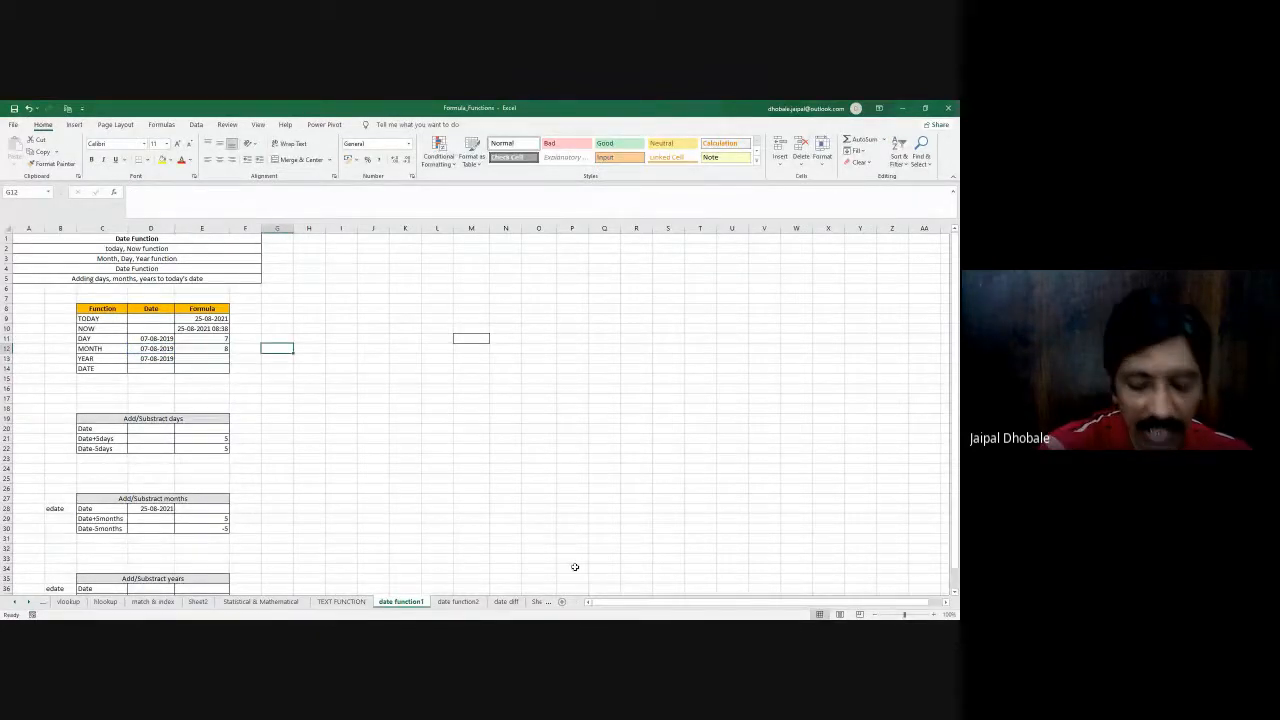
text(=)
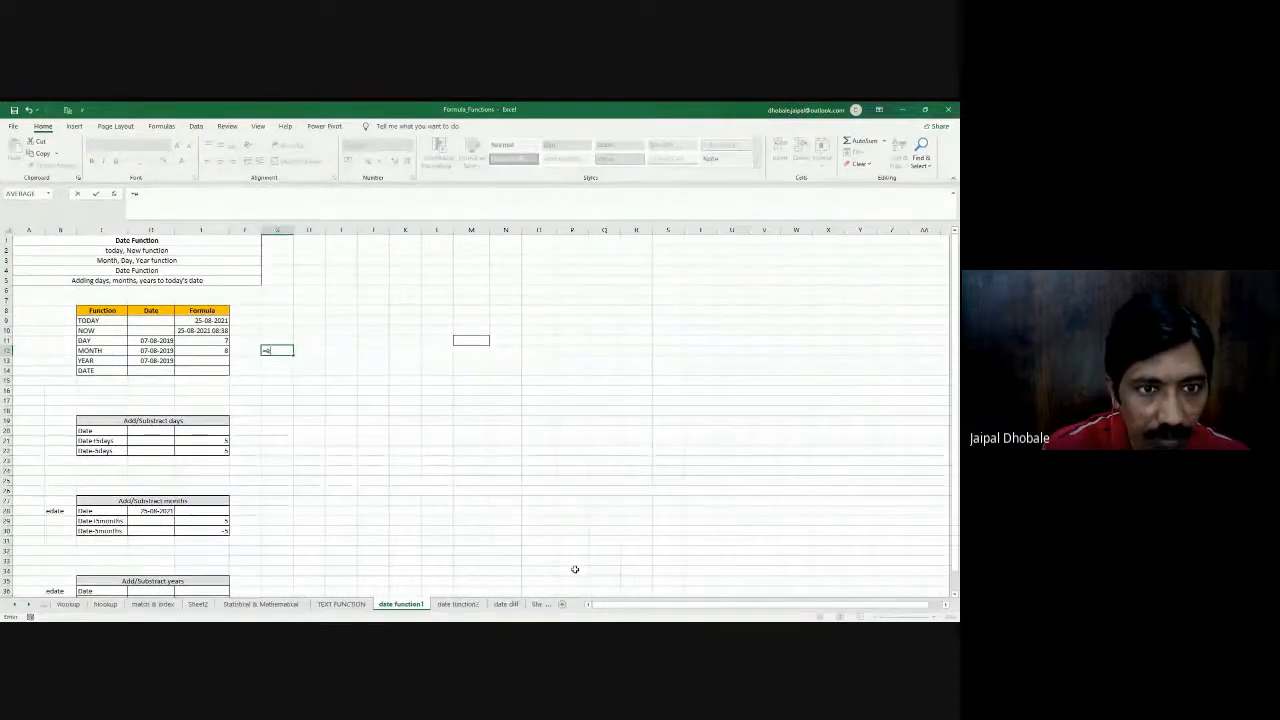
text(mon)
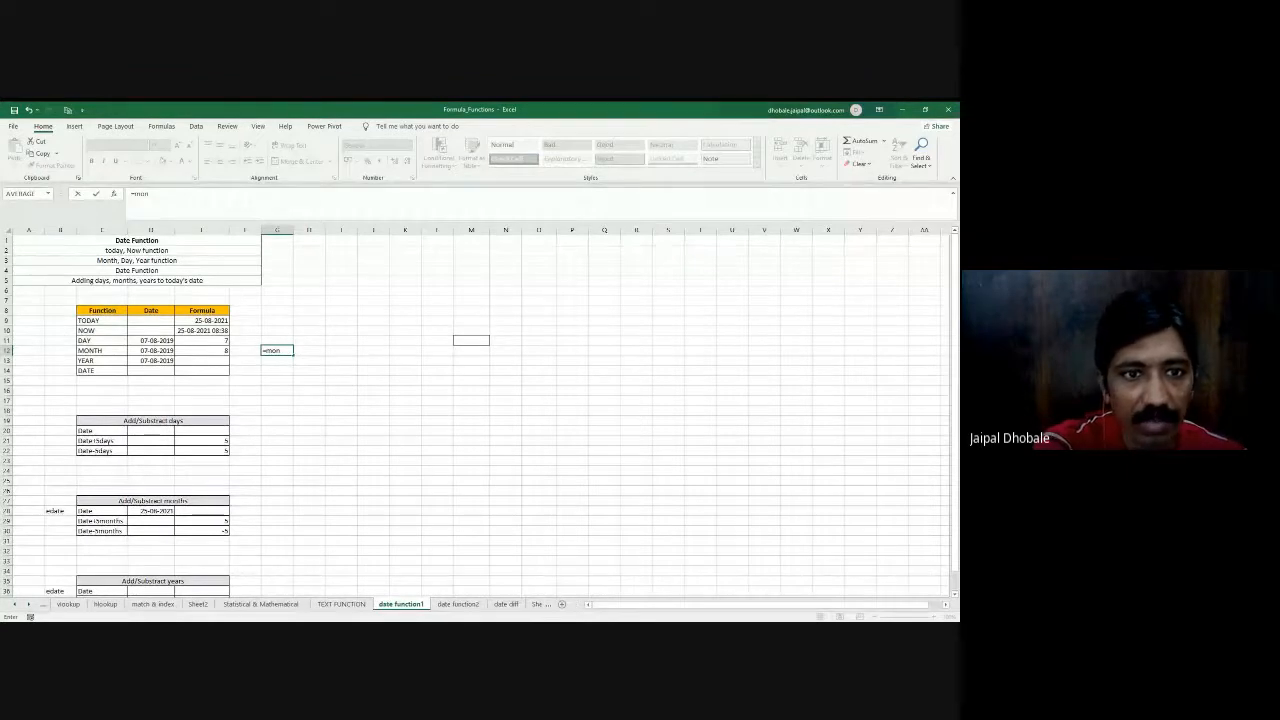
key(Tab)
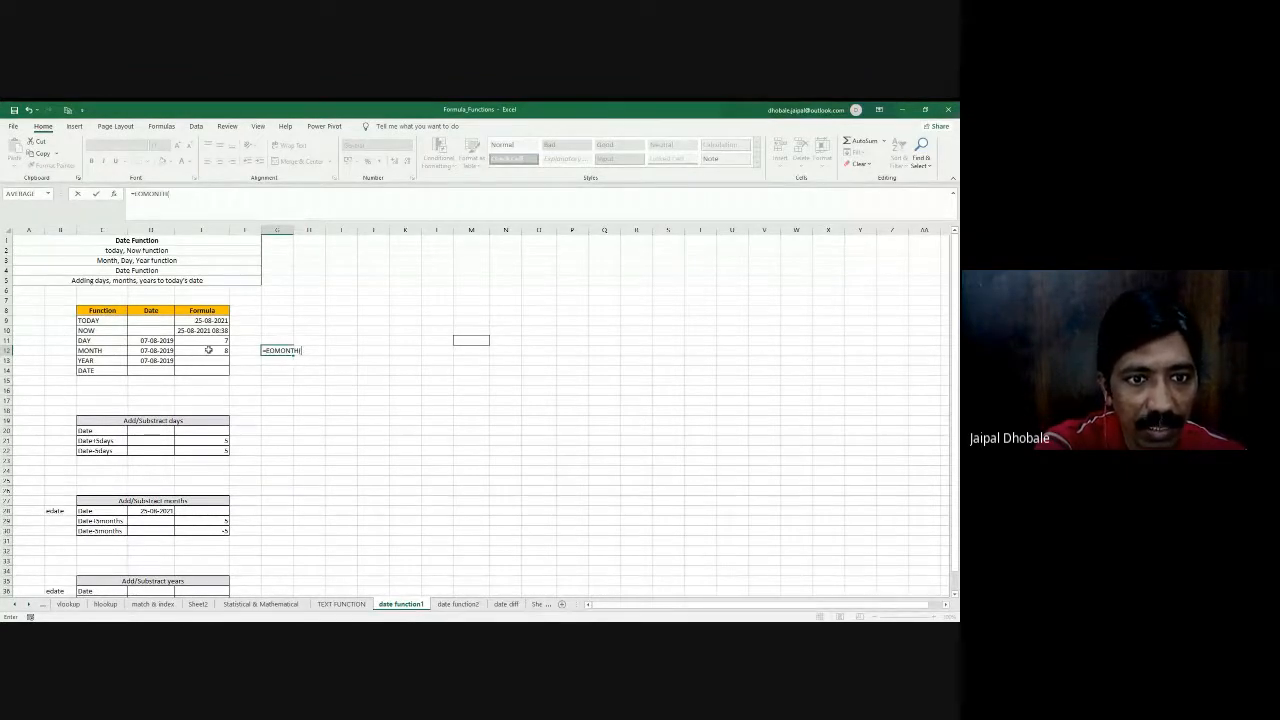
click(161, 350)
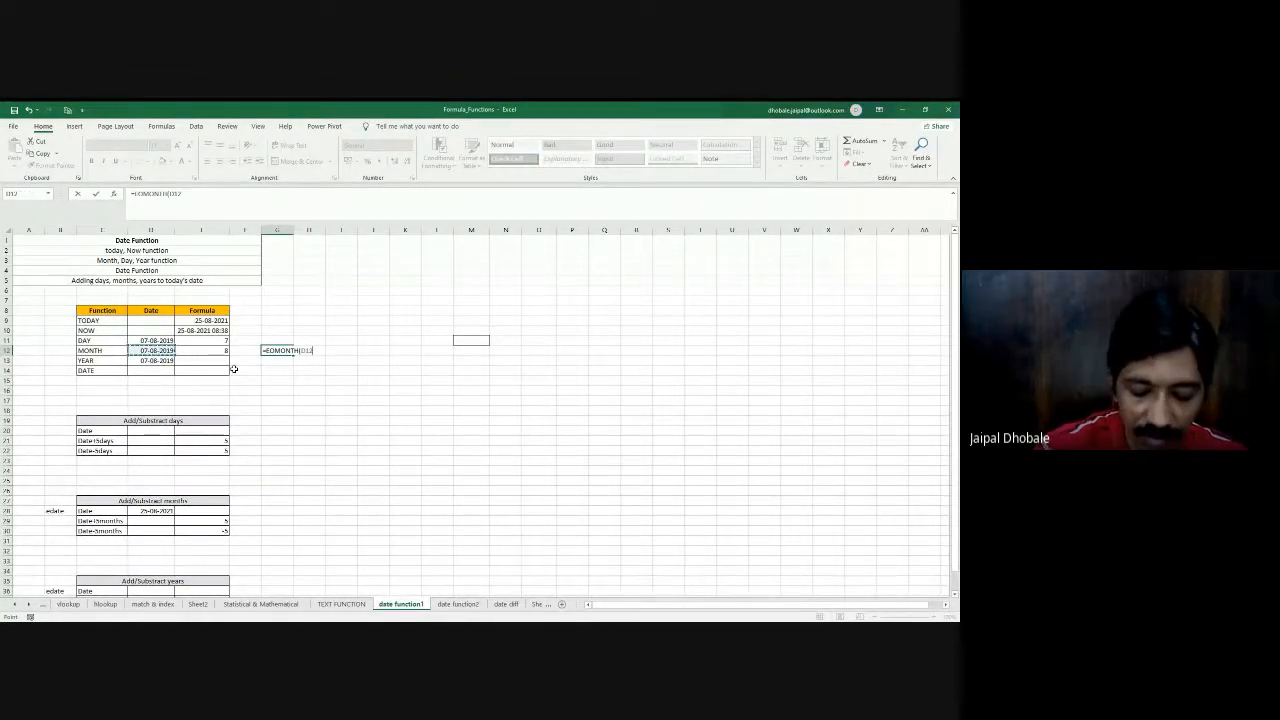
key(Return)
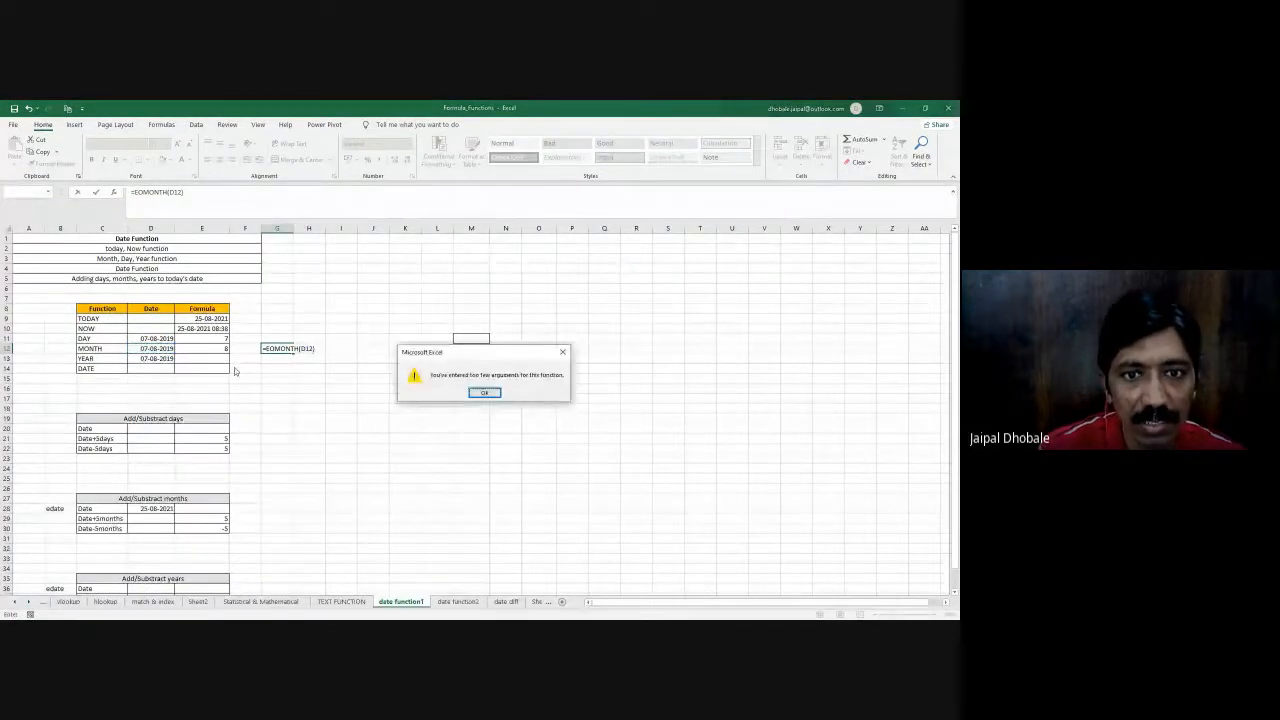
key(Return)
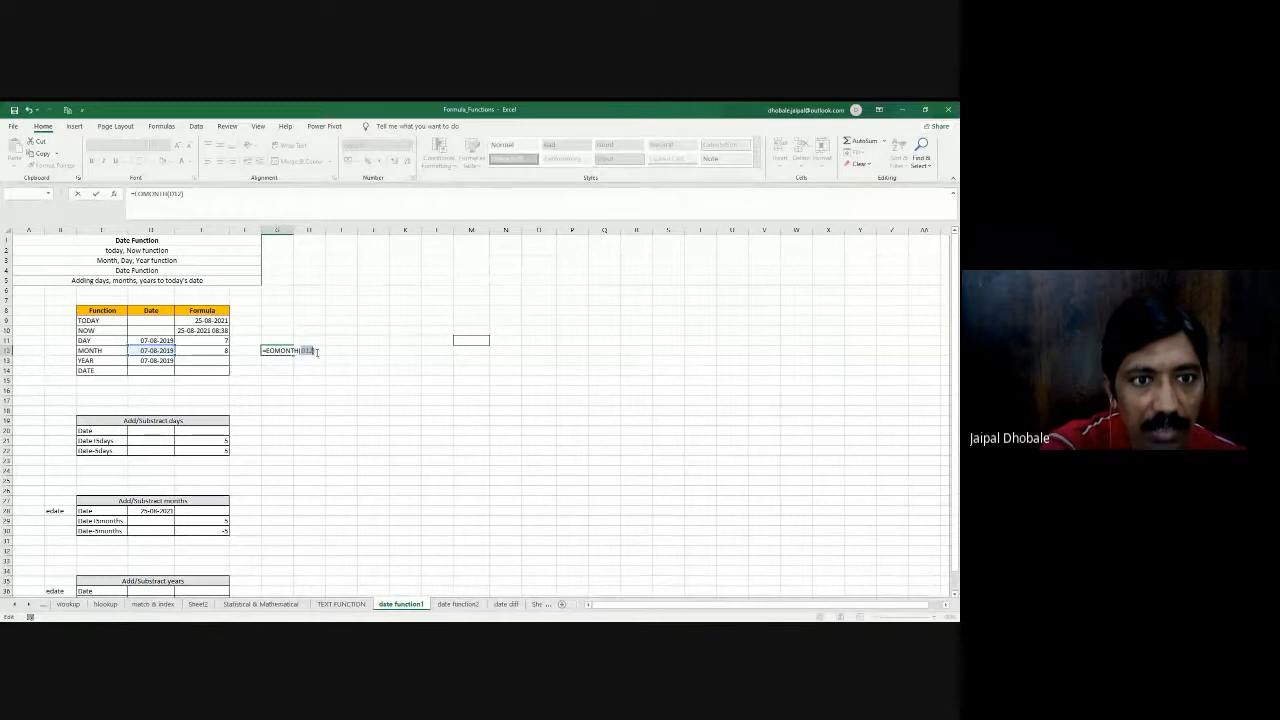
- Change the G12 formula to =EOMONTH(E9,8), using the TODAY date as start date and 8 months
click(198, 320)
text(,)
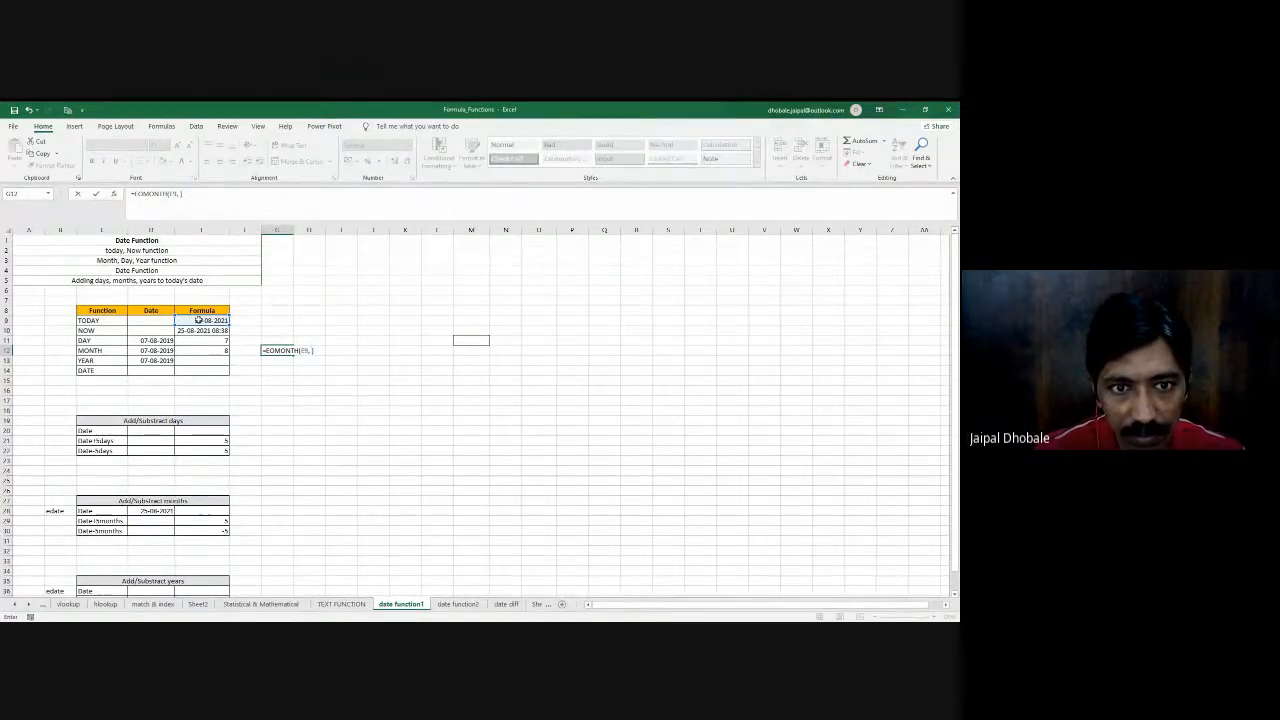
text(0))
key(Return)
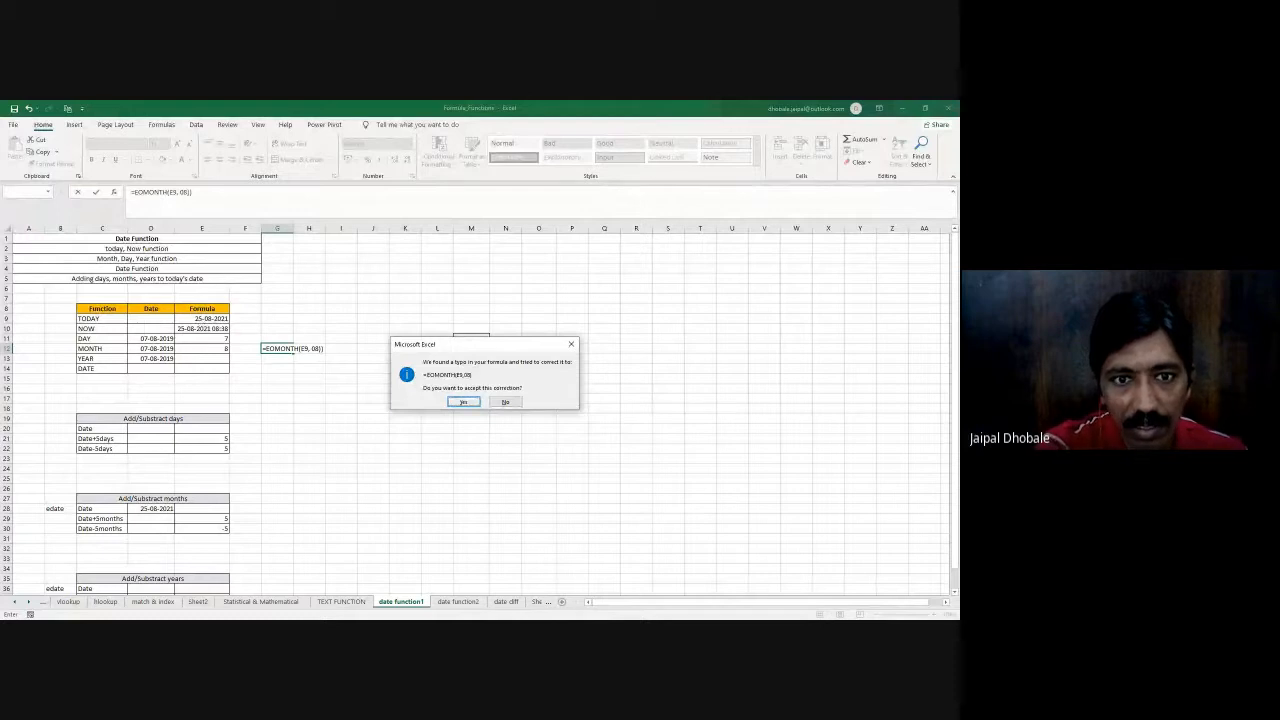
click(463, 401)
click(281, 348)
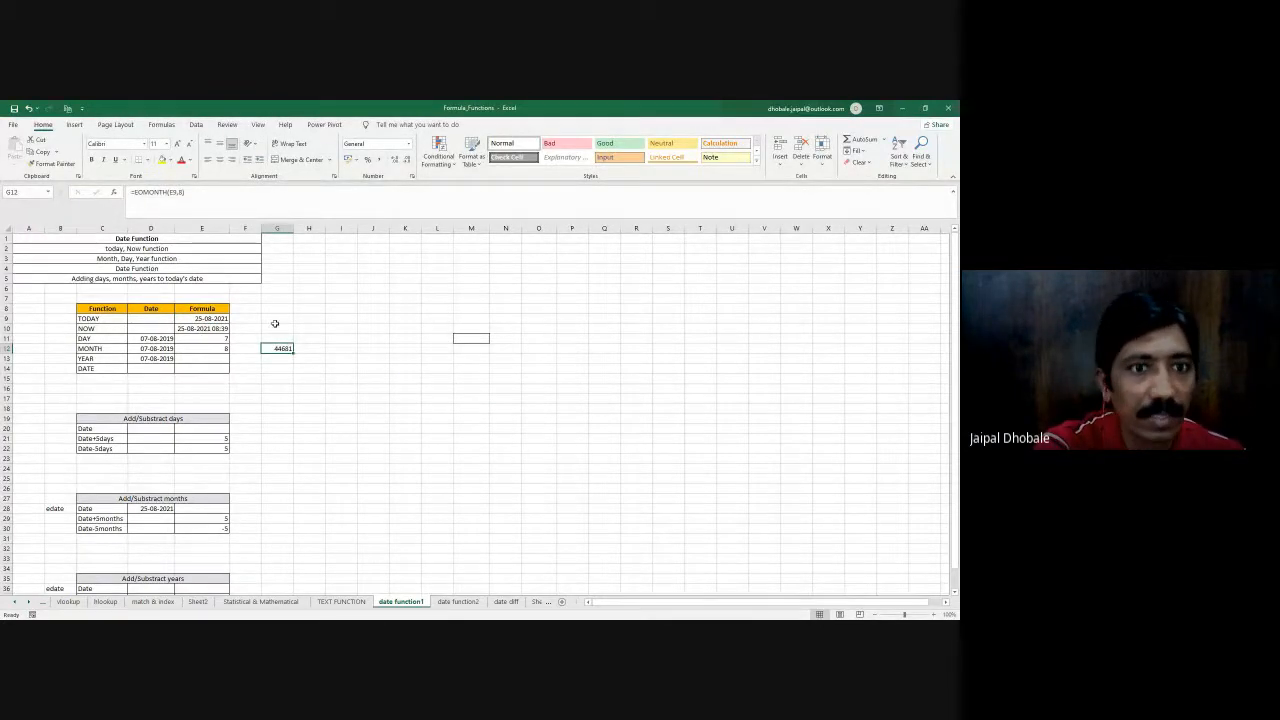
- Format G12 as a date with day, month and two-digit year, and autofit column G
right_click(284, 348)
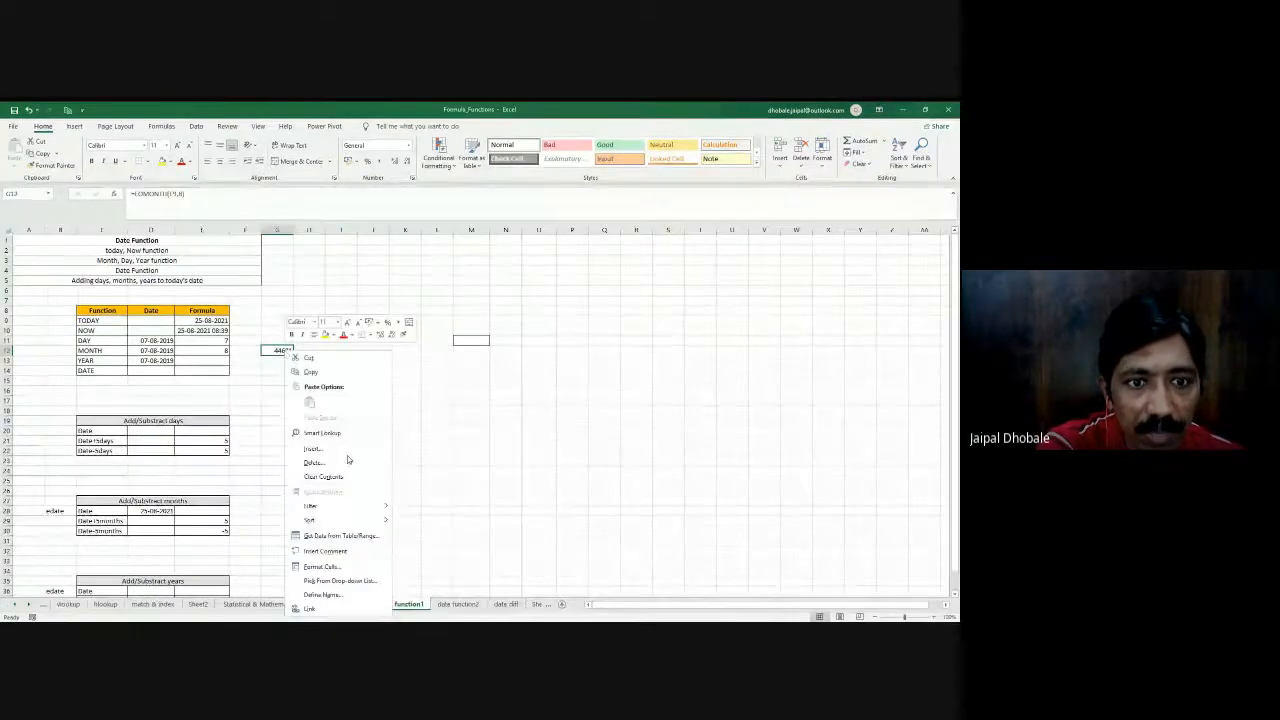
click(323, 566)
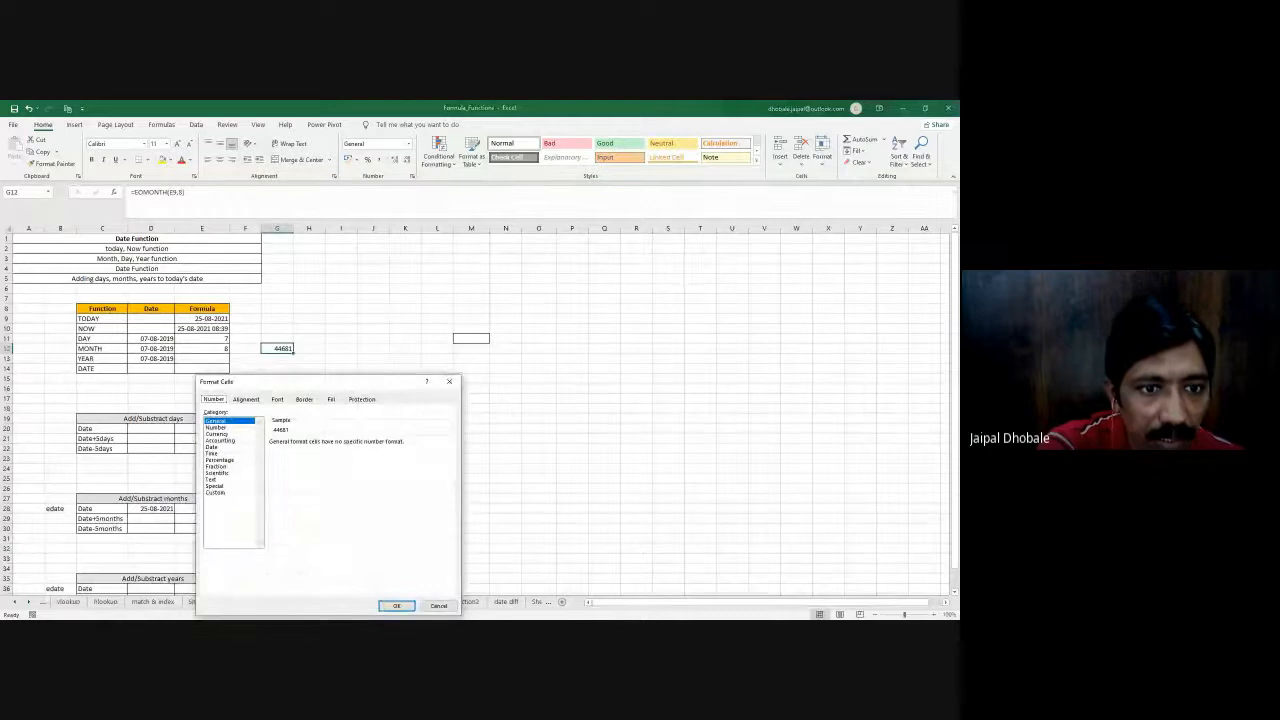
click(212, 447)
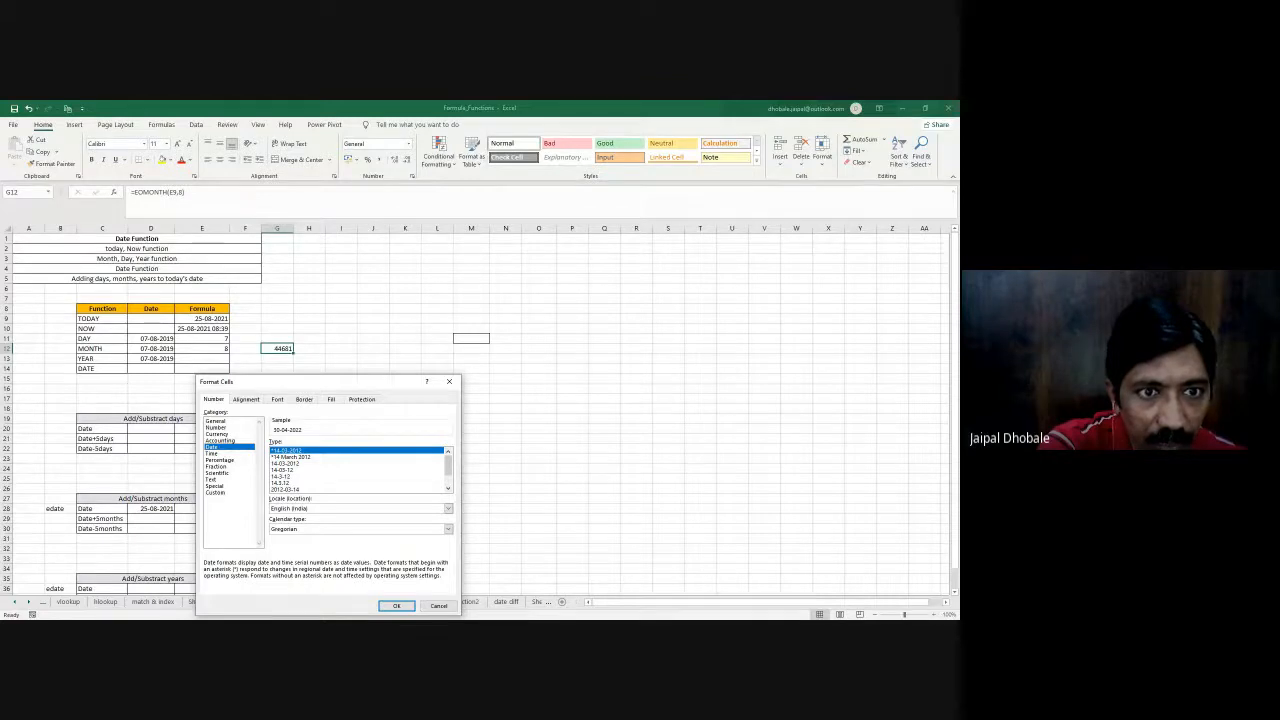
click(286, 469)
click(396, 605)
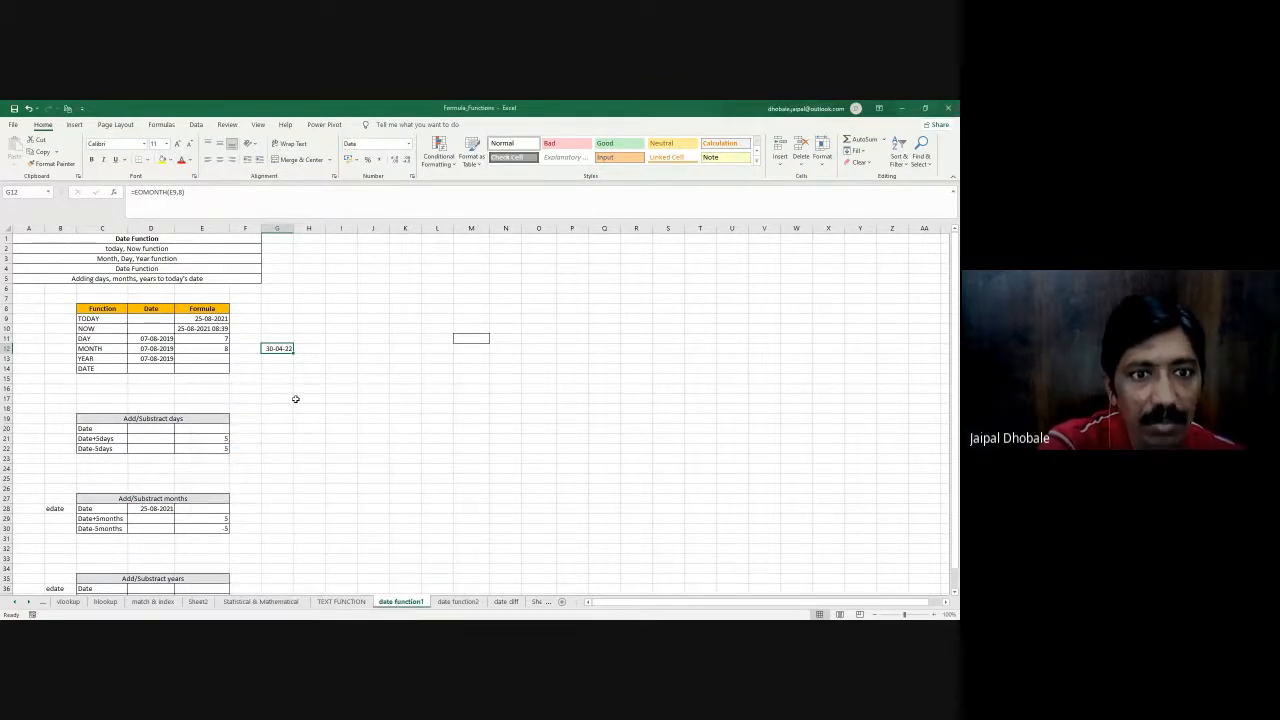
double_click(293, 229)
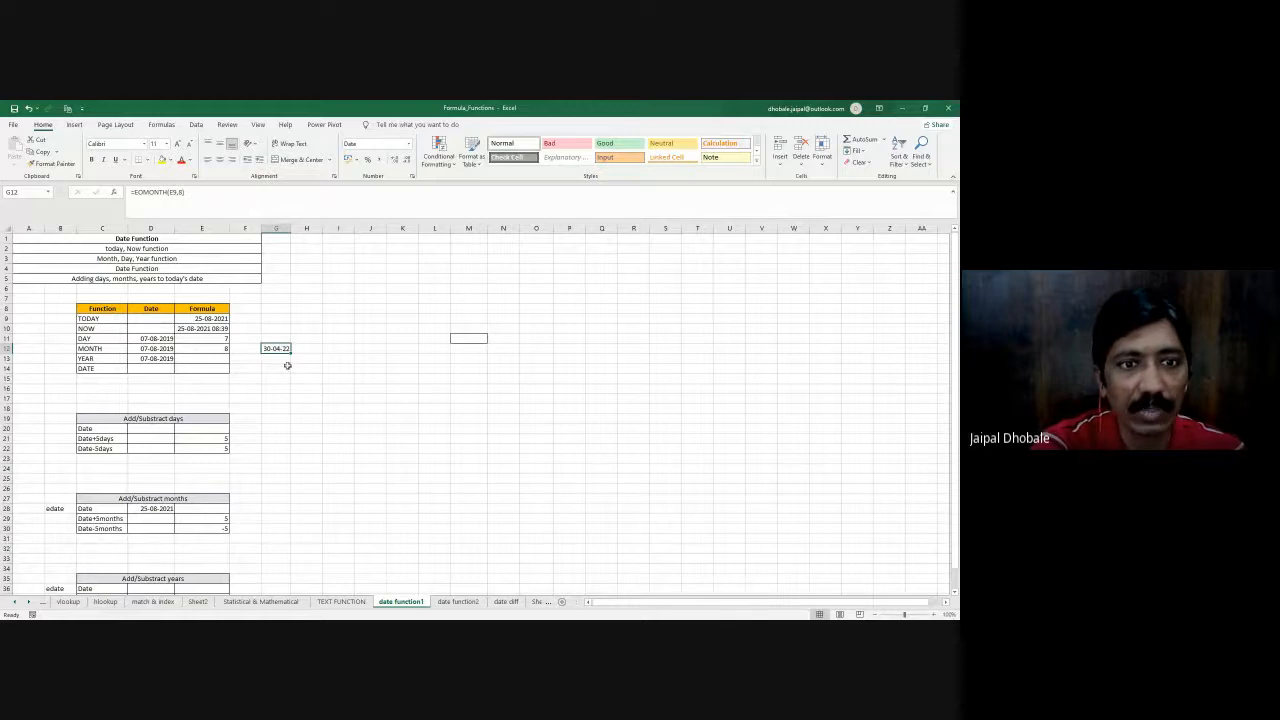
- Clear the EOMONTH formula from G12 and remove the leftover border around M11
key(Delete)
click(462, 338)
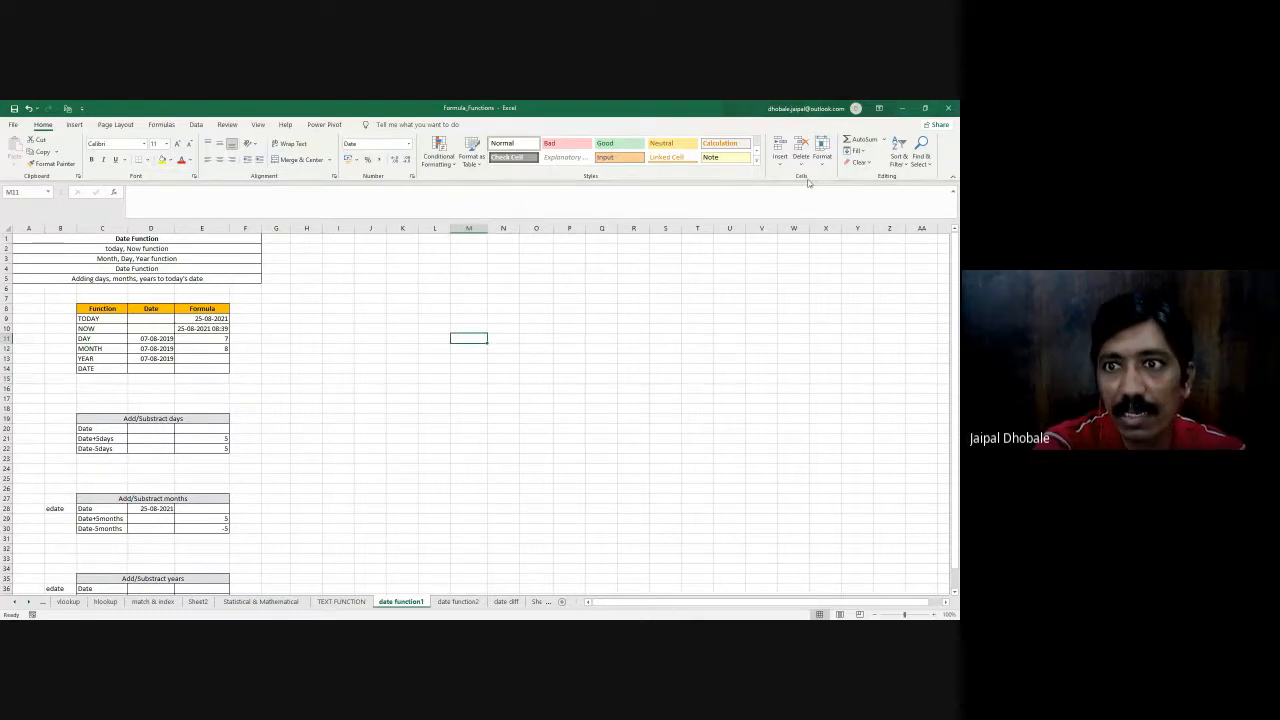
click(148, 160)
click(173, 252)
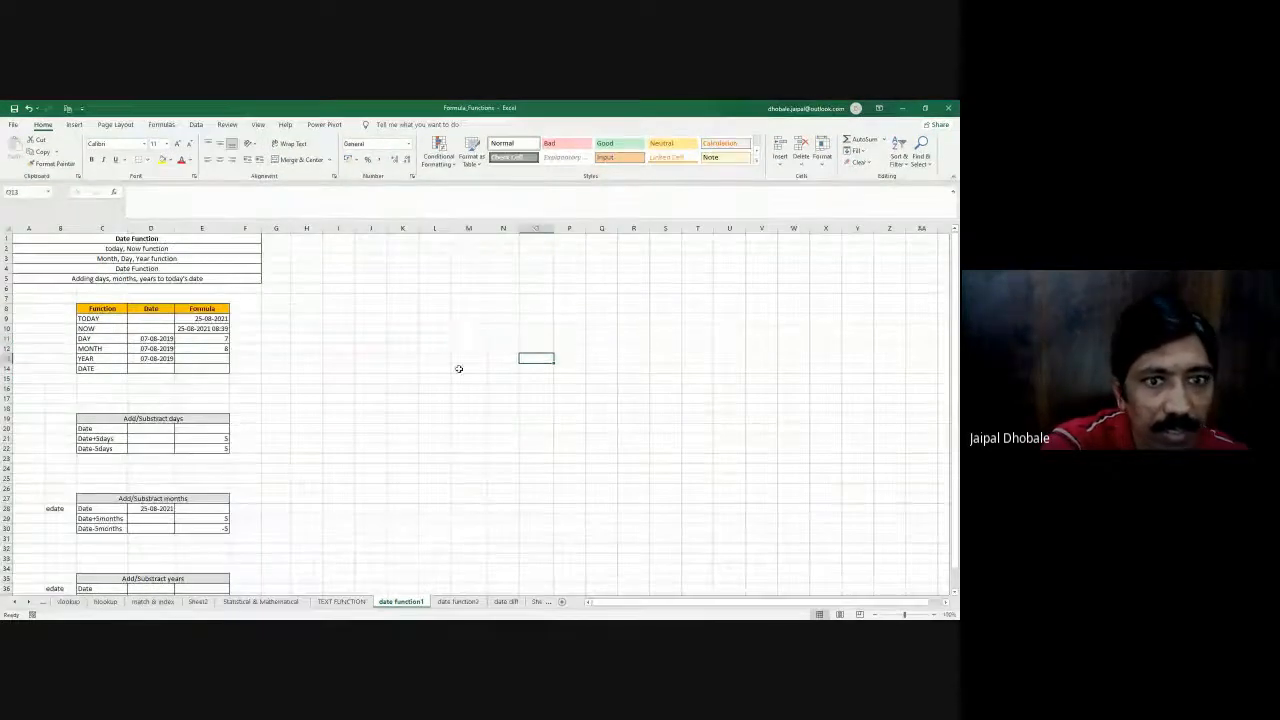
- Enter =YEAR(D13) in E13, the Formula cell of the YEAR row
click(201, 358)
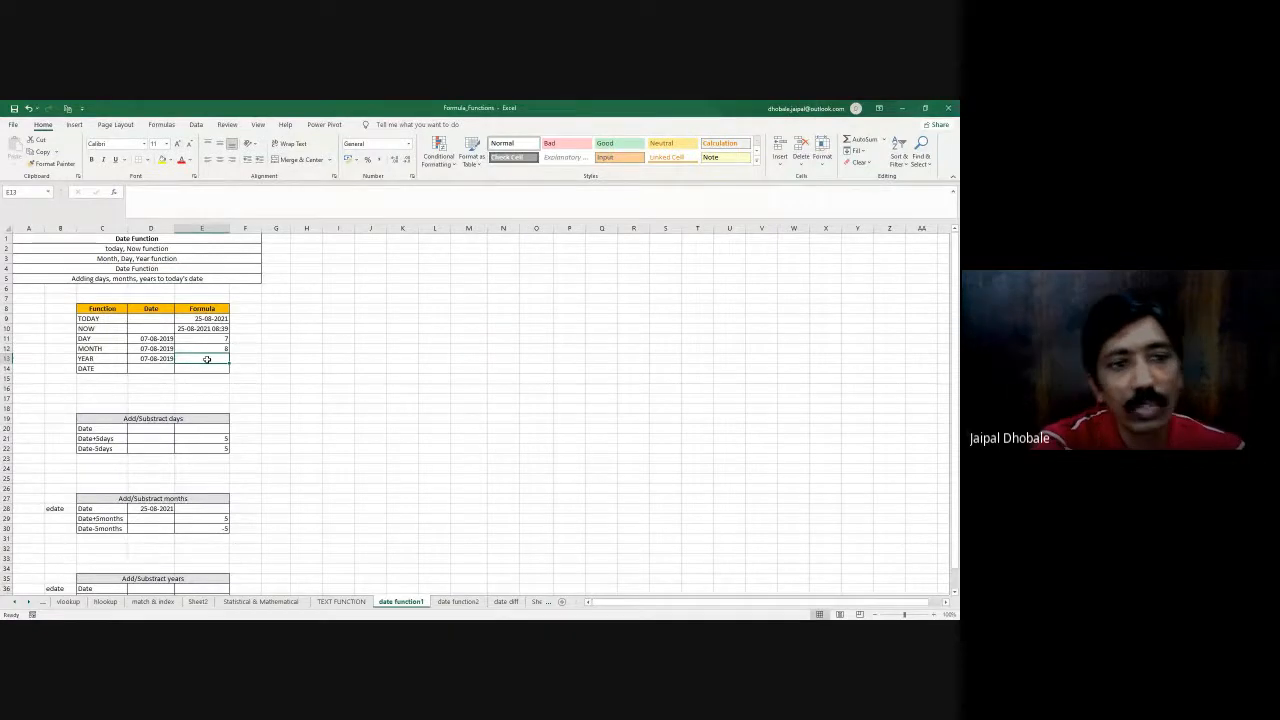
click(202, 348)
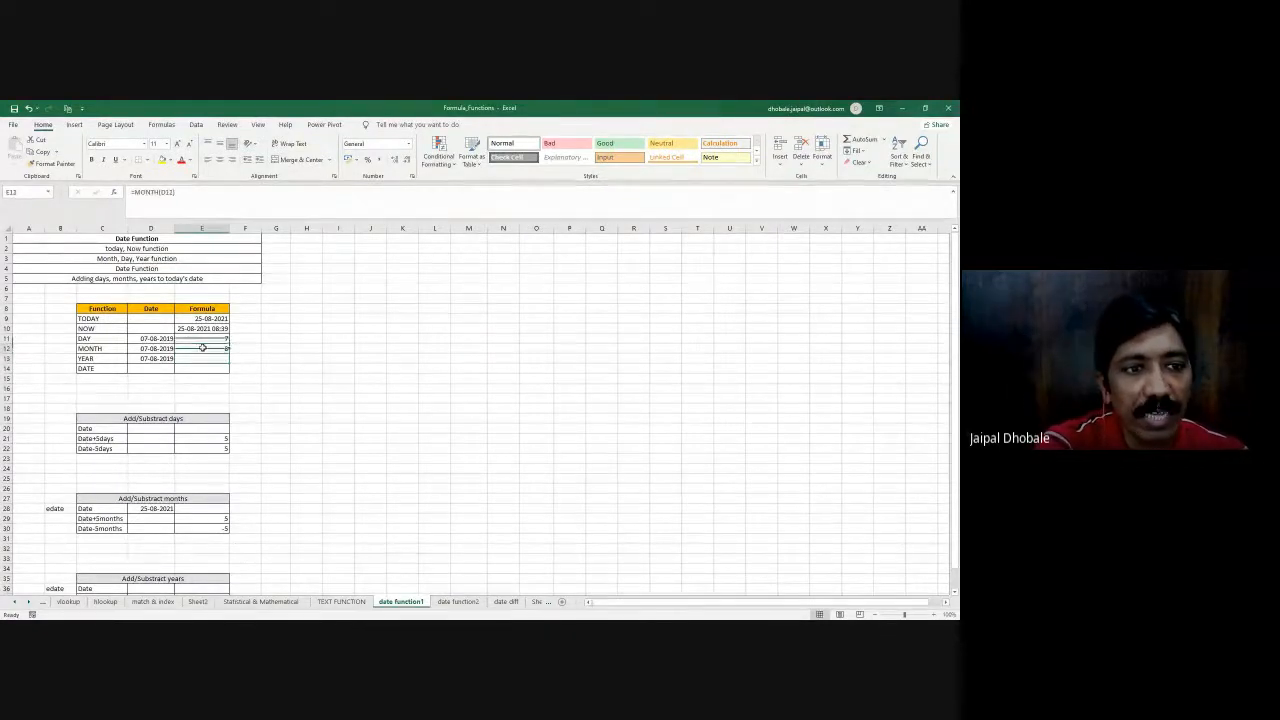
click(201, 358)
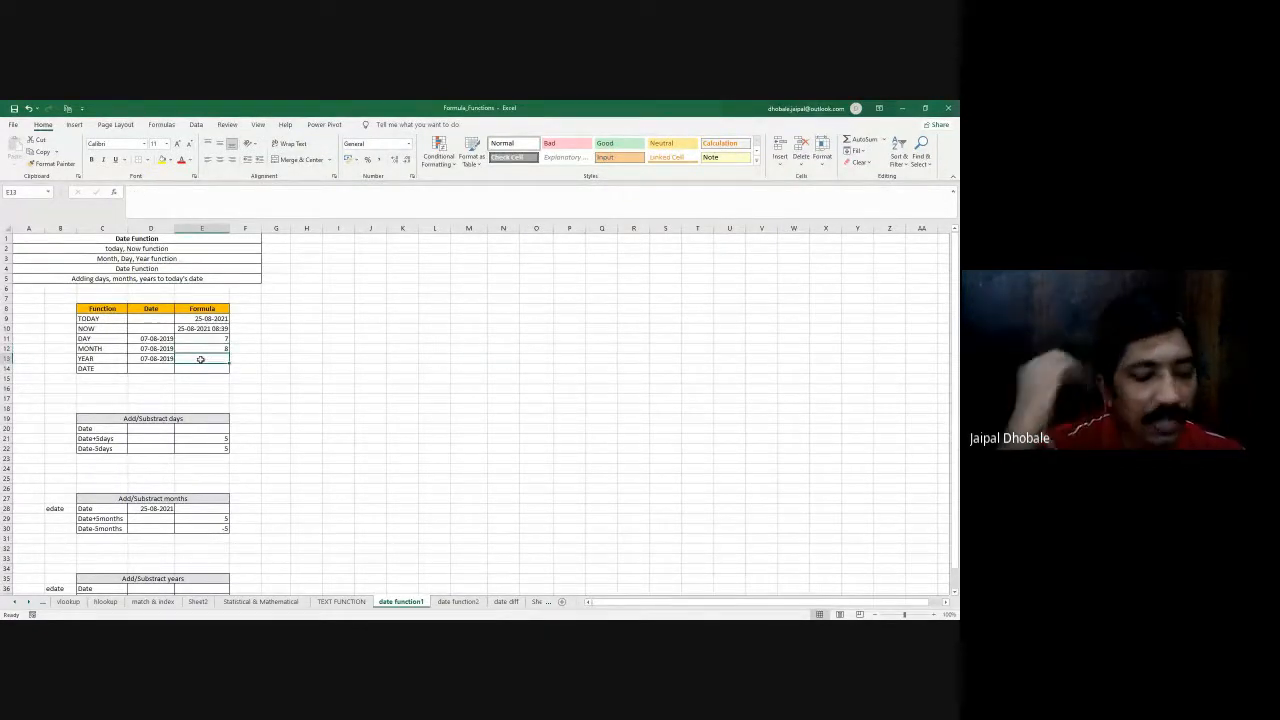
text(=year)
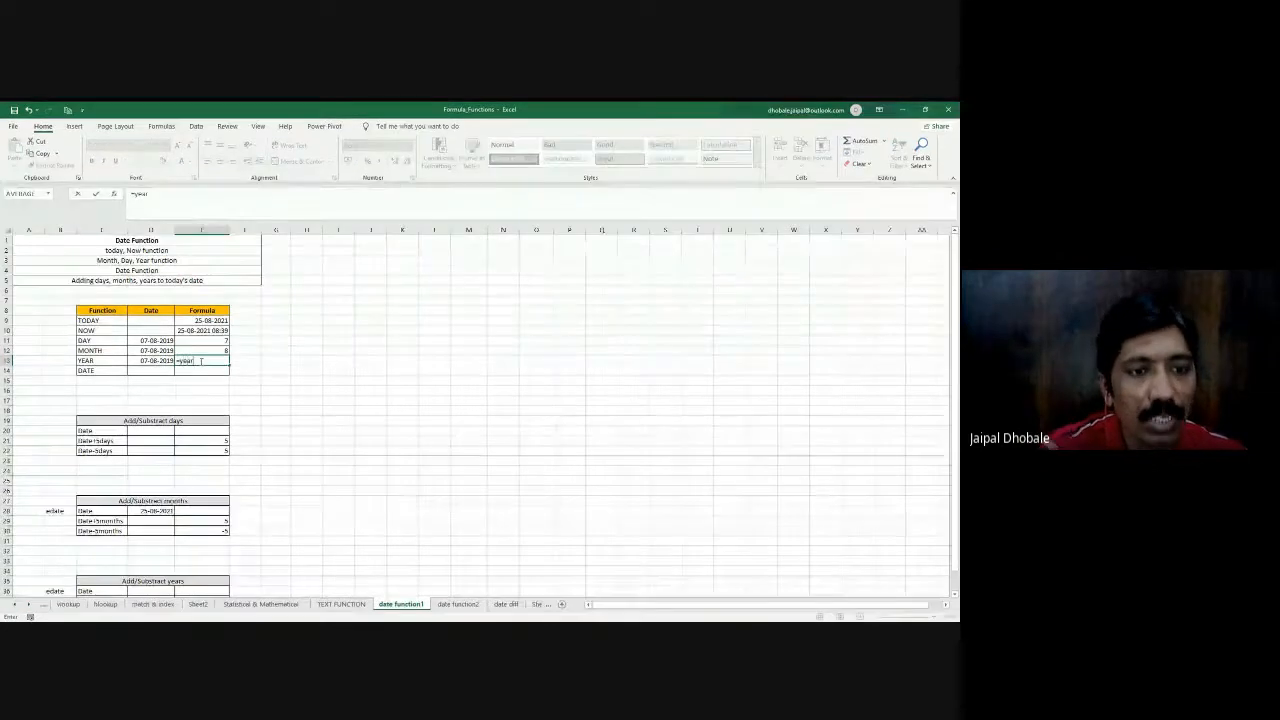
key(Tab)
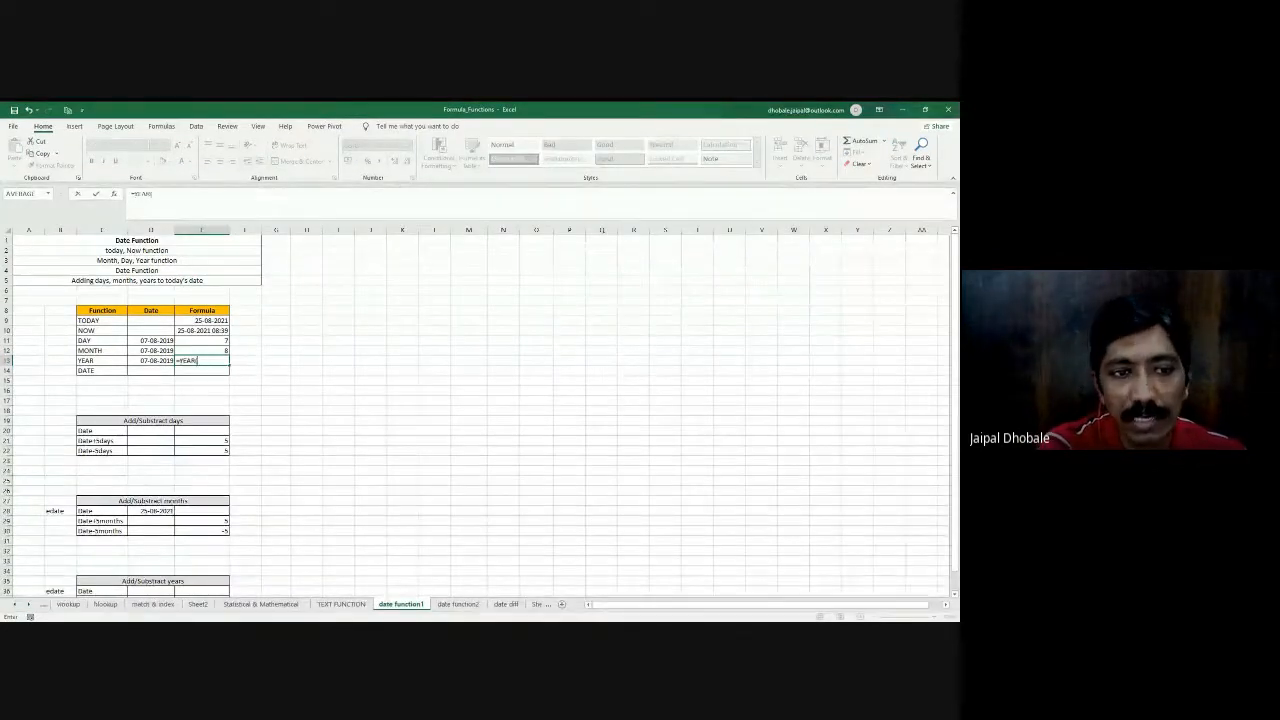
click(162, 361)
text())
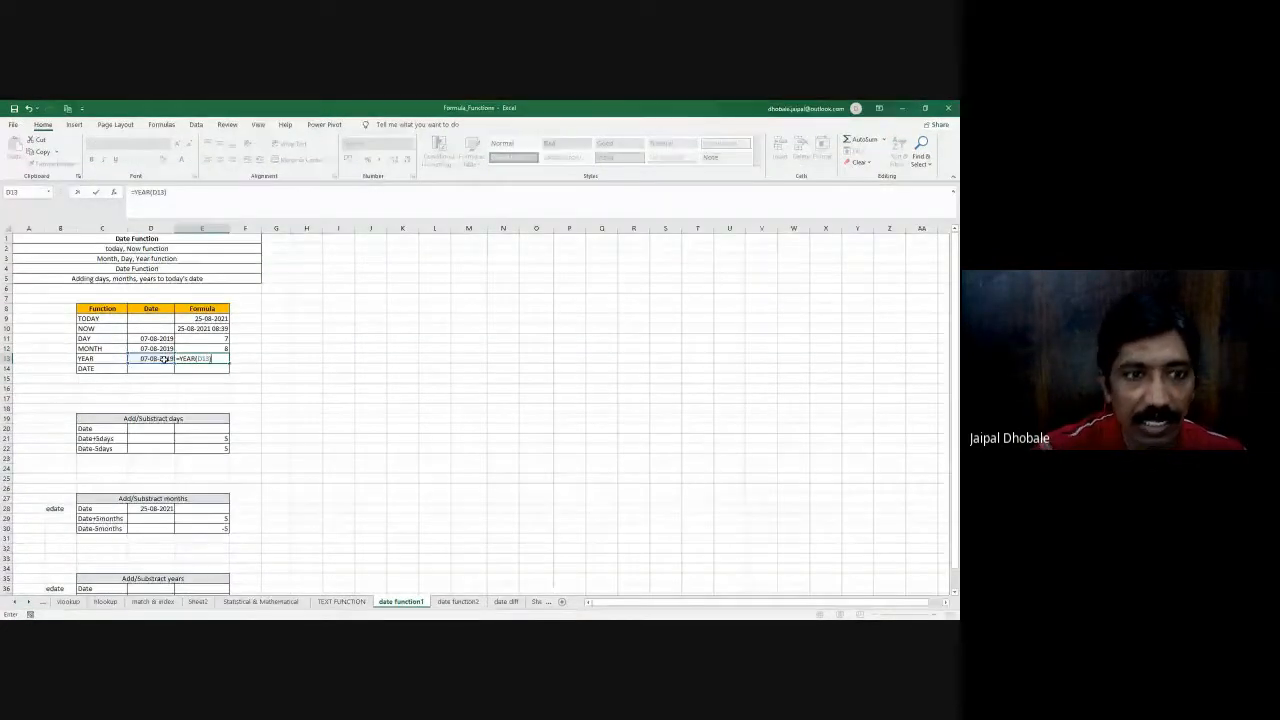
key(Return)
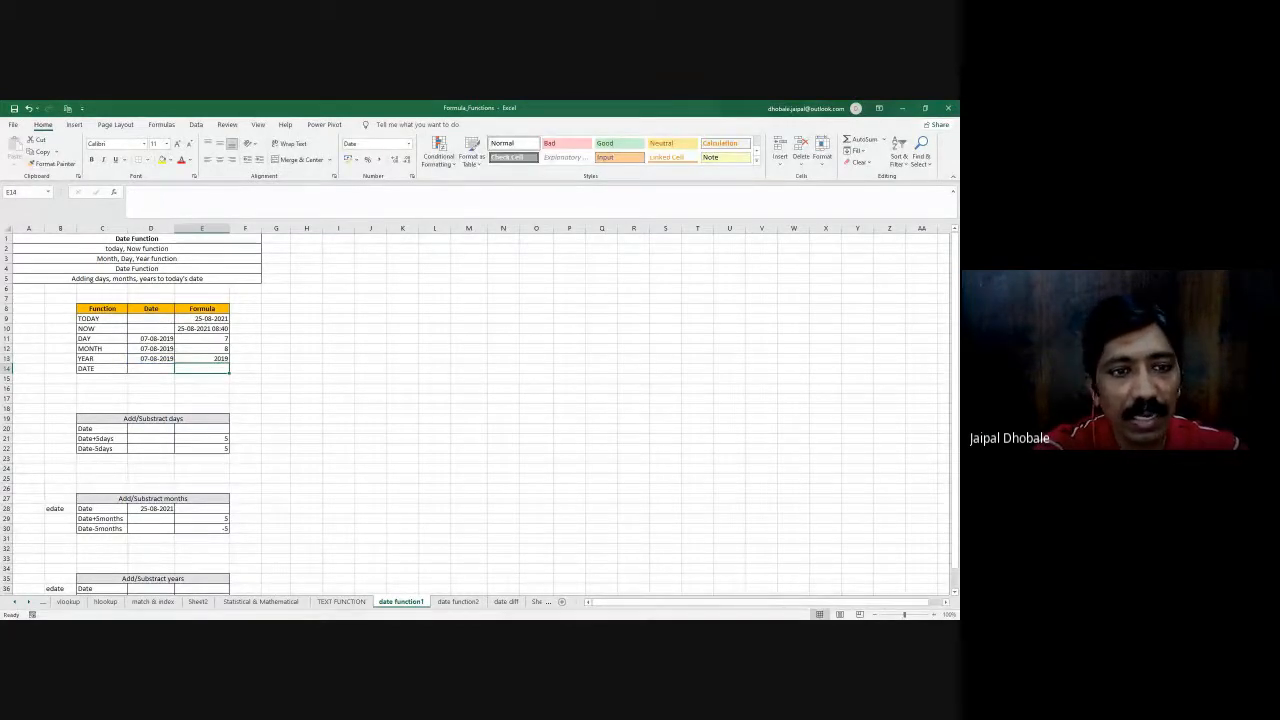
click(157, 338)
click(208, 338)
click(154, 348)
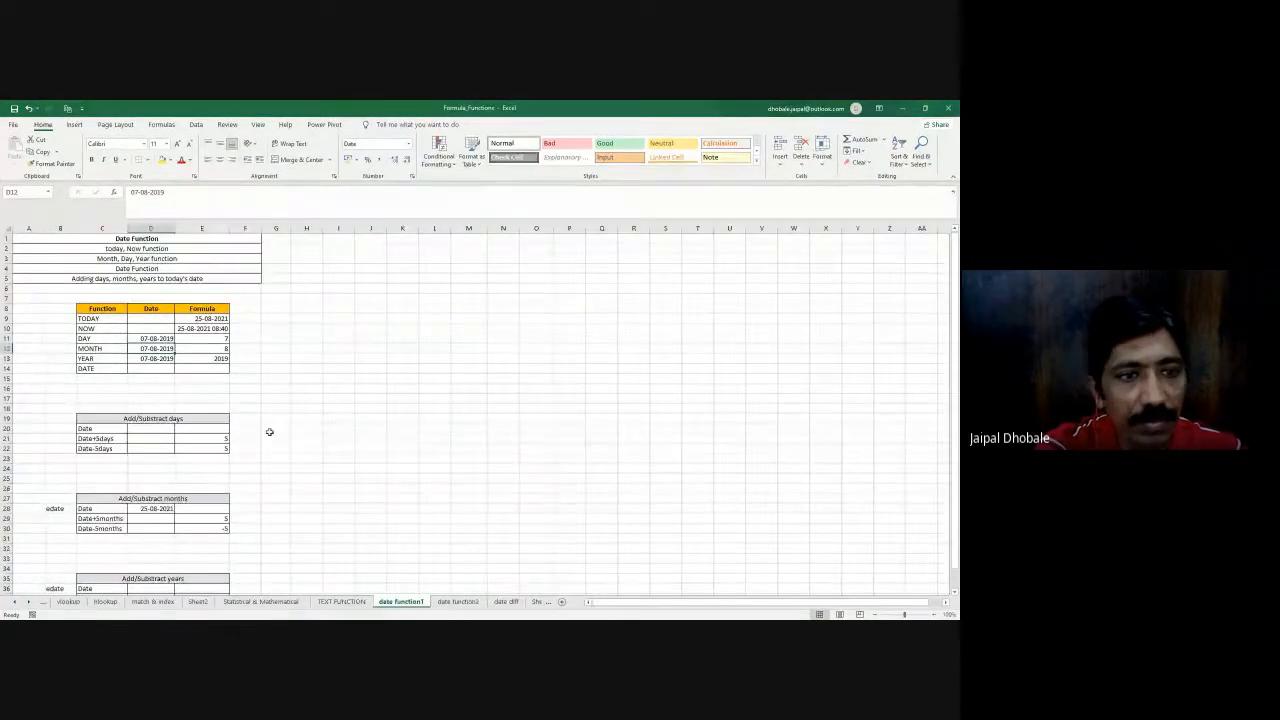
- Enter =DATE(E13,E12,E11) in E14 to build a date from the extracted year, month and day
click(205, 369)
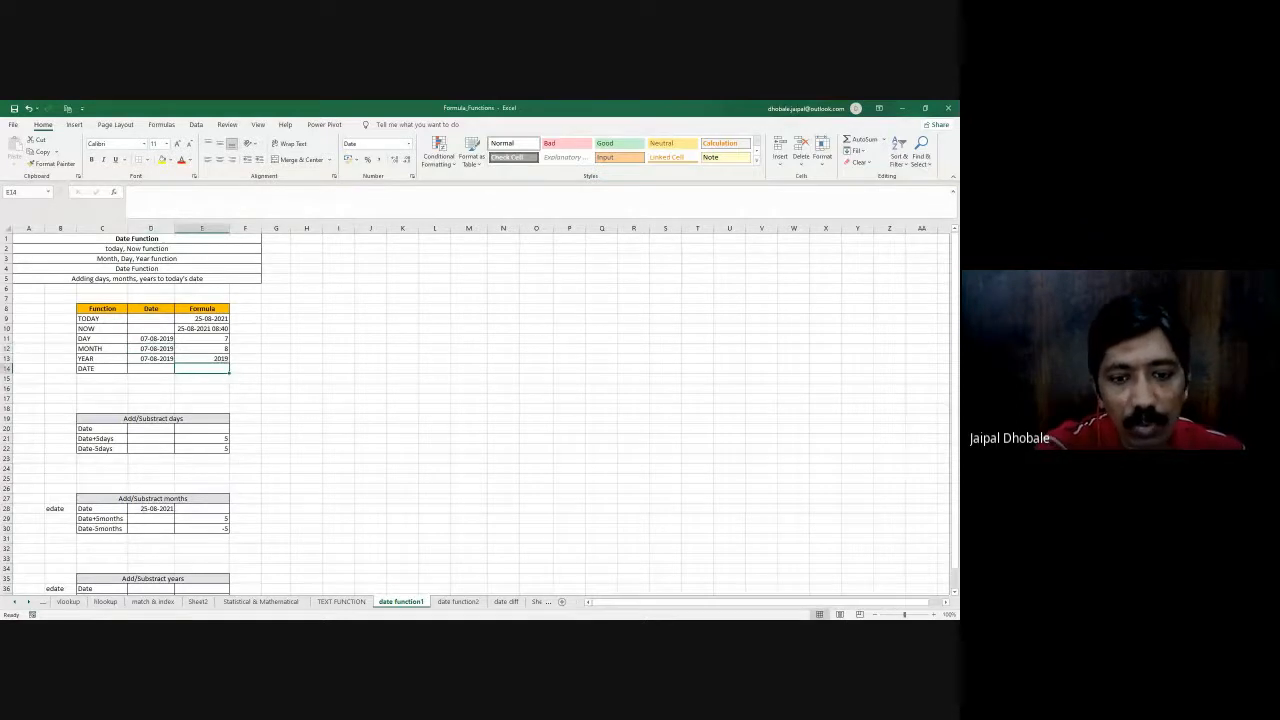
key(alt+Tab)
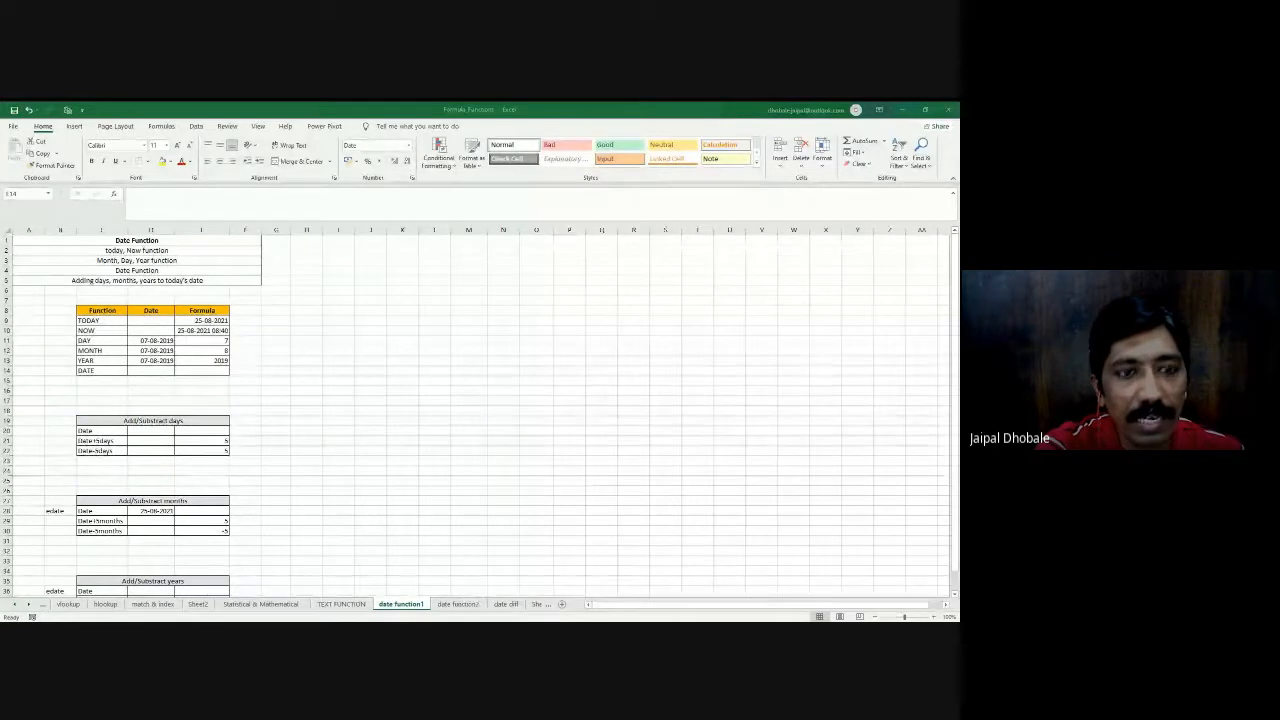
key(alt+Tab)
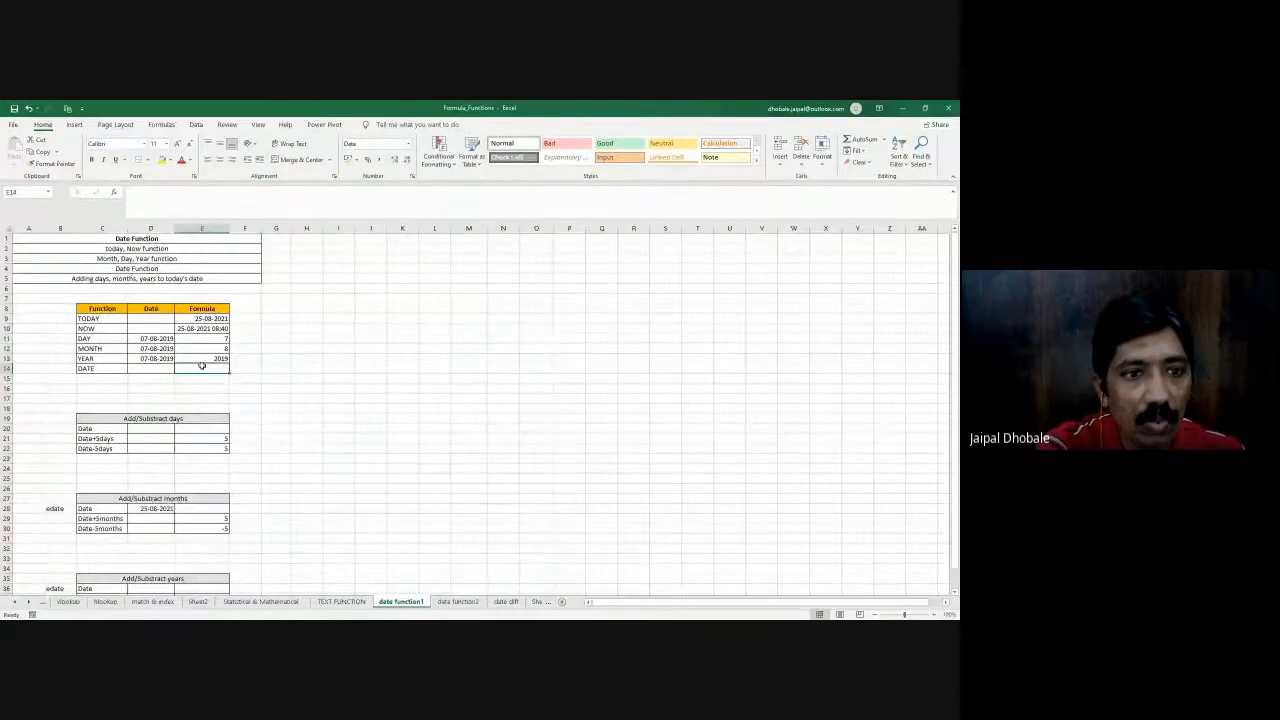
text(=date)
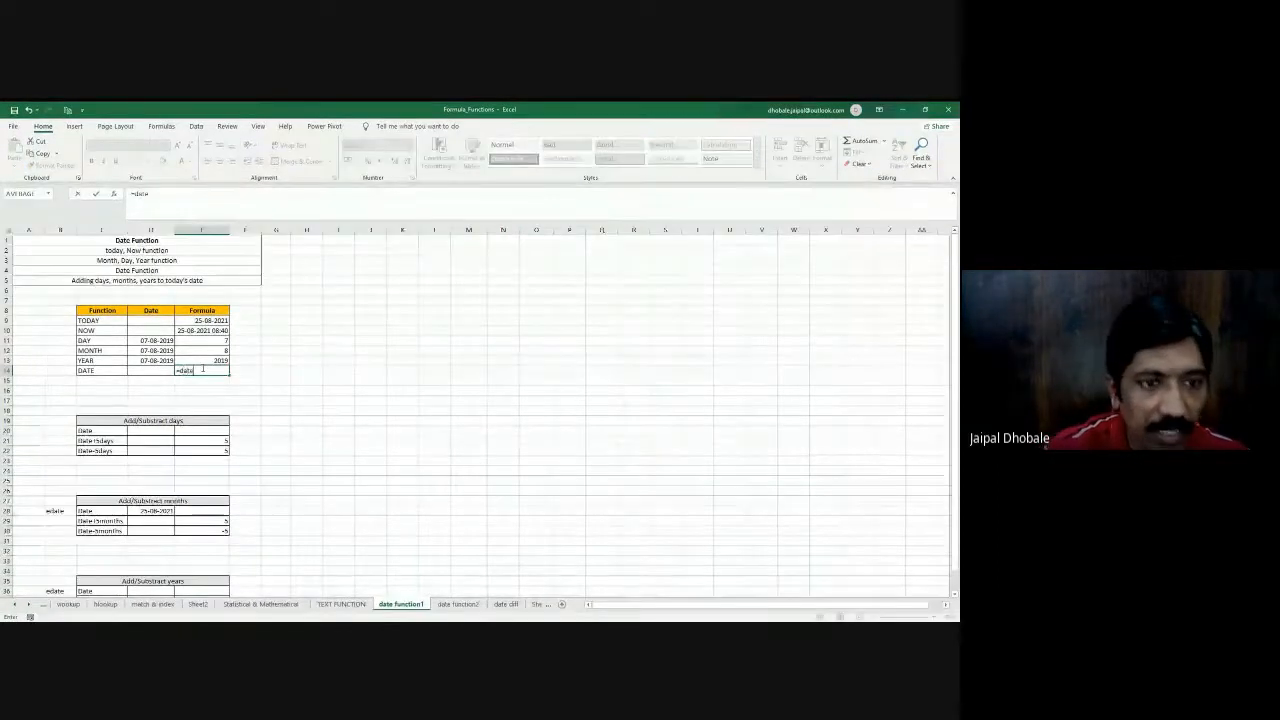
key(Tab)
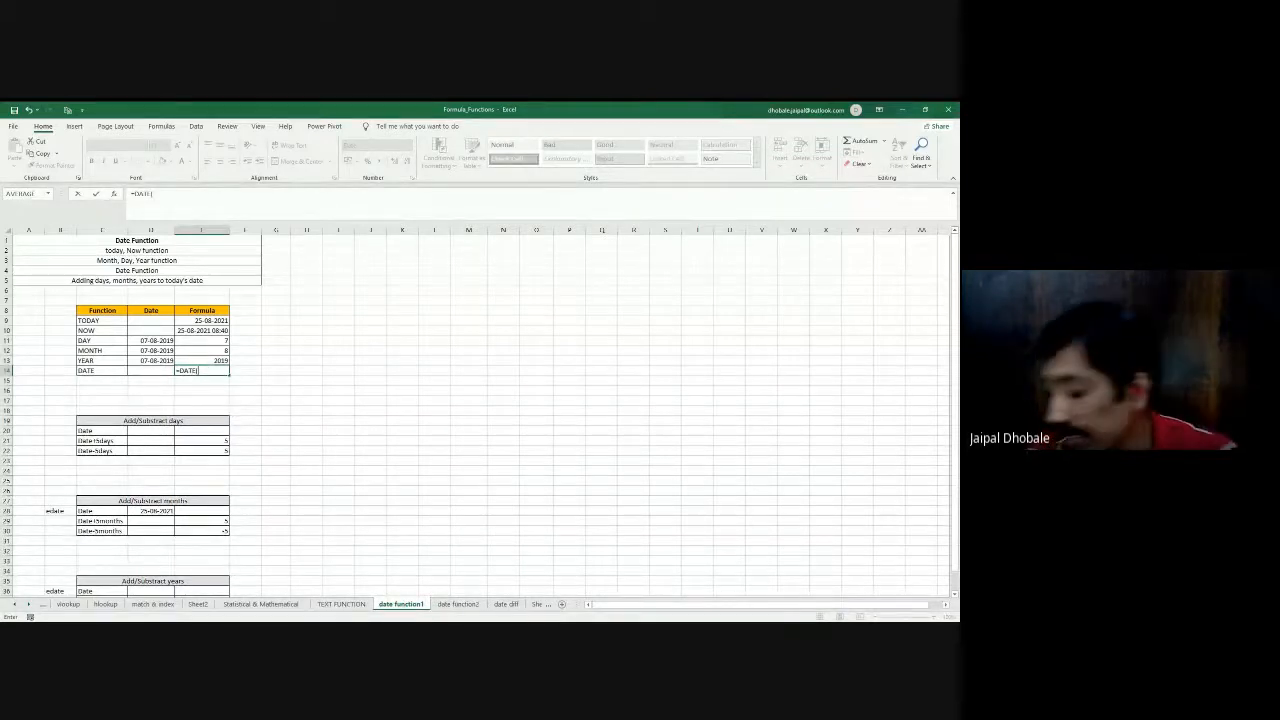
click(206, 360)
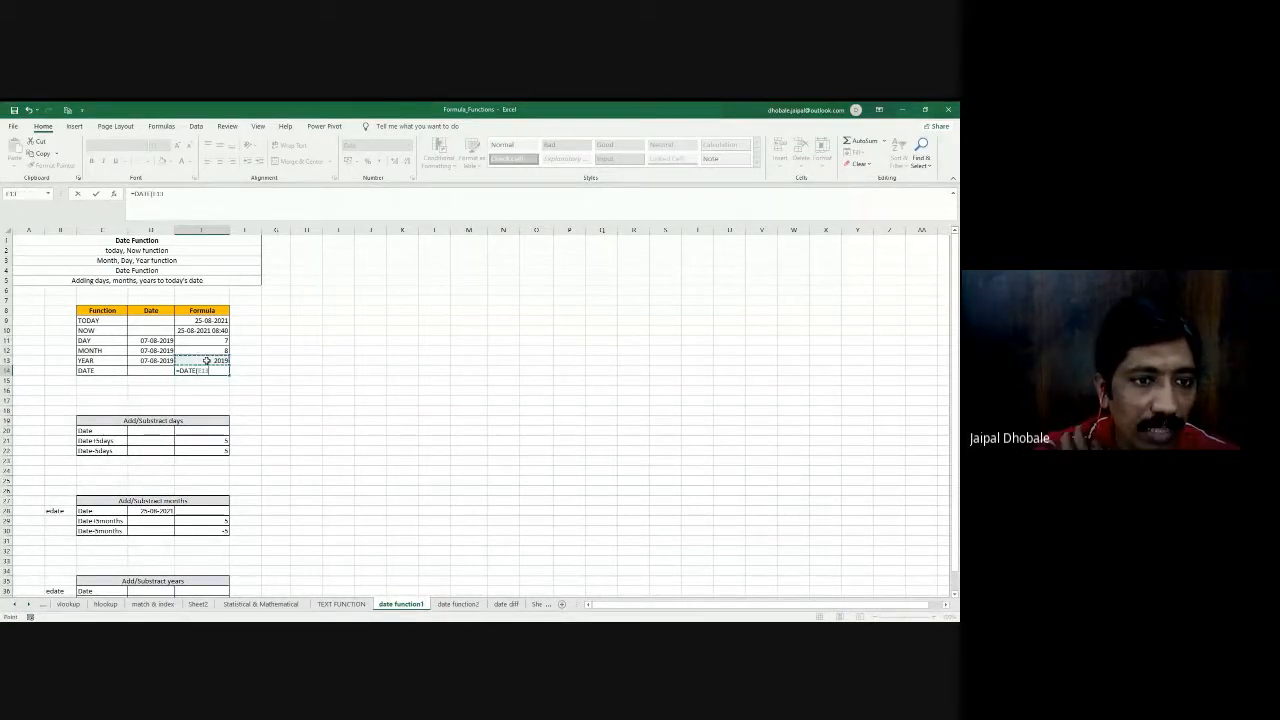
text(,)
click(208, 350)
text(,)
click(210, 341)
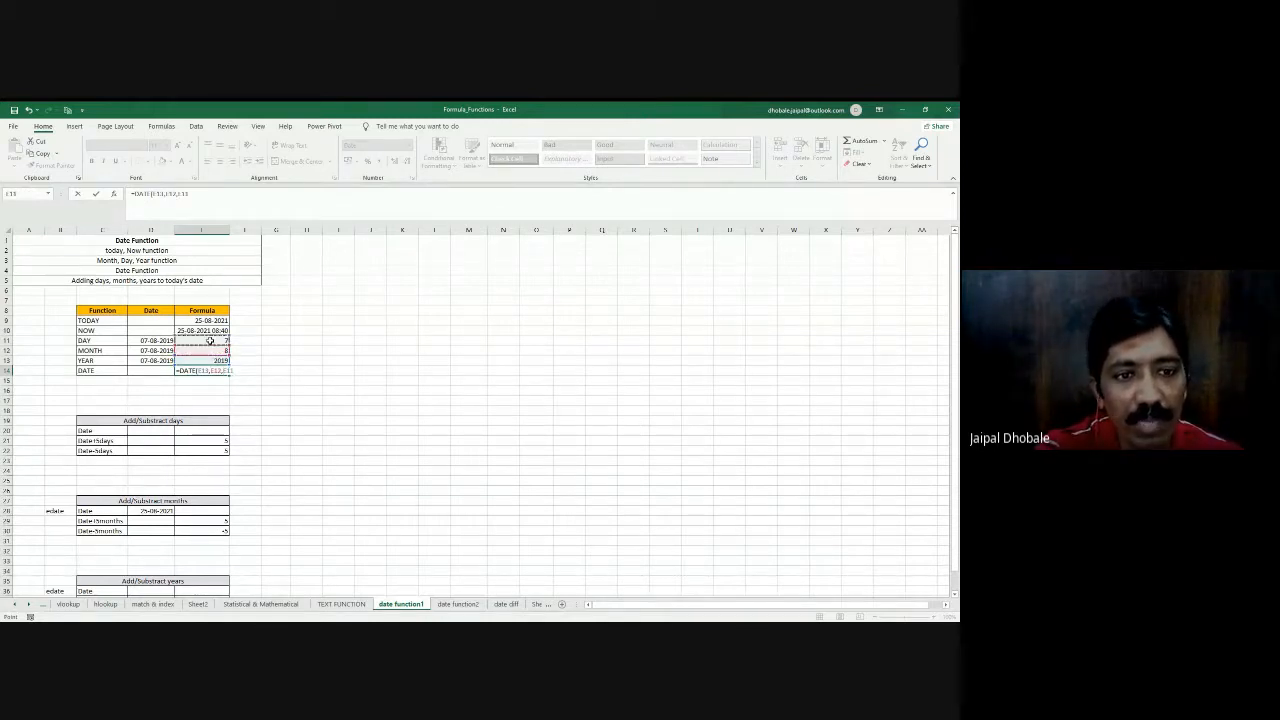
text())
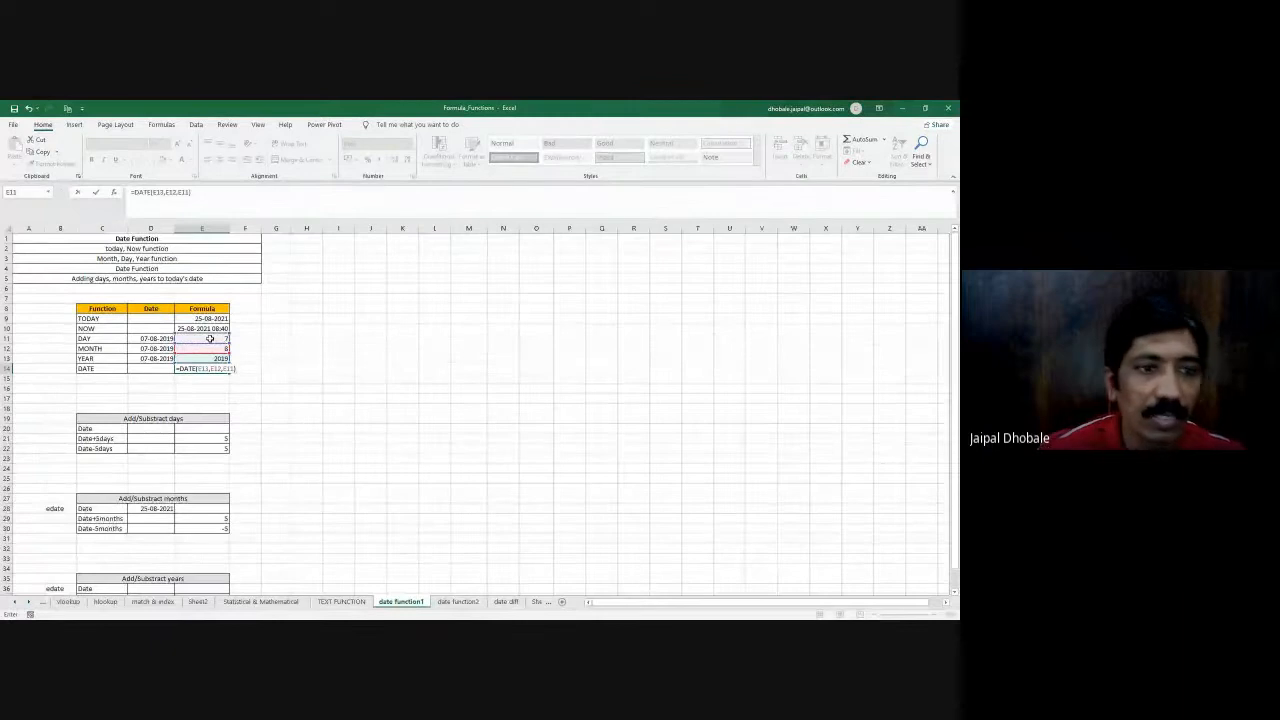
key(Return)
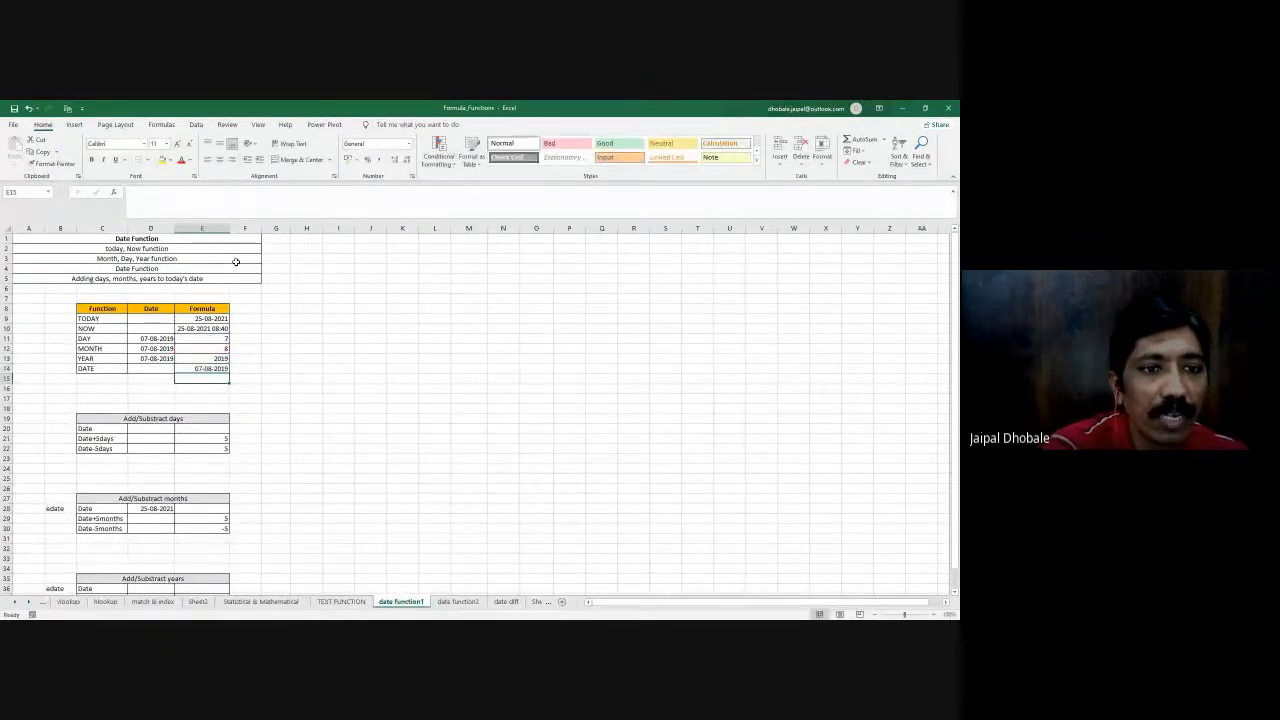
click(210, 318)
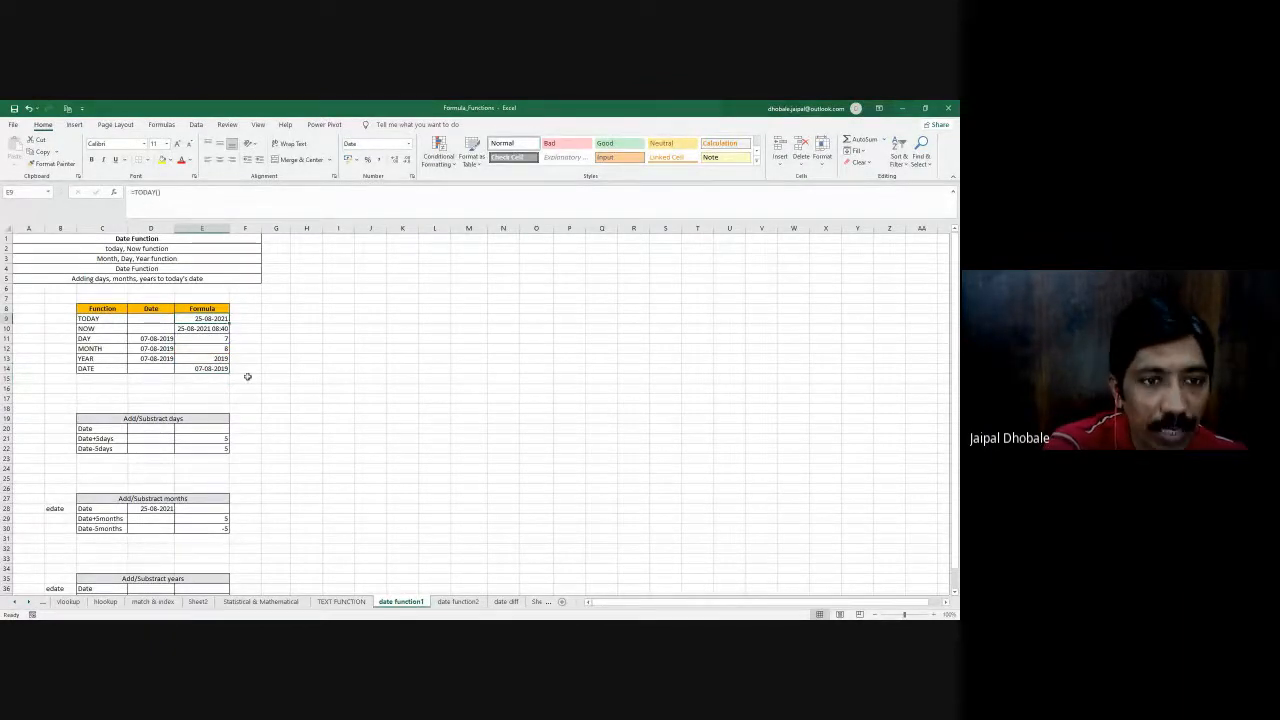
- Review the function names in C9:C14 and their formula results in E9:E14 of the date function table
click(208, 369)
click(100, 367)
click(92, 358)
click(92, 349)
drag(90, 318, 90, 368)
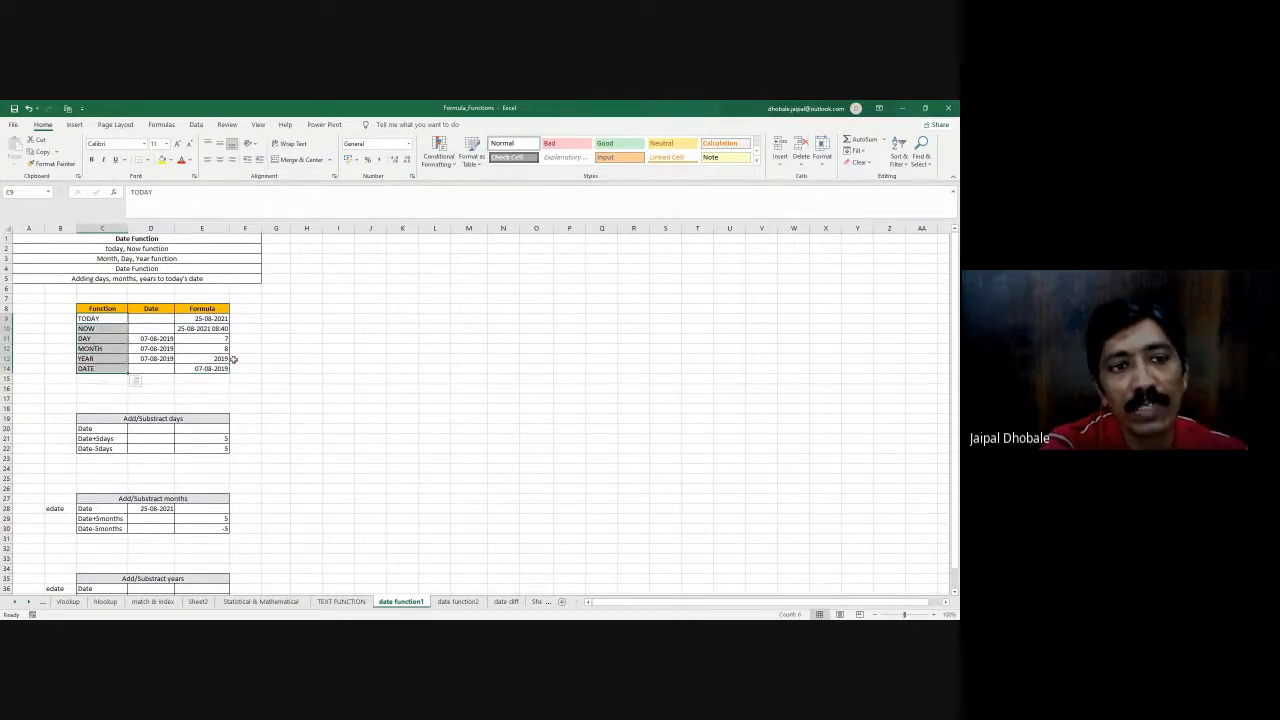
drag(211, 318, 225, 366)
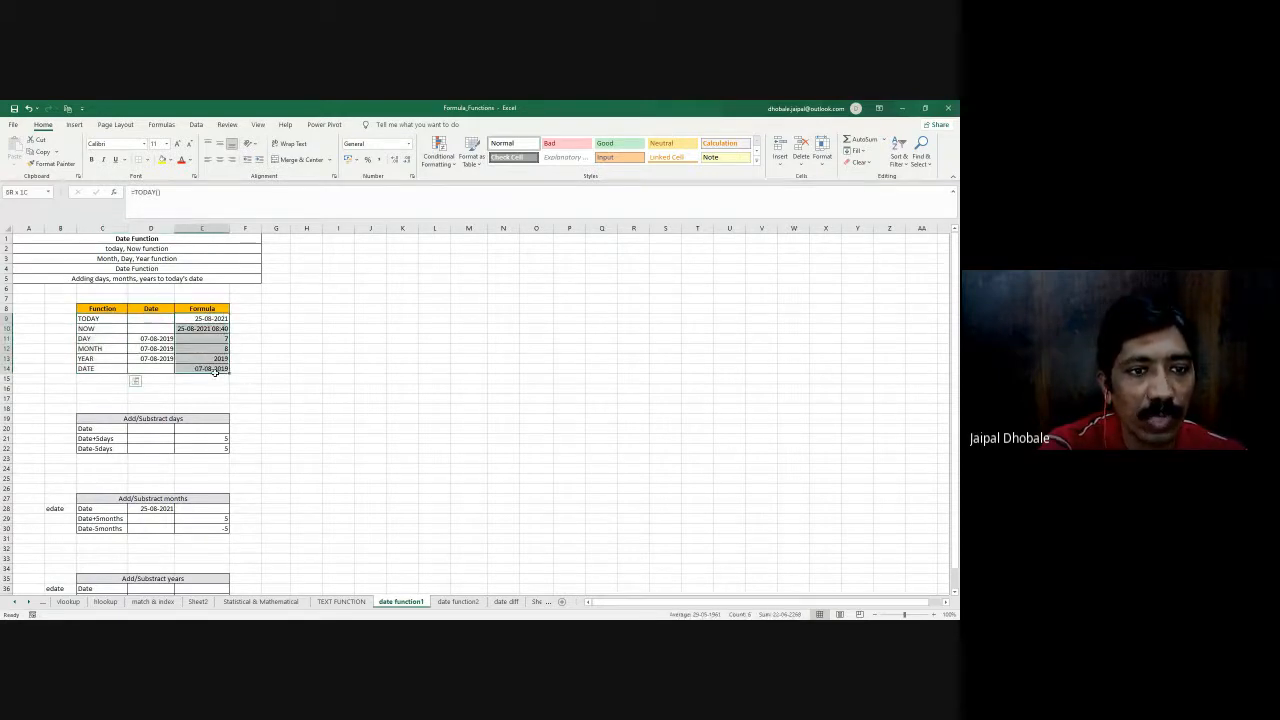
click(331, 365)
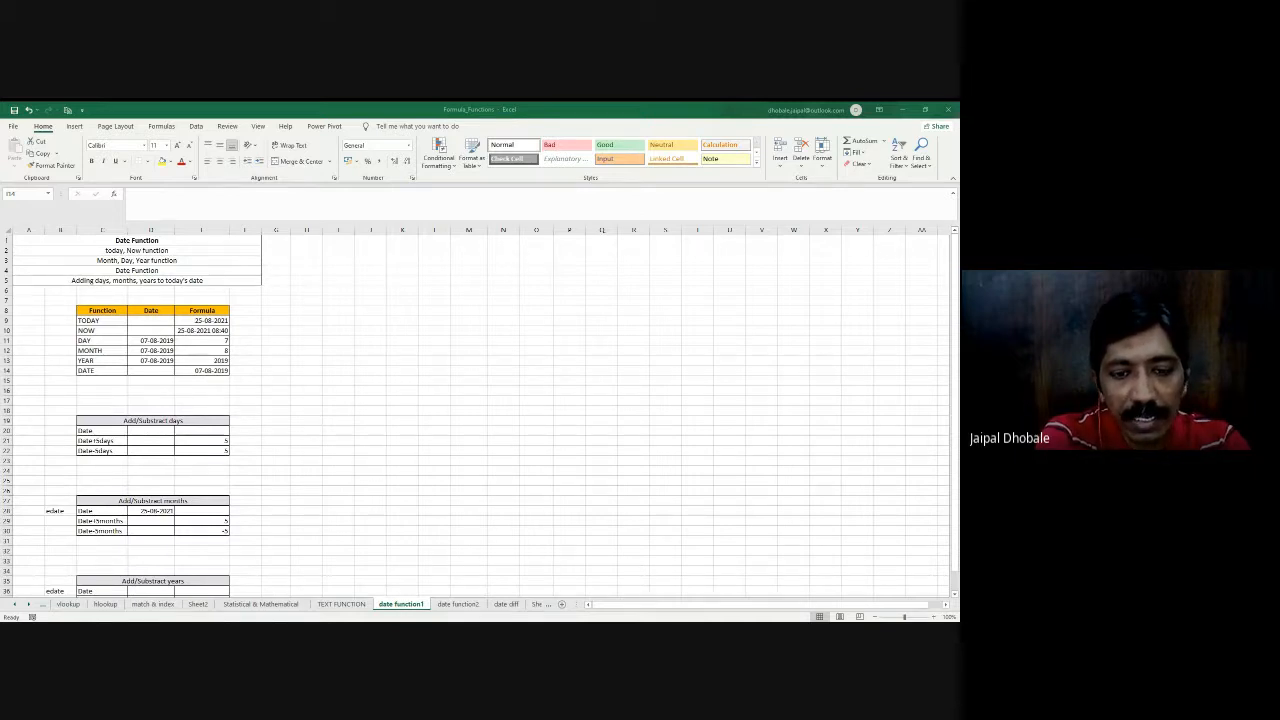
key(alt+Tab)
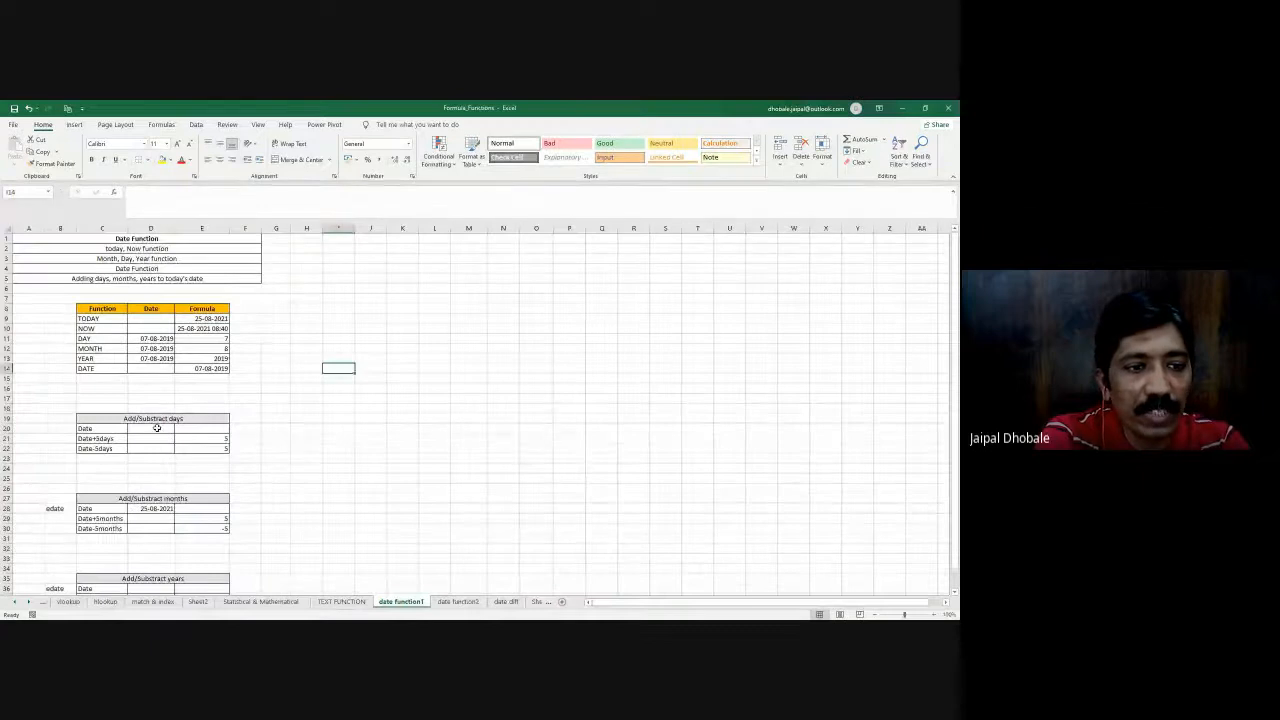
- Enter =TODAY() in D20, the Date cell of the Add/Substract days table
click(157, 428)
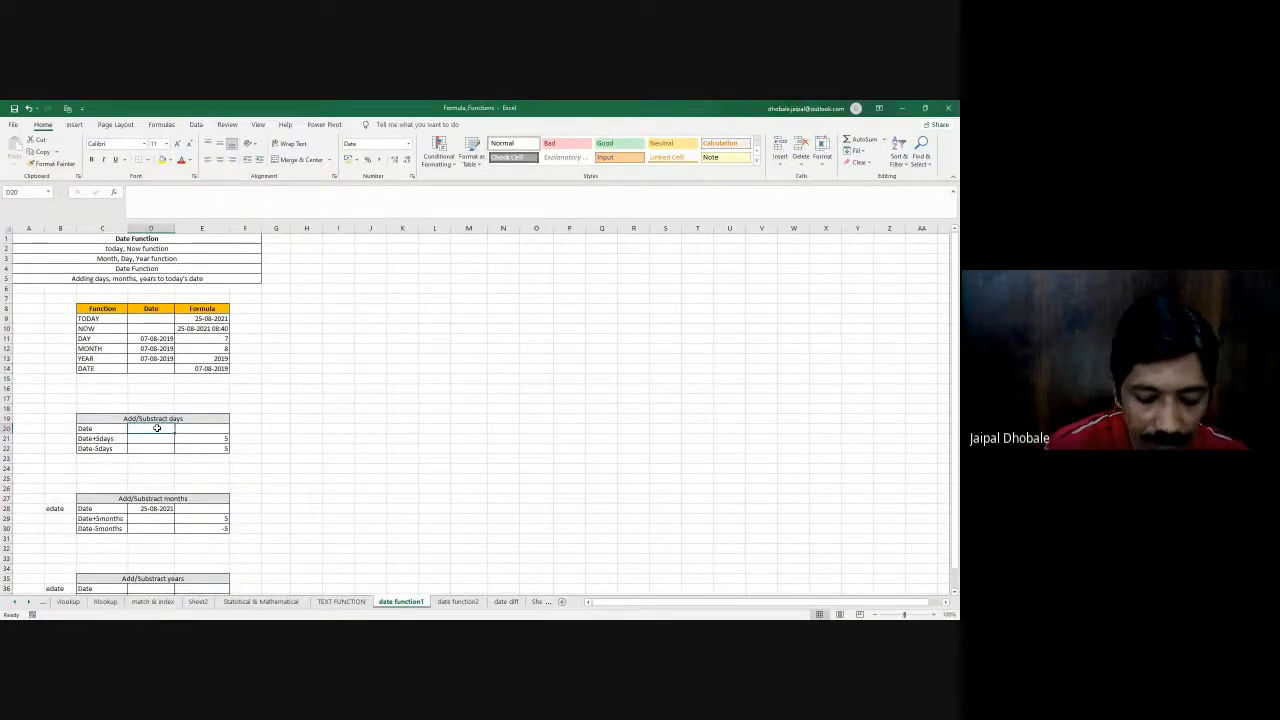
text(=today)
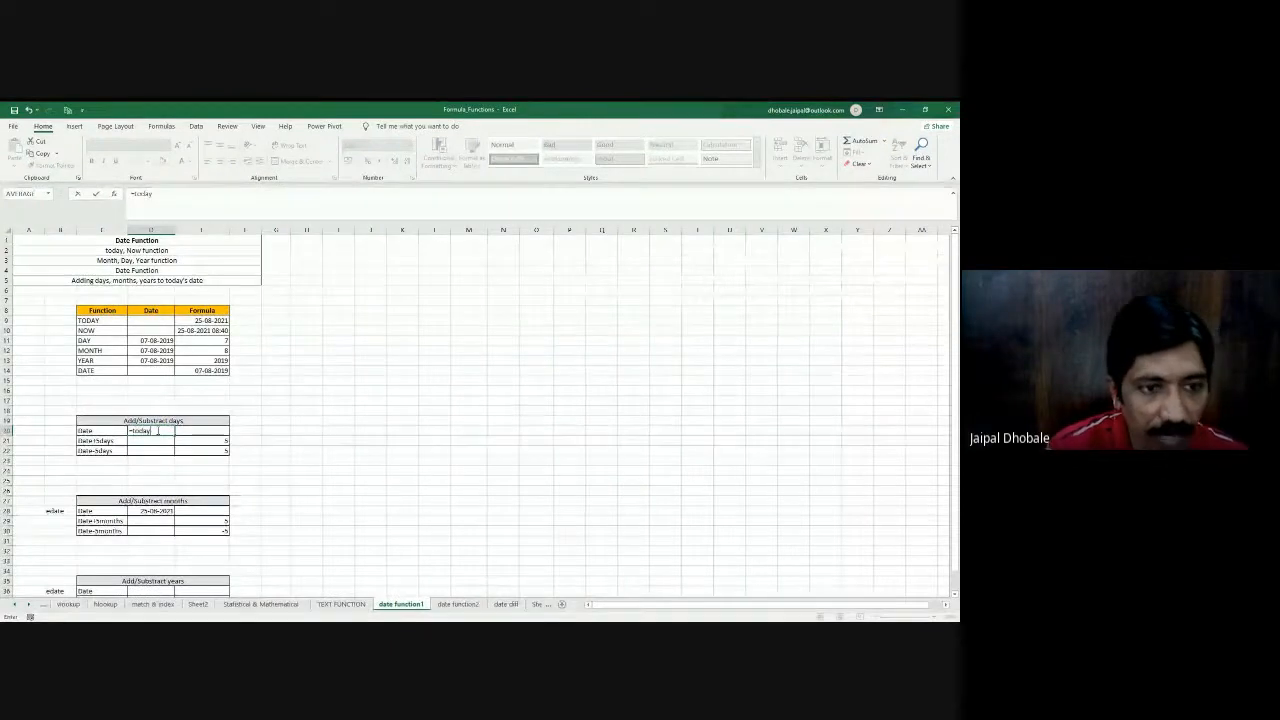
text(())
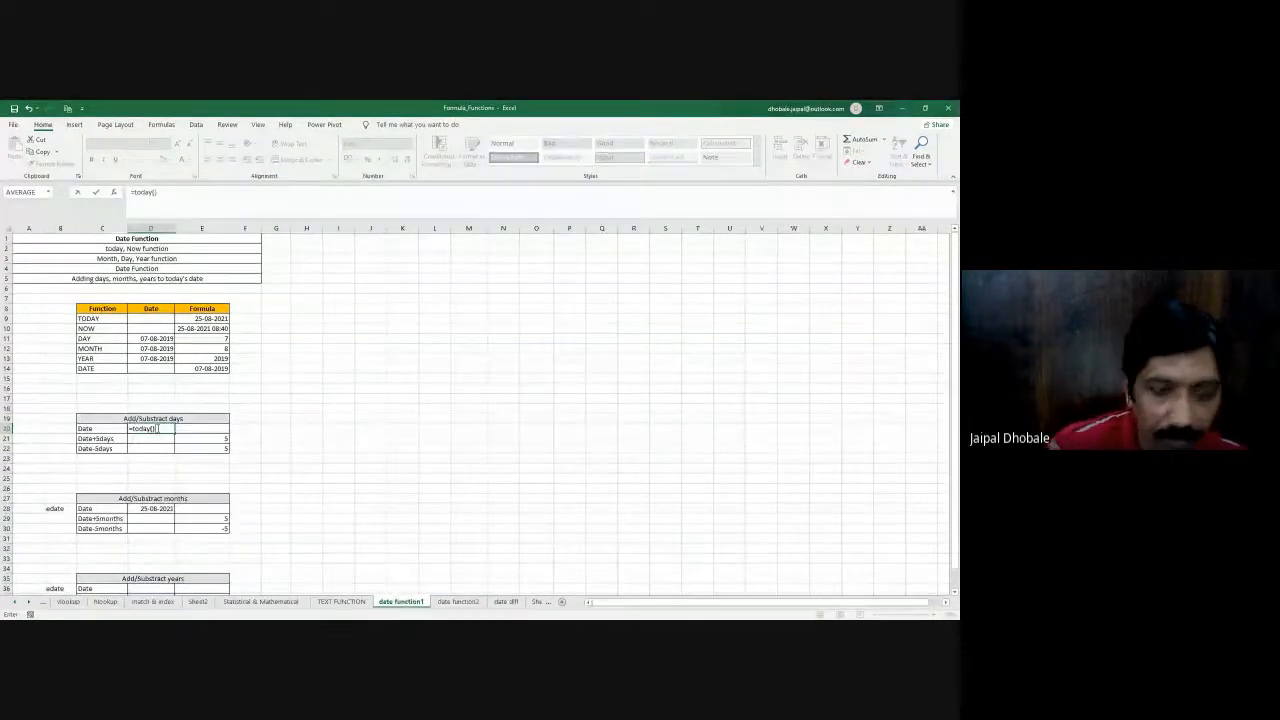
key(Return)
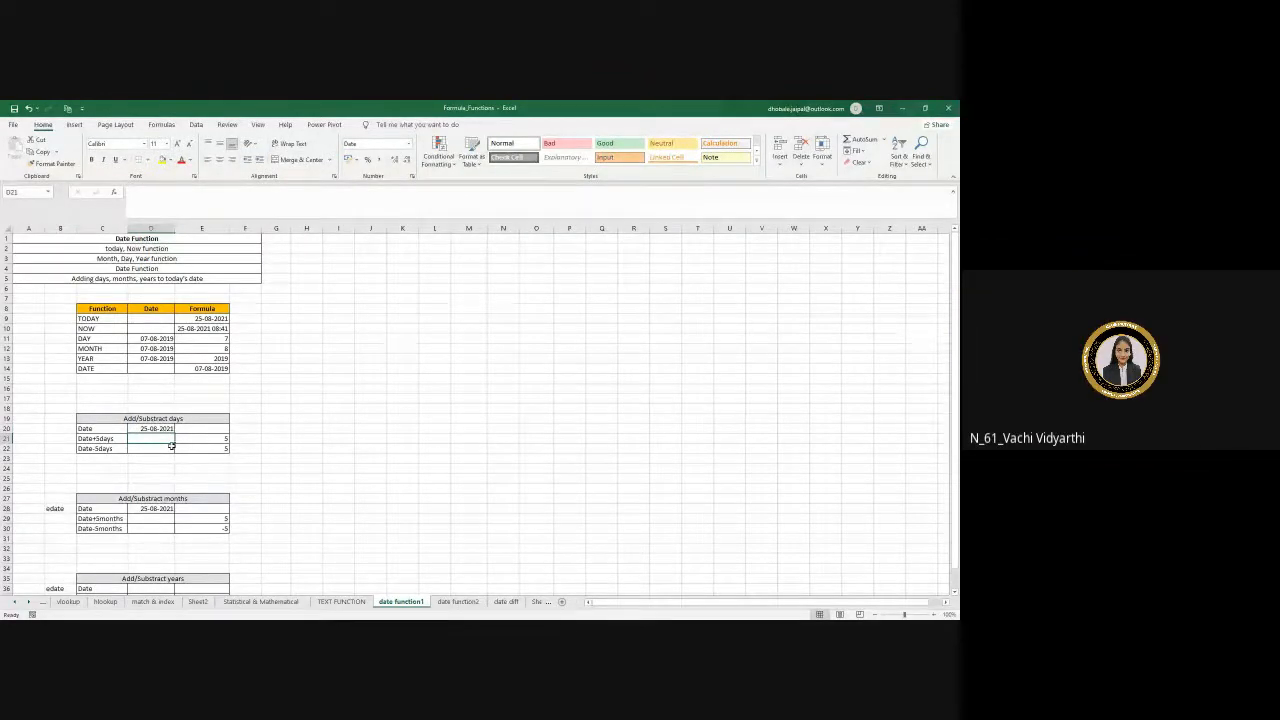
- Enter =D20+E21 in D21 to add the number of days to the date
text(=)
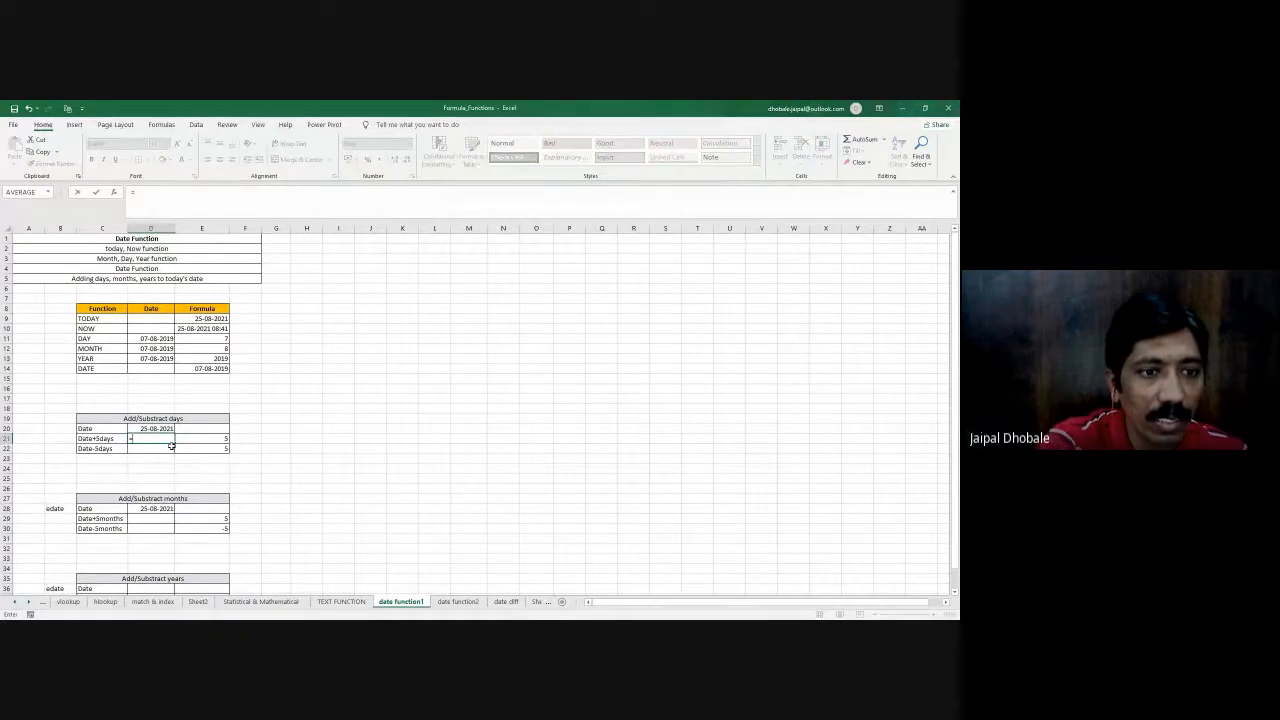
click(156, 427)
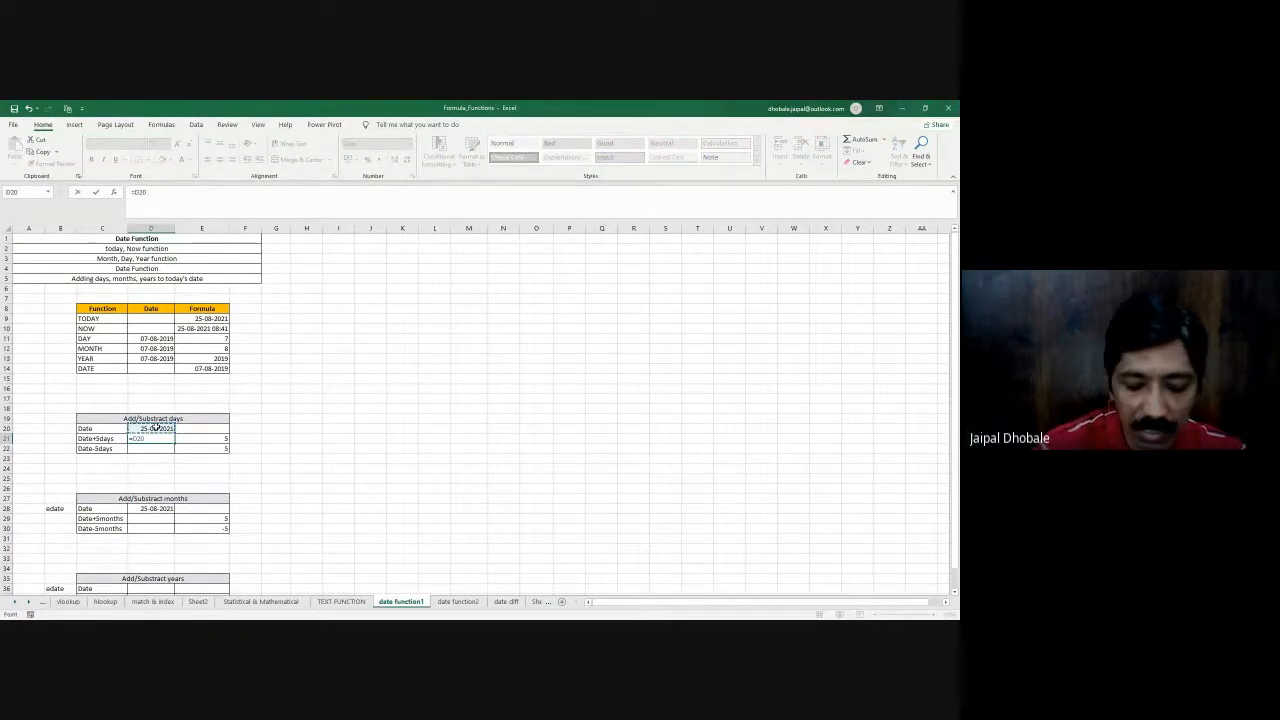
text(+)
click(198, 440)
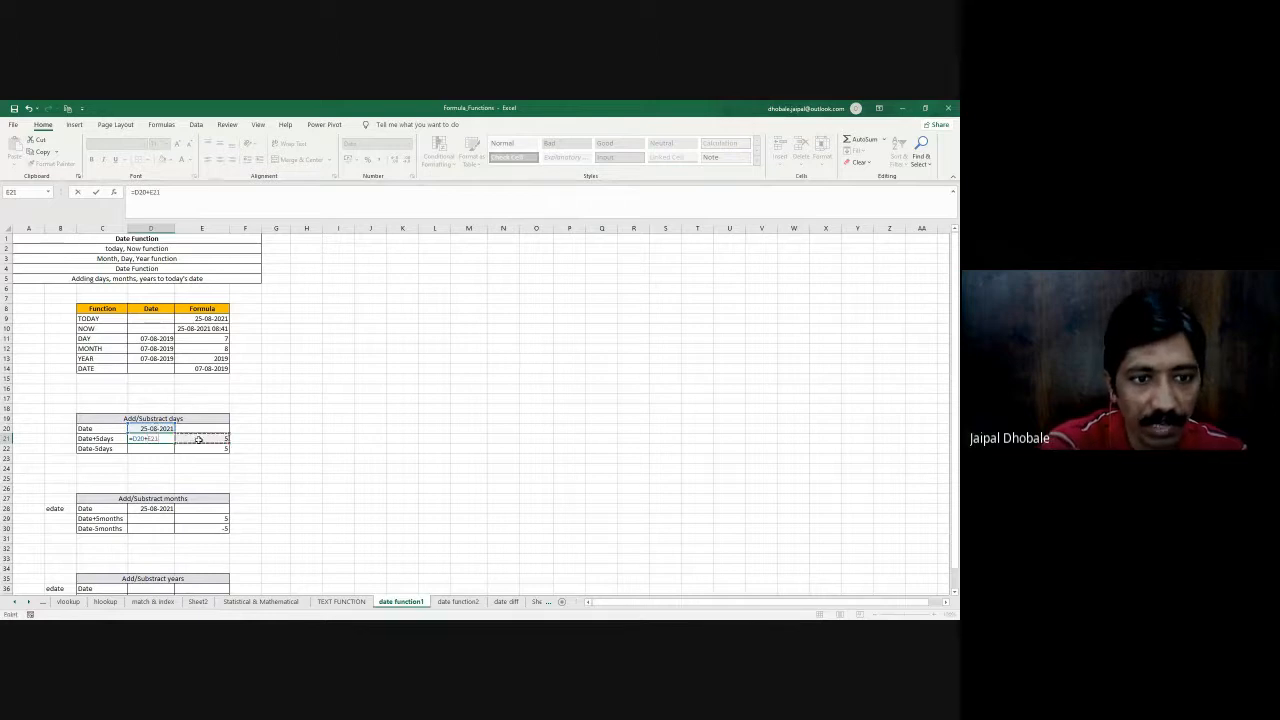
key(Return)
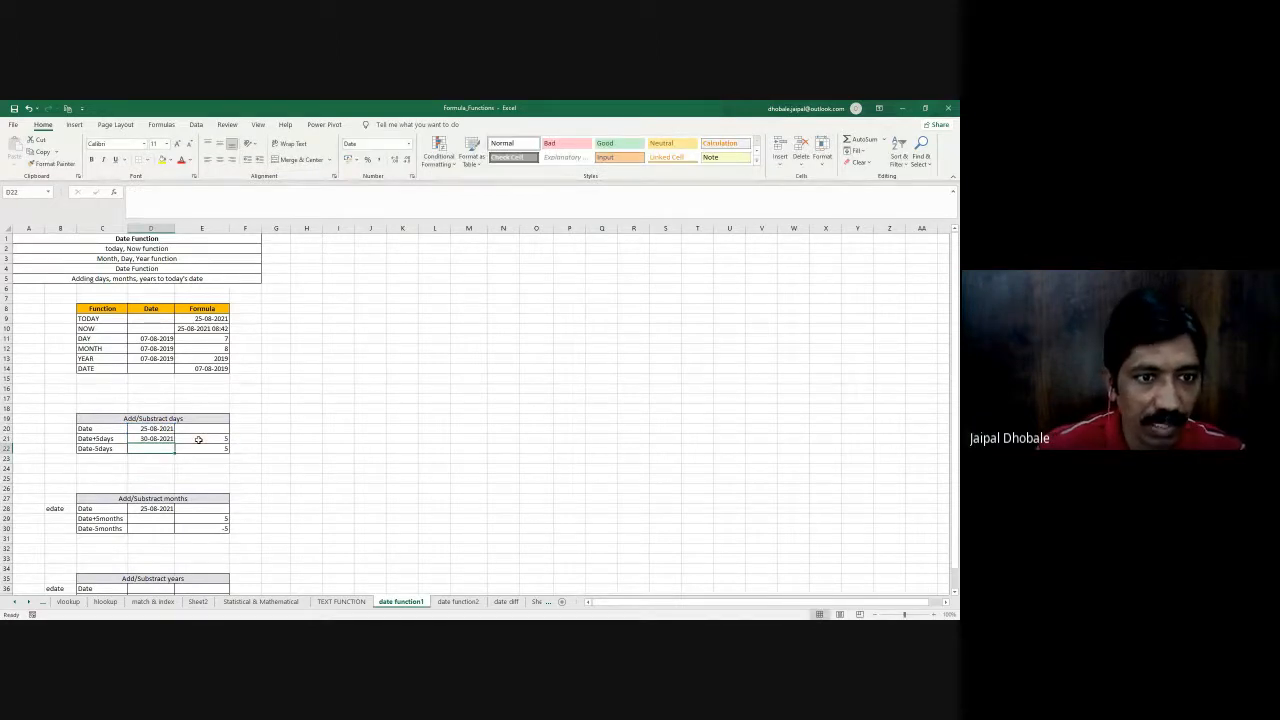
- Check the formulas in D20 and D21, and set the number of days to add in E21 to 15
click(158, 438)
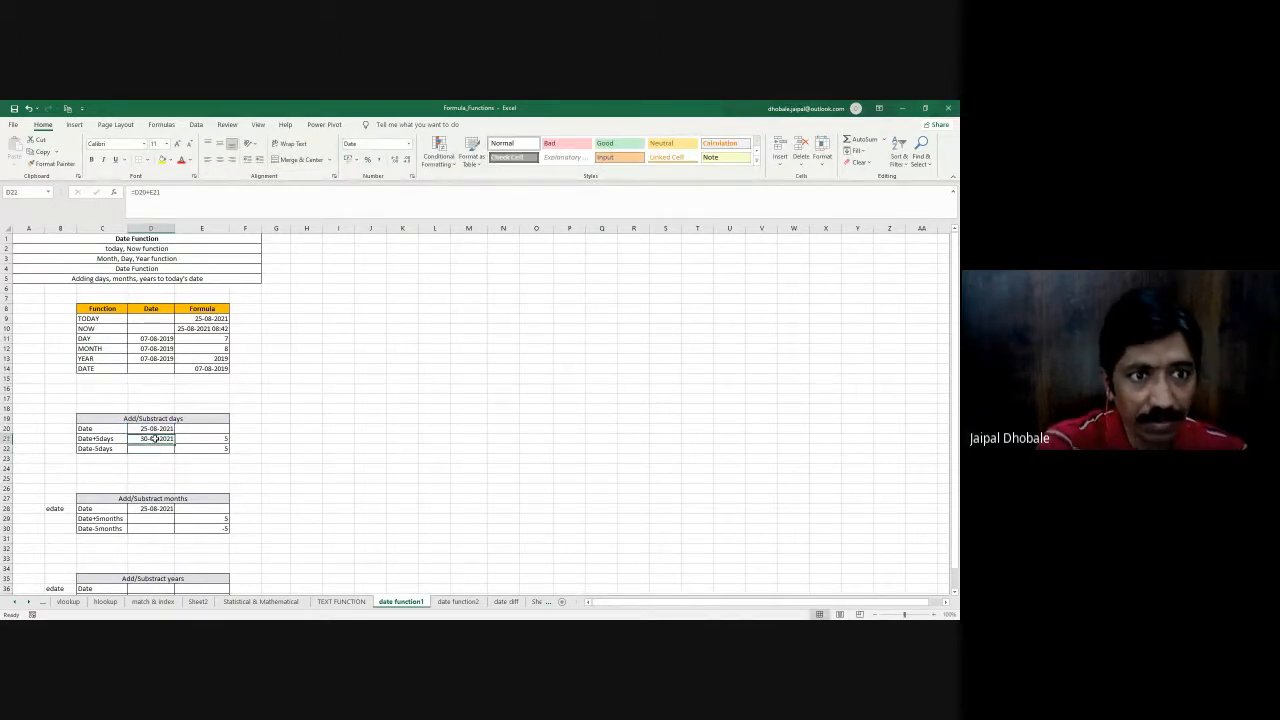
click(158, 428)
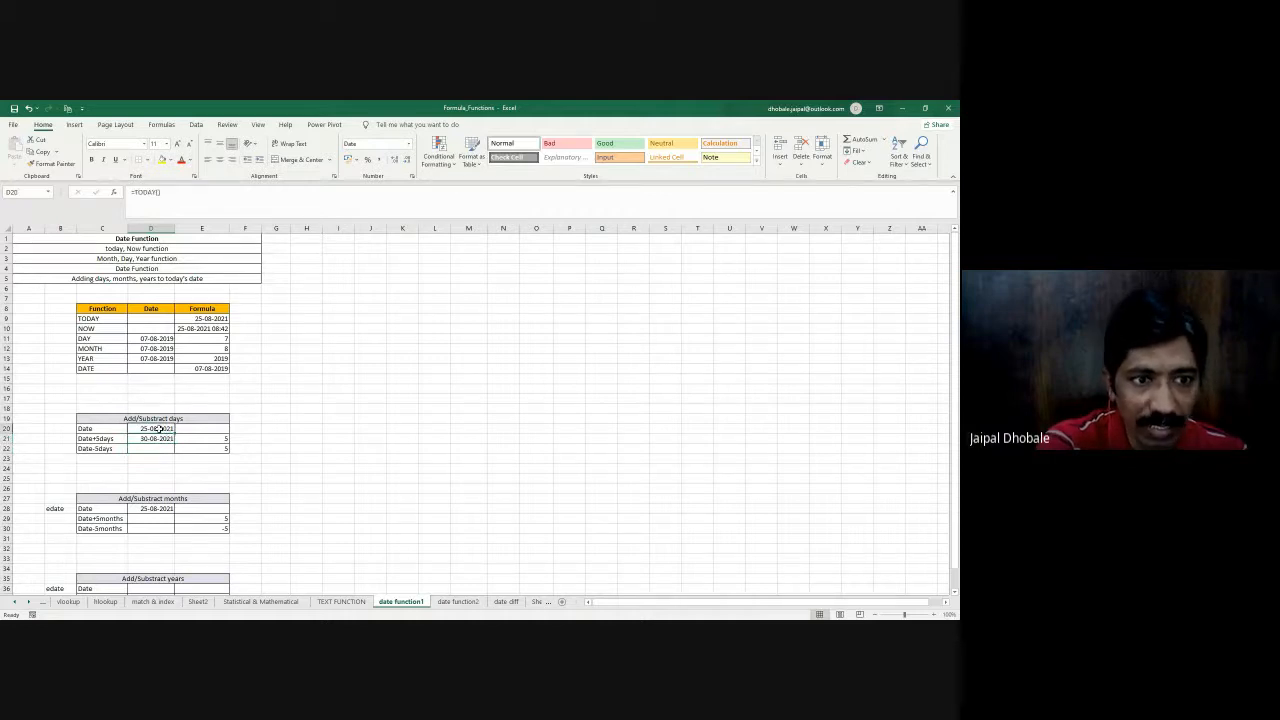
click(148, 440)
click(219, 440)
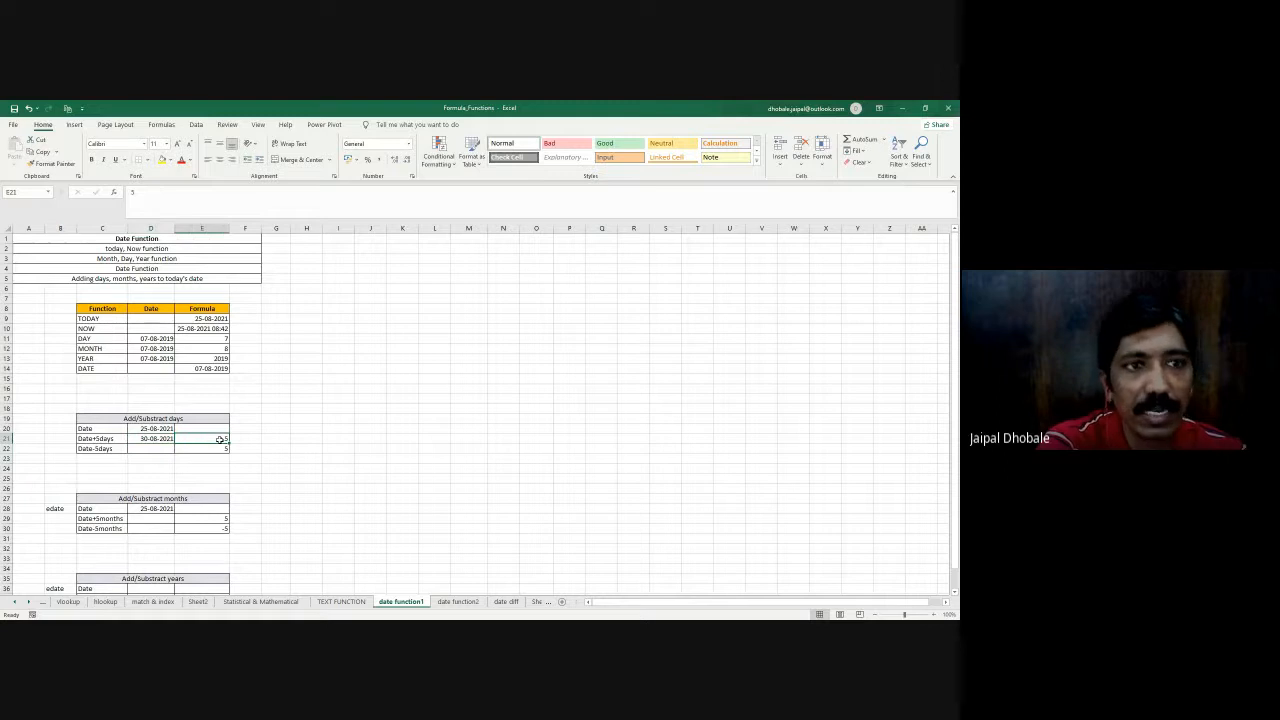
click(133, 195)
text(1)
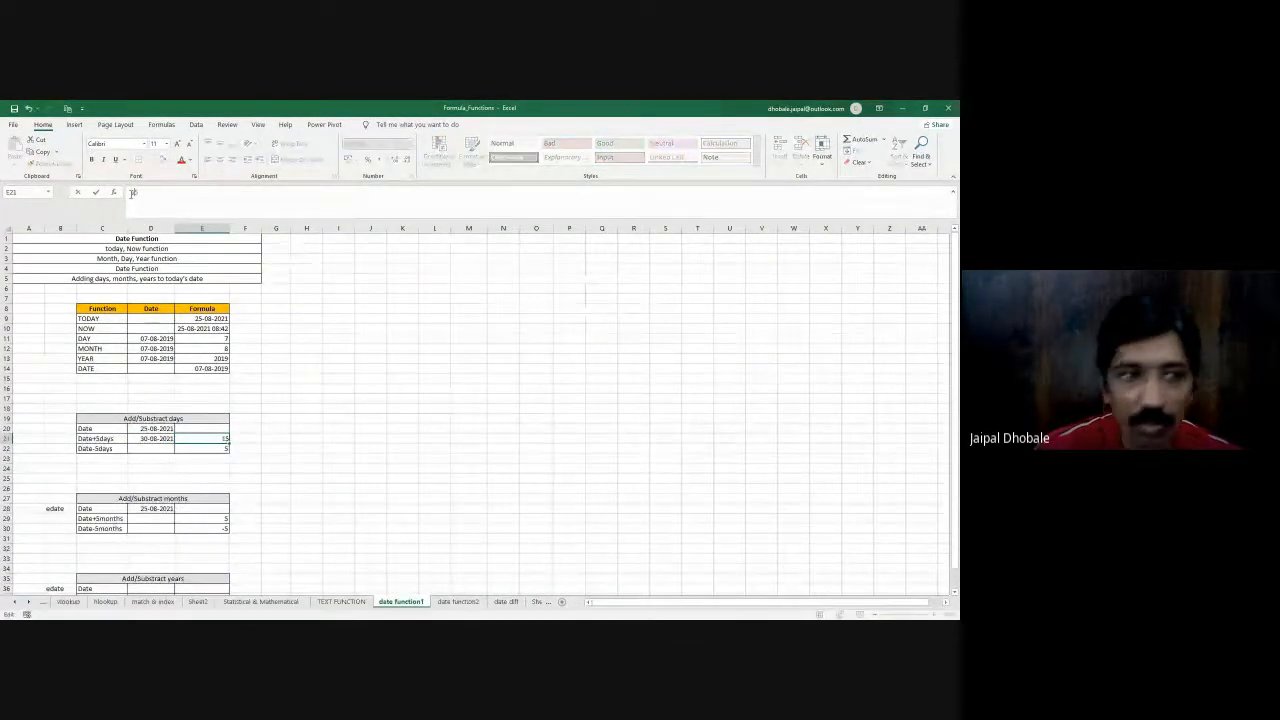
key(Return)
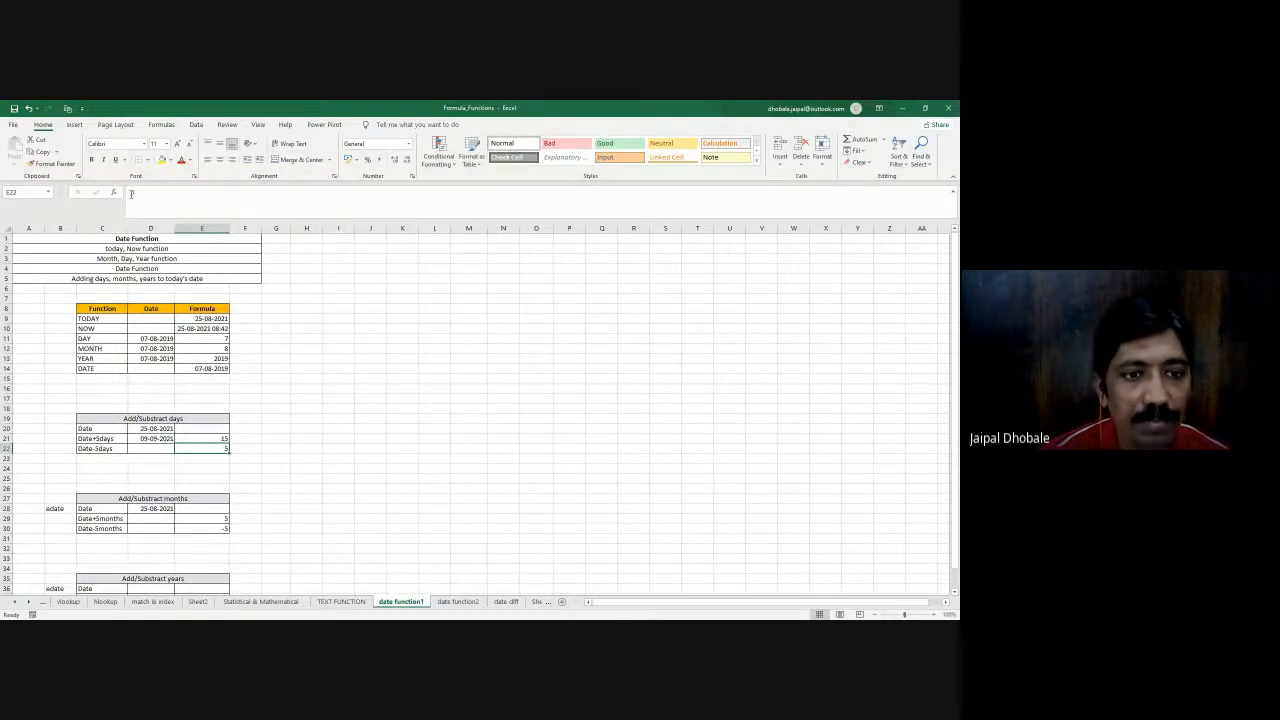
- Enter =D20-E22 in D22 to subtract the number of days from the date
key(Left)
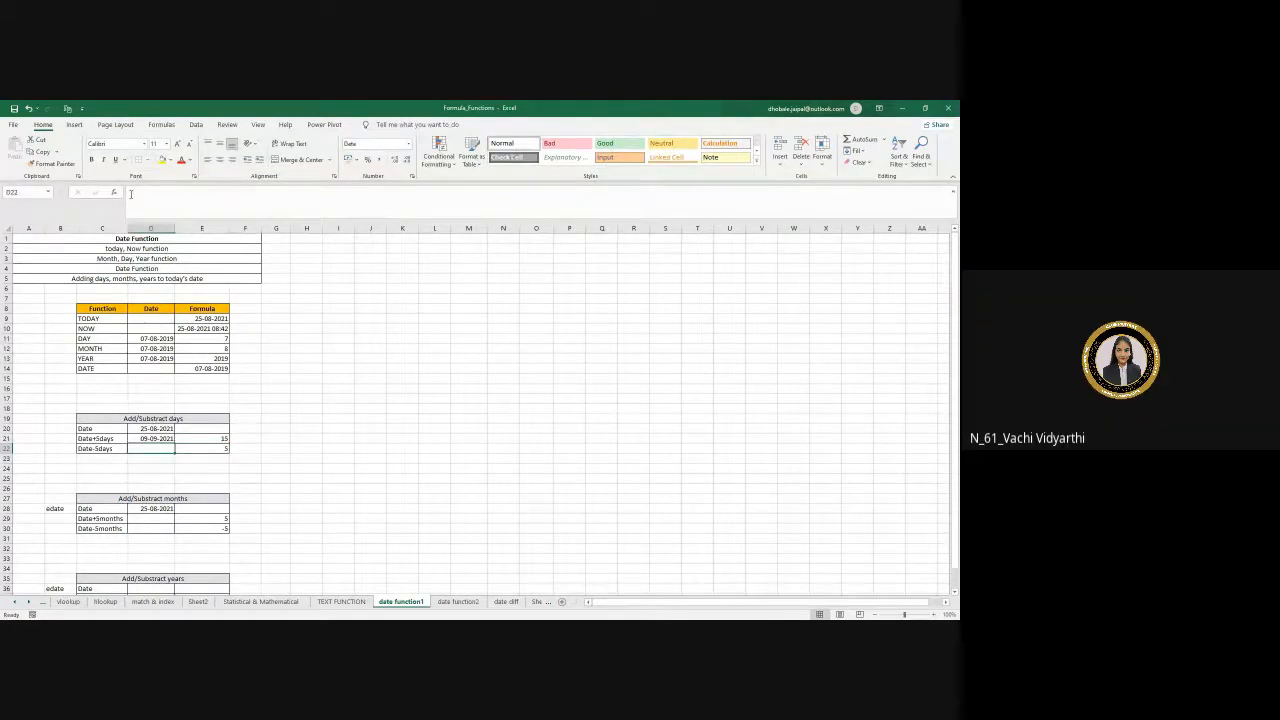
text(=)
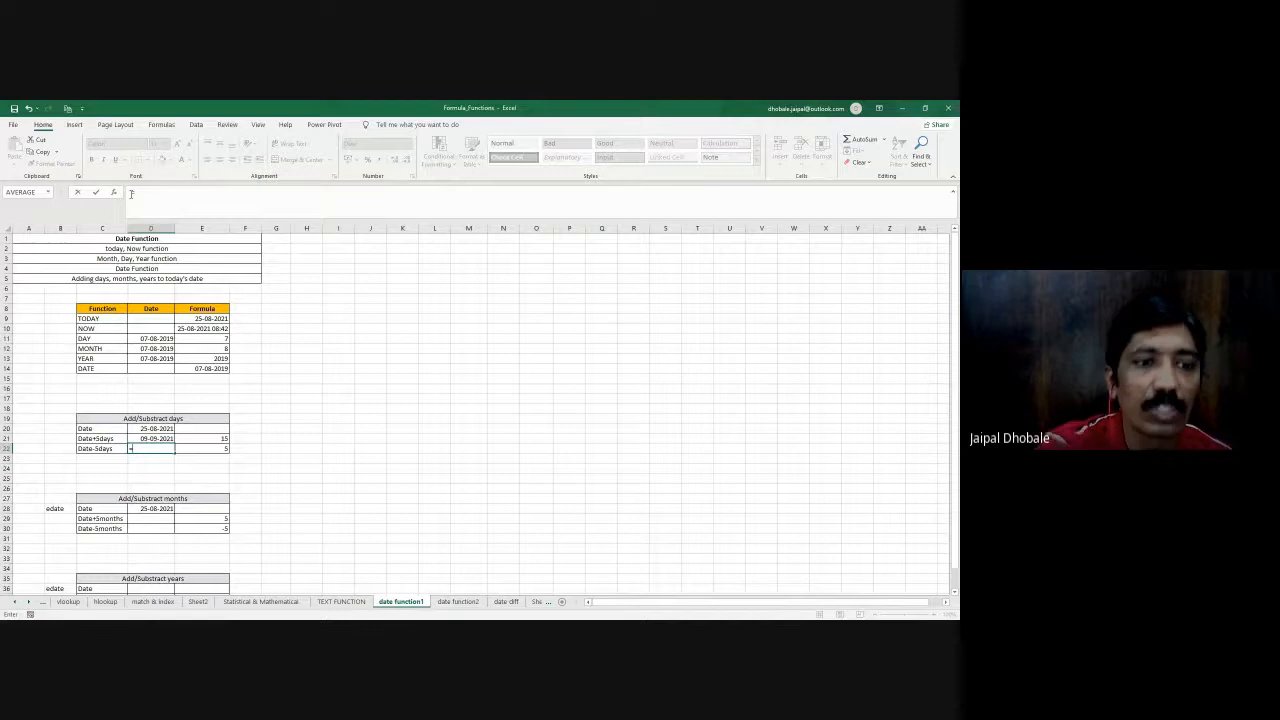
click(142, 428)
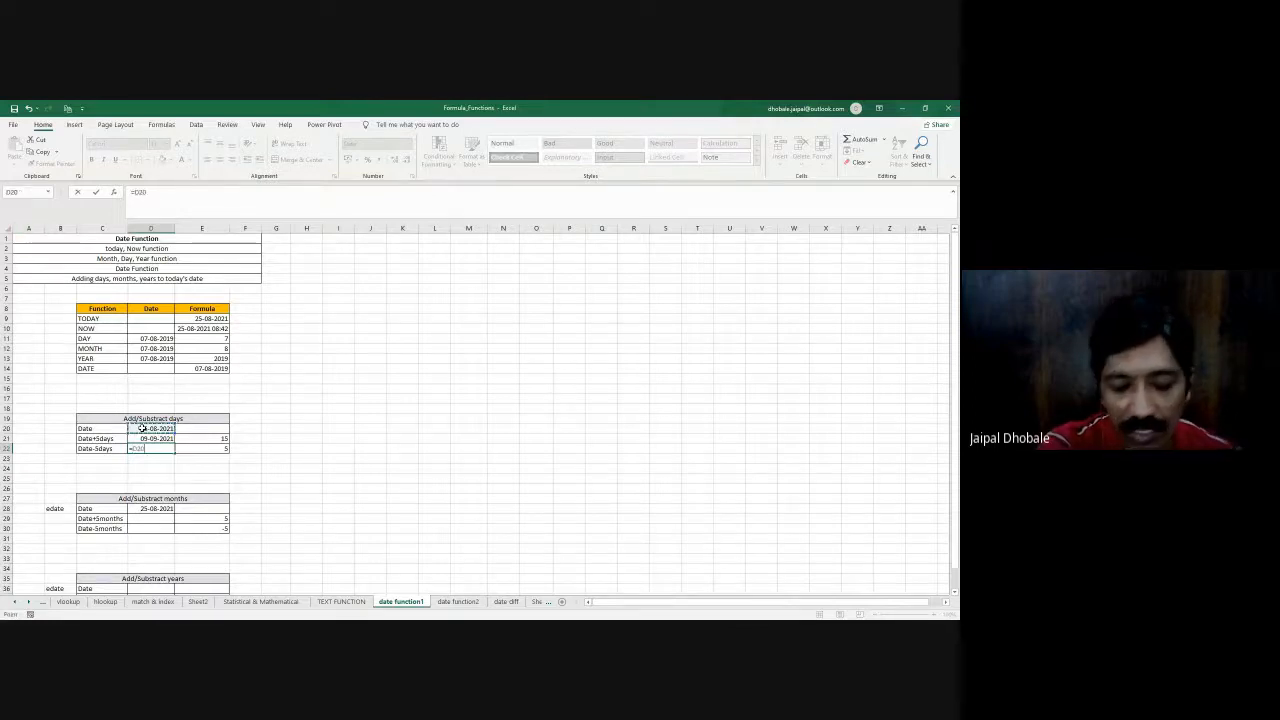
text(-)
click(201, 448)
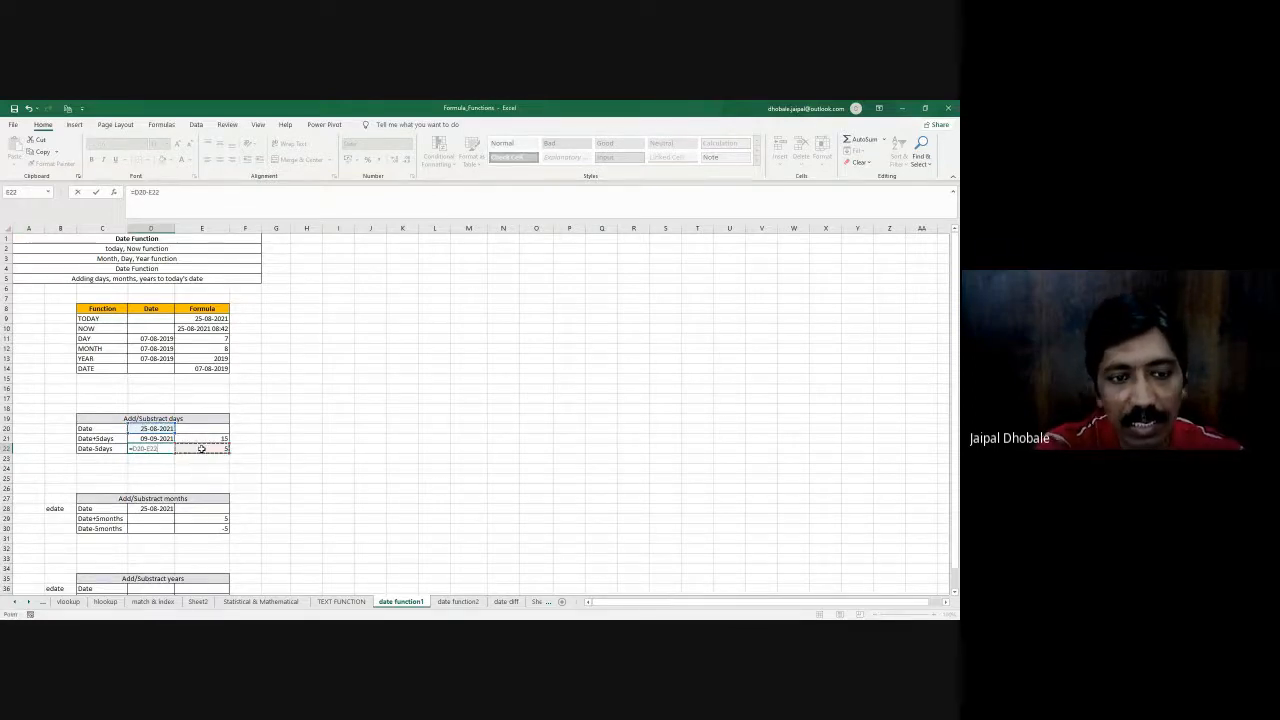
key(Return)
- Set the number of days to subtract in E22 to 20 and check the formula in D22
click(199, 449)
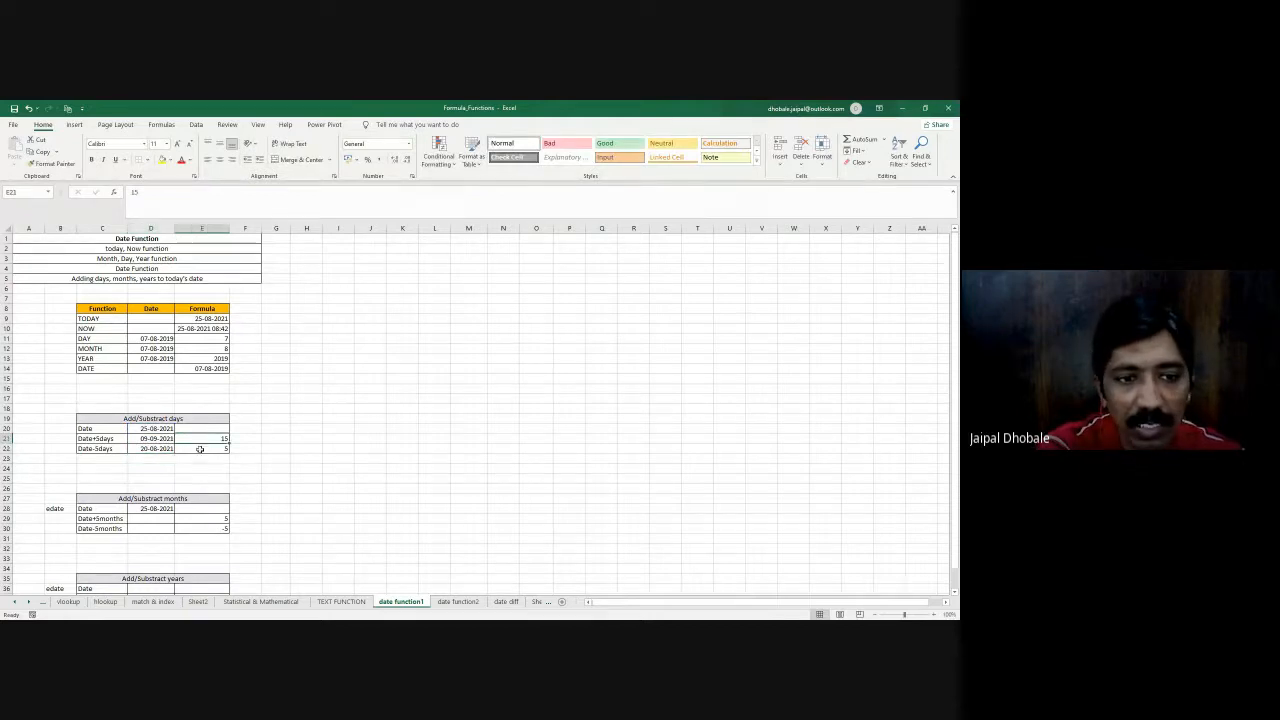
key(Return)
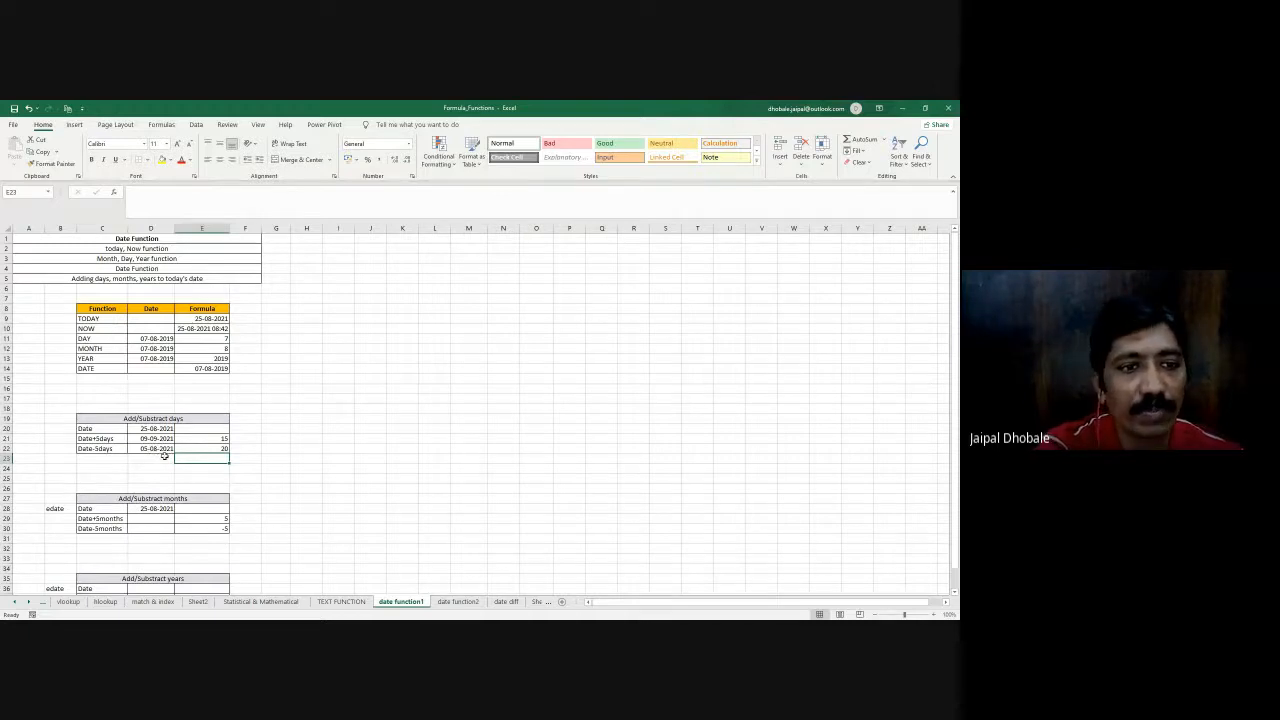
click(151, 449)
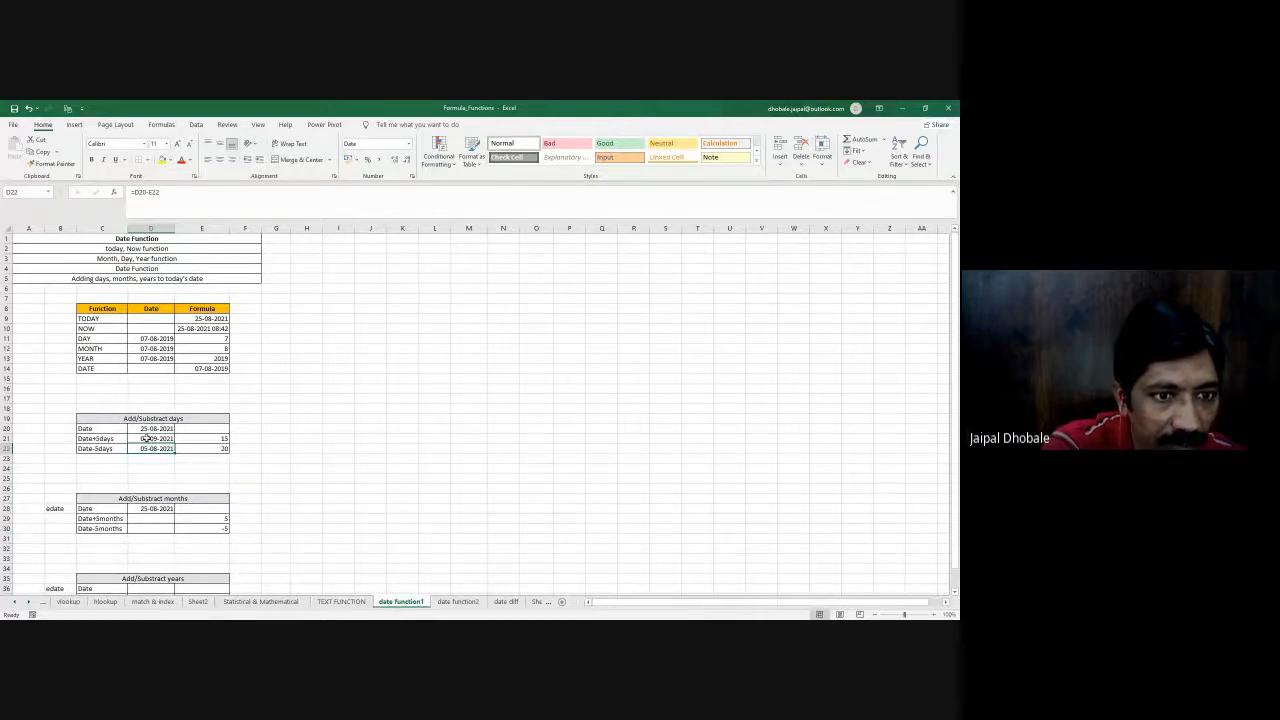
- Set the day counts in both E21 and E22 to 2
click(218, 438)
text(2)
key(Return)
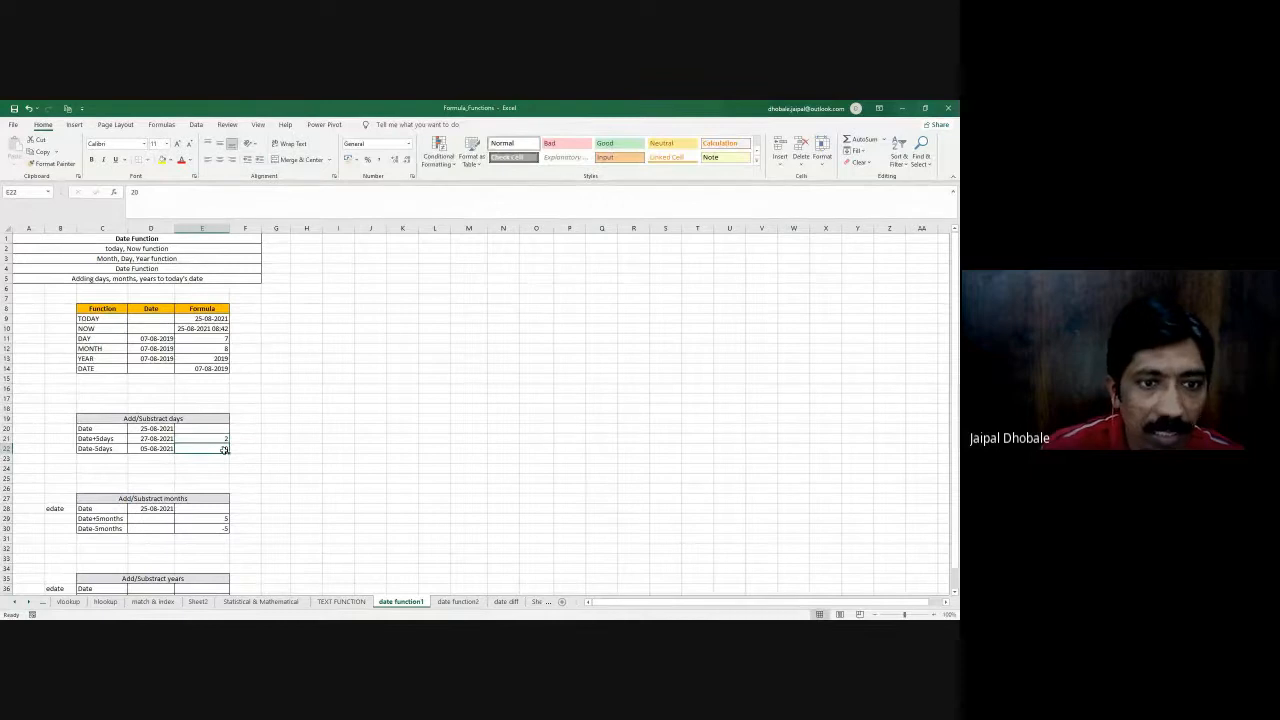
text(2)
key(Return)
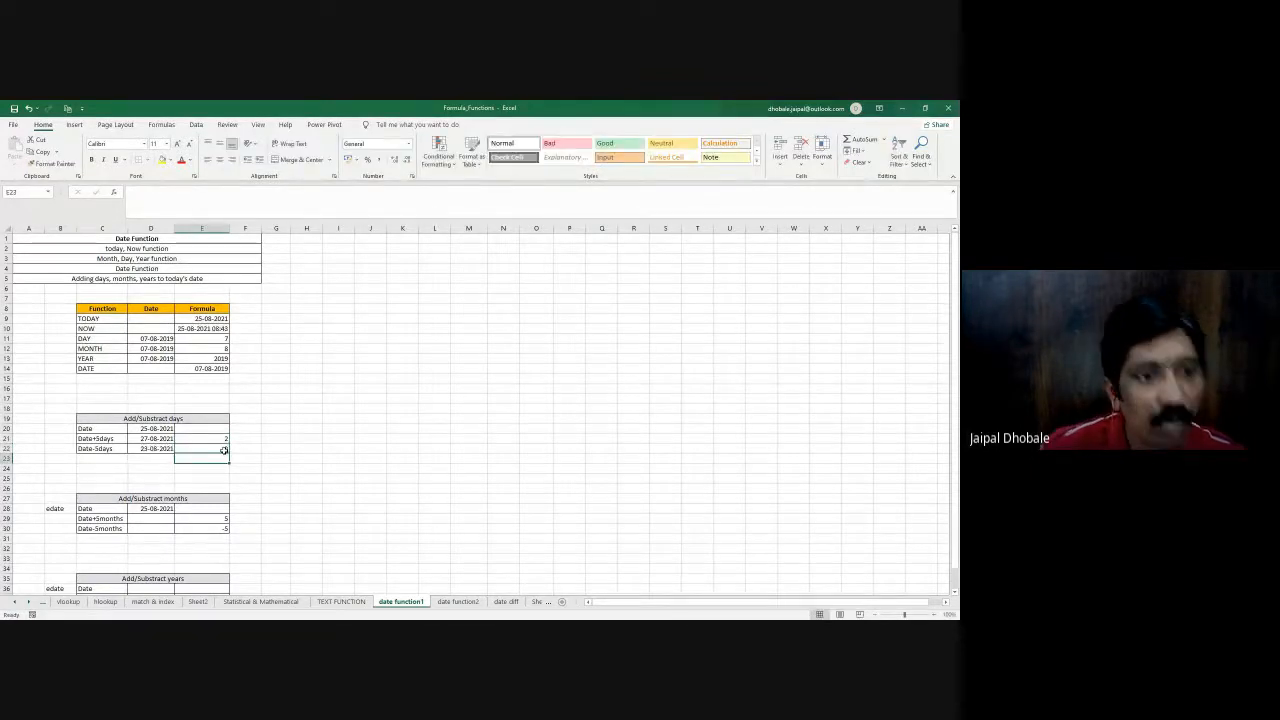
- Set the day counts in E21 and E22 to 20 for both the addition and the subtraction
click(144, 430)
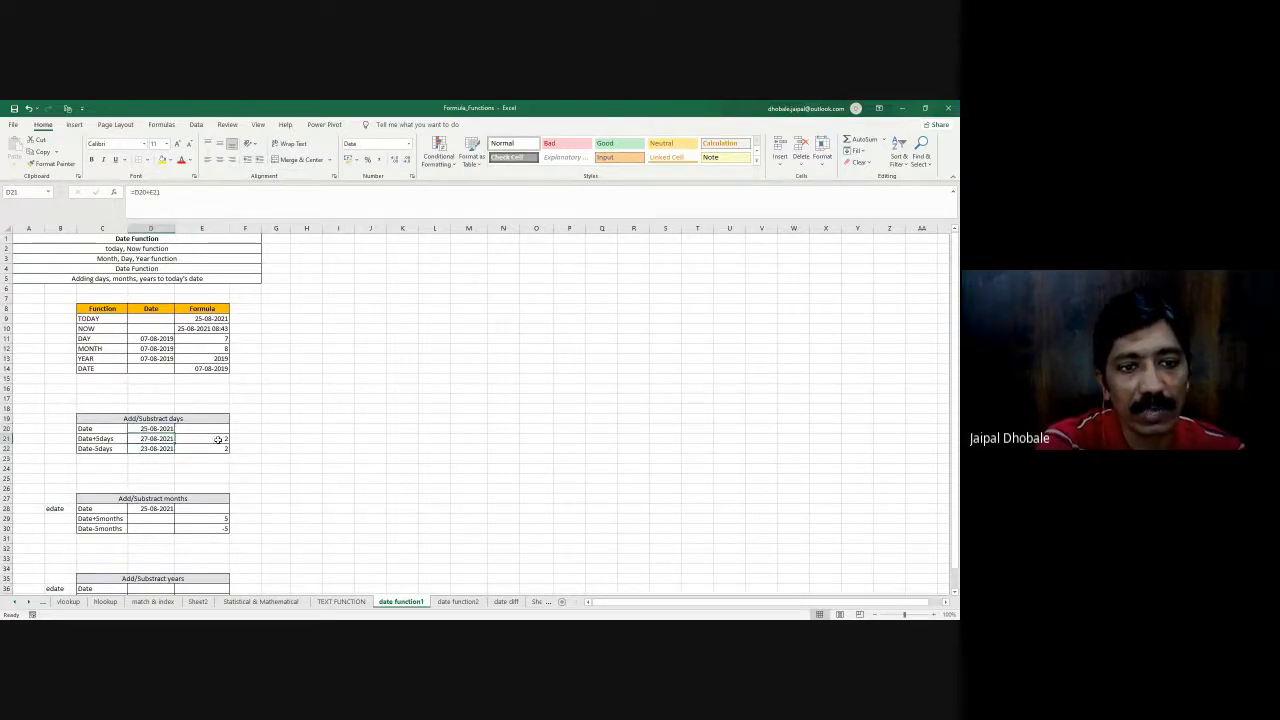
click(216, 439)
text(20)
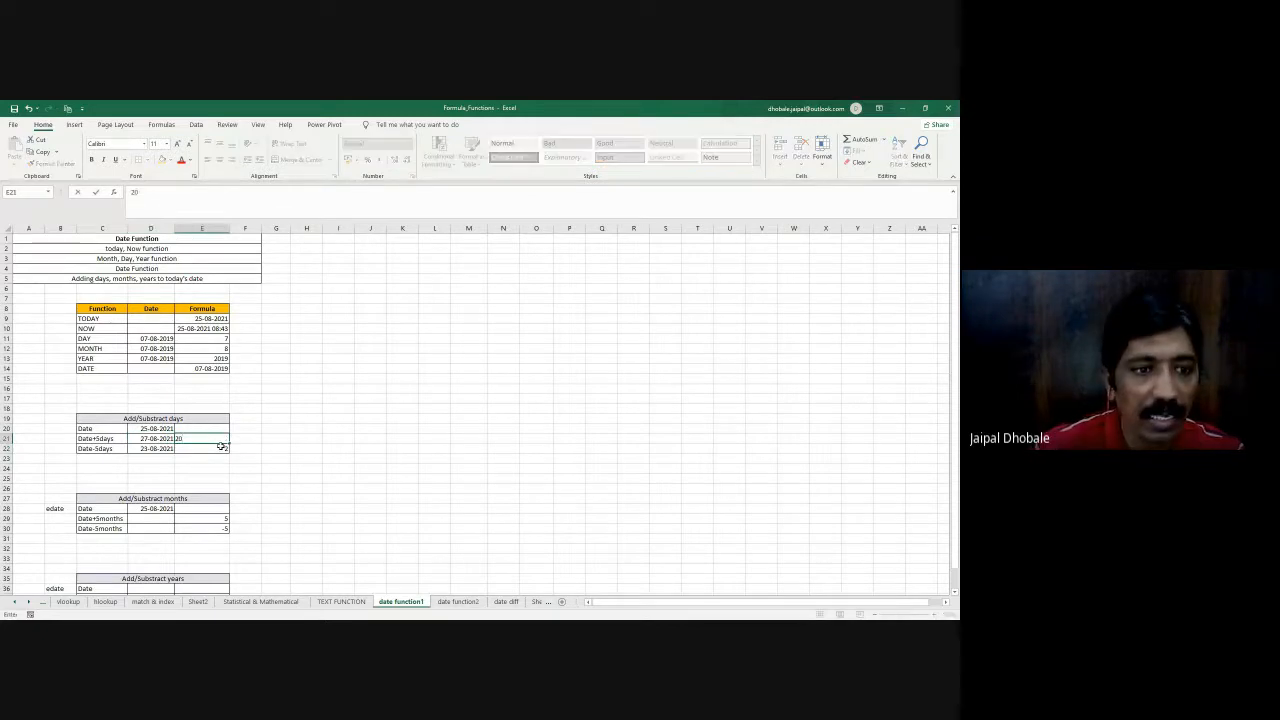
key(Return)
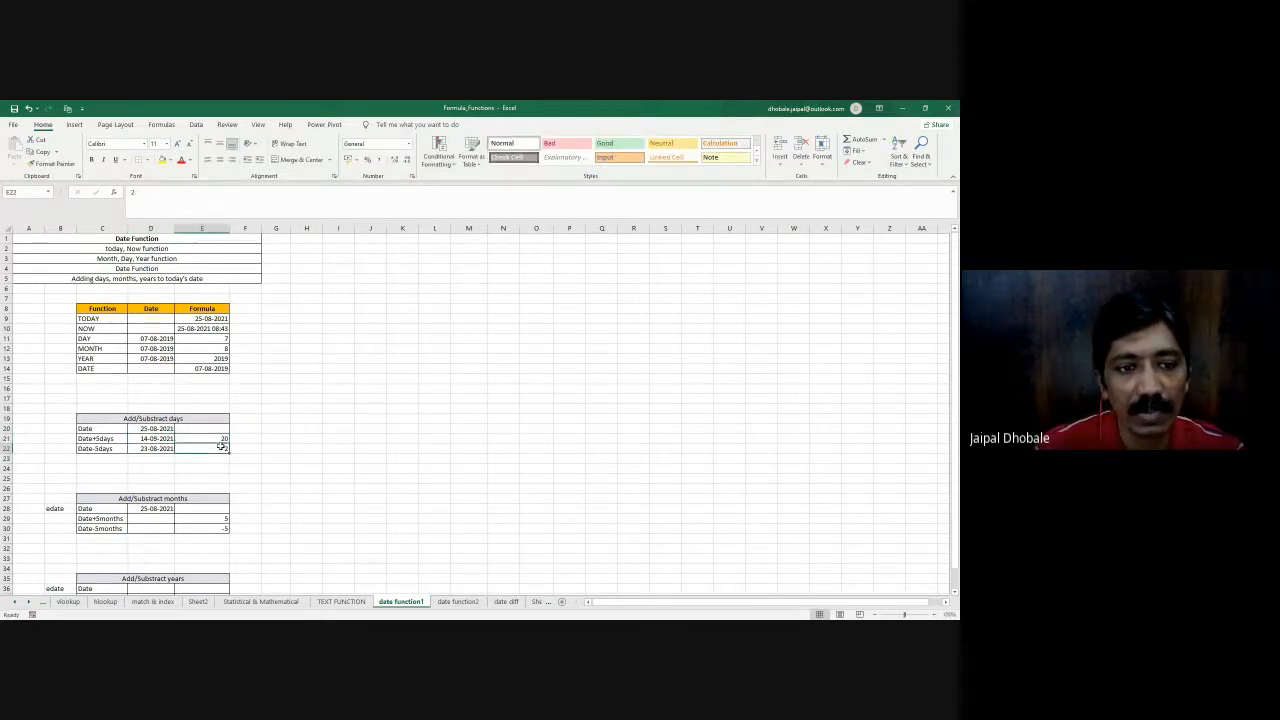
text(20)
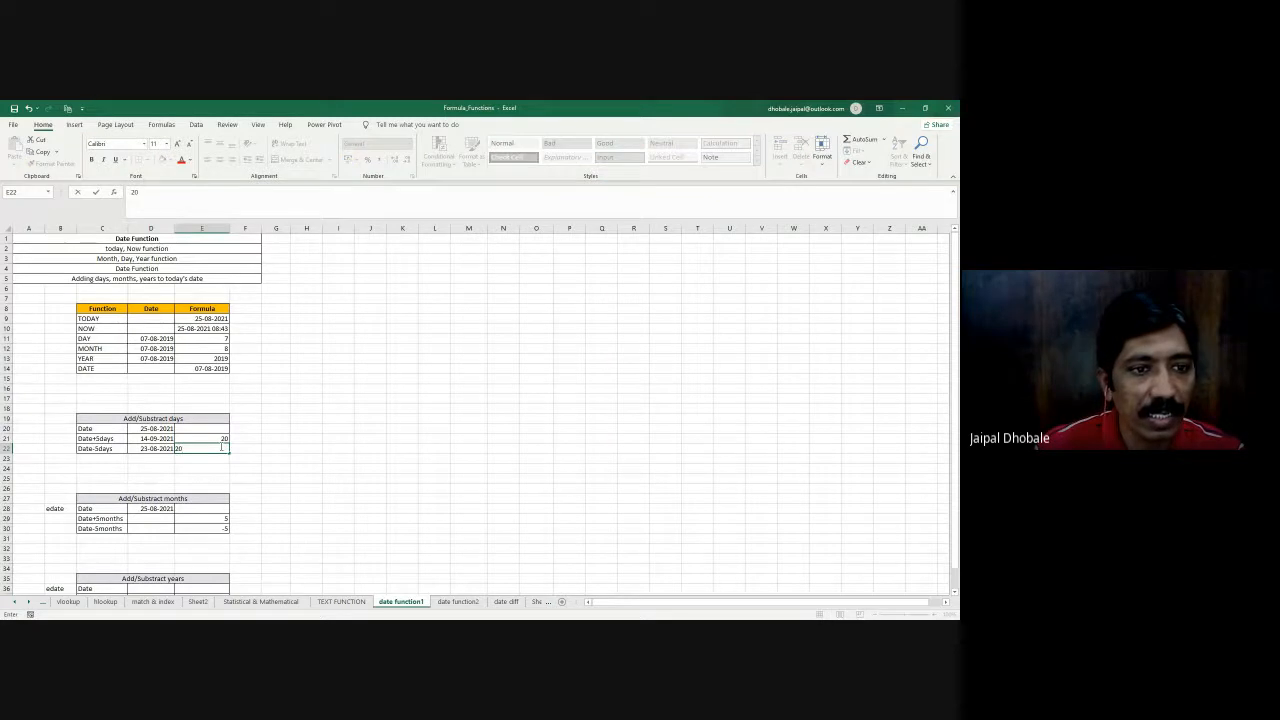
key(Return)
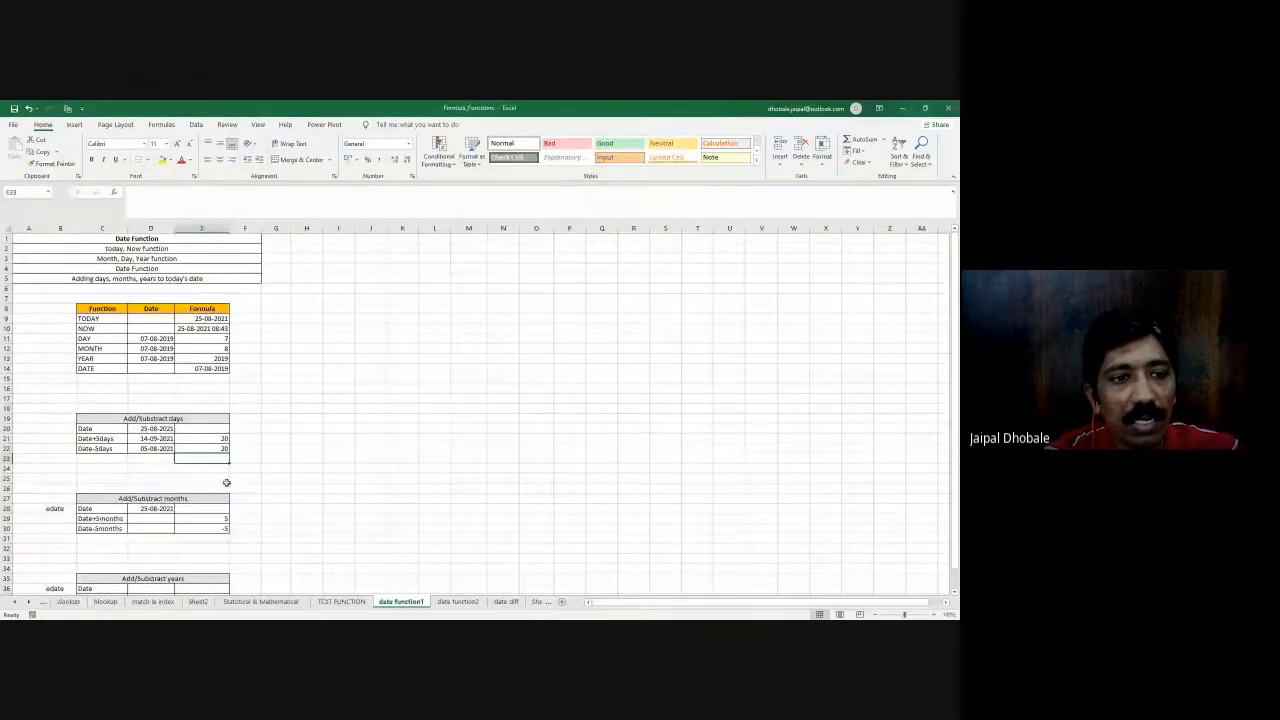
- Enter =EDATE(D28, E29) in D29 to add the number of months to the date
scroll(153, 514, down, 1)
click(146, 488)
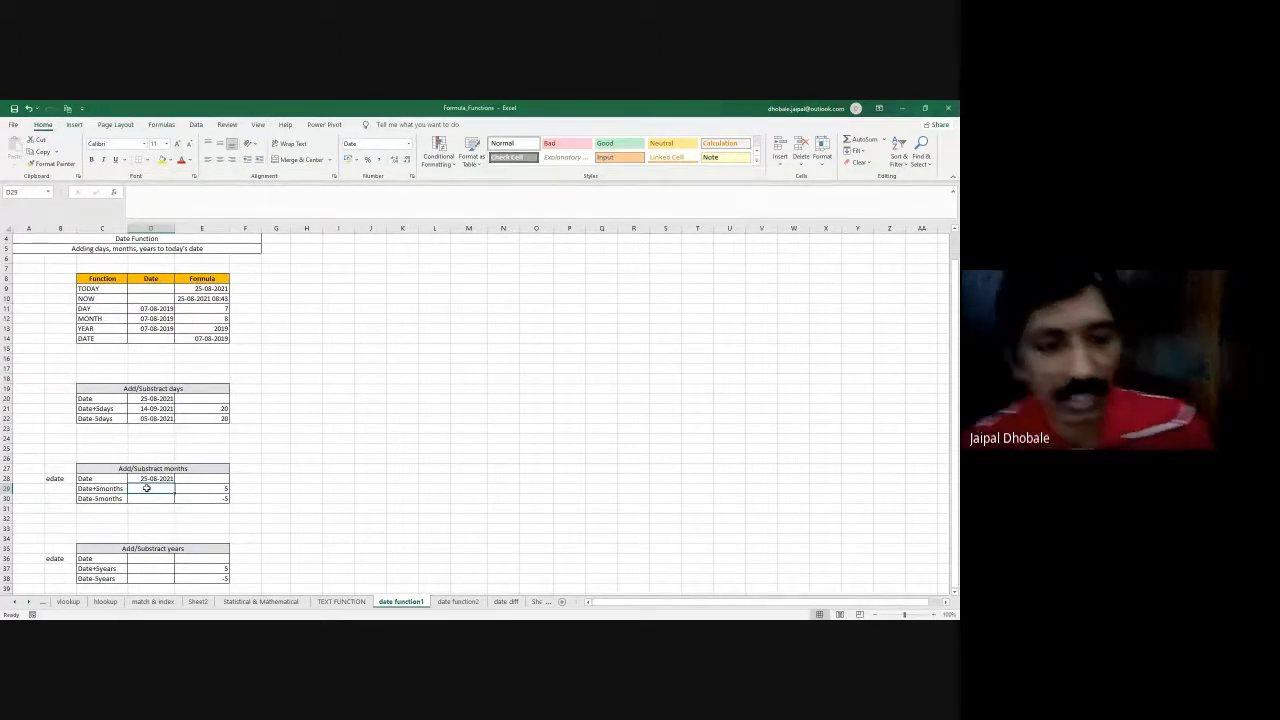
text(=)
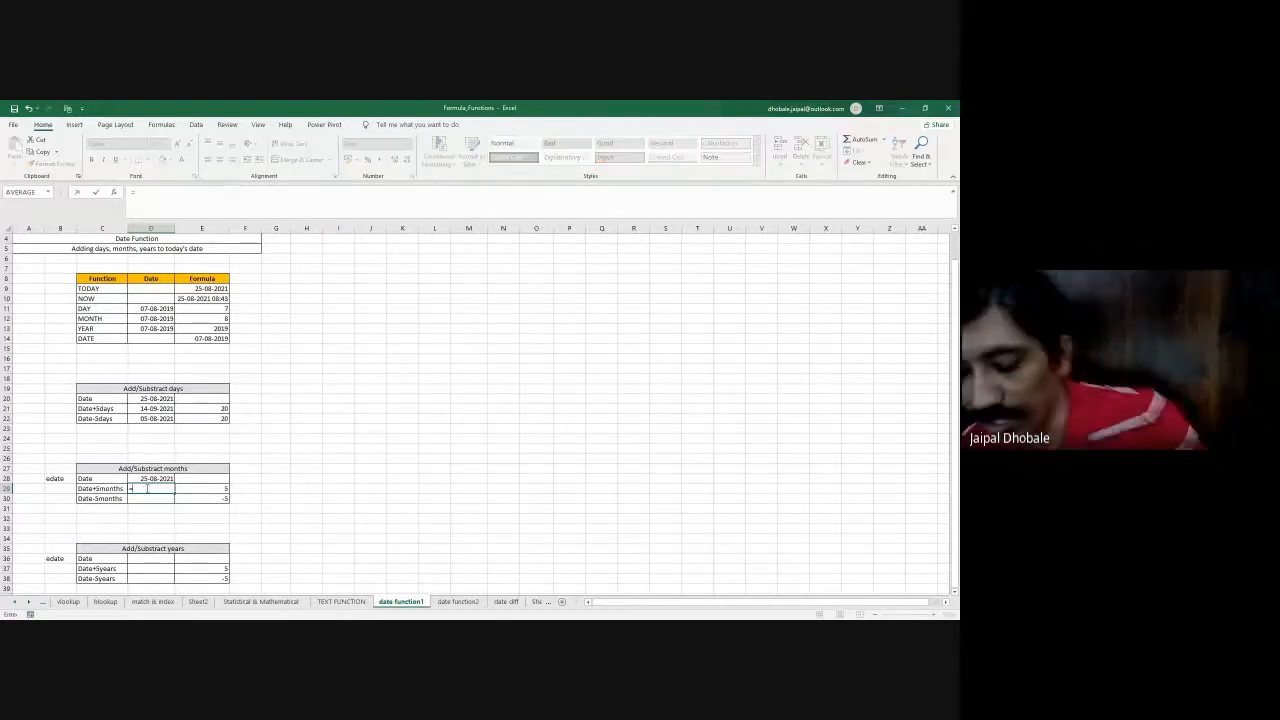
text(ed)
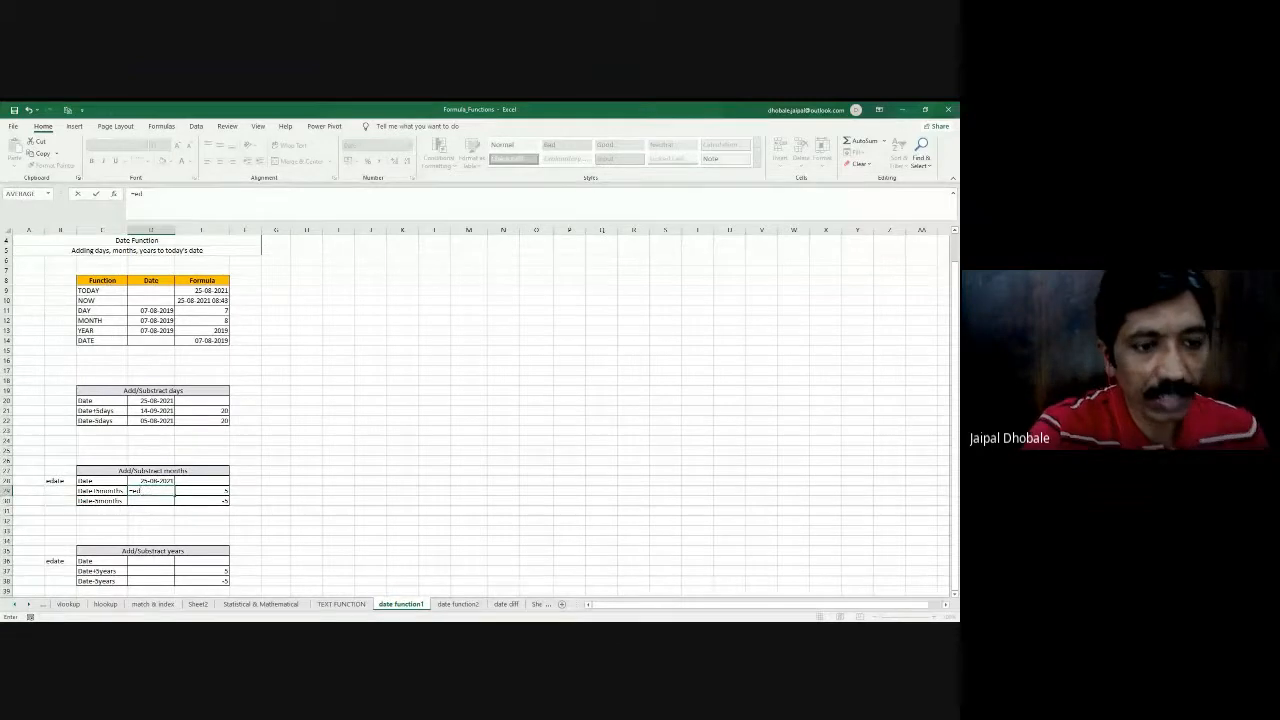
key(Tab)
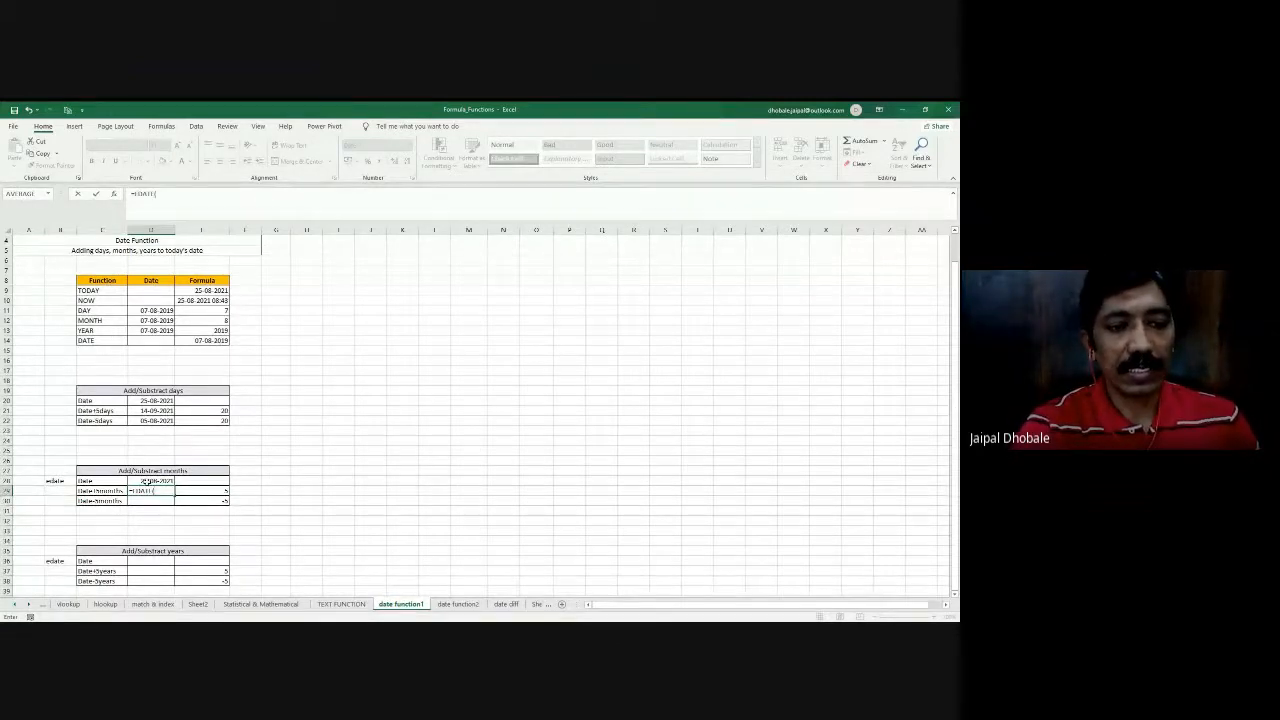
click(148, 481)
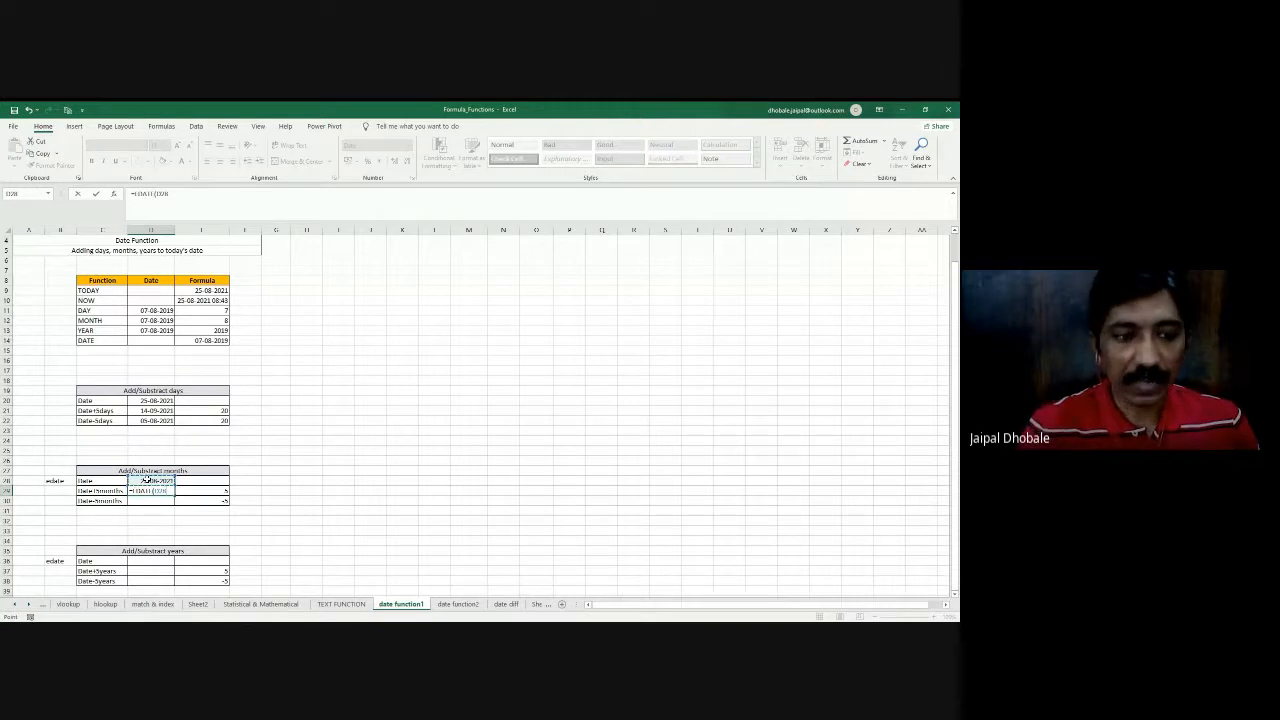
text(,)
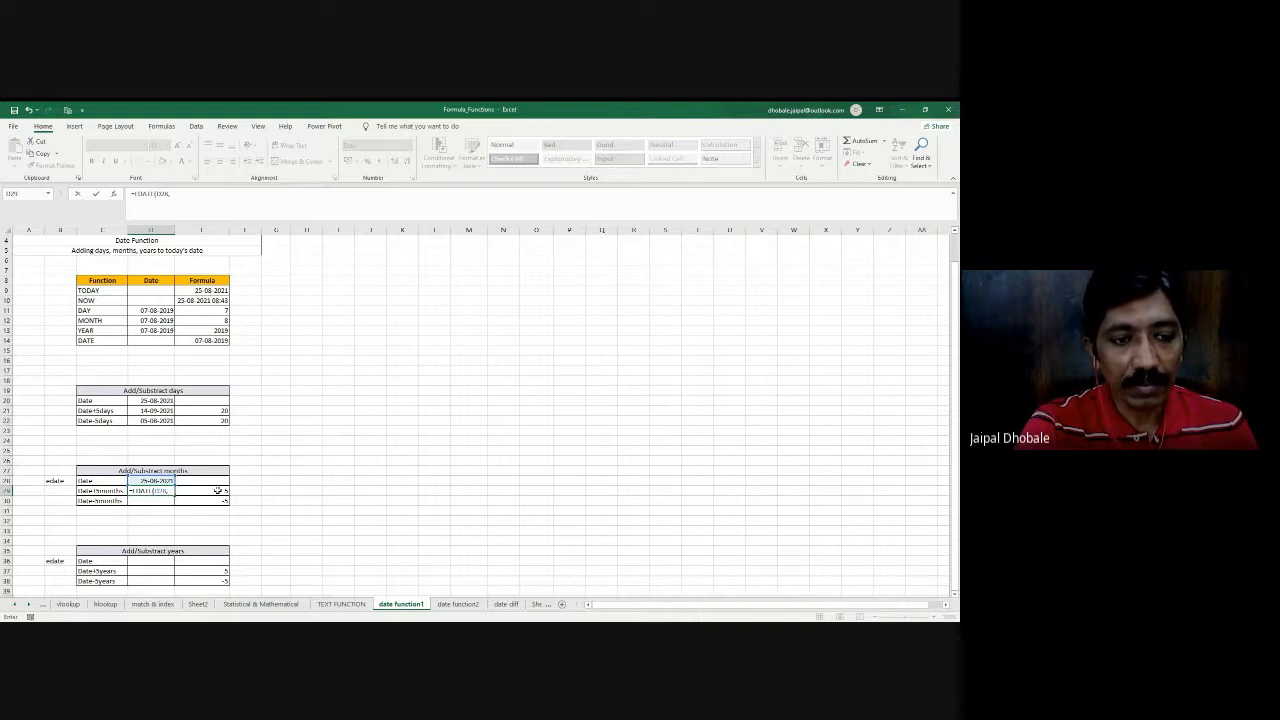
click(218, 490)
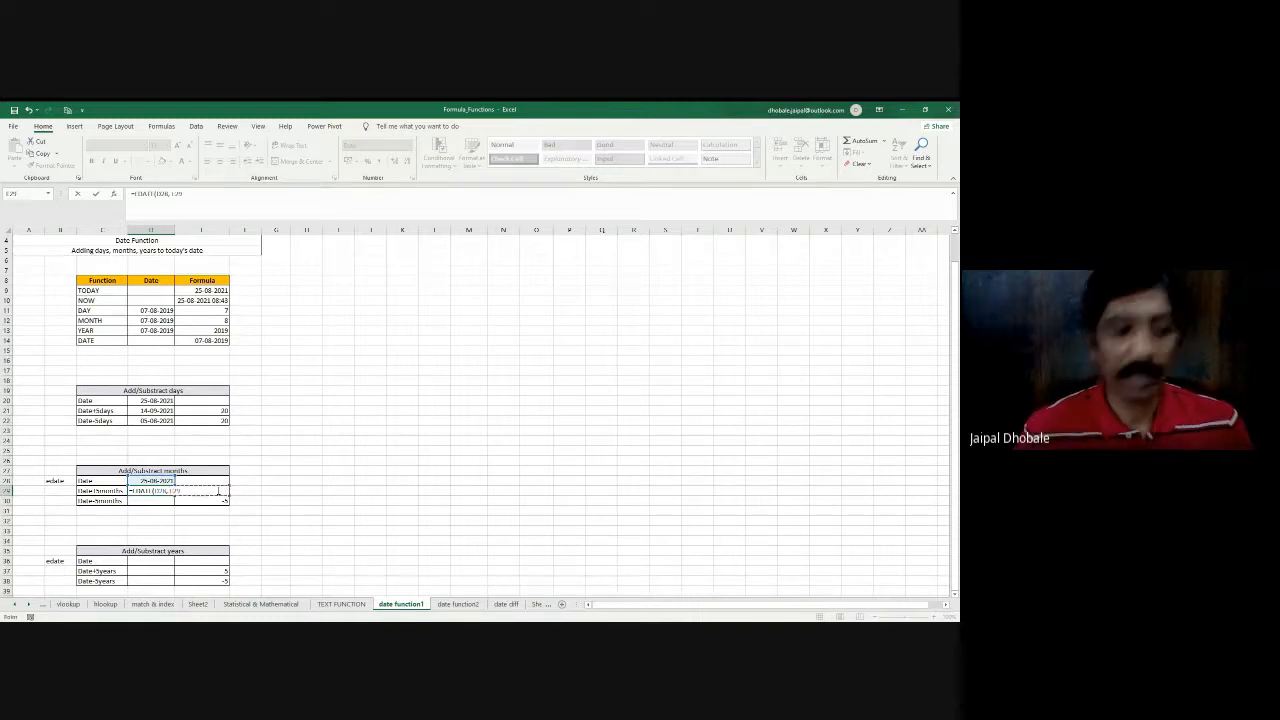
text())
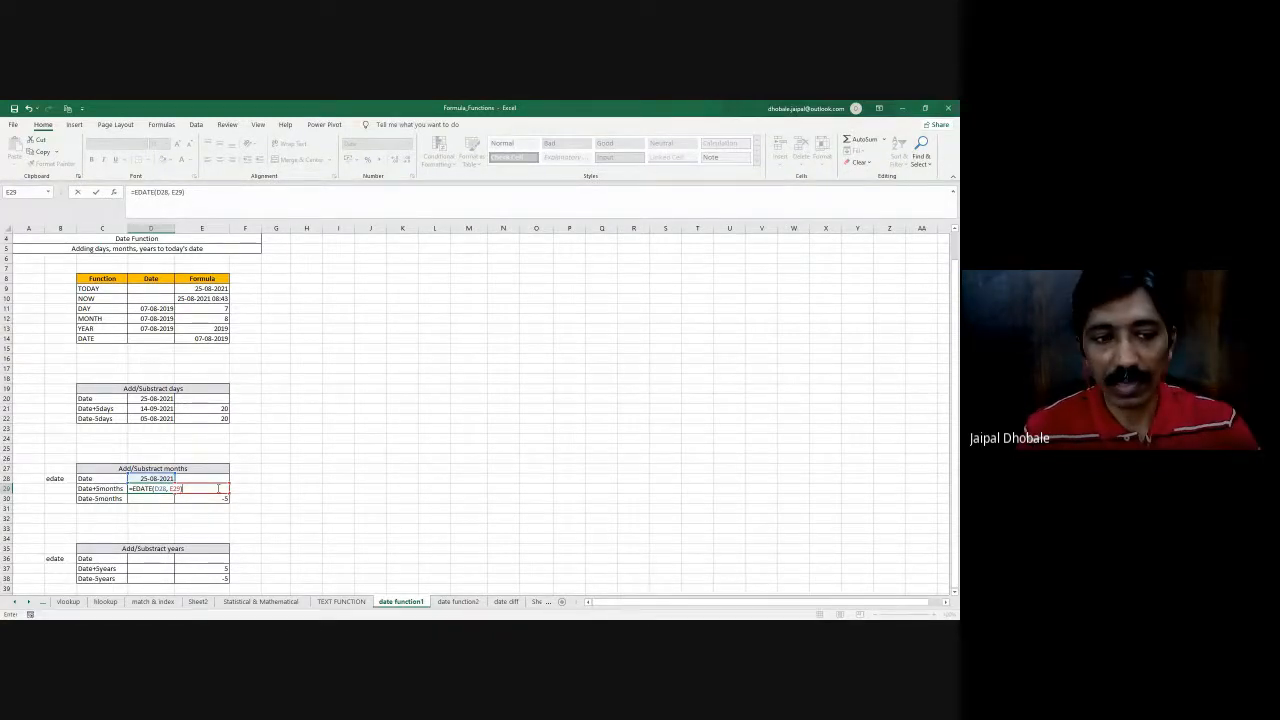
key(Return)
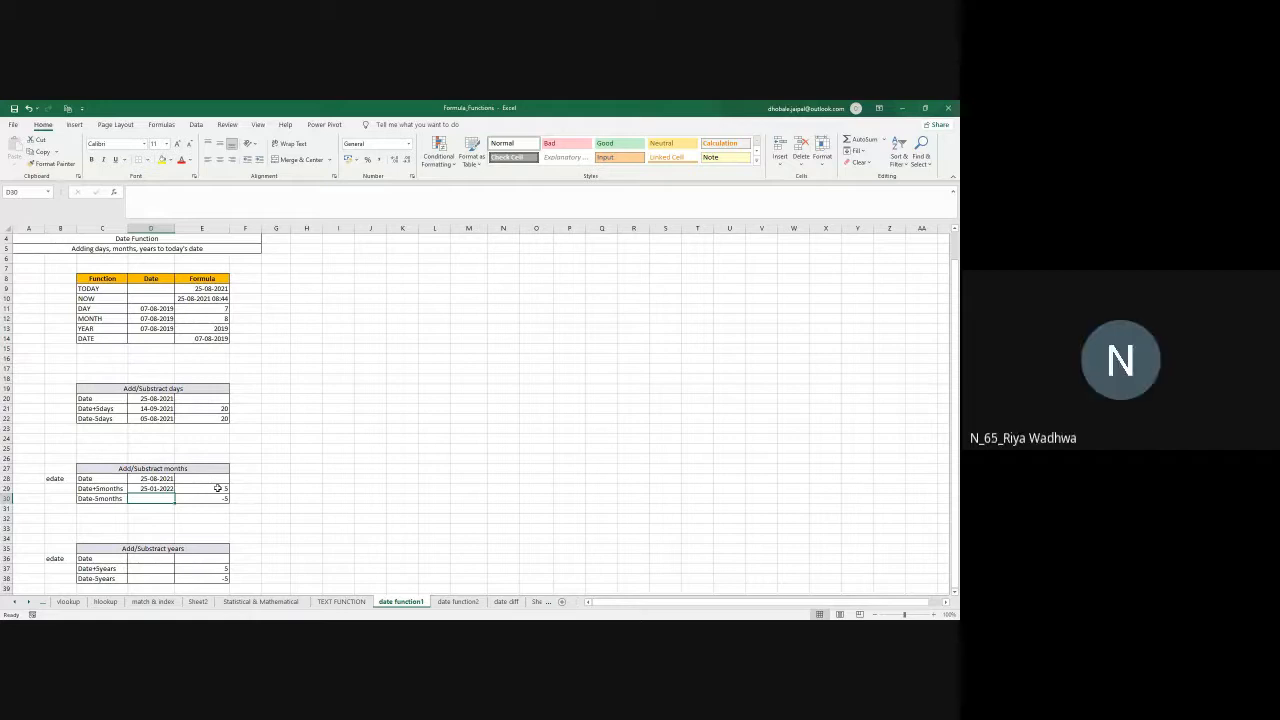
- Enter =EDATE(D28, E30) in D30 to subtract the number of months from the date
text(=)
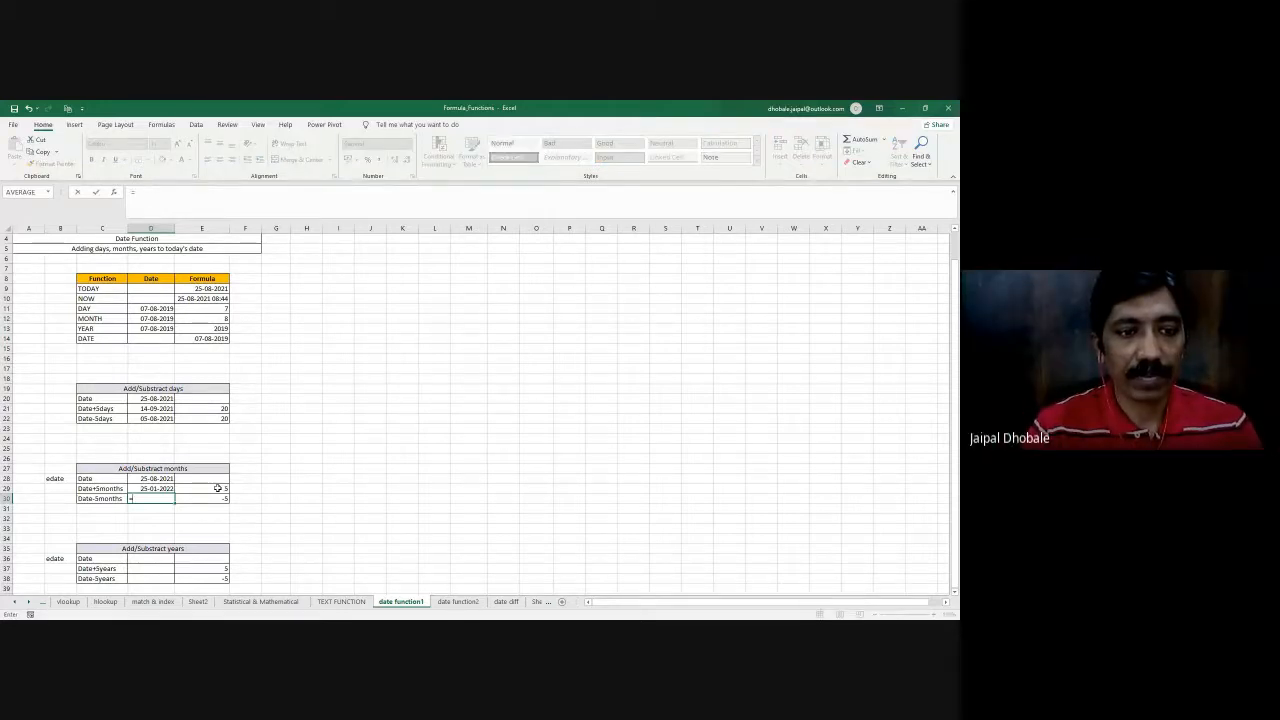
click(158, 481)
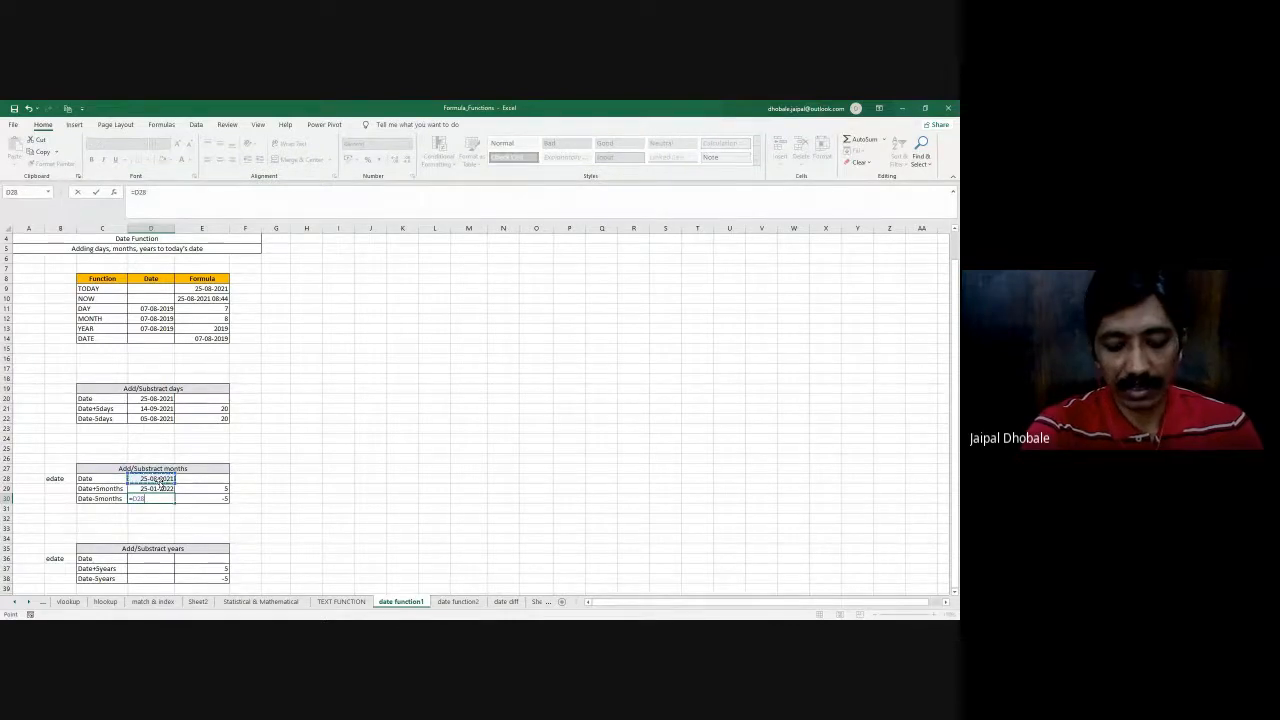
key(BackSpace)
key(BackSpace)
key(BackSpace)
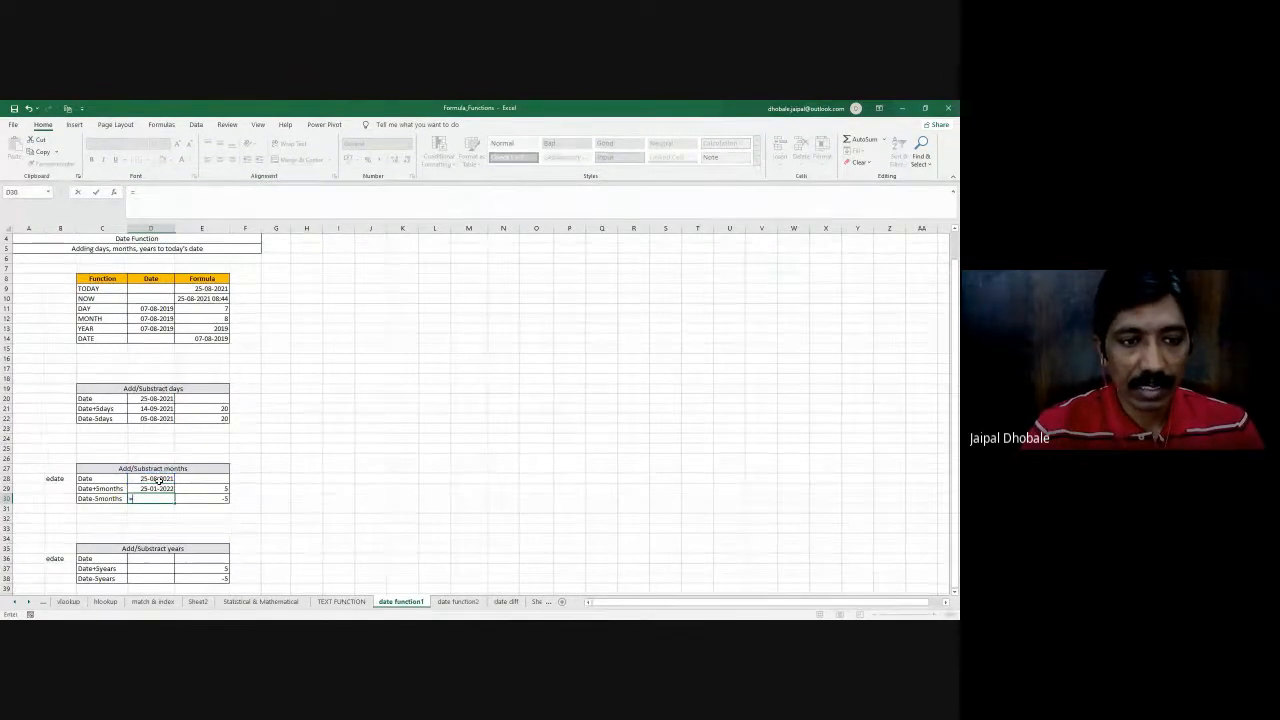
text(eda)
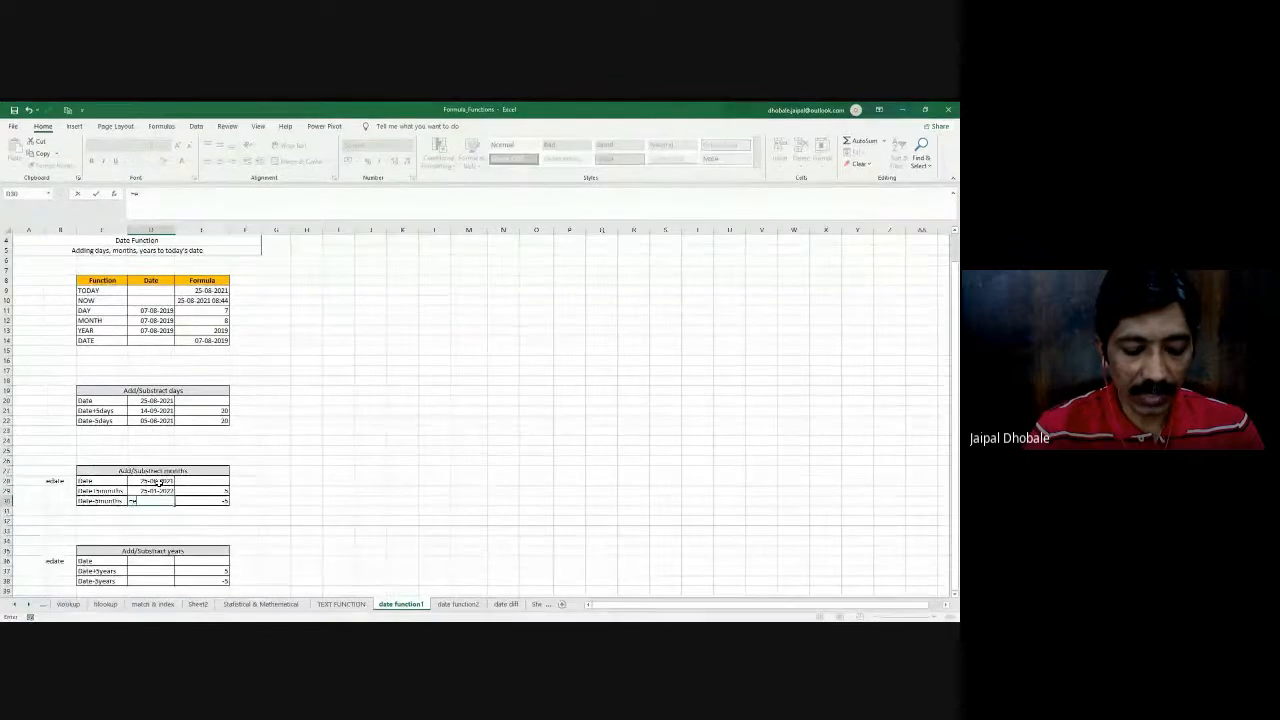
text(t)
key(Tab)
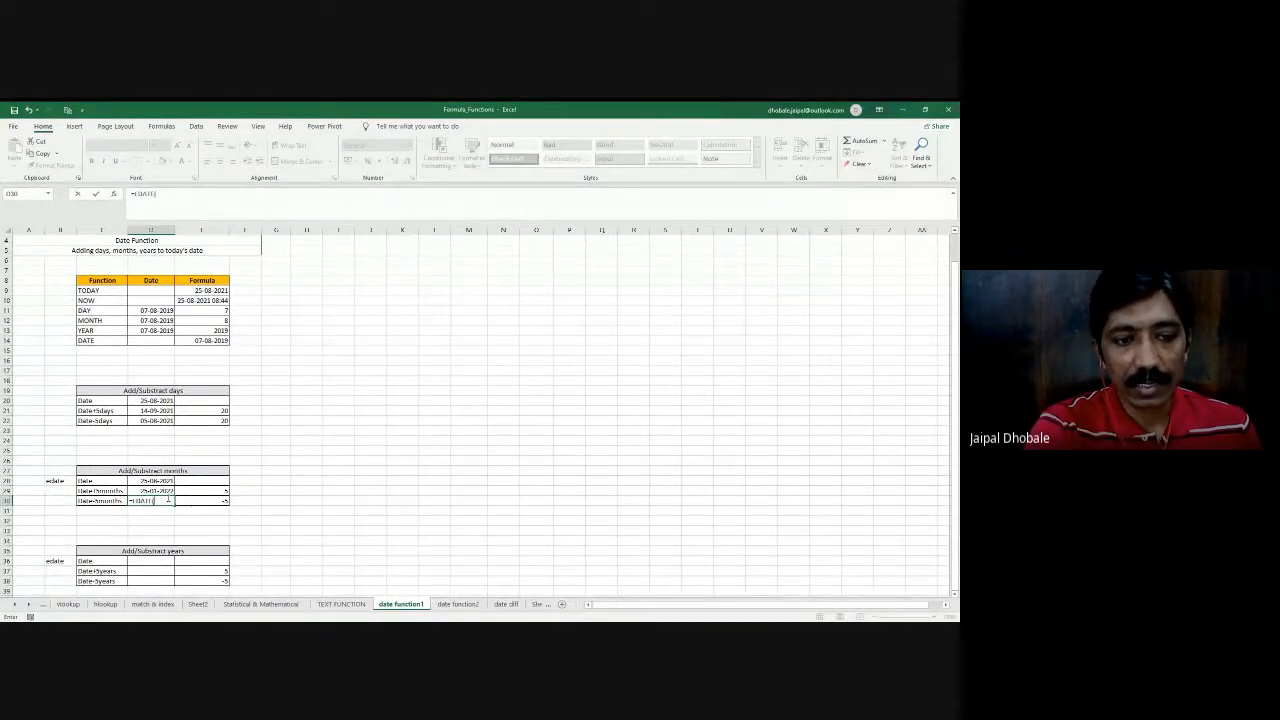
click(159, 481)
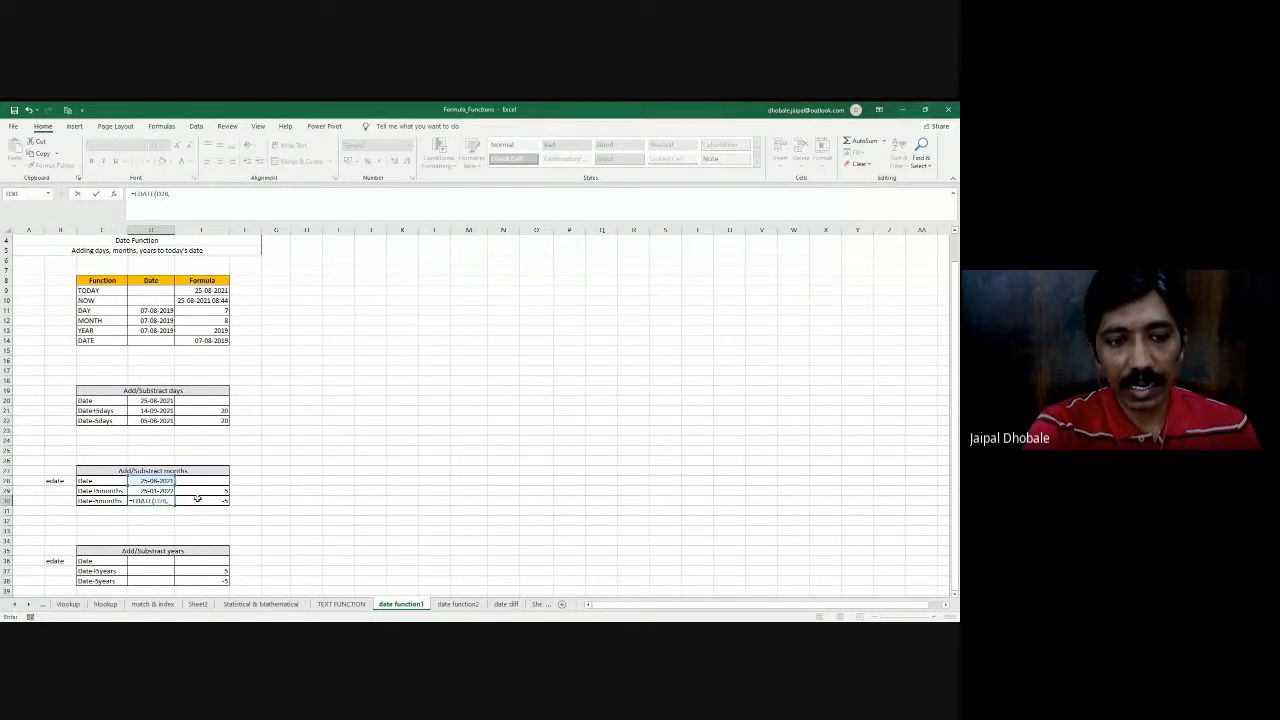
click(197, 499)
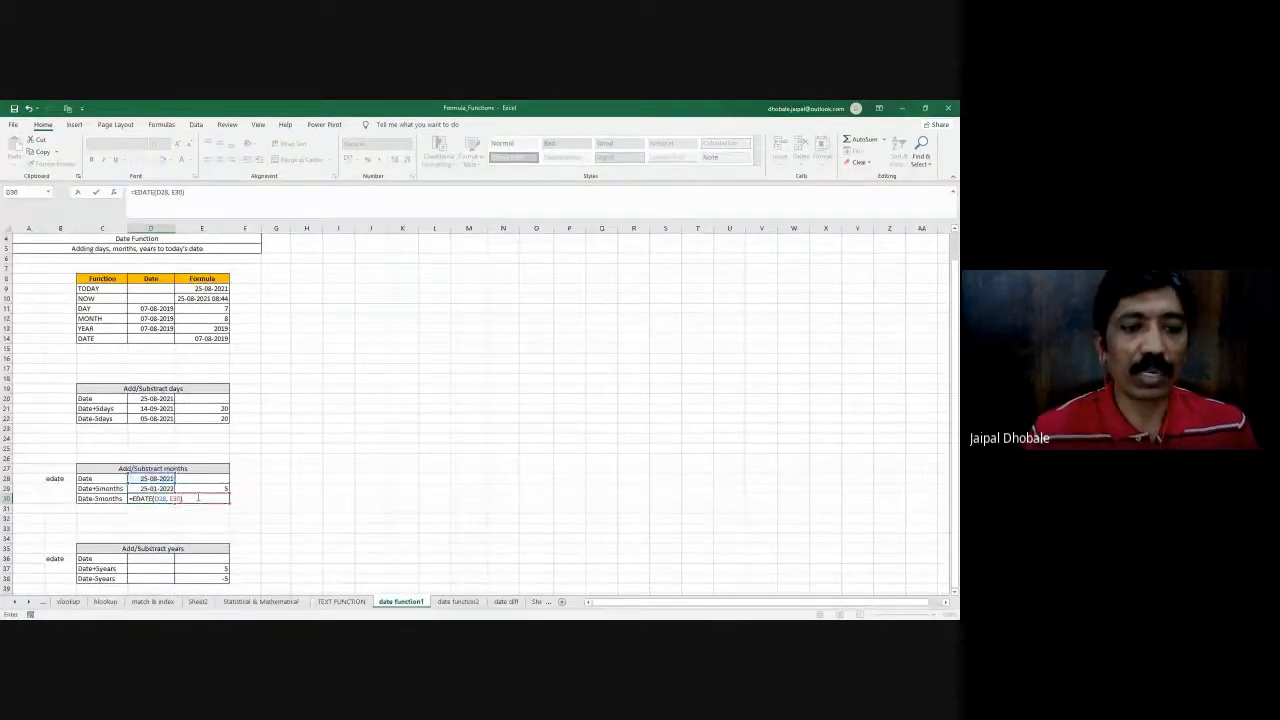
key(Return)
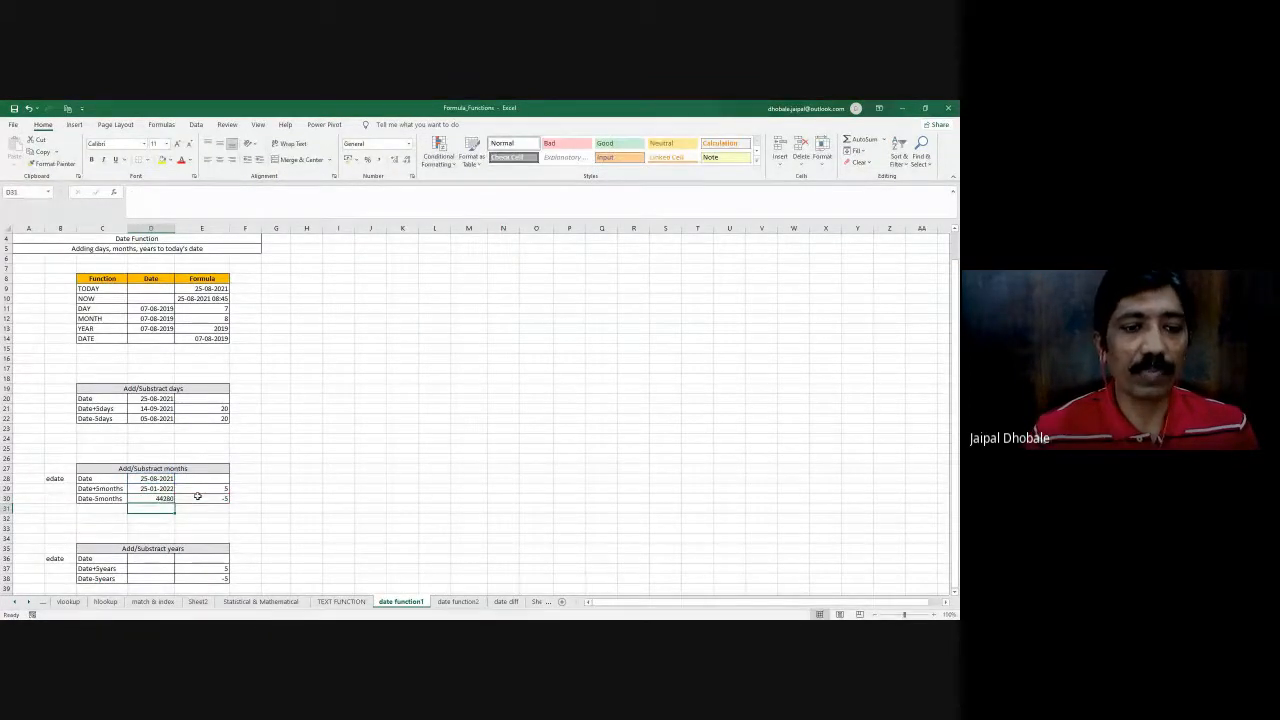
- Copy the date format from D29 onto the subtracted-months result in D30
key(Up)
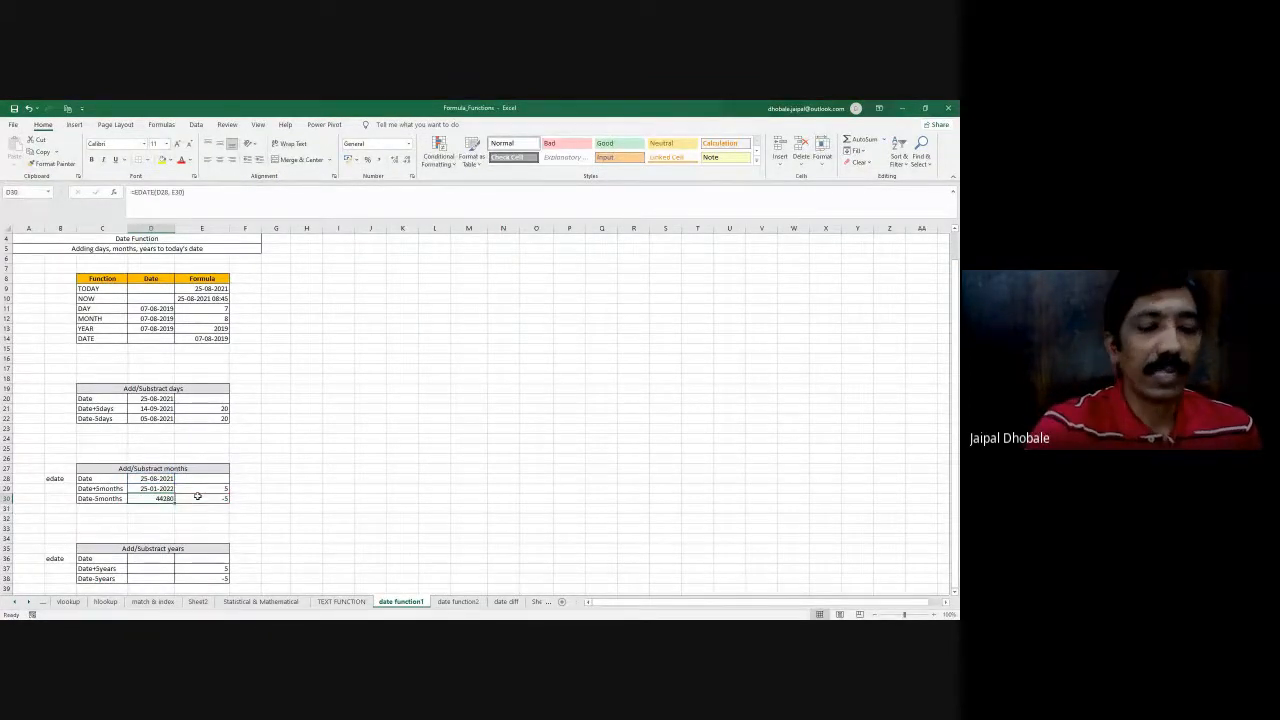
click(157, 488)
click(52, 165)
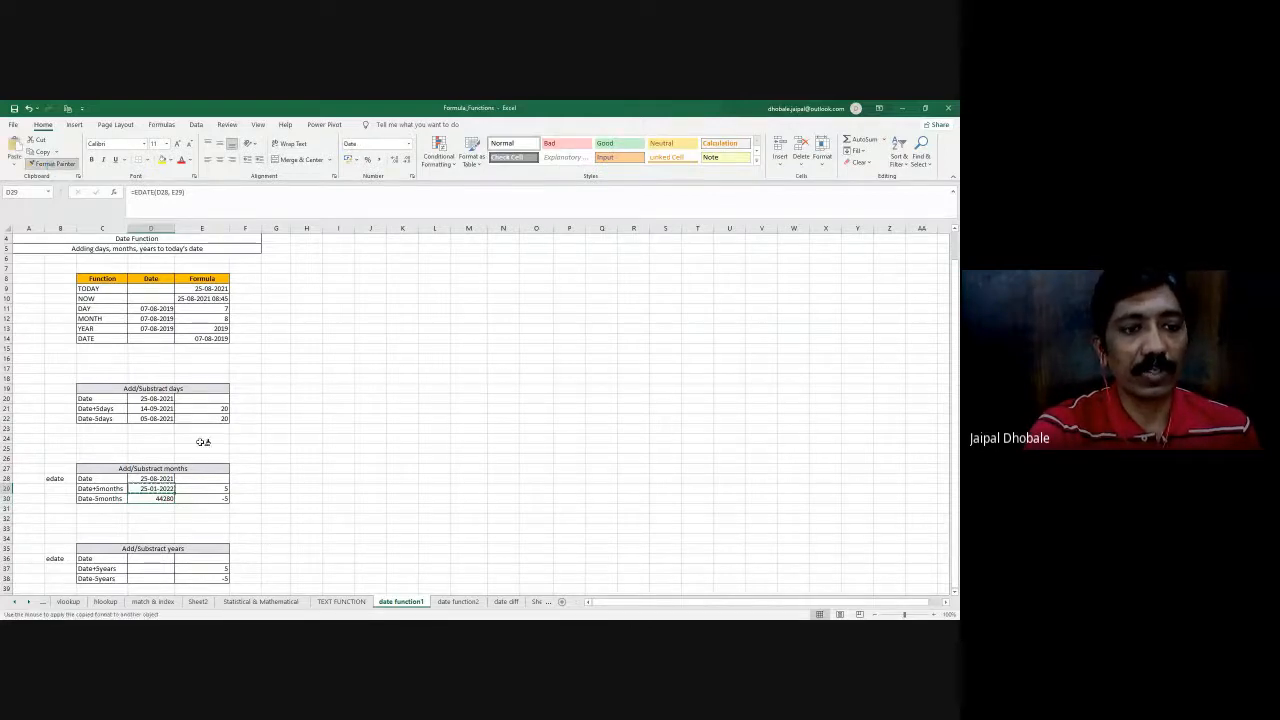
click(157, 498)
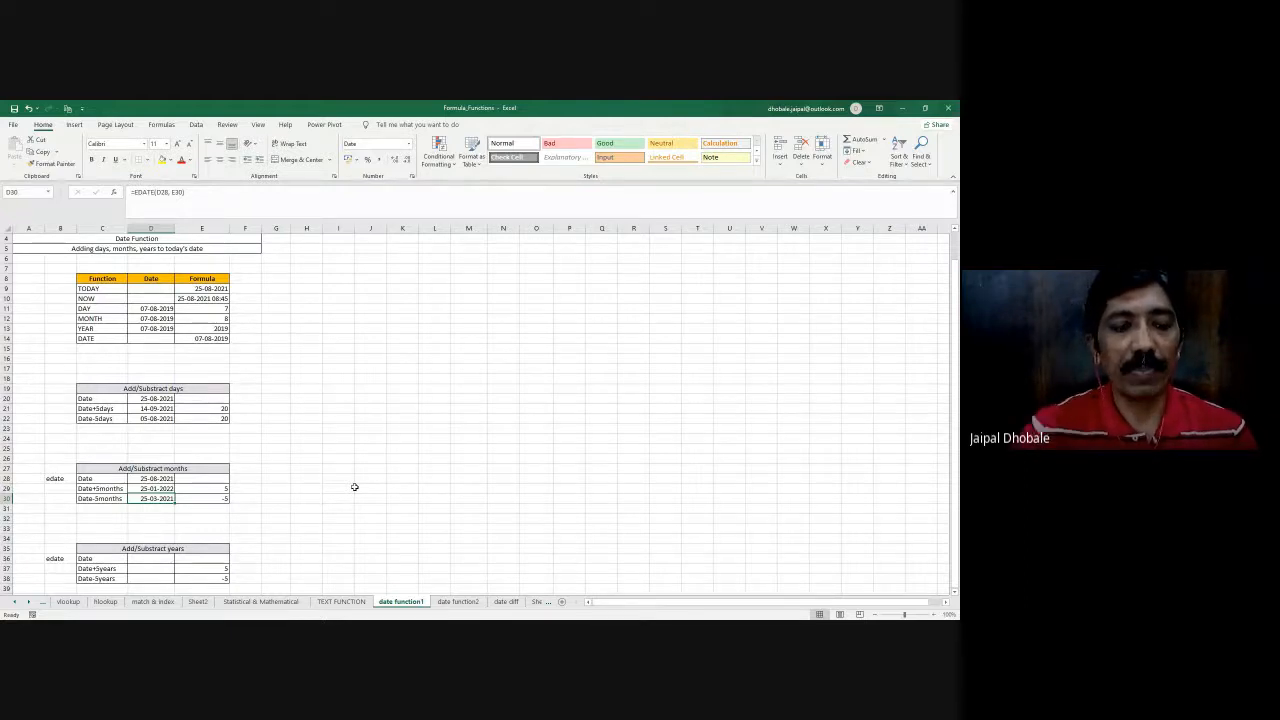
click(155, 488)
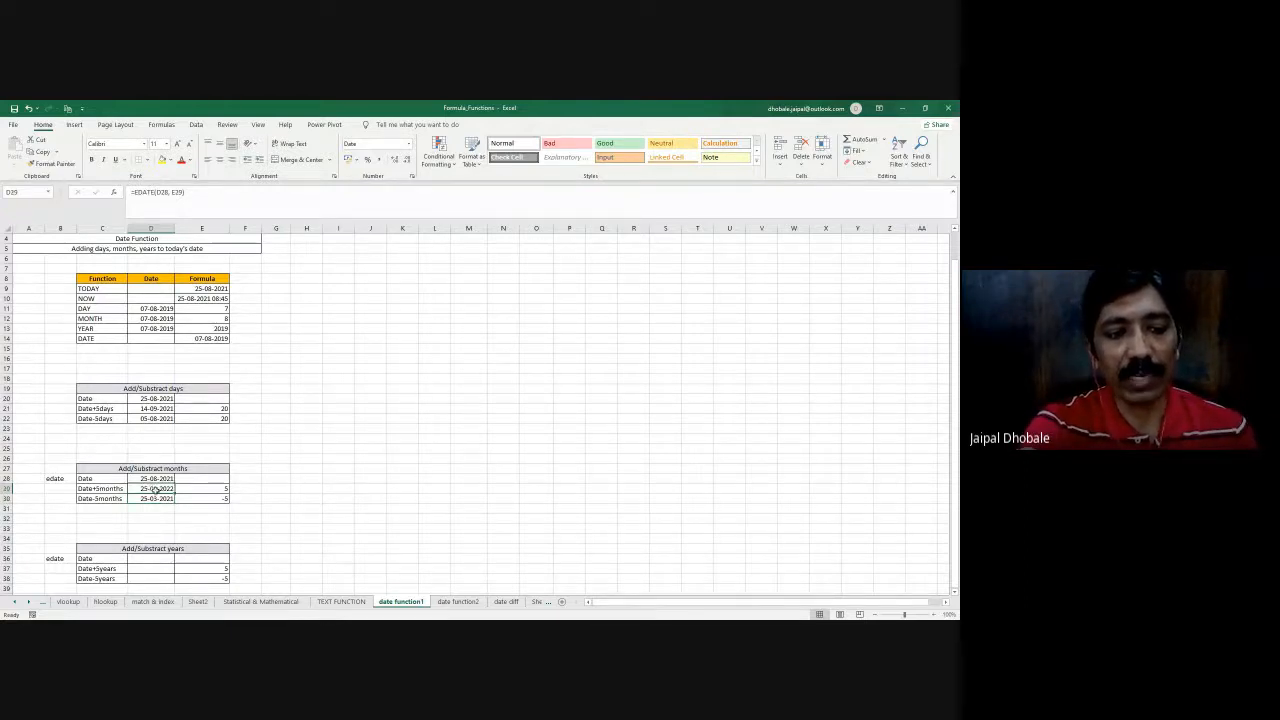
- Enter =EOMONTH(D20, 2) in the empty cell H25 to get the month-end date two months ahead
click(311, 447)
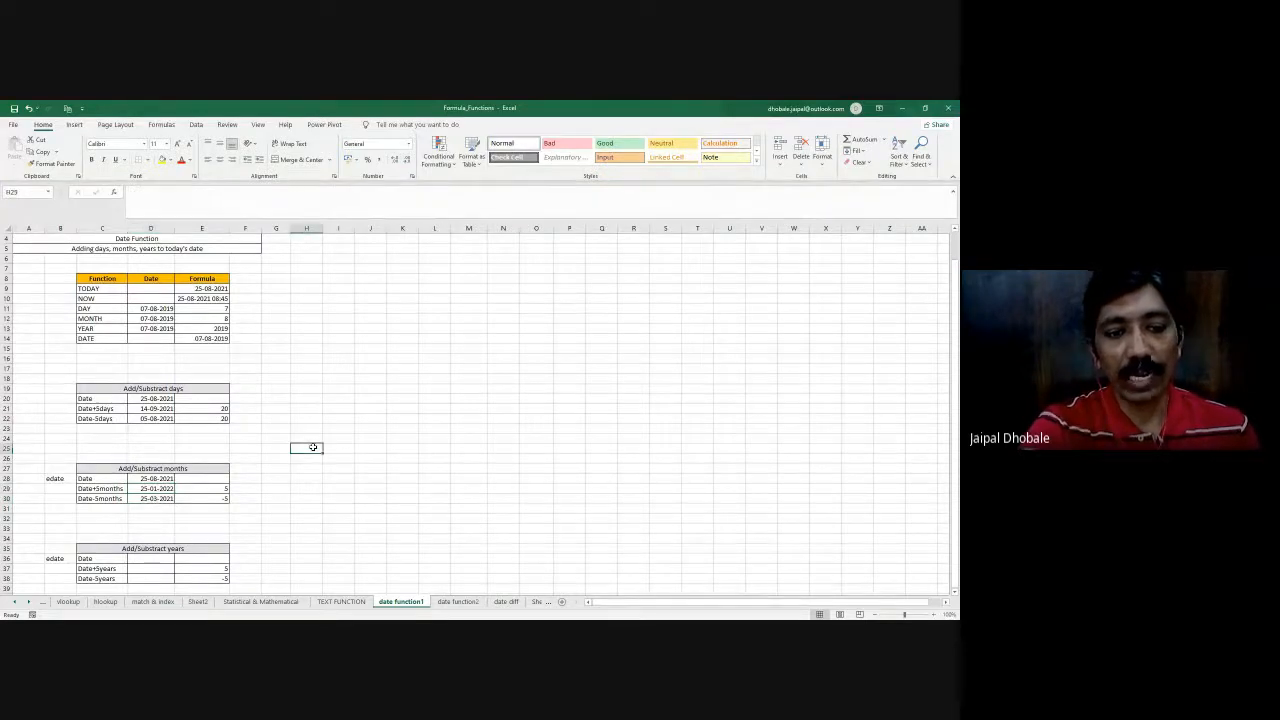
text(=eod)
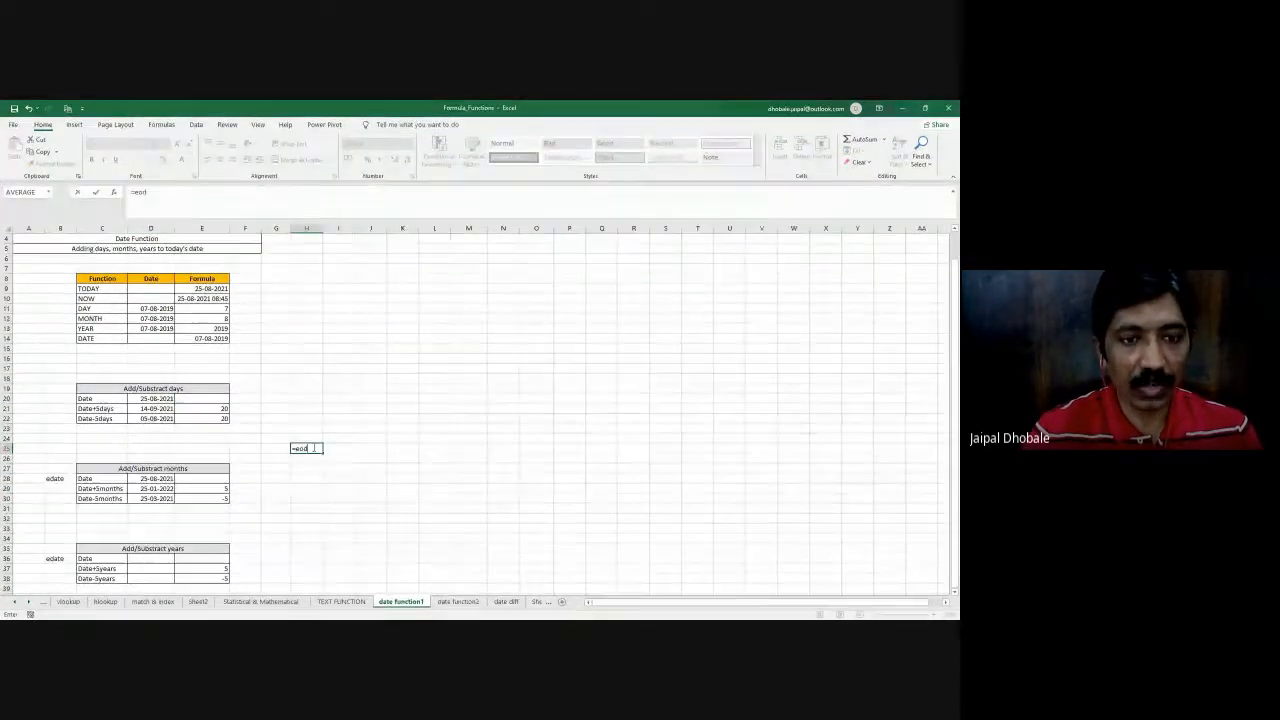
key(BackSpace)
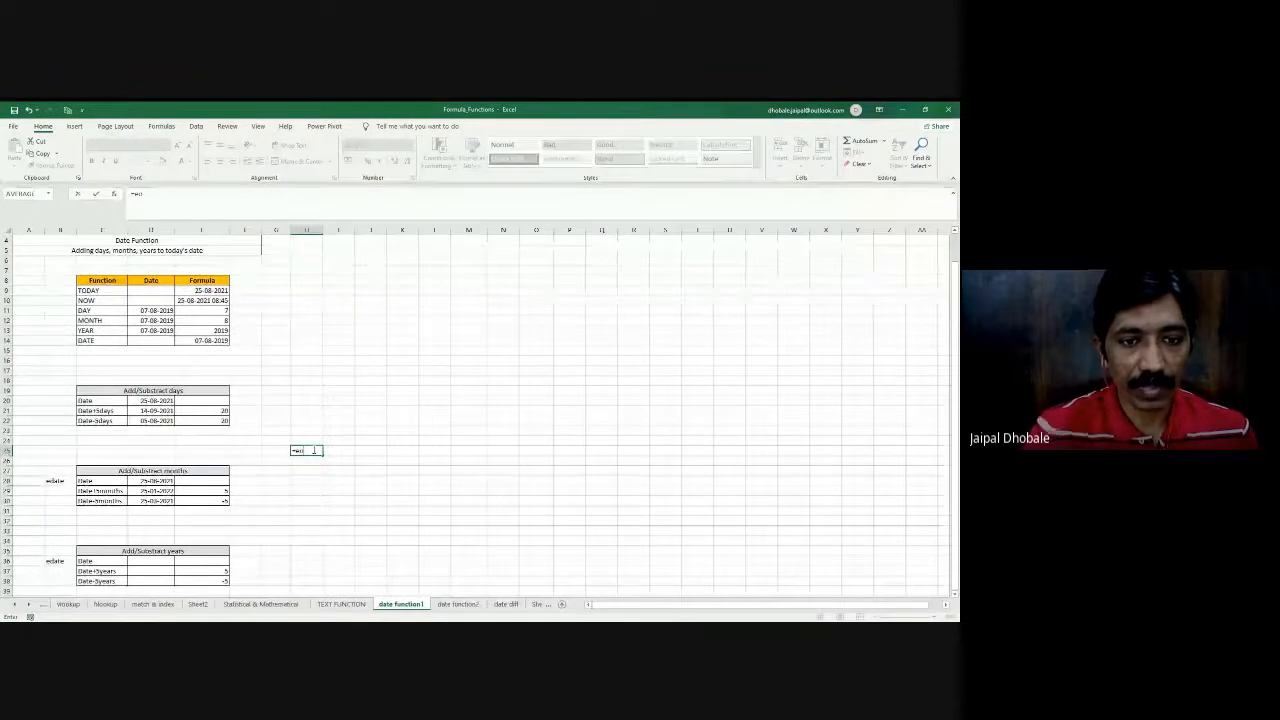
key(Tab)
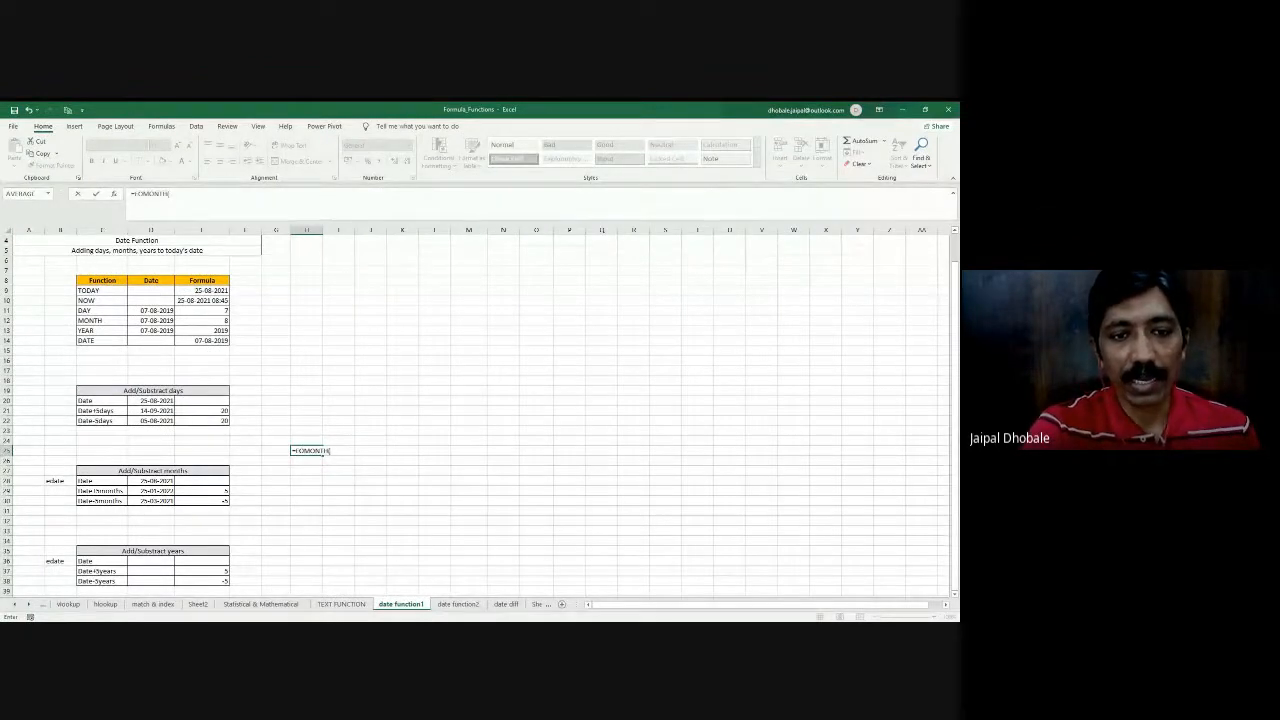
click(146, 400)
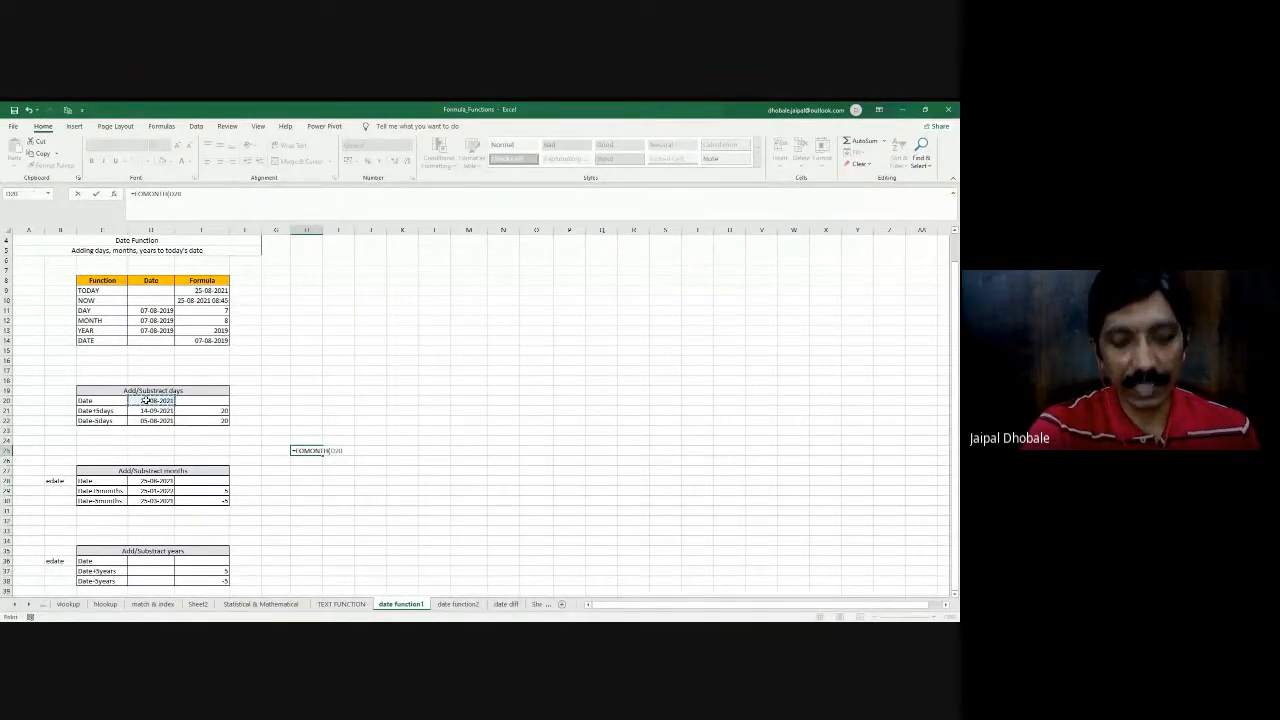
text(,)
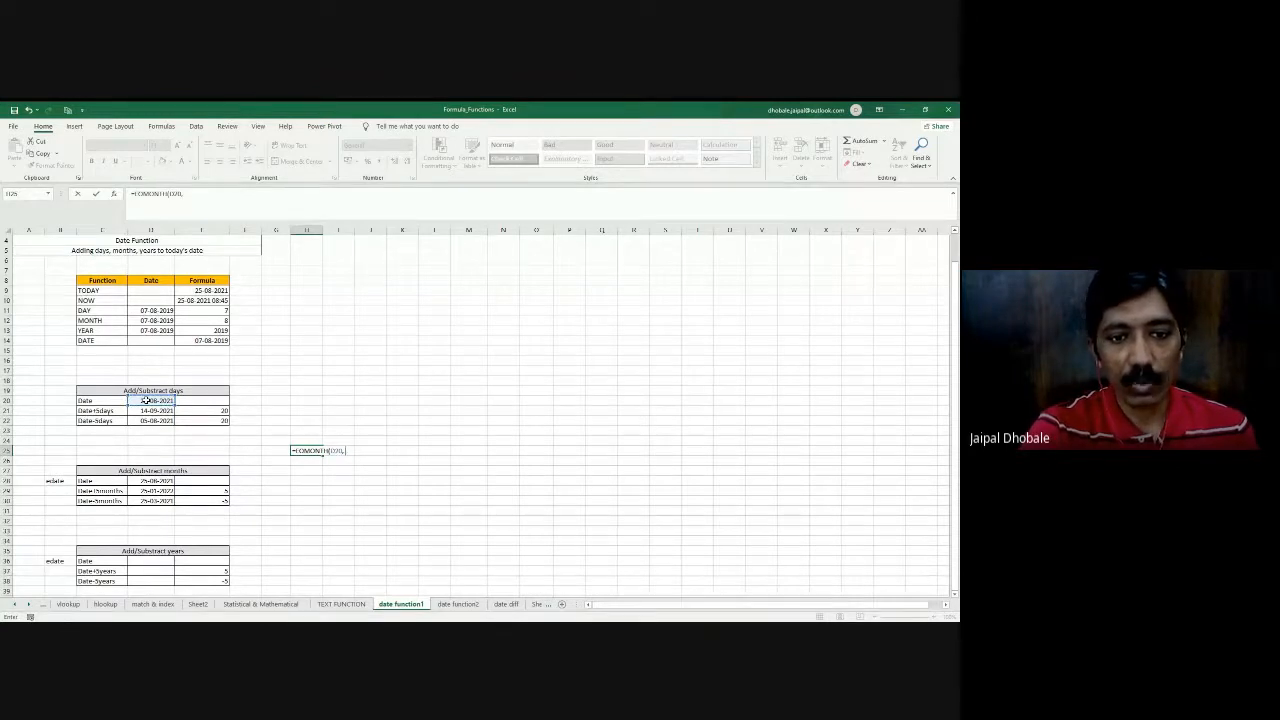
text(2))
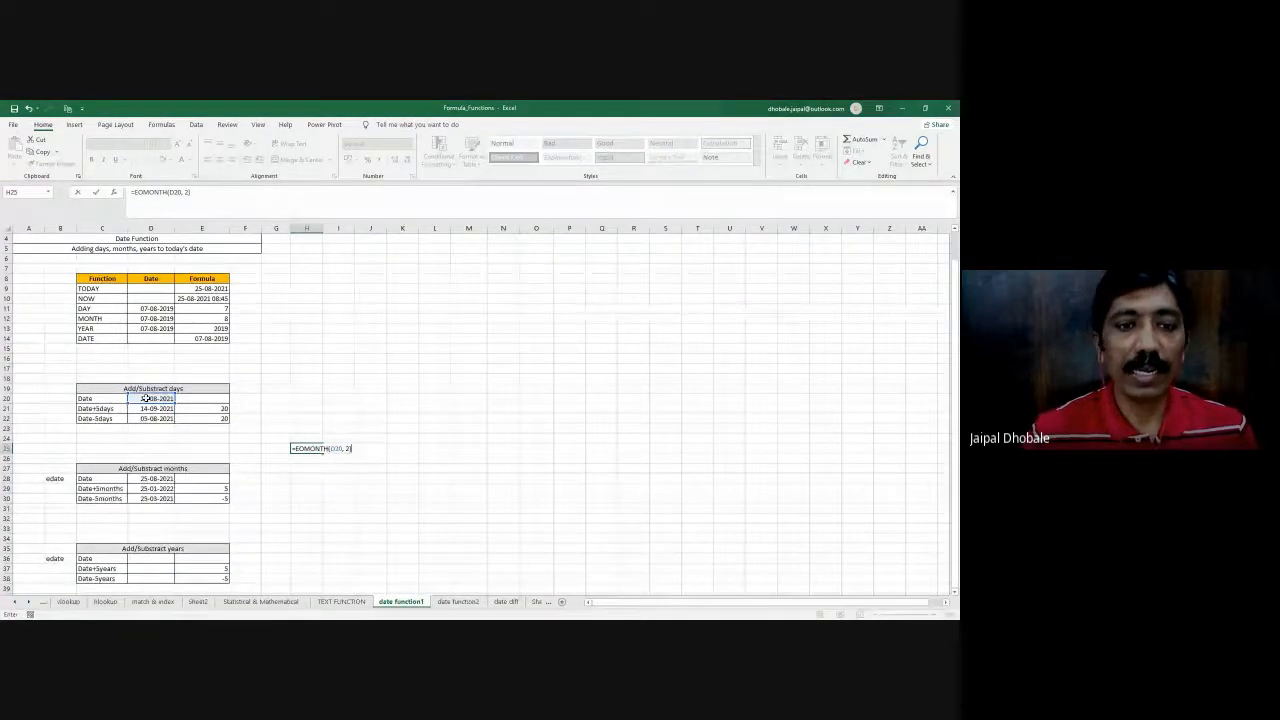
key(Return)
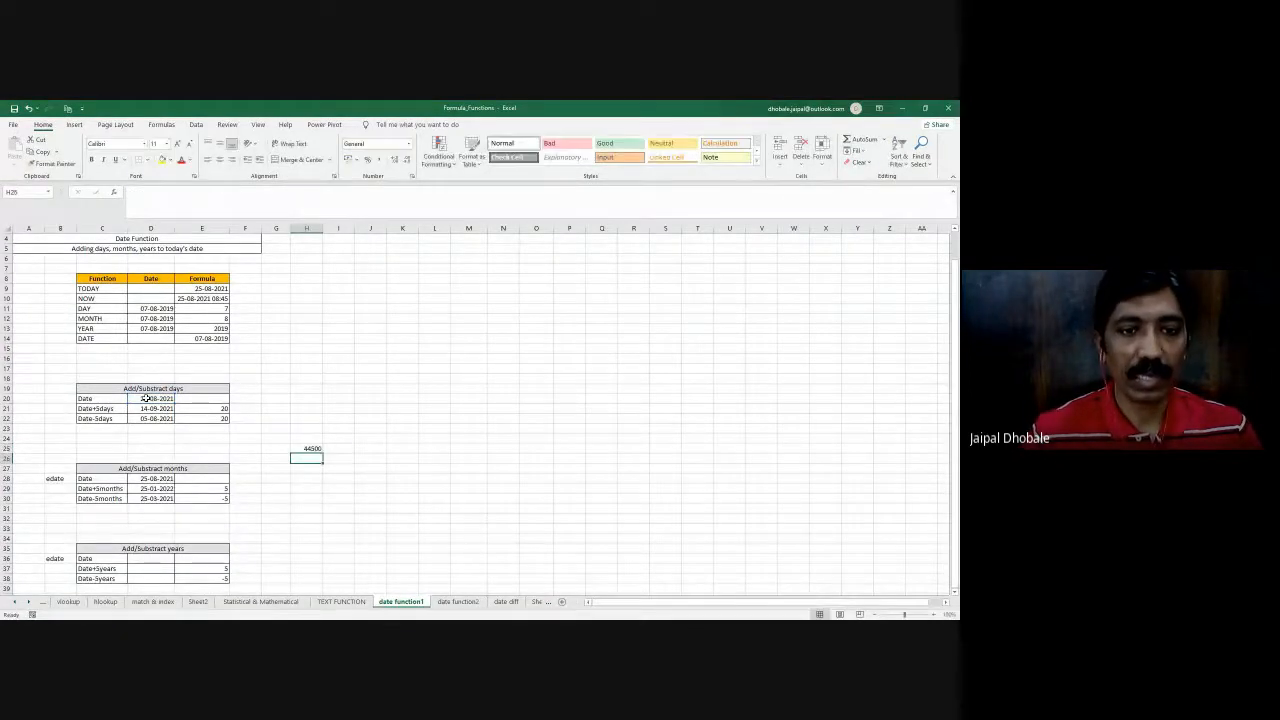
- Copy the date format from D28 to H25 and autofit column H to show the full date
click(148, 398)
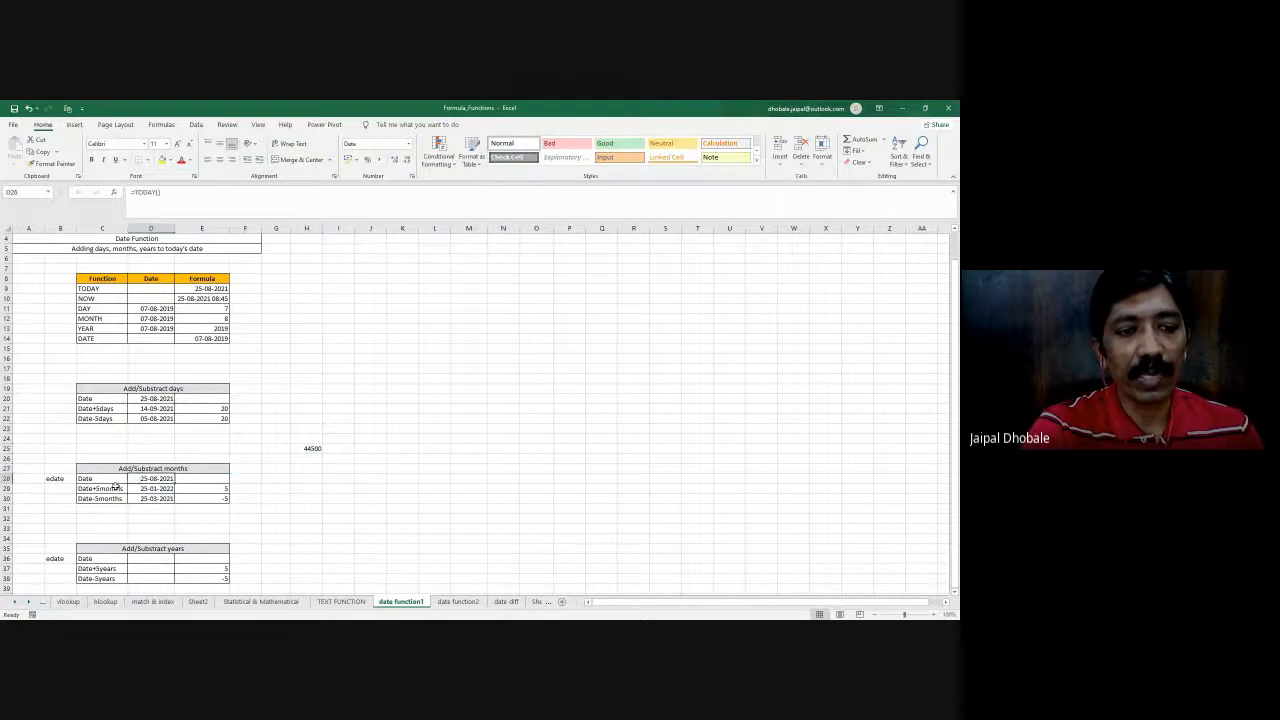
click(45, 163)
click(306, 448)
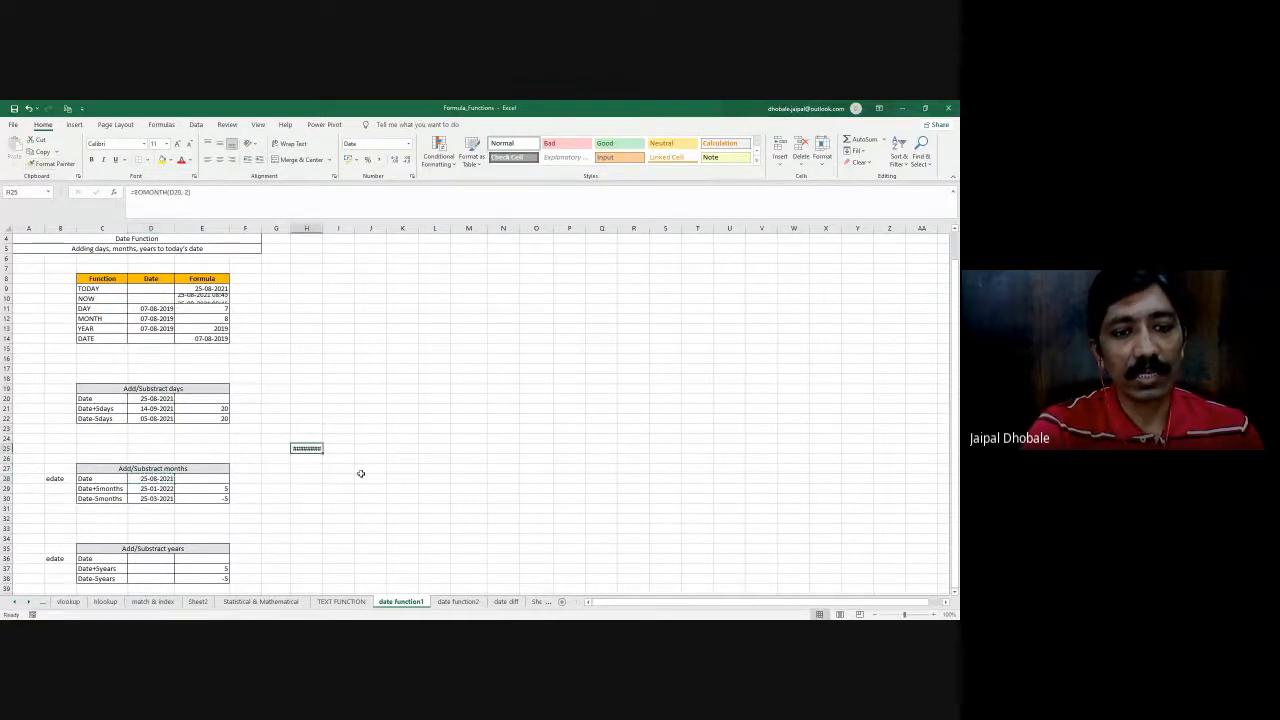
double_click(322, 228)
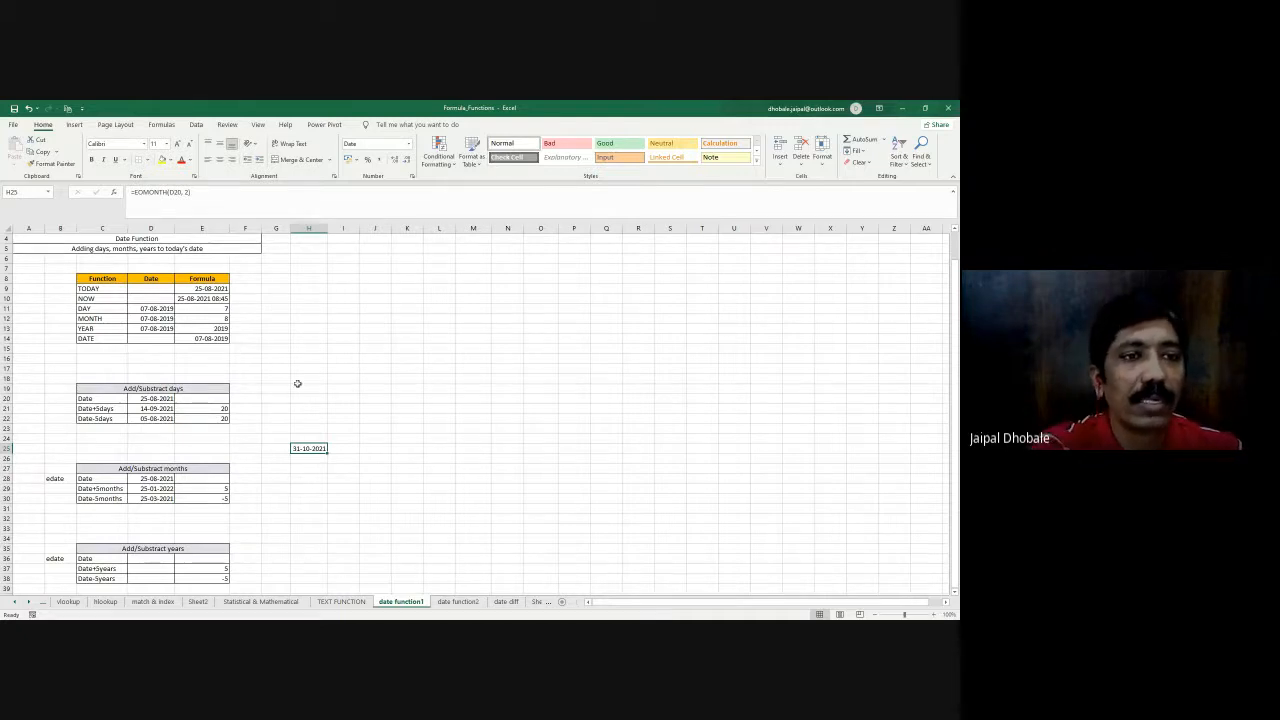
- Examine the EOMONTH function name in H25's formula, leaving the formula as it is
drag(138, 193, 165, 193)
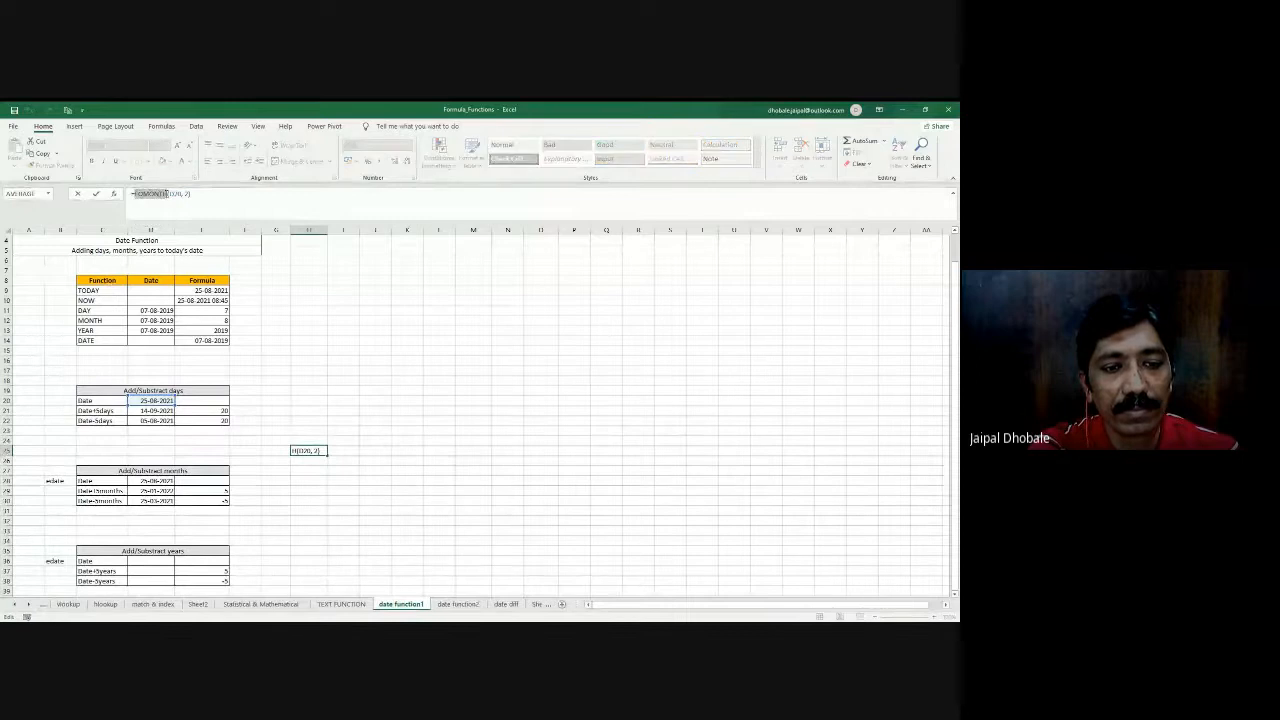
key(Return)
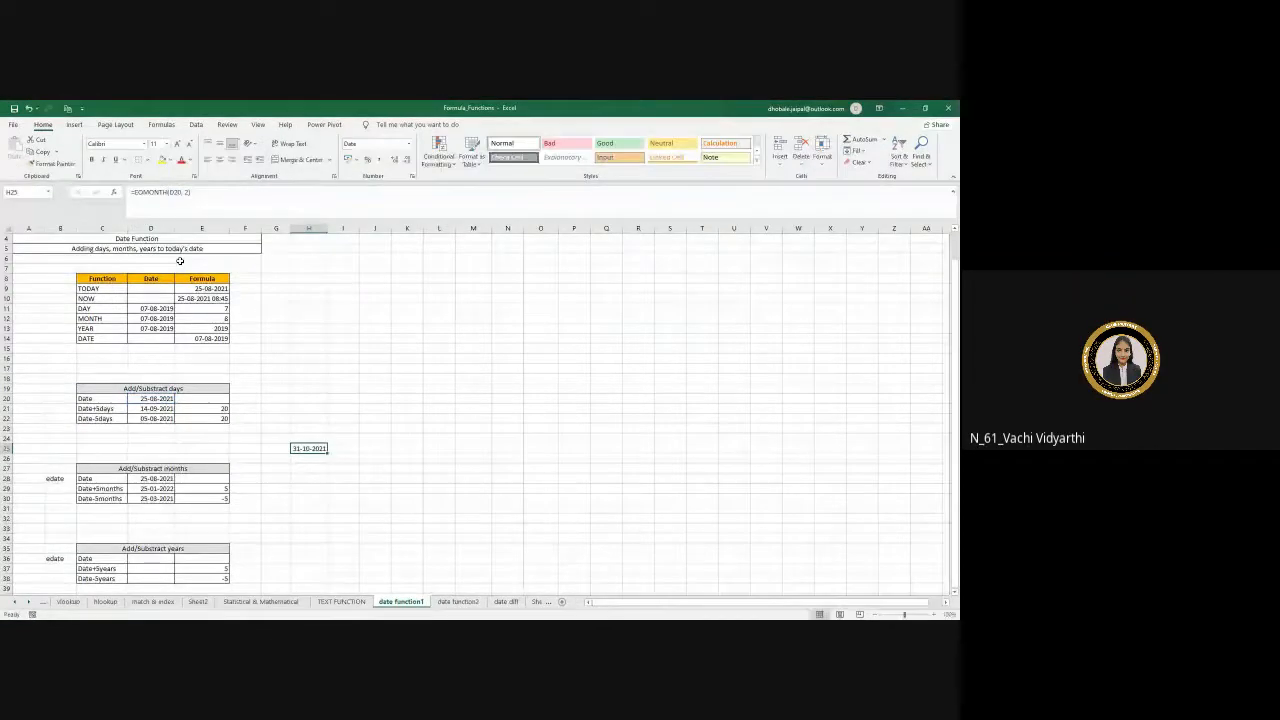
click(326, 484)
scroll(234, 500, down, 2)
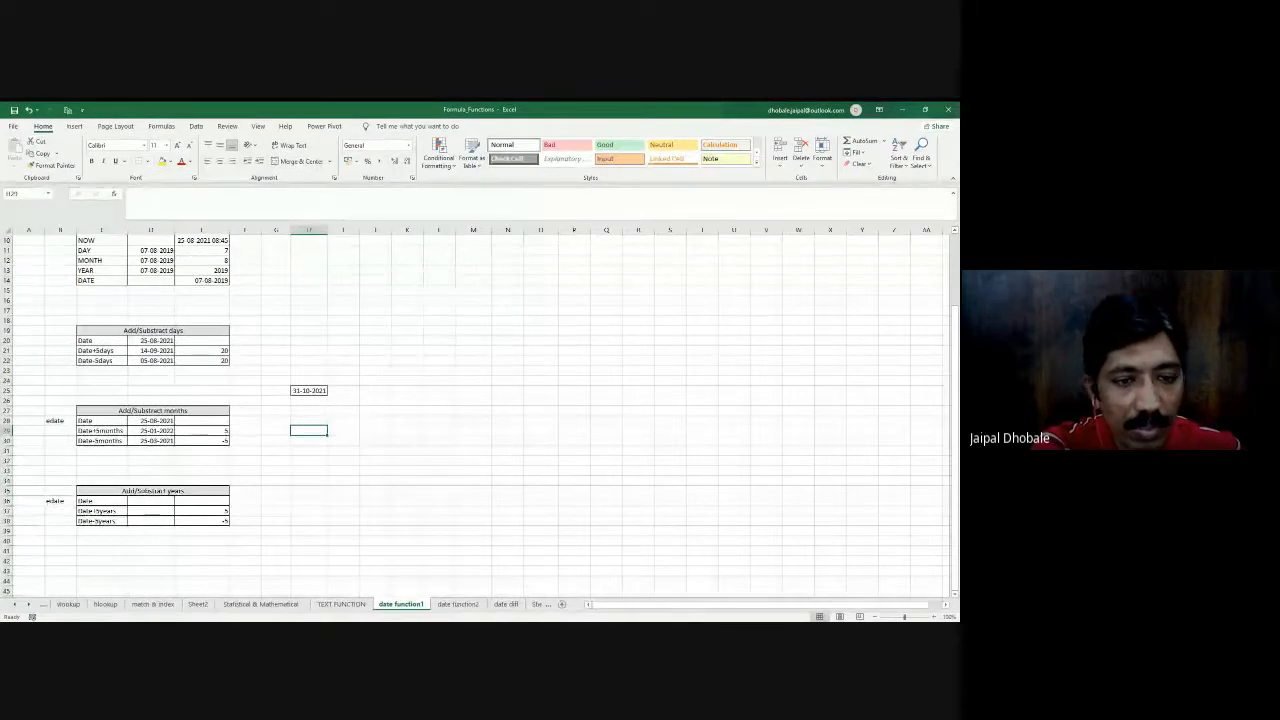
- Enter =TODAY() in D36 as the base date of the Add/Substract years table
key(alt+Tab)
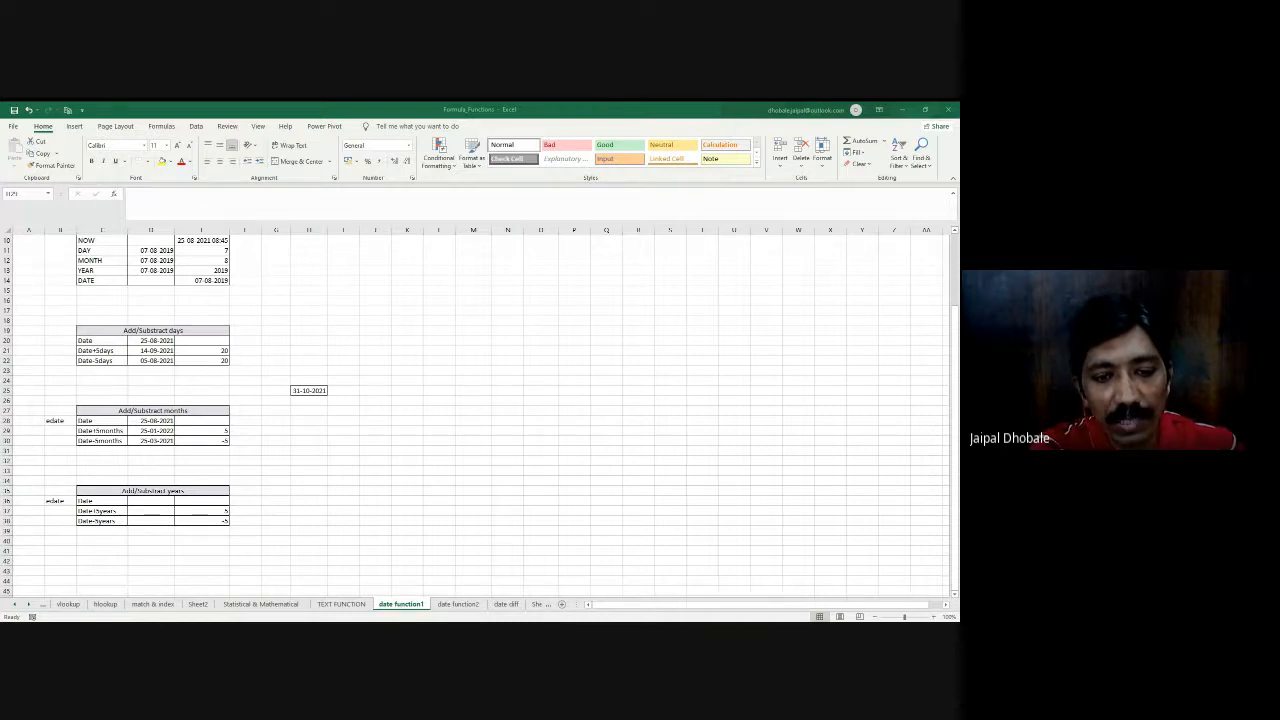
click(308, 428)
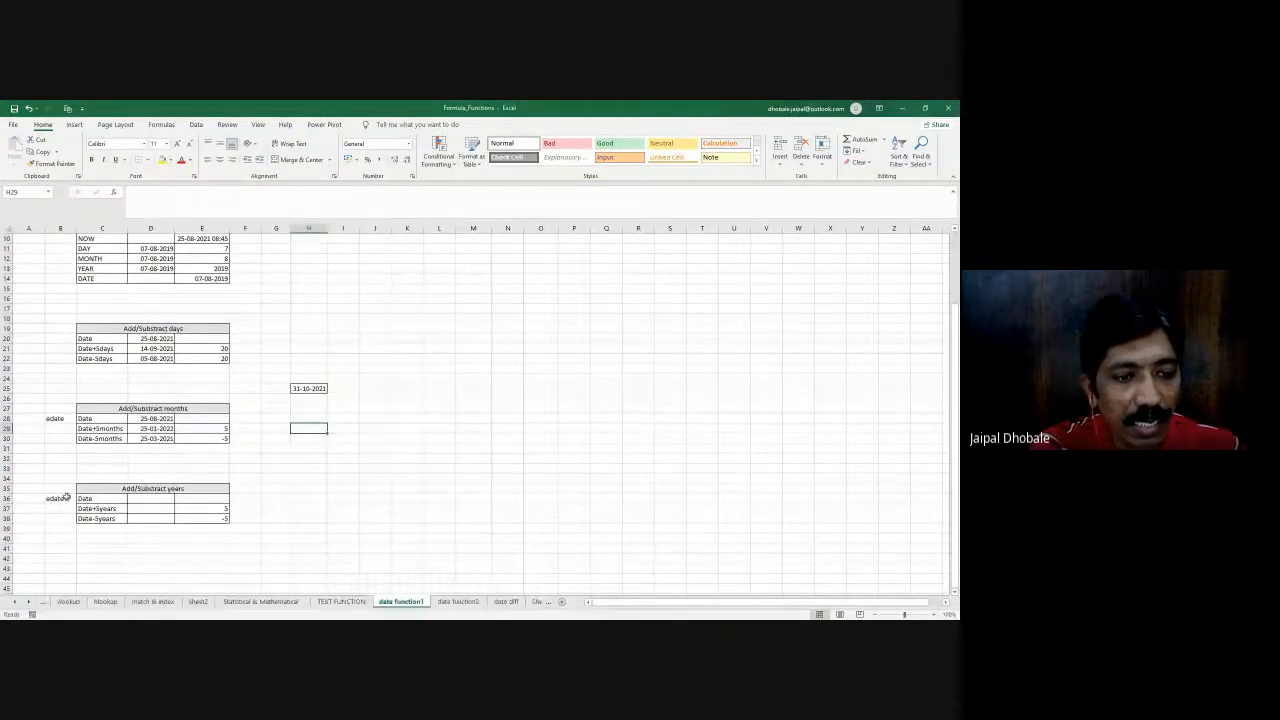
click(156, 499)
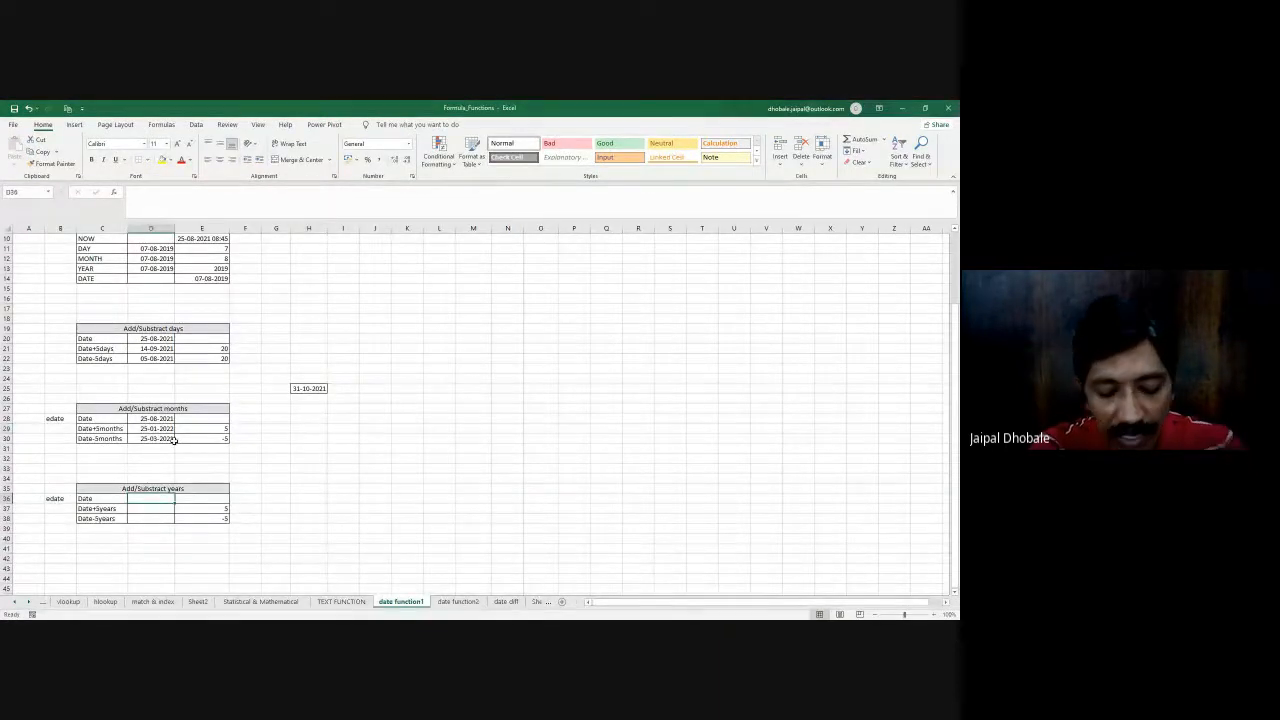
text(=today)
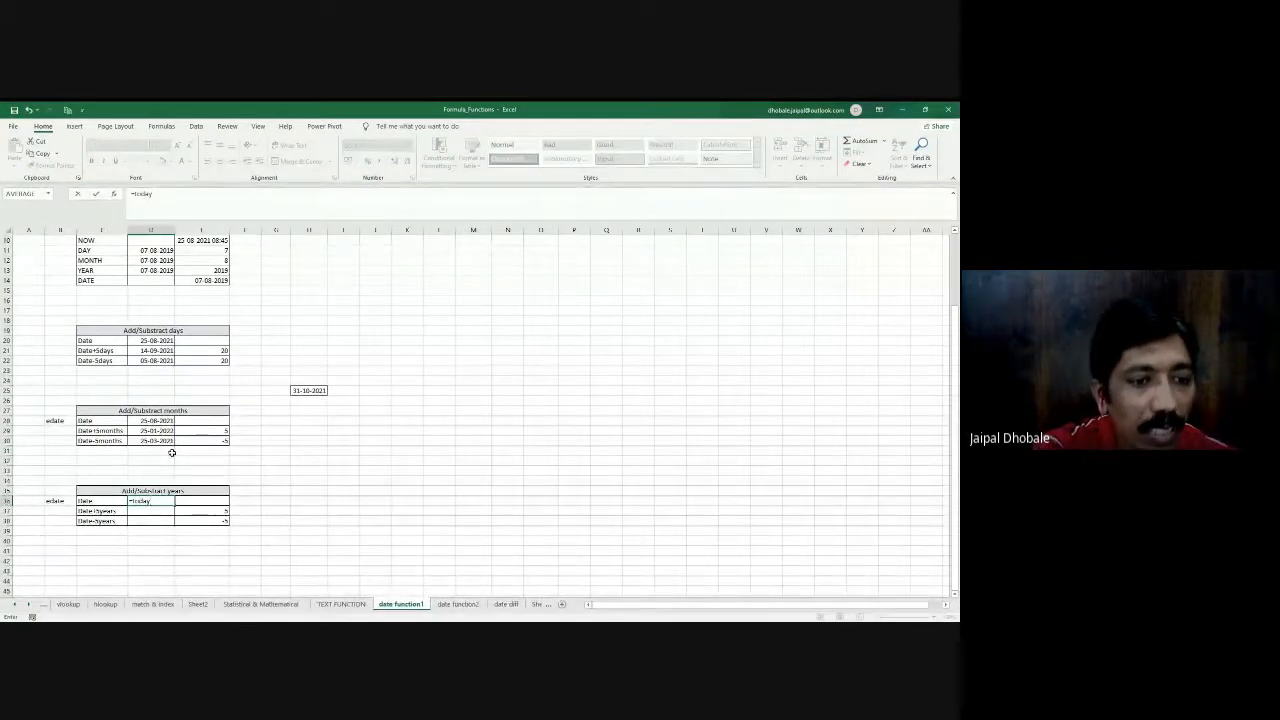
key(Tab)
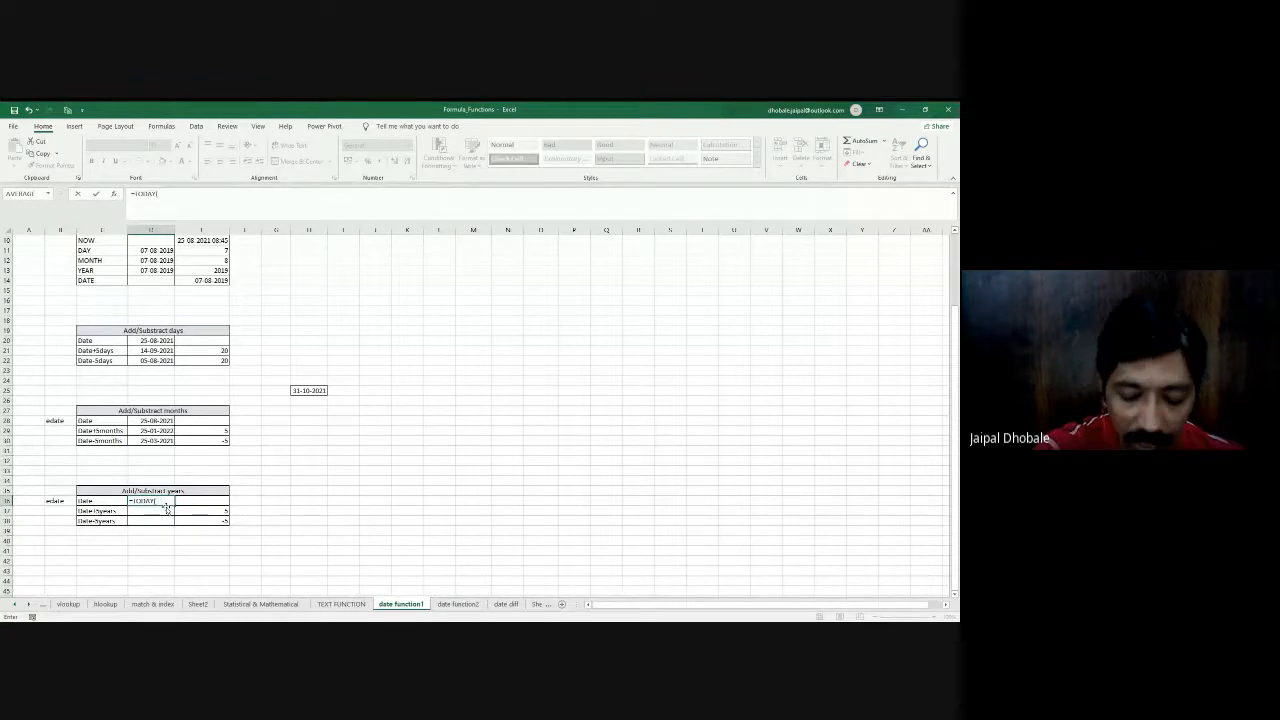
key(Return)
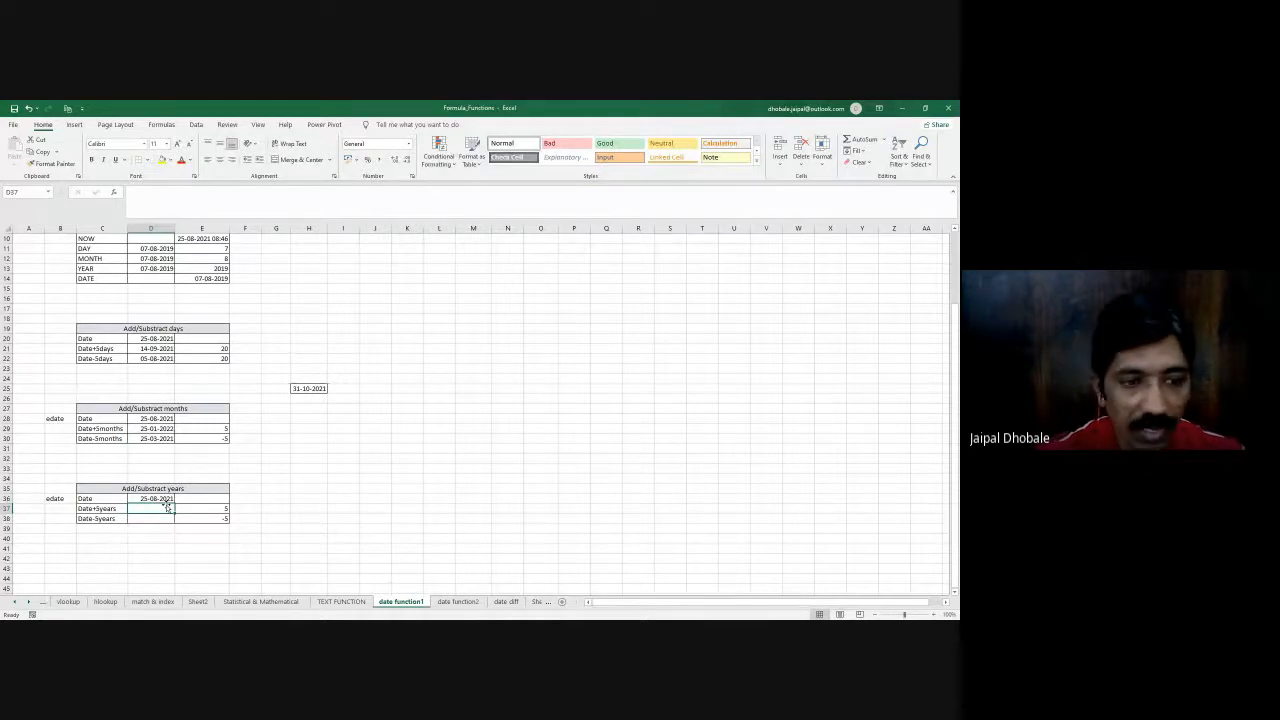
- Enter =EDATE(D36, 5*12) in D37 to add five years to the base date
text(=)
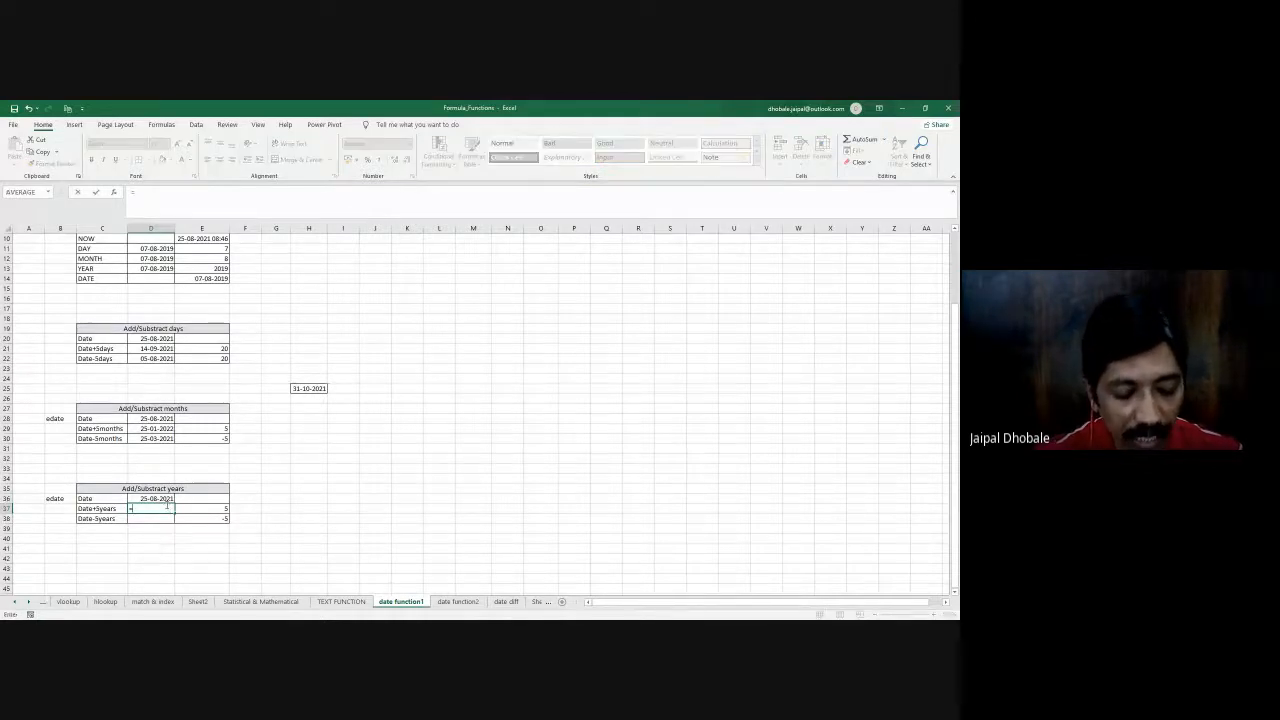
text(edat)
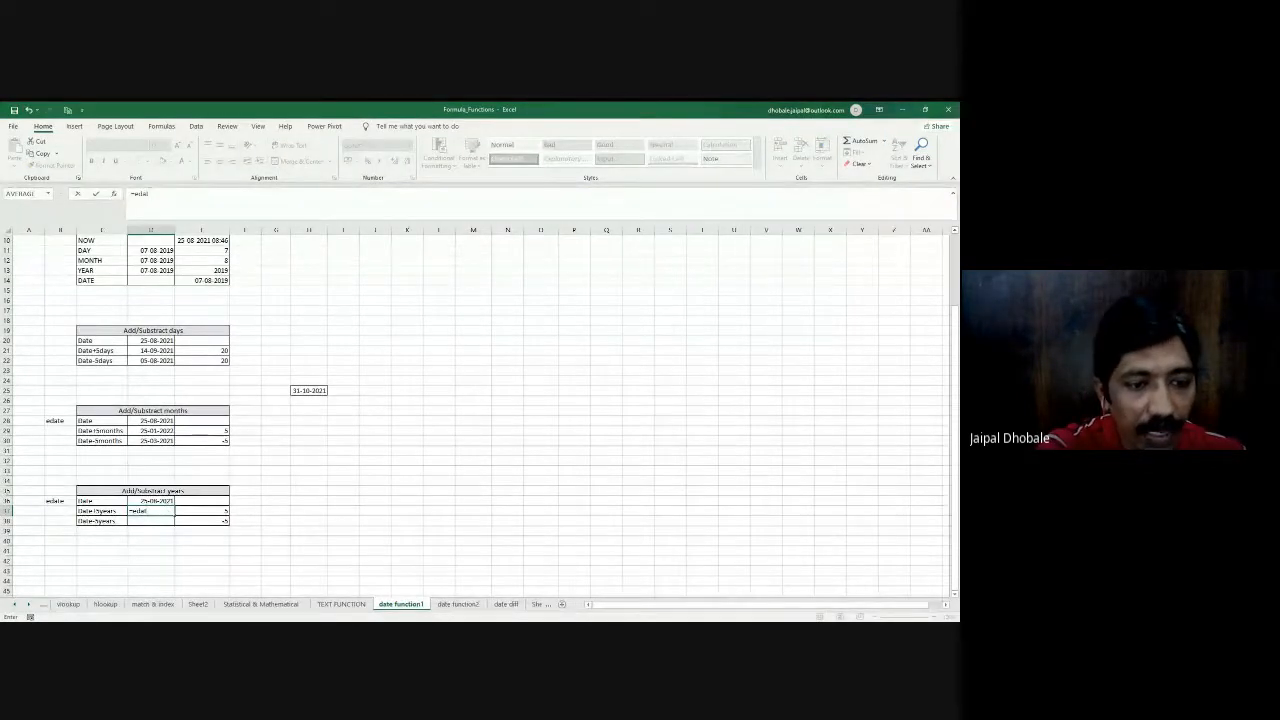
key(Tab)
click(155, 500)
text(,)
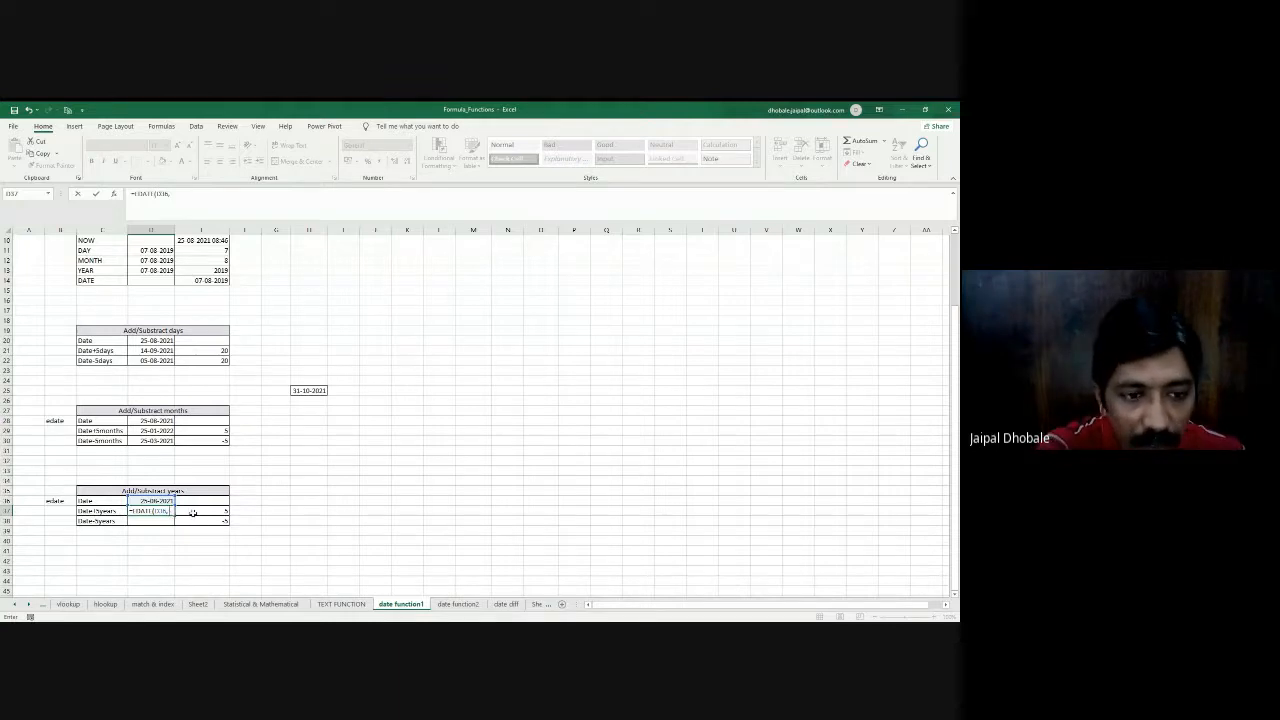
text(5)
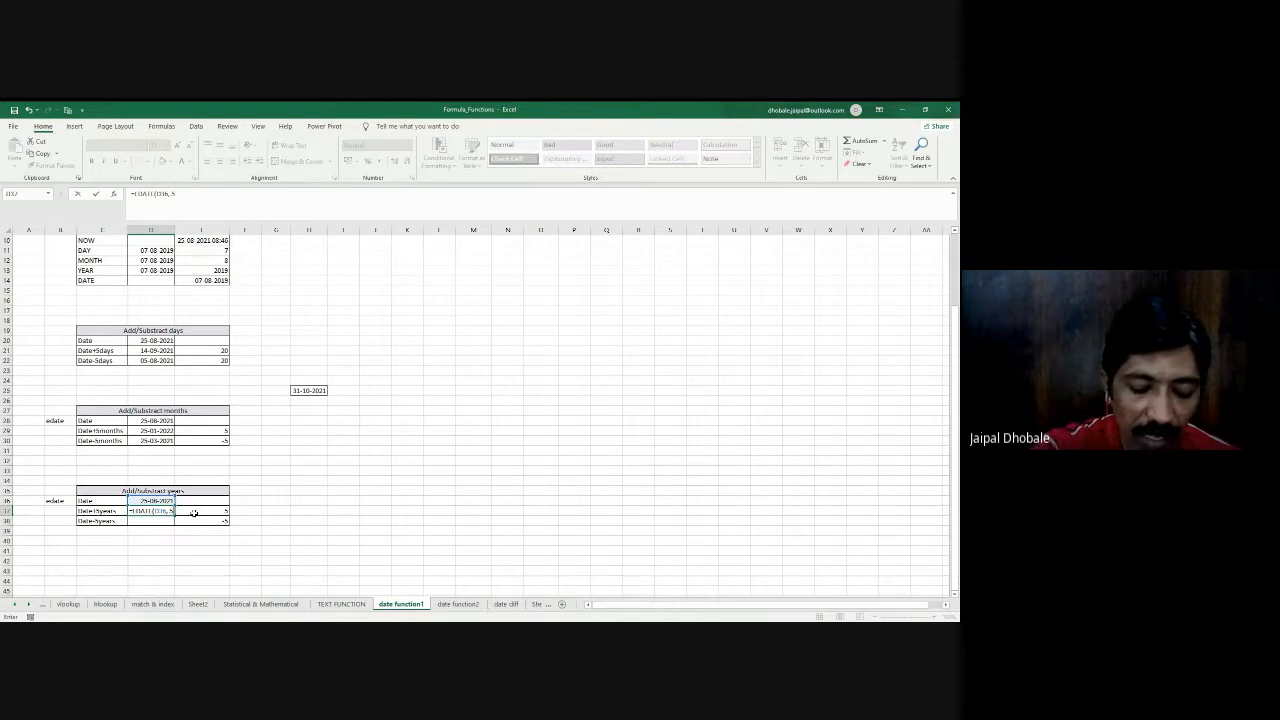
text(*)
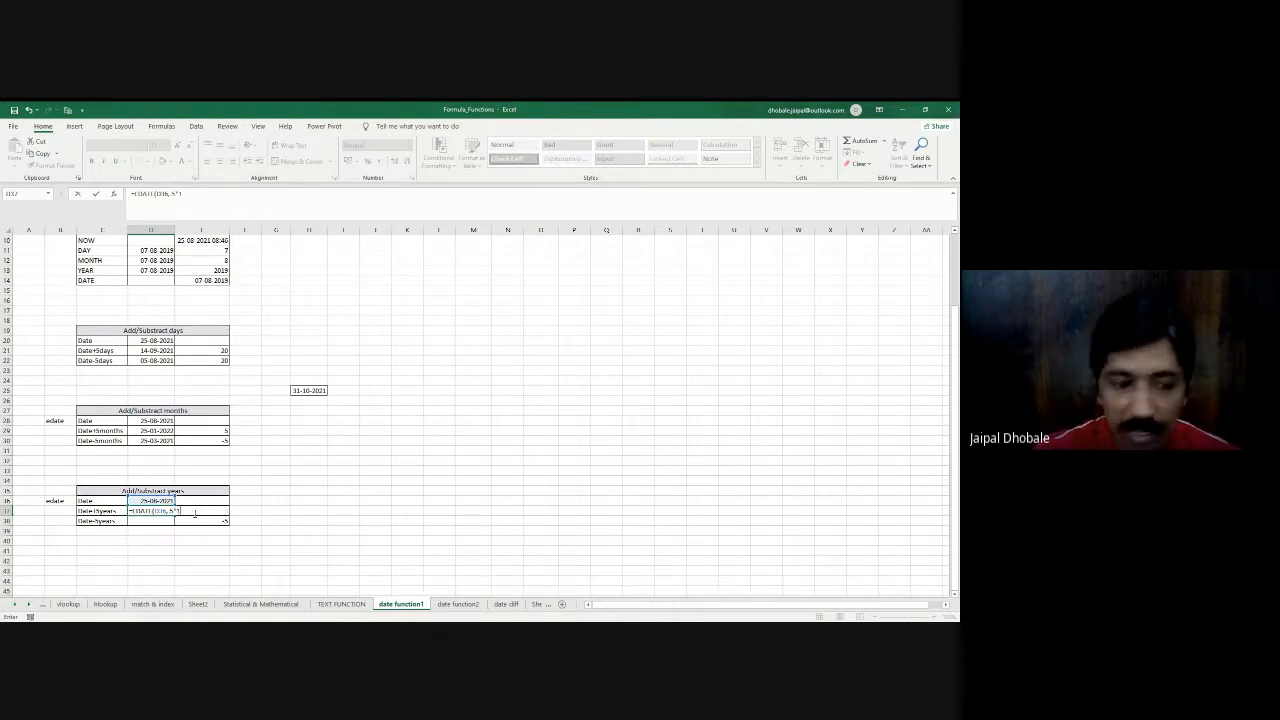
text(12))
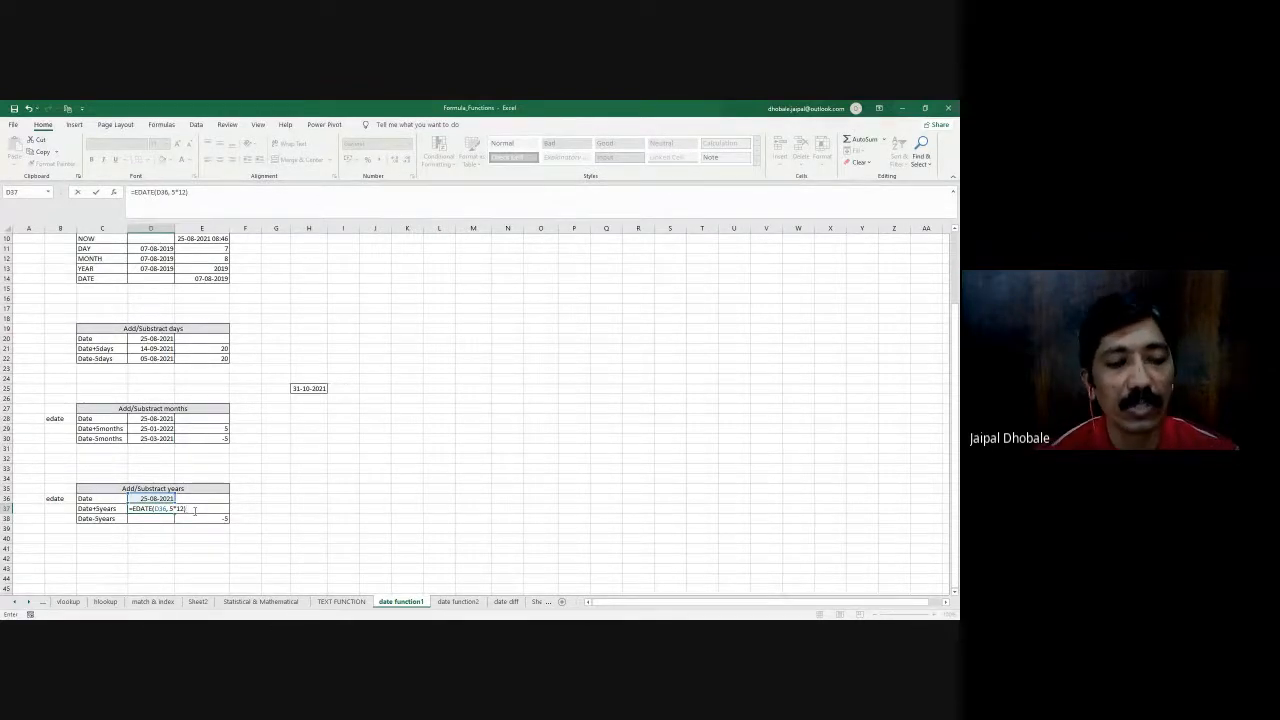
key(Return)
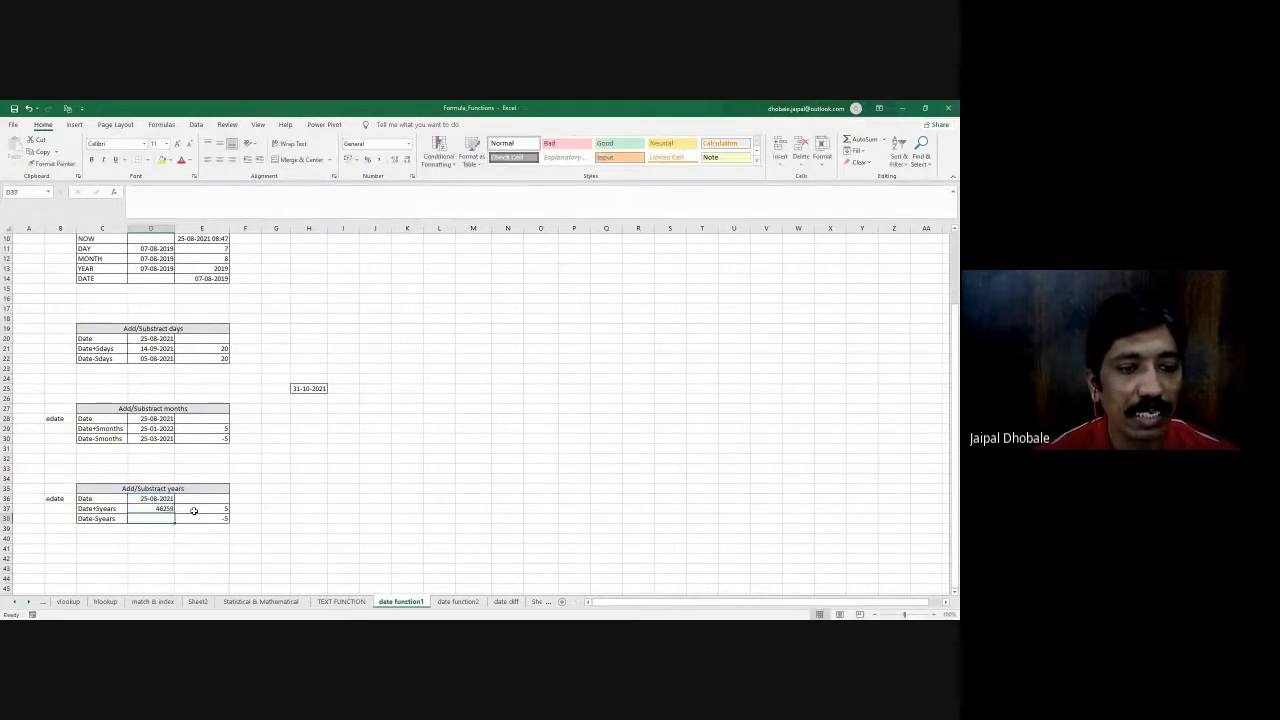
- Copy the date format from D29 onto the added-years result in D37
click(153, 429)
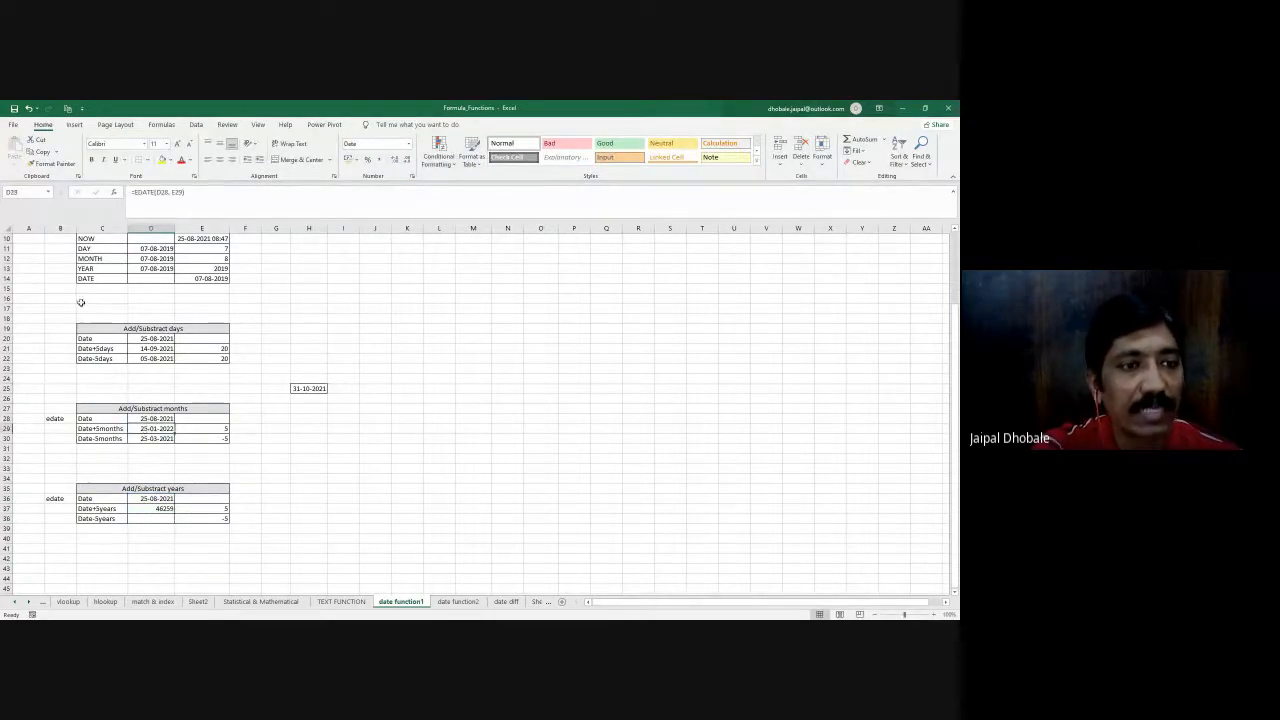
click(50, 163)
click(151, 508)
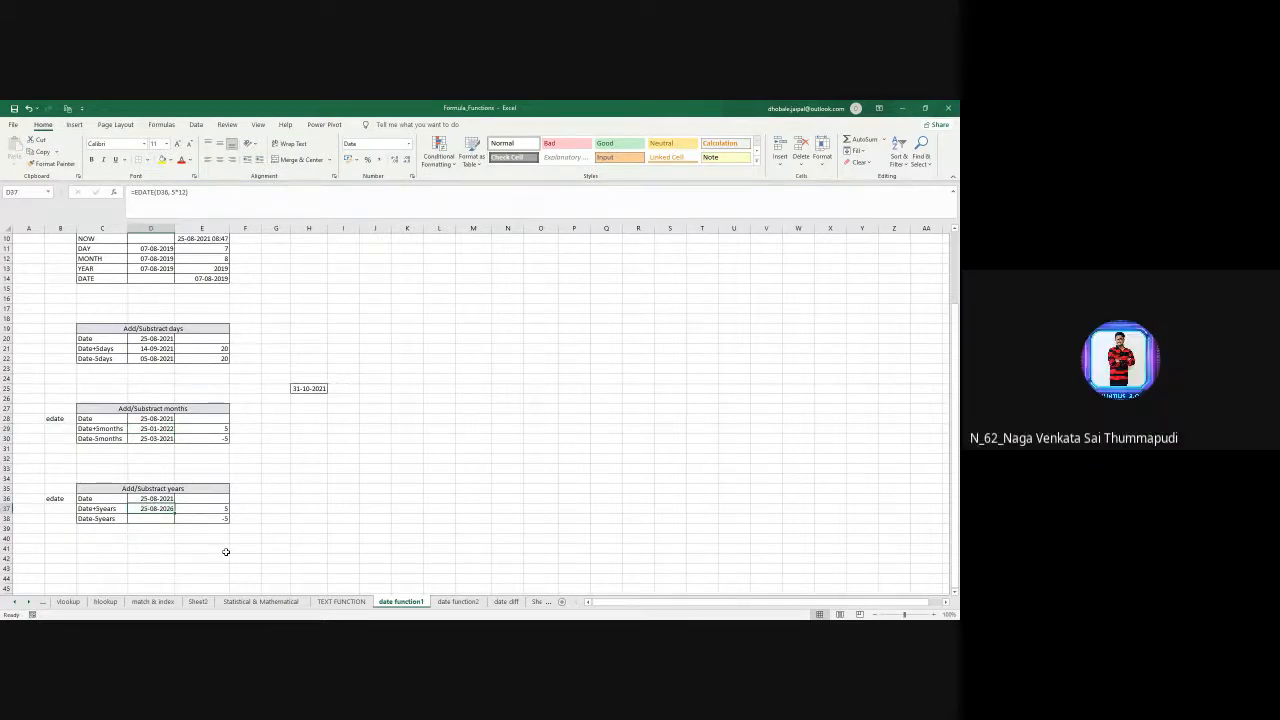
- Enter =EDATE(D36, -5*12) in D38 to subtract five years from the base date
click(145, 522)
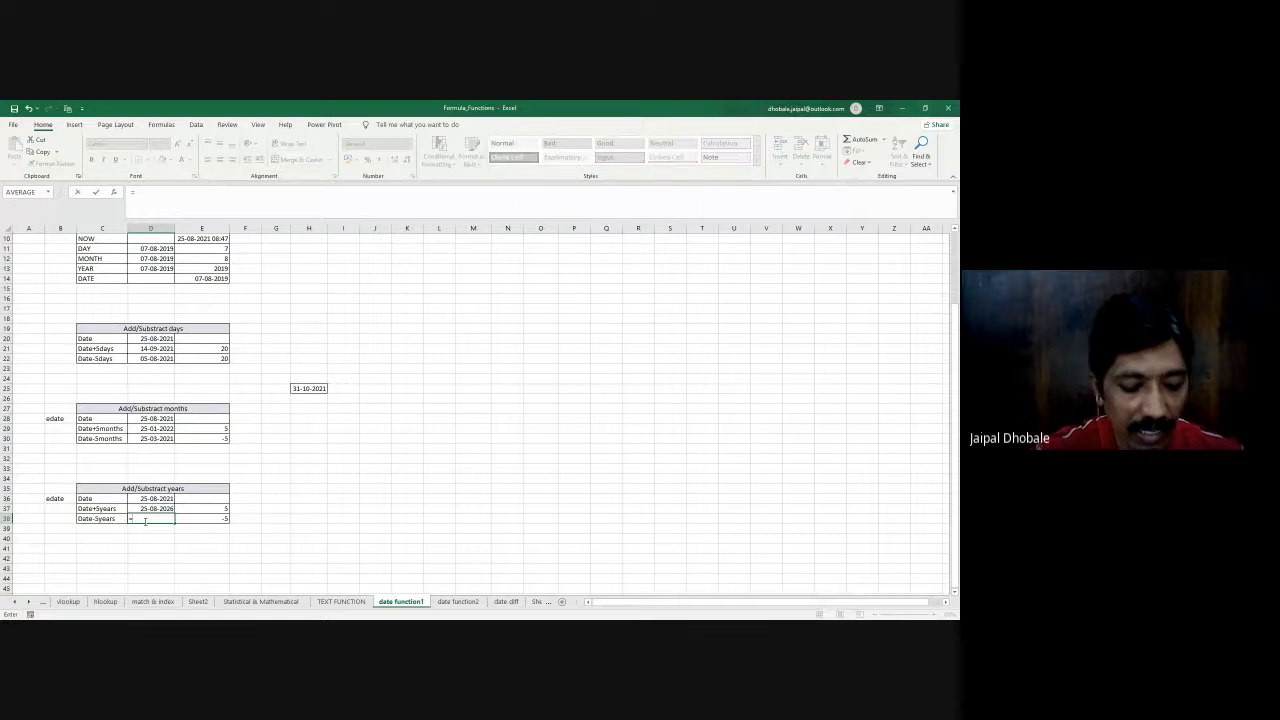
text(=ed)
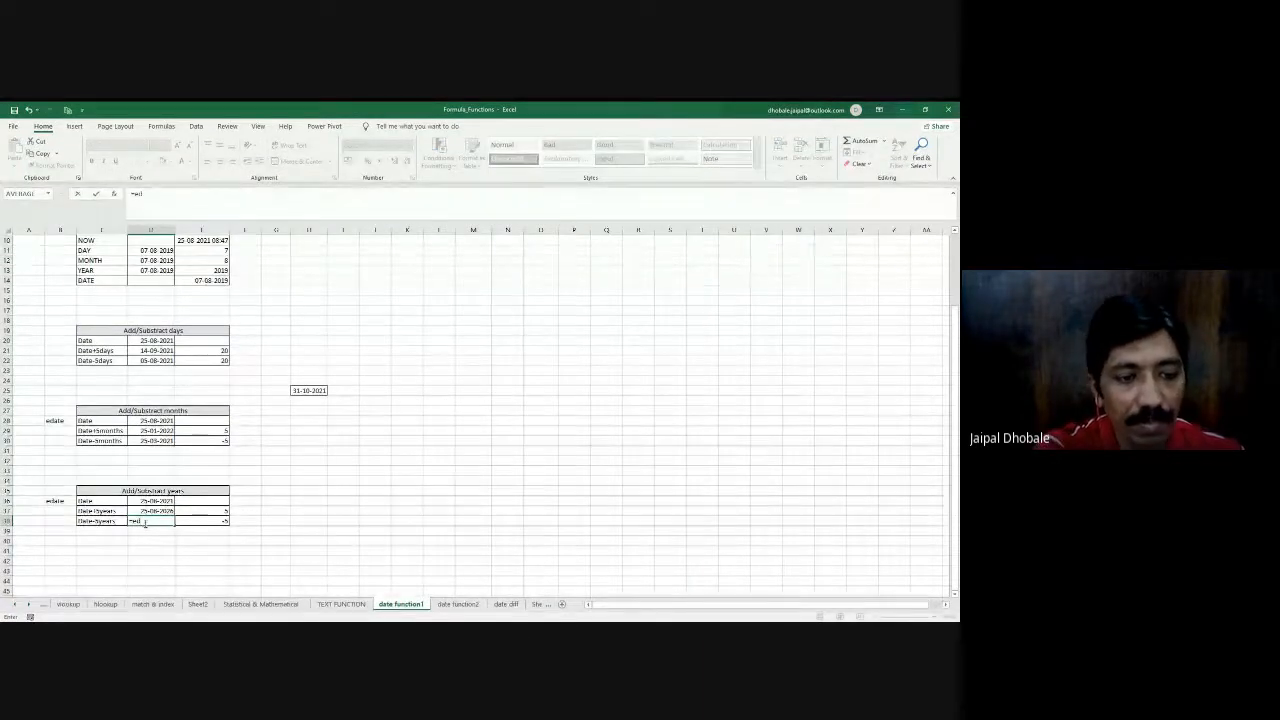
key(Tab)
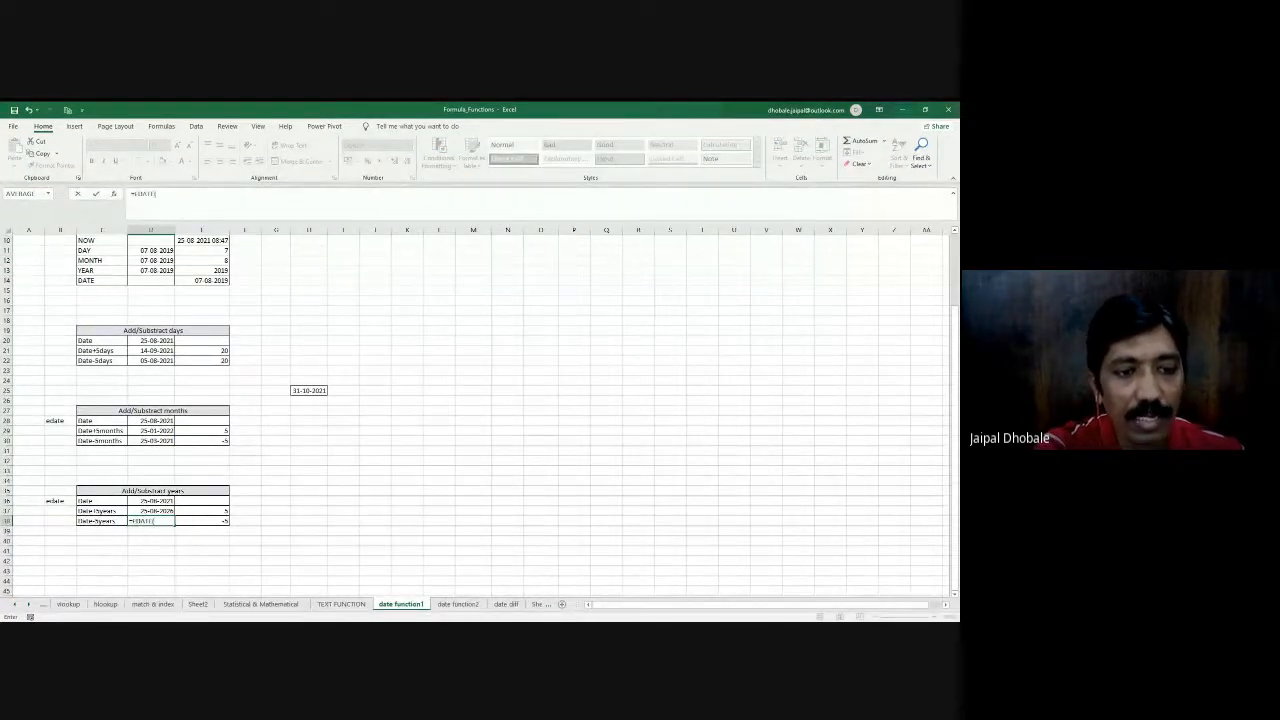
click(155, 500)
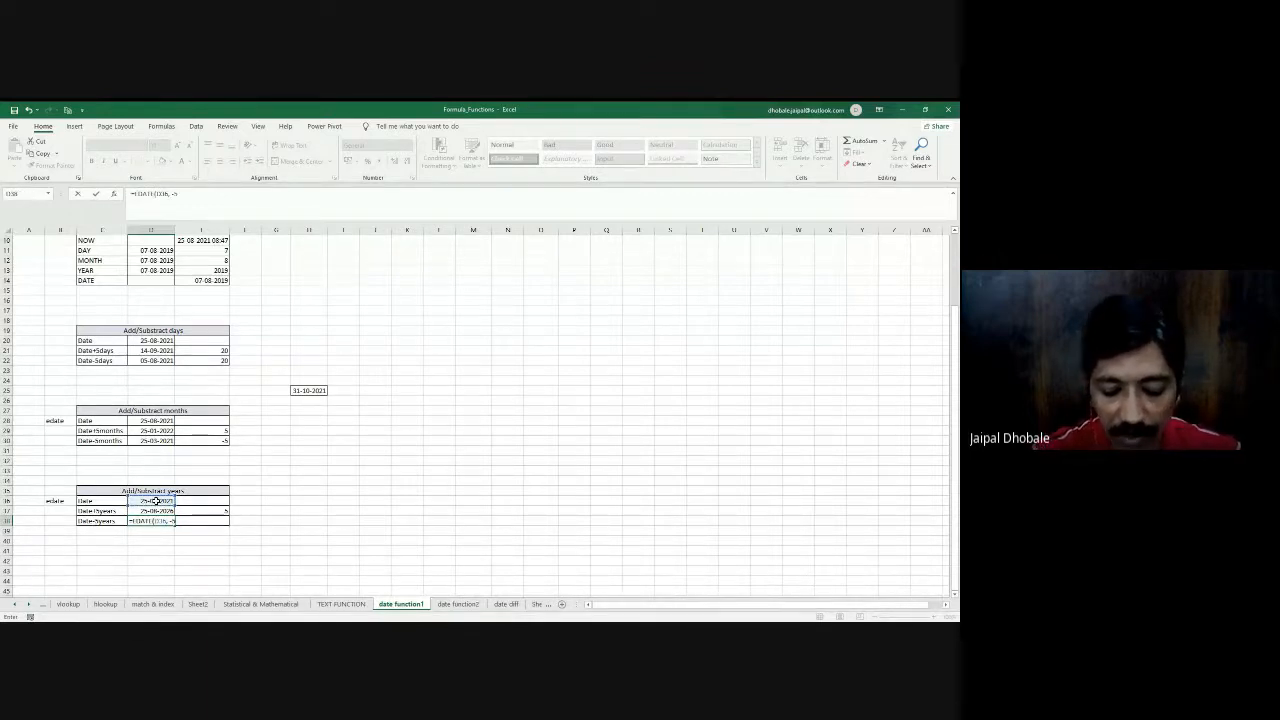
text(, -5*12))
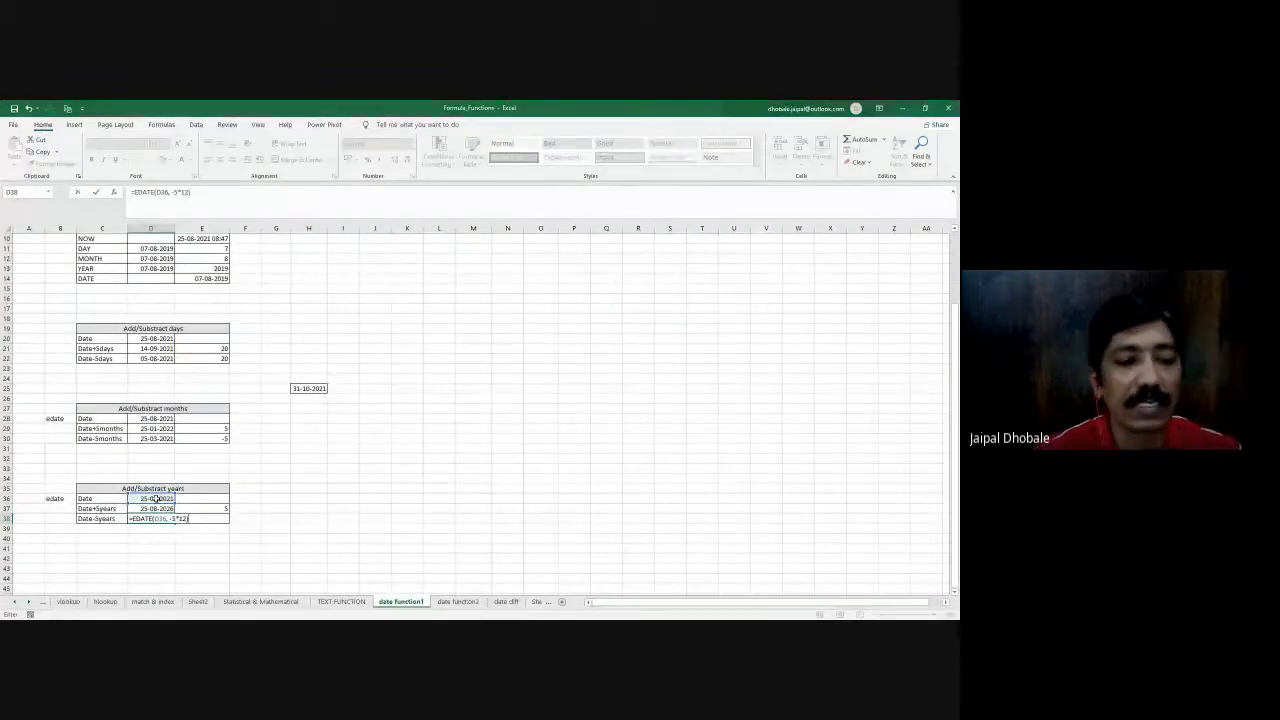
key(Return)
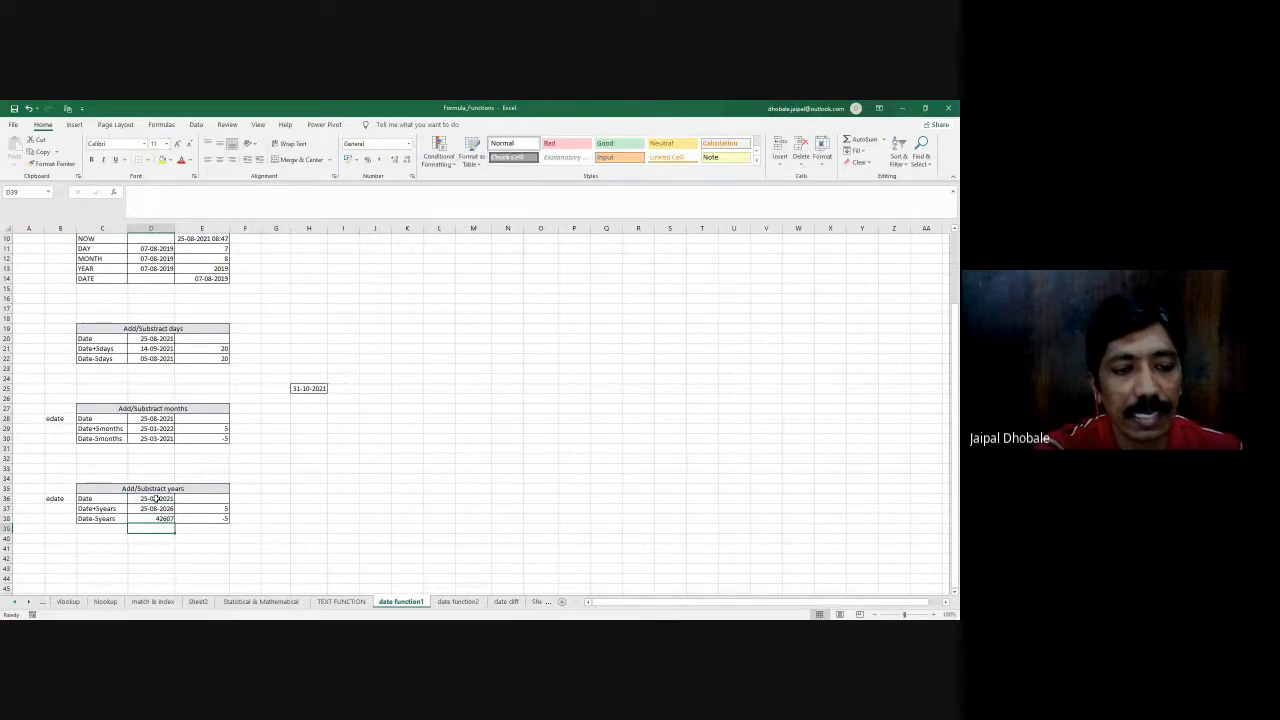
- Copy the date format from D37 onto the subtracted-years result in D38
click(152, 507)
click(45, 166)
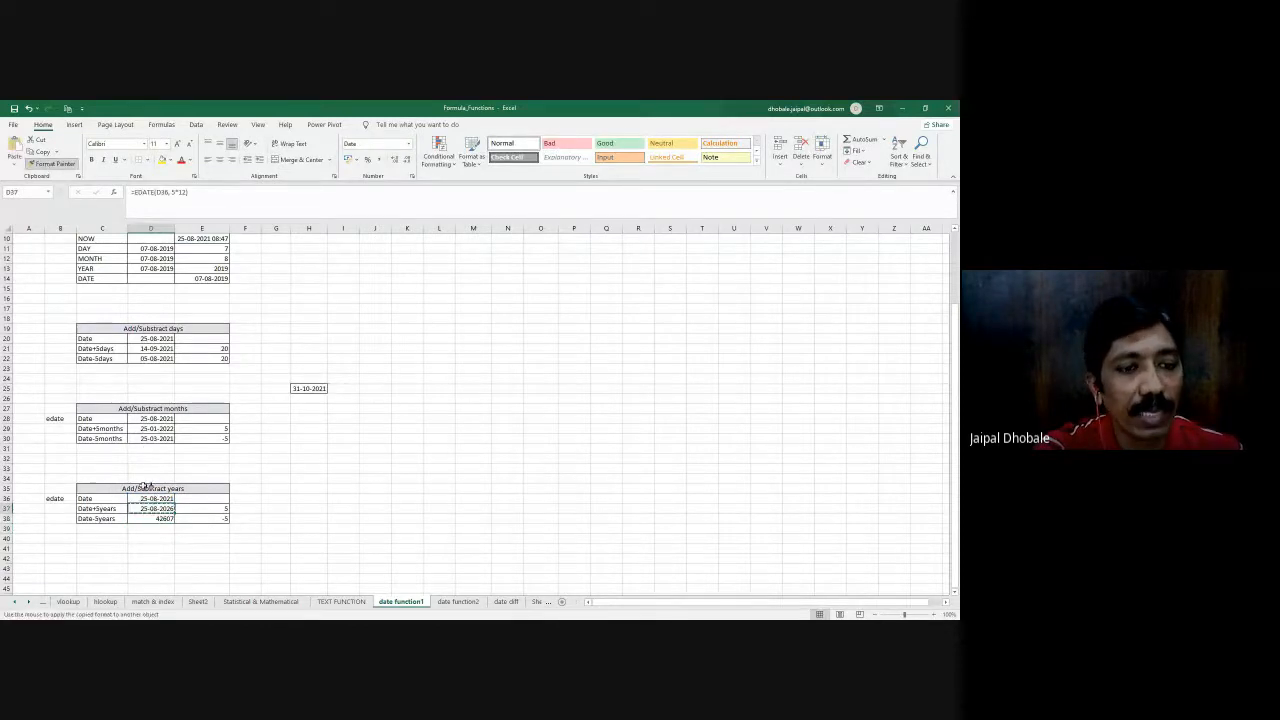
click(150, 518)
click(317, 528)
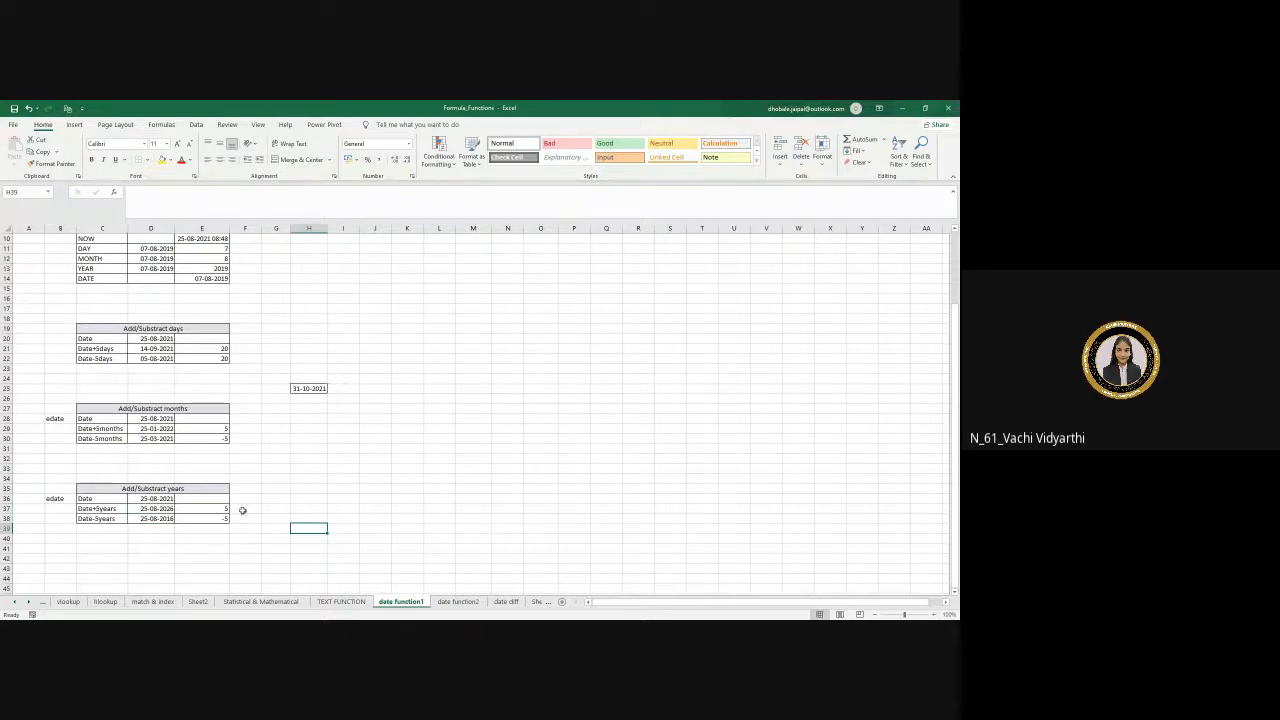
- Open the date function2 sheet and autofit column I so the Date column shows full dates
scroll(240, 509, up, 3)
scroll(240, 511, down, 5)
scroll(240, 510, up, 5)
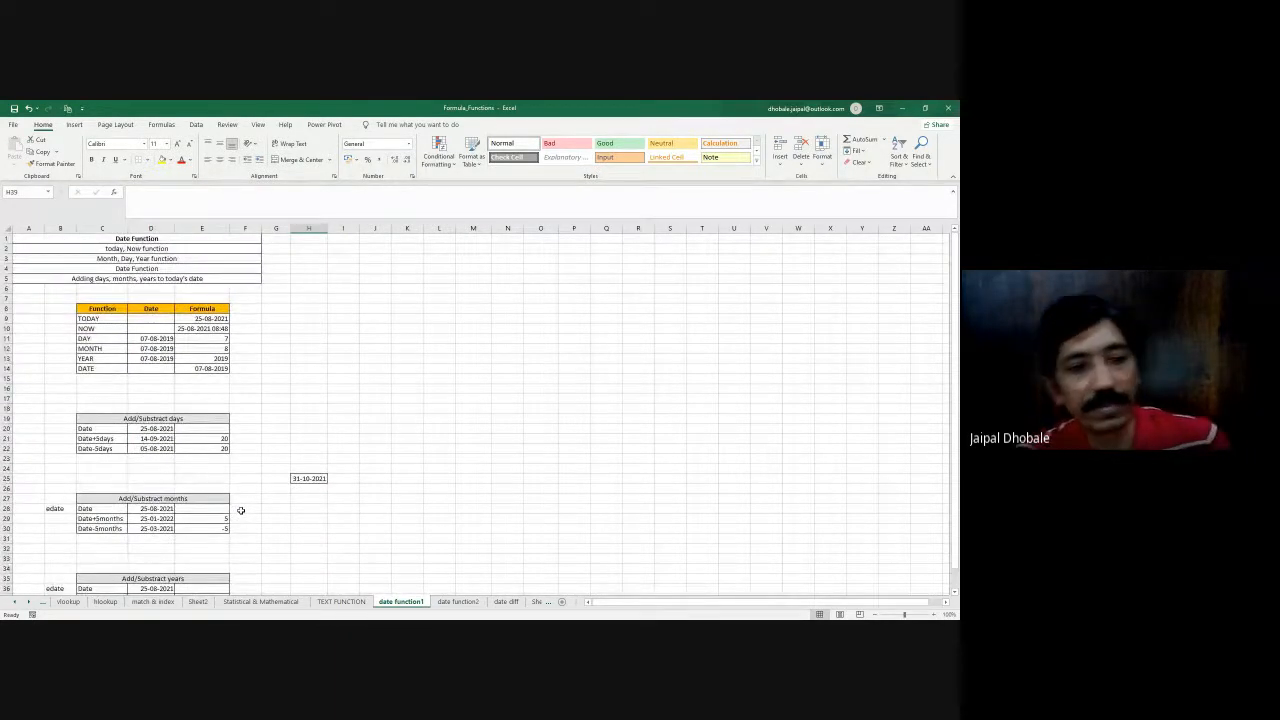
scroll(240, 510, down, 2)
scroll(240, 510, up, 2)
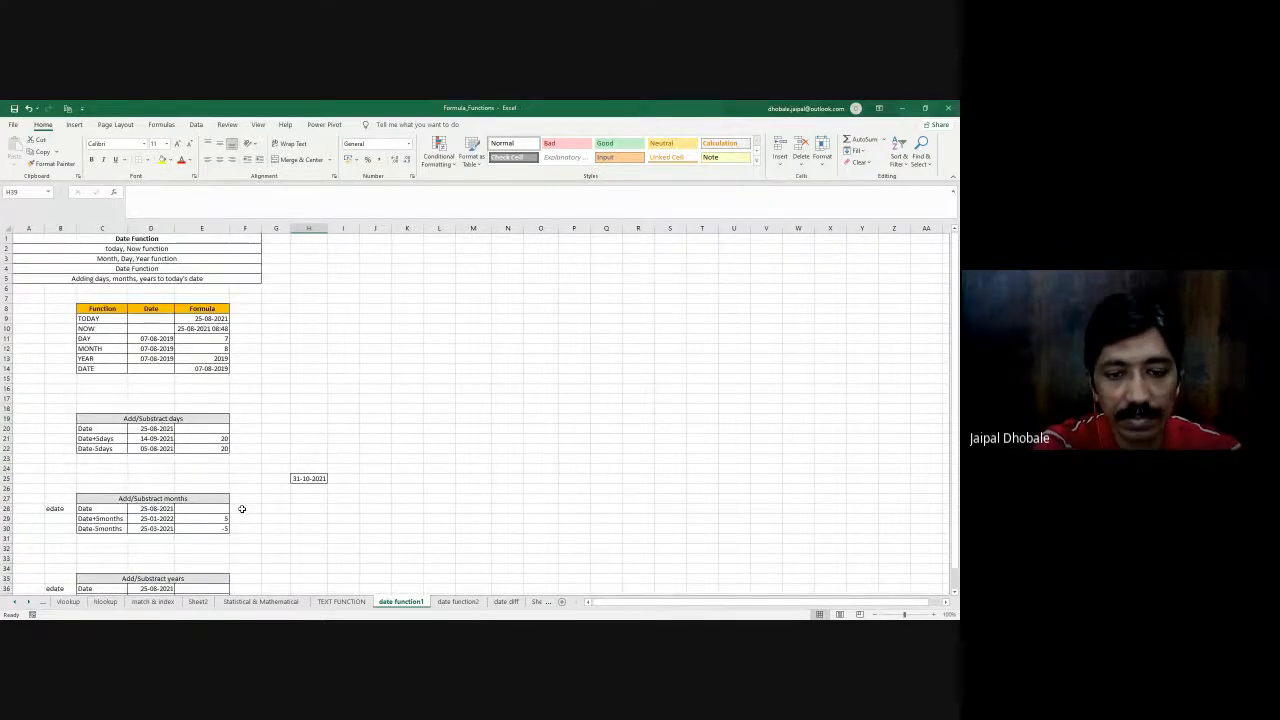
click(467, 602)
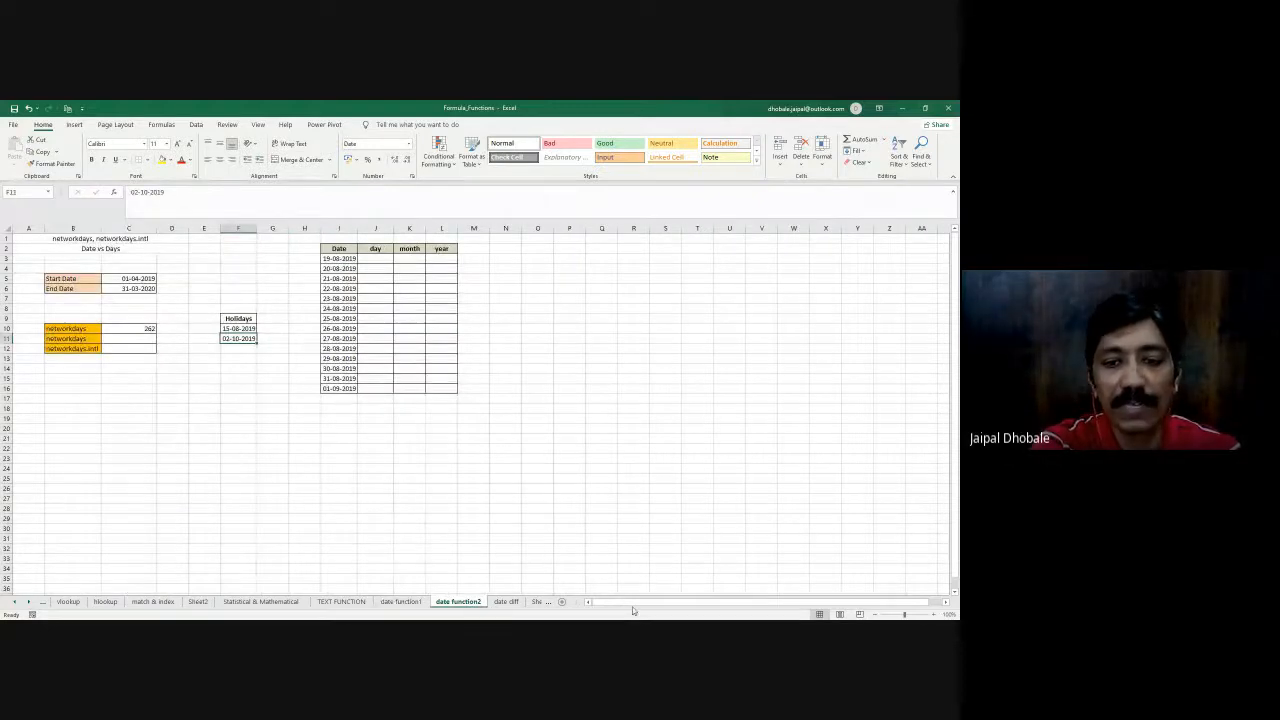
click(110, 437)
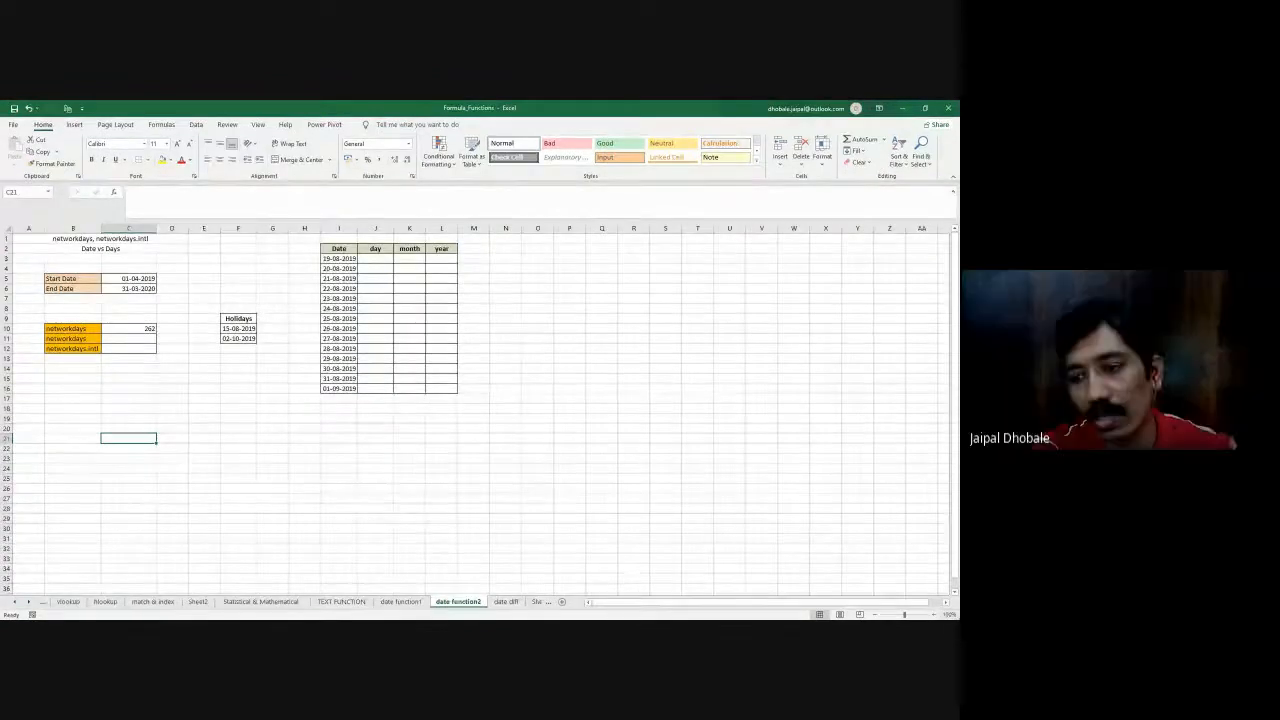
scroll(686, 534, up, 1)
scroll(686, 534, up, 2)
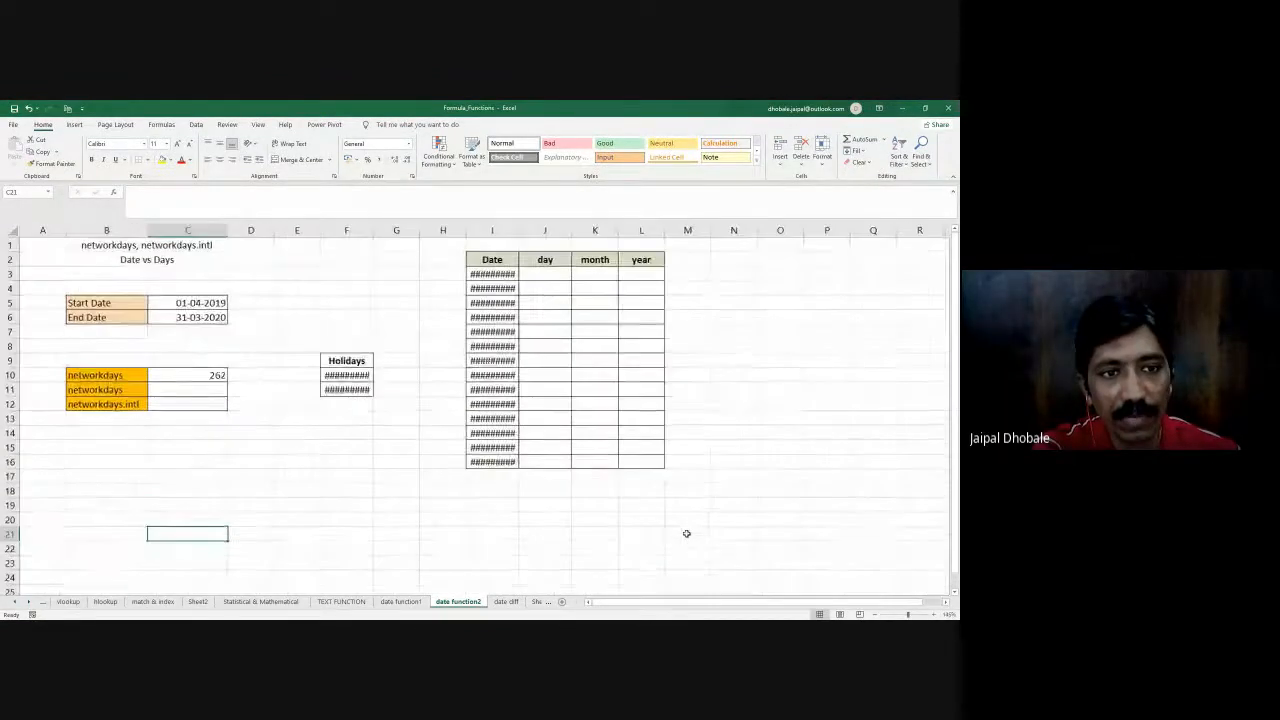
double_click(521, 231)
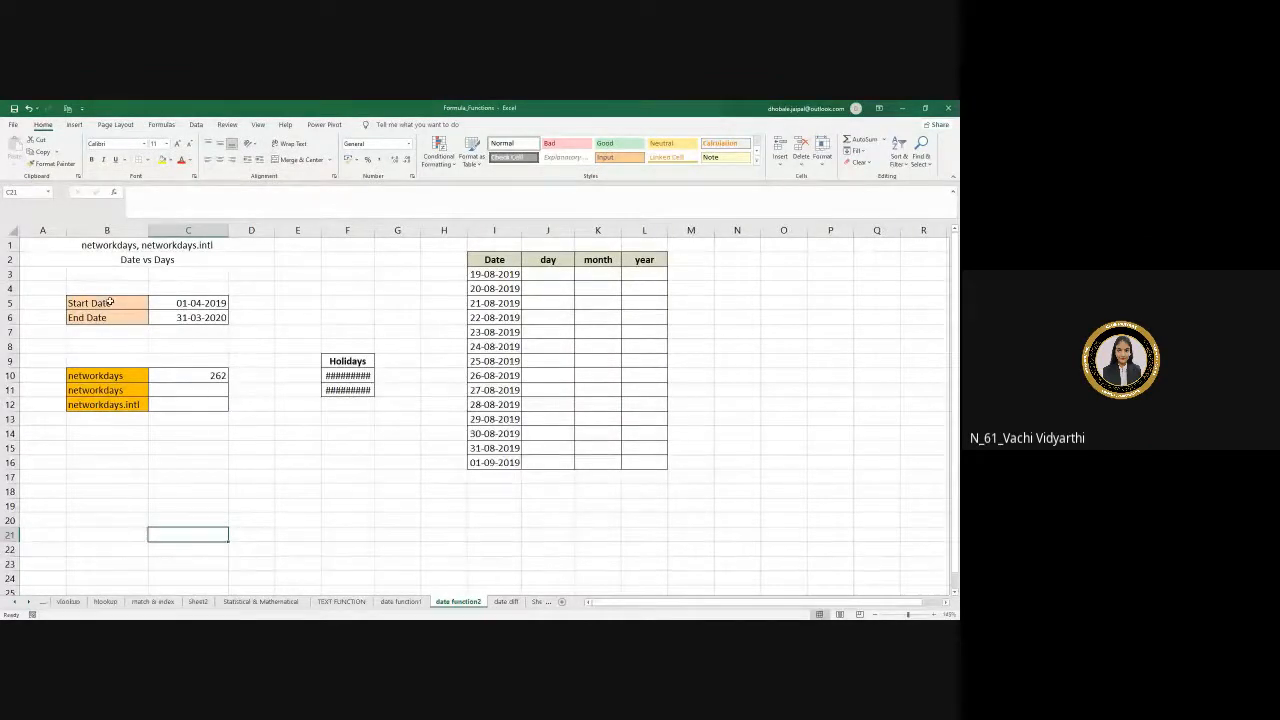
- Look over the day, month and year table, and autofit column F to show the full Holidays dates
drag(494, 259, 657, 457)
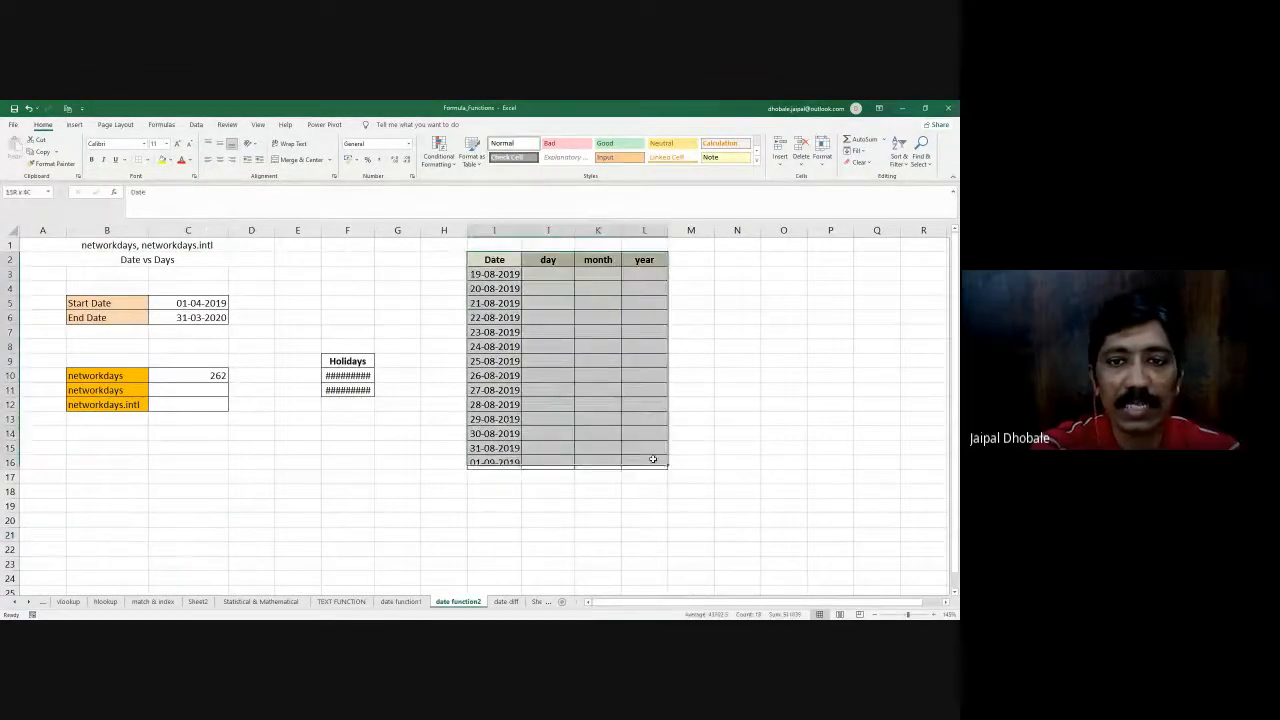
click(543, 272)
drag(601, 272, 634, 462)
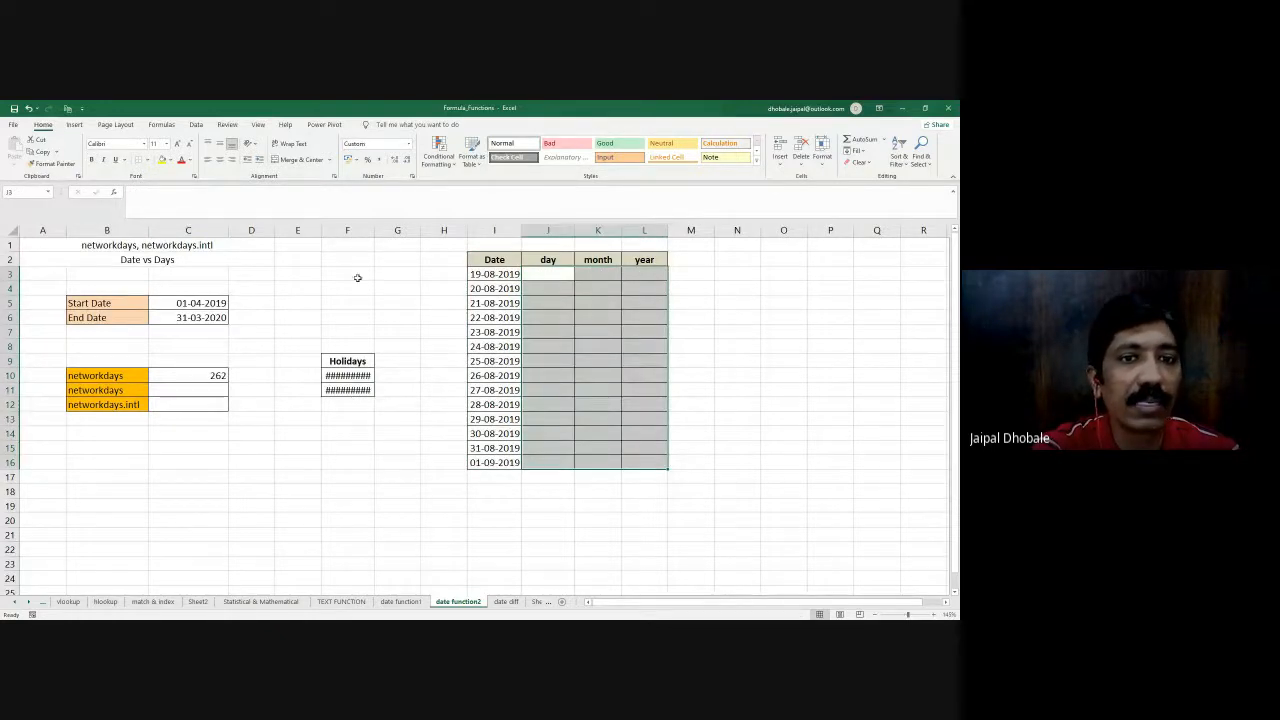
double_click(372, 230)
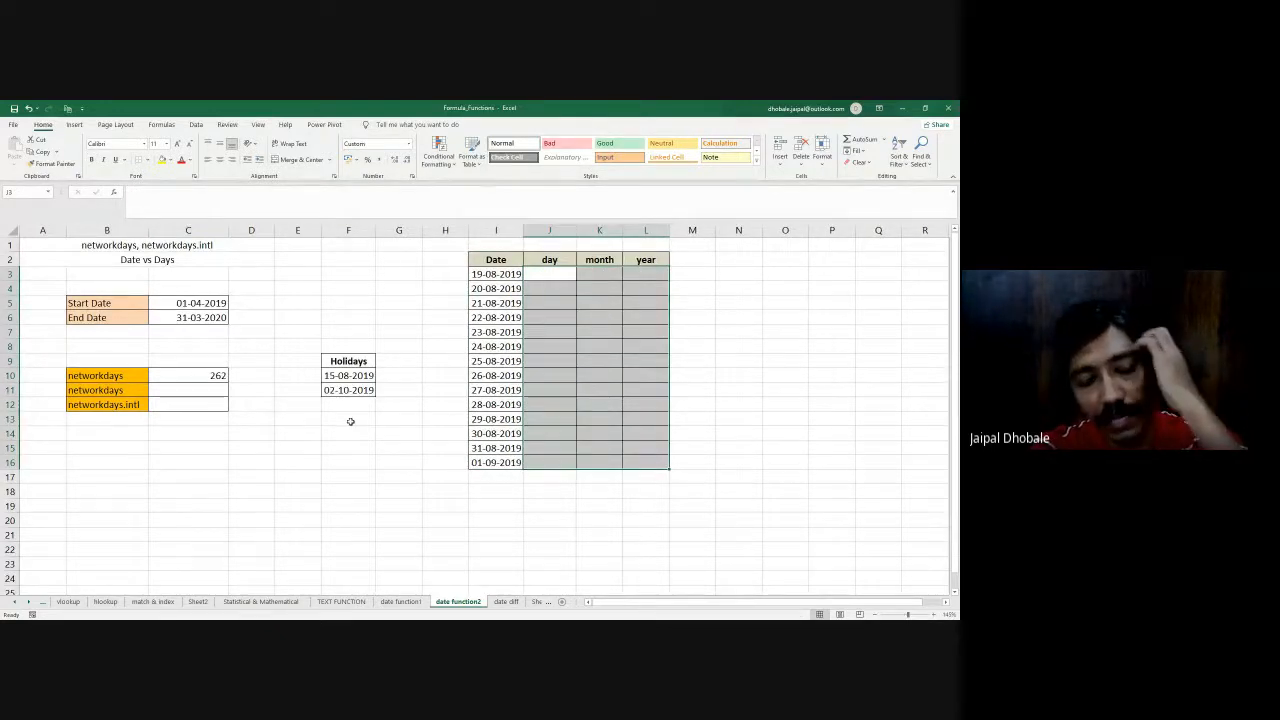
- Review the start date and the networkdays labels in B10:B12, and widen the Holidays column F slightly
click(188, 303)
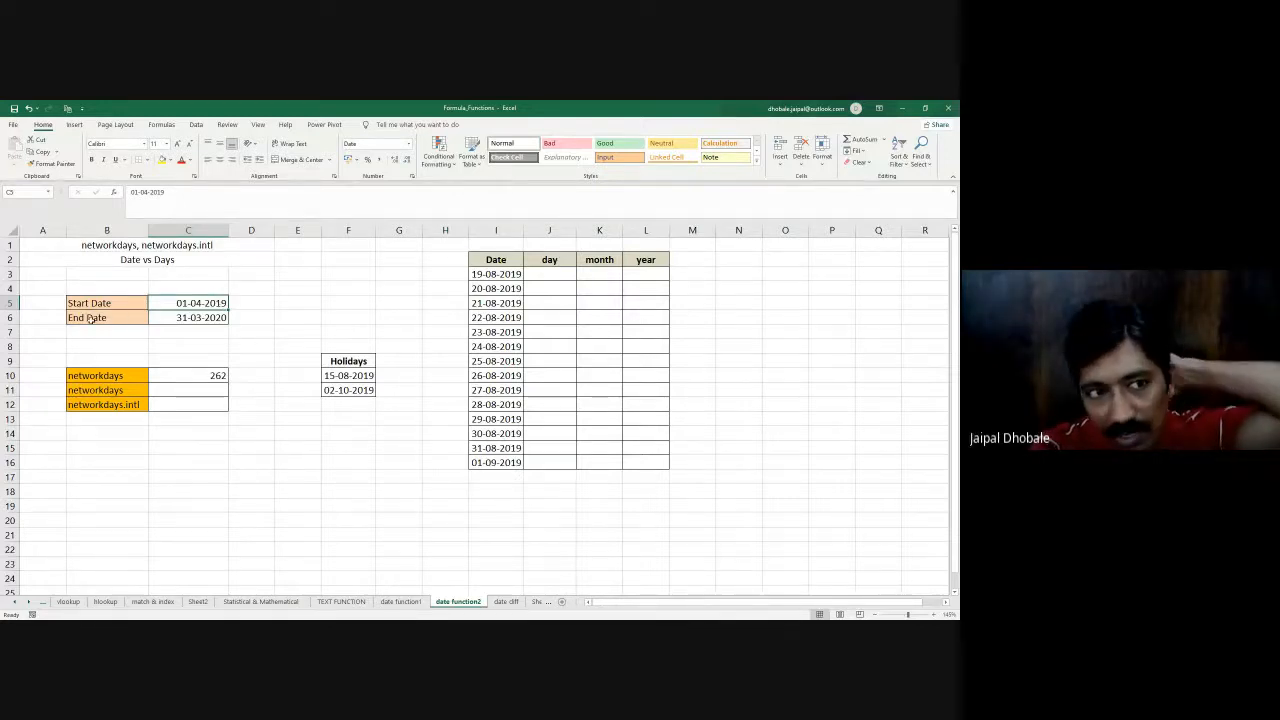
drag(96, 376, 102, 404)
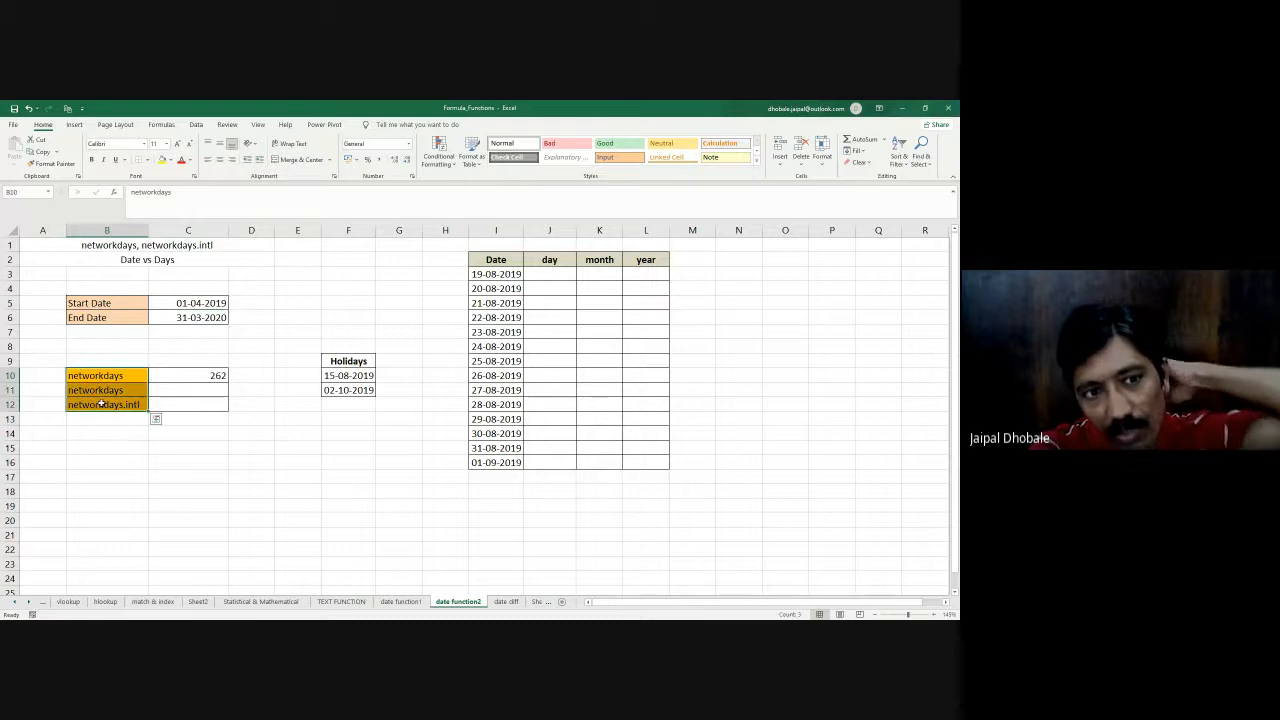
drag(375, 230, 382, 230)
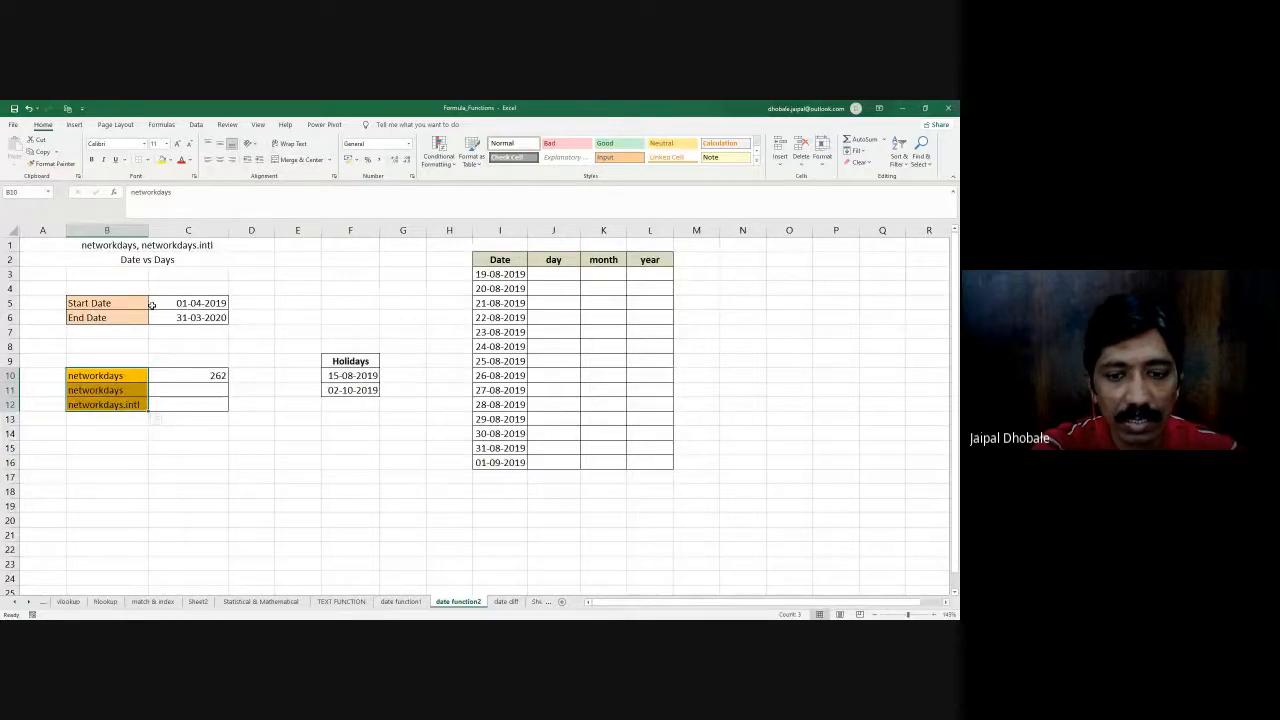
- Review the start and end dates in C5:C6 and the existing NETWORKDAYS formula in C10
click(110, 306)
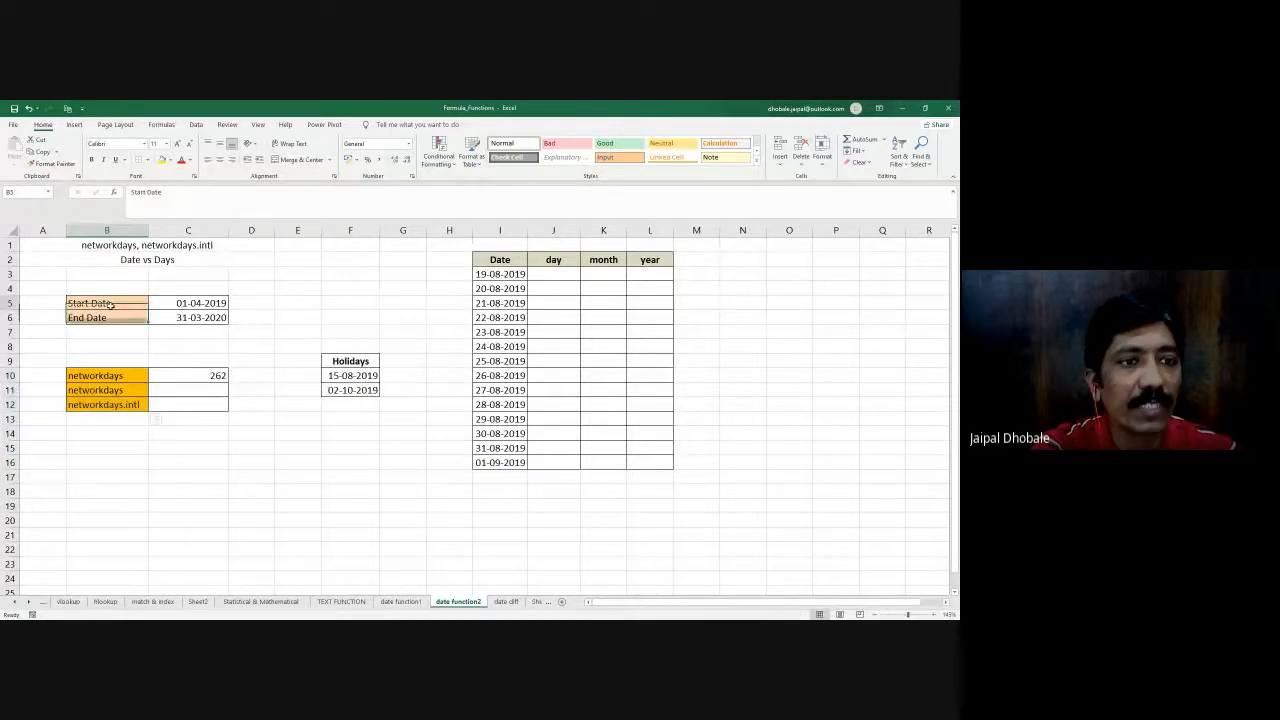
click(175, 304)
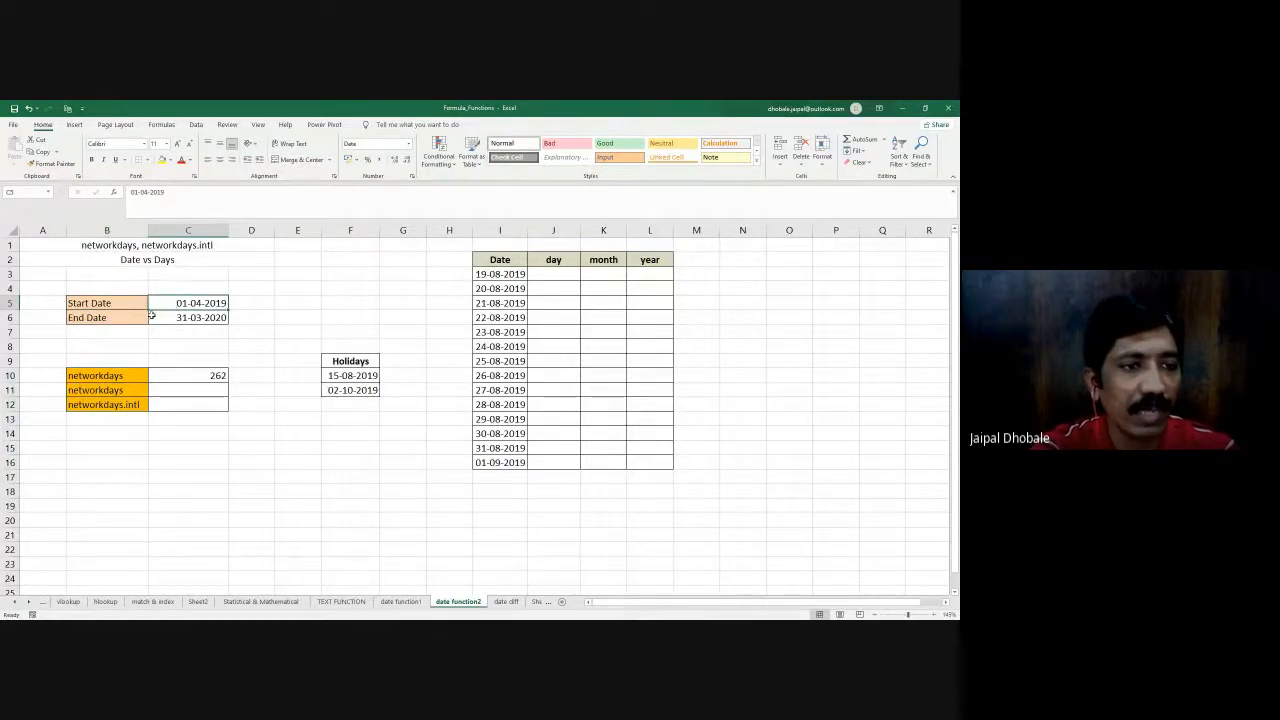
click(197, 318)
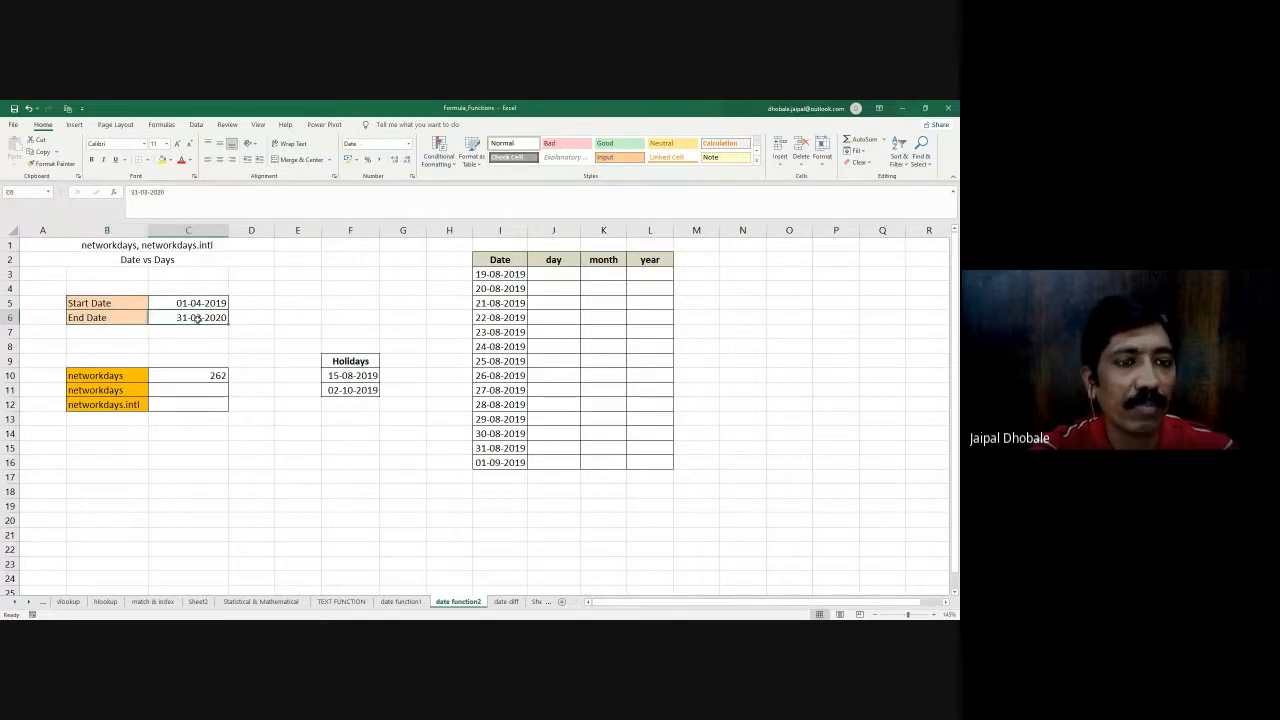
drag(195, 302, 200, 318)
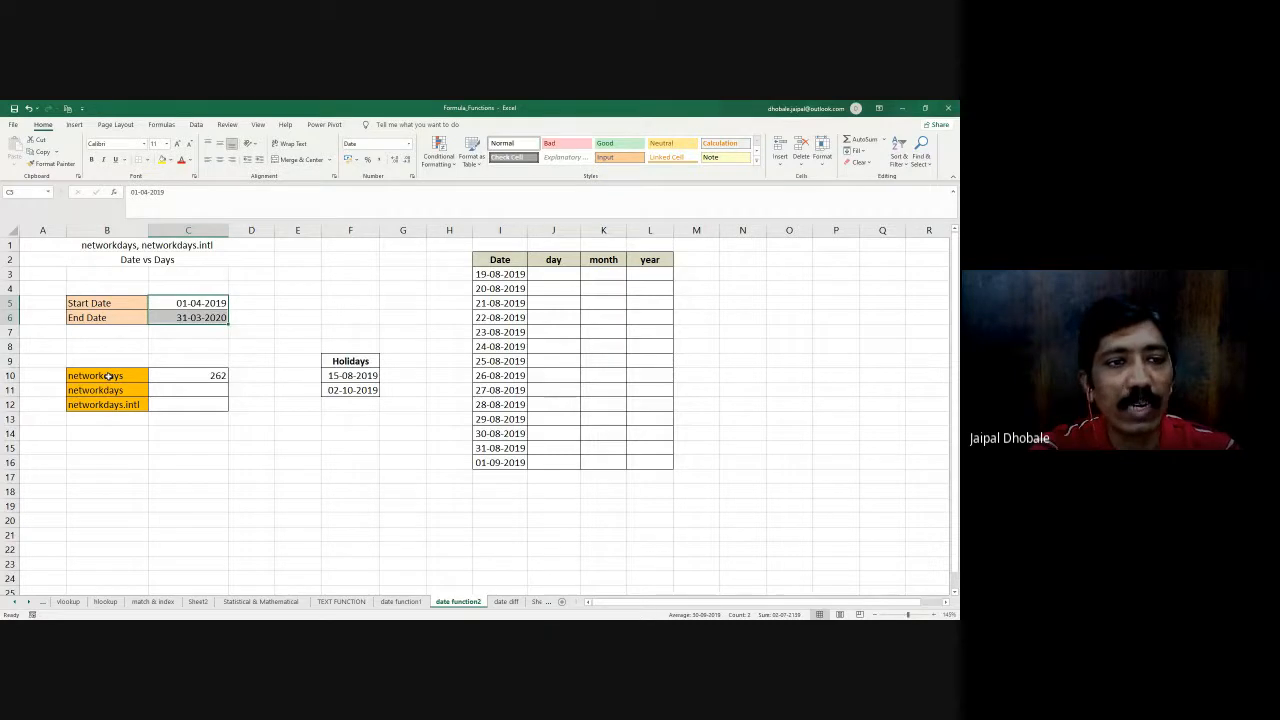
click(167, 303)
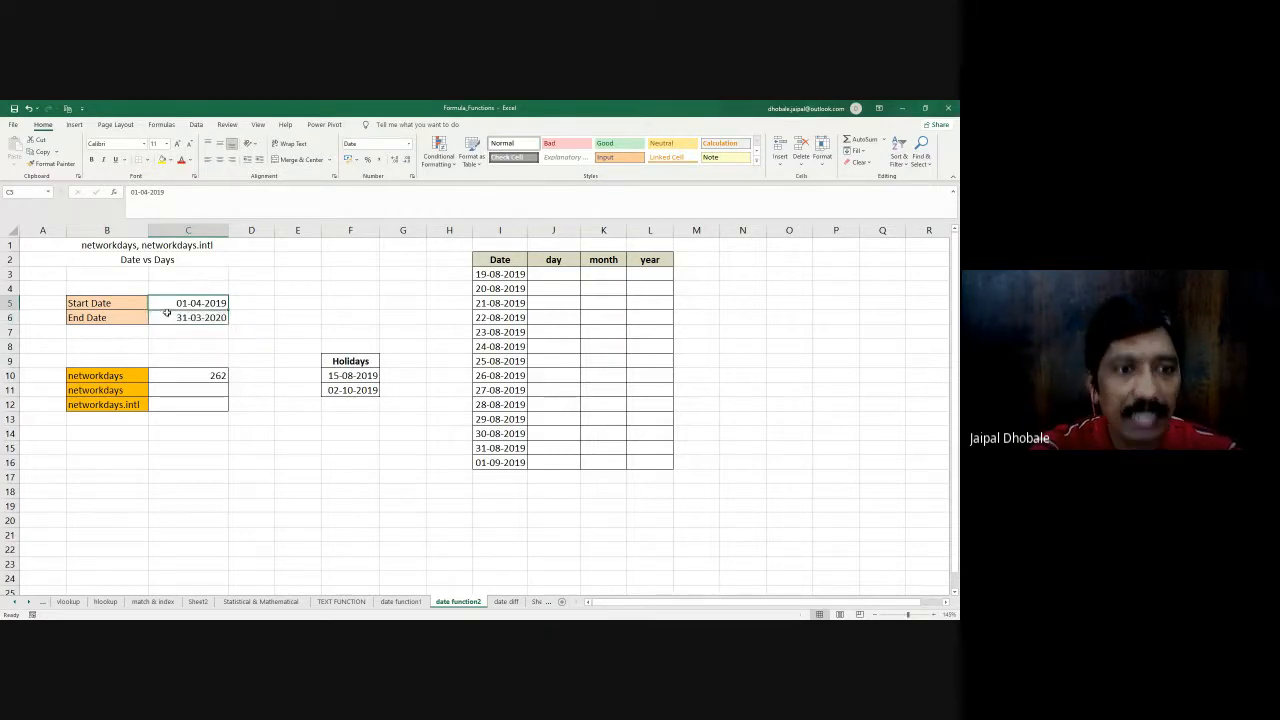
click(167, 315)
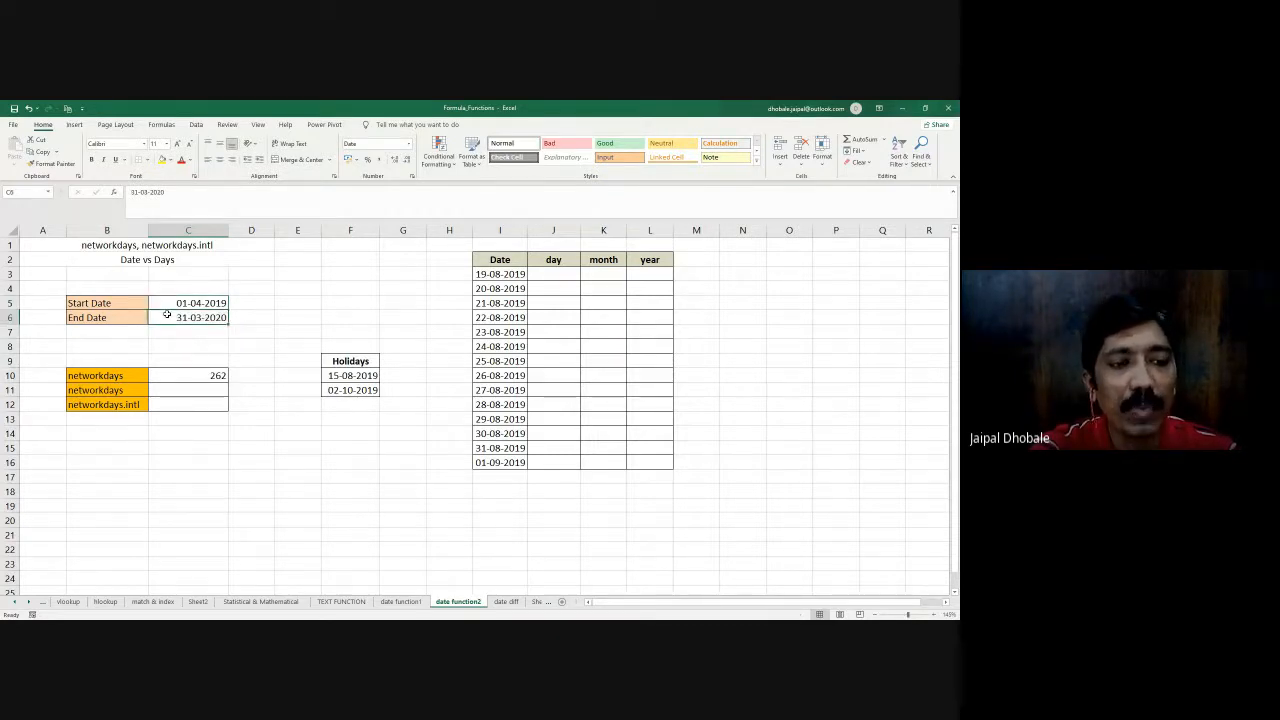
click(182, 375)
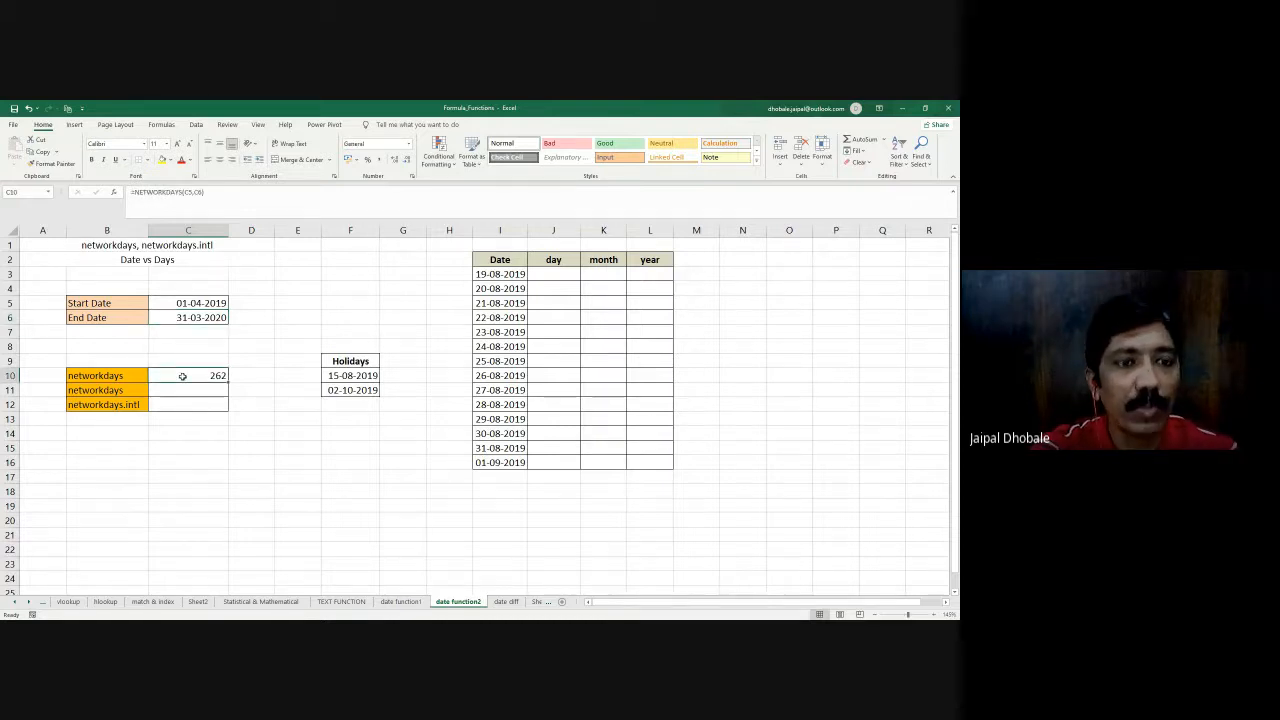
- Widen column D to make room for formulas, and recheck the NETWORKDAYS formula in C10
drag(274, 230, 304, 230)
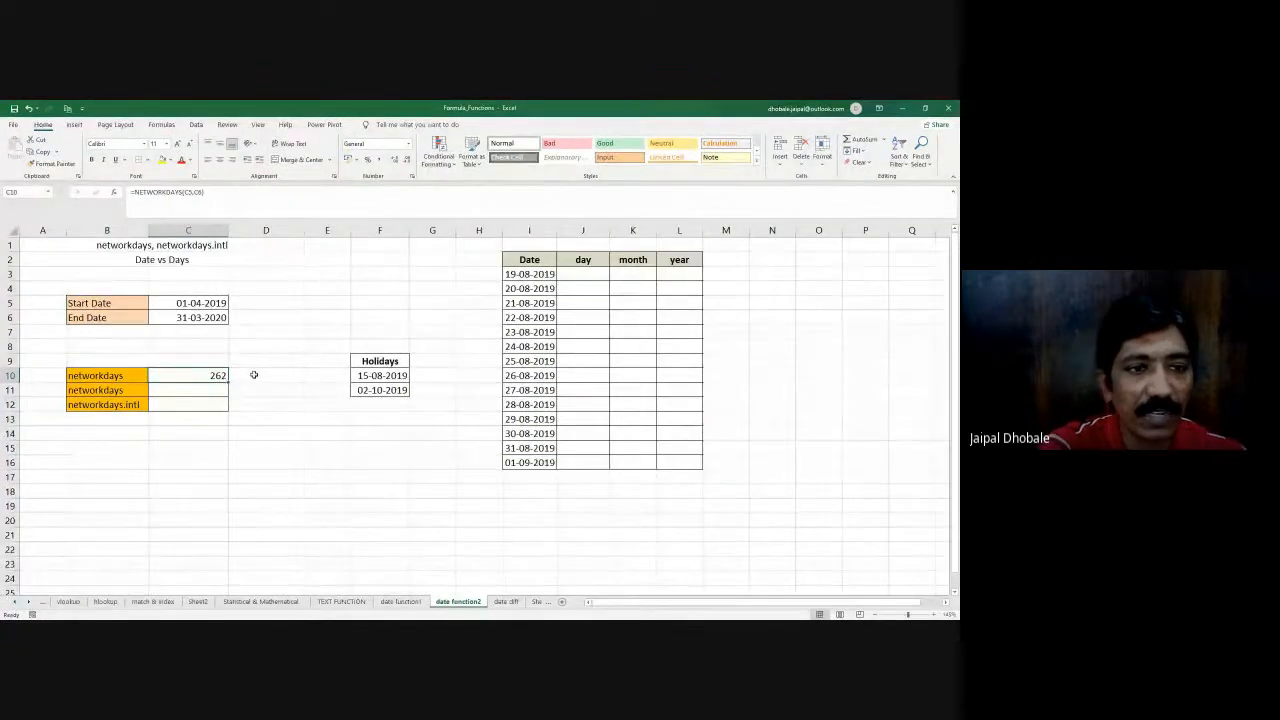
click(254, 374)
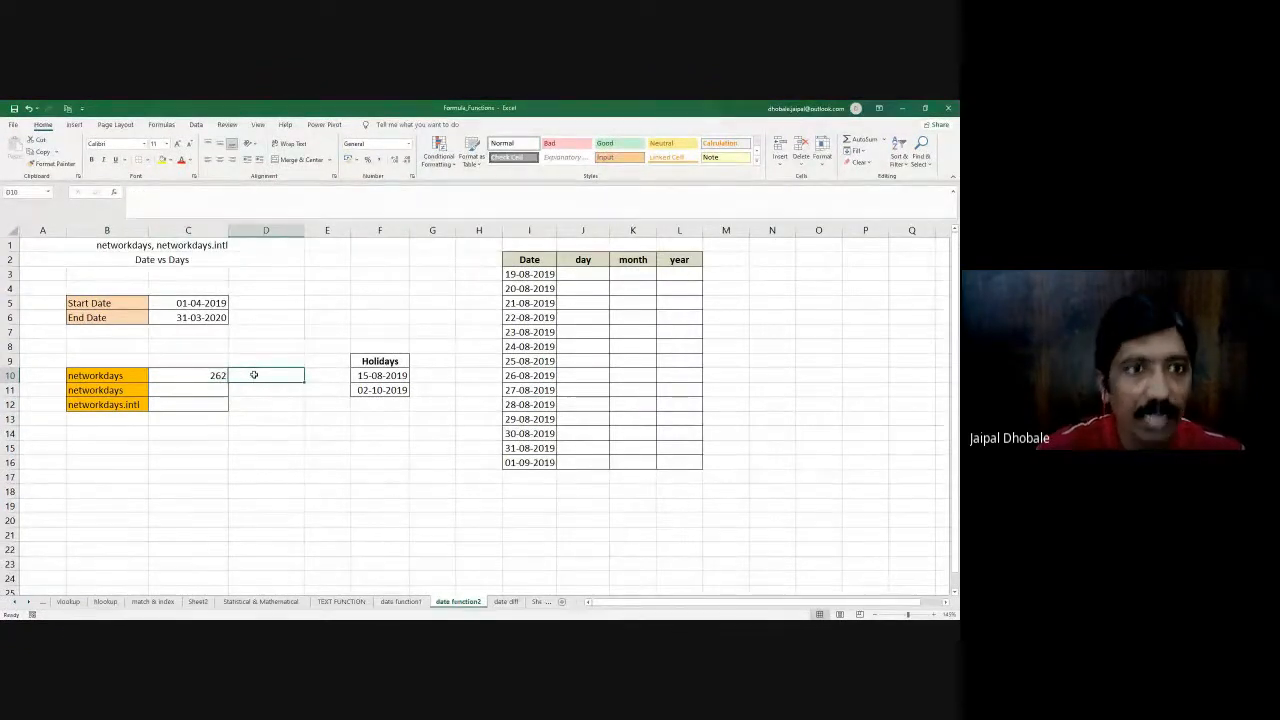
key(Left)
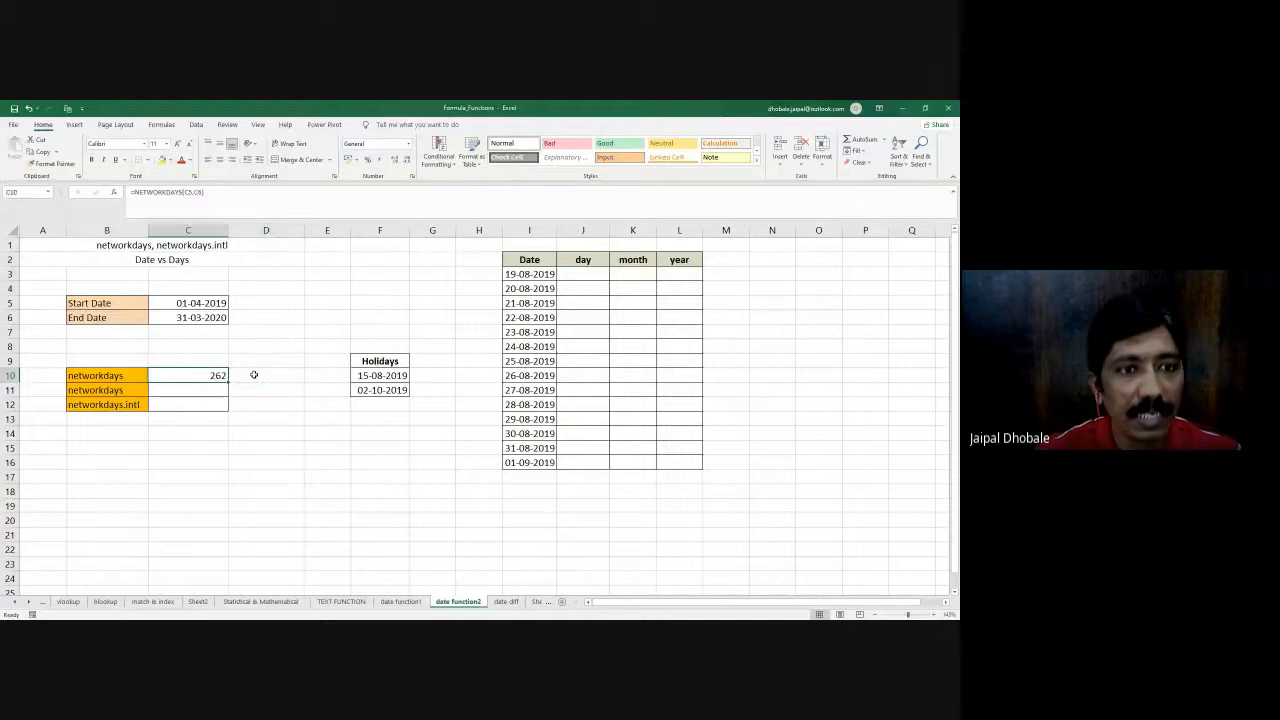
- Enter =NETWORKDAYS(C5,C6) in D10 to count the working days between the start and end dates
click(254, 374)
text(=netwo)
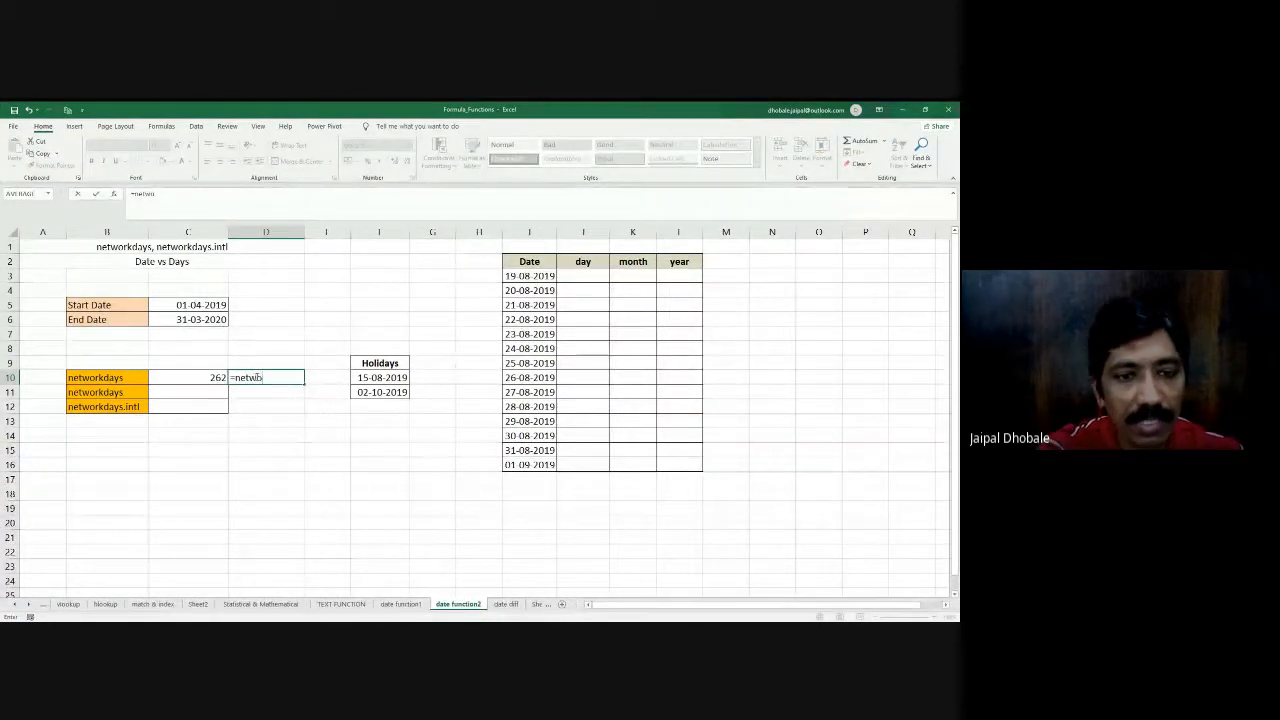
key(Tab)
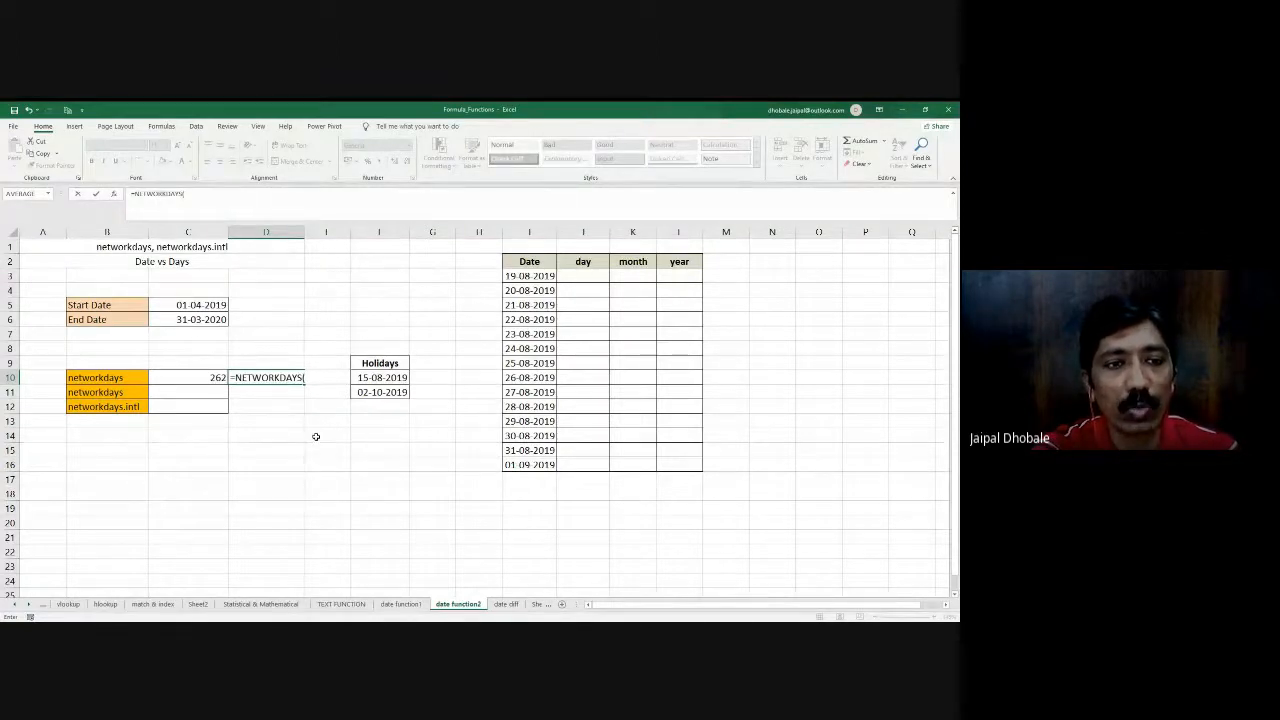
click(189, 306)
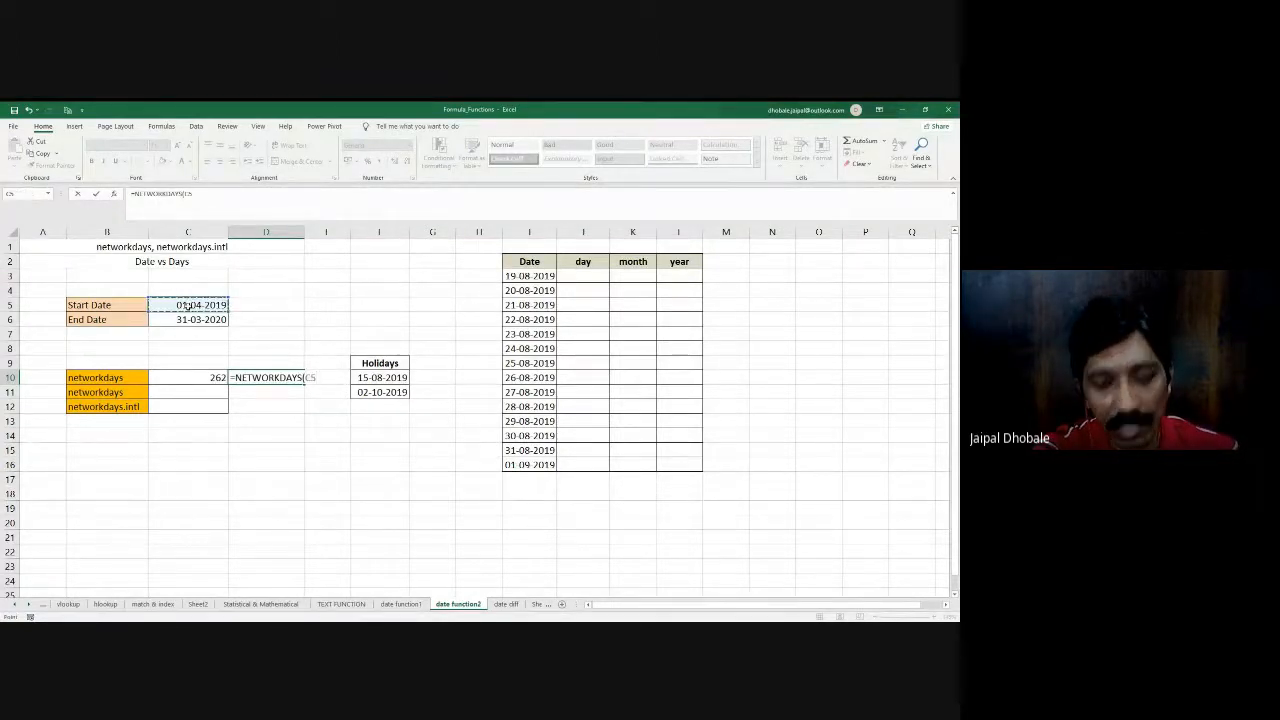
text(,)
click(202, 319)
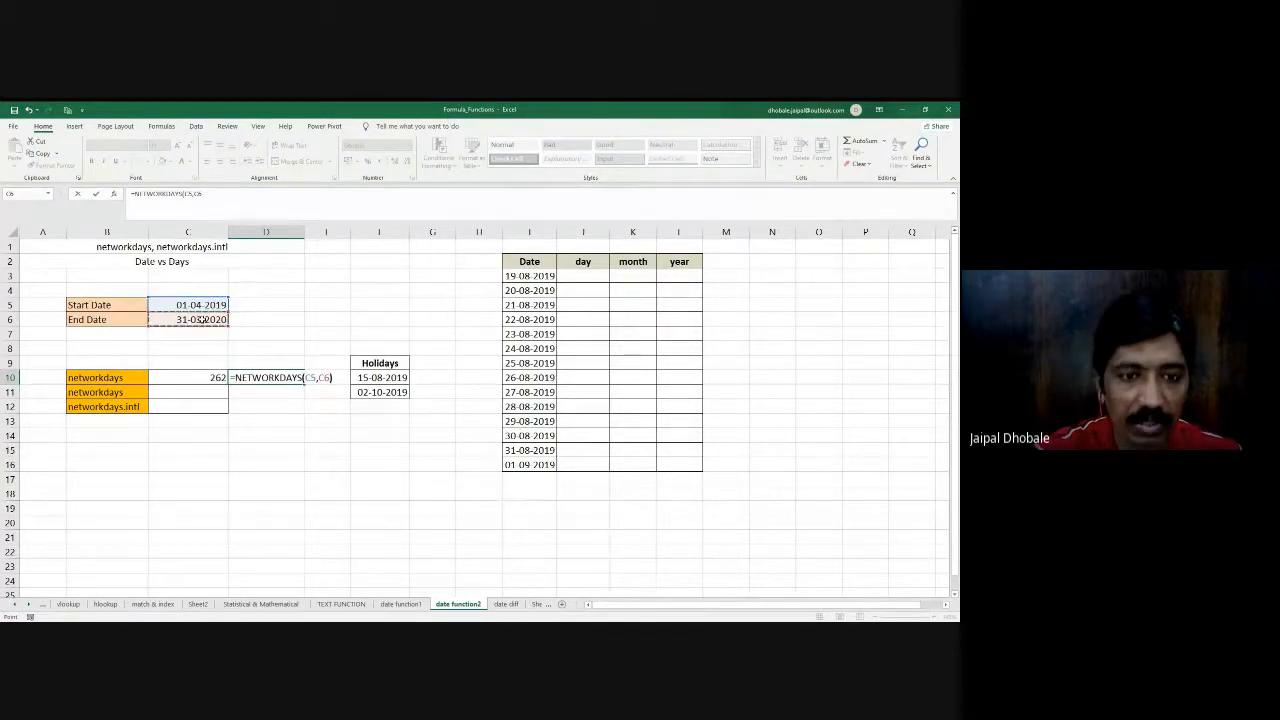
text())
key(Return)
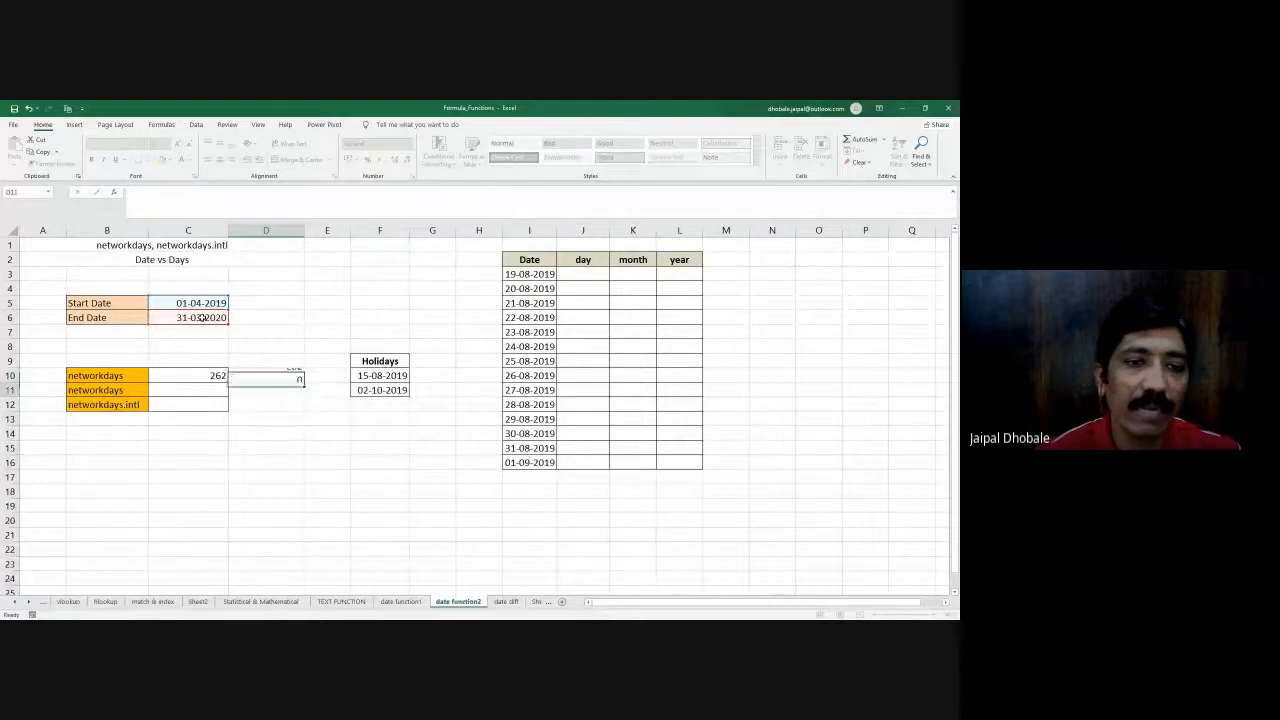
- Widen column D slightly more, and review the dates and the formula in D10
drag(305, 230, 315, 230)
click(174, 305)
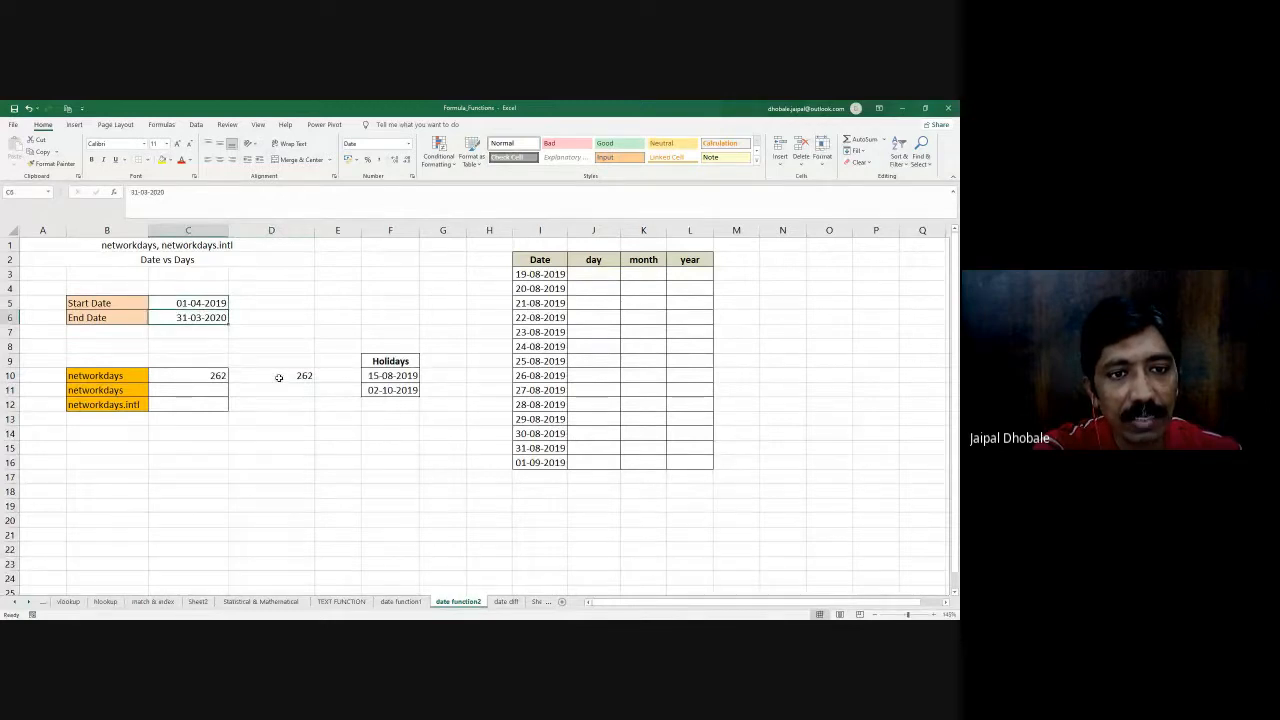
click(279, 377)
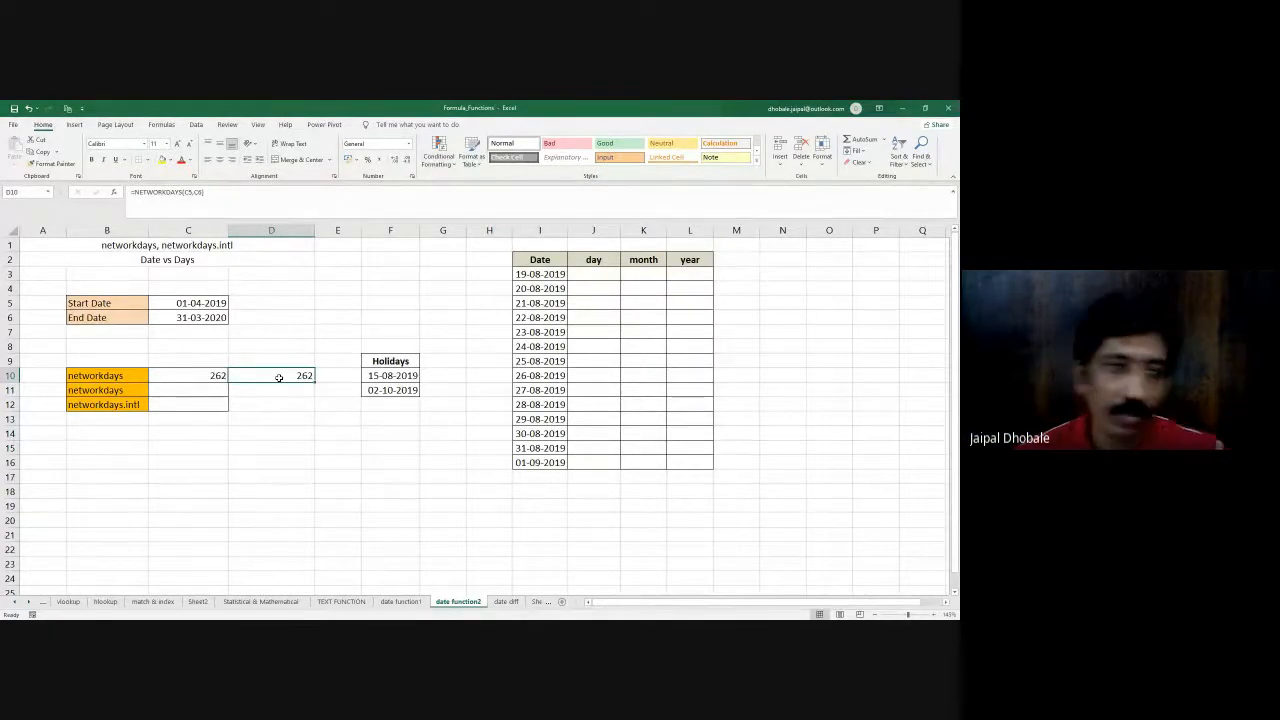
- Enter =NETWORKDAYS(C5,C6,F10:F11) in D11 to count working days excluding the listed holidays
key(Return)
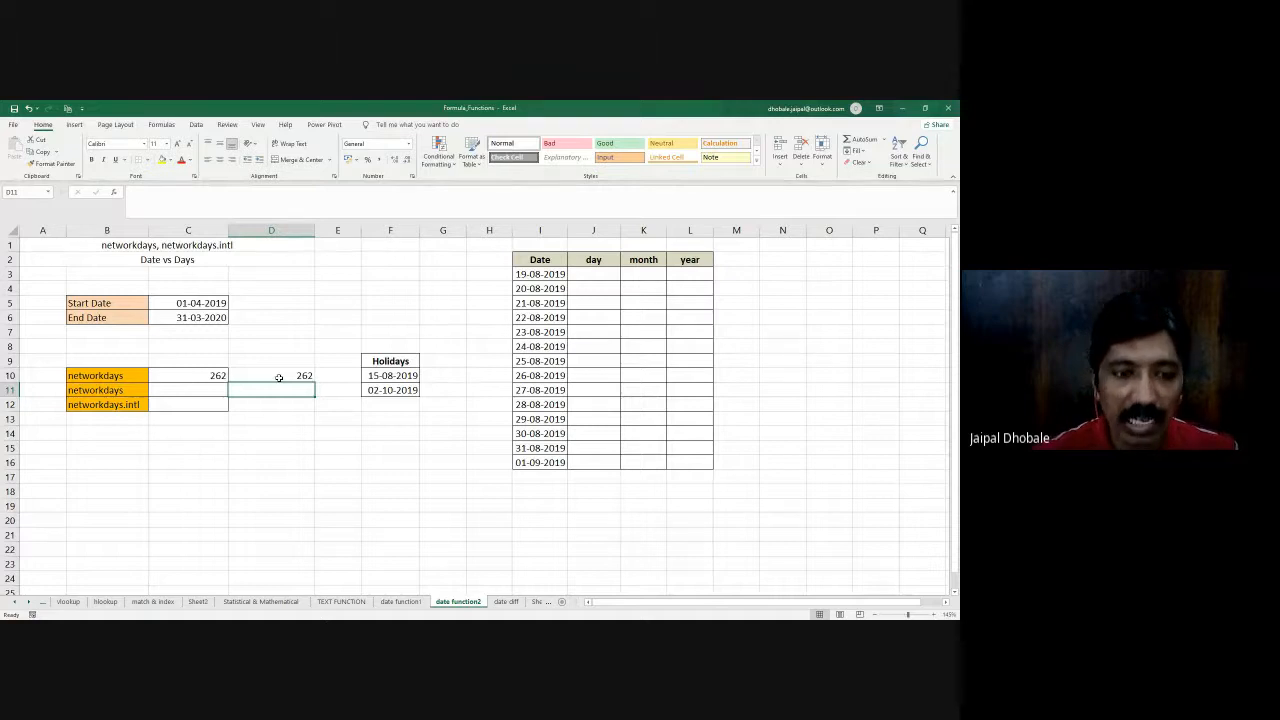
text(=)
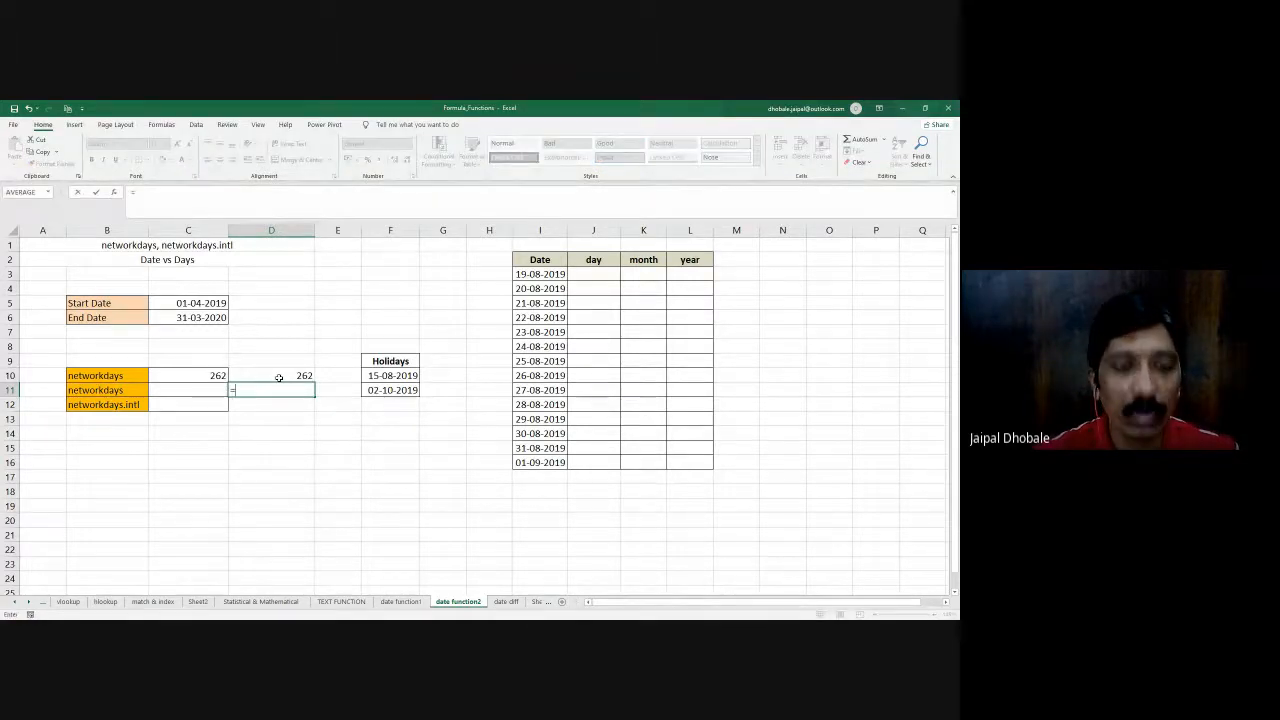
text(ne)
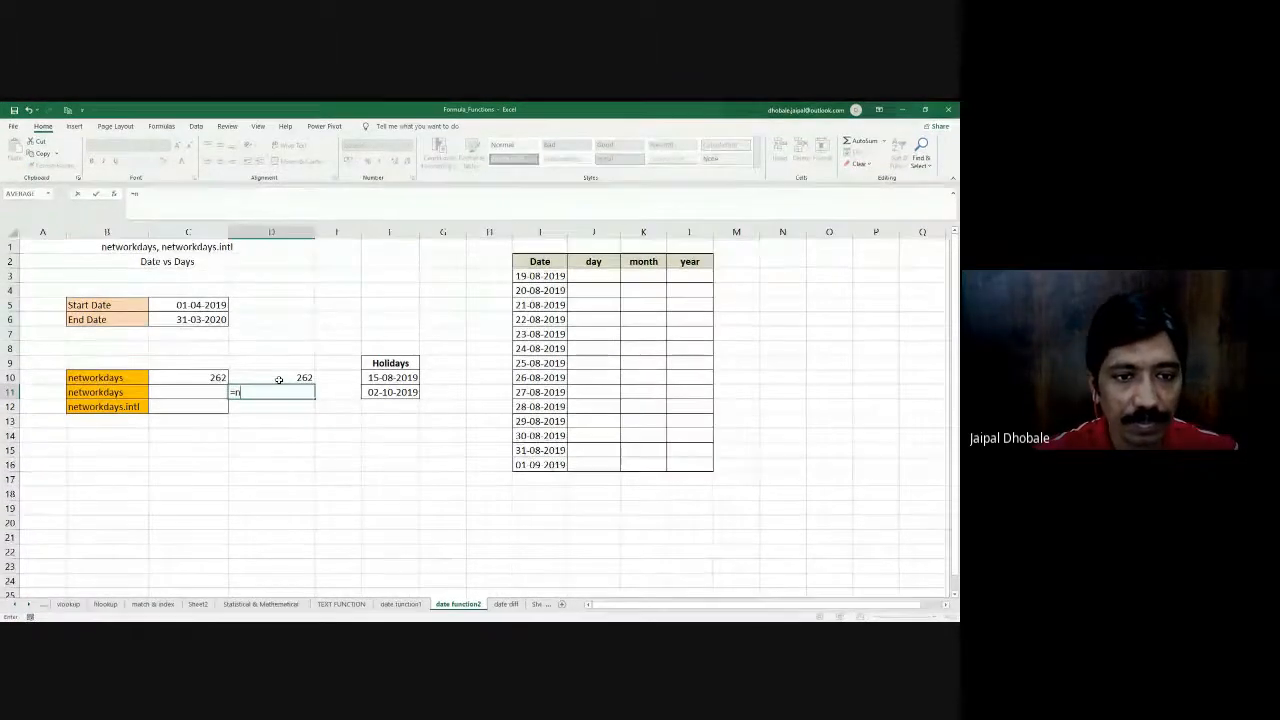
text(w)
key(BackSpace)
text(tw)
key(Tab)
click(205, 304)
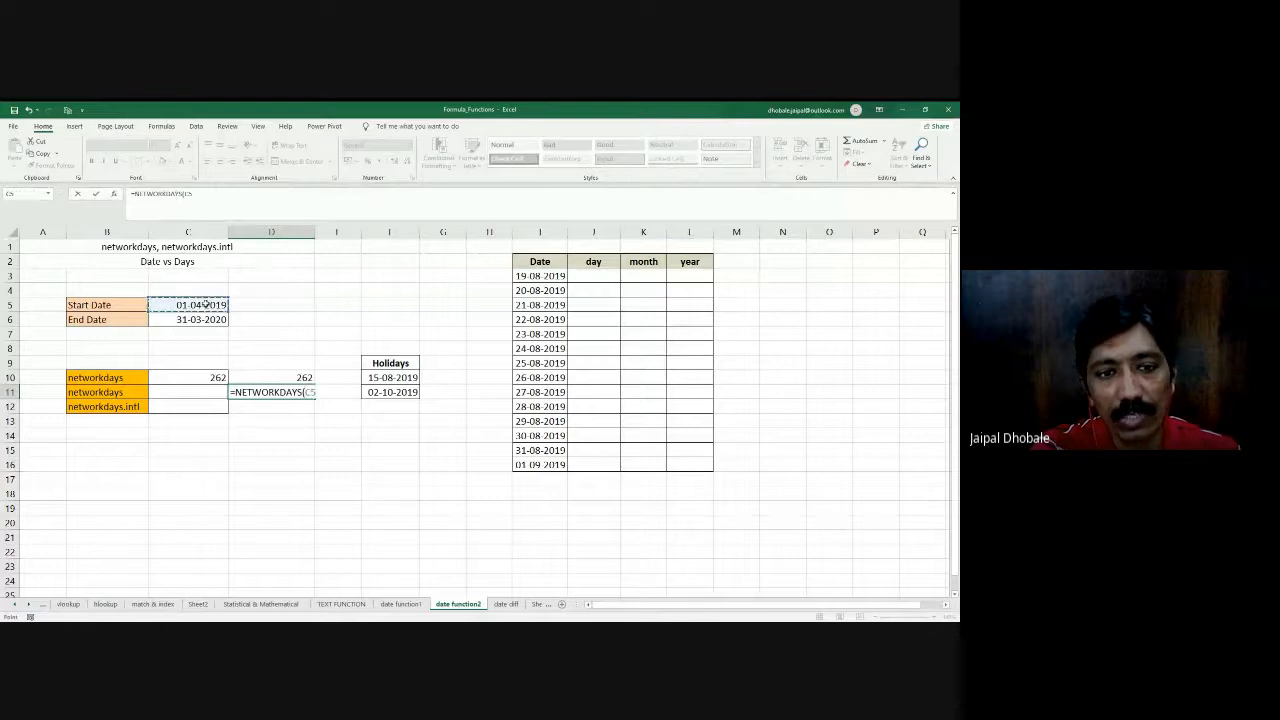
text(,)
click(208, 318)
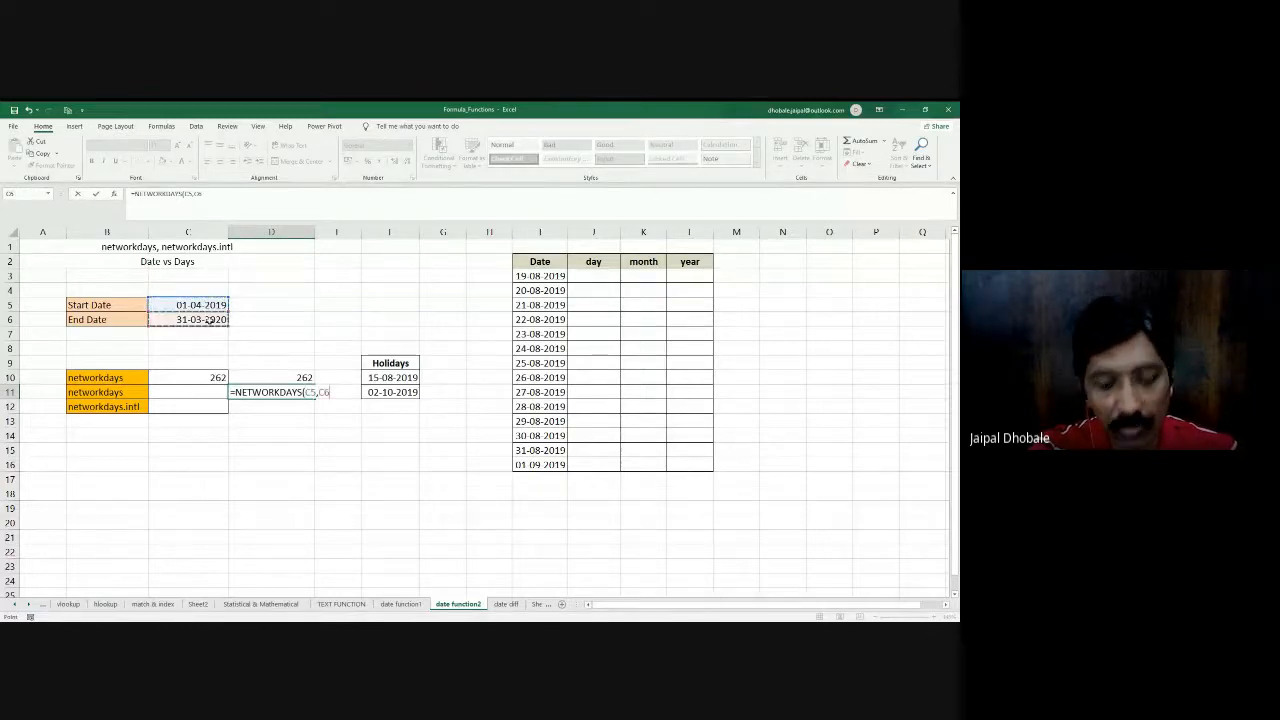
text(,)
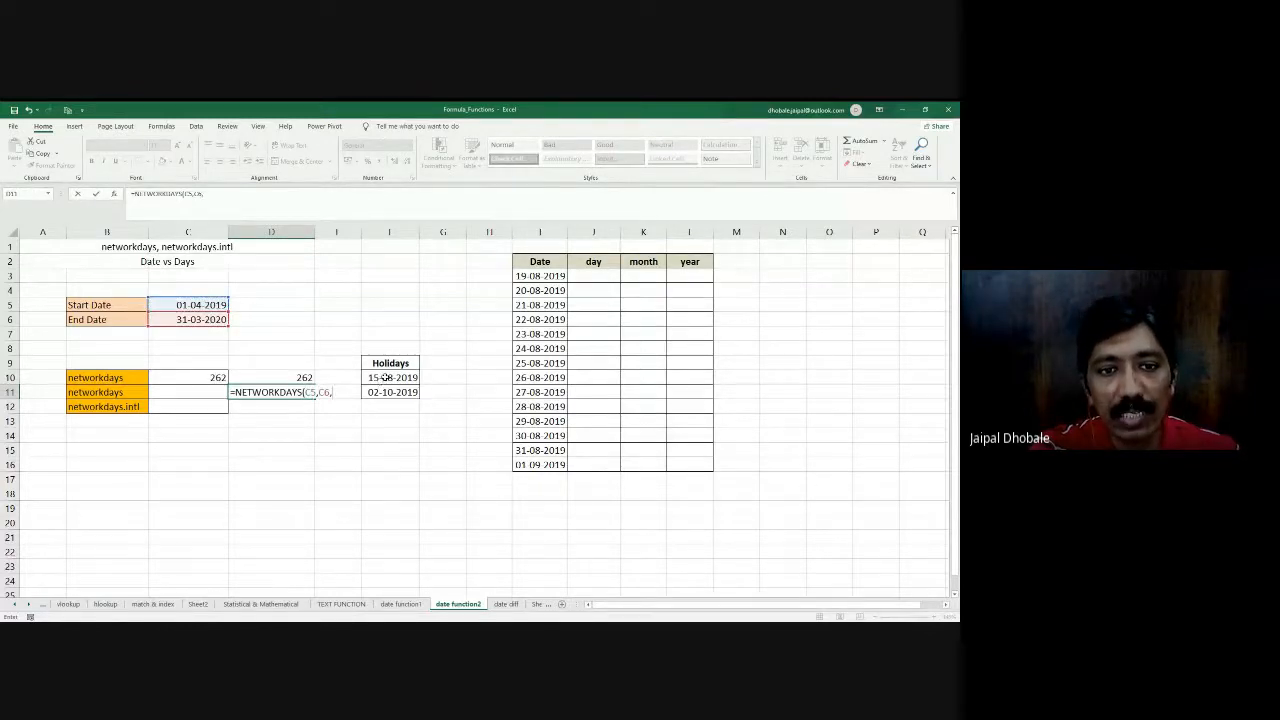
drag(385, 379, 388, 395)
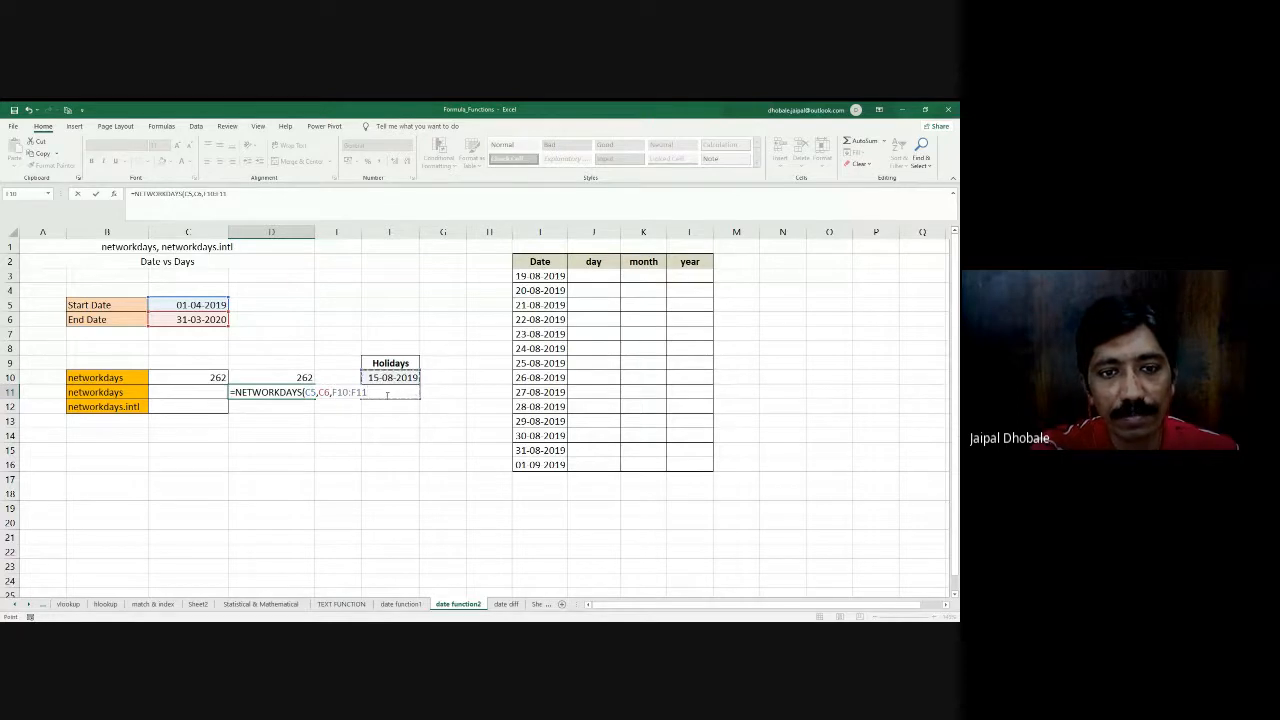
text())
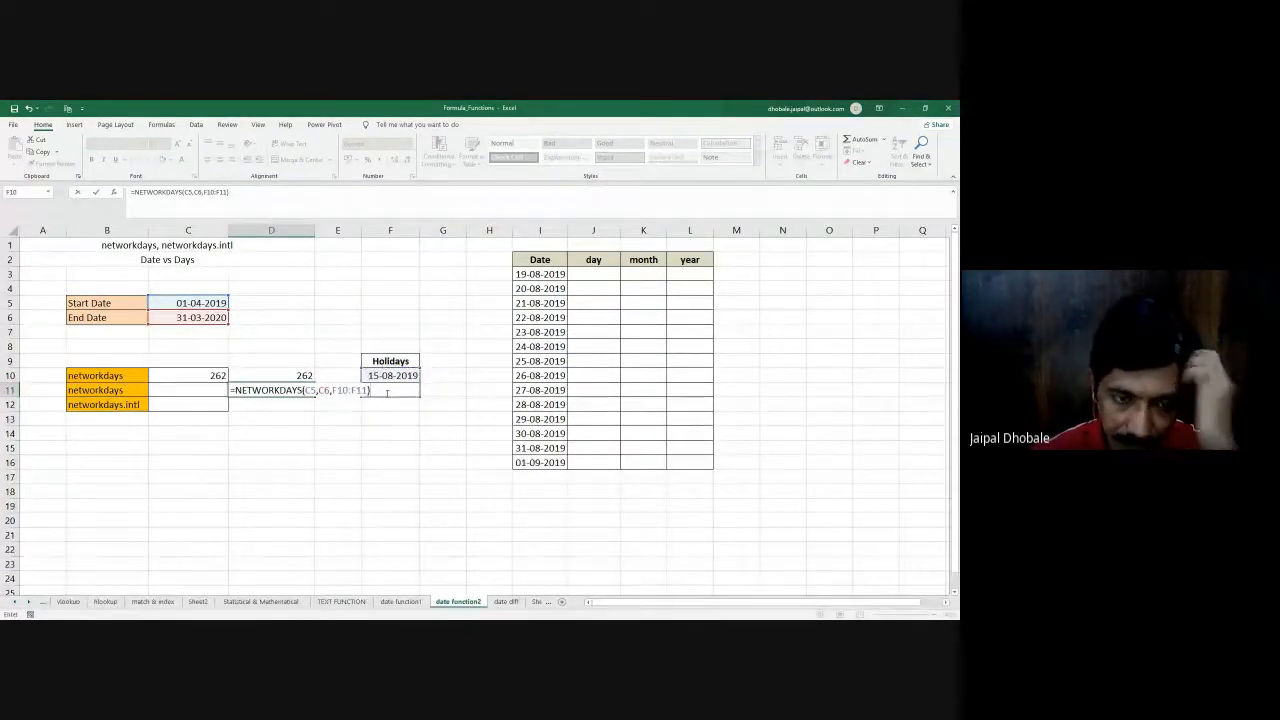
key(Return)
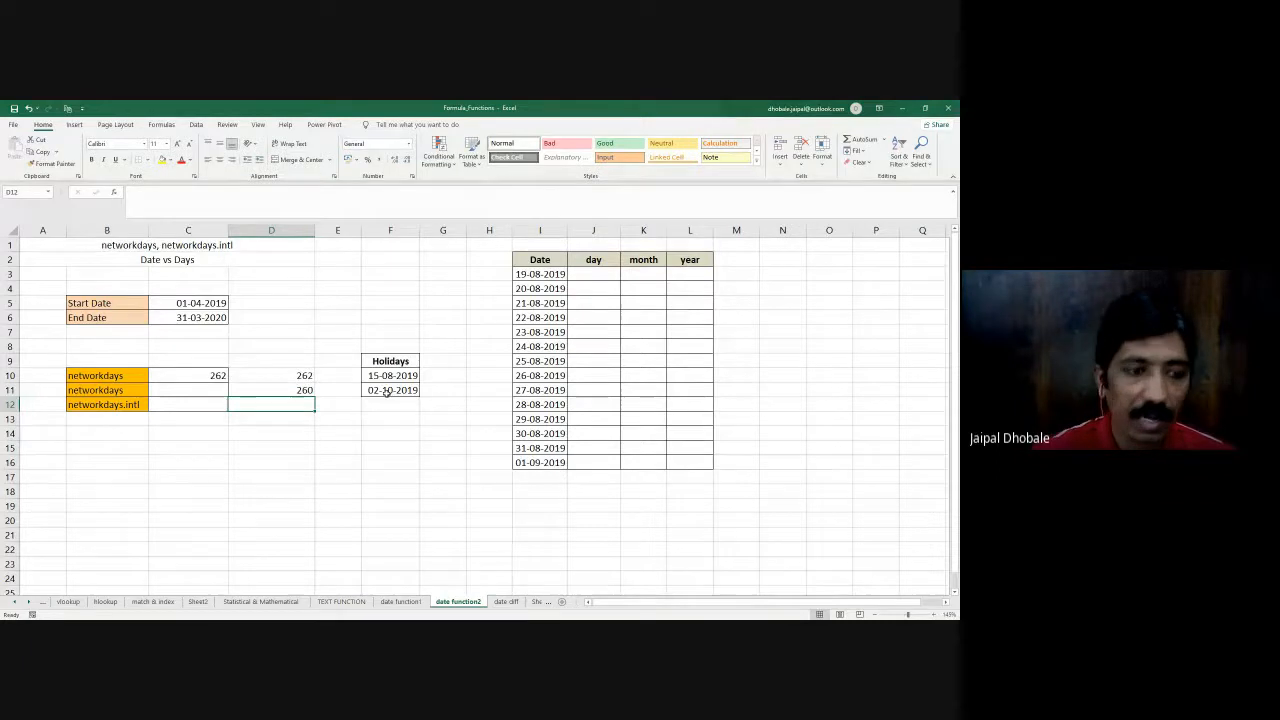
- Enter =NETWORKDAYS.INTL(C5,C6,1) in D12 to count working days with a Saturday-Sunday weekend
text(=)
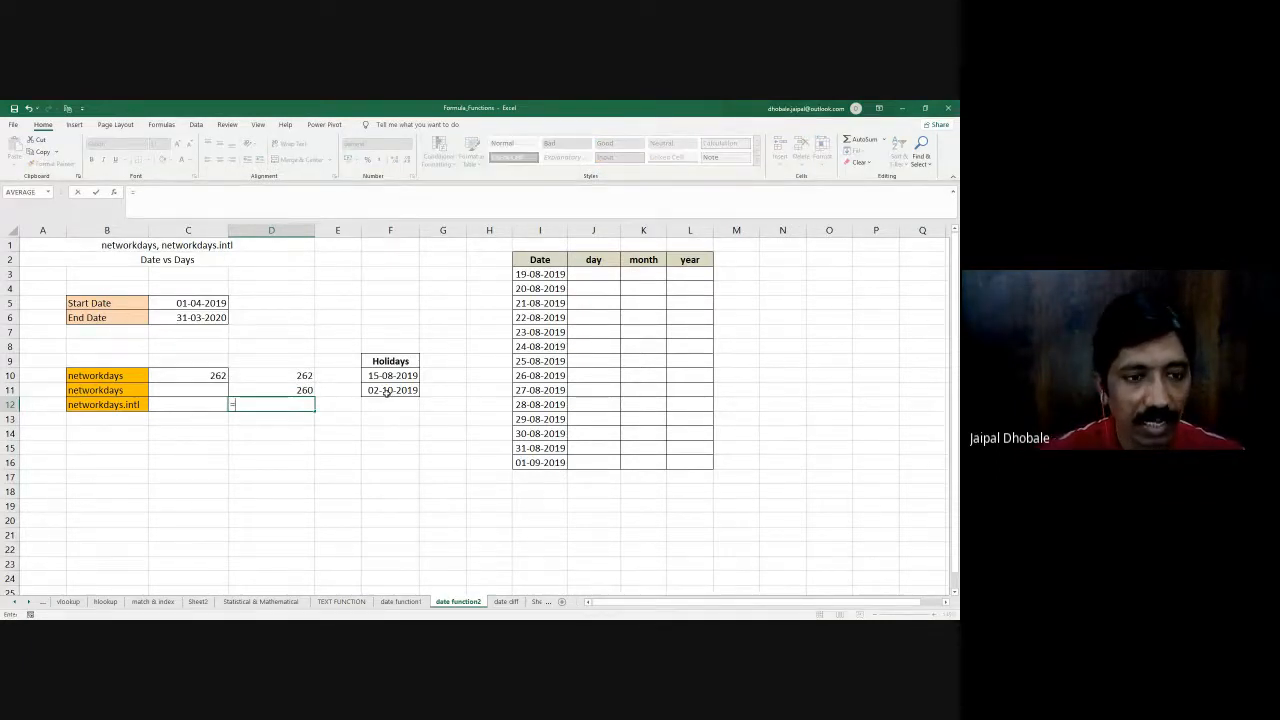
text(netw)
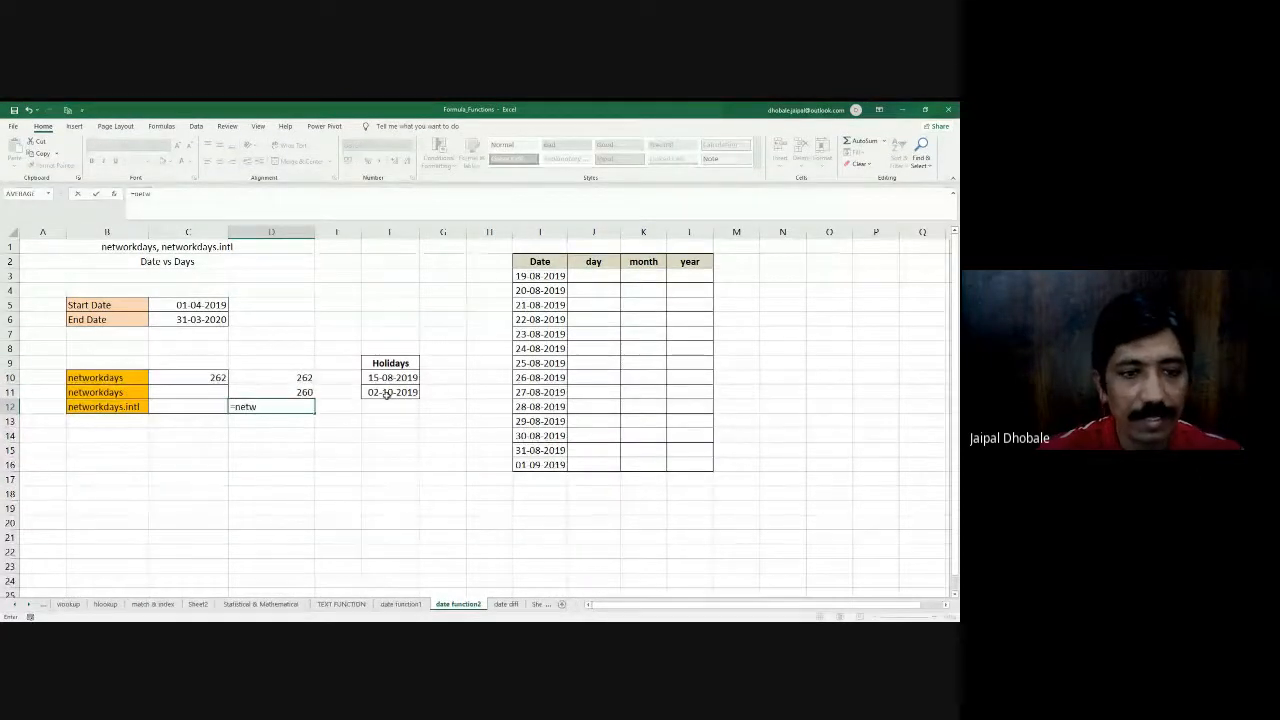
double_click(286, 429)
click(184, 304)
text(,)
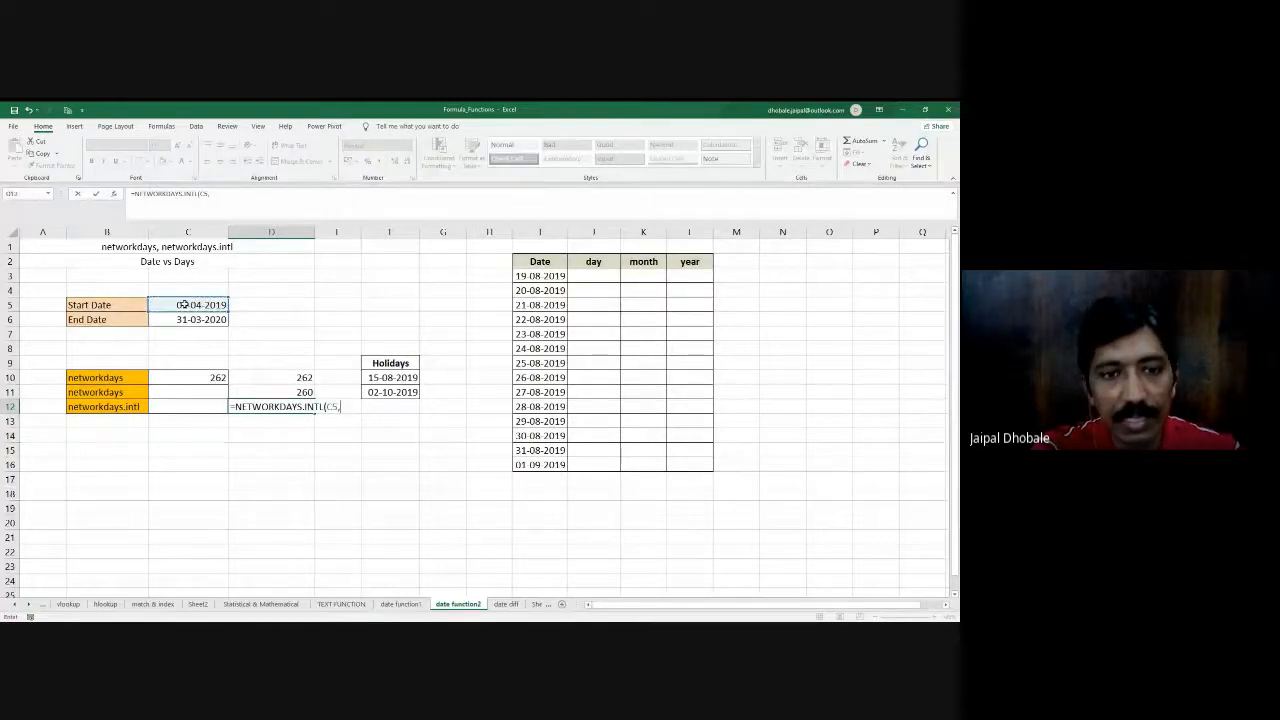
click(190, 318)
text(,)
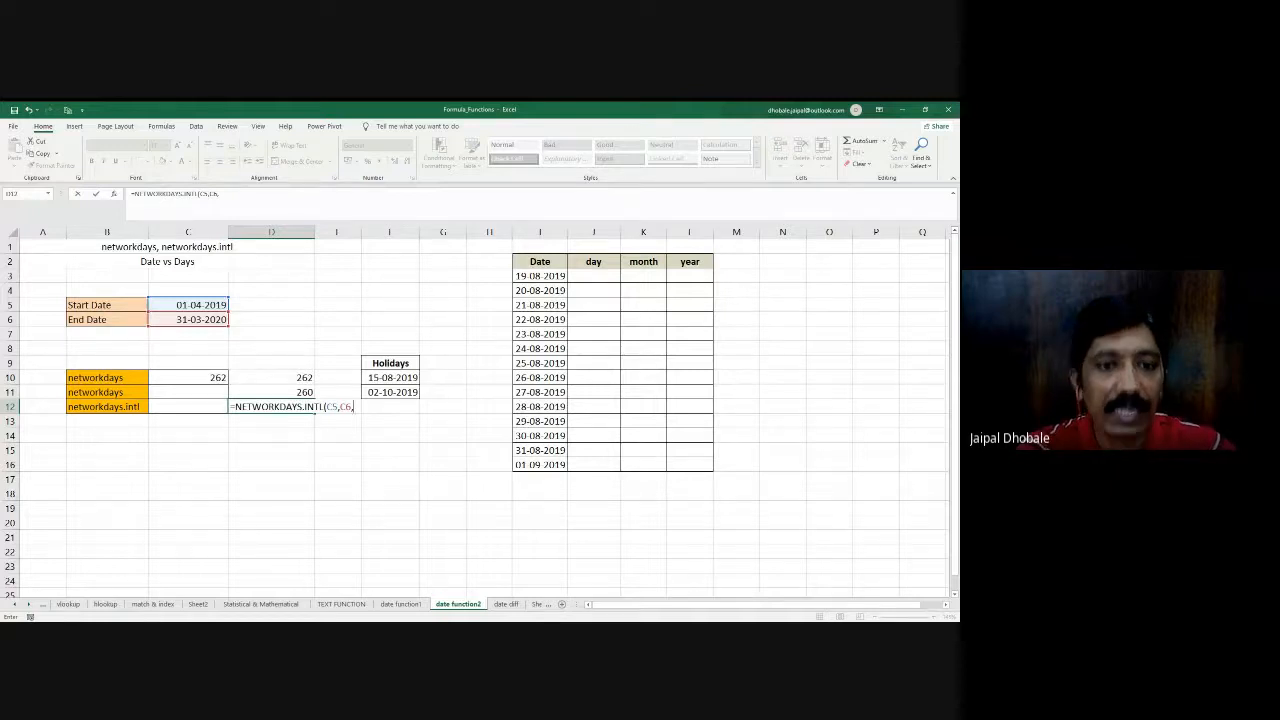
text(1)
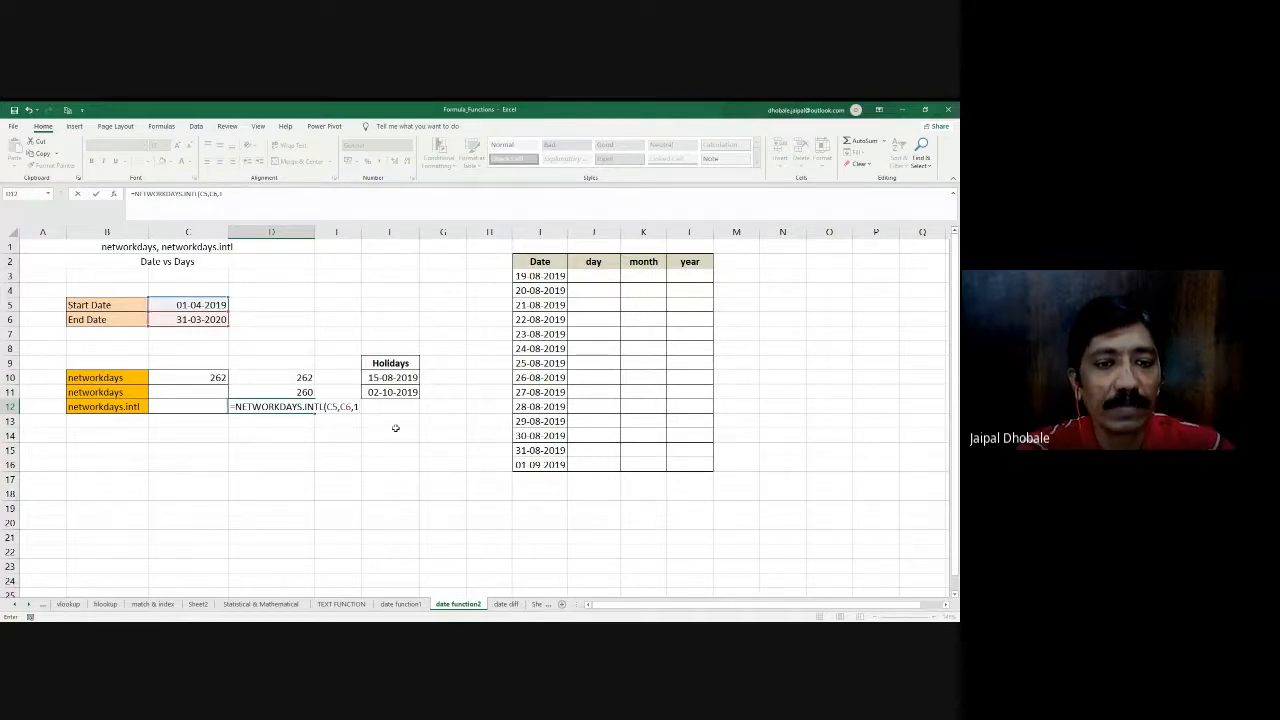
text())
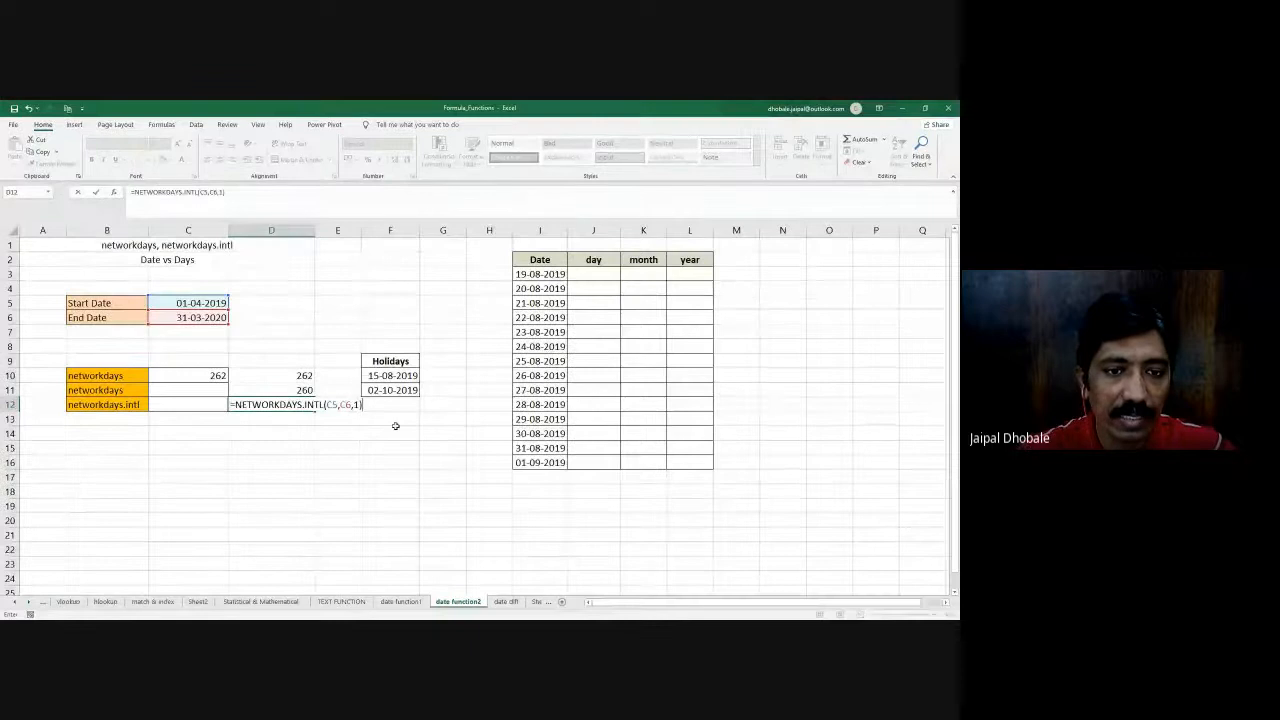
key(Return)
- Change the weekend argument of the NETWORKDAYS.INTL formula in D12 to 11 so only Sundays are excluded
key(Up)
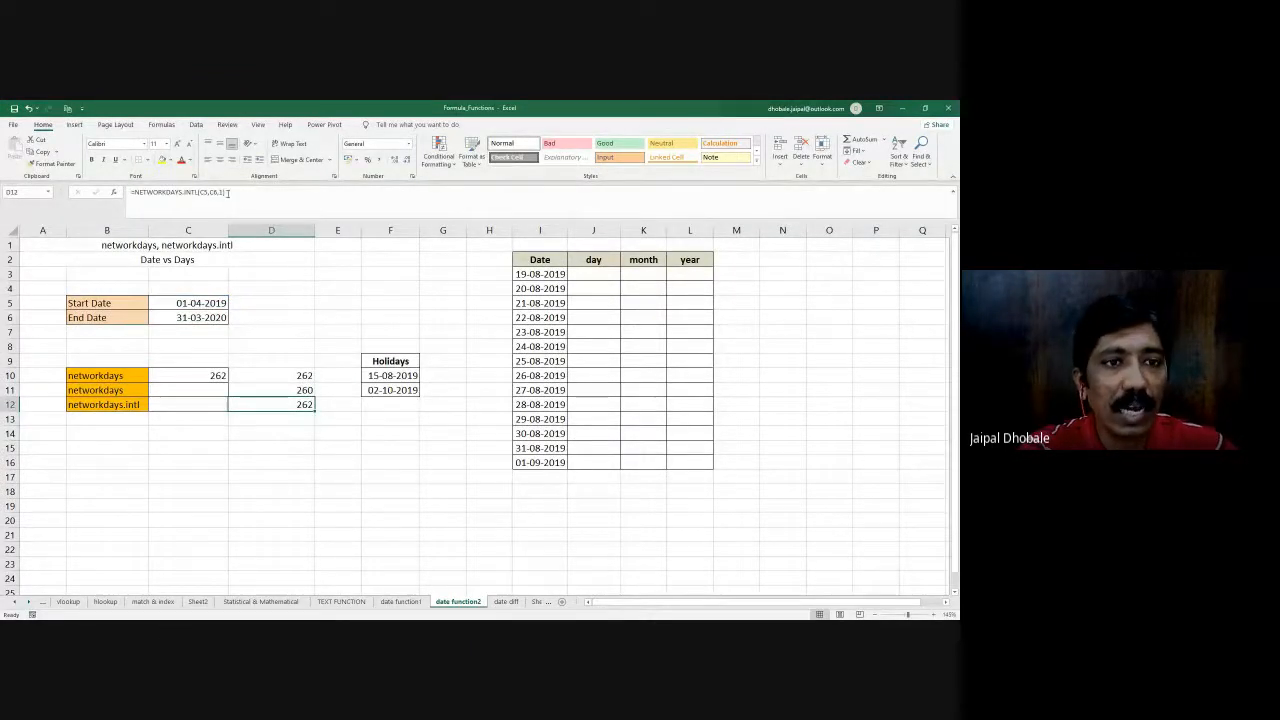
click(223, 192)
text(1)
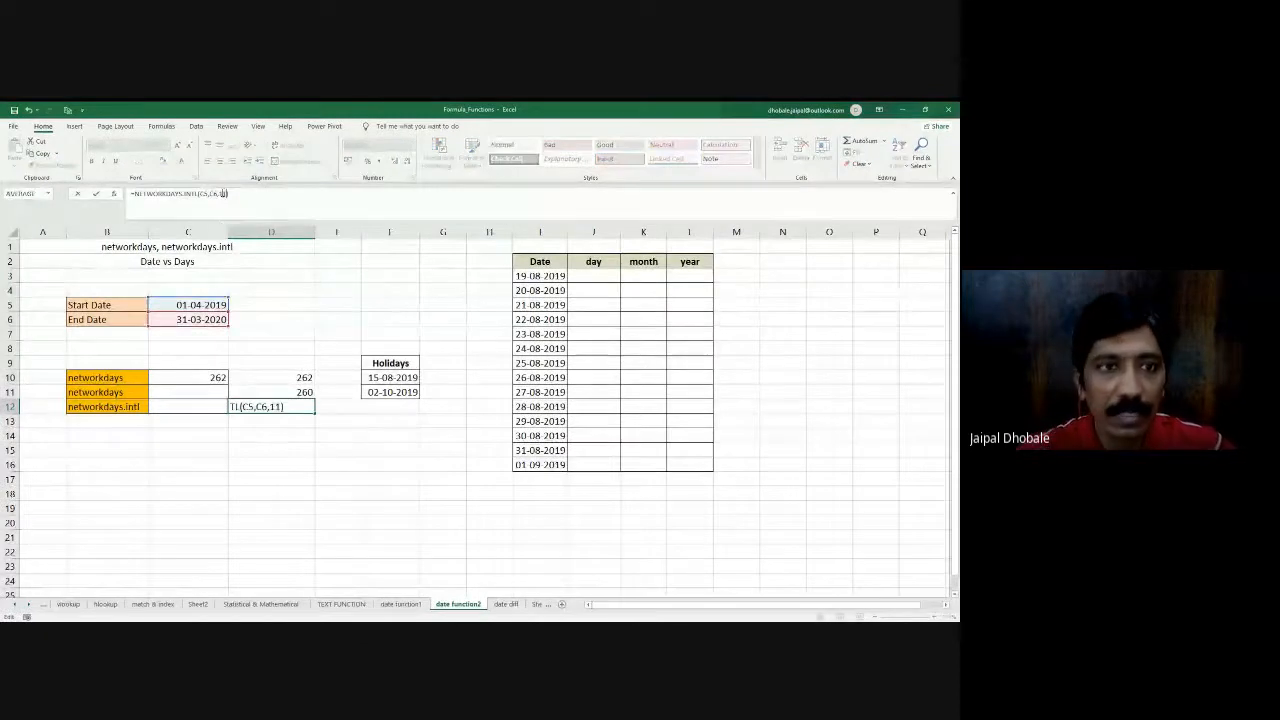
key(Return)
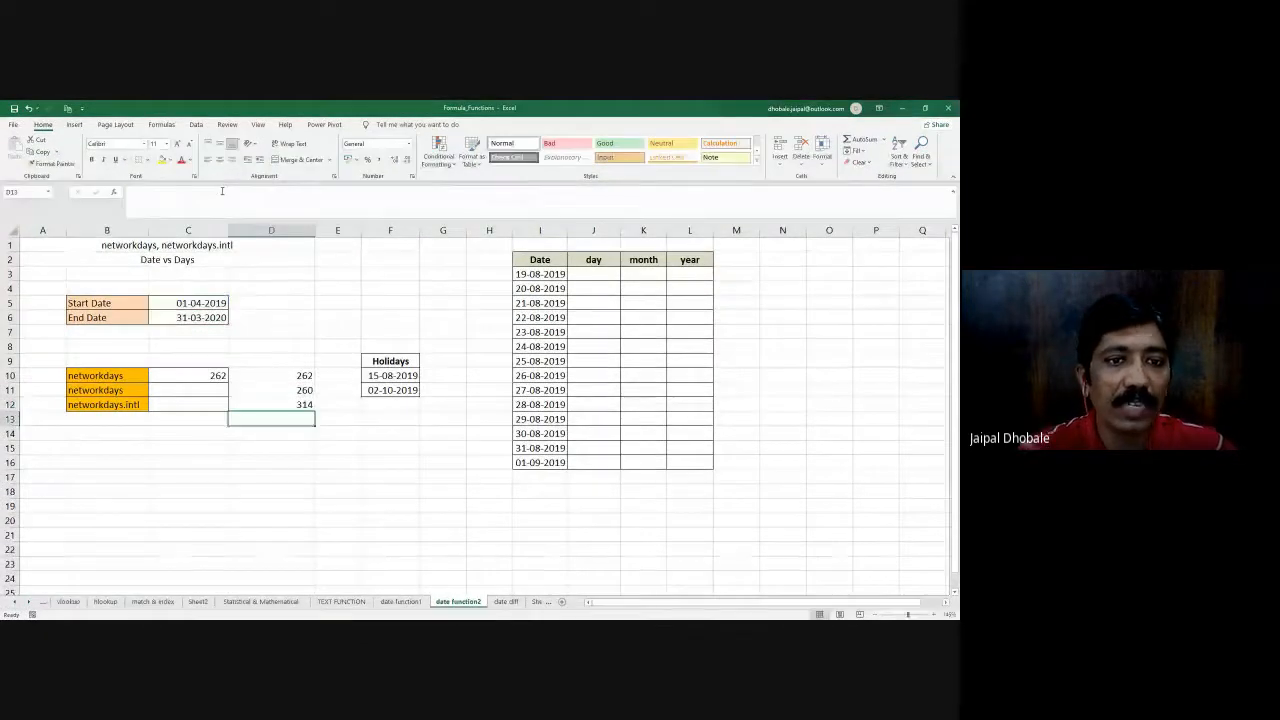
- Re-enter 11 as the weekend argument of the NETWORKDAYS.INTL formula in D12
click(292, 405)
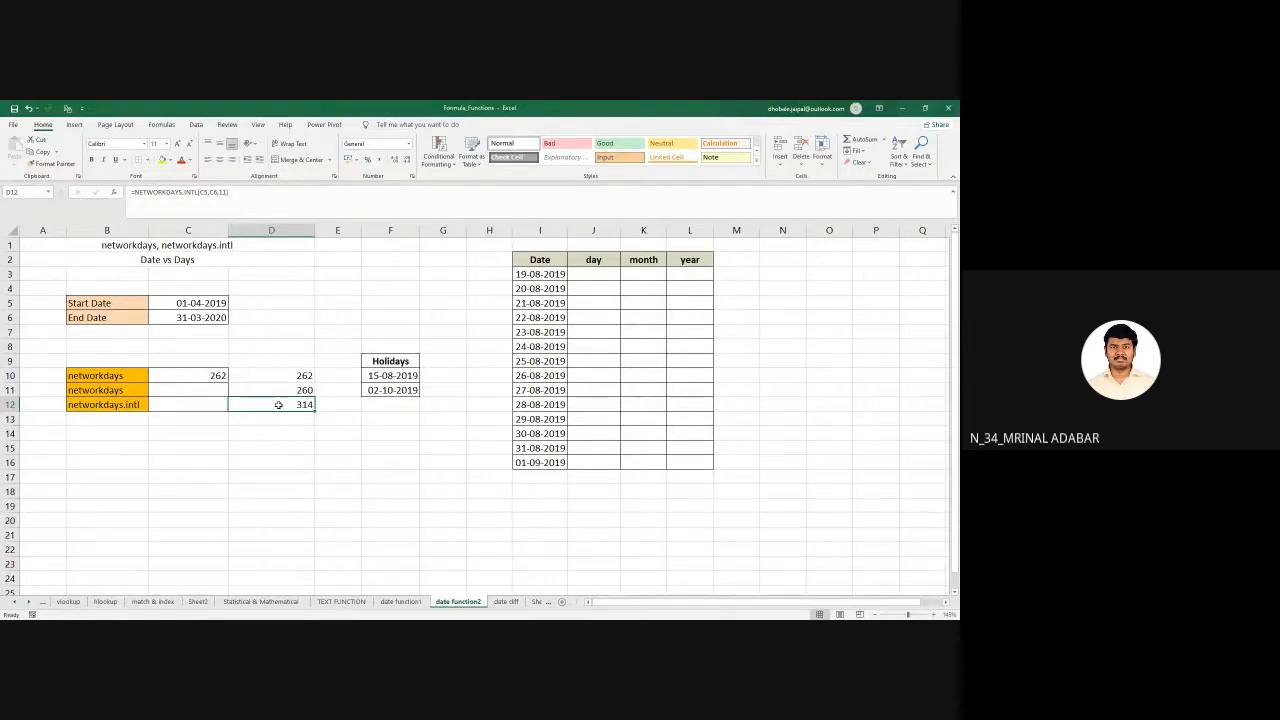
click(228, 193)
key(BackSpace)
key(BackSpace)
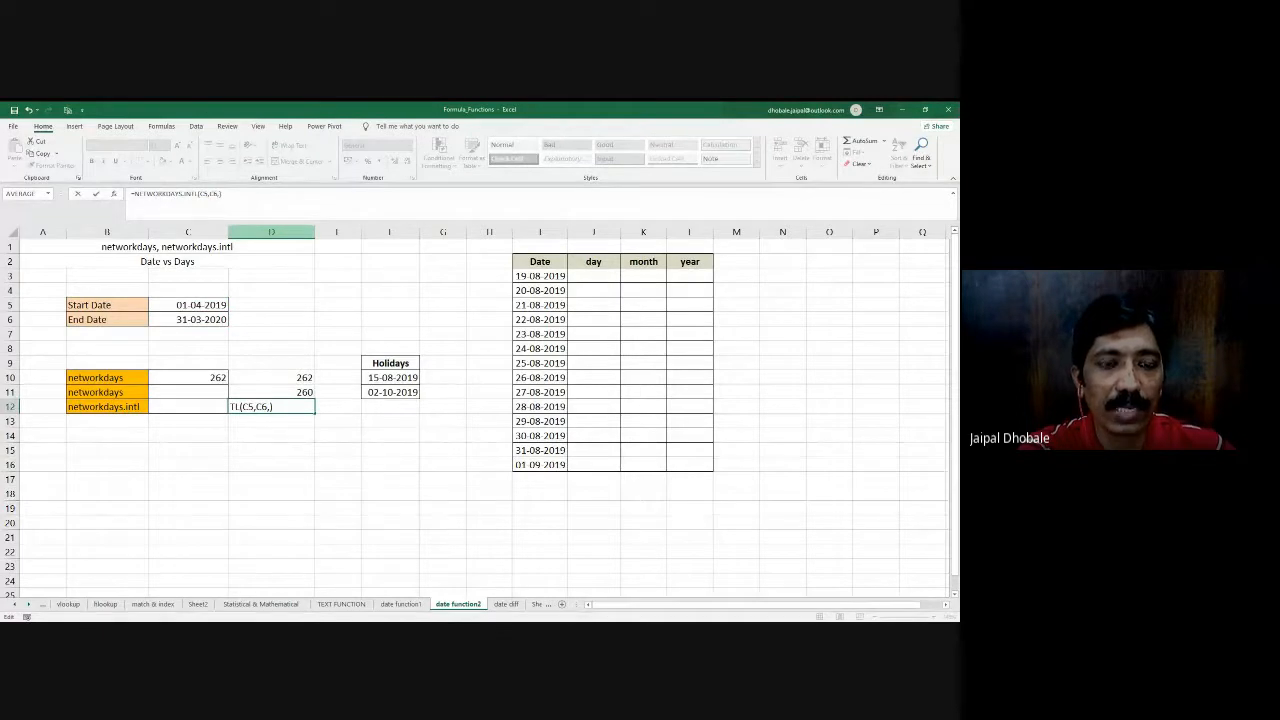
text(11)
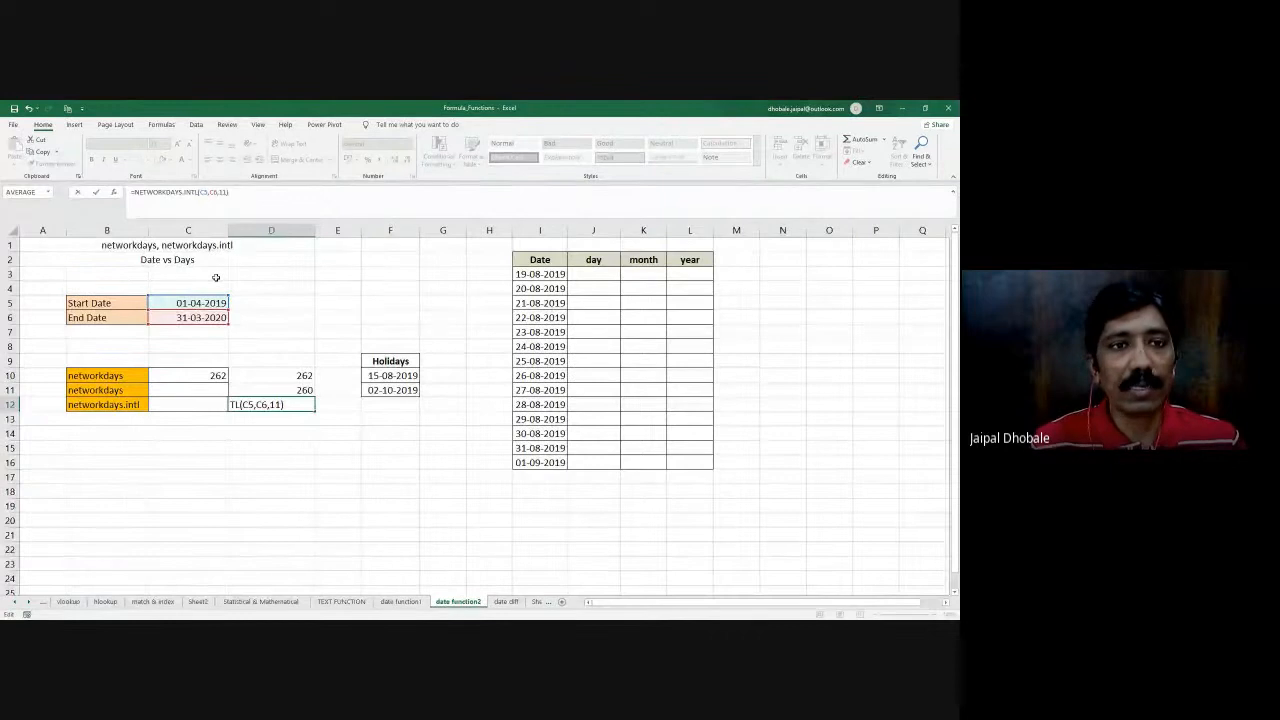
key(Return)
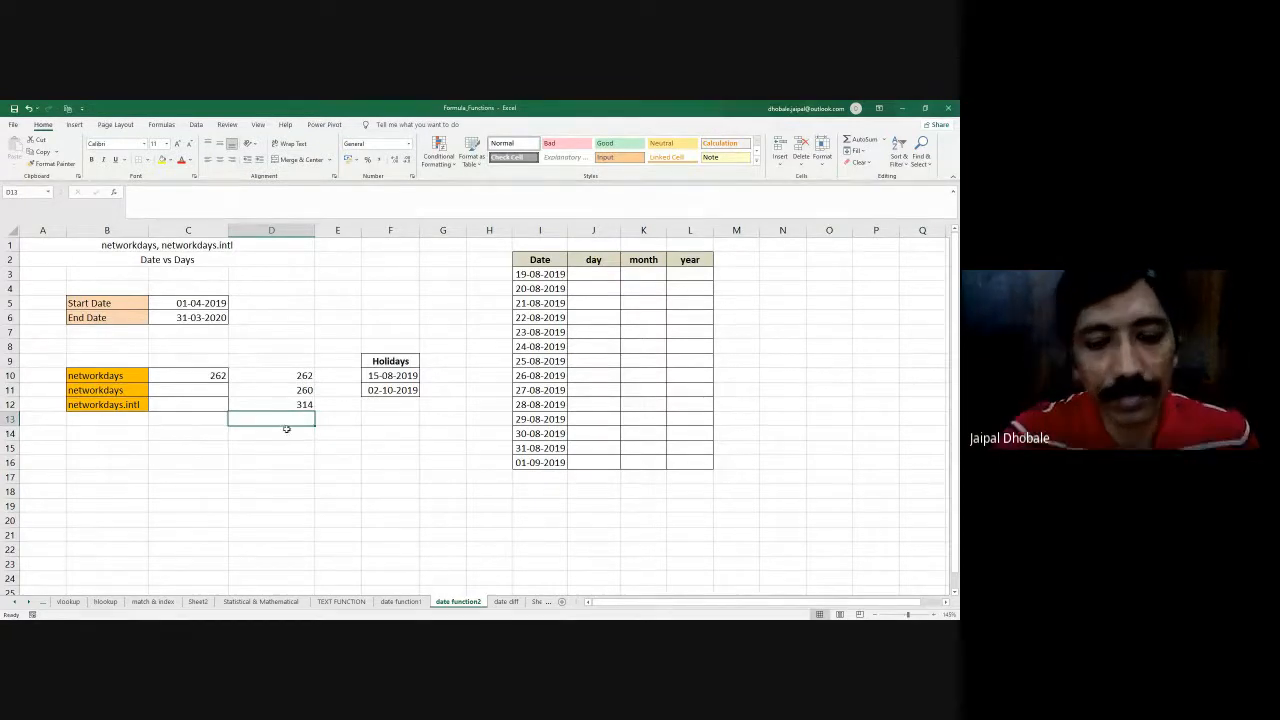
- Open the date diff sheet and review the date of birth and current date cells in C6 and D6
click(506, 601)
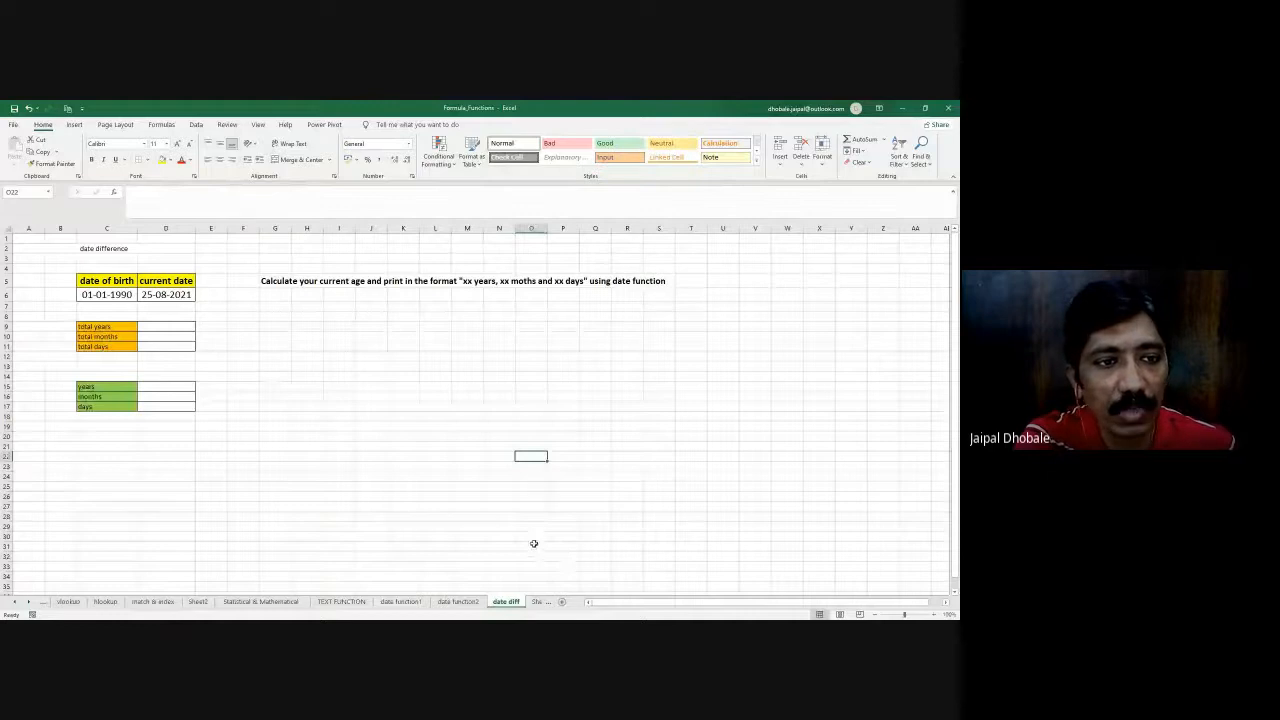
scroll(534, 541, up, 1)
scroll(510, 549, up, 1)
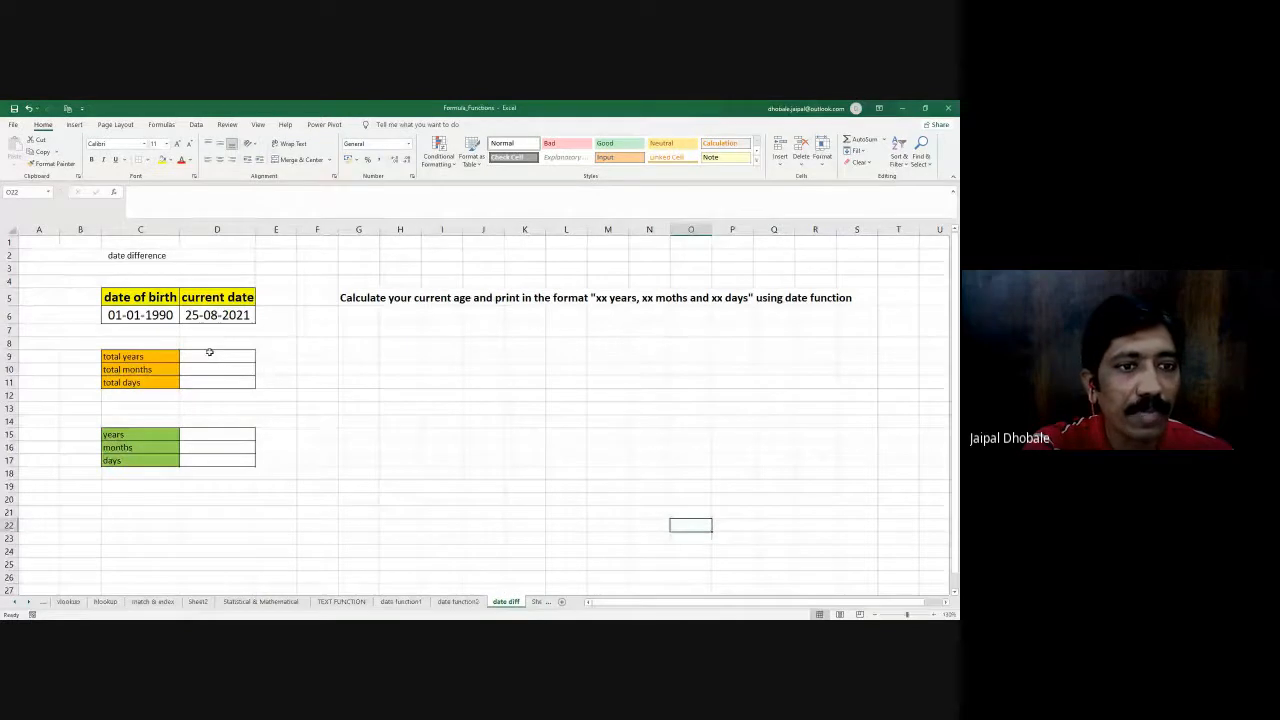
click(212, 355)
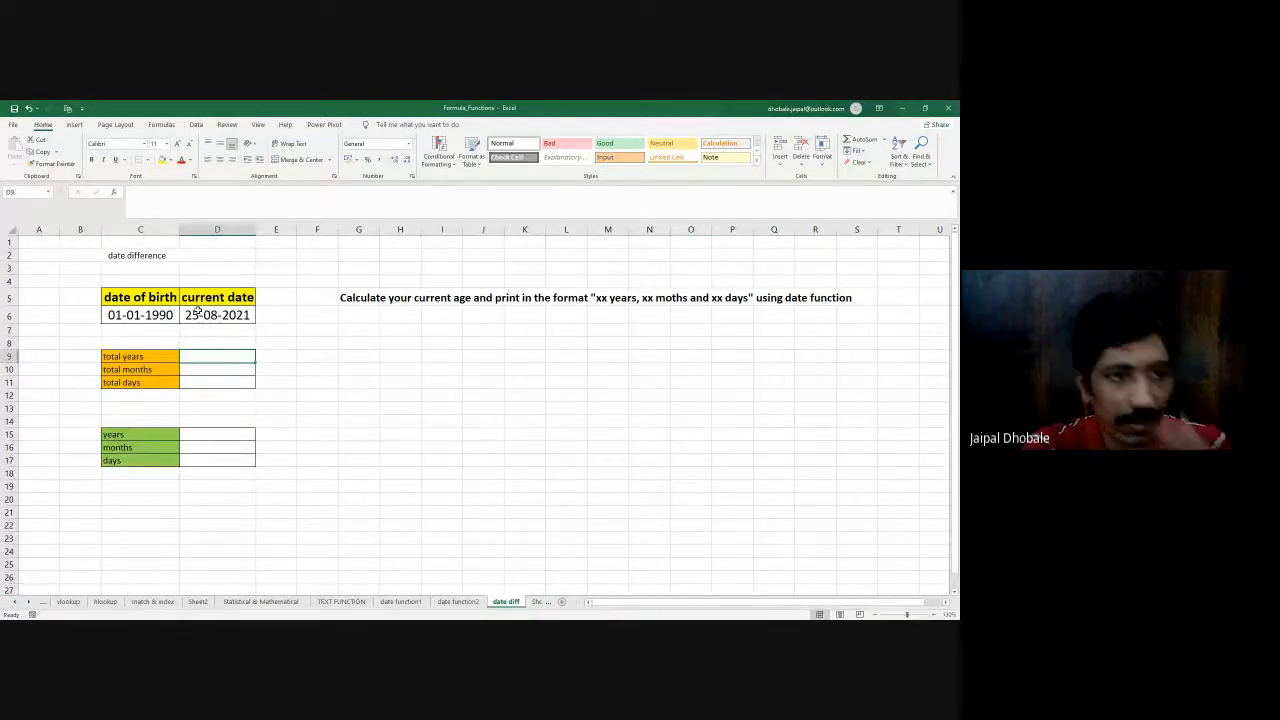
click(123, 312)
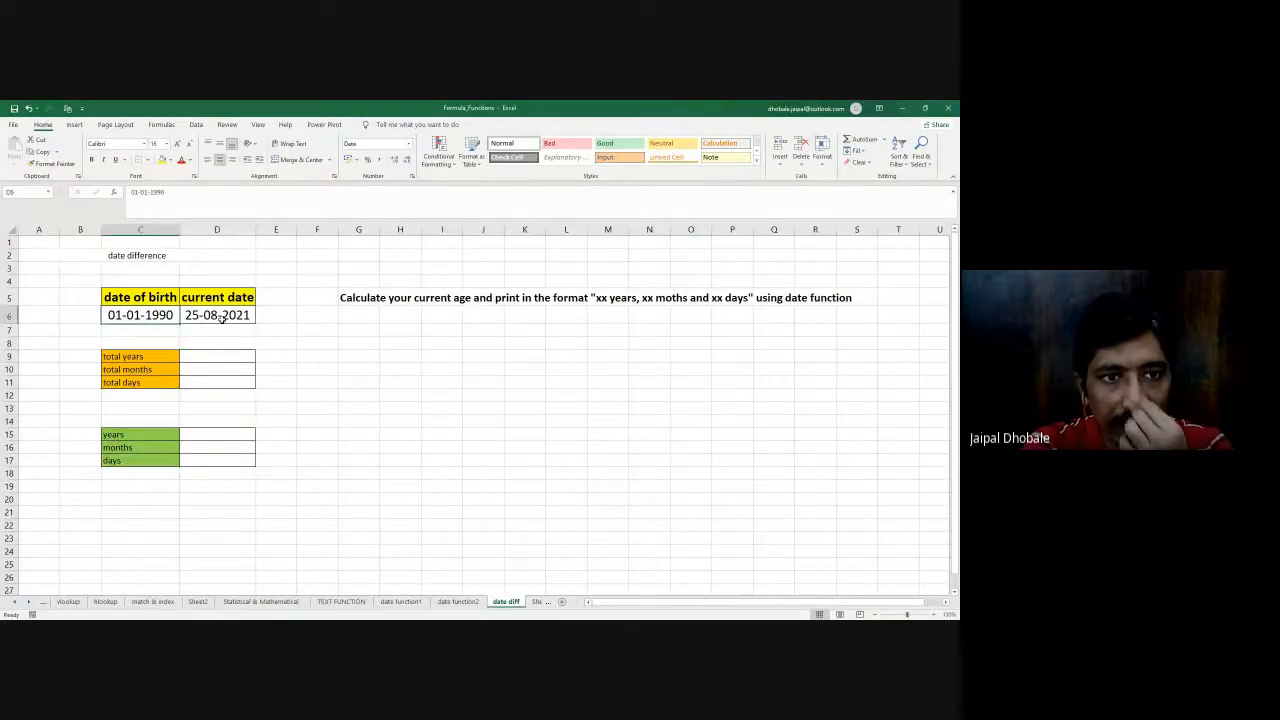
click(221, 318)
click(214, 357)
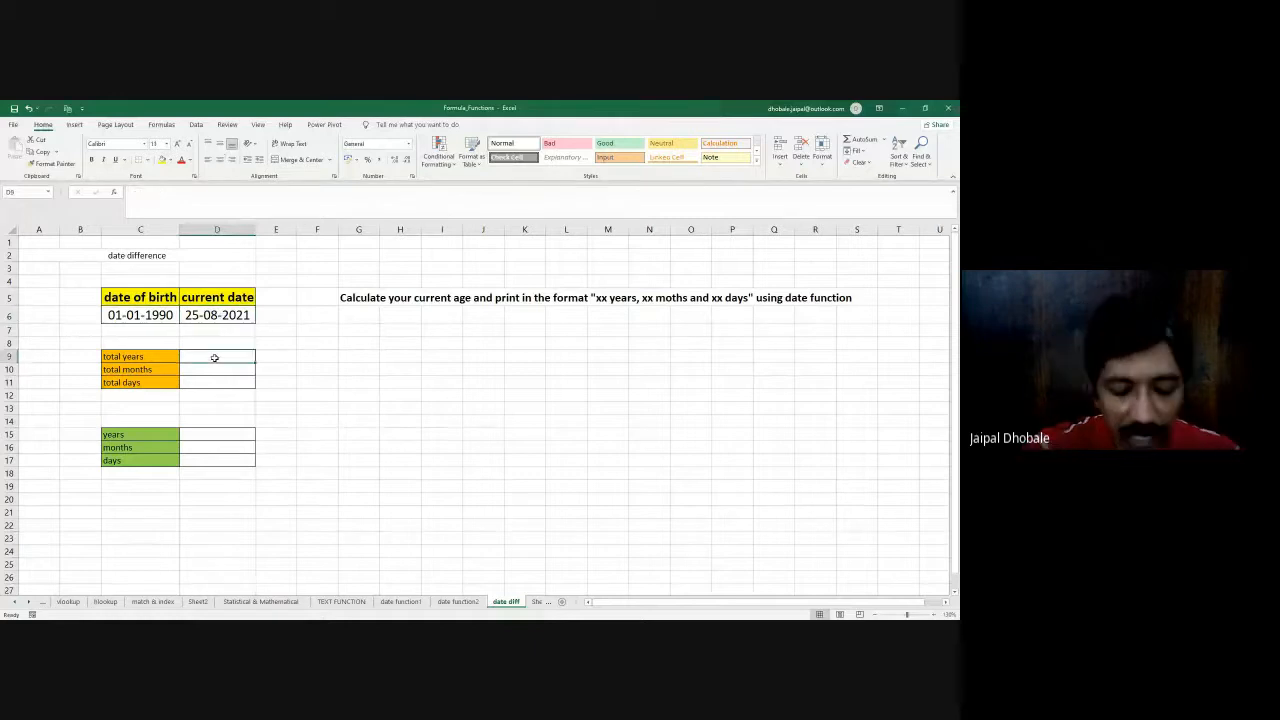
text(=dat)
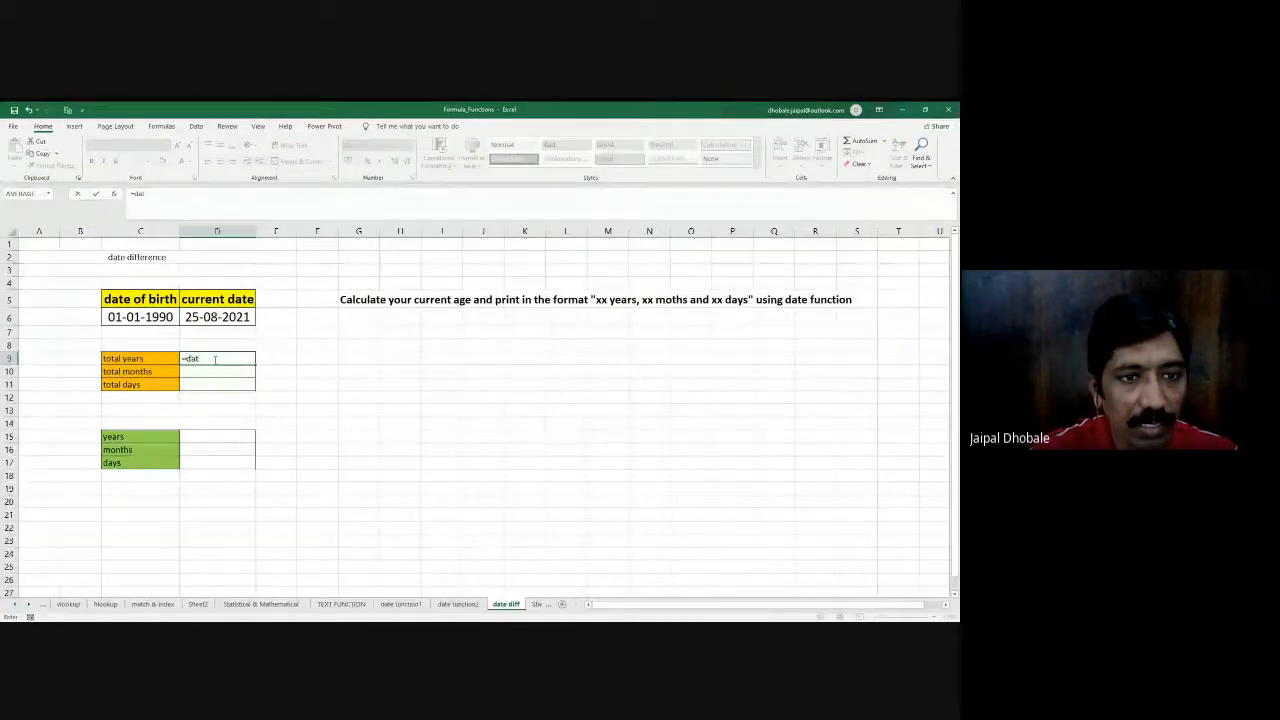
text(e)
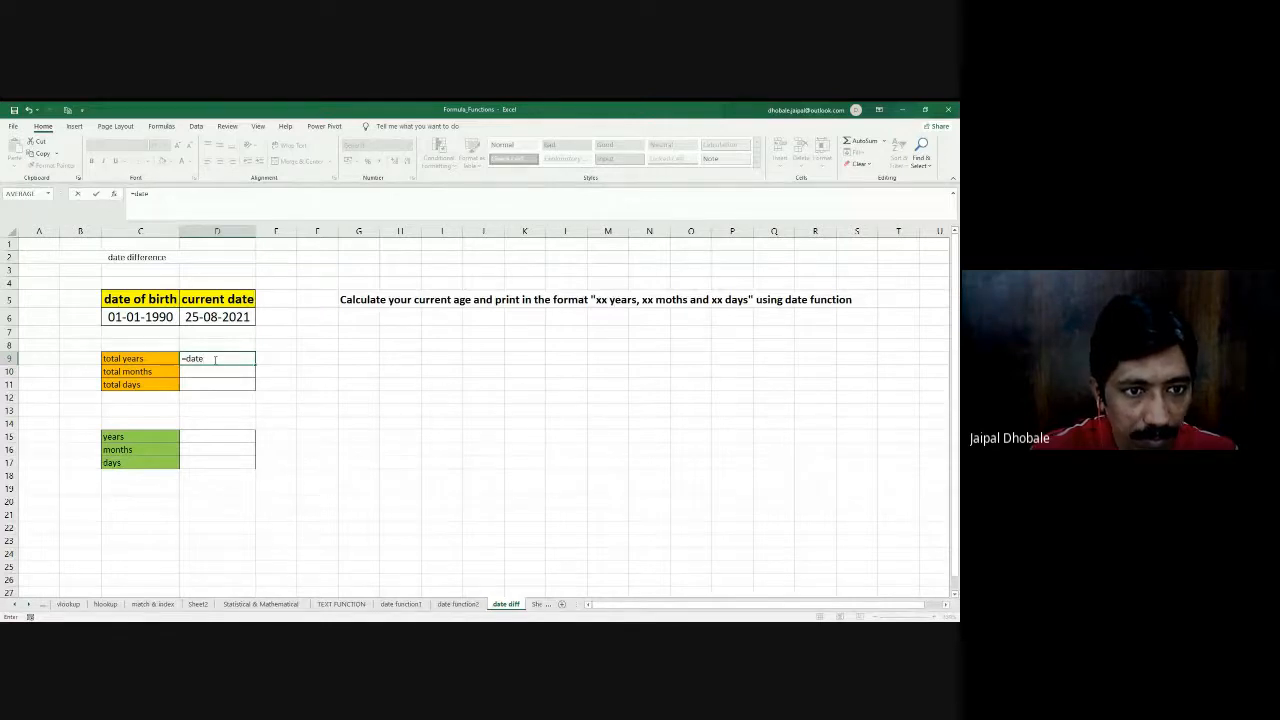
text(dif)
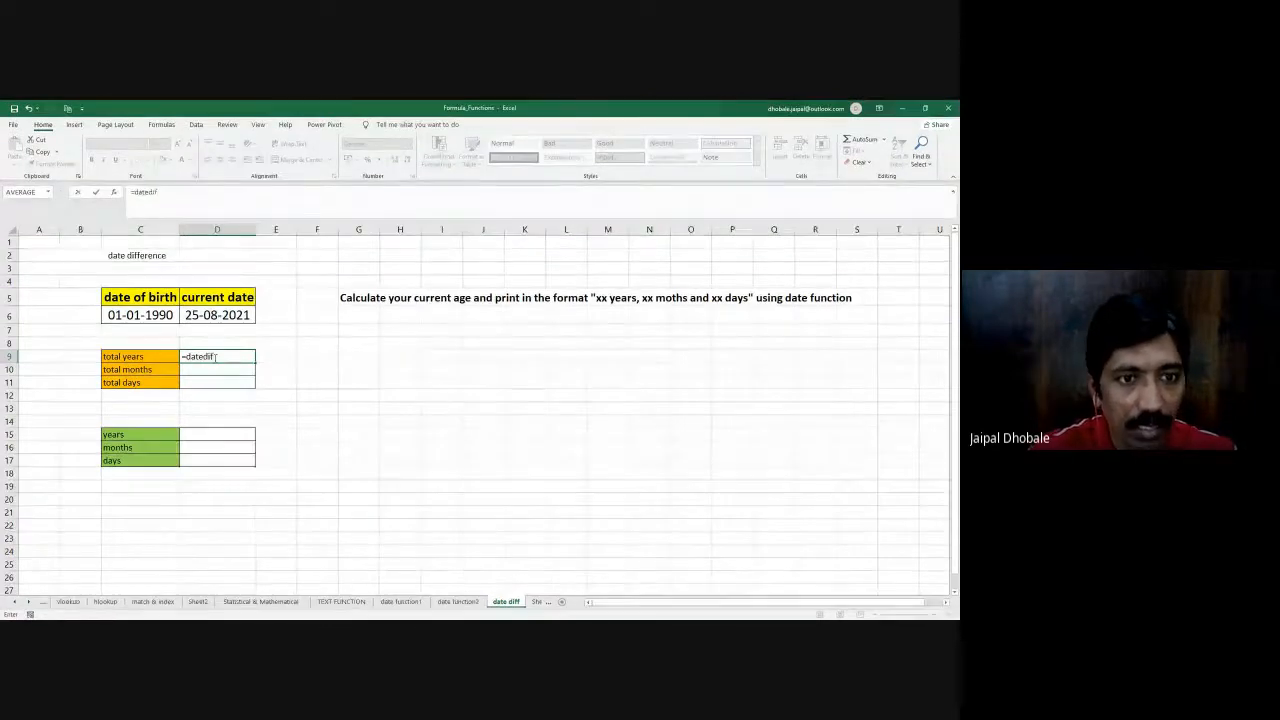
key(BackSpace)
key(BackSpace)
key(BackSpace)
key(BackSpace)
key(BackSpace)
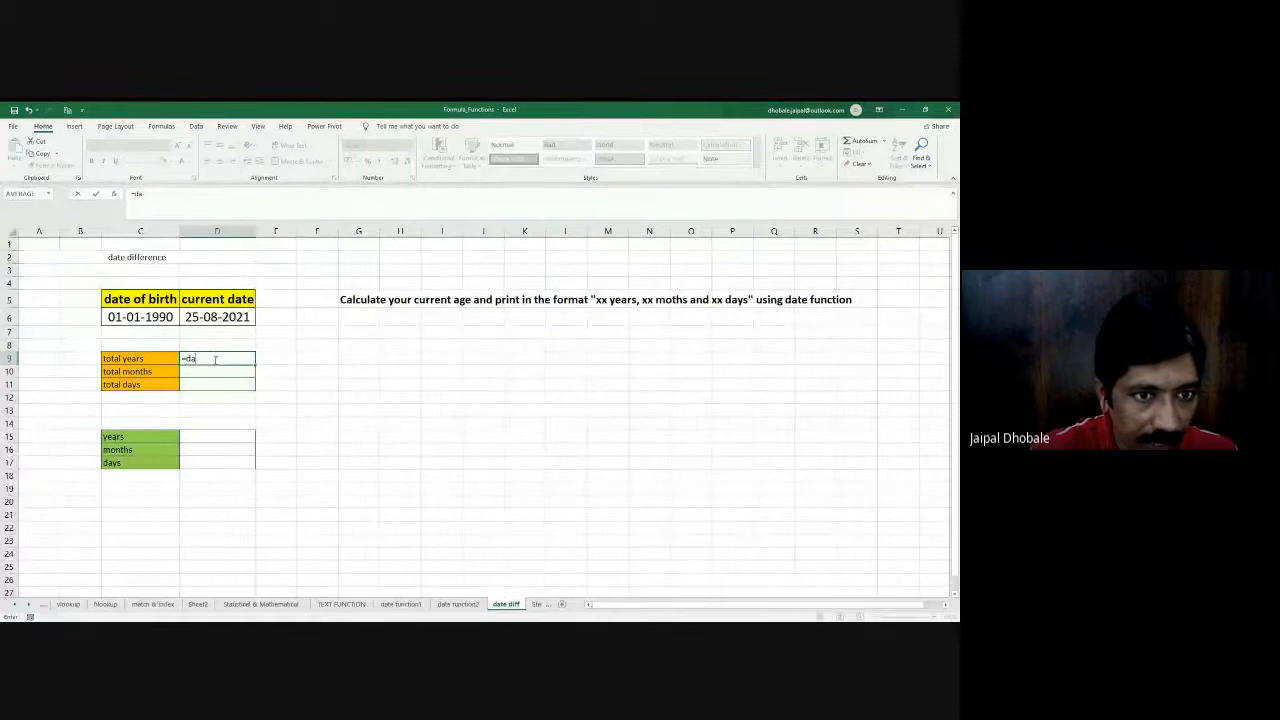
key(Escape)
key(Escape)
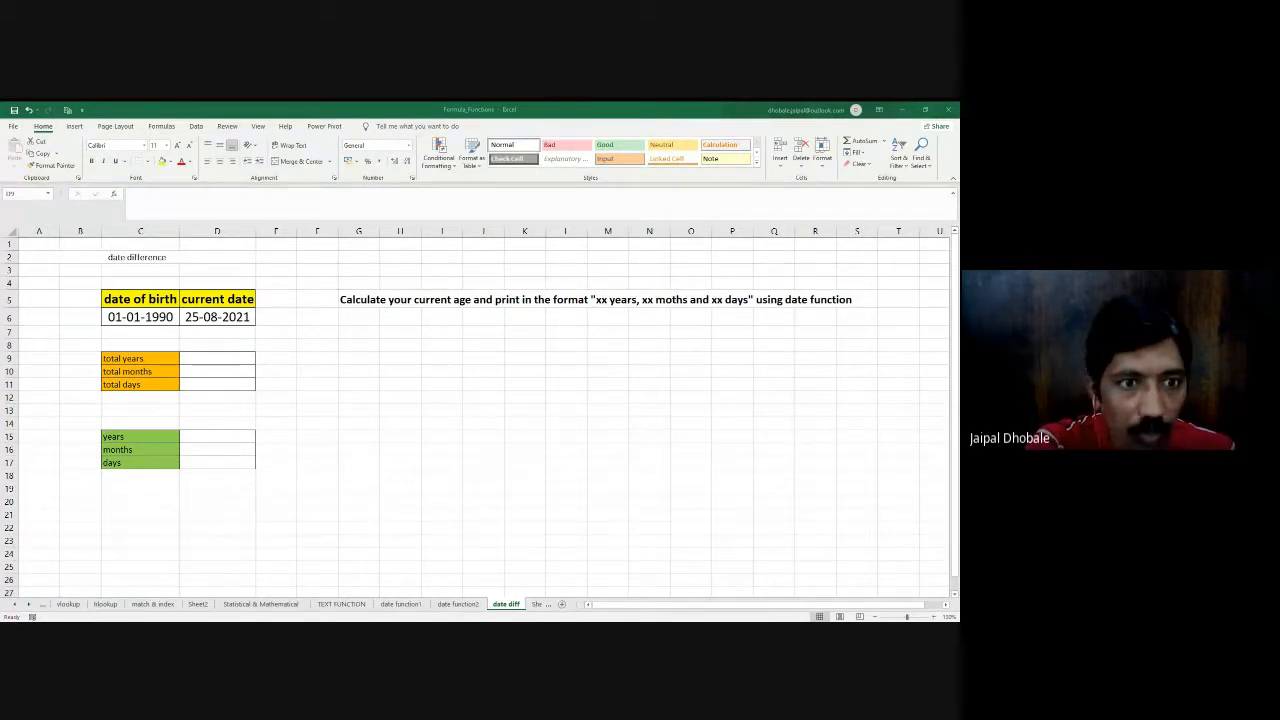
key(alt+Tab)
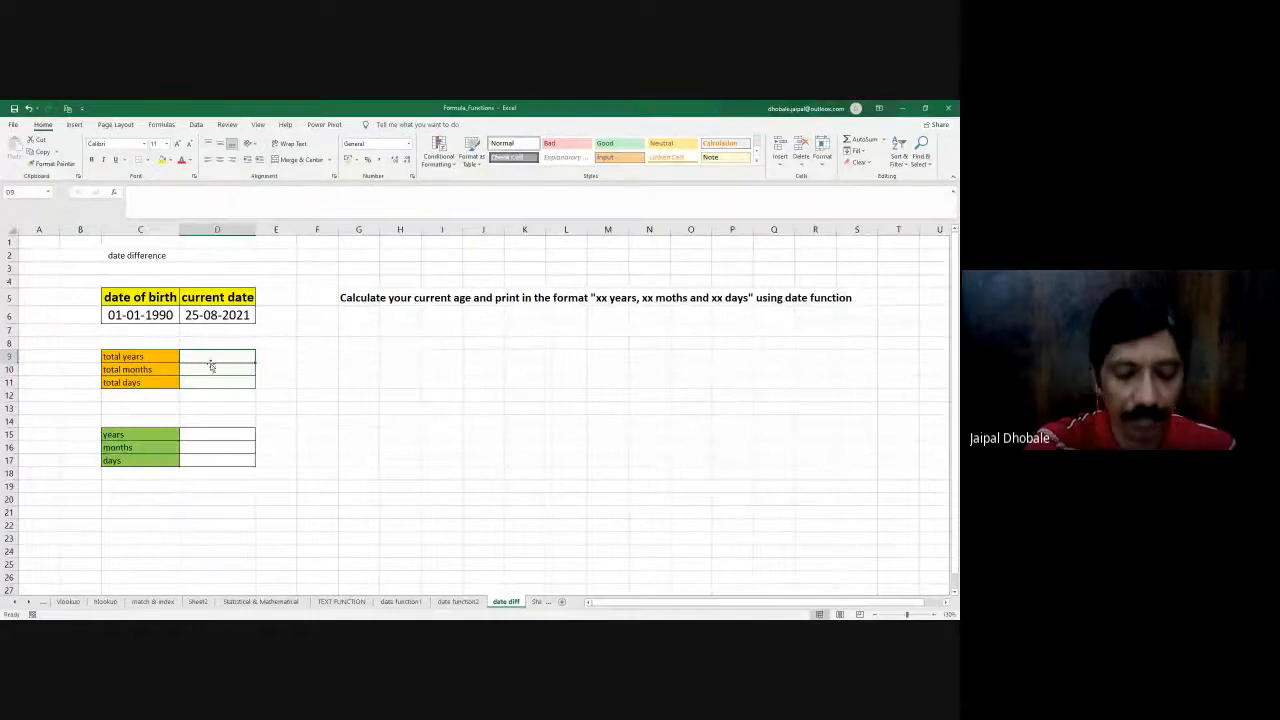
- Start a DATEDIF formula in the total years cell D9 and view the function's help article at its syntax section
text(=date)
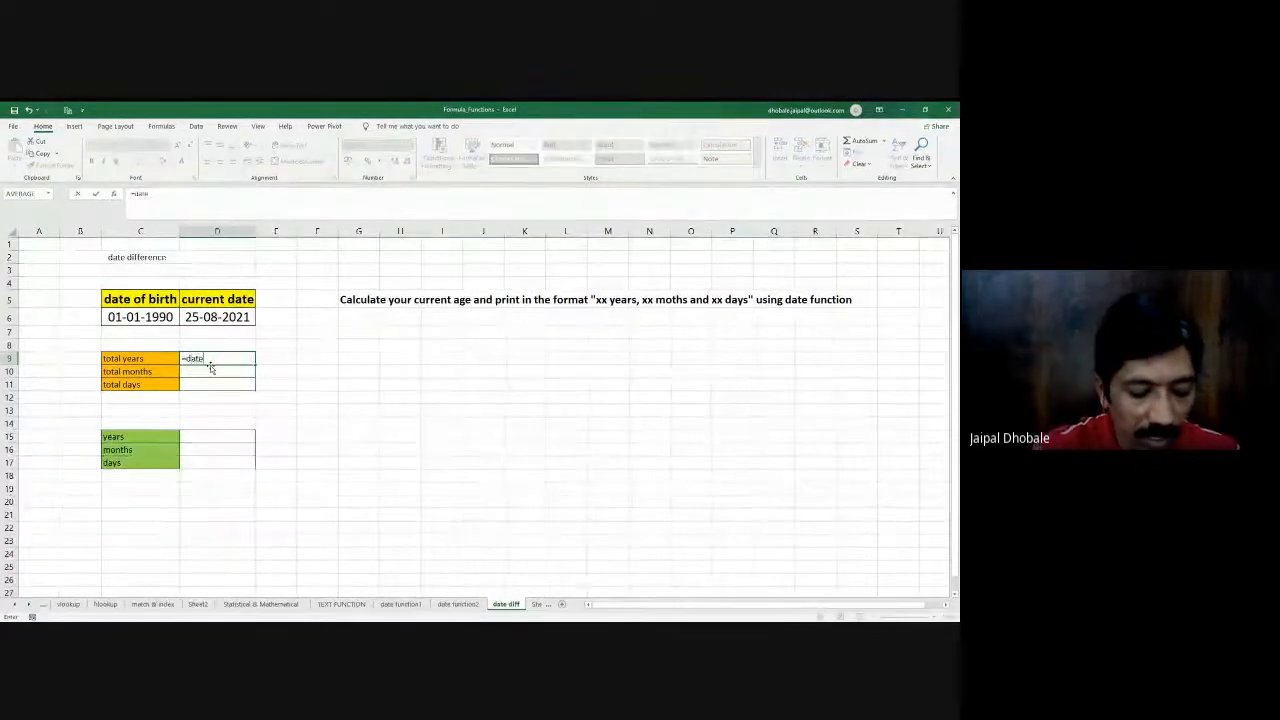
text(dif)
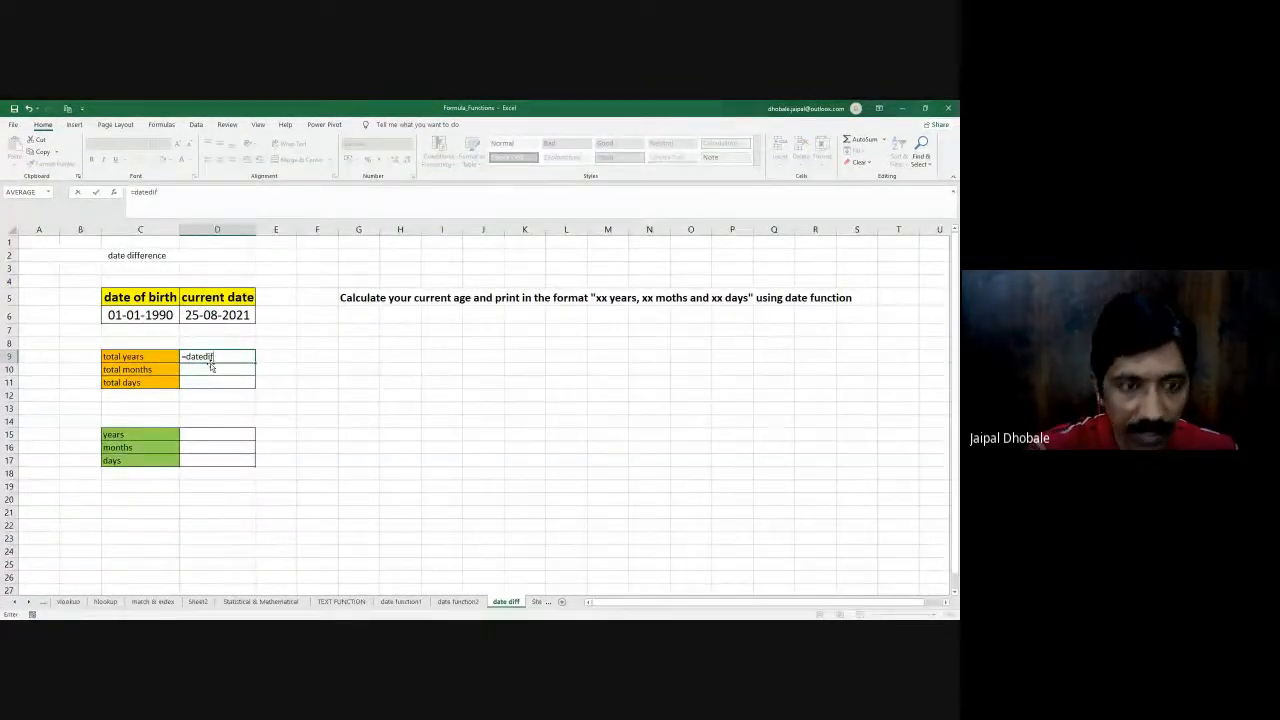
text(()
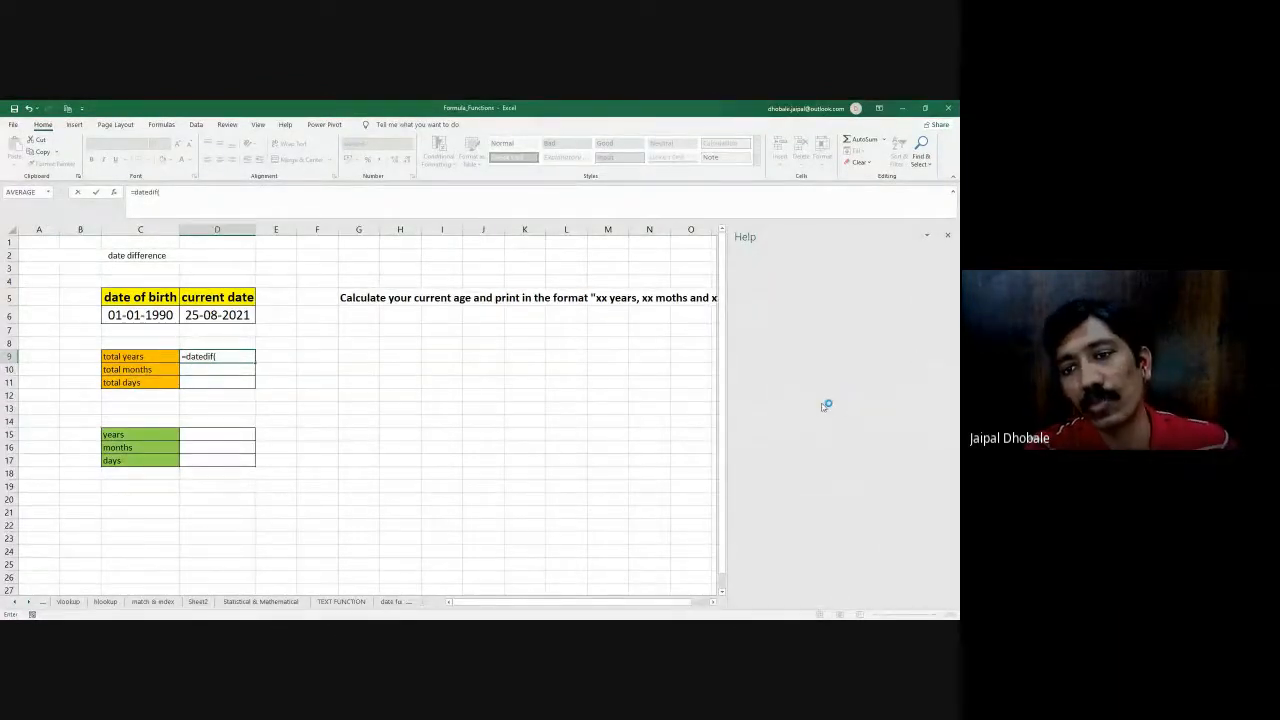
key(Down)
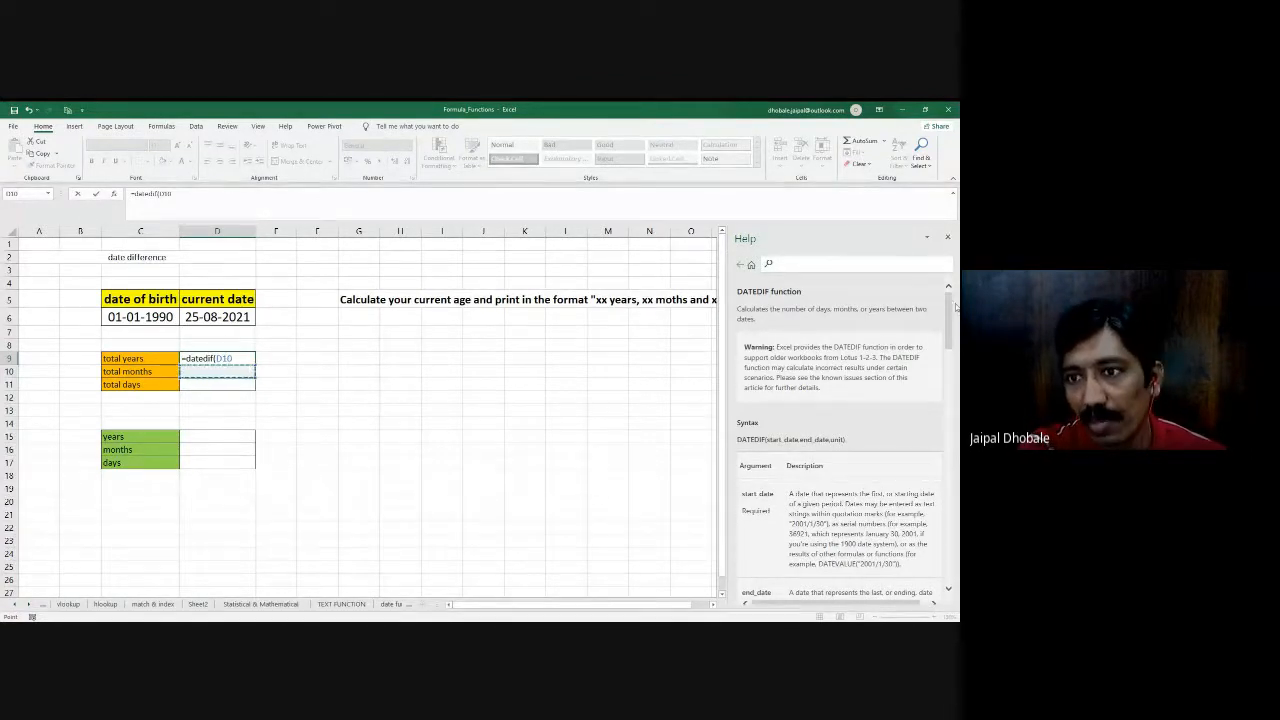
drag(948, 310, 948, 366)
scroll(909, 328, up, 4)
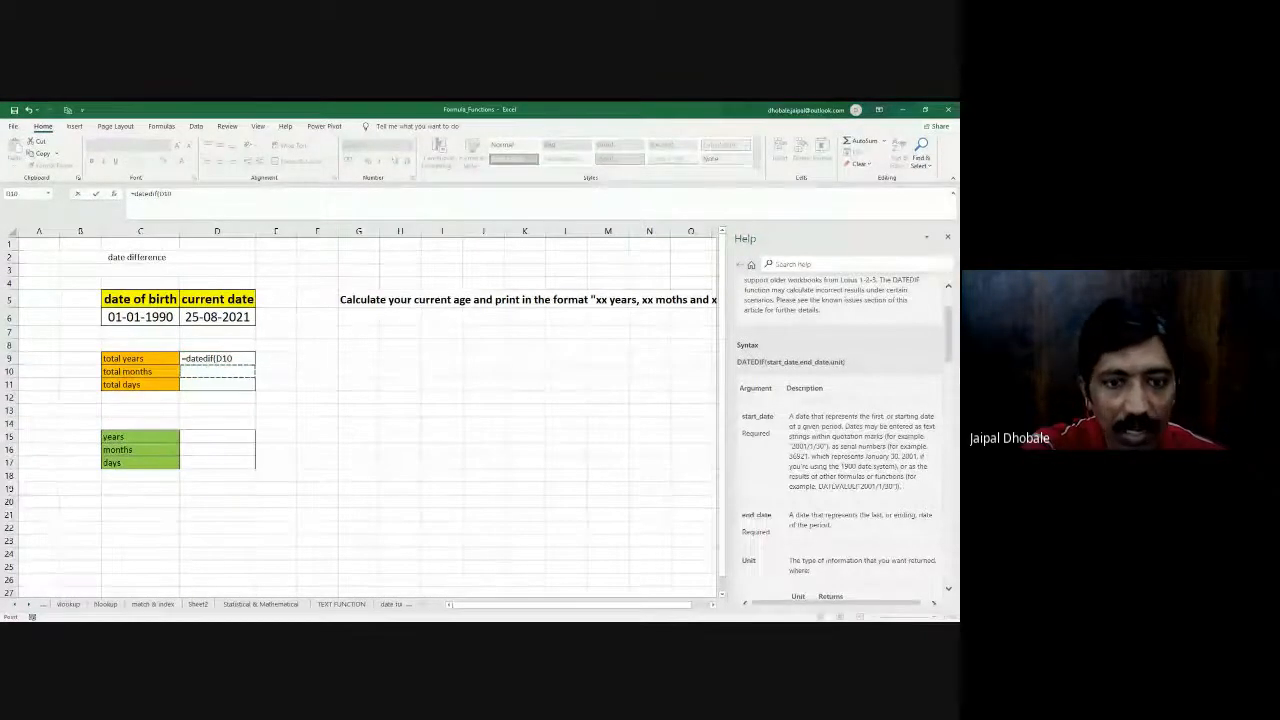
click(949, 358)
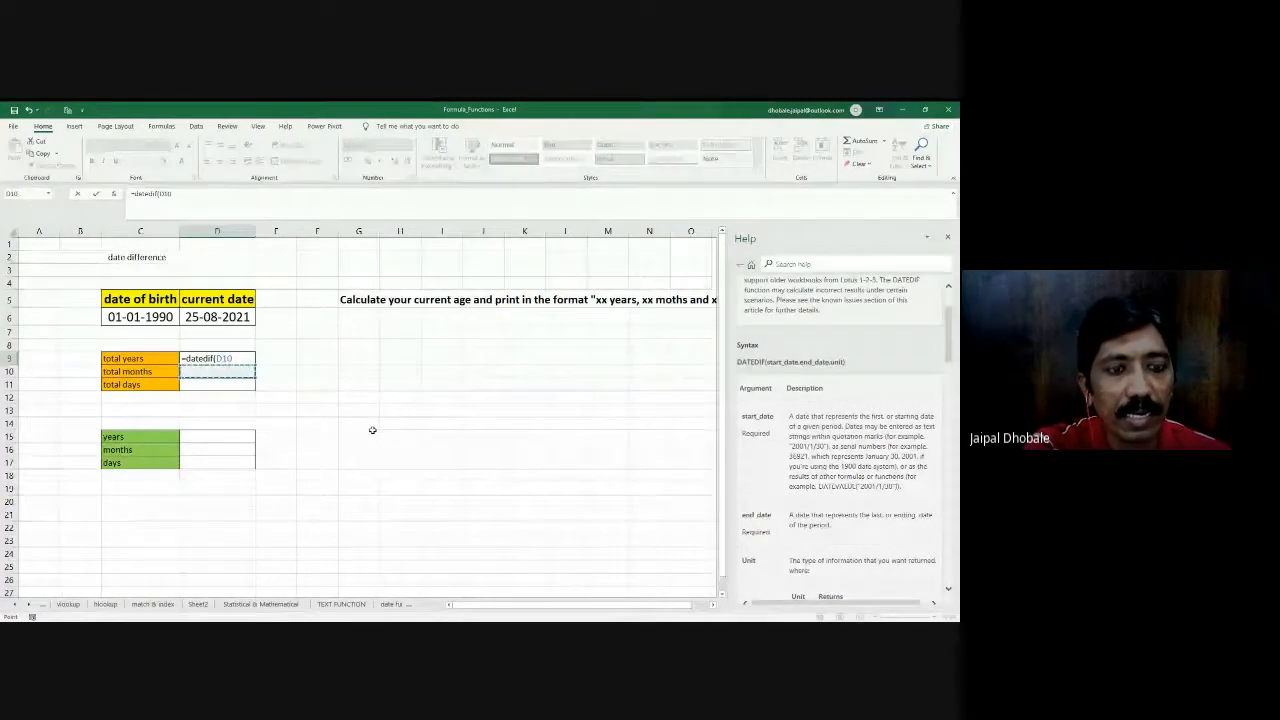
- Complete the formula in D9 as =DATEDIF(C6, D6, "y") to calculate the total years
click(149, 316)
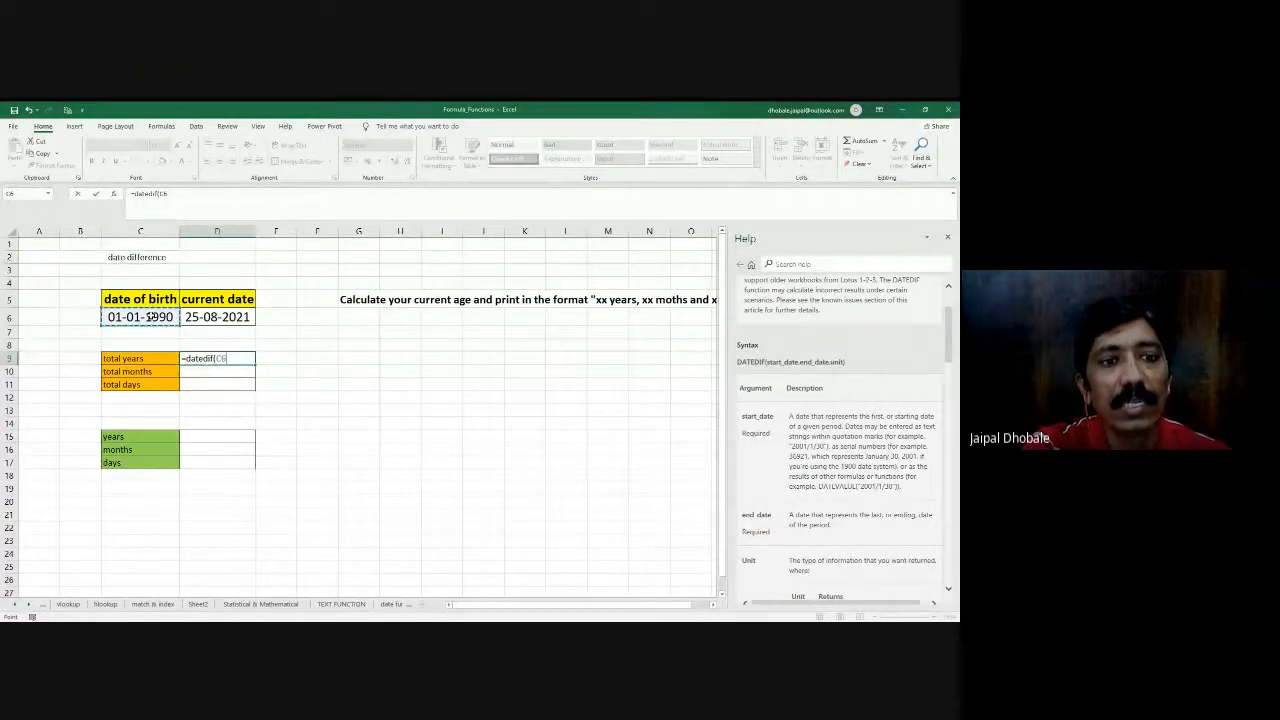
text(,)
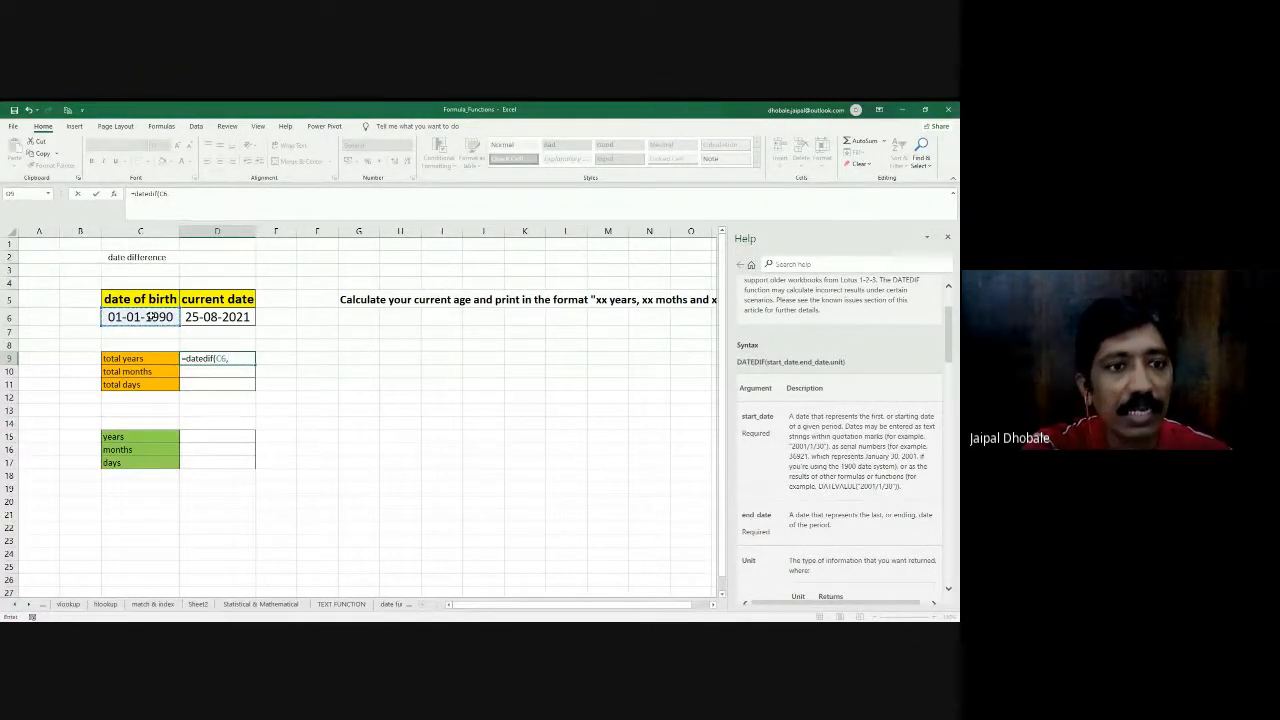
click(207, 316)
text(, "y)
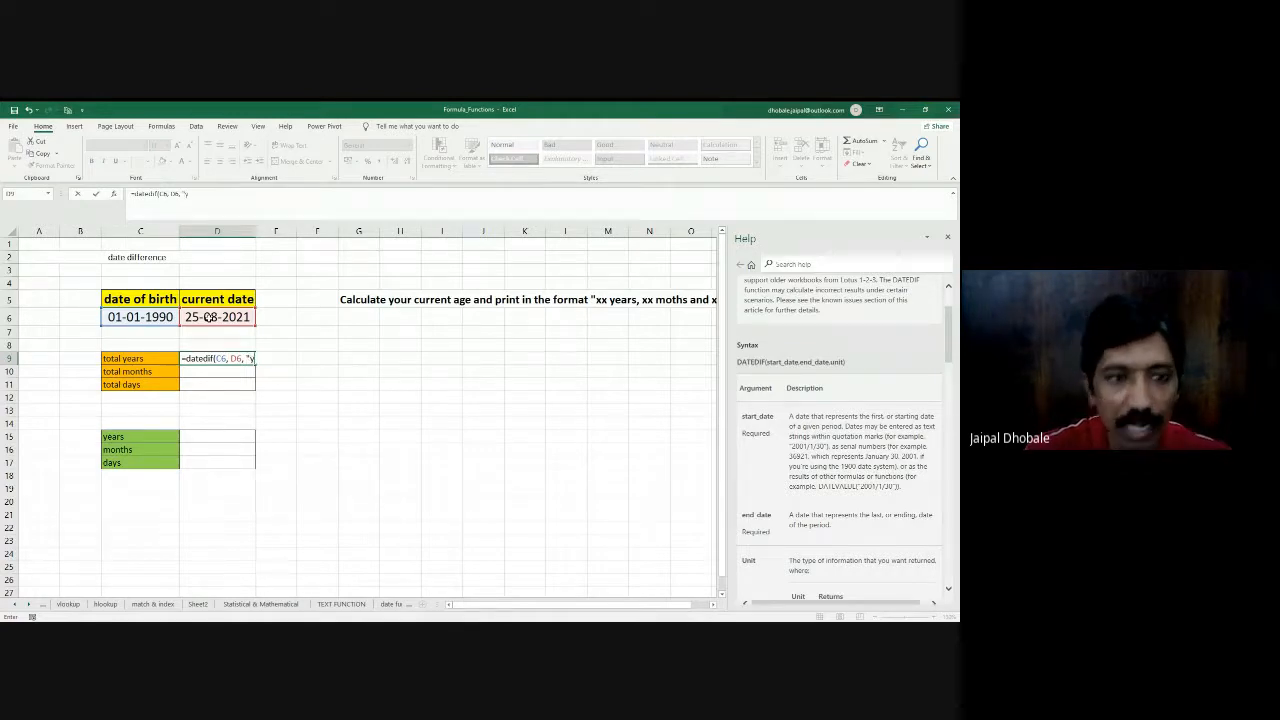
text())
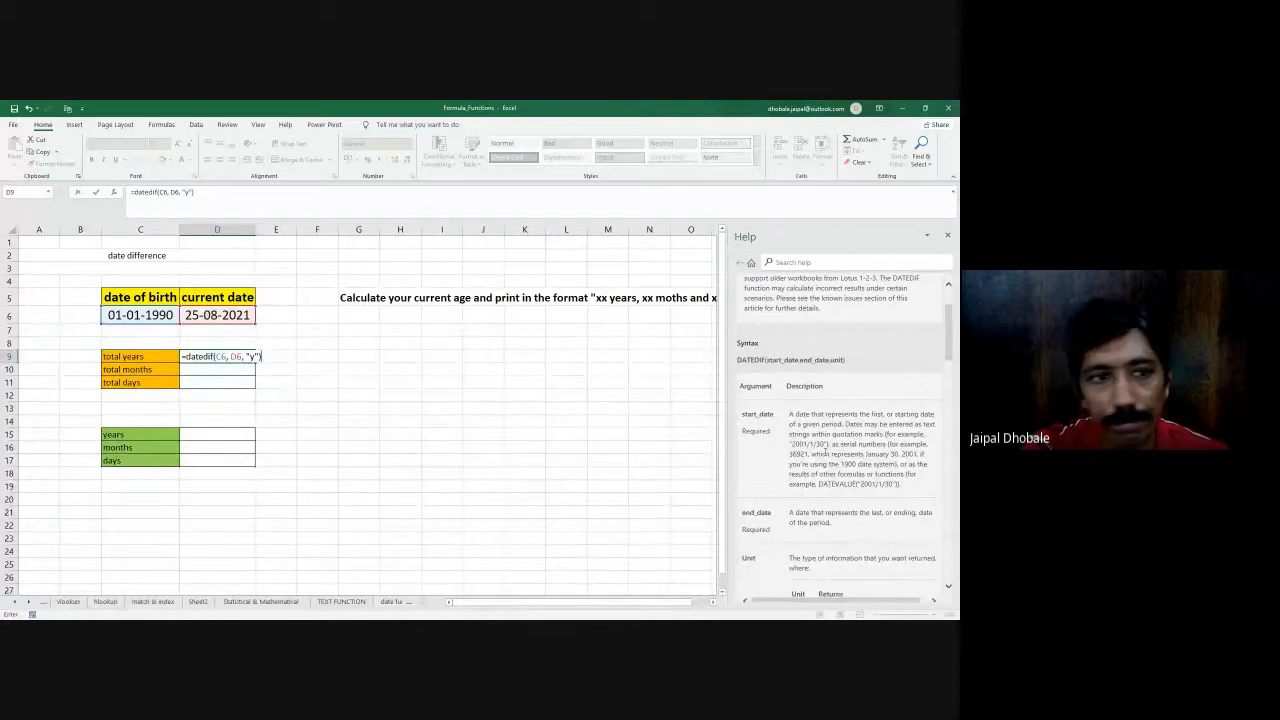
key(Return)
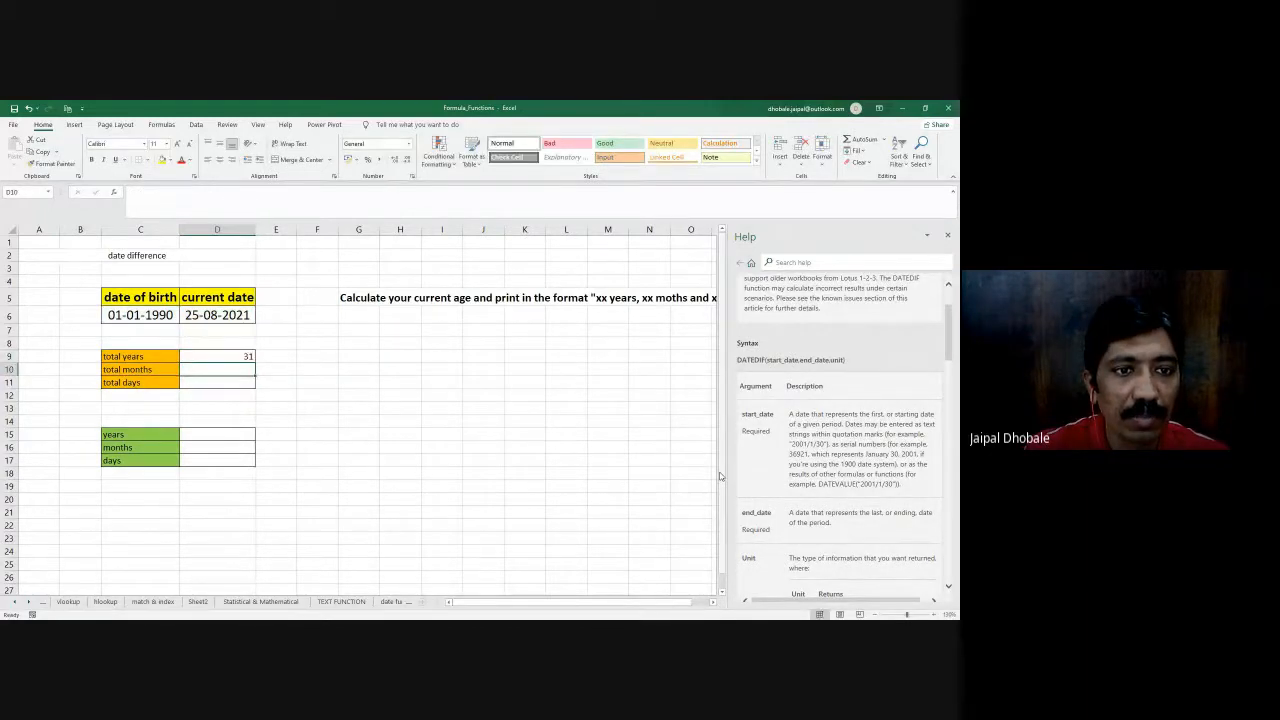
- Examine the start_date, end_date and unit arguments in the DATEDIF help article, including the "Y", "M" and "D" units
key(Up)
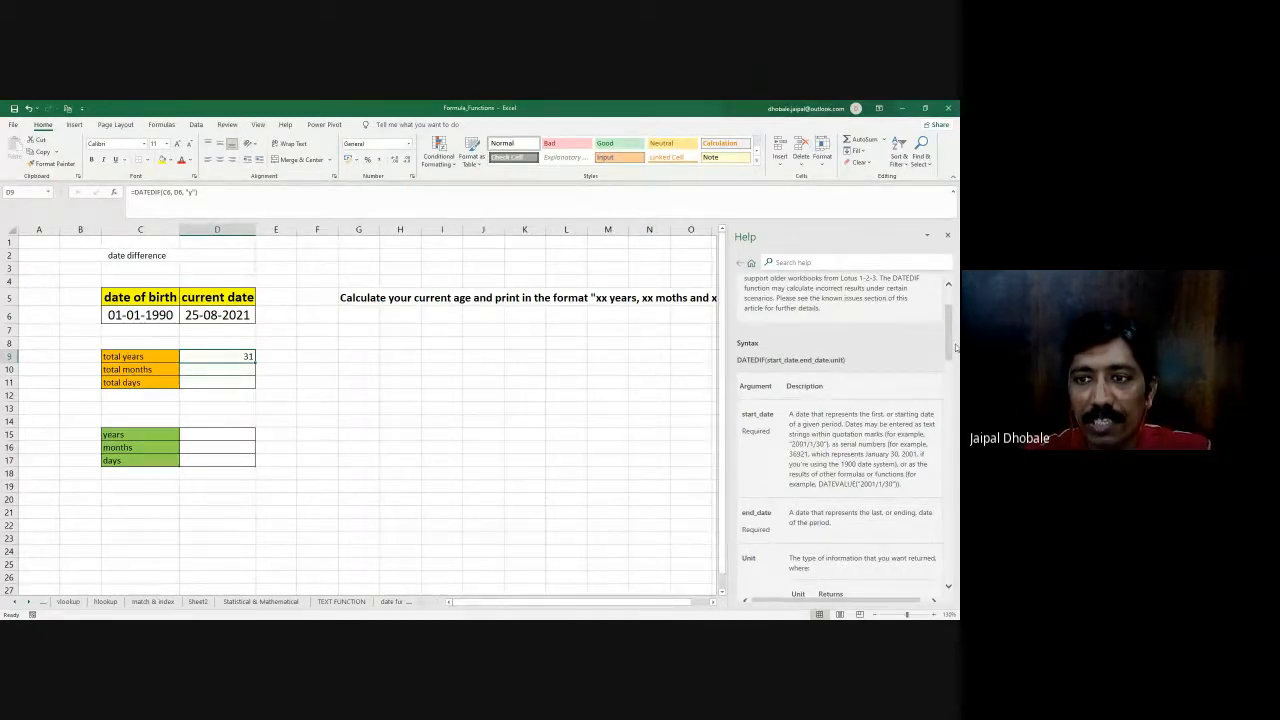
scroll(948, 340, down, 1)
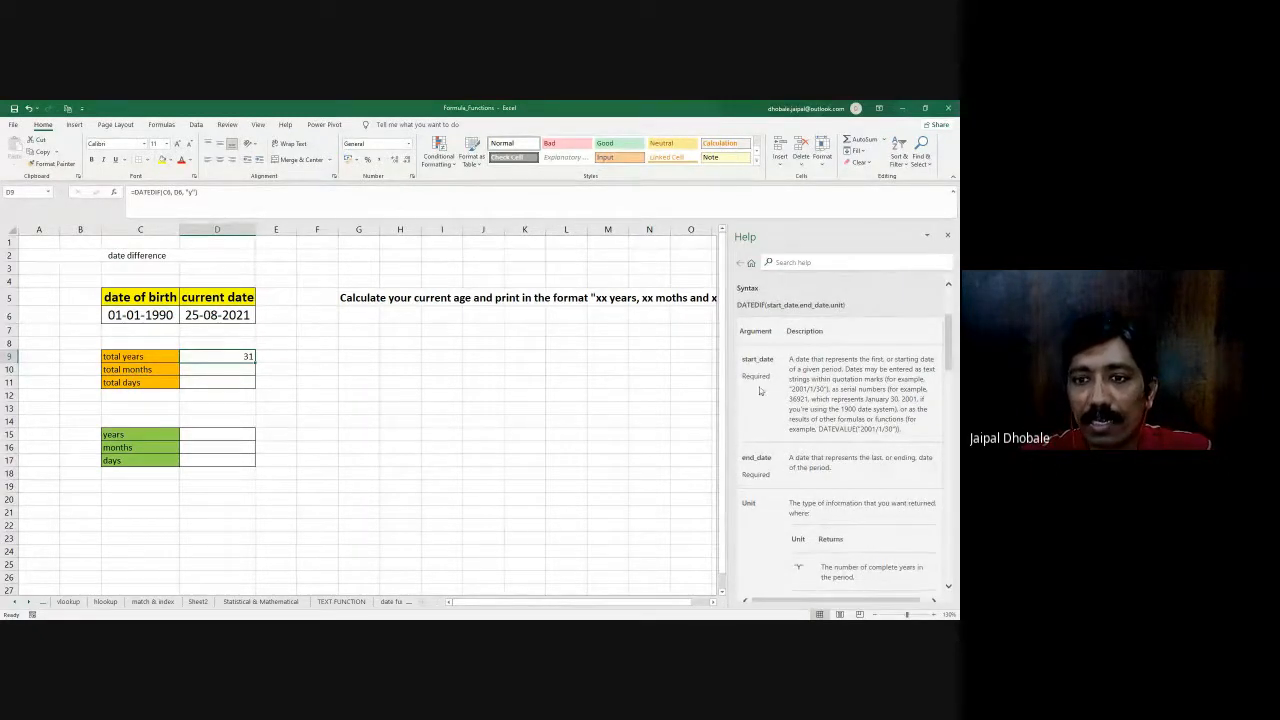
drag(742, 360, 779, 361)
drag(742, 458, 893, 431)
scroll(794, 478, down, 1)
scroll(793, 485, down, 2)
drag(798, 461, 877, 470)
scroll(797, 462, down, 1)
drag(797, 452, 836, 458)
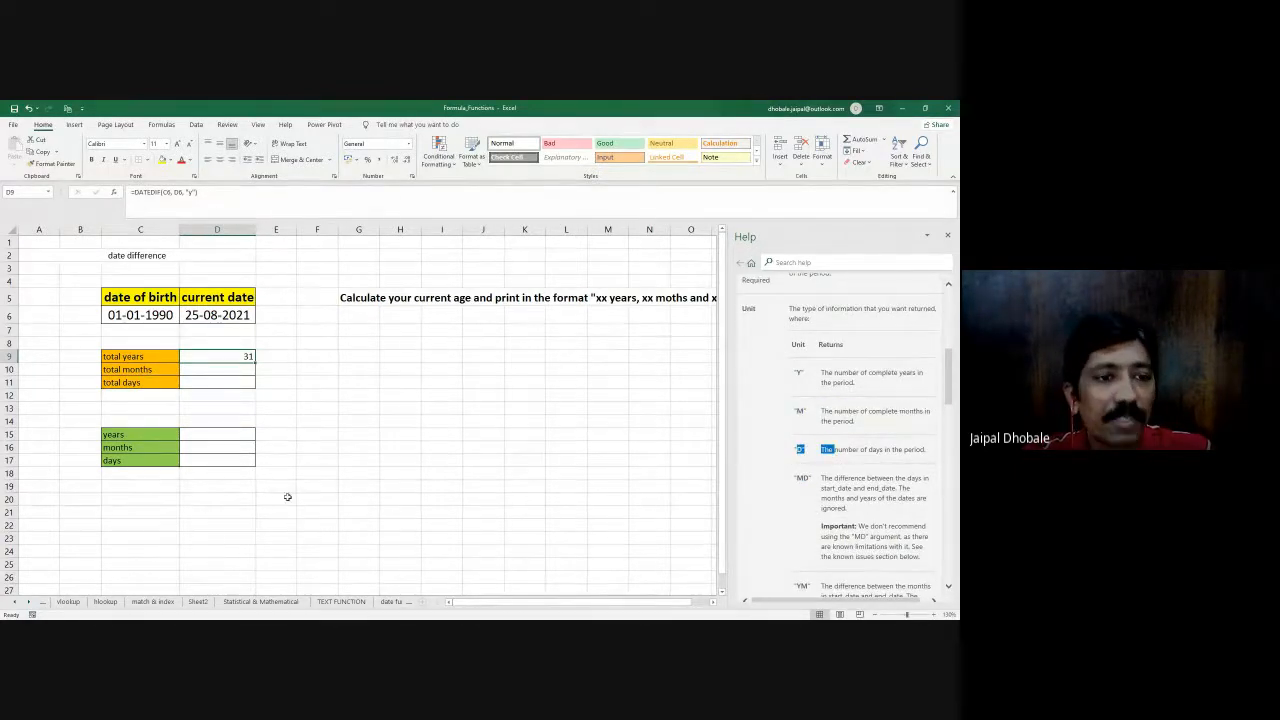
- Copy the total years formula from D9 into the total months cell D10
drag(255, 362, 248, 364)
click(237, 371)
key(Delete)
click(248, 356)
key(ctrl+c)
click(224, 371)
key(Return)
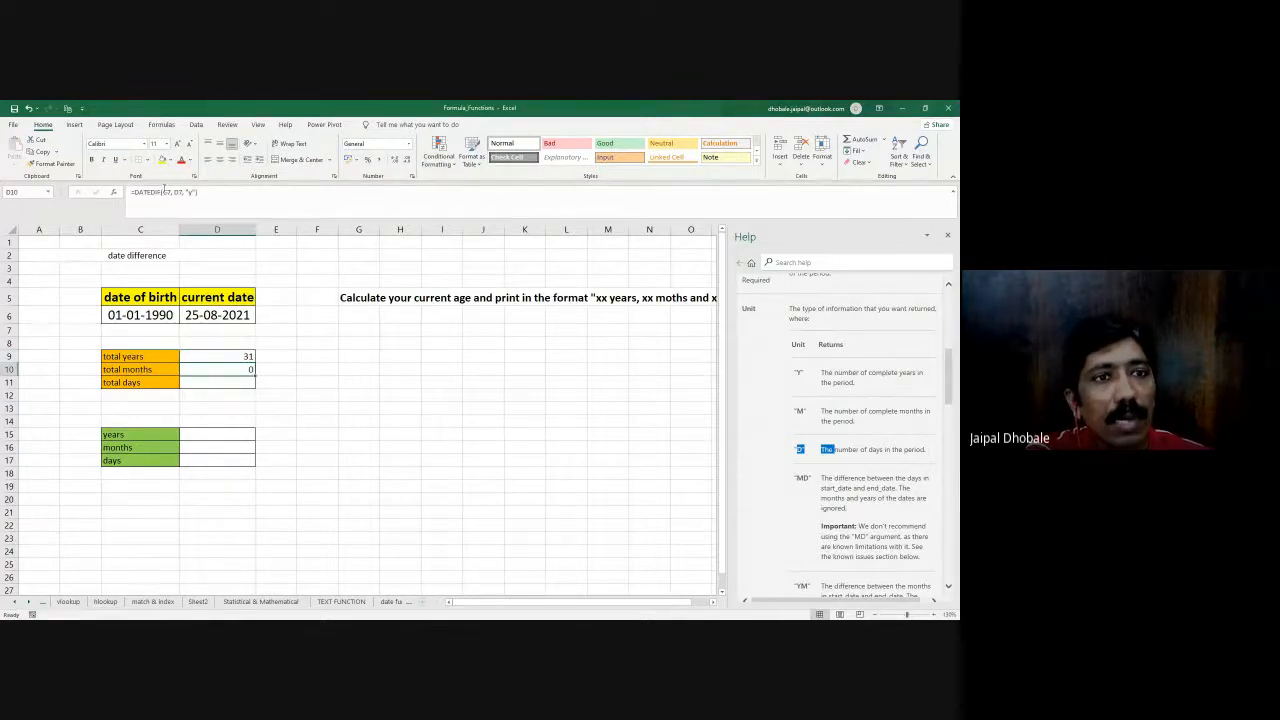
- Correct the total months formula in D10 to =DATEDIF(C6, D6, "m")
click(165, 192)
click(155, 317)
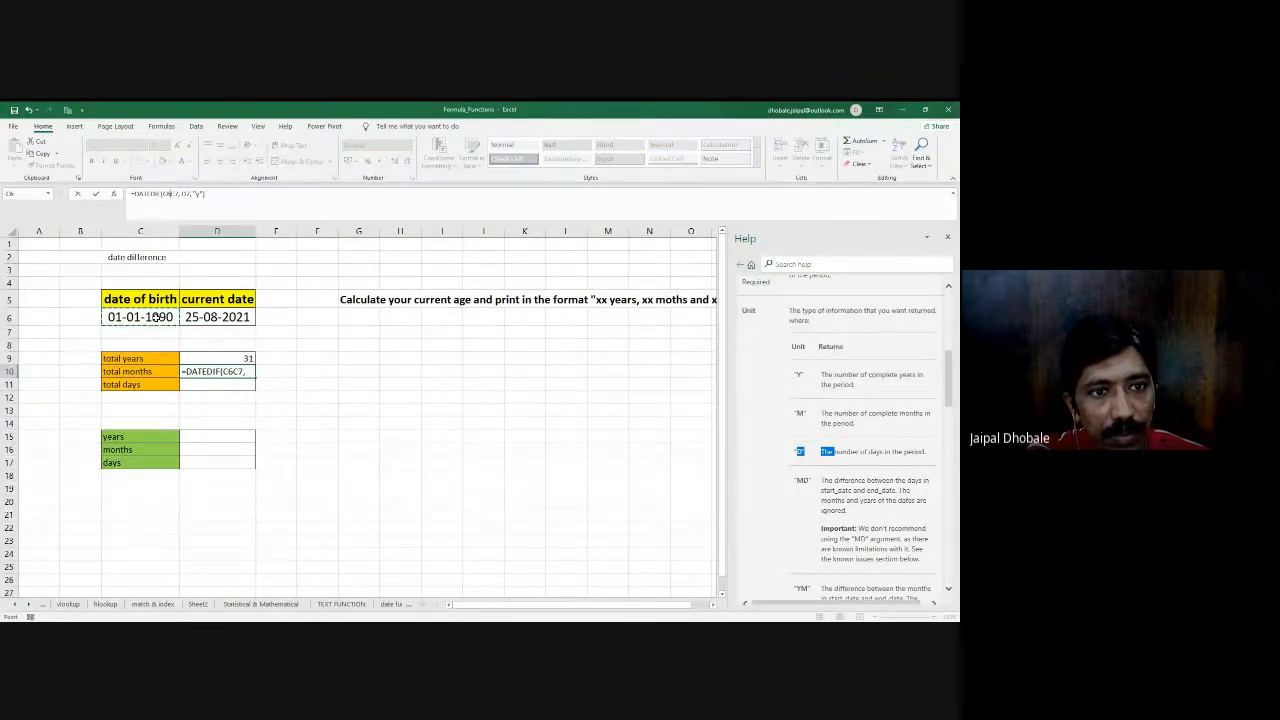
click(233, 371)
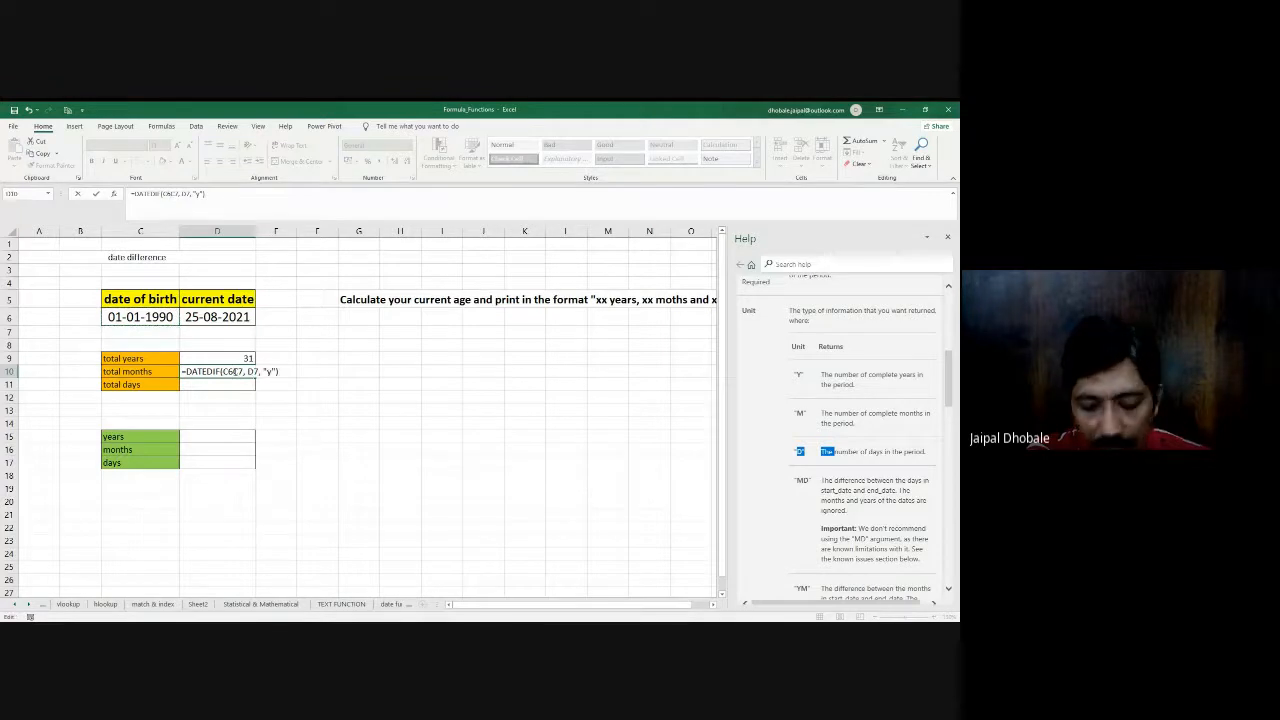
key(Delete)
key(Delete)
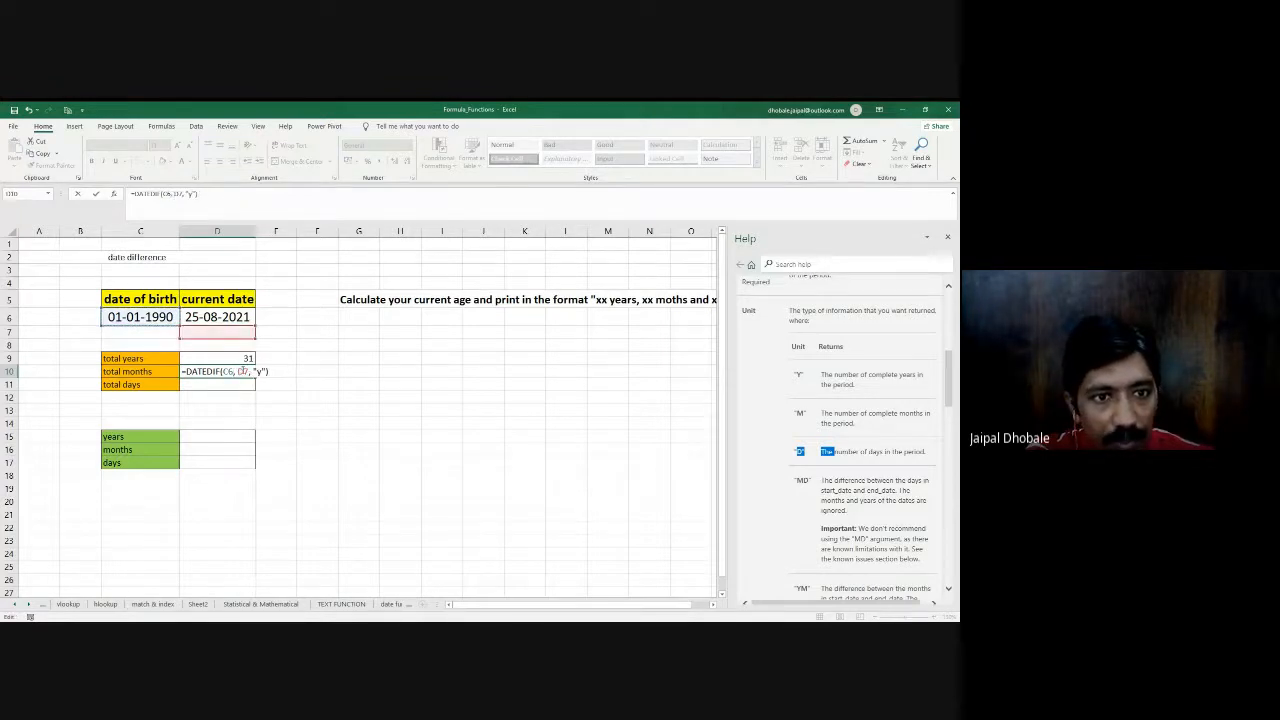
key(BackSpace)
text(6)
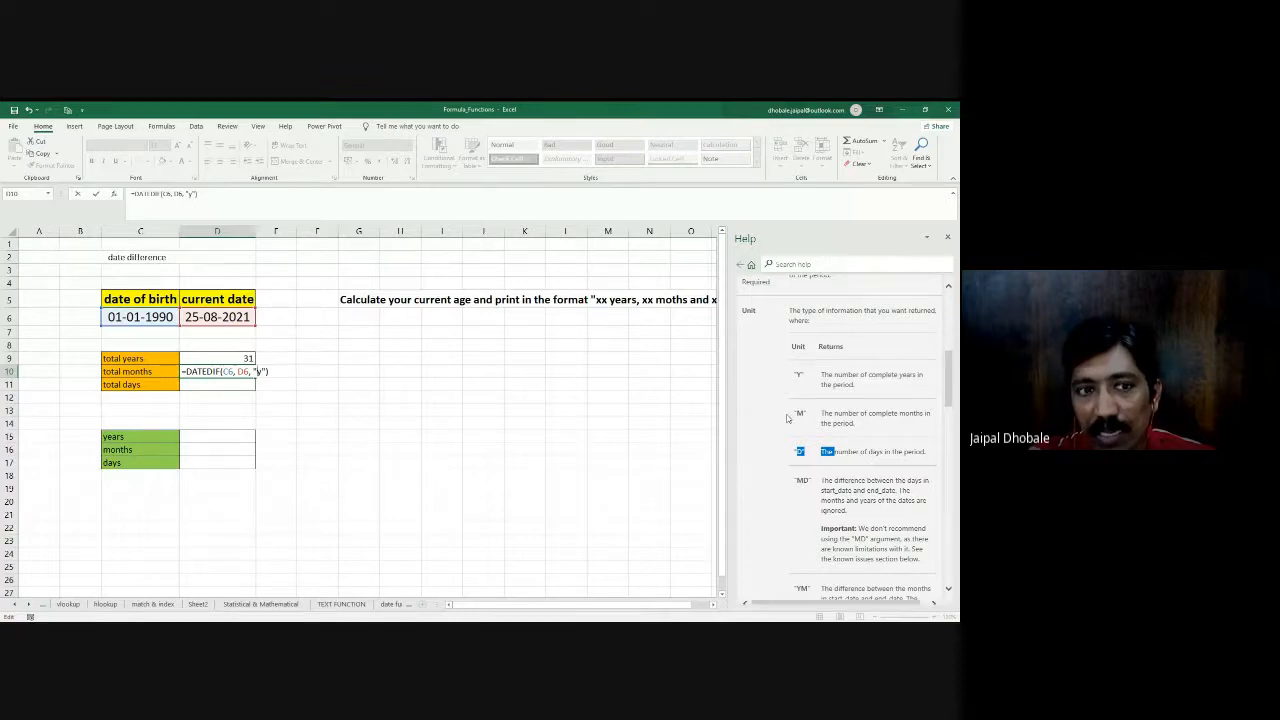
key(BackSpace)
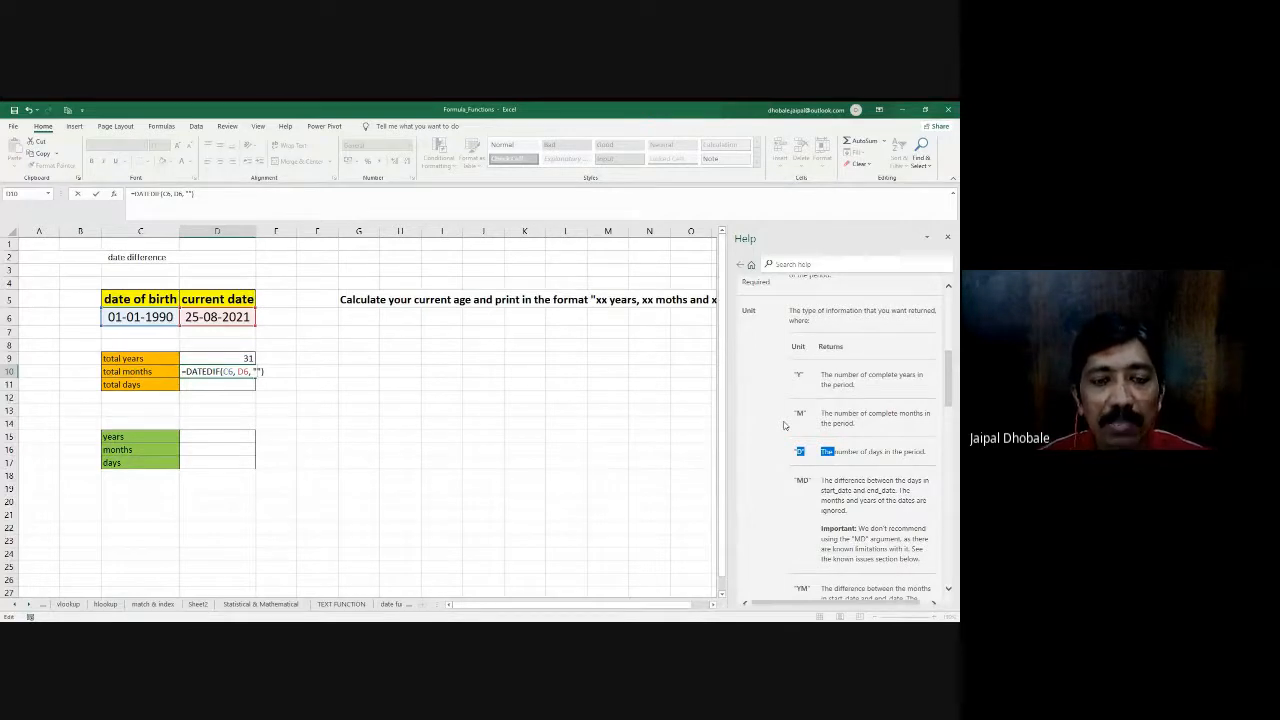
text(m)
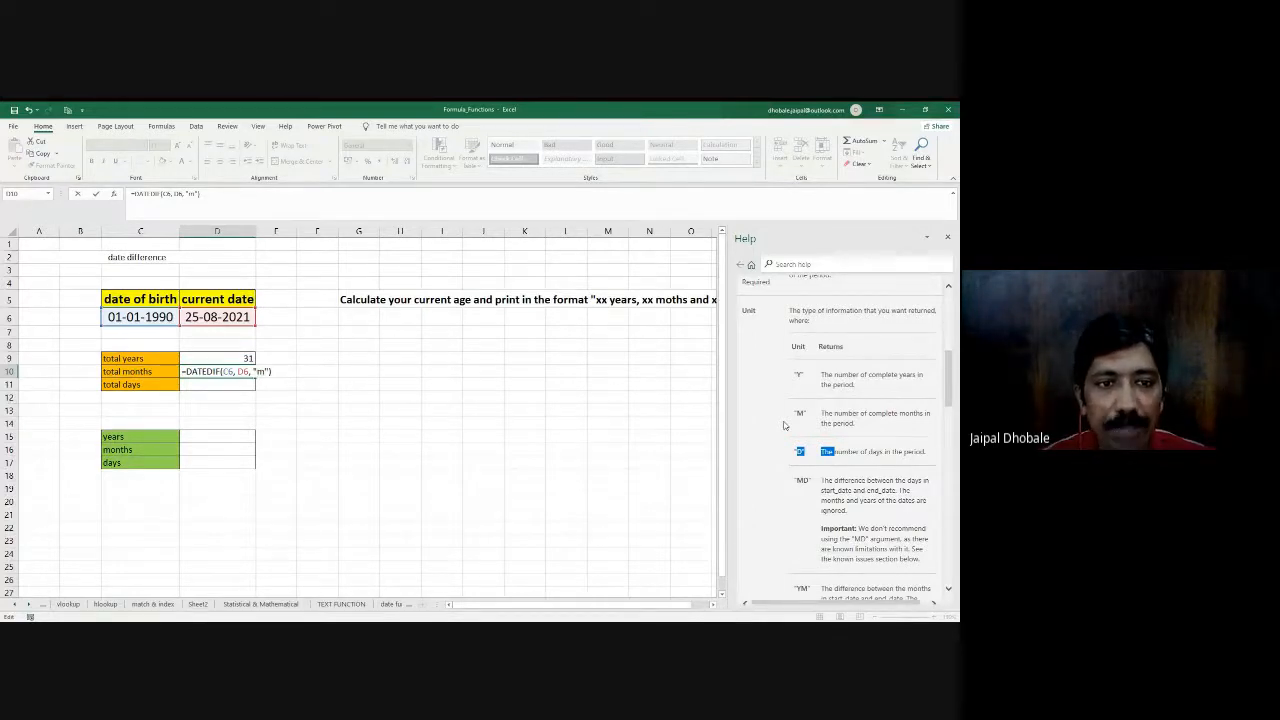
key(Return)
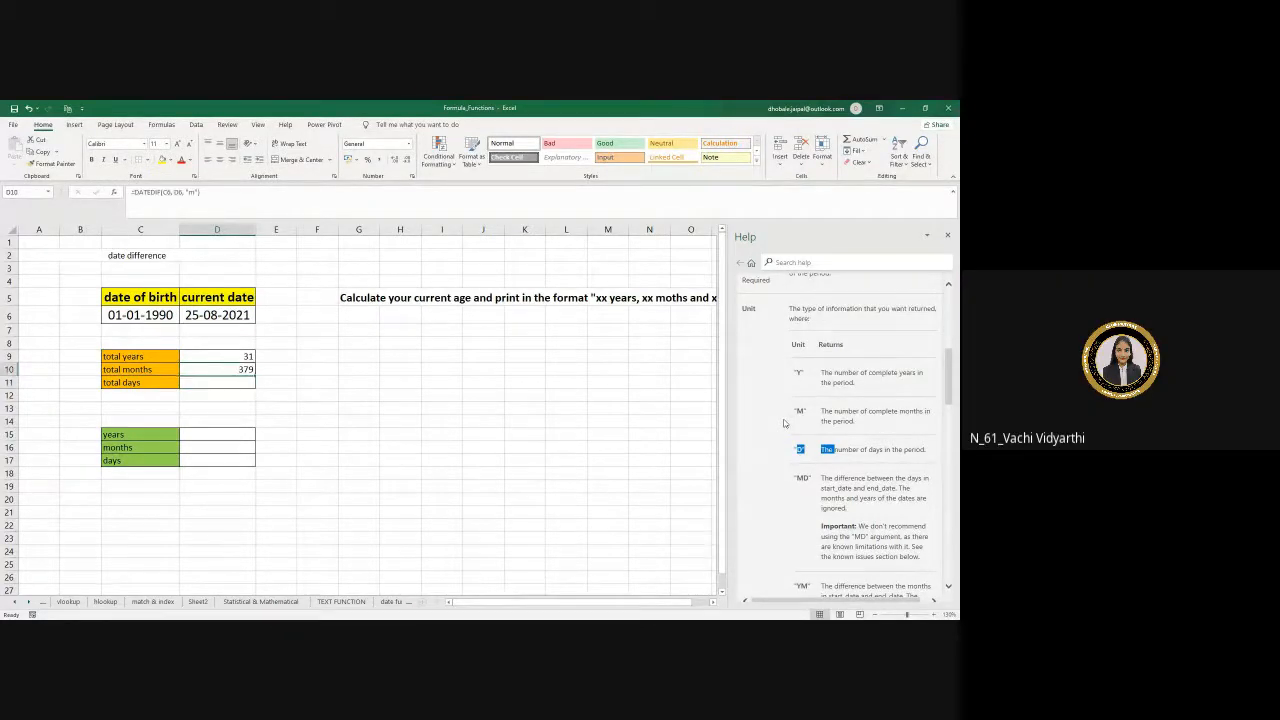
key(Up)
click(165, 192)
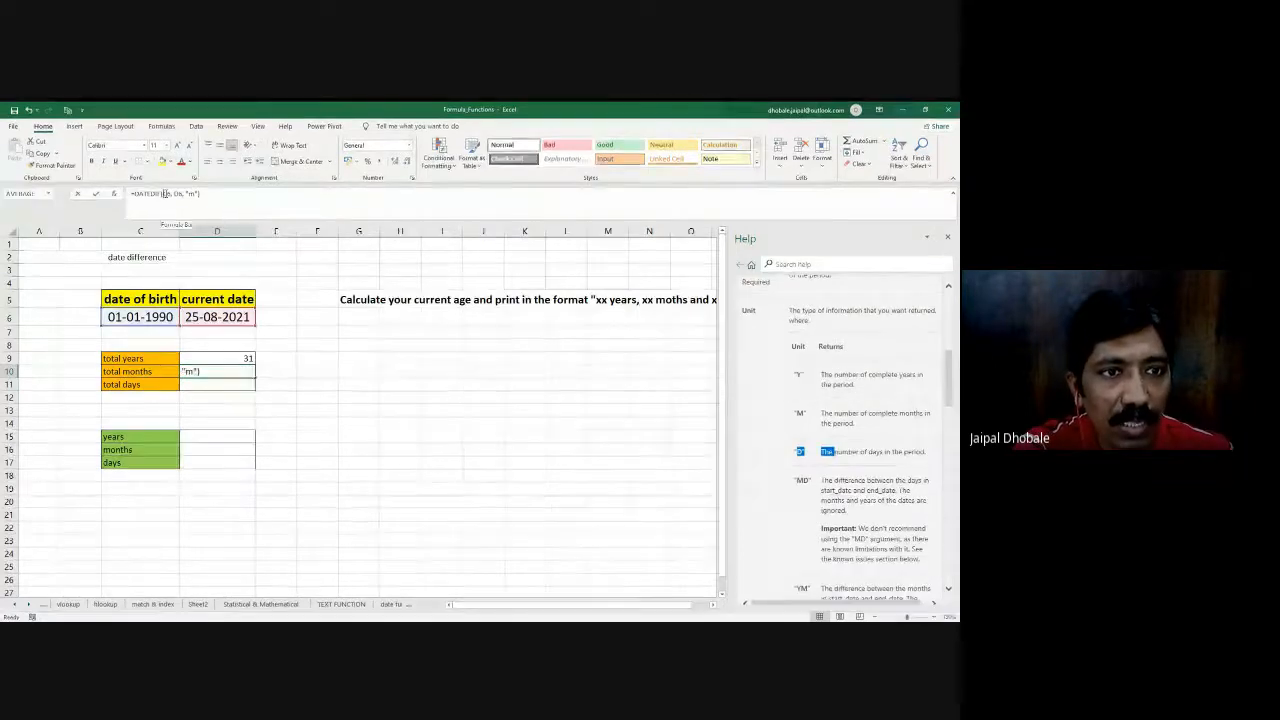
key(F4)
click(186, 193)
key(F4)
click(301, 384)
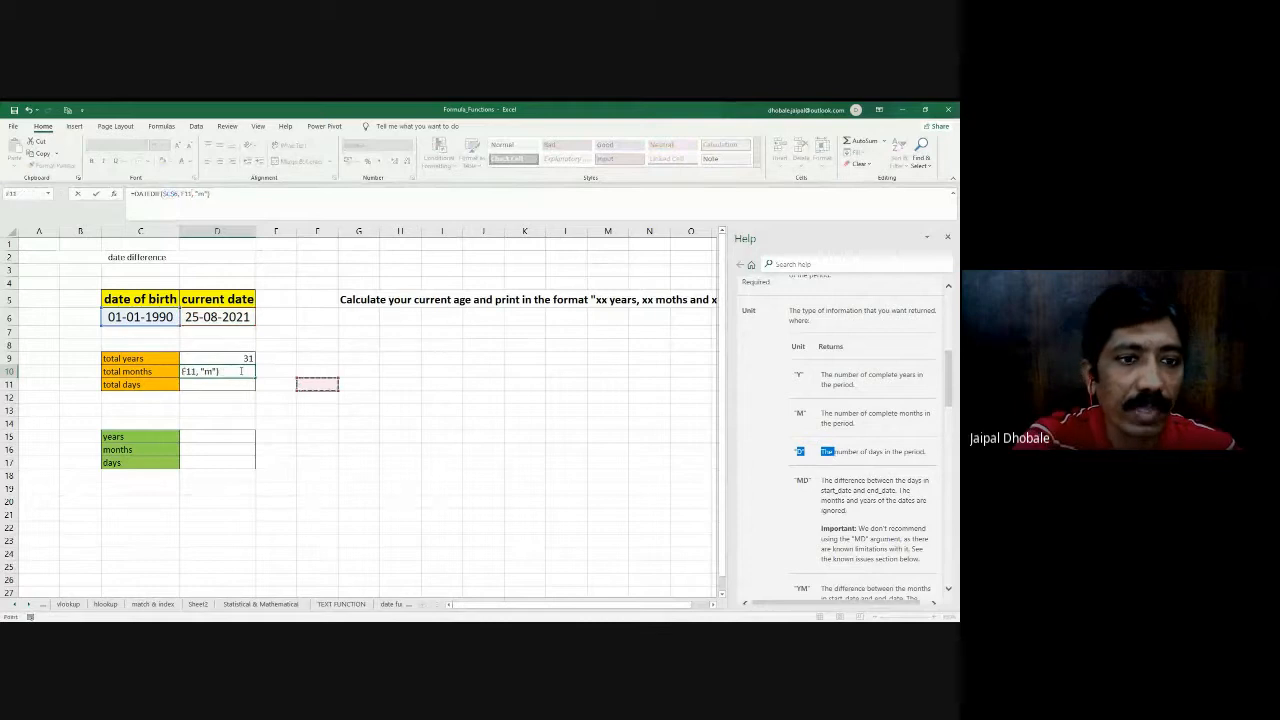
key(Escape)
- Make both date references in the D10 formula absolute, giving =DATEDIF($C$6, $D$6, "m")
click(169, 192)
key(F4)
click(185, 193)
key(F4)
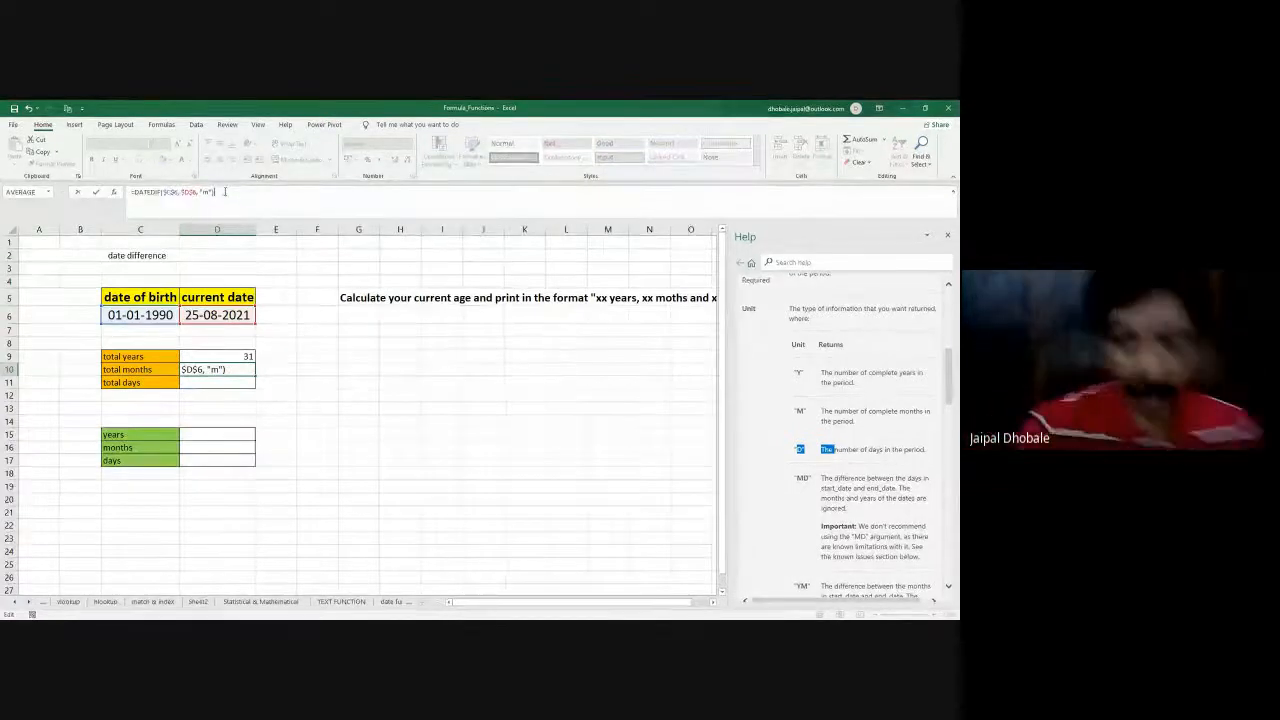
key(ctrl+Return)
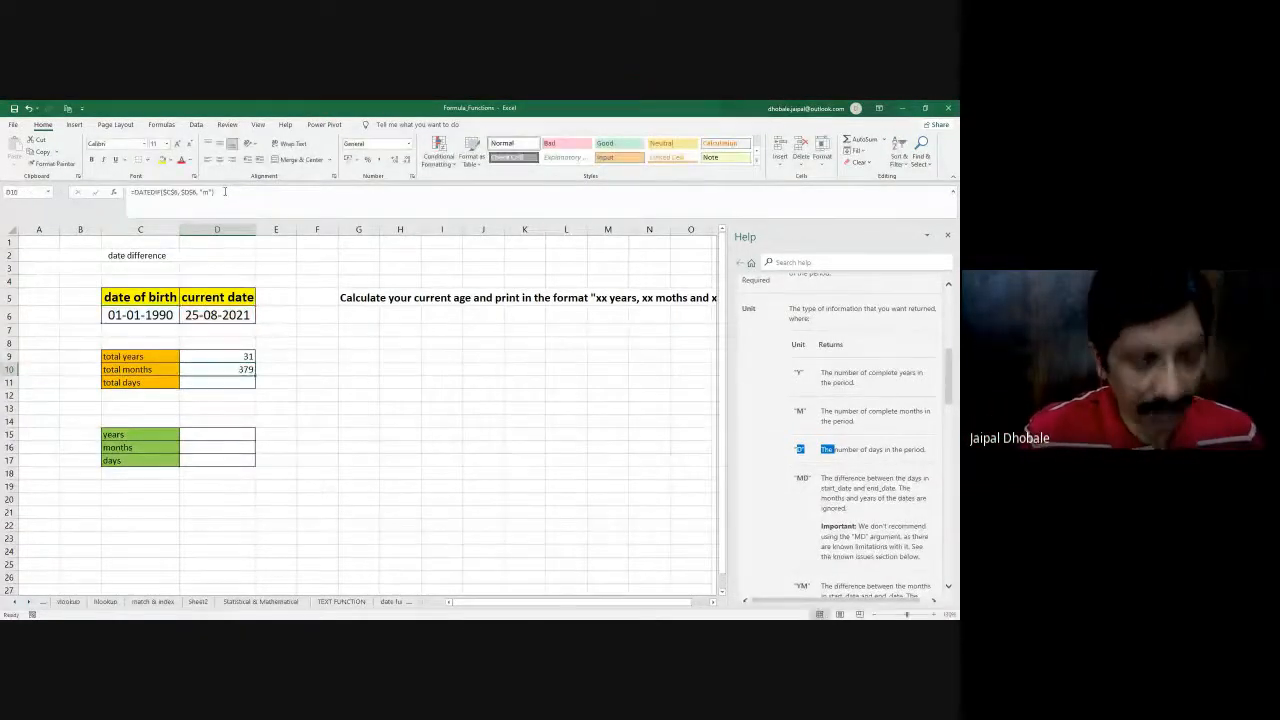
- Copy the total months formula into the total days cell D11 and change its unit to "d"
key(ctrl+c)
key(Down)
key(ctrl+v)
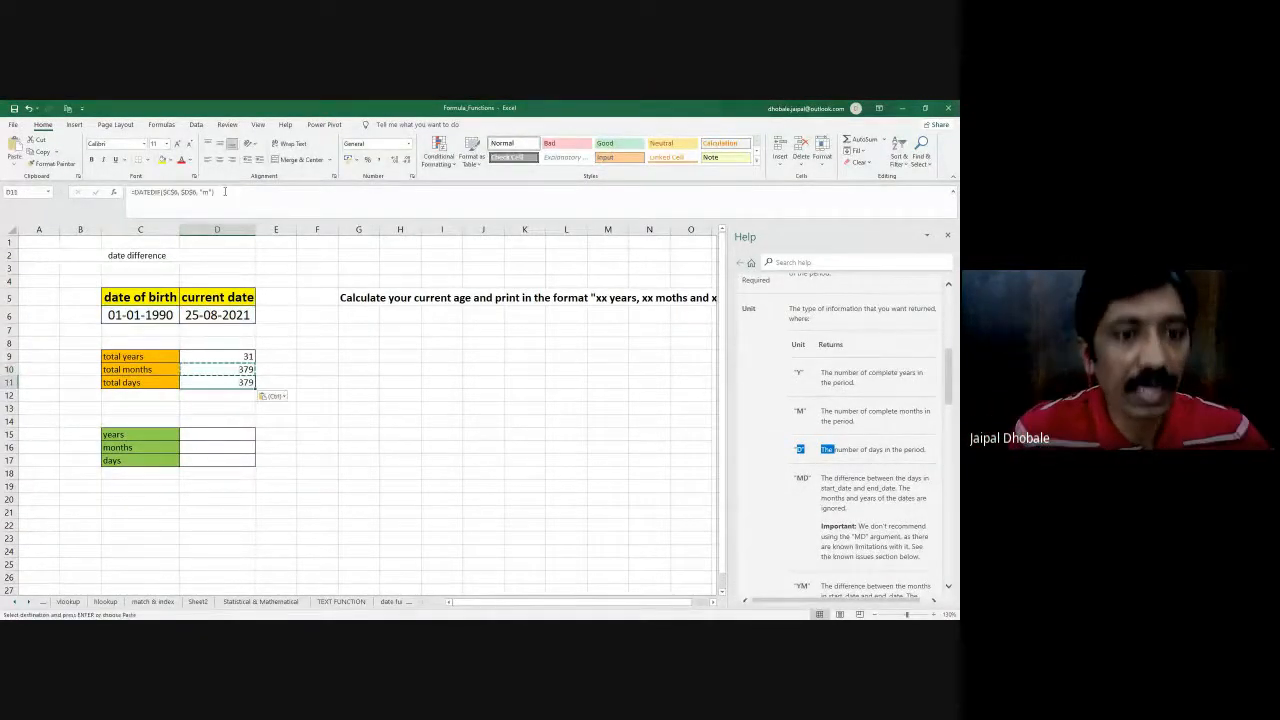
key(Escape)
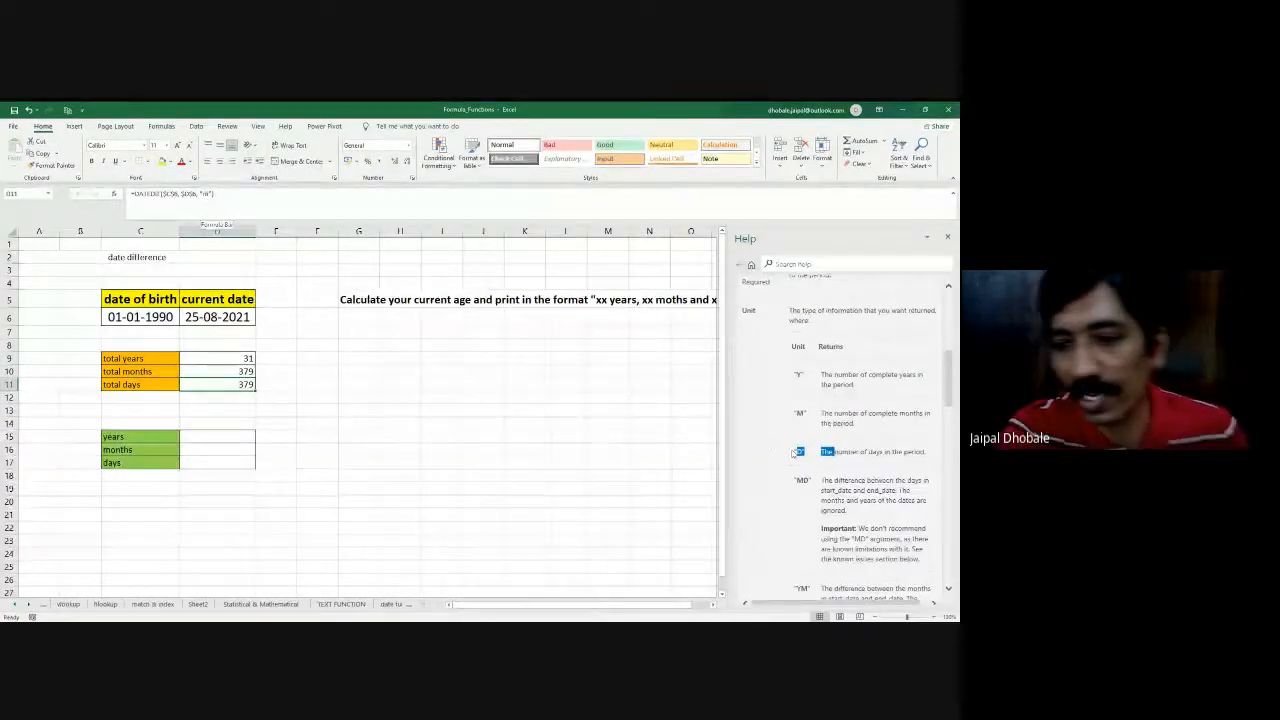
click(207, 193)
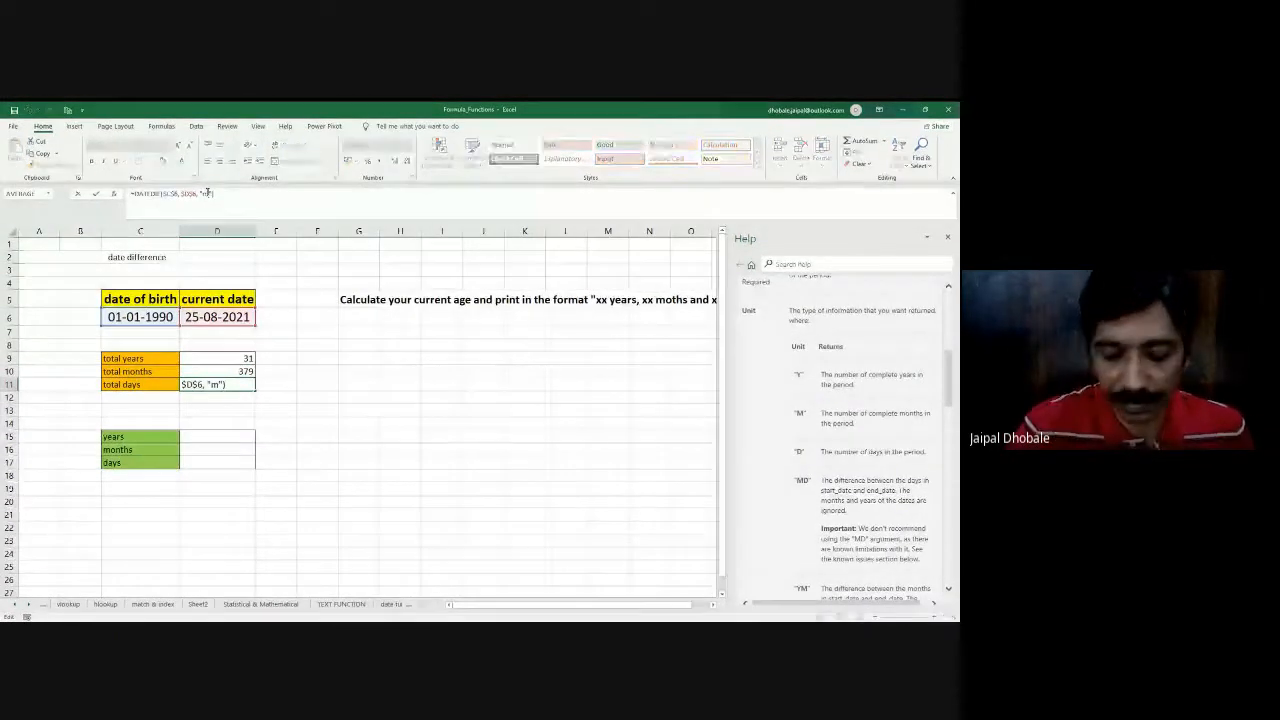
key(BackSpace)
text(d)
key(Return)
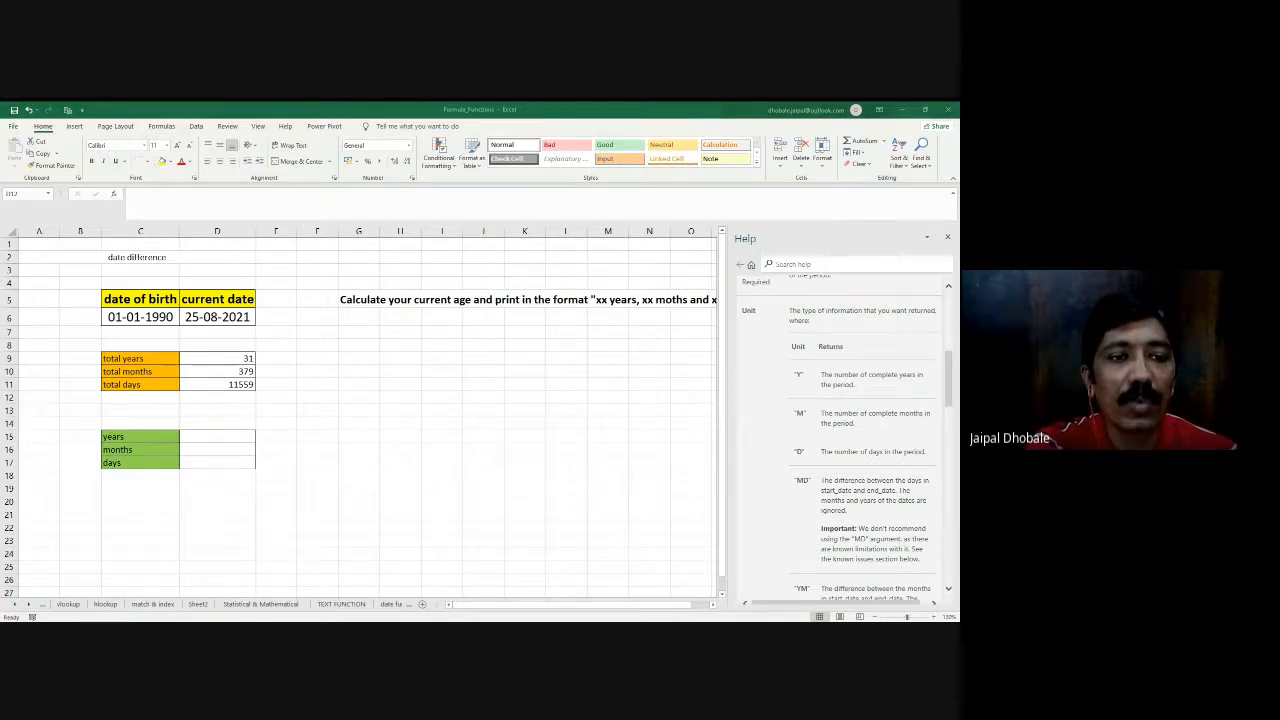
- Review the date of birth and current date cells together with the years, months and days cells D15 to D17
click(463, 600)
click(204, 458)
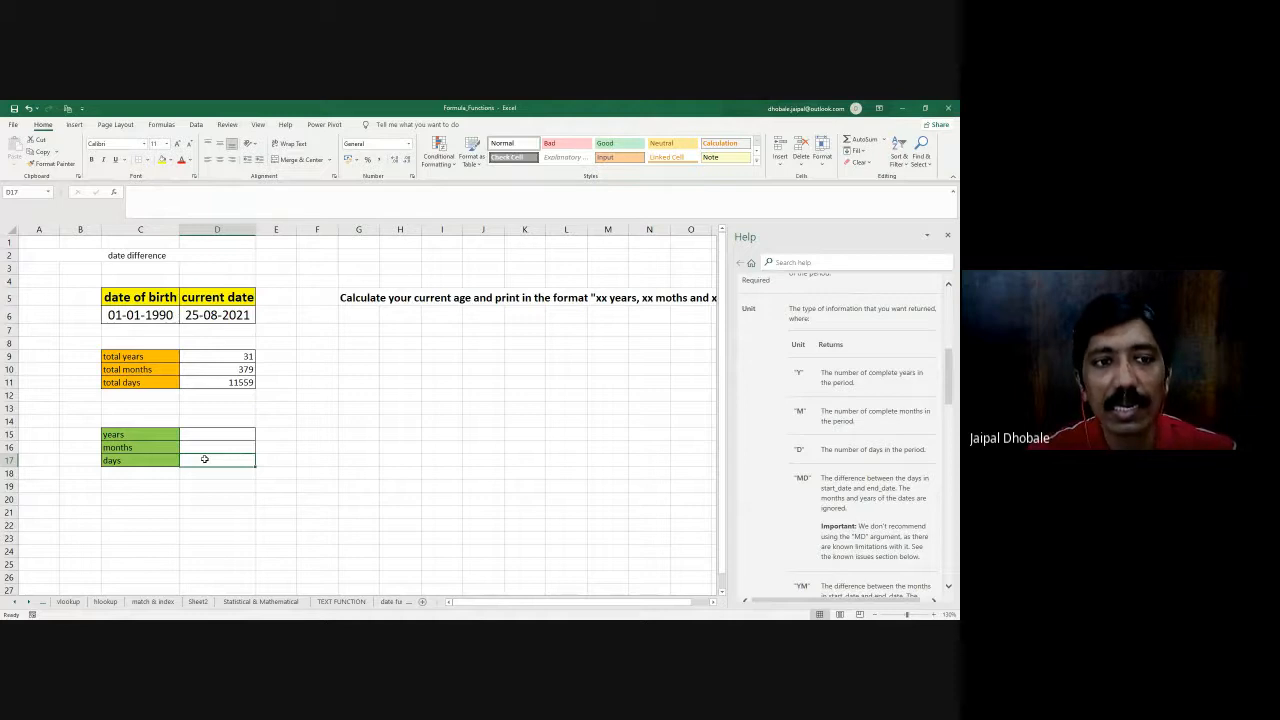
click(218, 315)
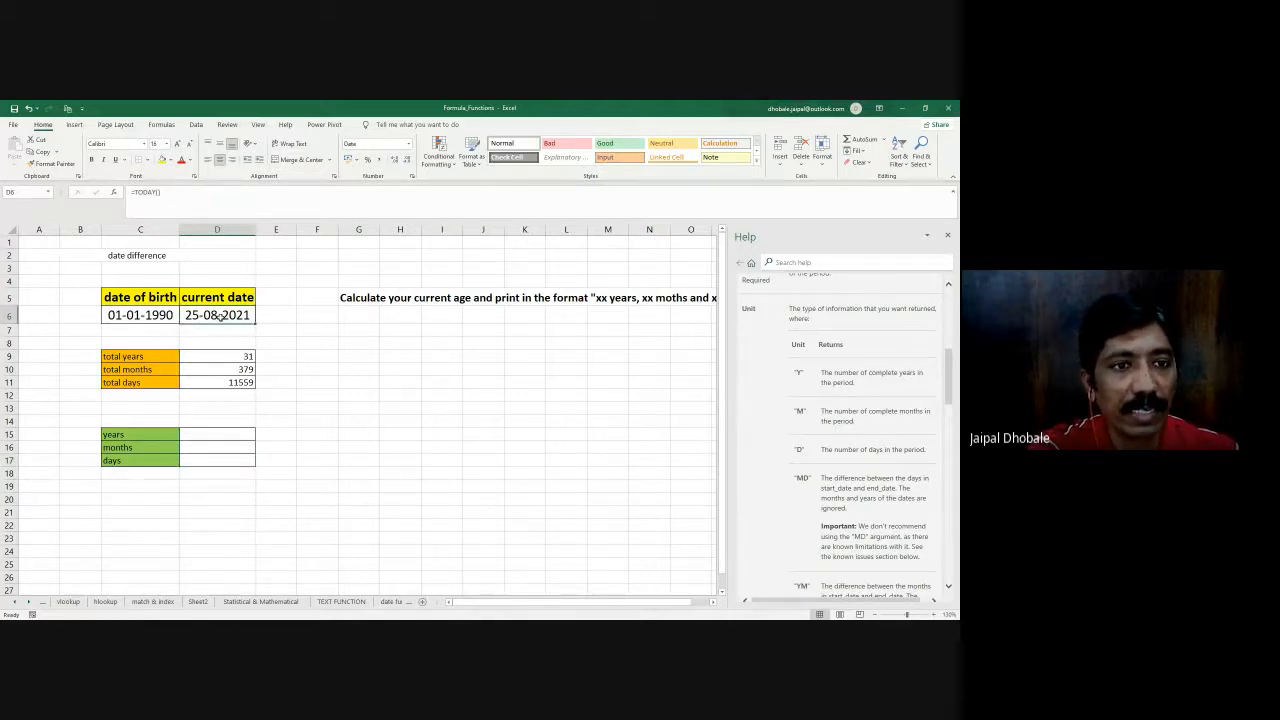
click(127, 314)
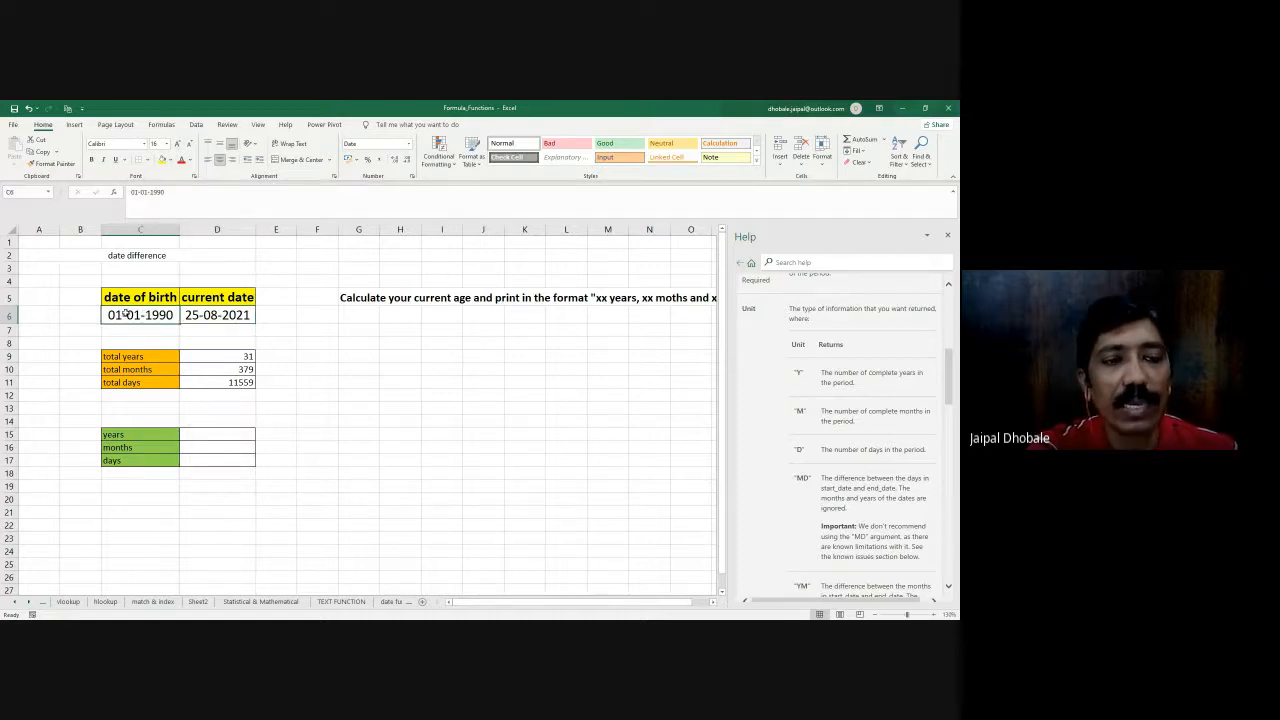
click(203, 433)
click(205, 447)
click(206, 460)
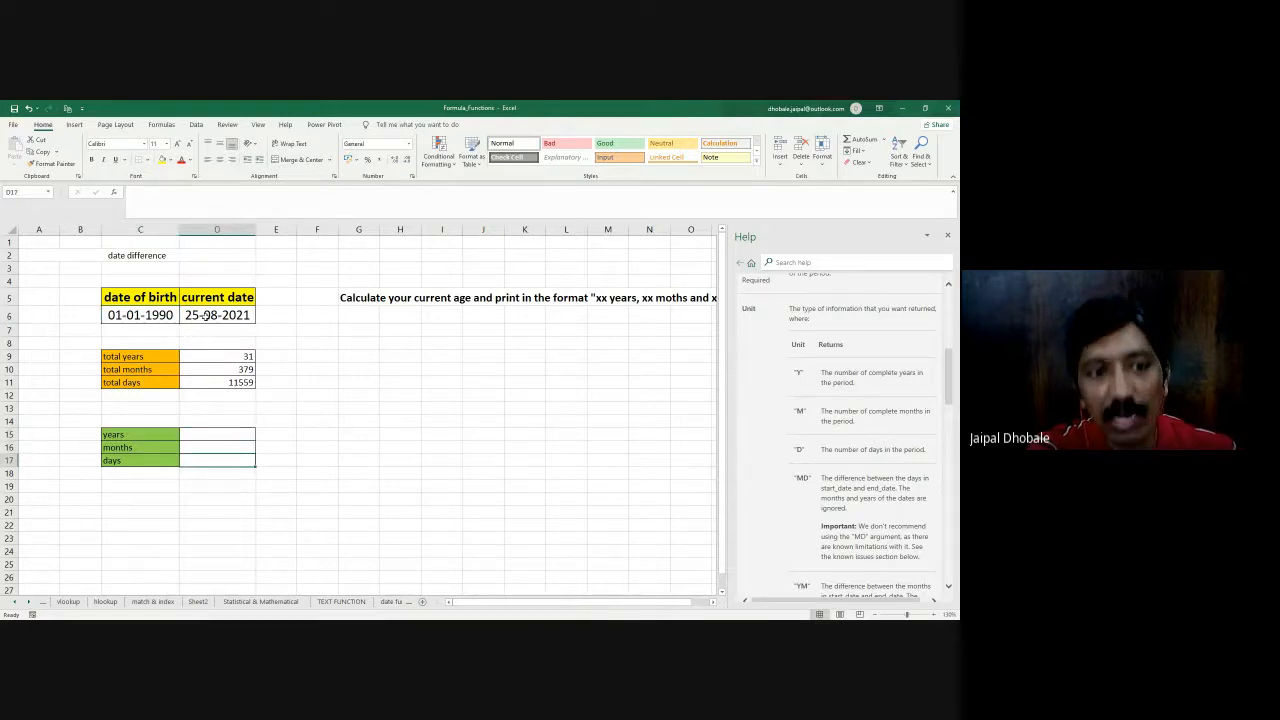
click(224, 434)
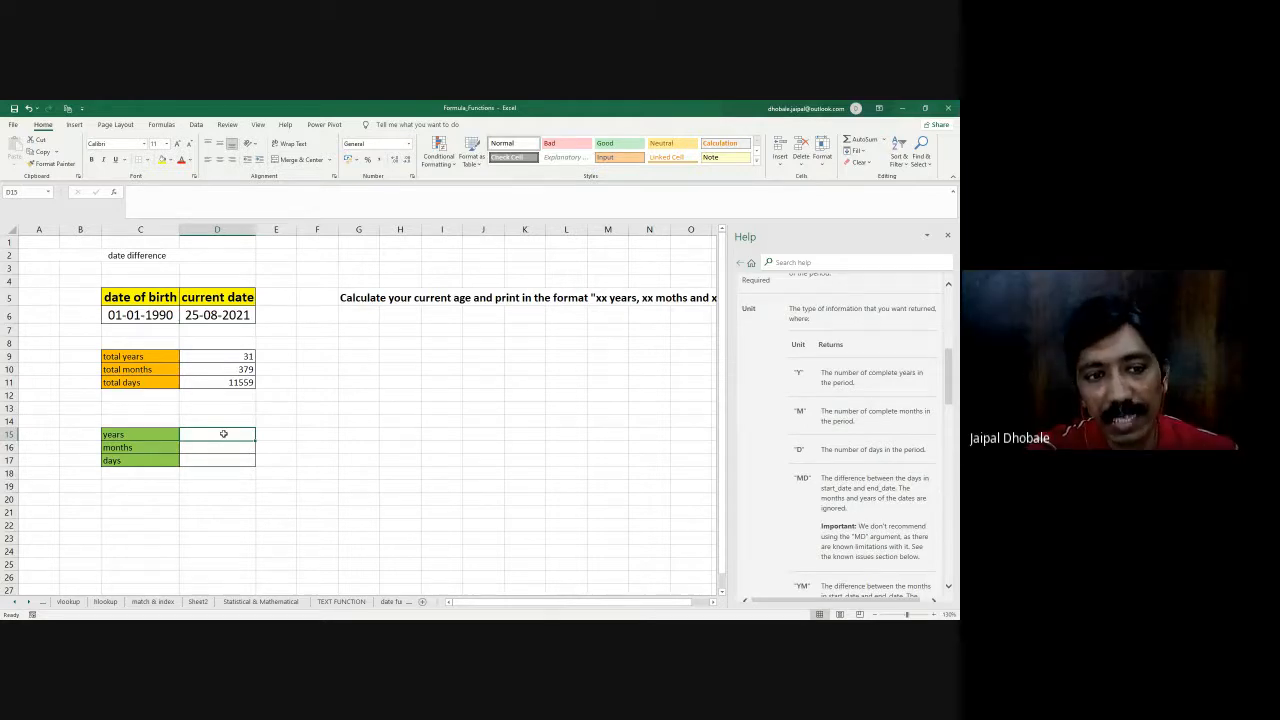
- Copy the total months formula from D10 into the years cell D15 and change its unit to "y"
click(216, 371)
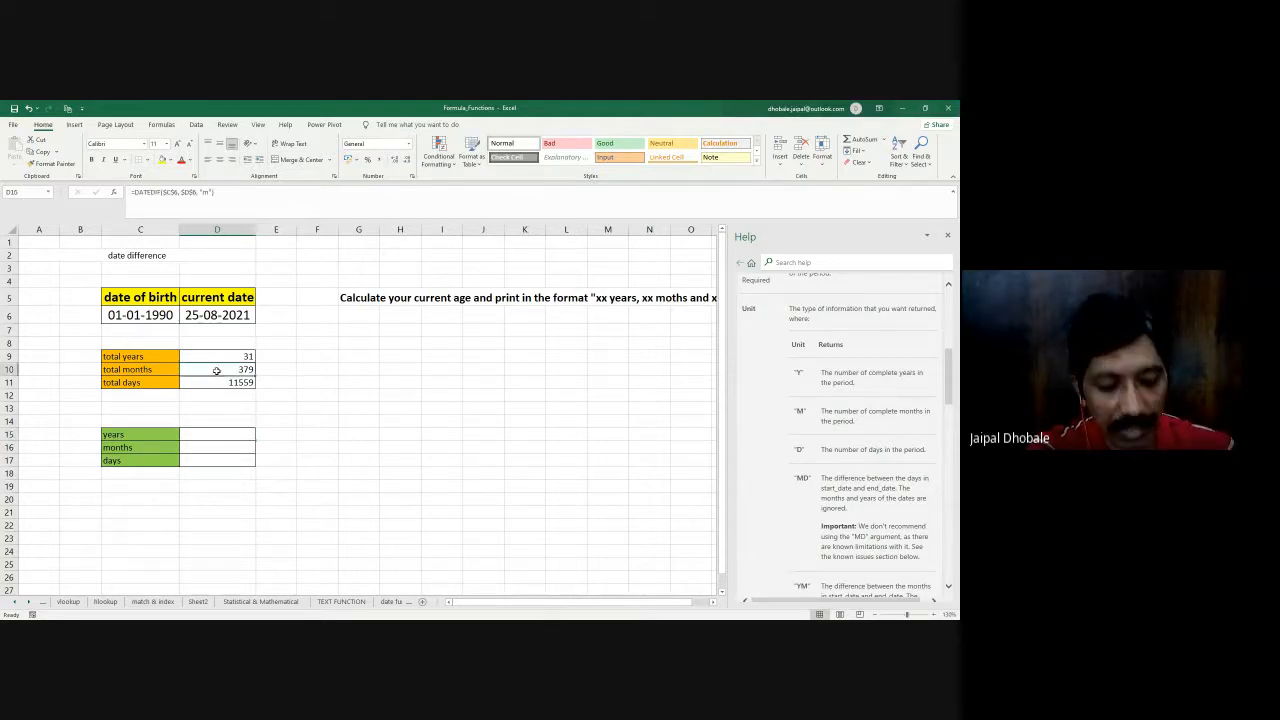
key(ctrl+c)
click(212, 433)
key(ctrl+v)
key(Escape)
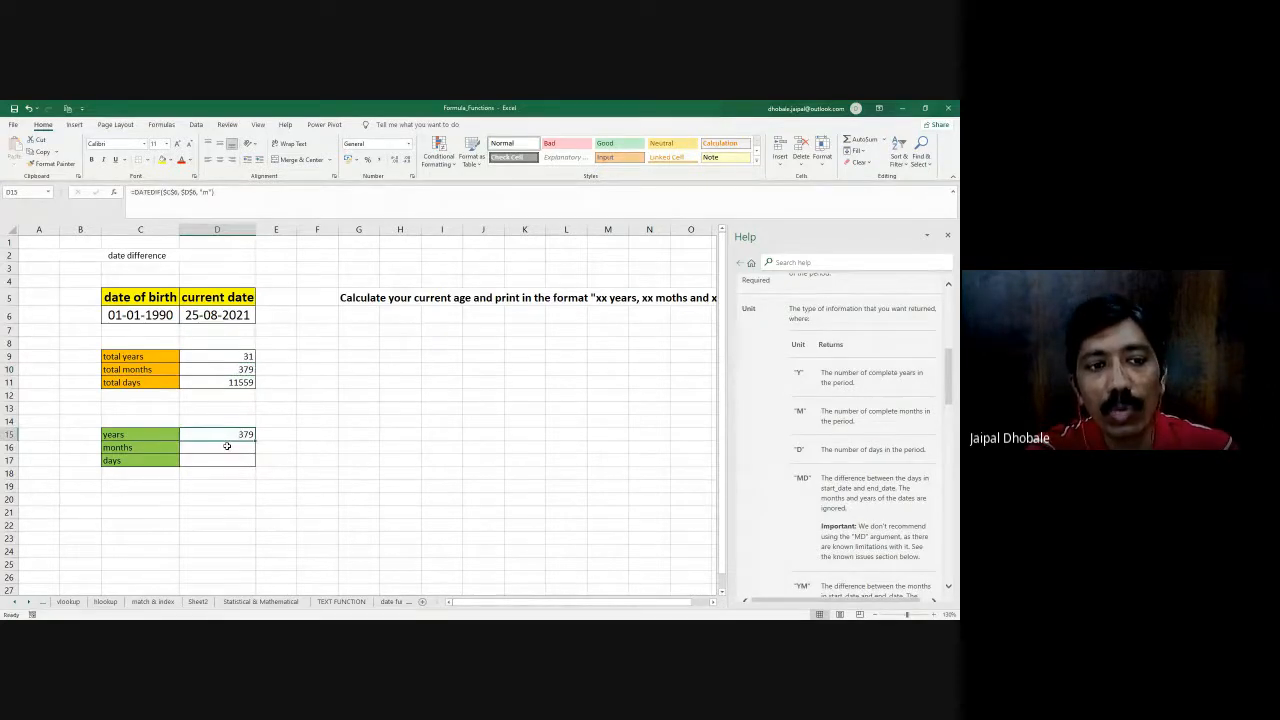
click(234, 356)
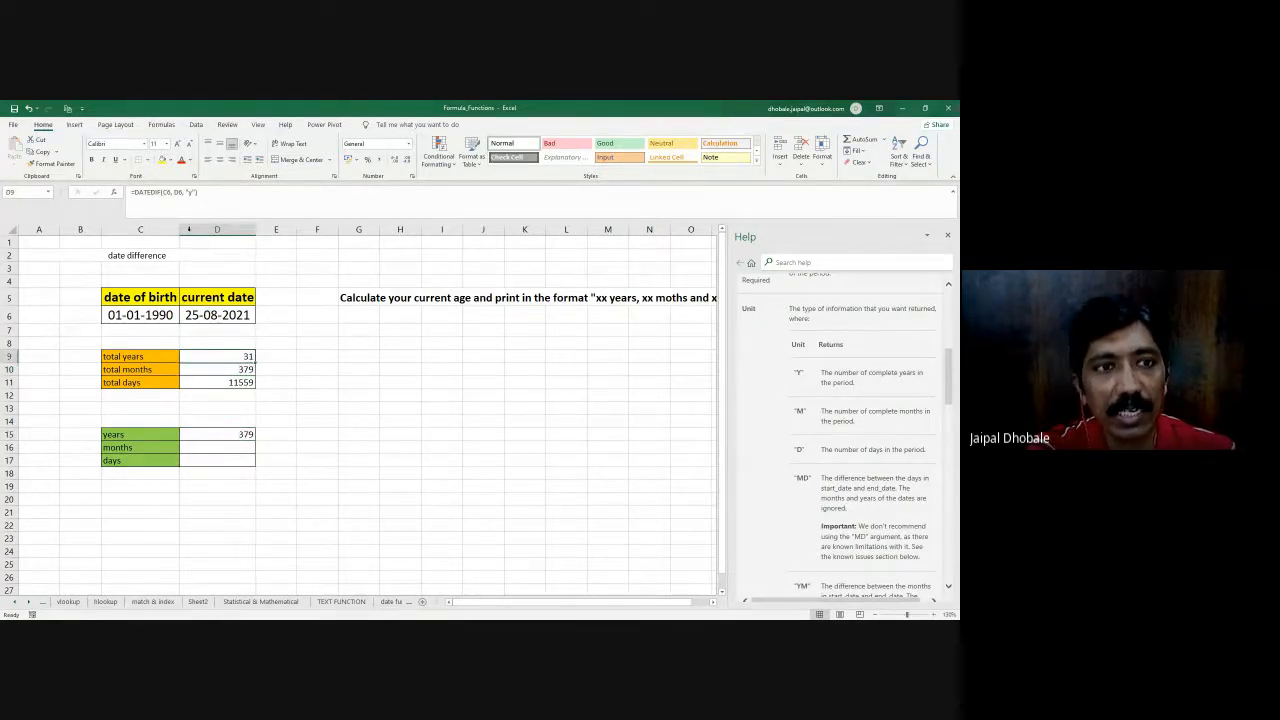
click(223, 433)
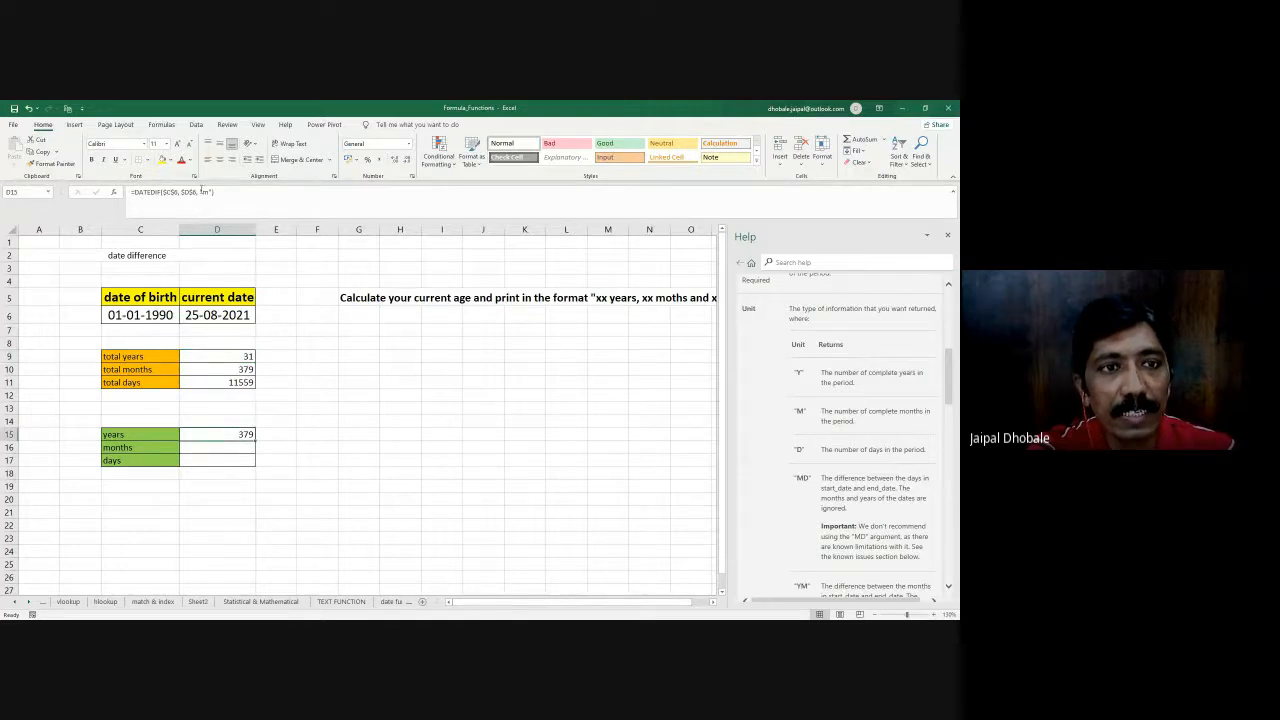
click(205, 191)
key(BackSpace)
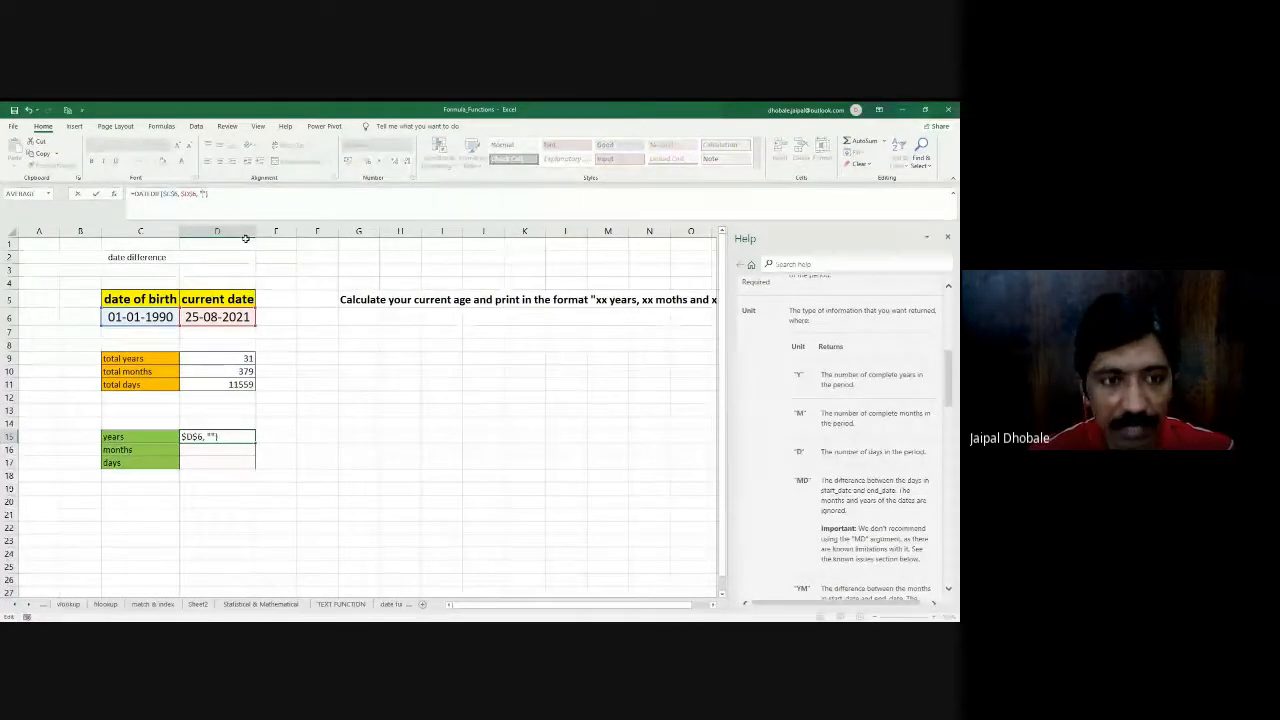
text(y)
key(Return)
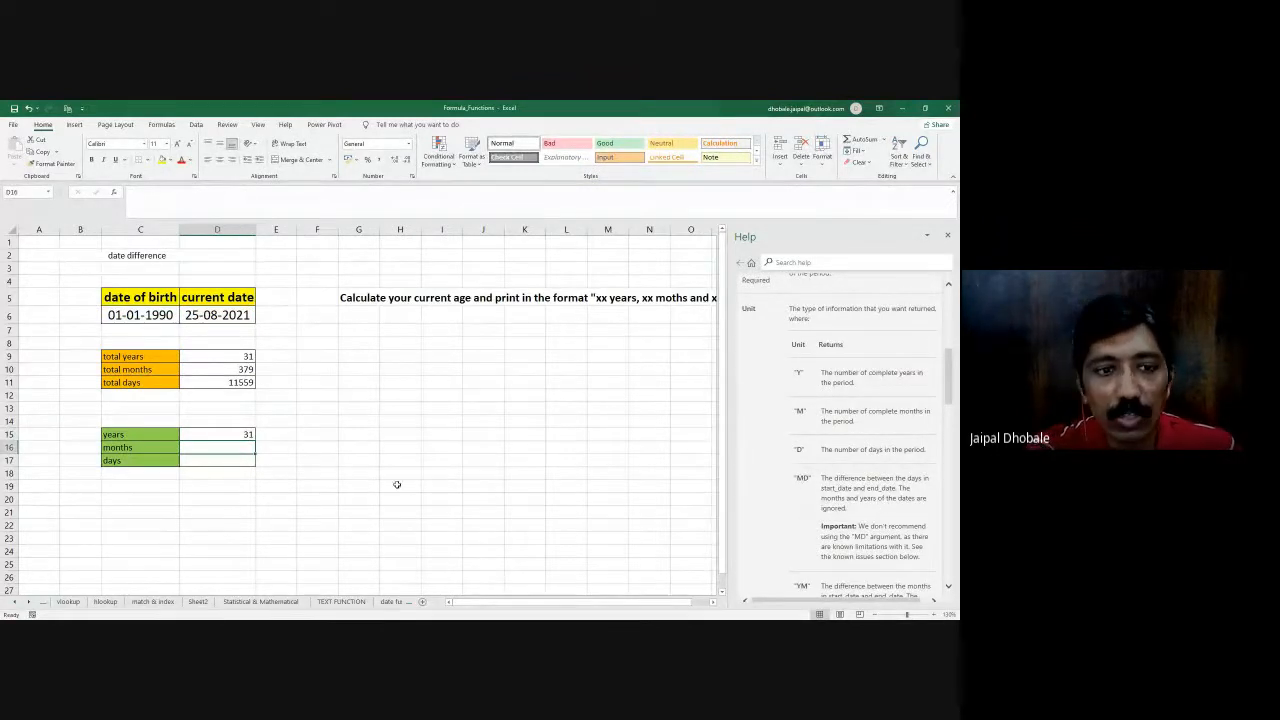
- Consult the "YM" unit in the help article, copy the D15 formula into the months cell D16 and change its unit to "ym"
scroll(947, 392, down, 3)
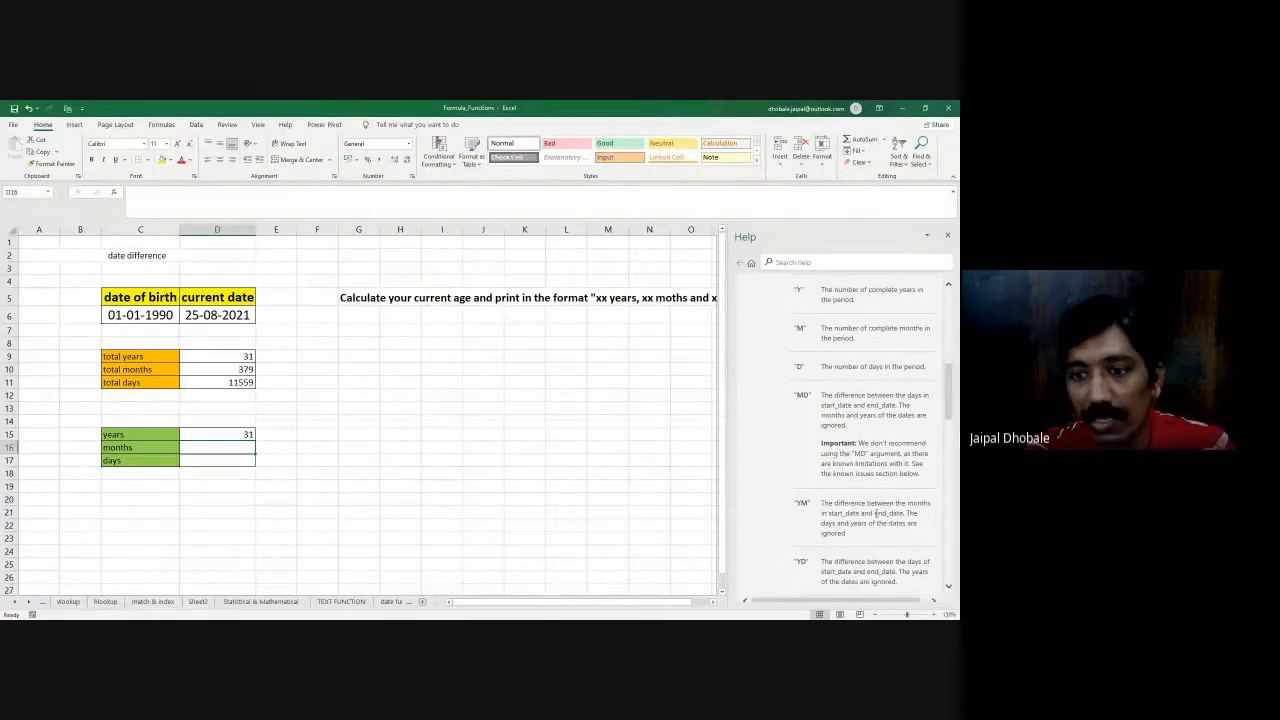
drag(821, 503, 884, 531)
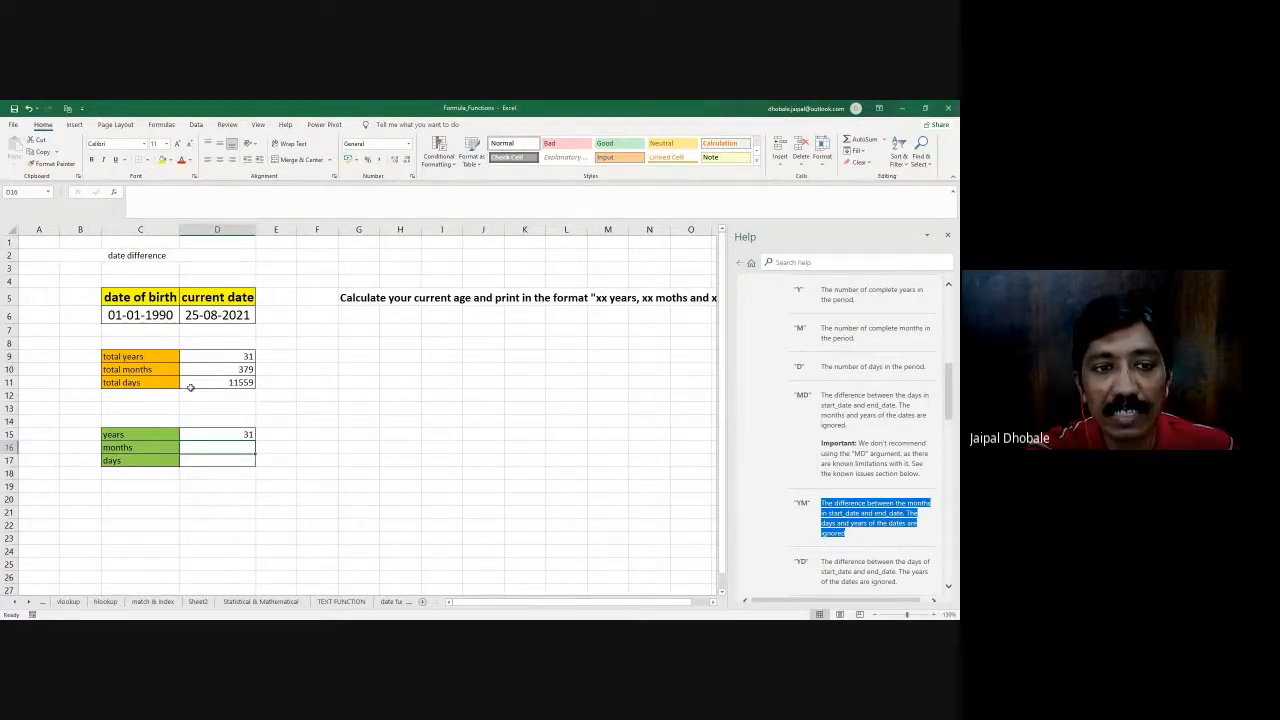
click(235, 434)
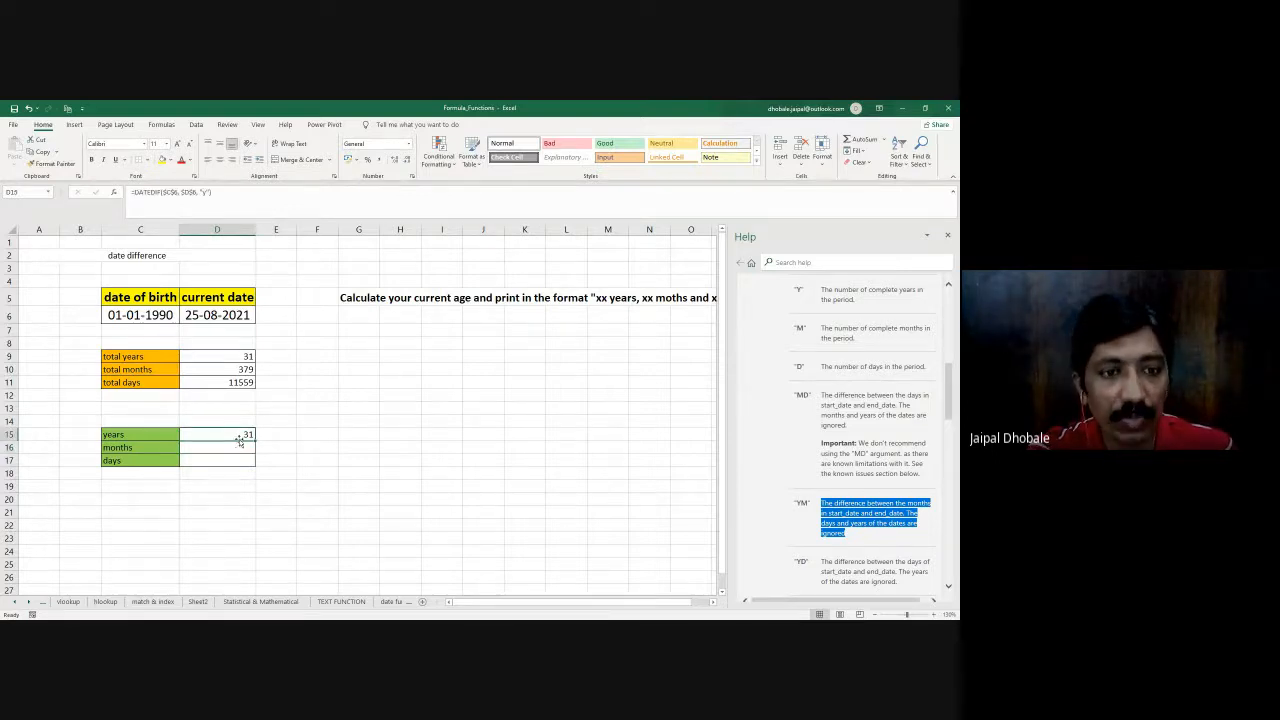
key(ctrl+c)
click(236, 447)
key(ctrl+v)
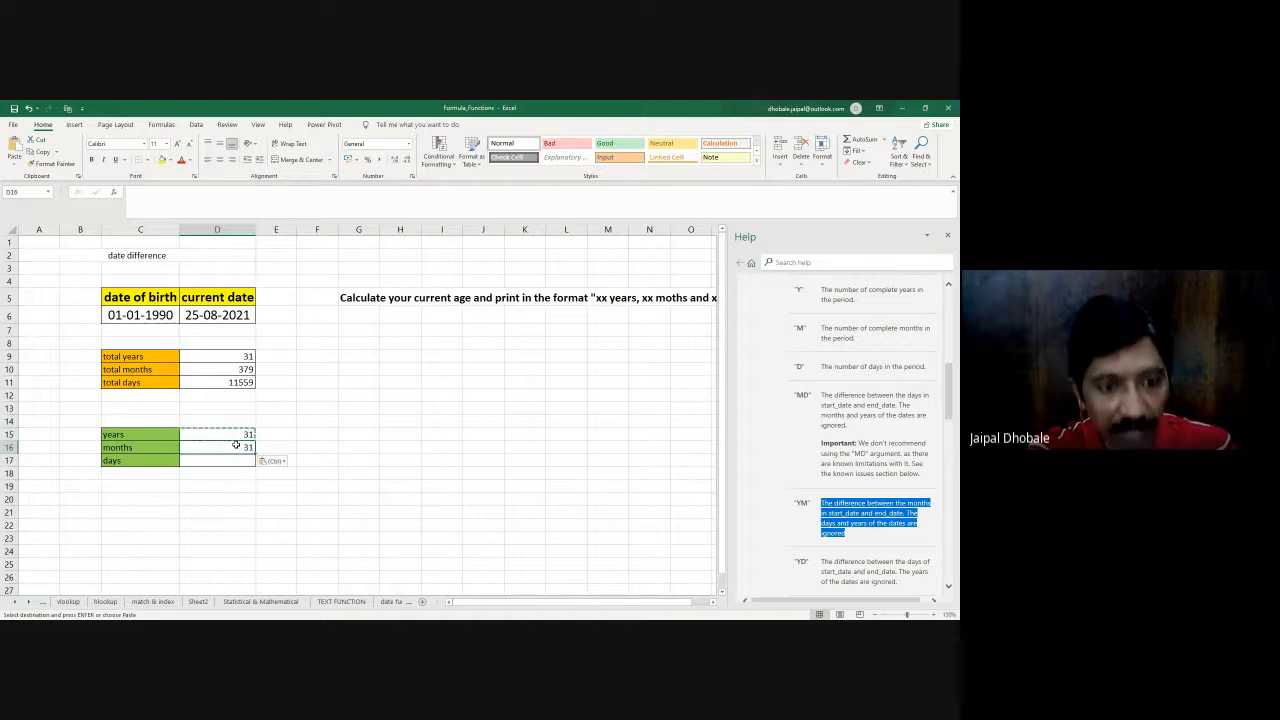
key(Escape)
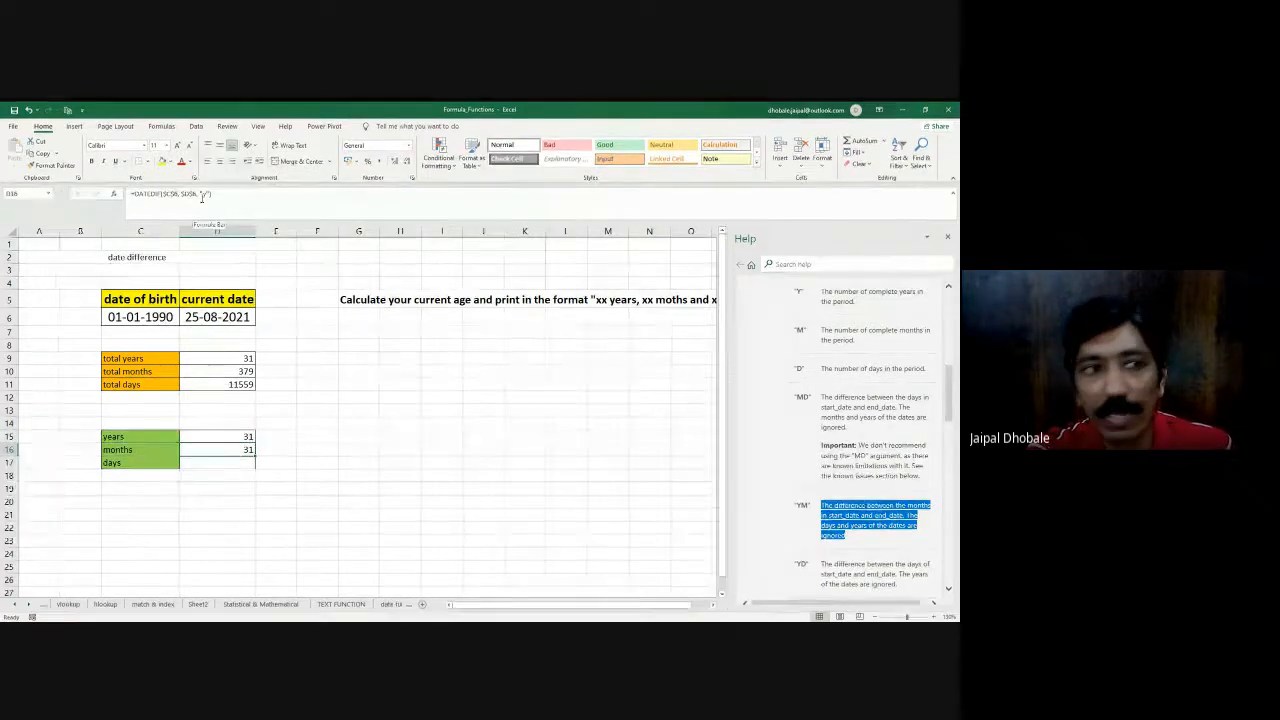
click(198, 193)
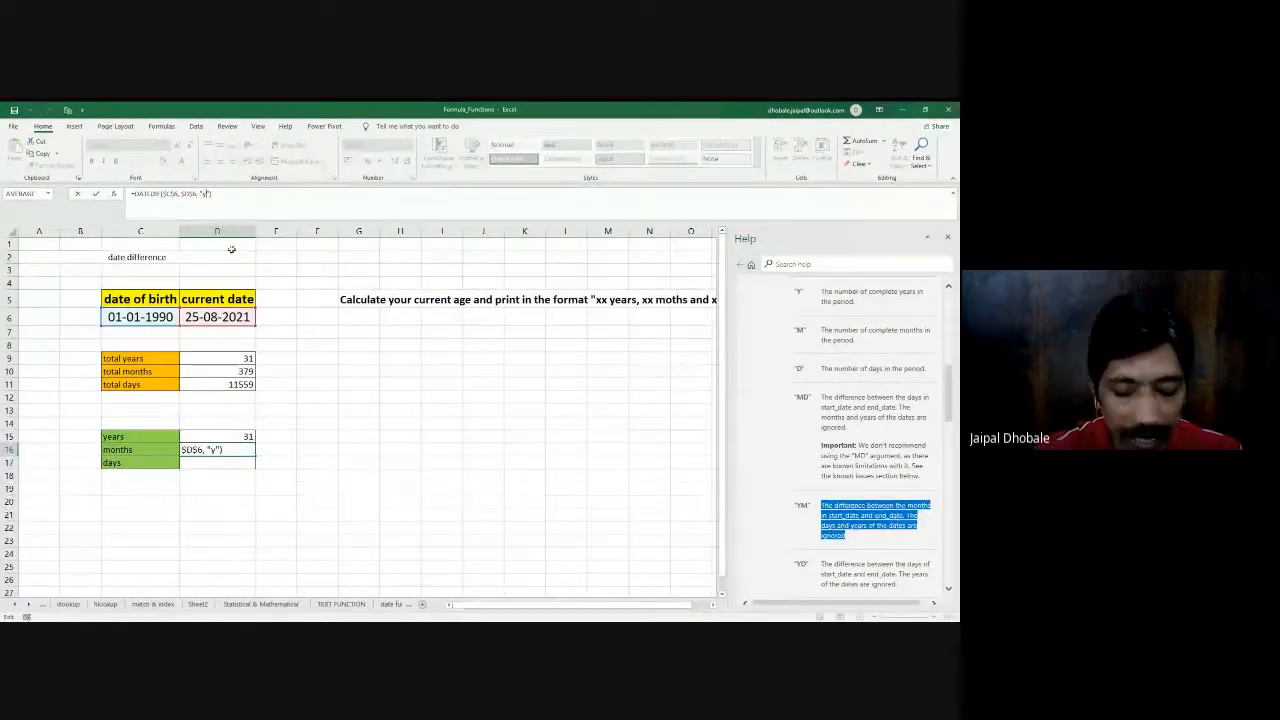
text(m)
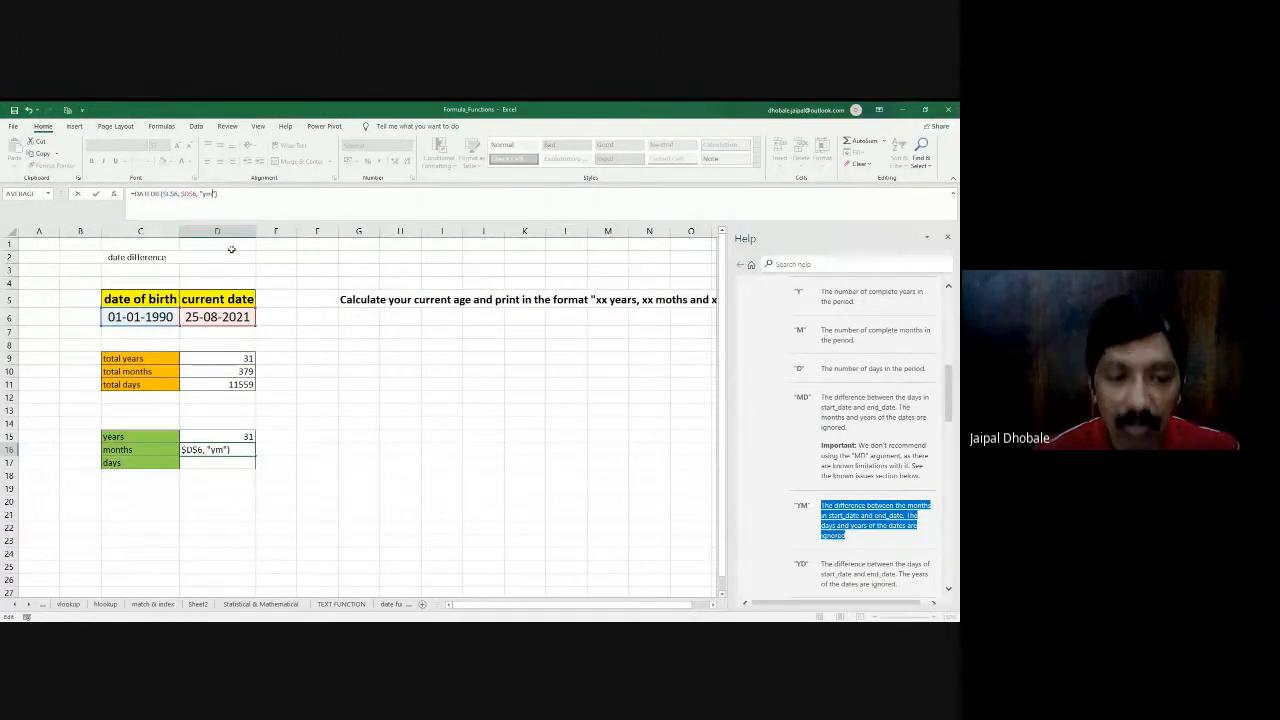
key(Return)
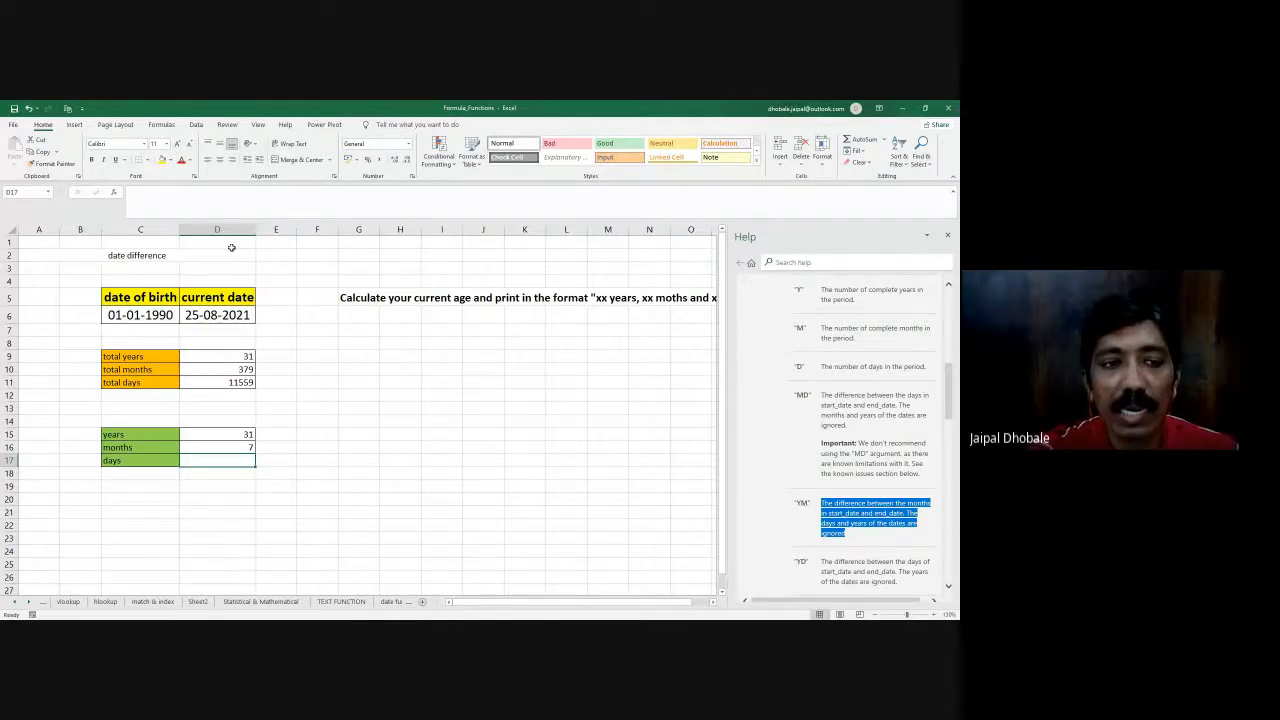
scroll(267, 471, down, 1)
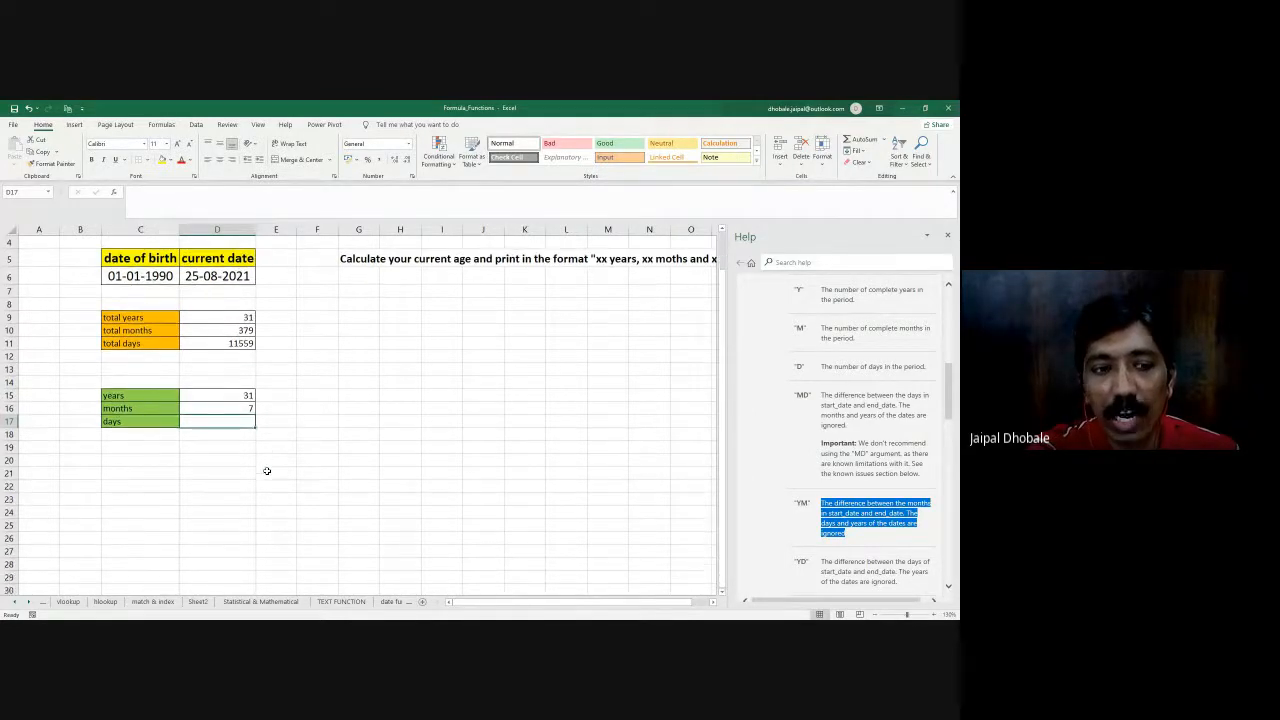
- Consult the "YD" unit in the help article, copy the D16 formula into the days cell D17 and change its unit to "yd"
scroll(947, 408, down, 1)
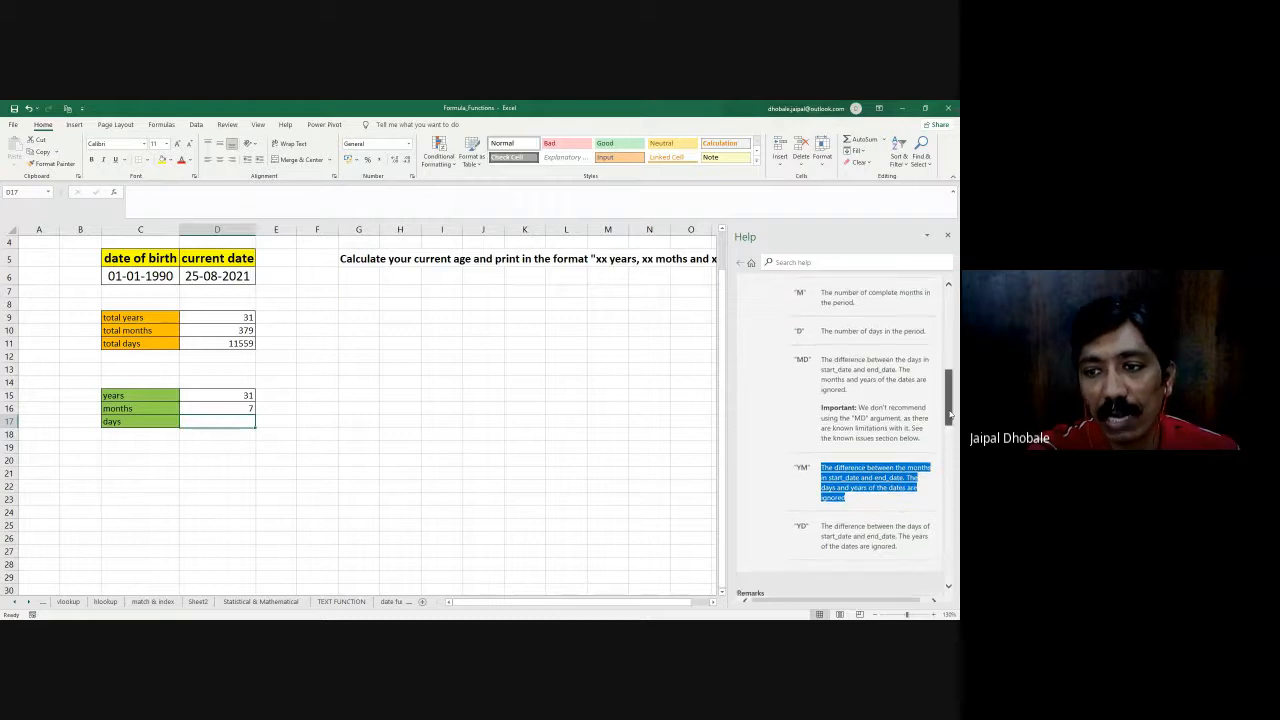
click(224, 405)
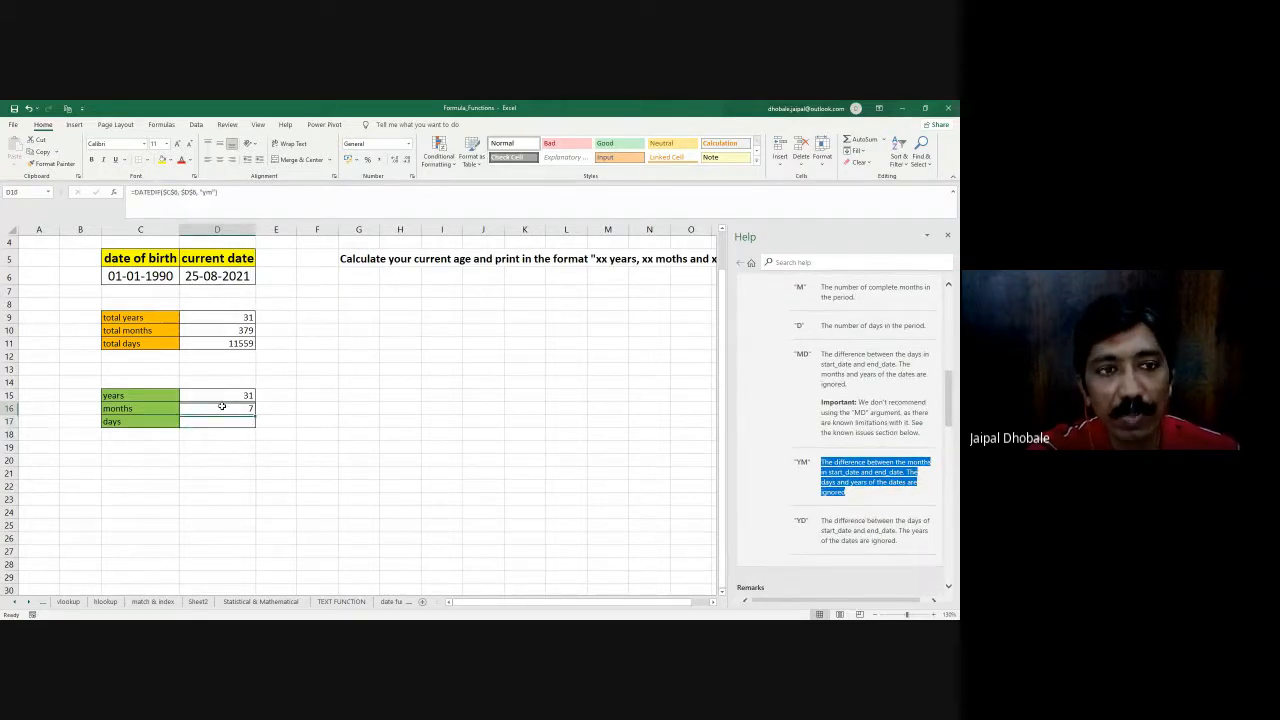
key(ctrl+c)
click(227, 426)
key(ctrl+v)
key(Escape)
click(203, 193)
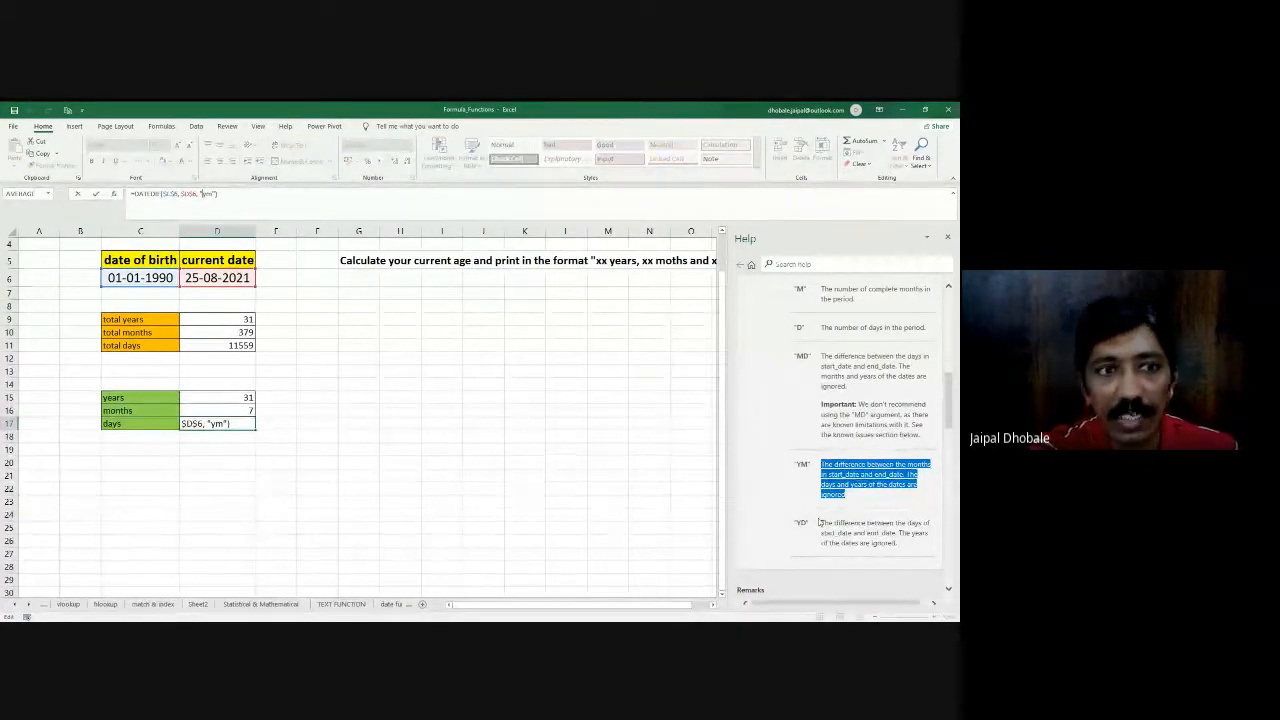
key(BackSpace)
text(d)
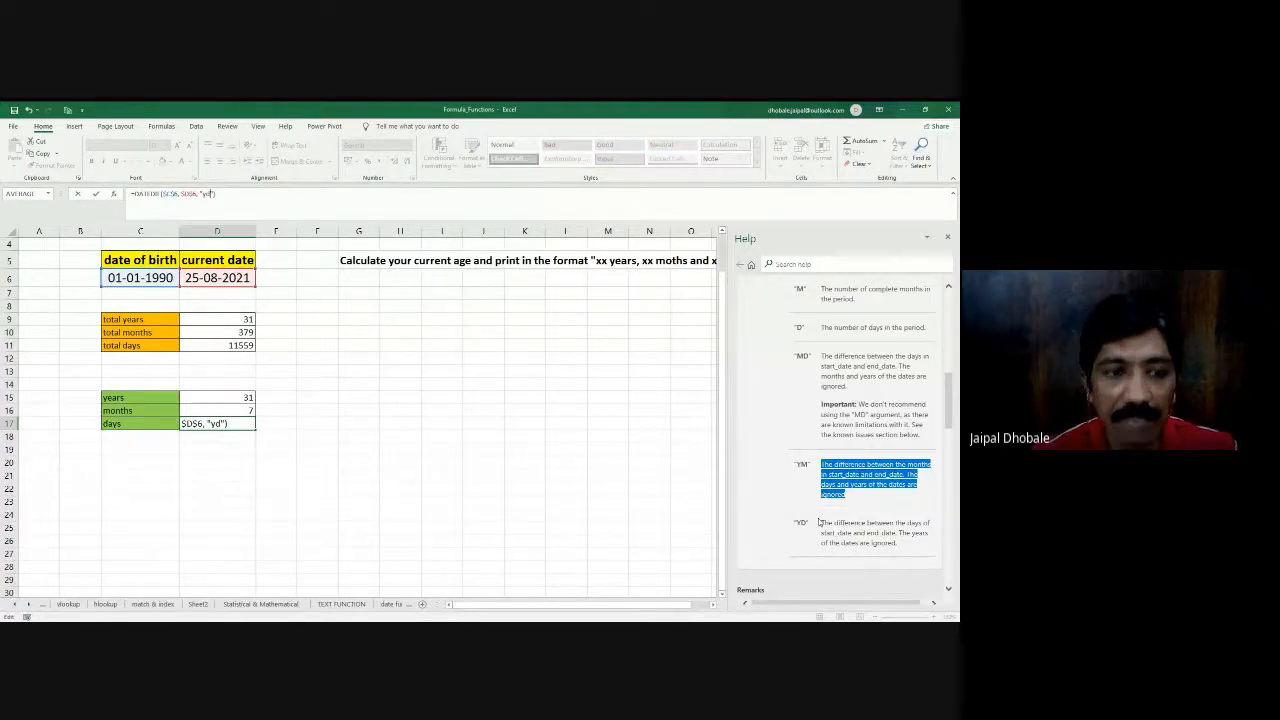
key(Return)
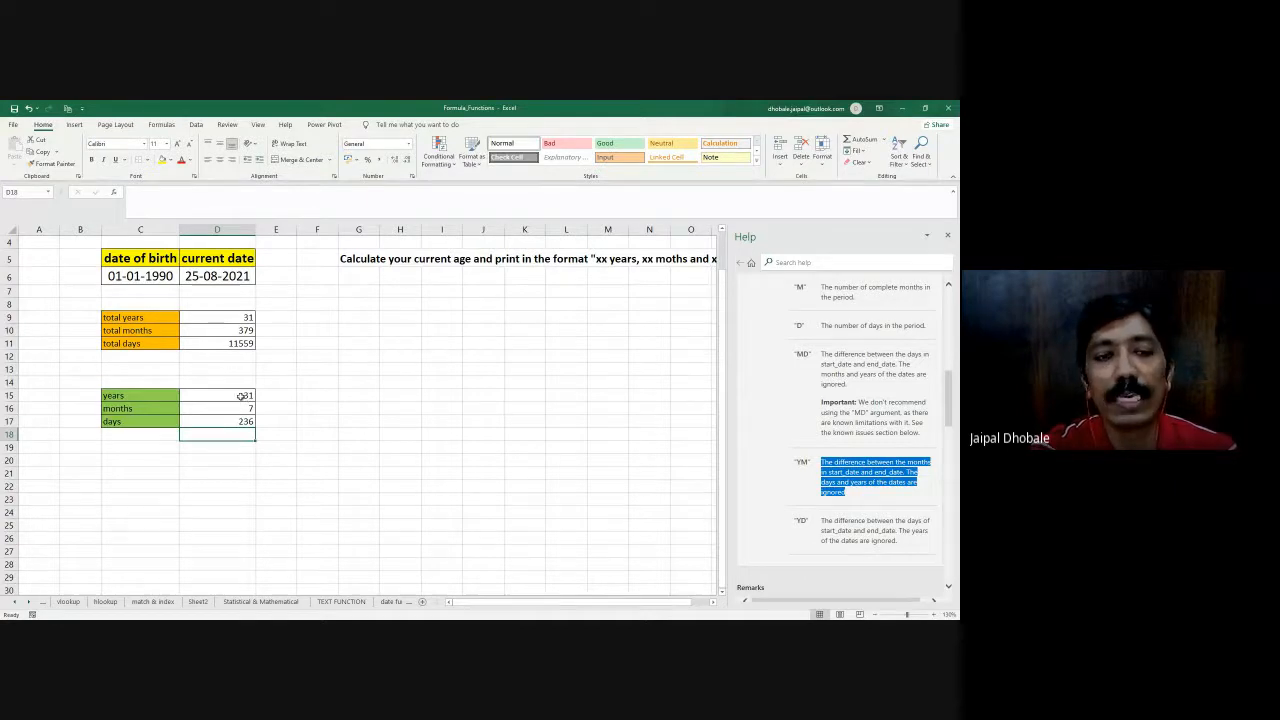
- Review the years, months and days results in D15 to D17 against the date of birth and current date
drag(222, 397, 221, 421)
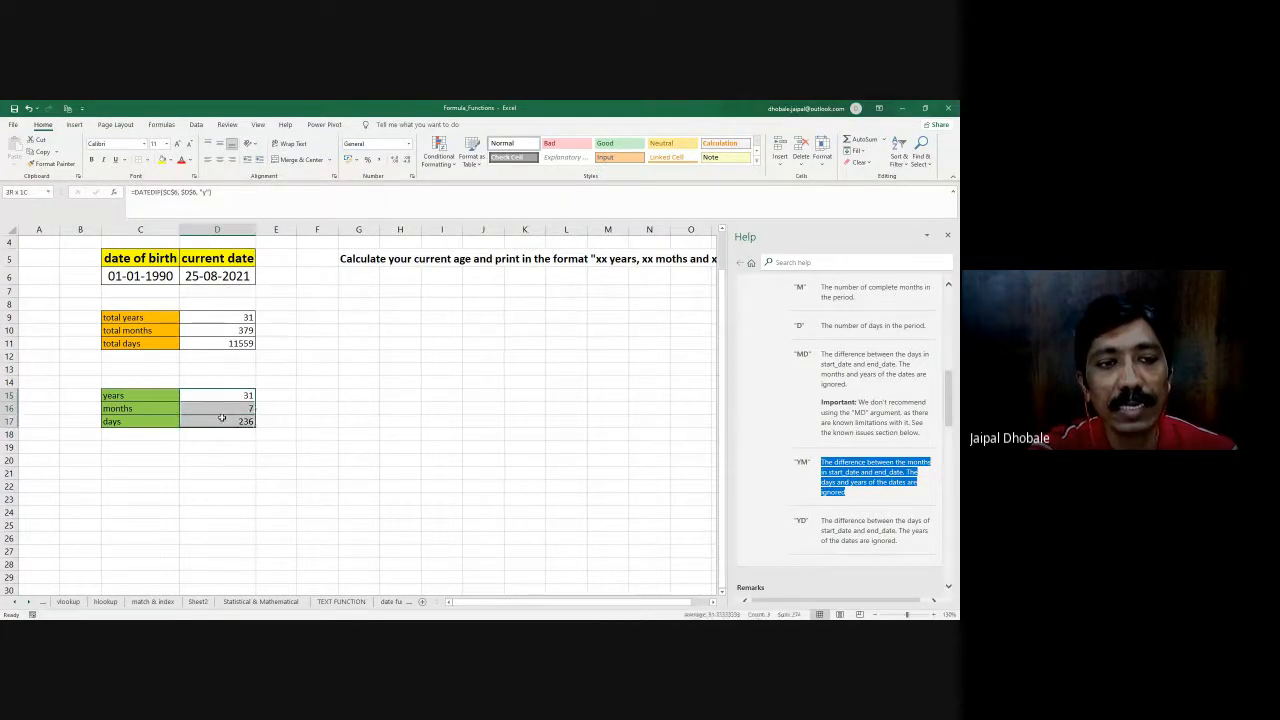
scroll(300, 398, up, 1)
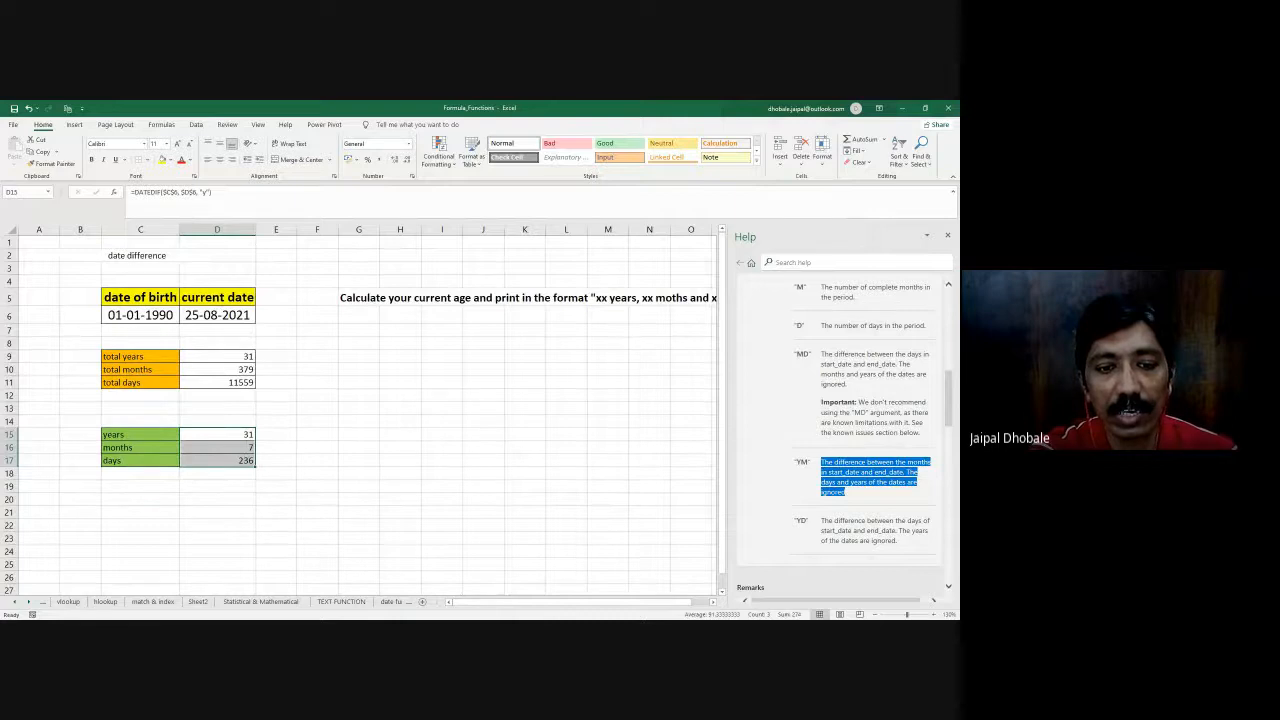
key(alt+Tab)
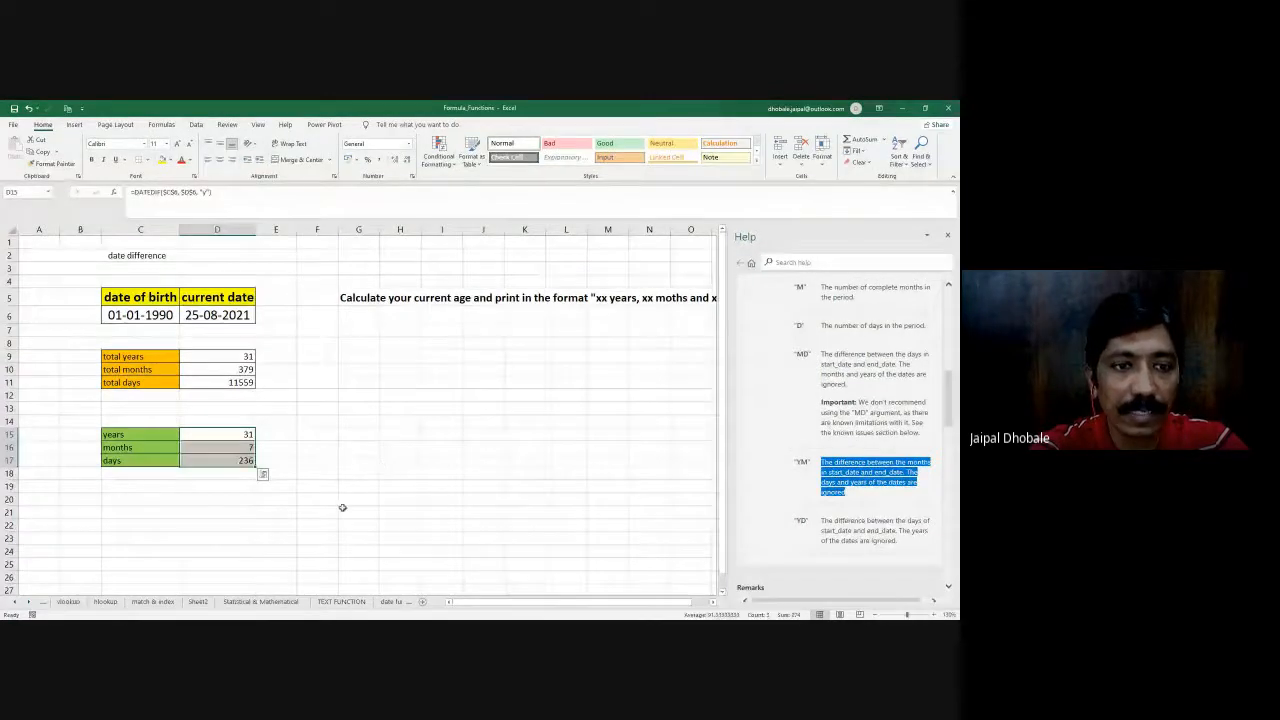
click(343, 511)
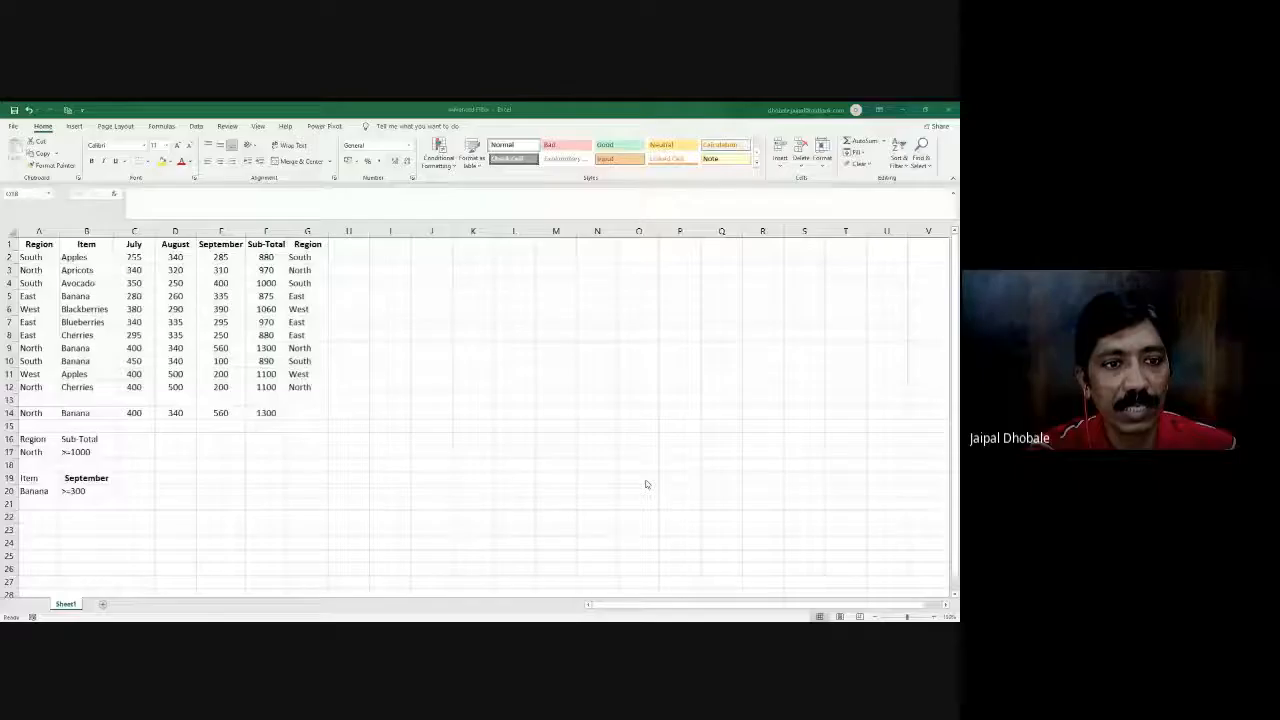
- Switch to the Advanced Filter workbook and adjust the widths of the two Region columns, A and G
scroll(645, 484, up, 2)
scroll(617, 536, down, 1)
scroll(617, 536, down, 2)
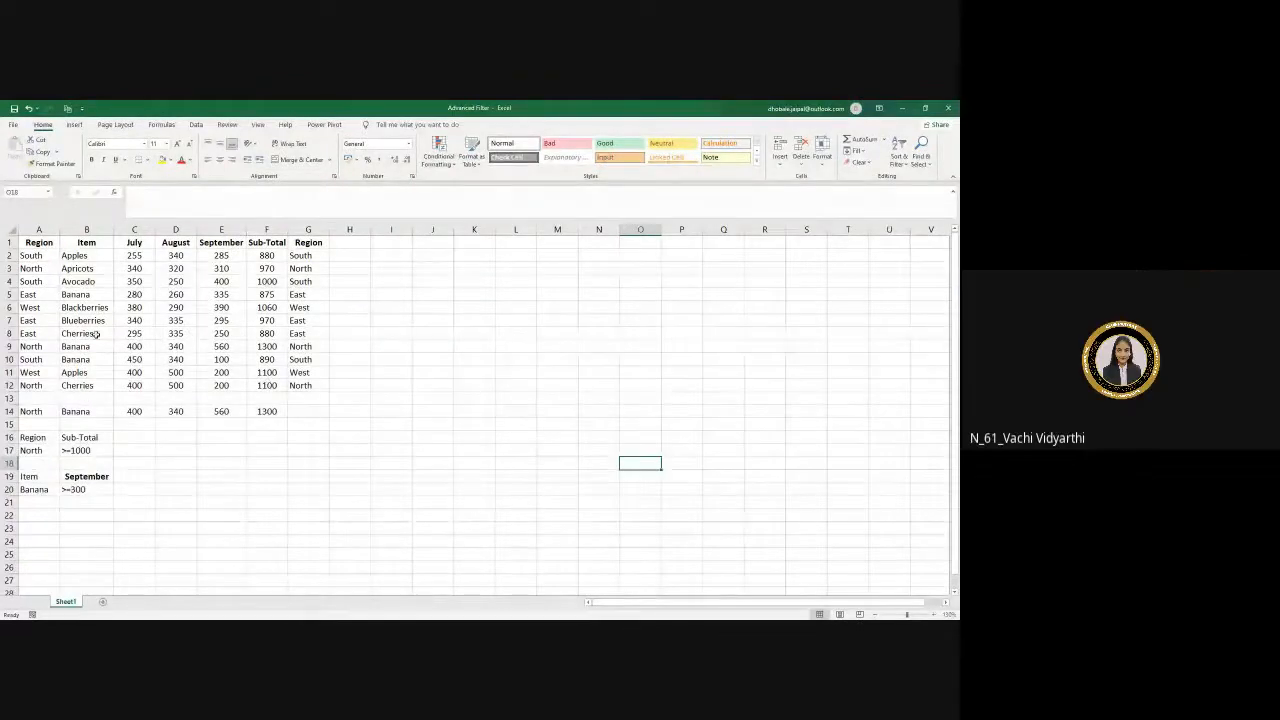
double_click(60, 230)
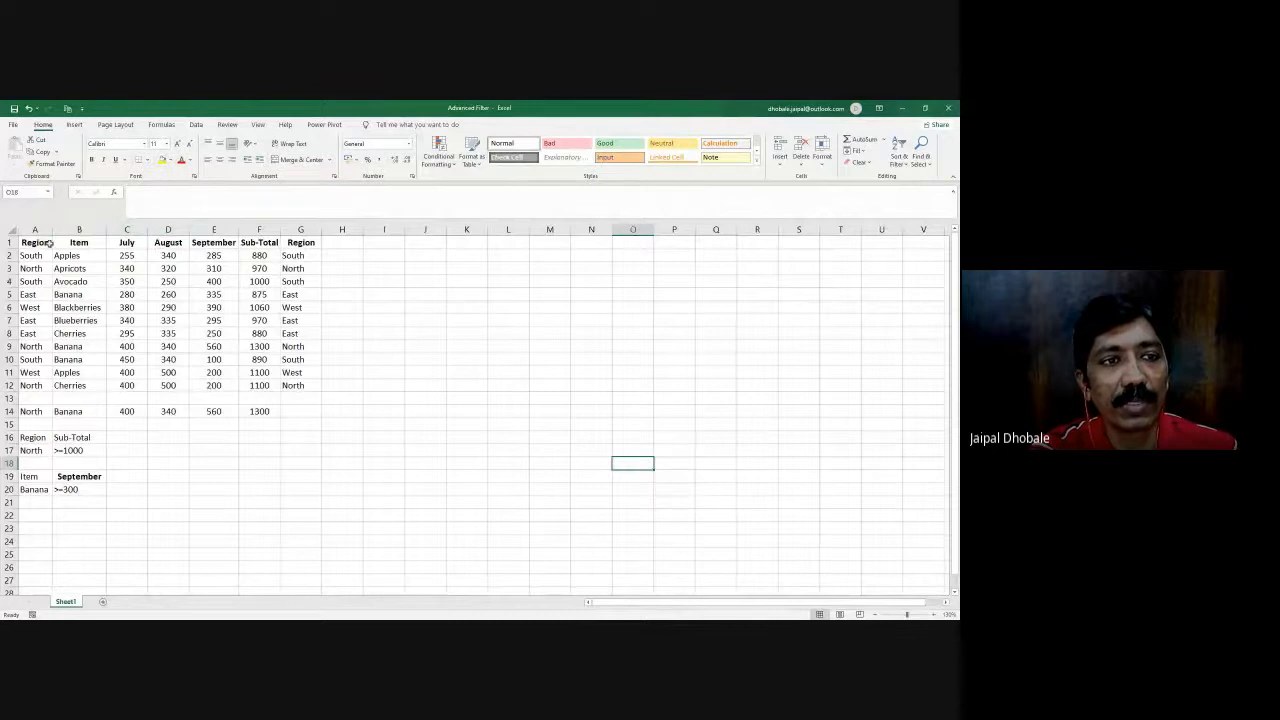
double_click(320, 229)
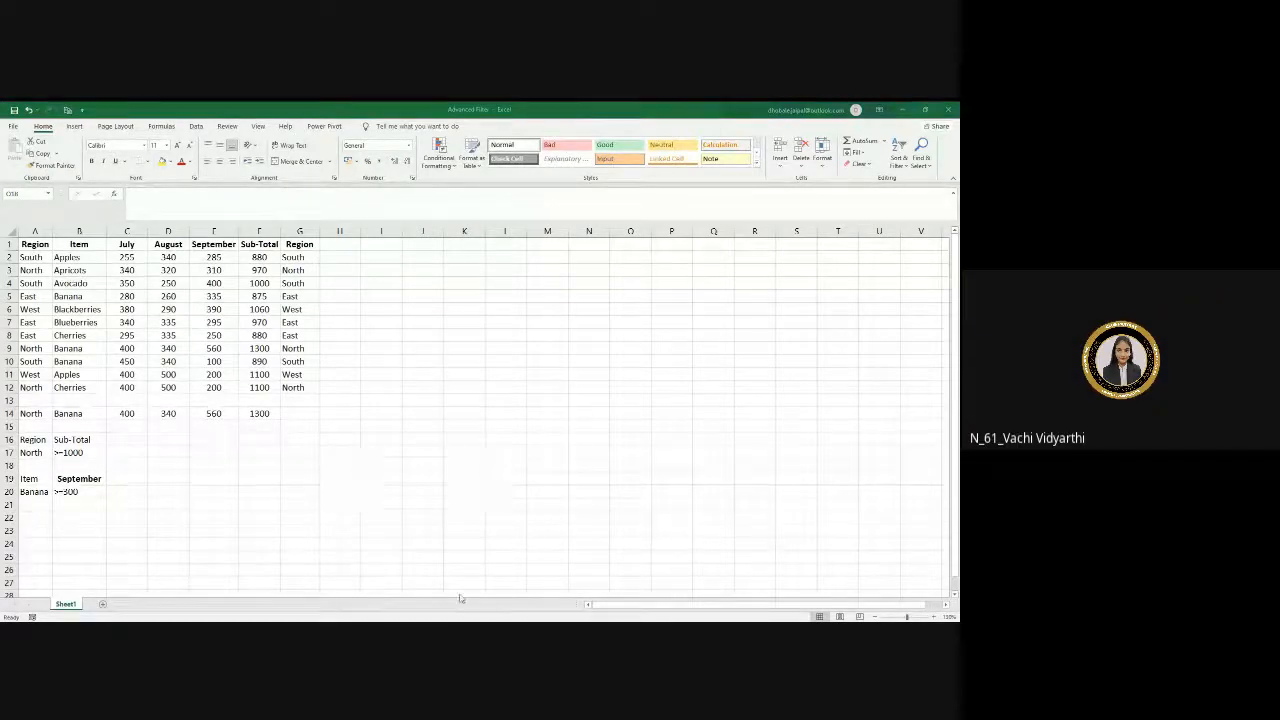
- Zoom in on Sheet1 to examine the data table and the criteria ranges below it, starting from column A
key(alt+Tab)
scroll(535, 539, up, 2)
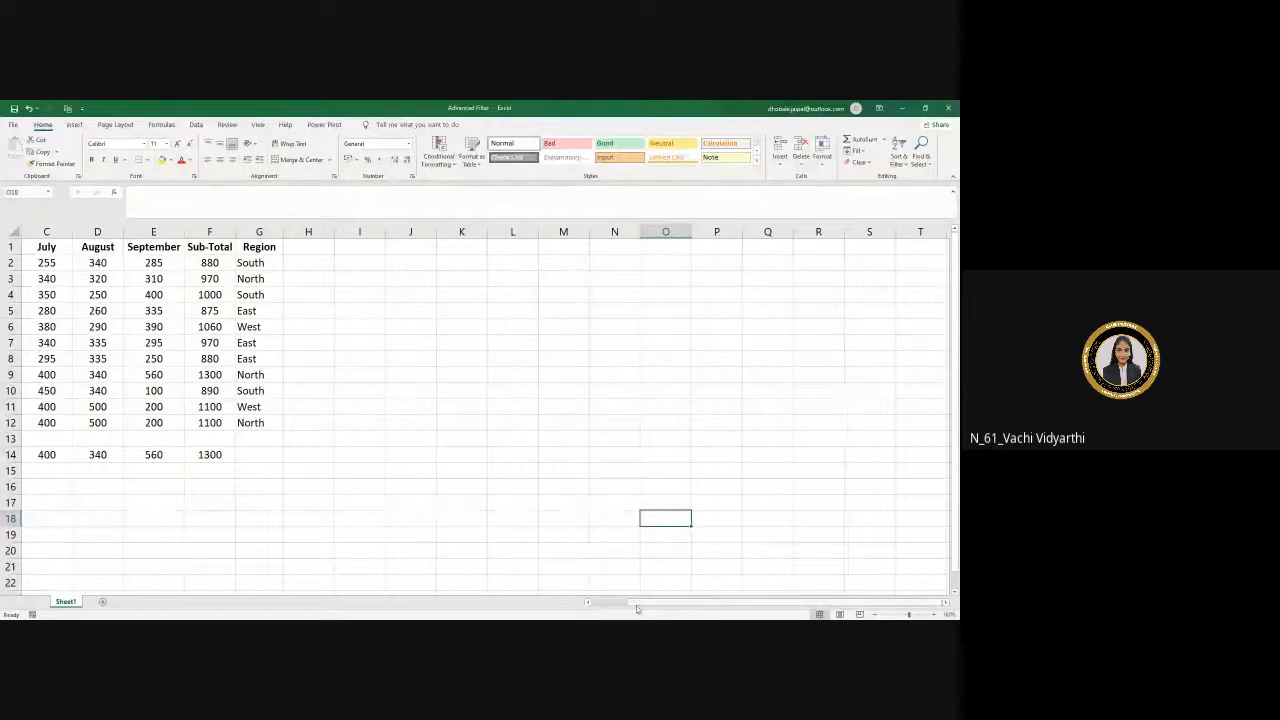
scroll(399, 521, left, 2)
scroll(400, 521, up, 1)
scroll(400, 521, up, 1)
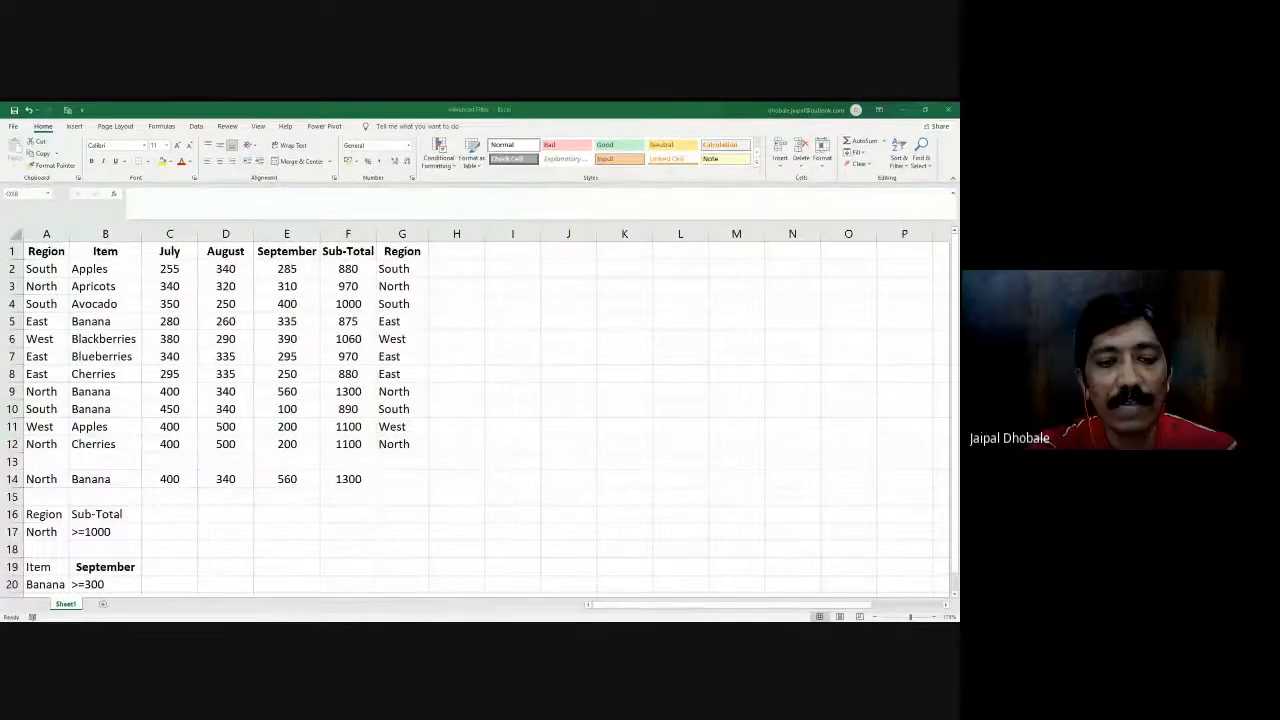
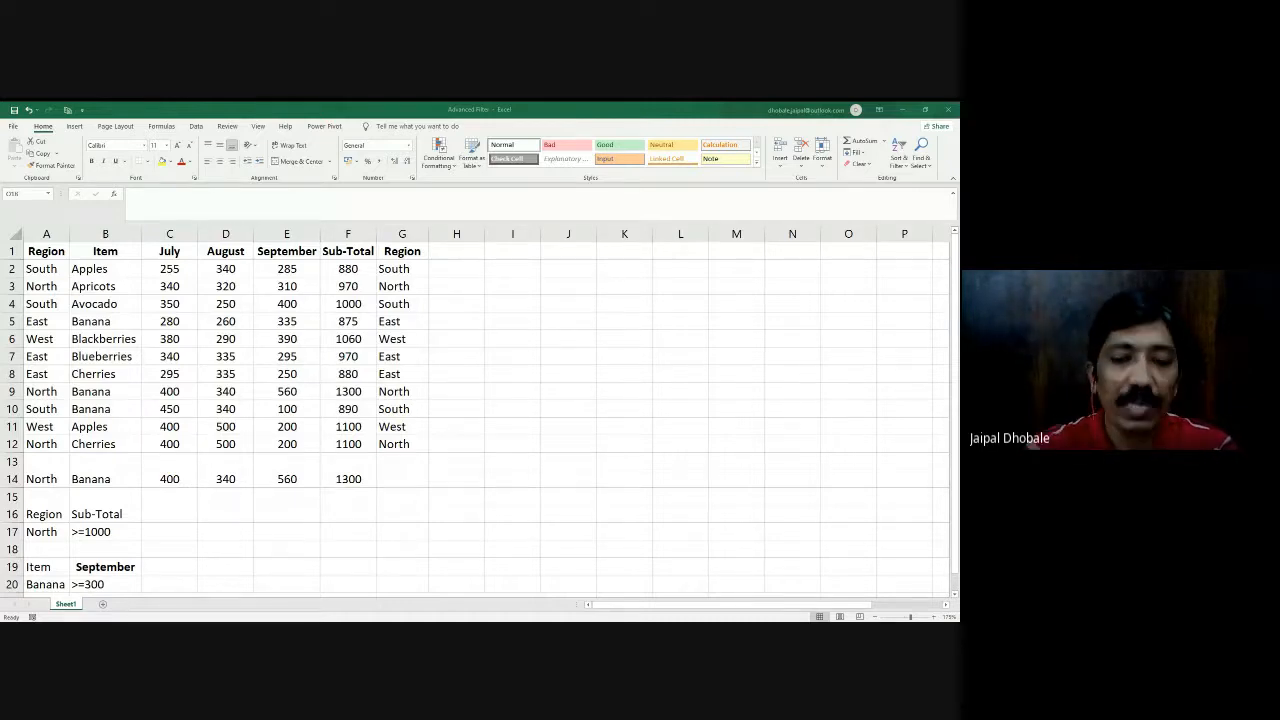
- Turn on filtering for the sales table in A1:G12
click(520, 583)
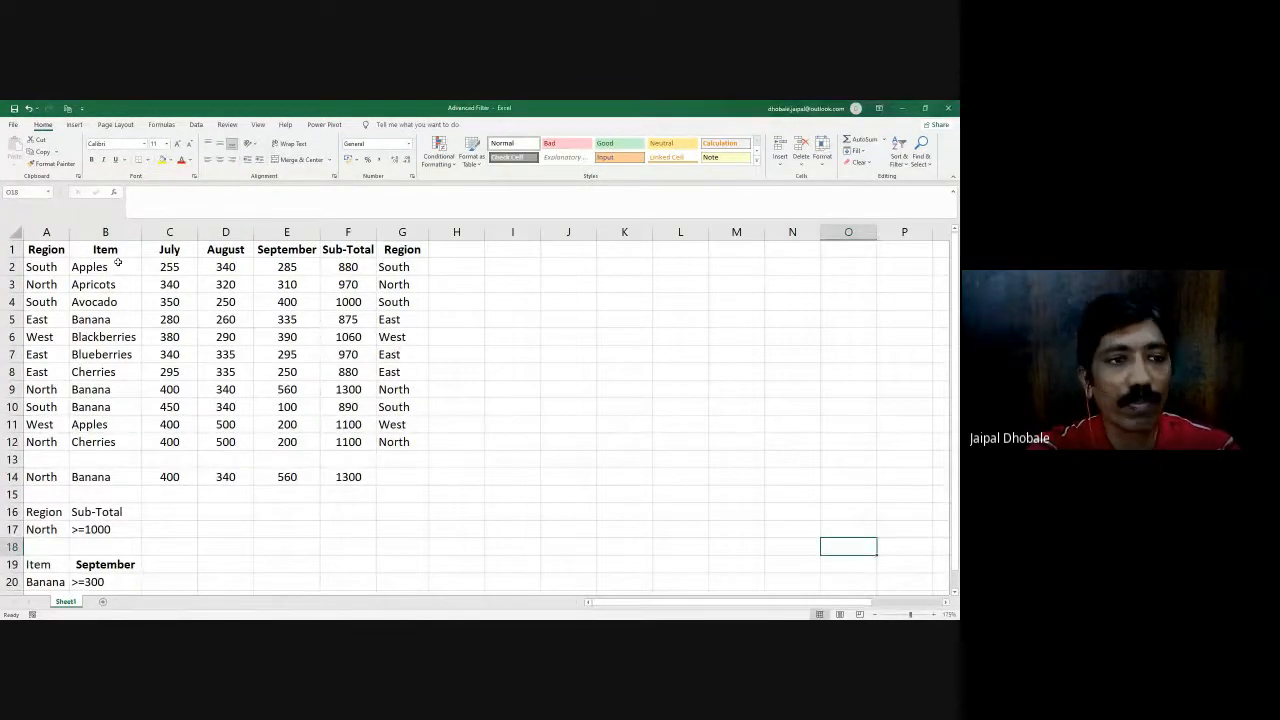
drag(45, 250, 403, 438)
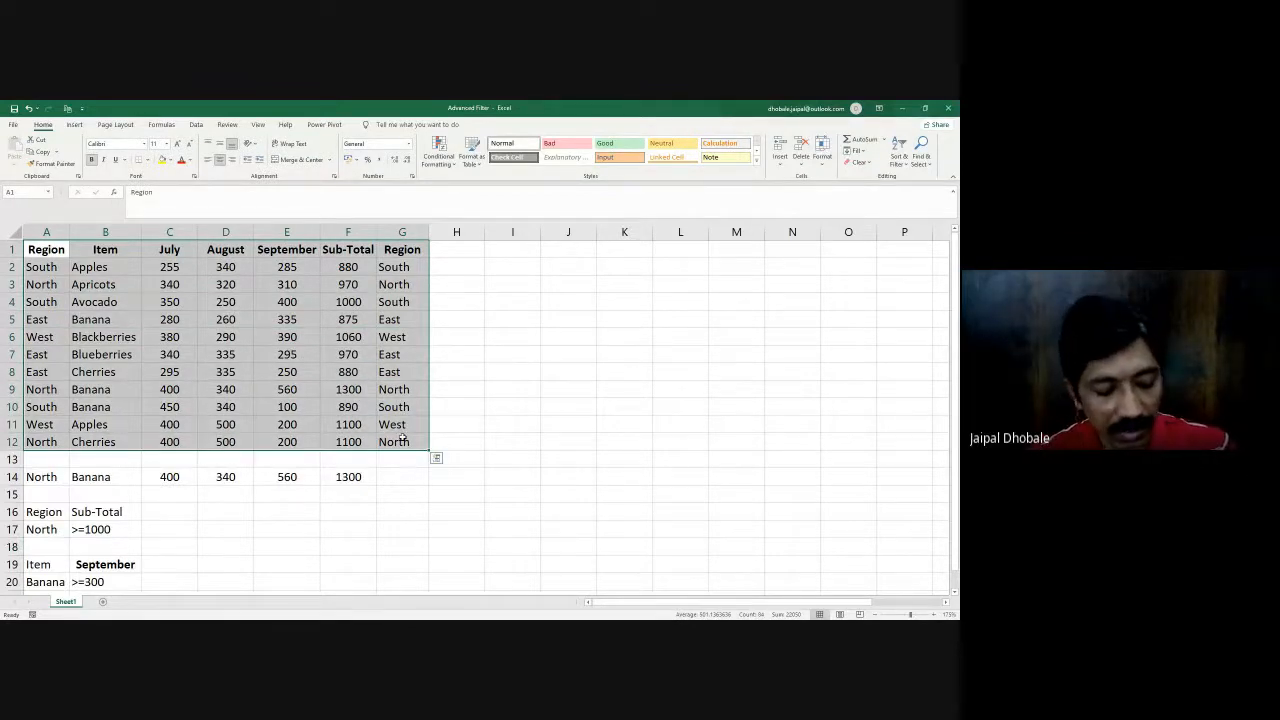
key(ctrl+shift+l)
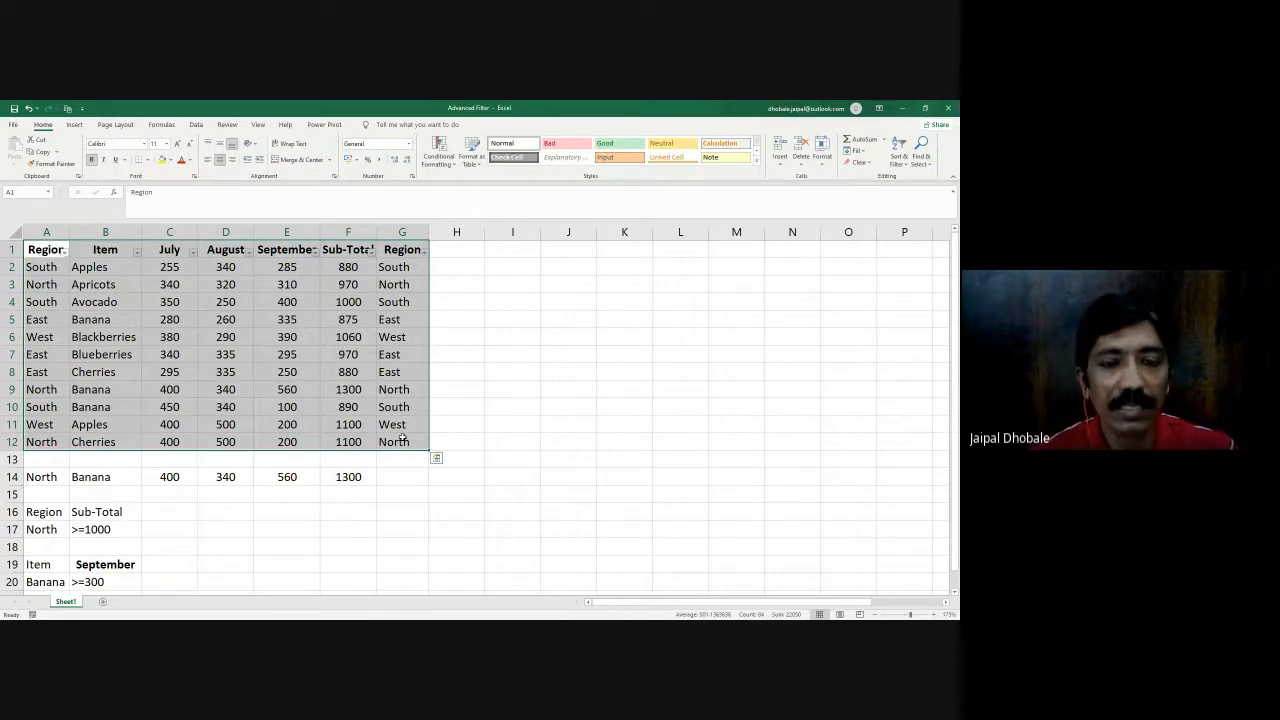
- Switch the sales table's filter off and back on, leaving the filter arrows on the header row
click(900, 160)
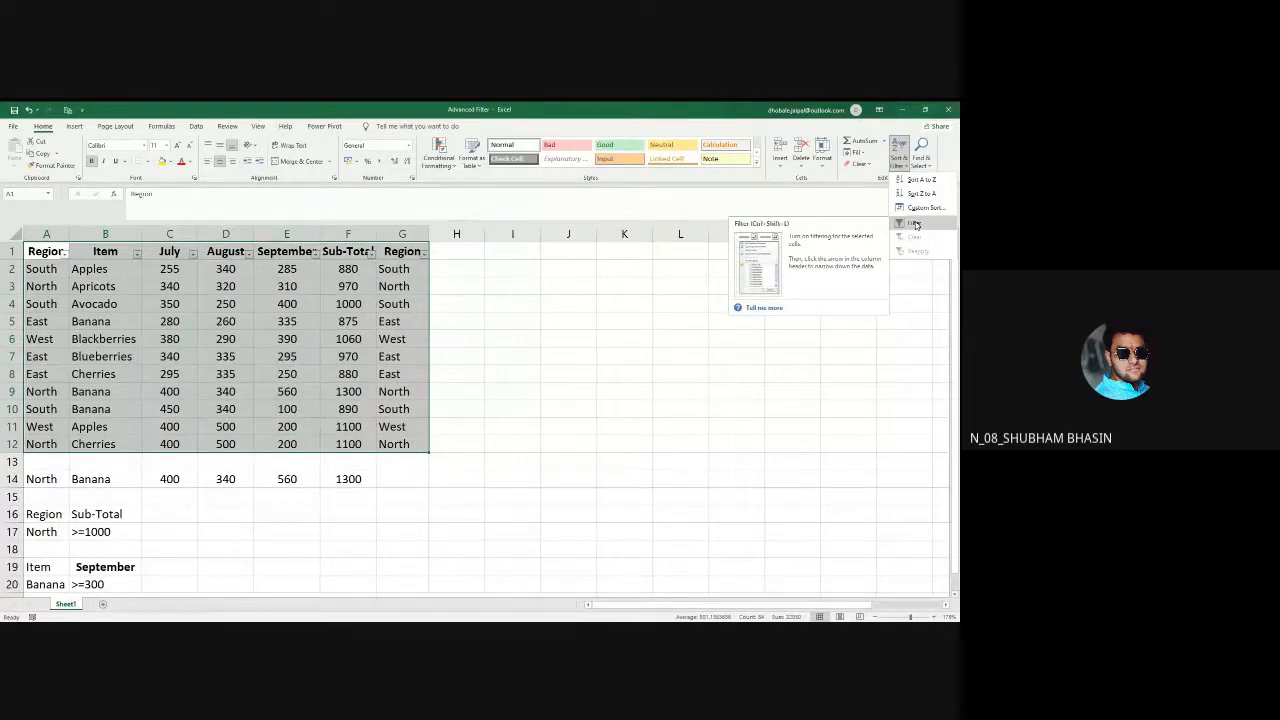
click(915, 224)
click(898, 150)
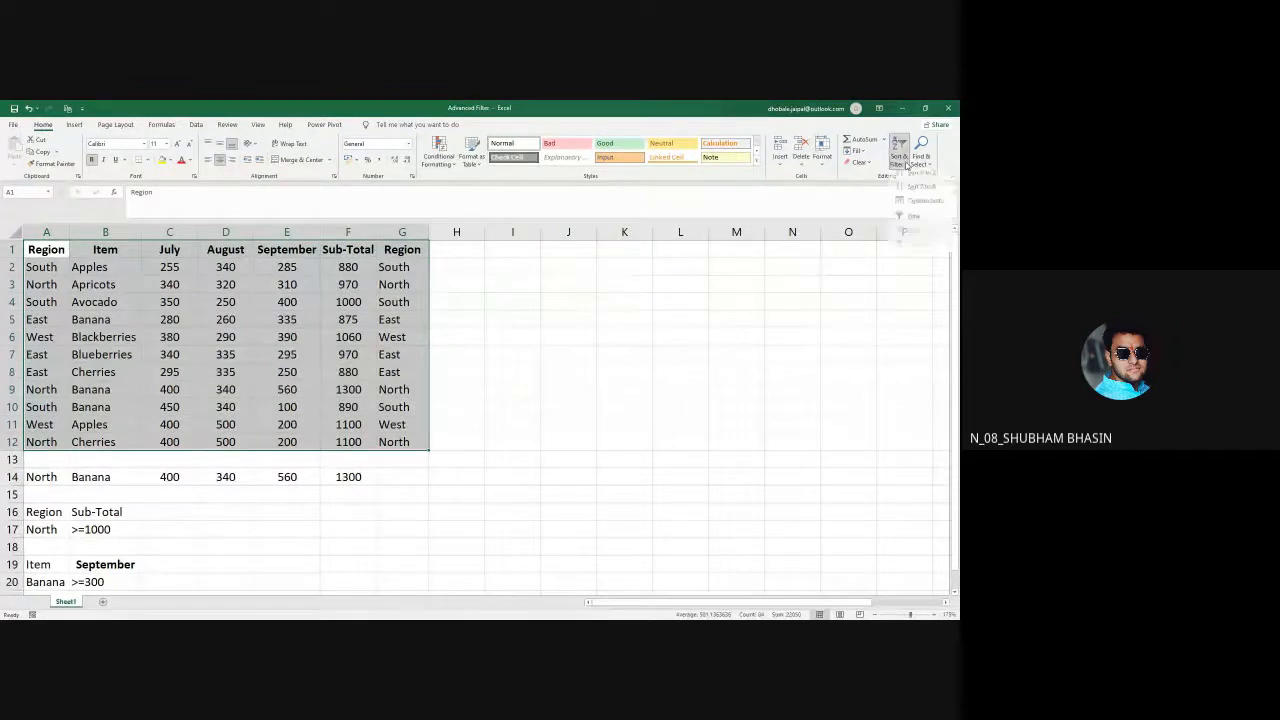
click(915, 224)
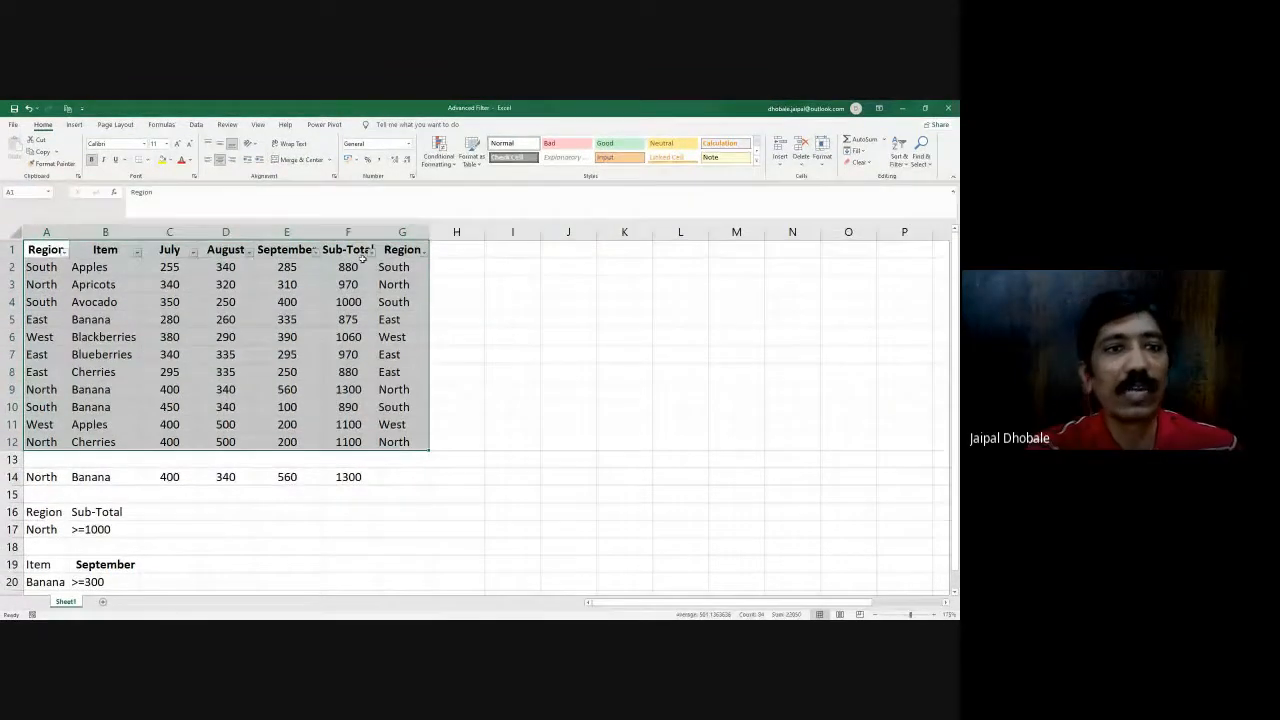
click(491, 297)
- Autofit the widths of the Region, Item, July and August columns, A to D
double_click(67, 231)
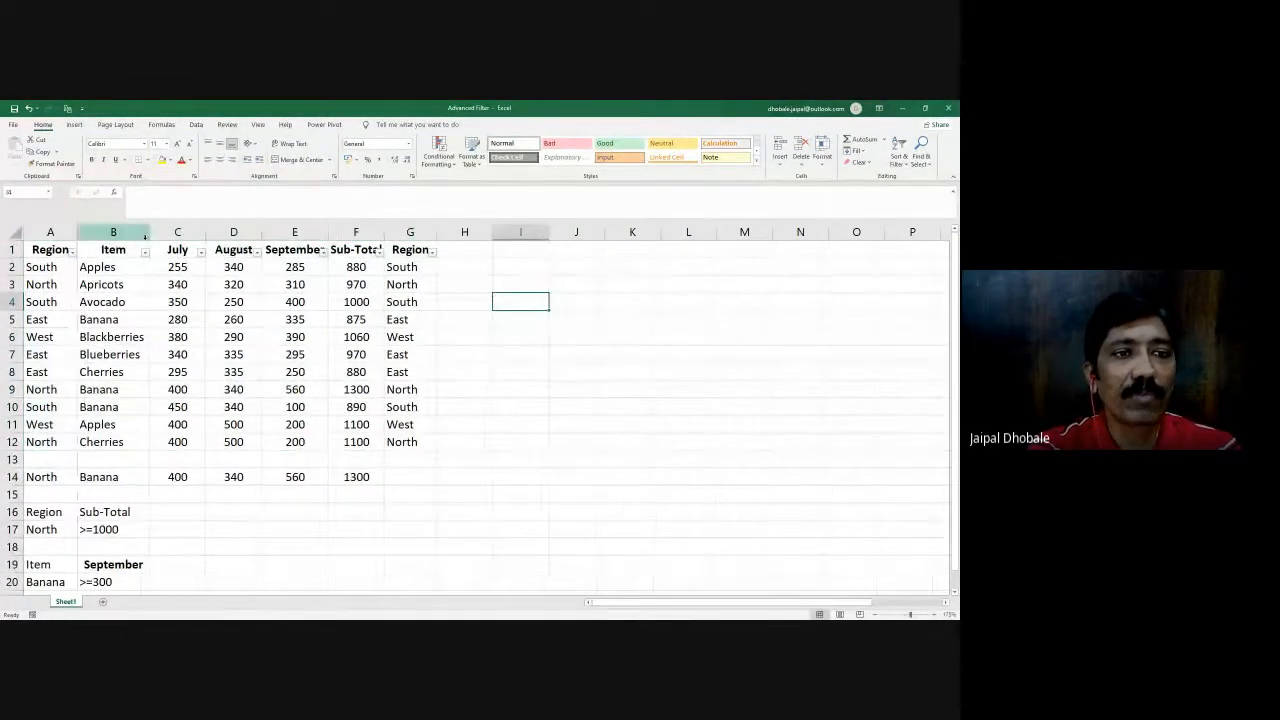
double_click(150, 231)
double_click(213, 231)
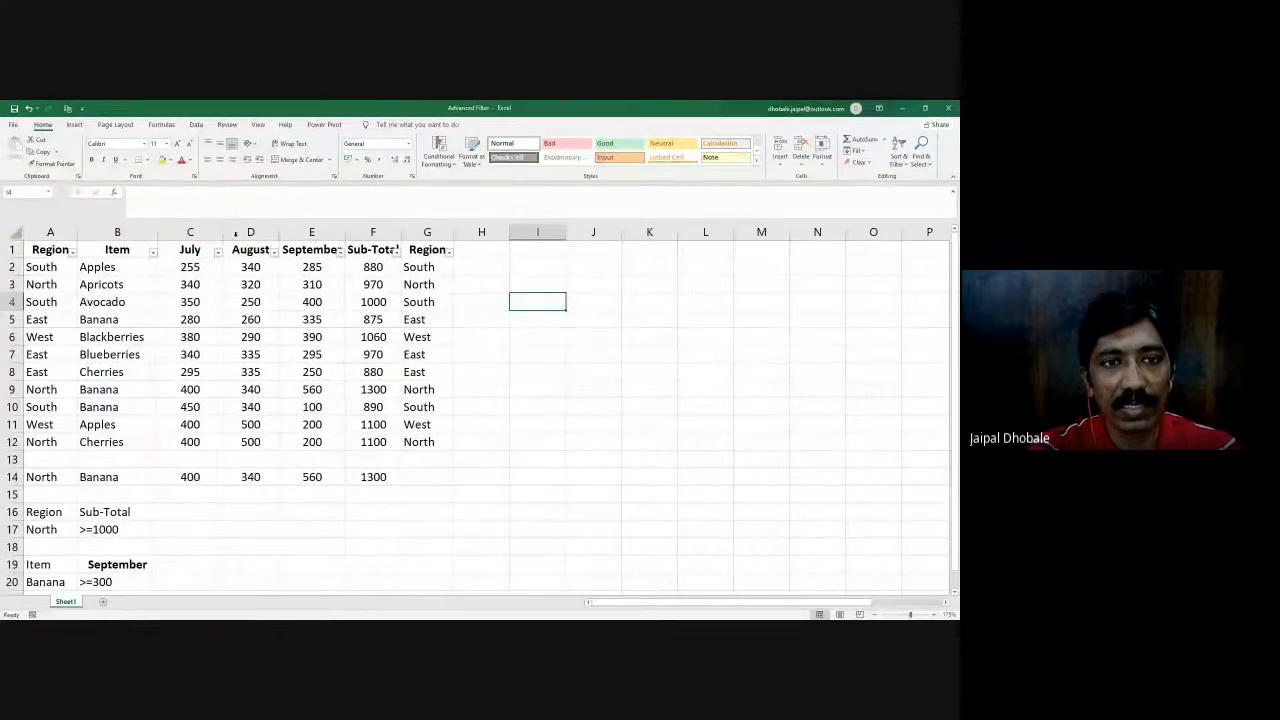
double_click(279, 231)
- Shade the header row cells A1:G1 with a light grey fill colour
drag(45, 250, 435, 250)
click(172, 162)
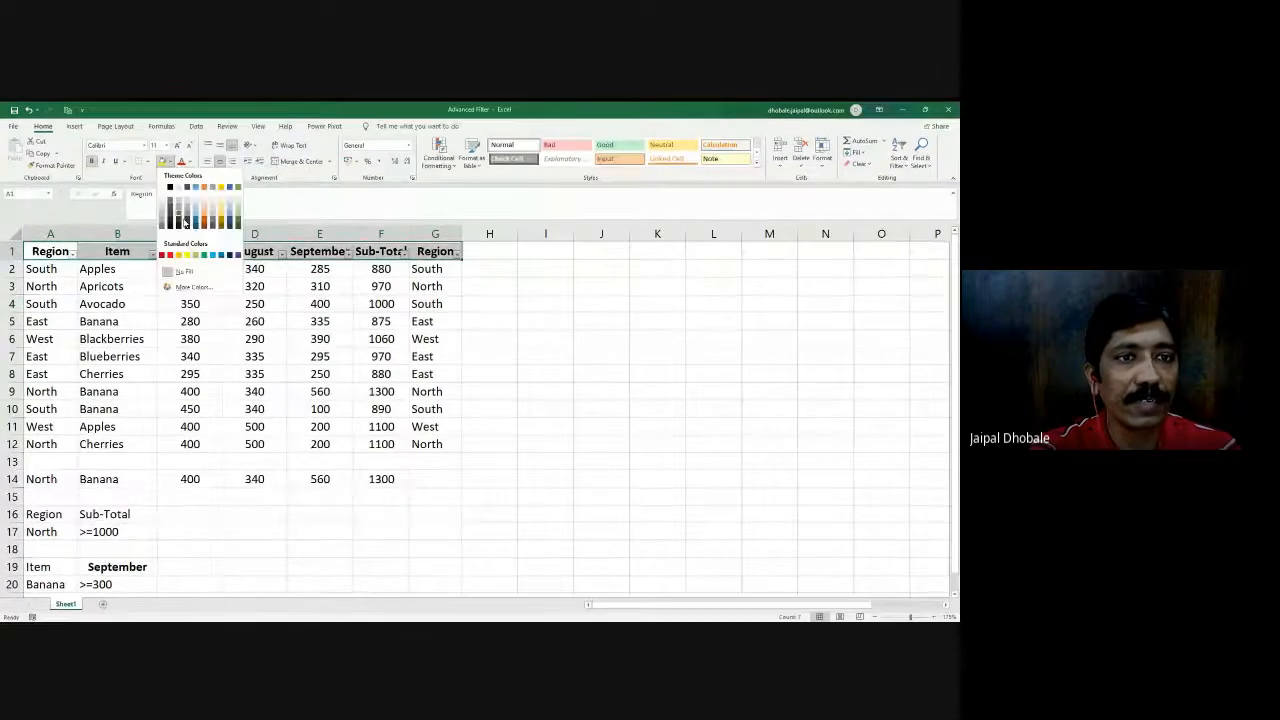
click(177, 204)
click(600, 371)
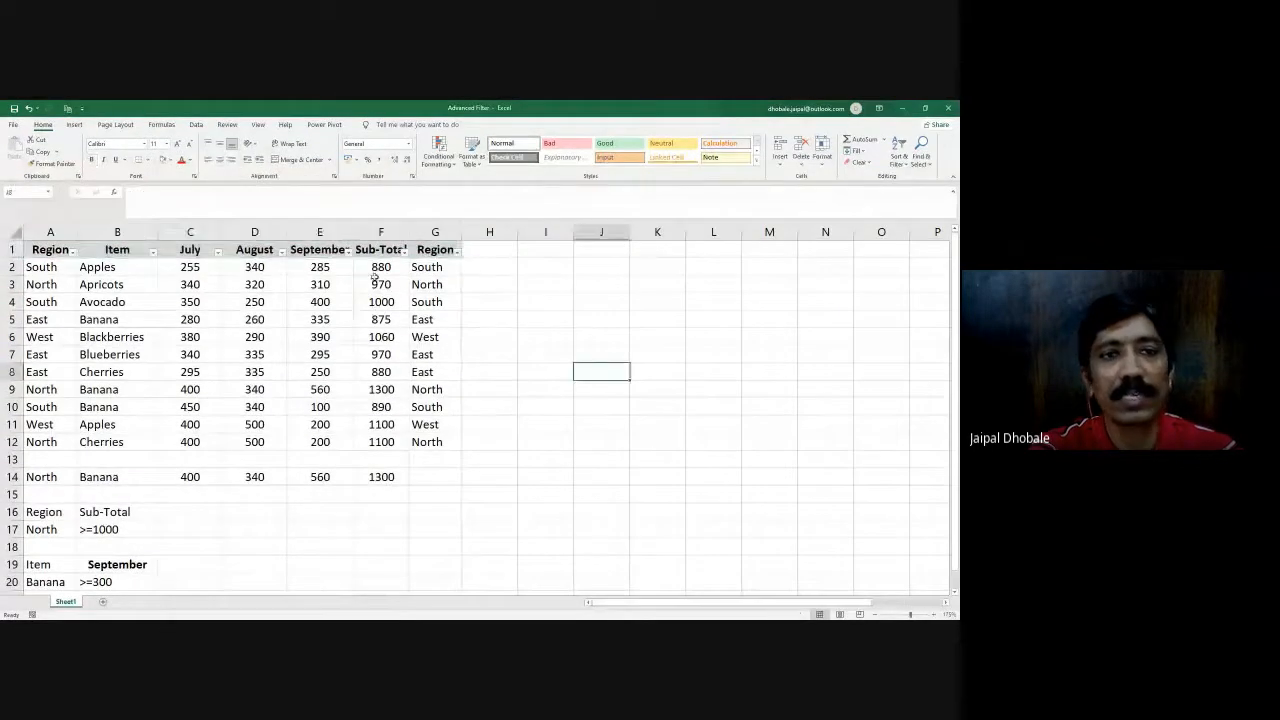
- Apply all borders to the sales table in A1:G12
drag(46, 251, 411, 437)
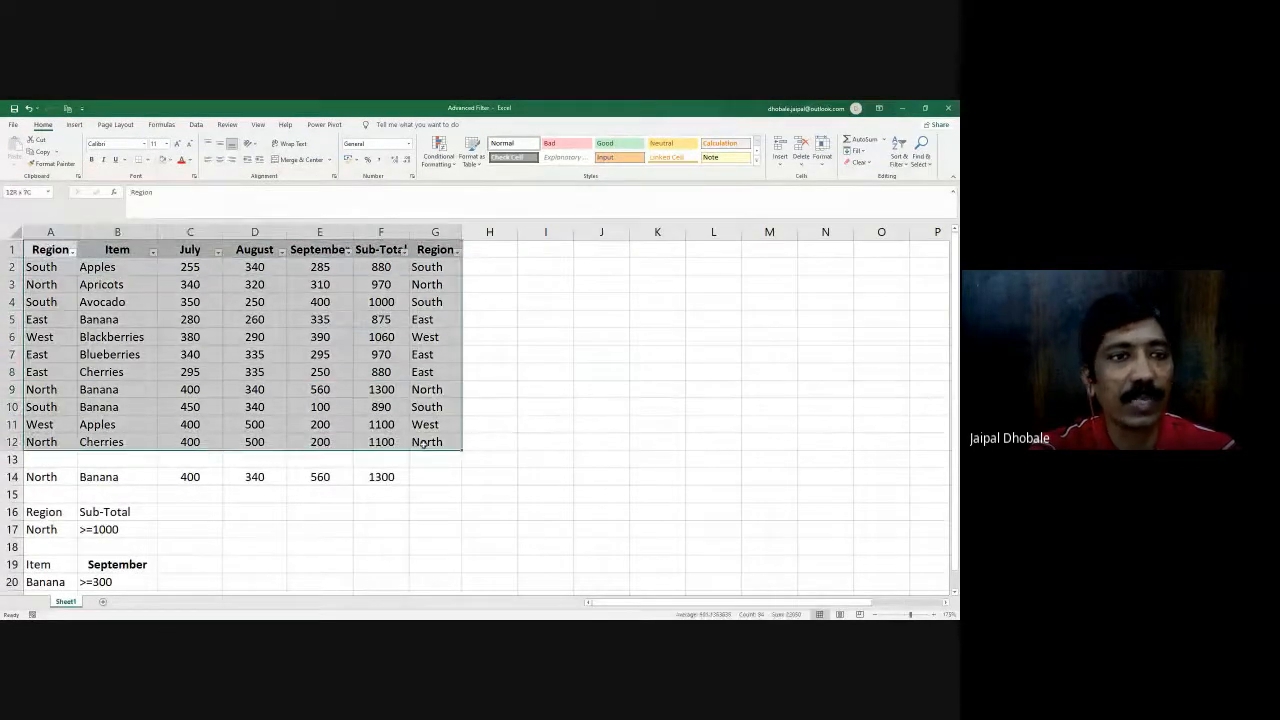
click(150, 160)
click(166, 260)
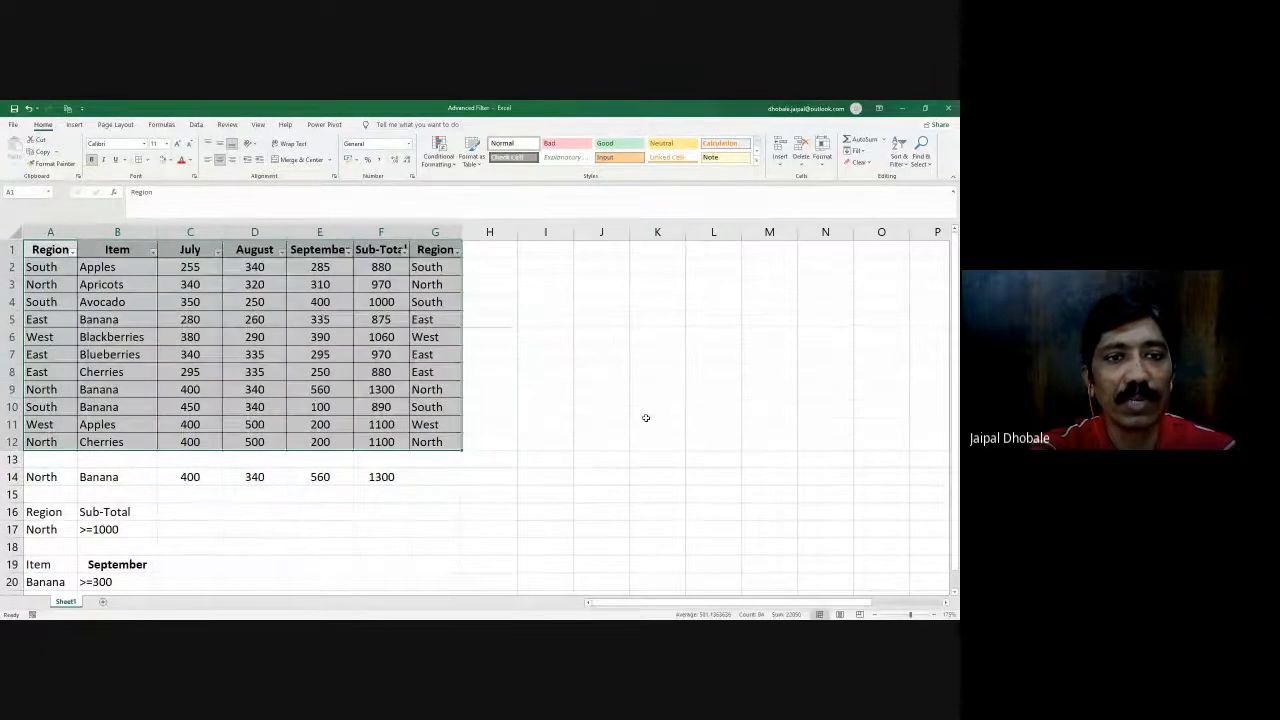
click(545, 371)
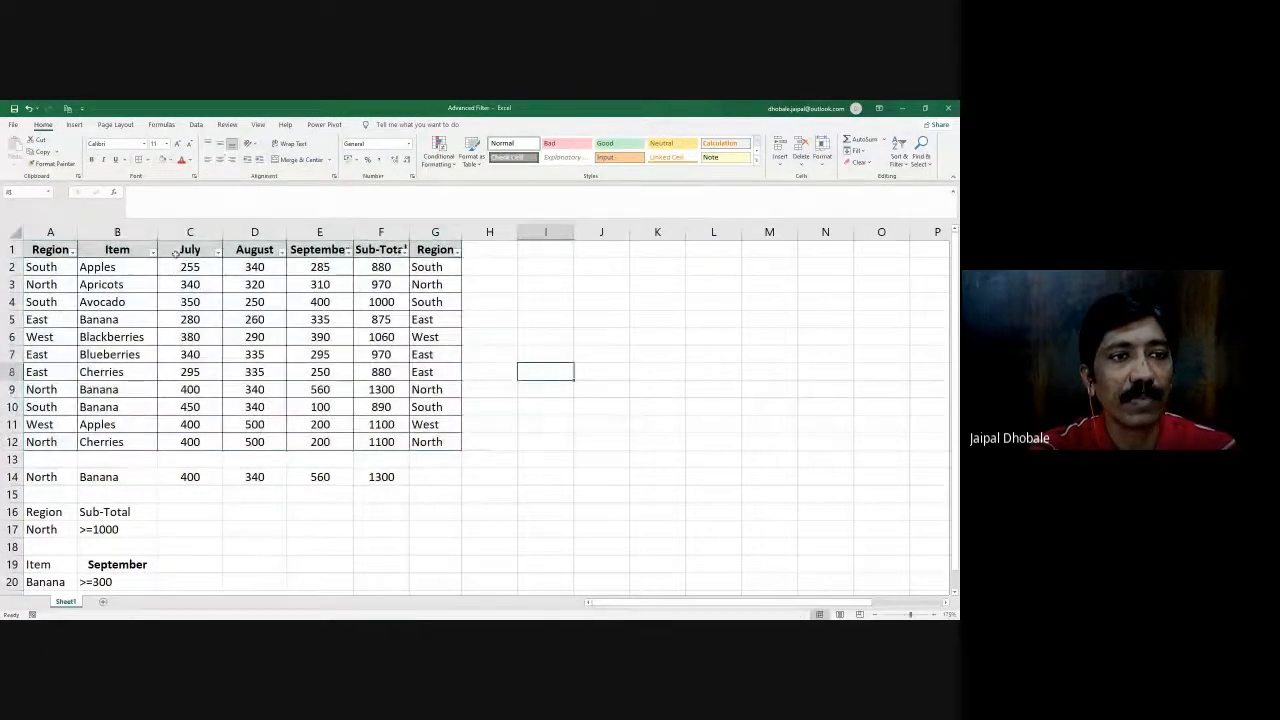
- Delete the duplicate Region column G from the sheet
drag(381, 232, 431, 234)
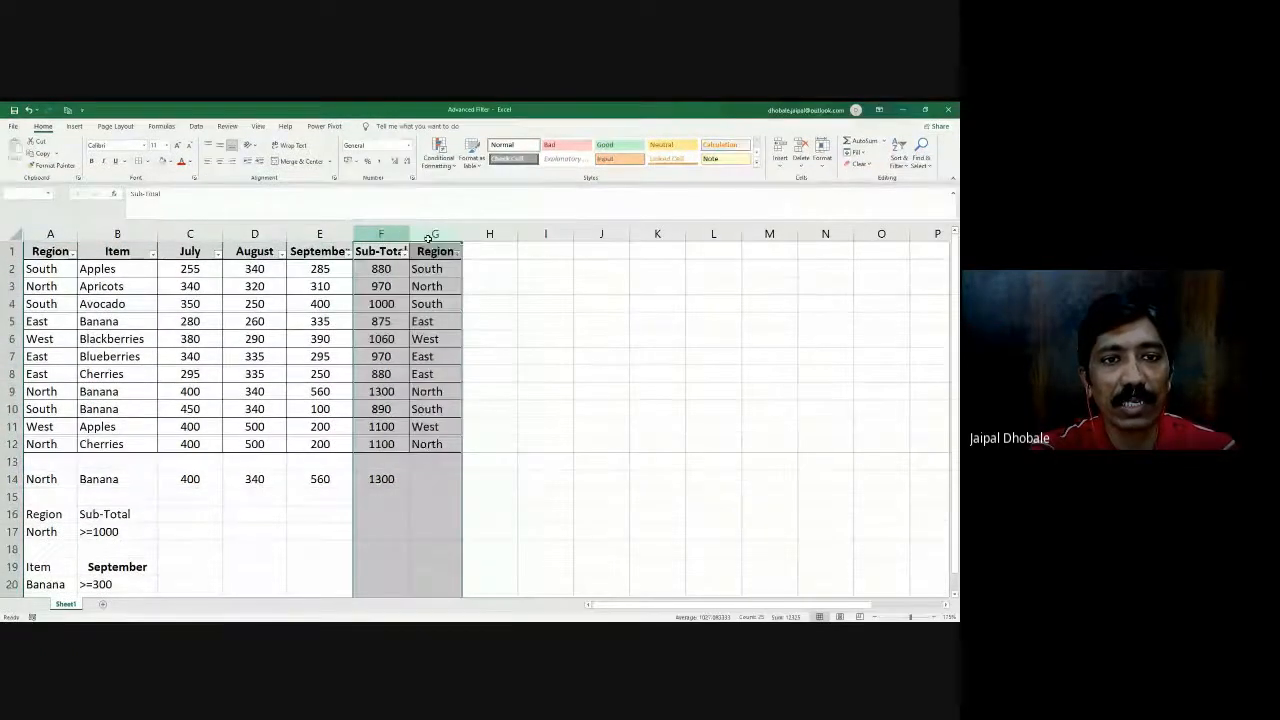
click(477, 272)
click(435, 232)
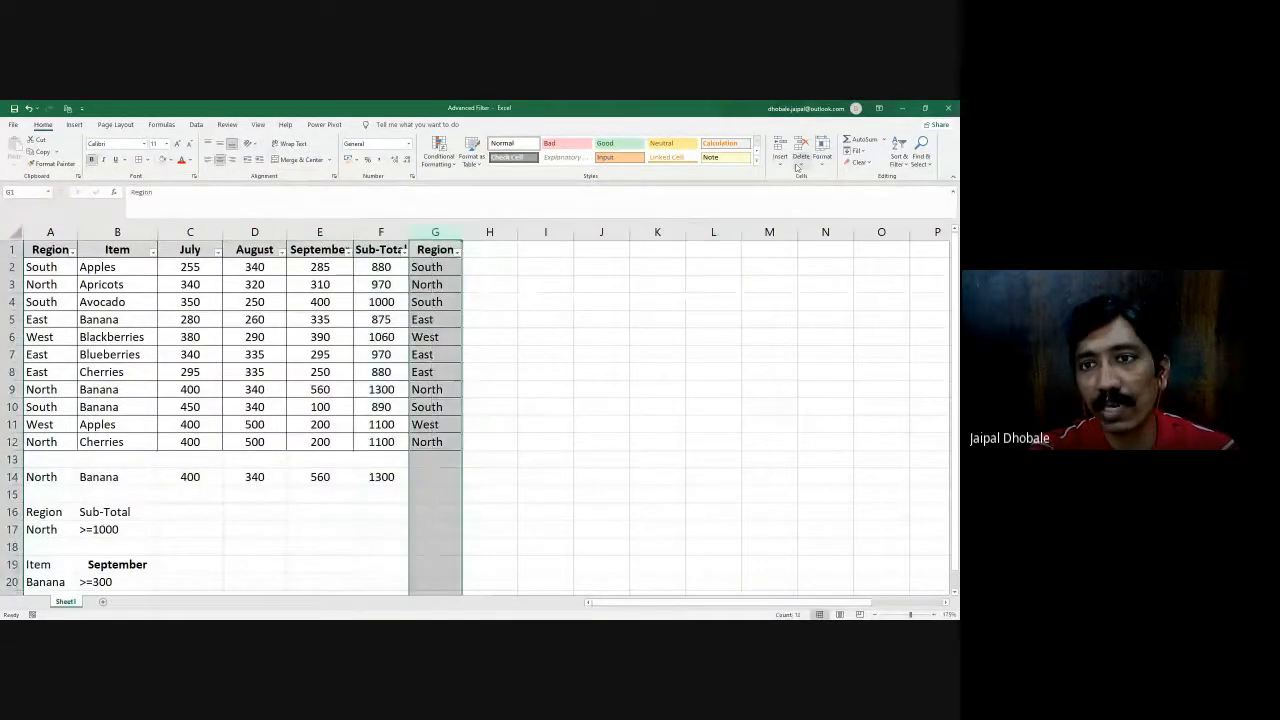
click(801, 164)
click(848, 210)
click(621, 330)
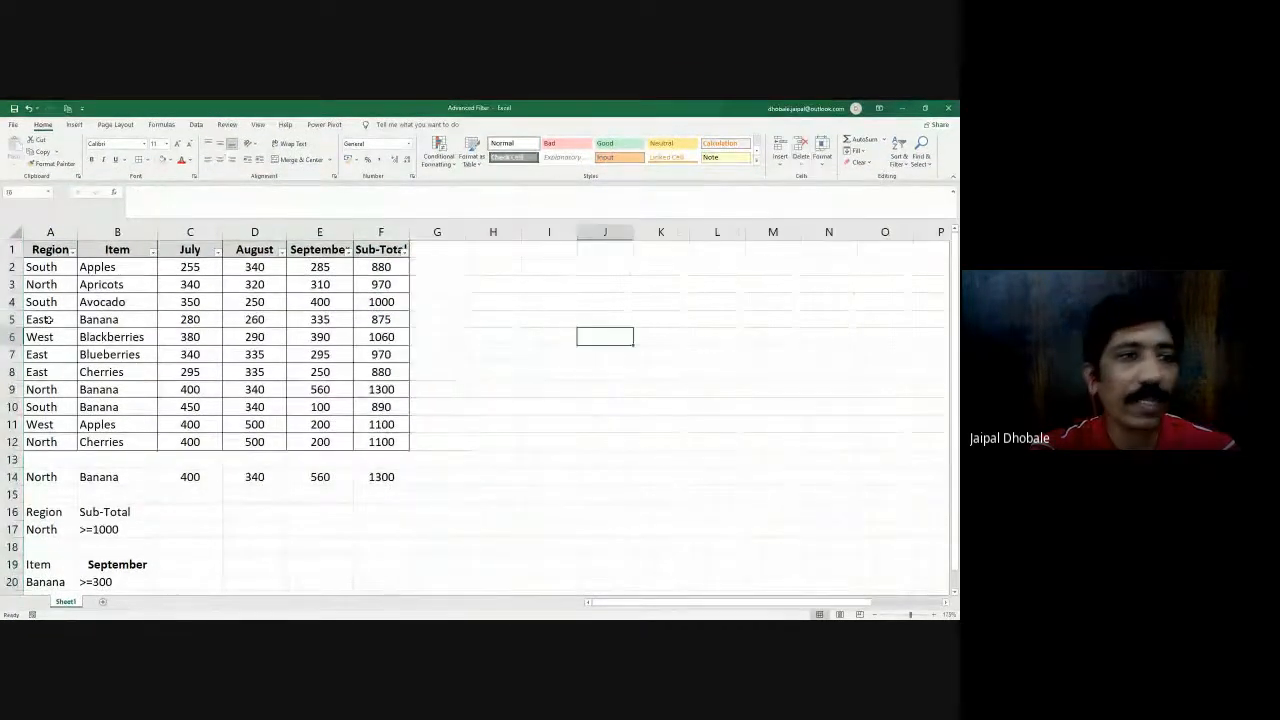
- Filter the Region column to show only East
click(72, 252)
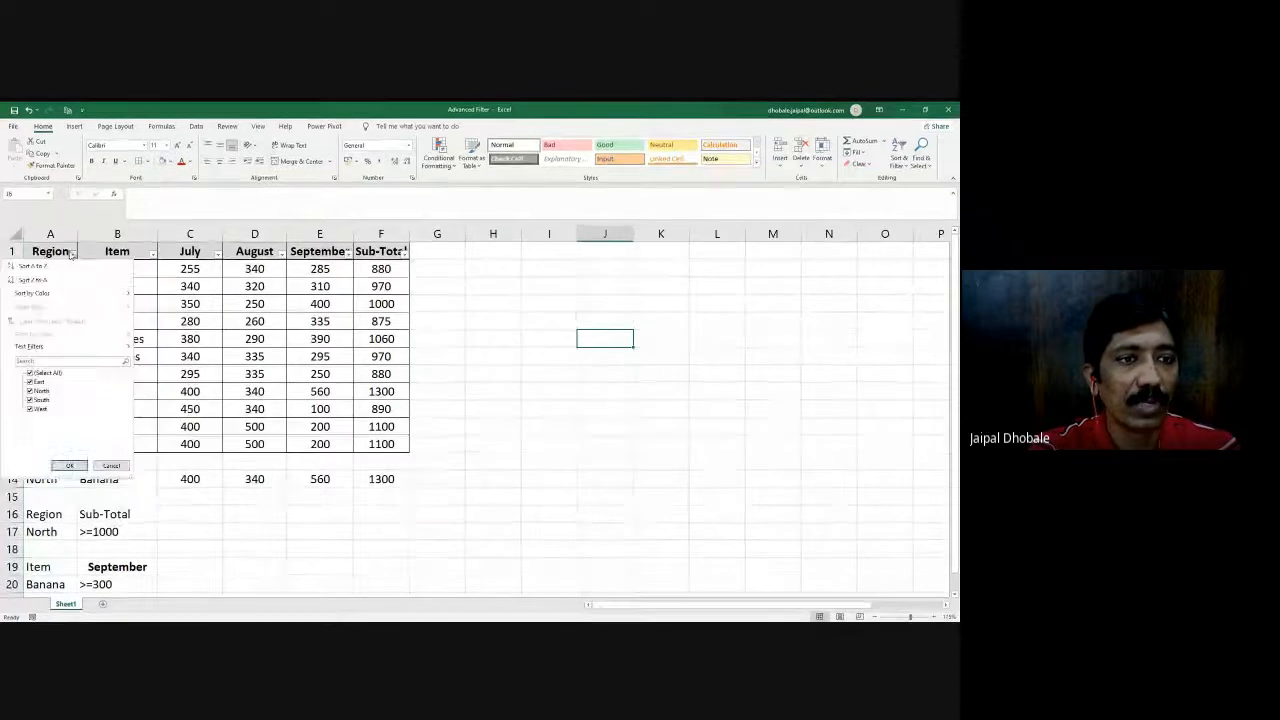
click(30, 373)
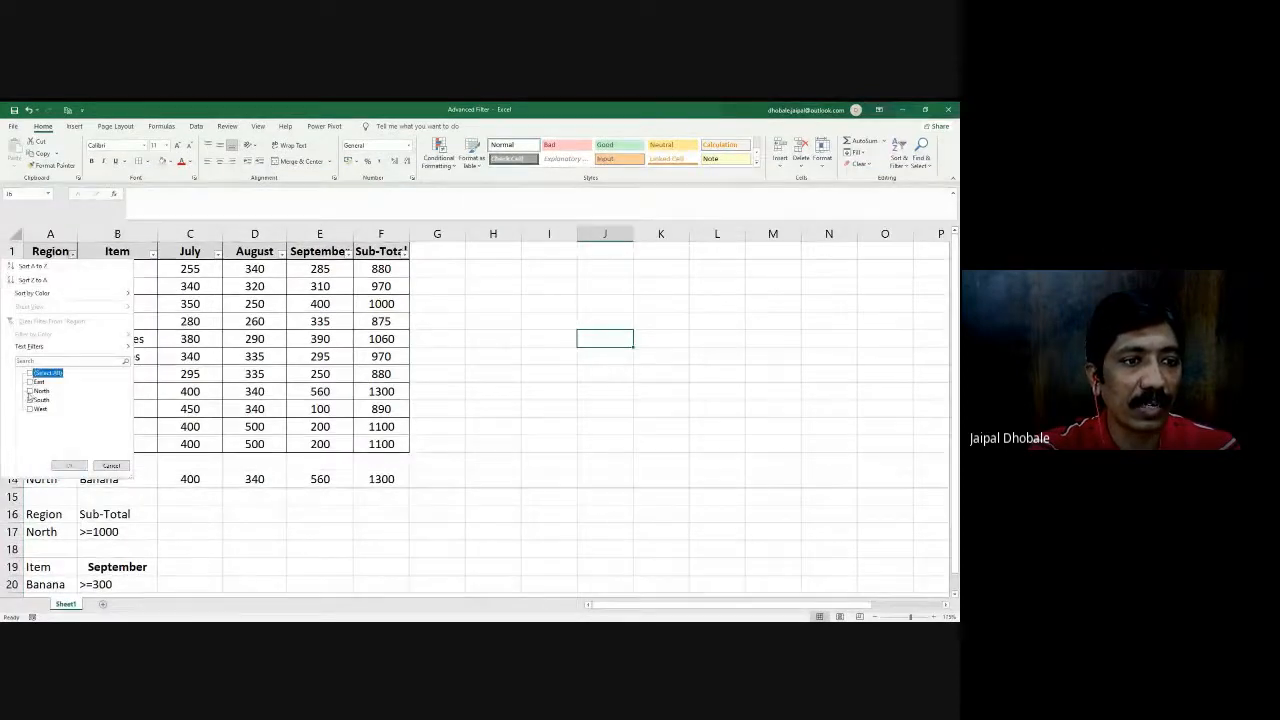
click(30, 382)
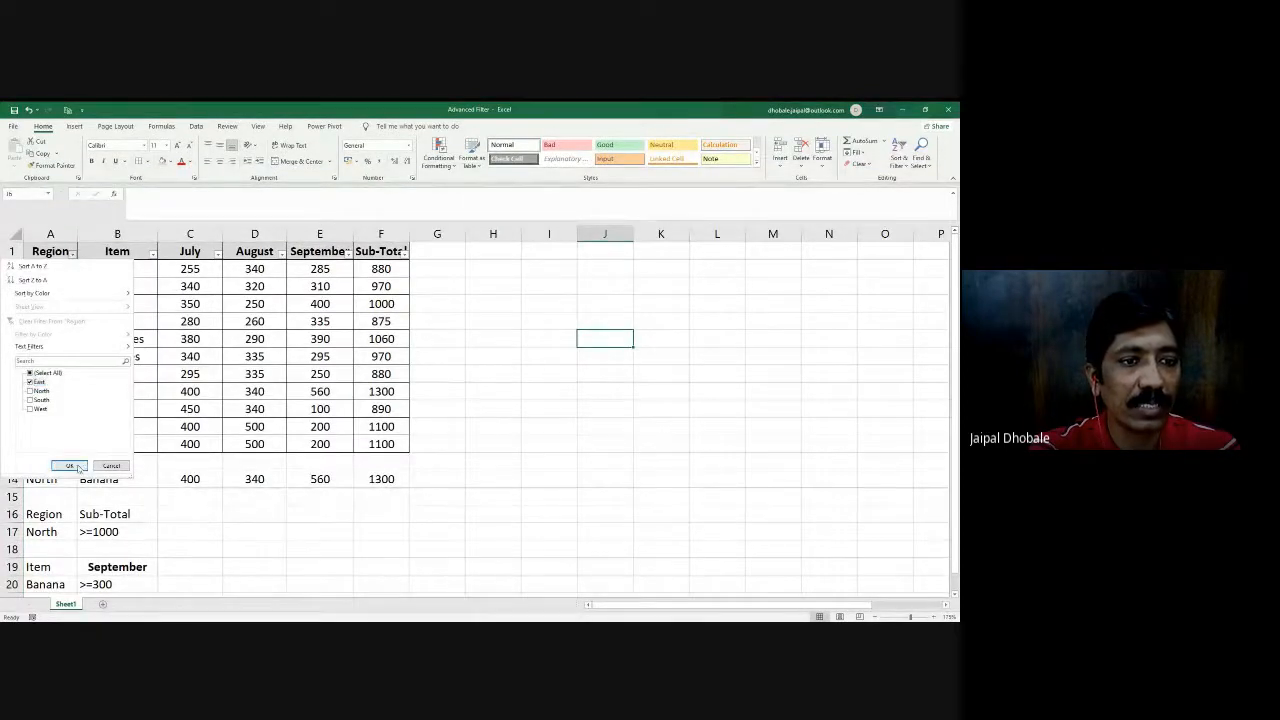
click(78, 466)
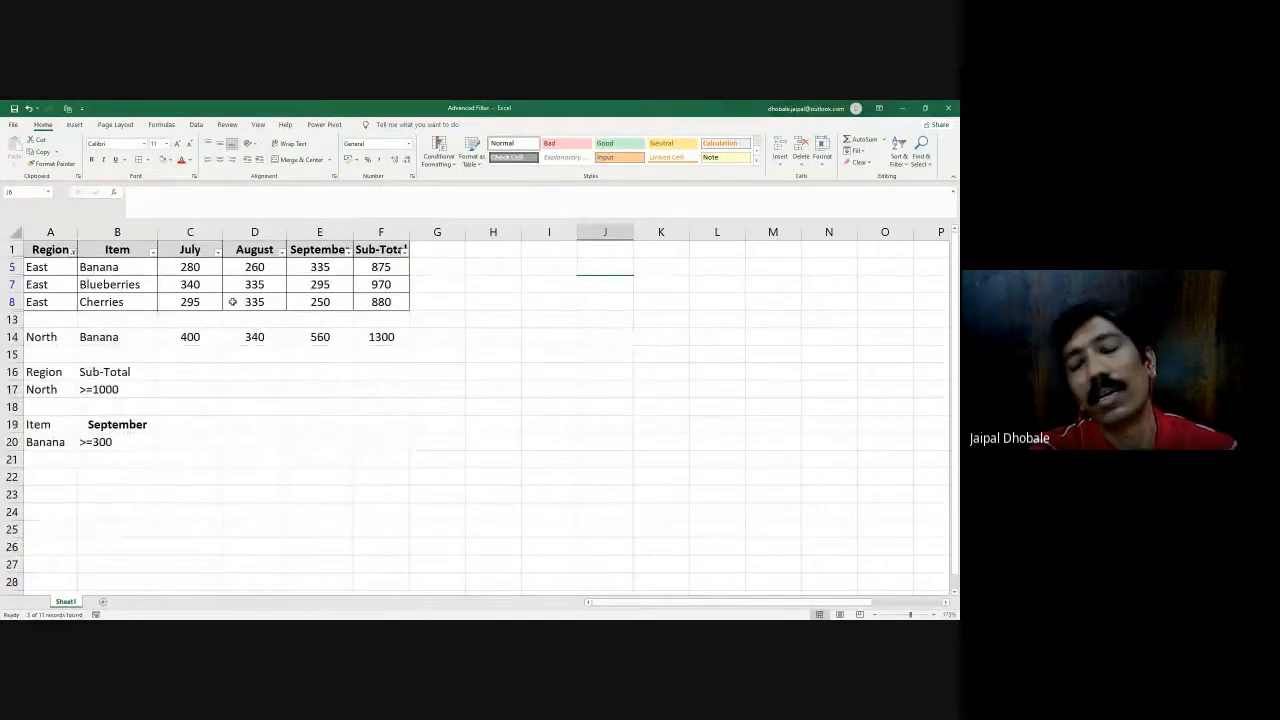
- Filter the Sub-Total column to show only 970 by excluding 875 and 880
click(404, 251)
click(305, 381)
click(305, 390)
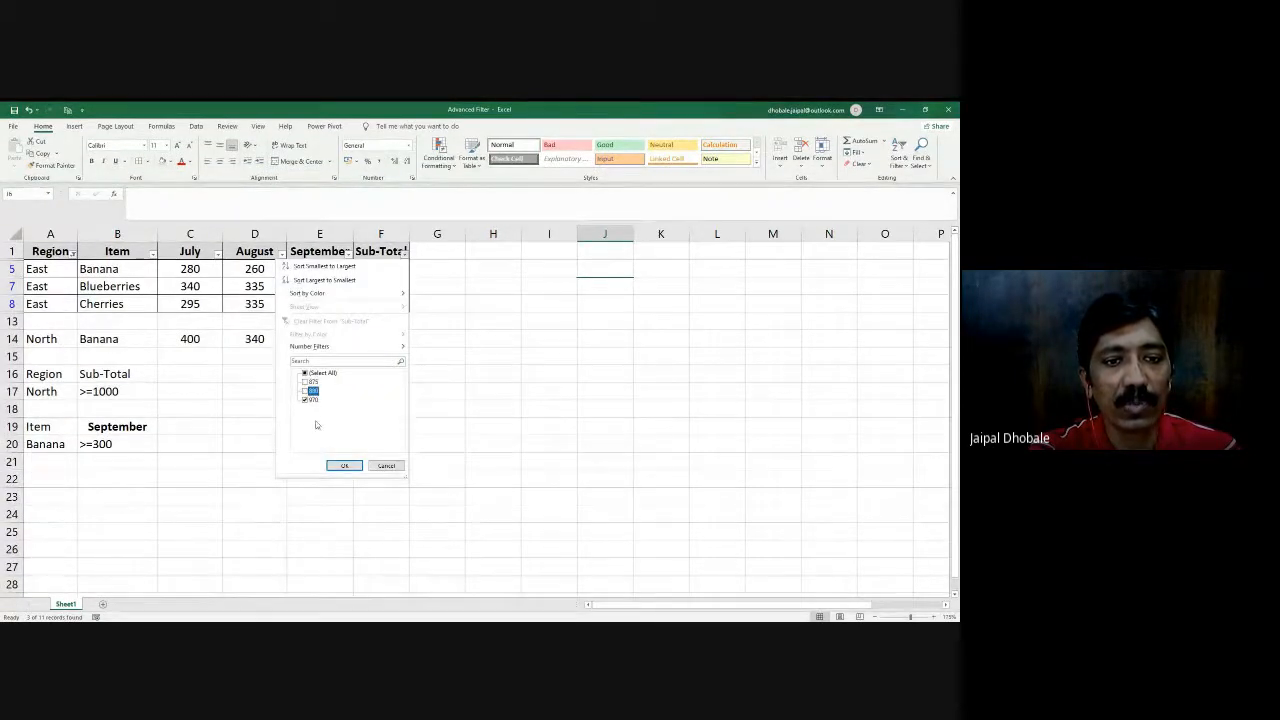
click(340, 464)
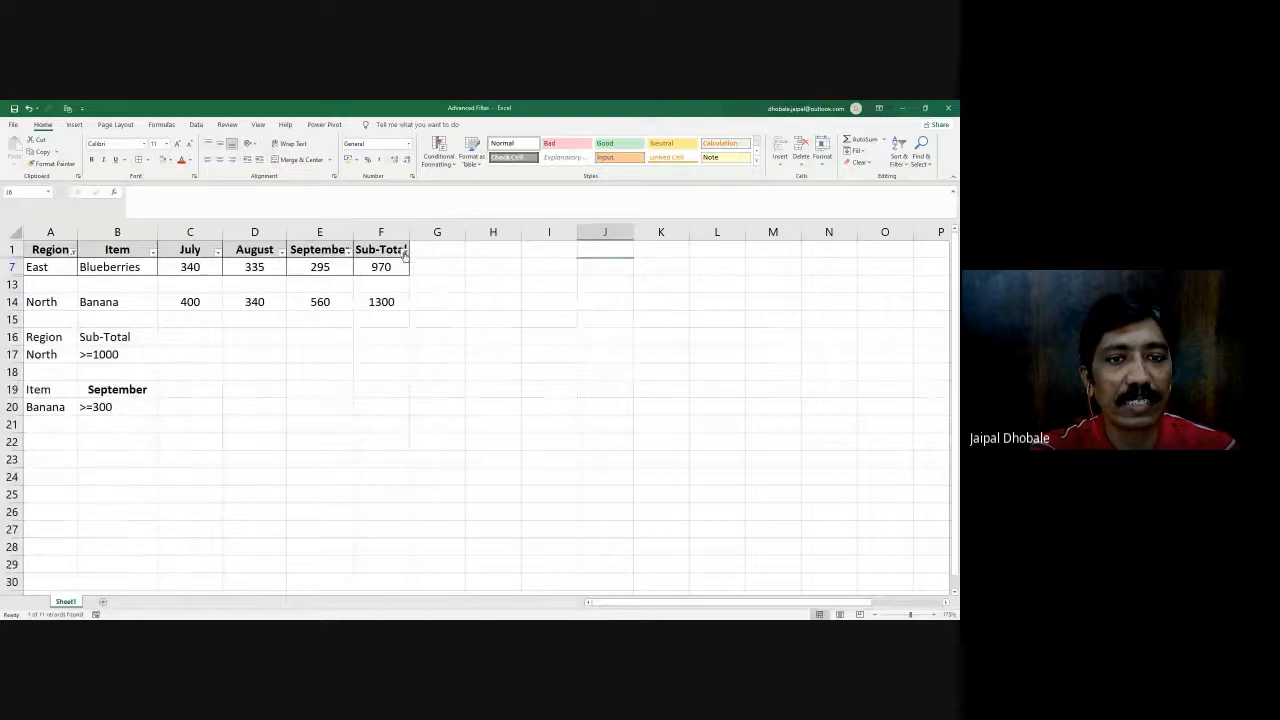
- Reselect all values in the Sub-Total filter and check the August filter's values, keeping them all selected
click(404, 250)
click(305, 372)
click(344, 465)
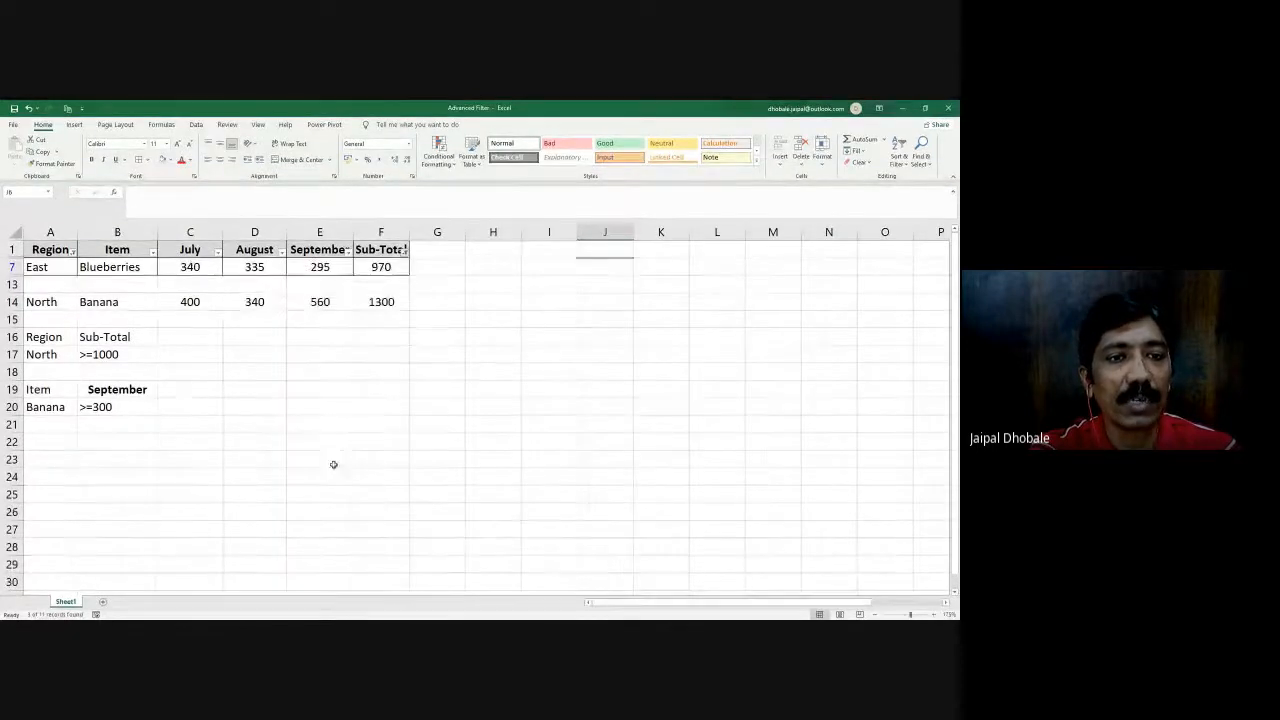
click(281, 254)
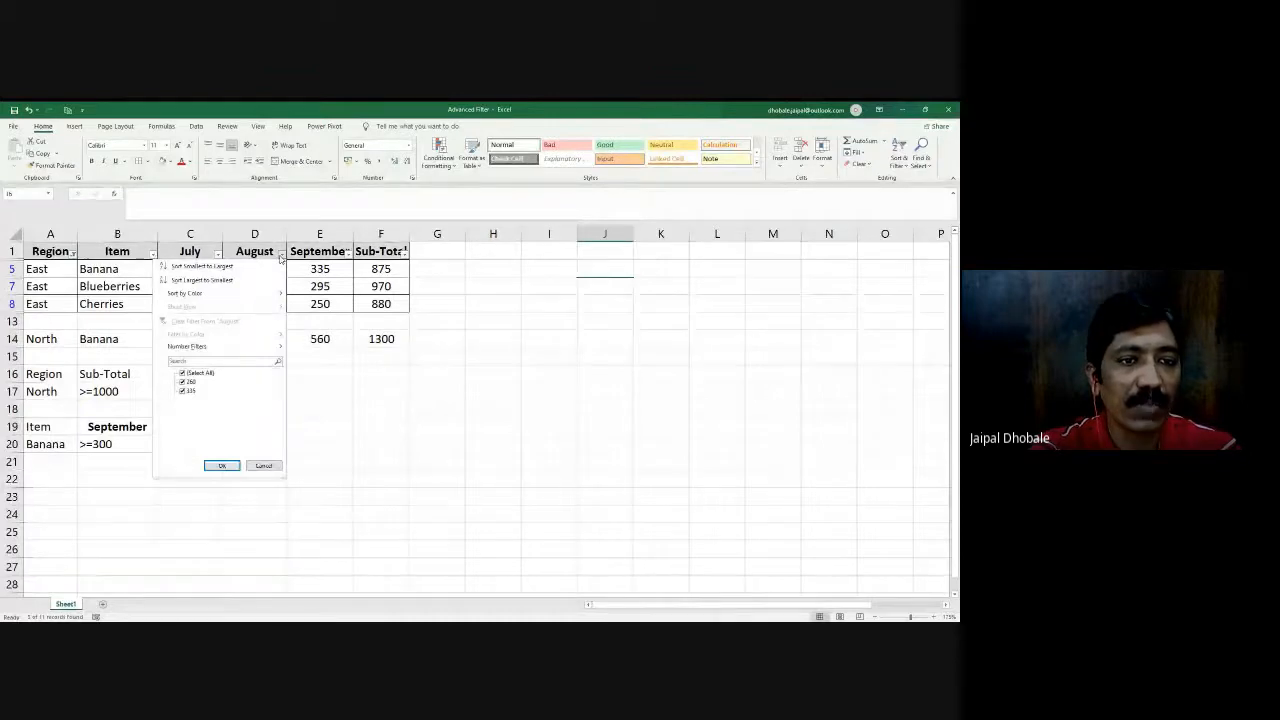
click(222, 465)
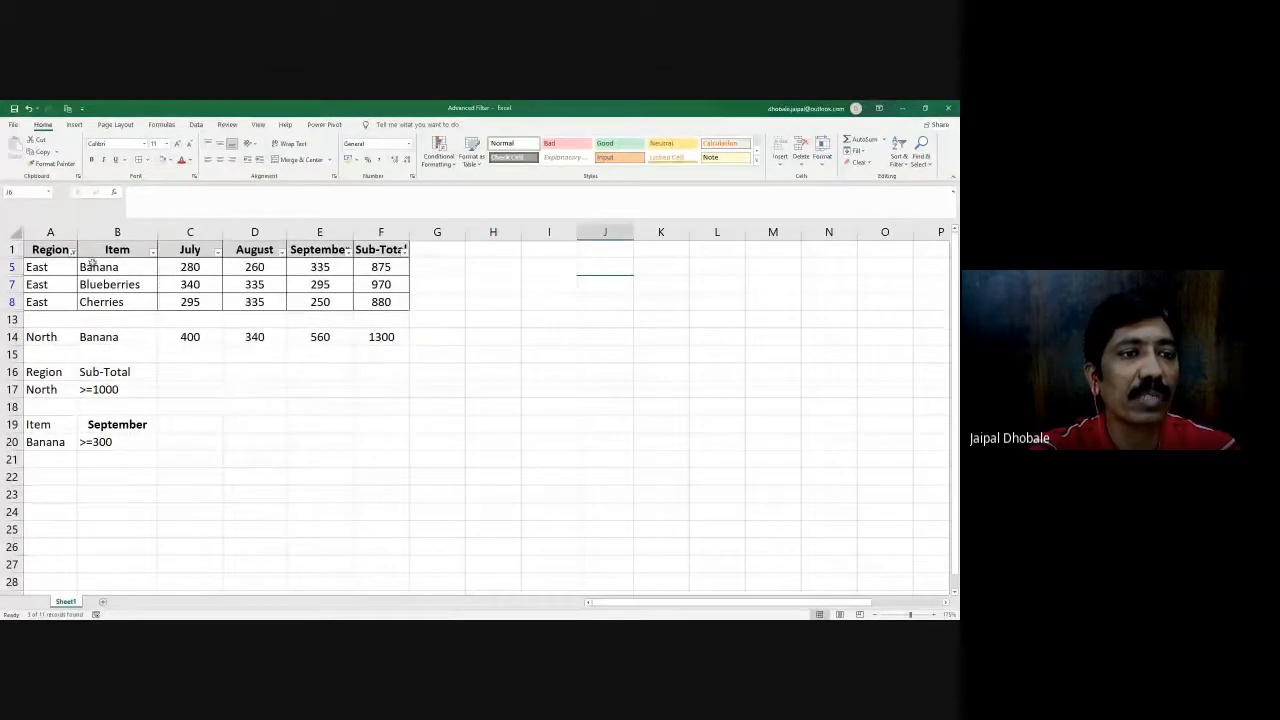
- Filter the Item column to show only Banana and select its July value in C5
click(152, 250)
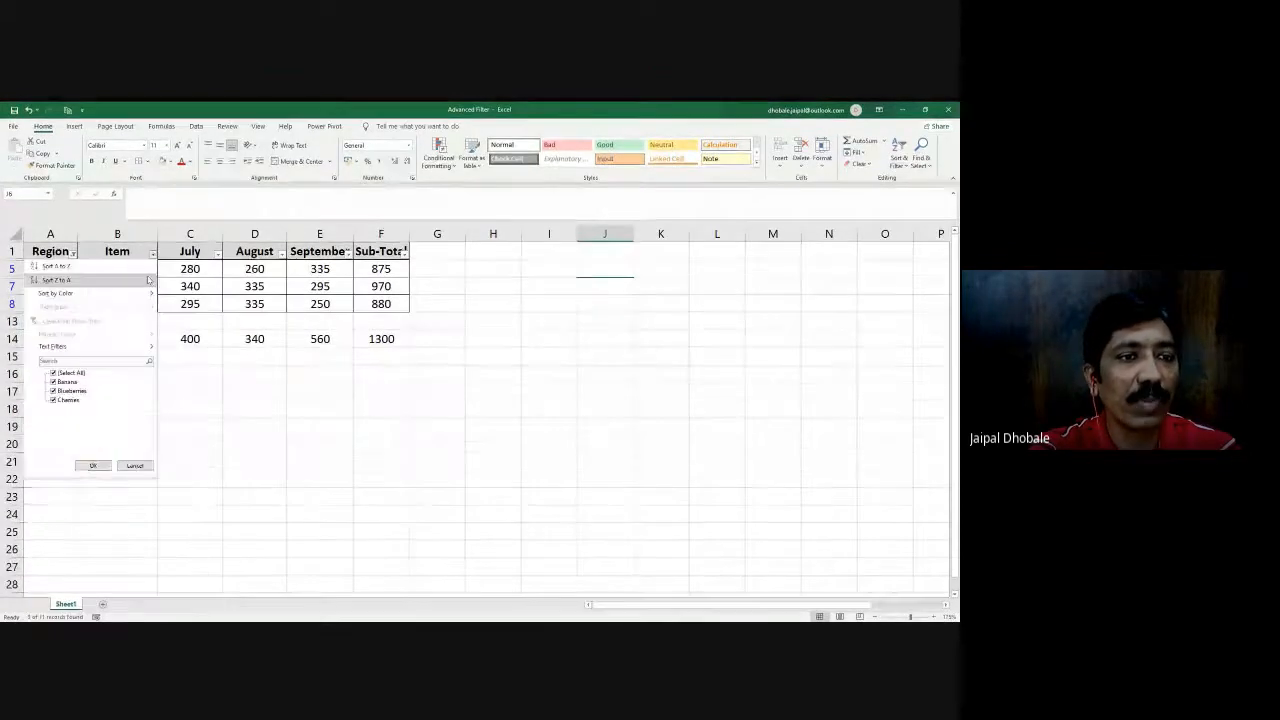
click(60, 372)
click(62, 381)
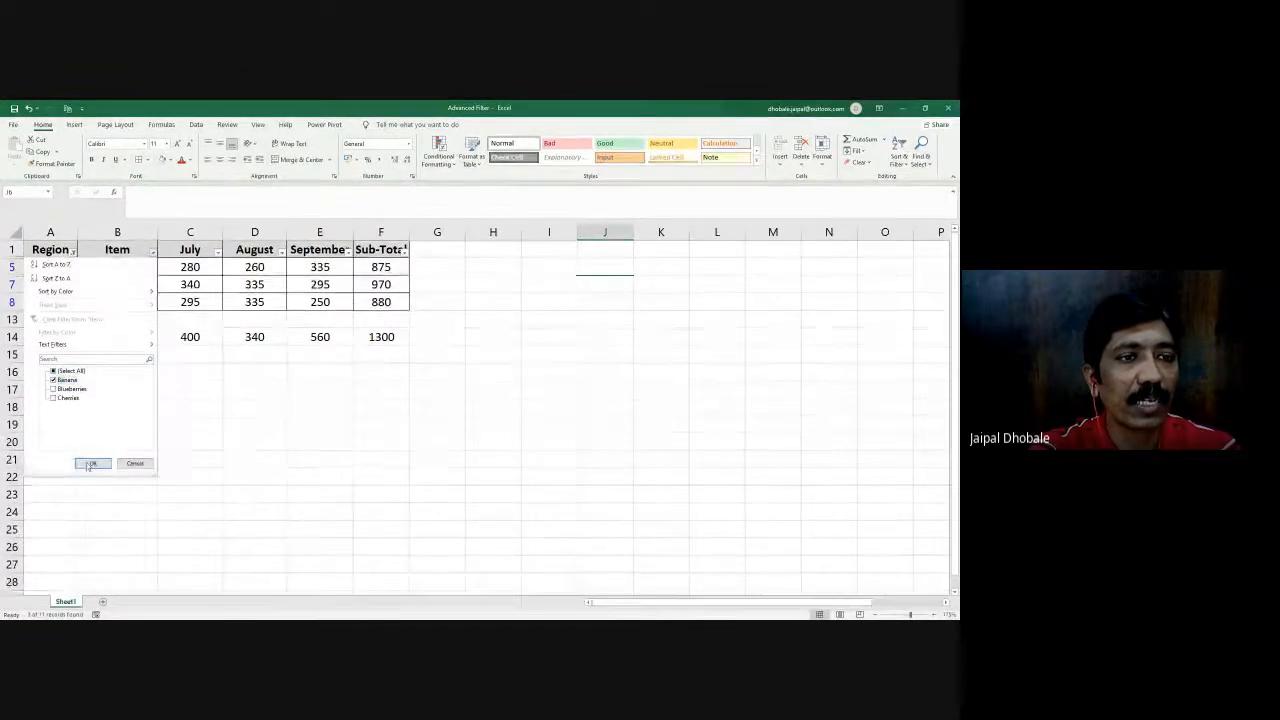
click(90, 465)
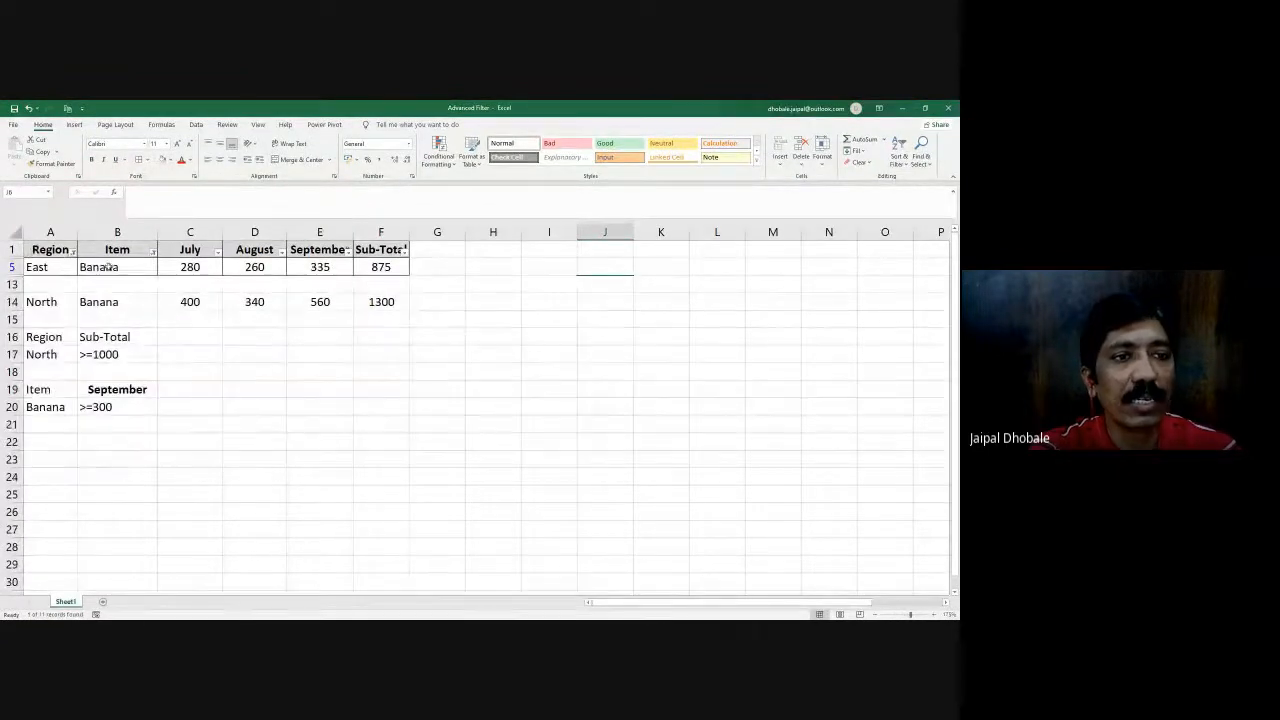
click(190, 267)
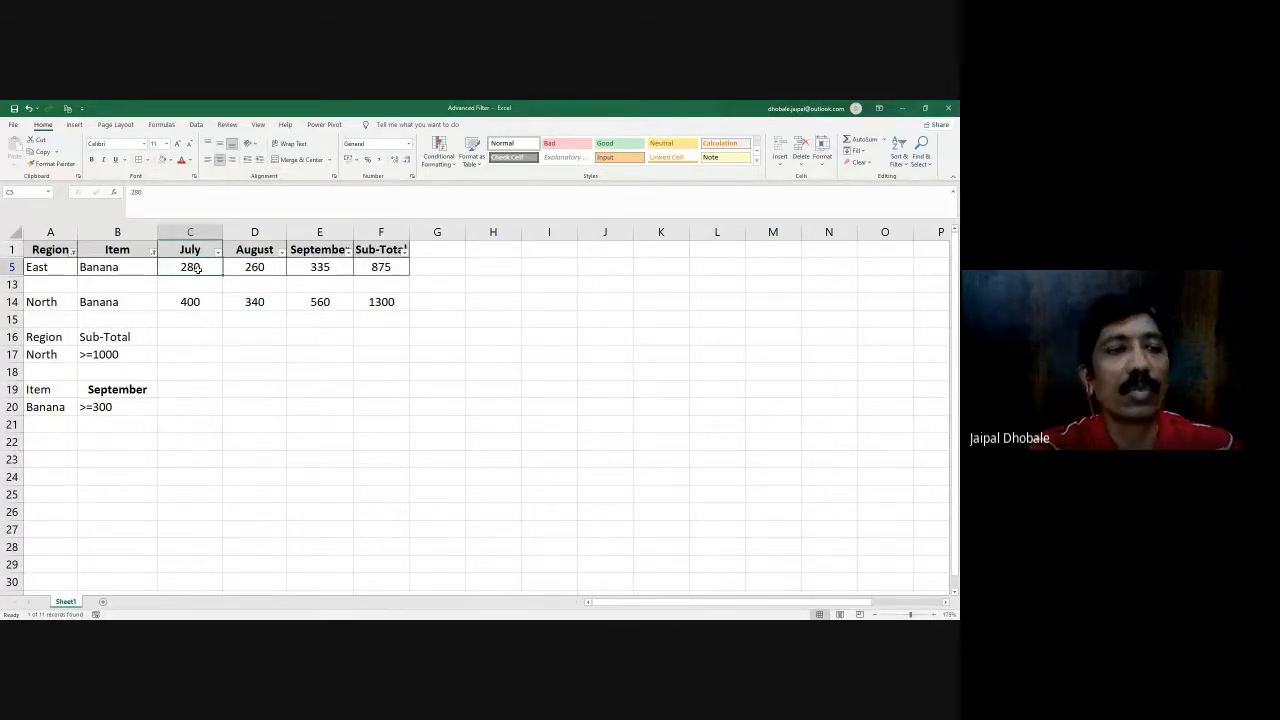
- Change the Region filter from East to North
click(75, 251)
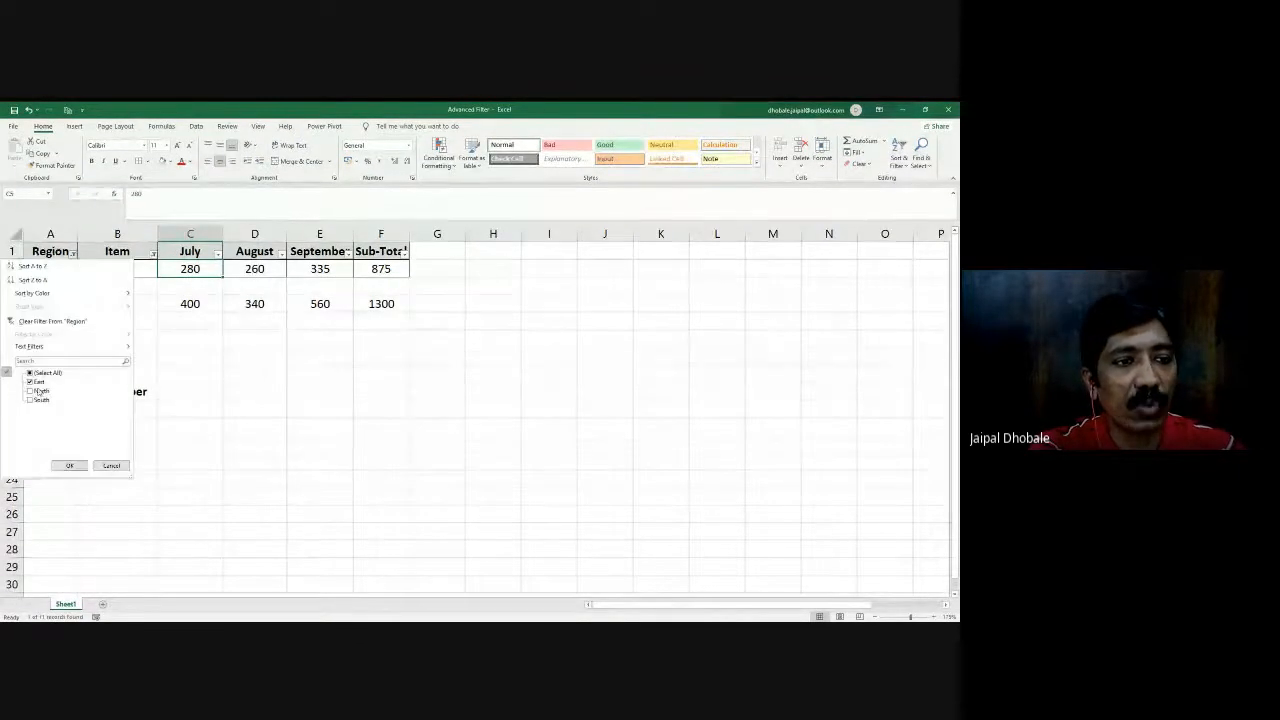
click(30, 391)
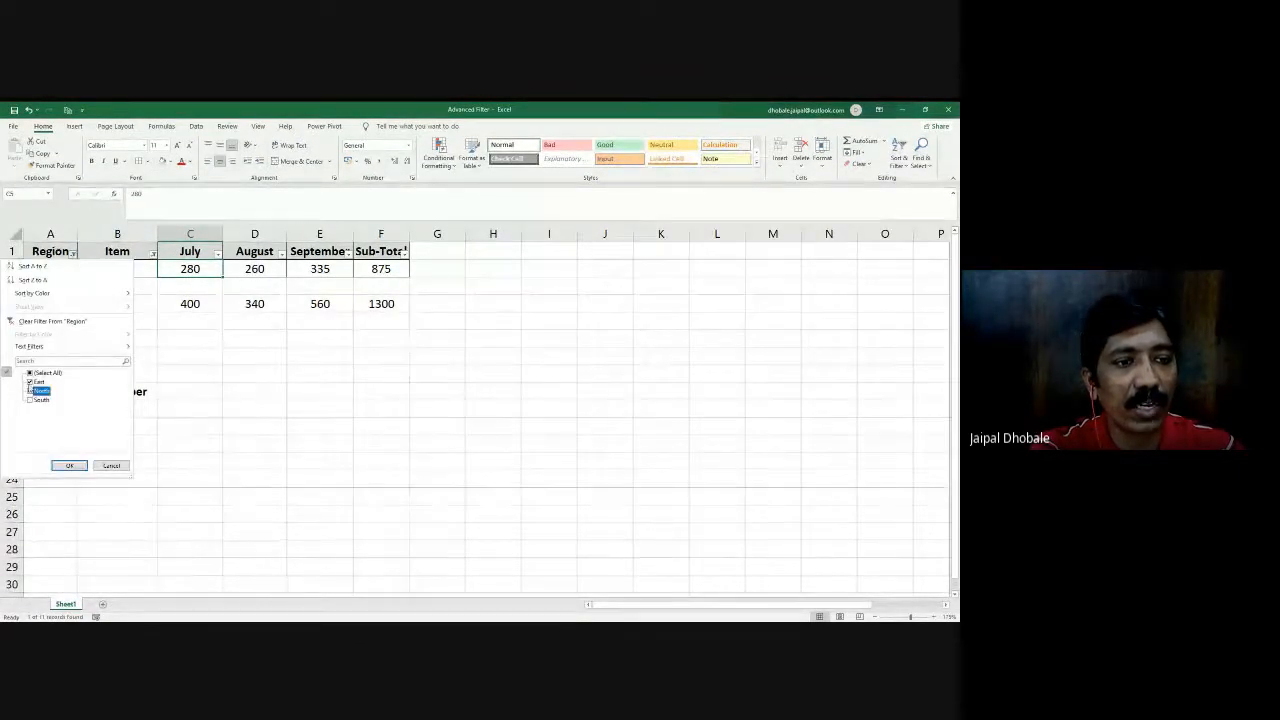
click(69, 465)
- Reselect all regions in the Region filter
click(74, 252)
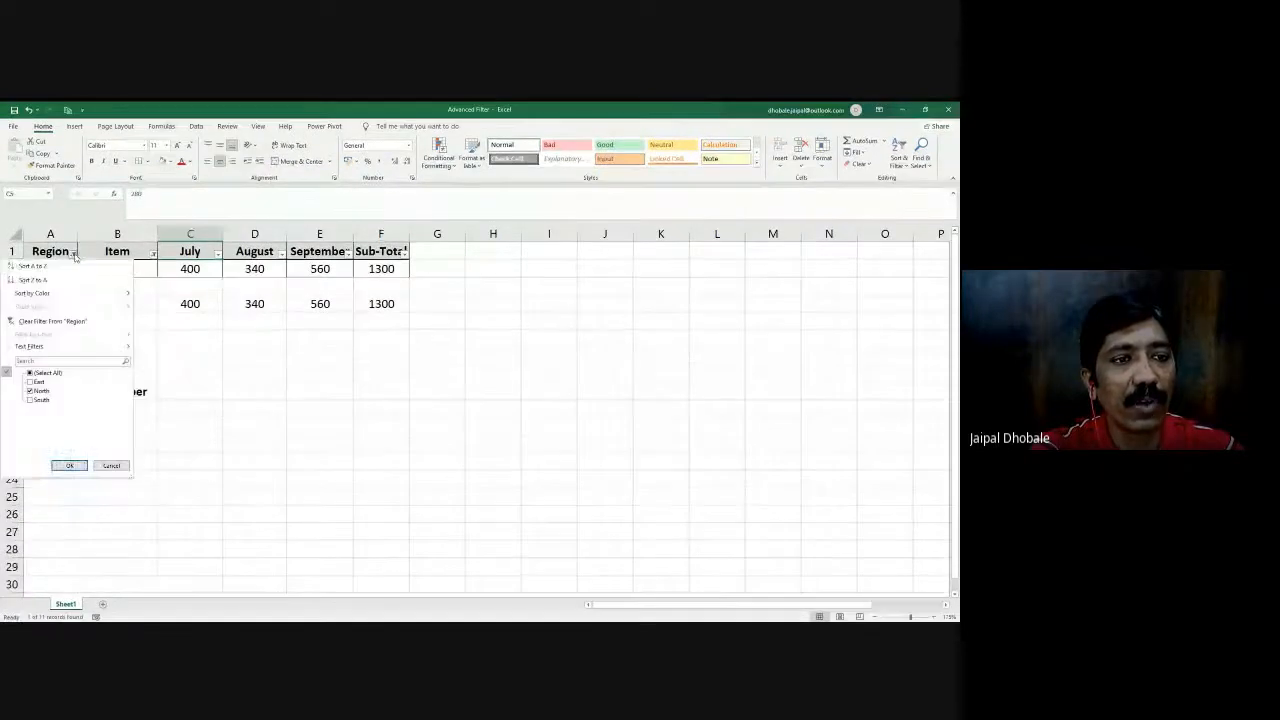
click(30, 373)
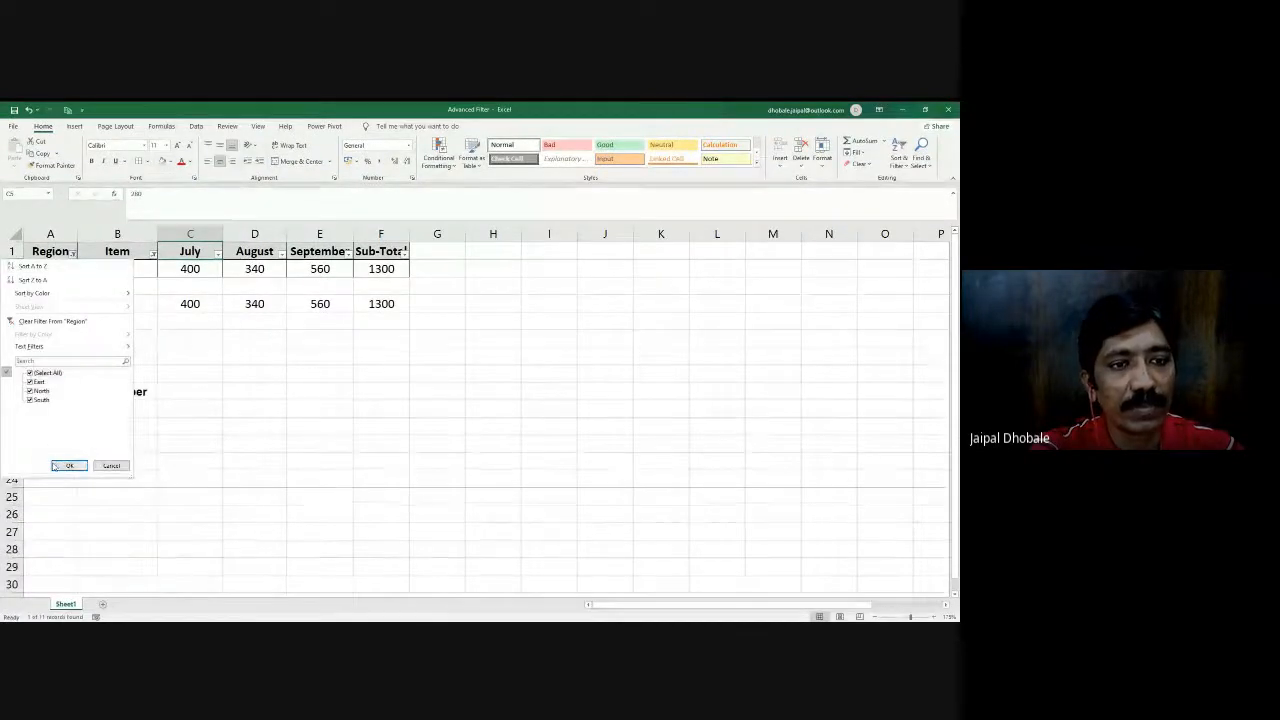
click(69, 465)
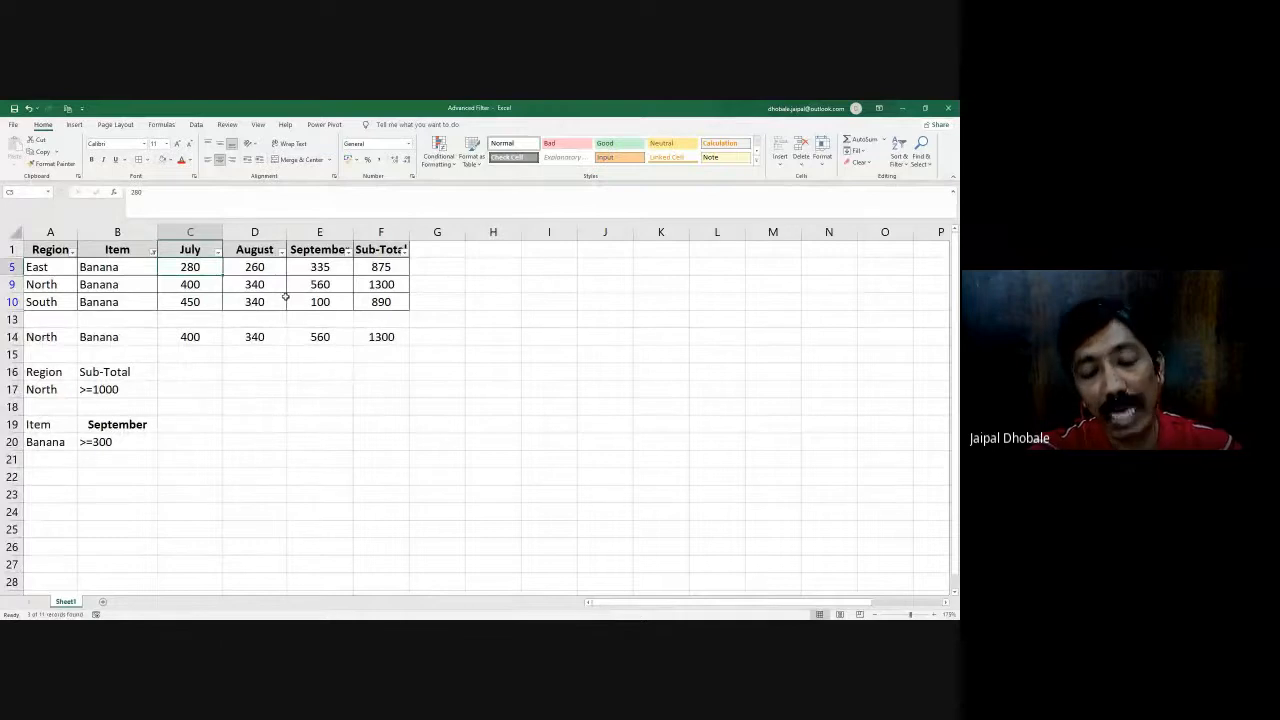
- Add Apricots to the Item filter alongside Banana
click(152, 251)
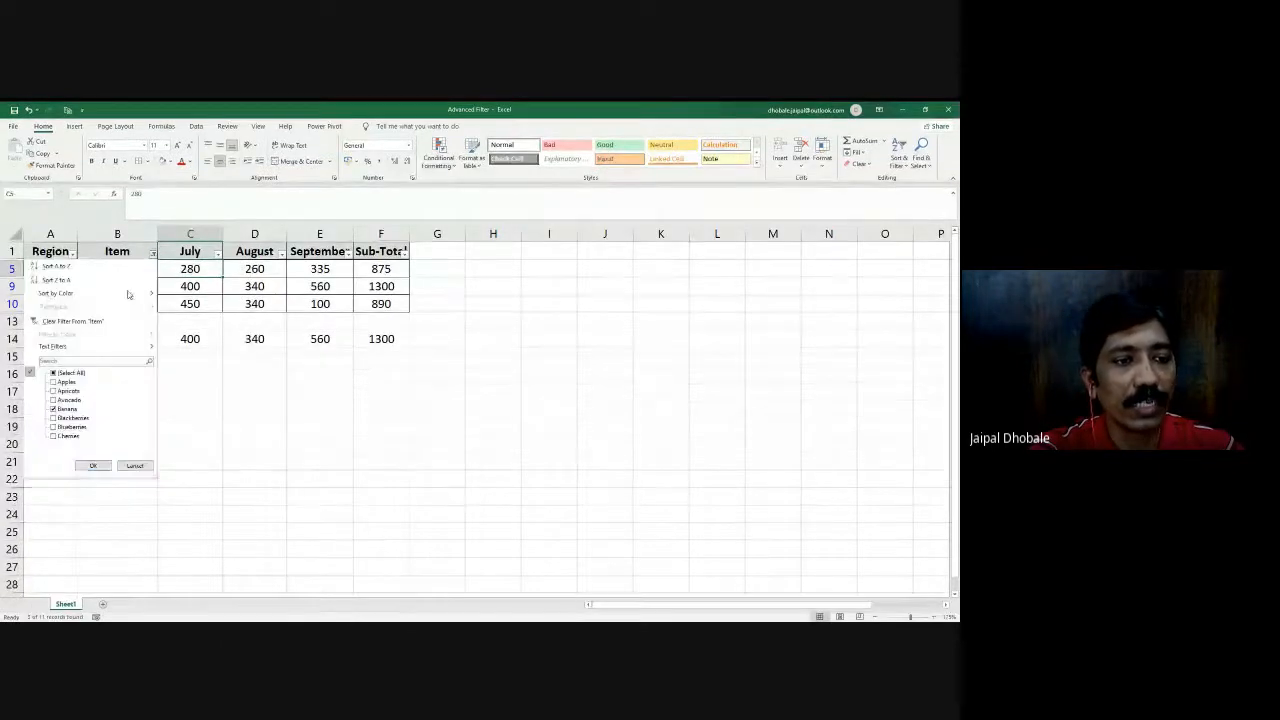
click(54, 390)
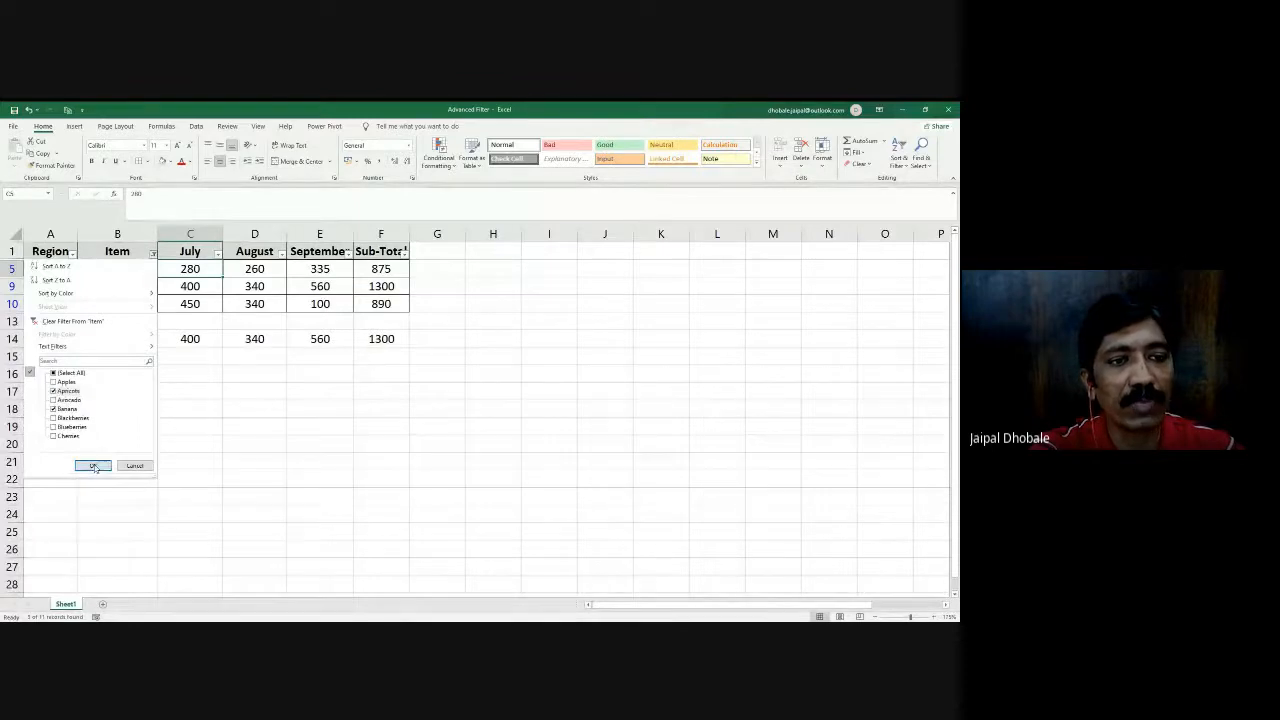
click(93, 465)
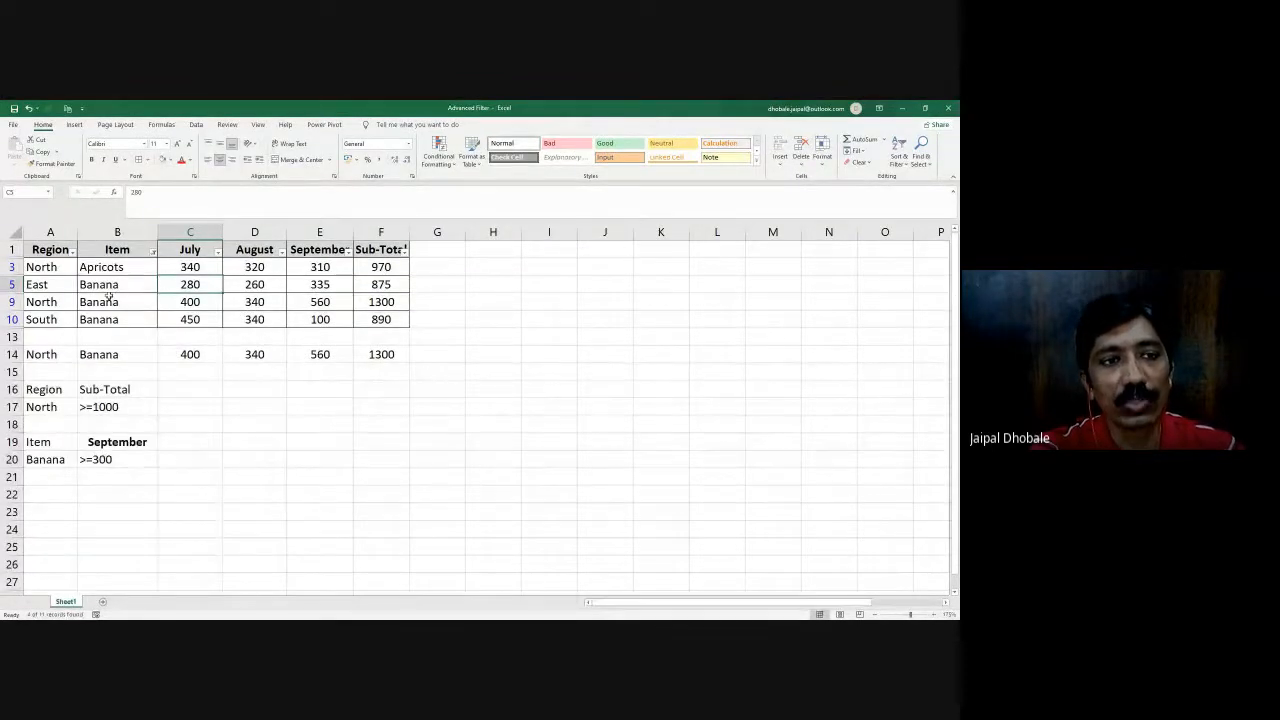
- Clear the active filters and remove the column filters from the sales table A1:F12
click(899, 158)
click(885, 237)
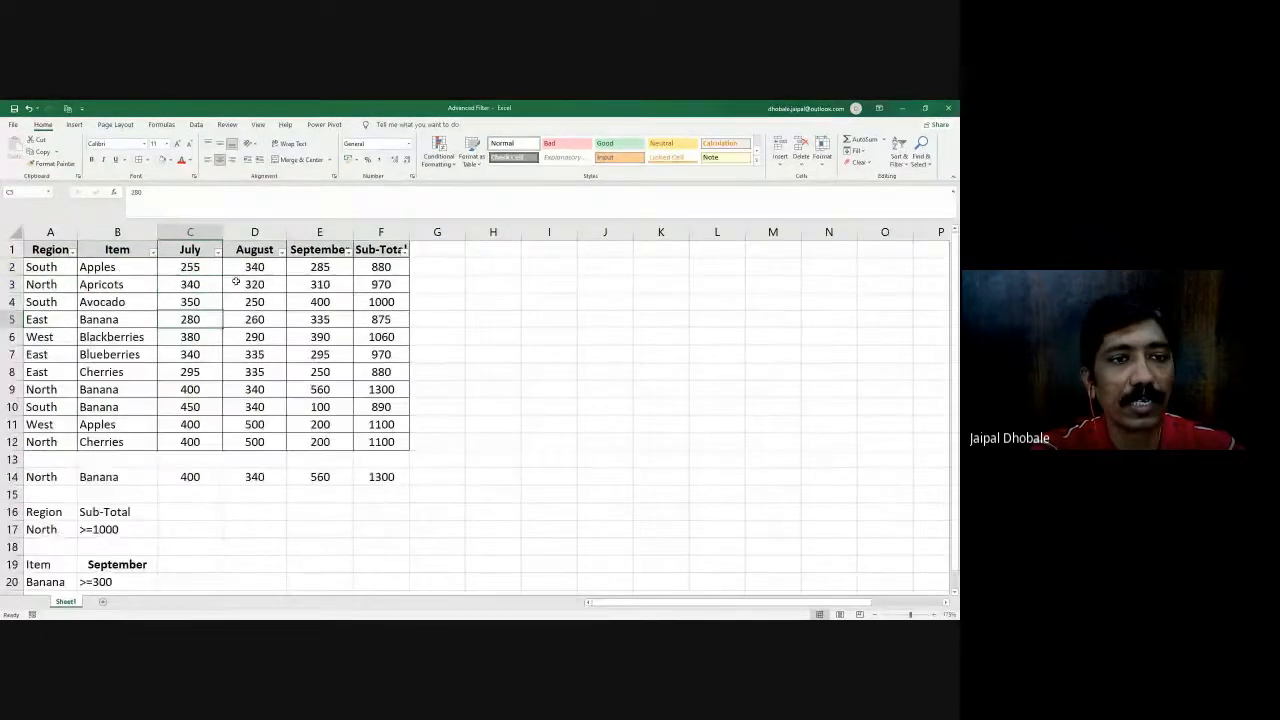
drag(36, 250, 397, 441)
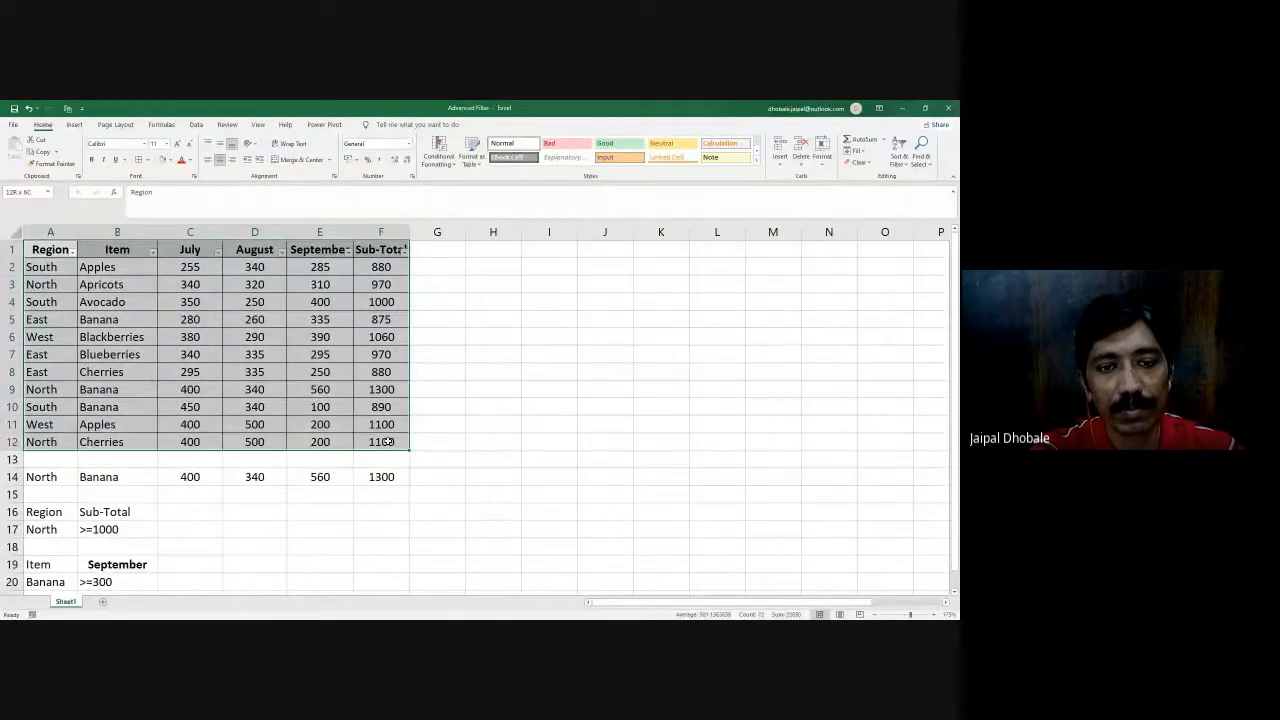
click(899, 160)
click(918, 231)
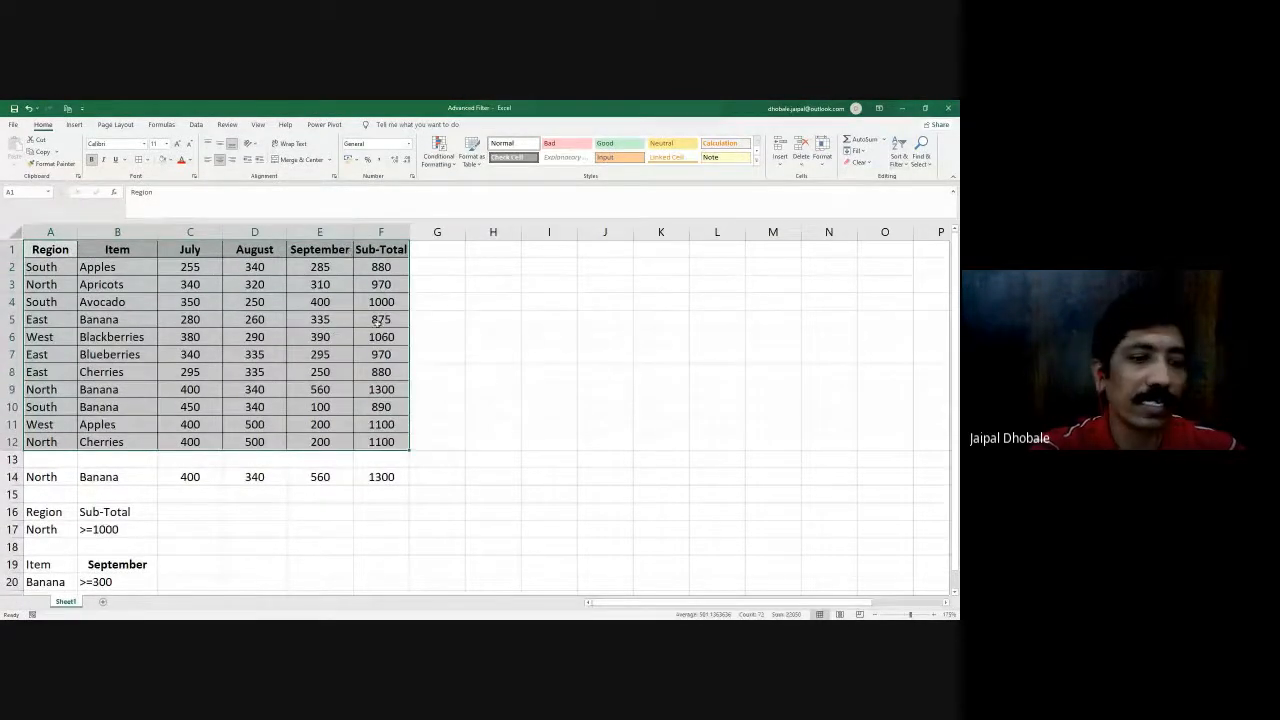
click(548, 337)
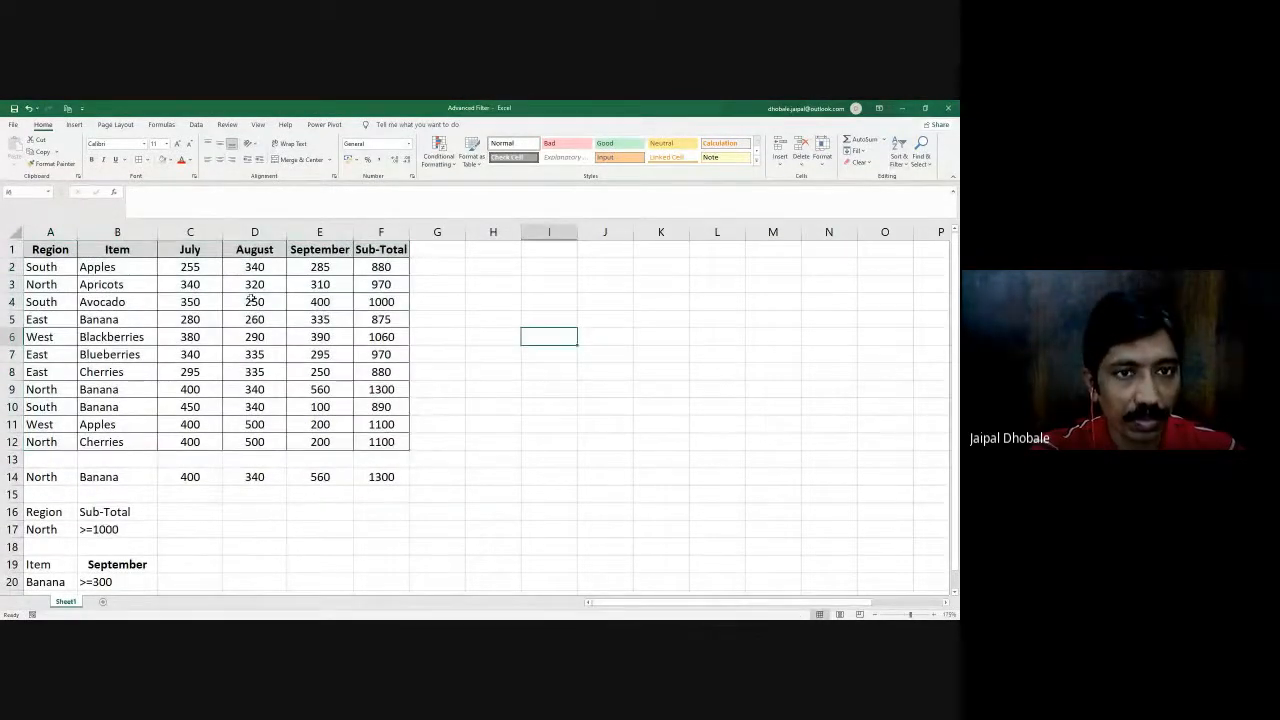
- Turn on the column filters for A1:F12 and turn them off again
click(196, 125)
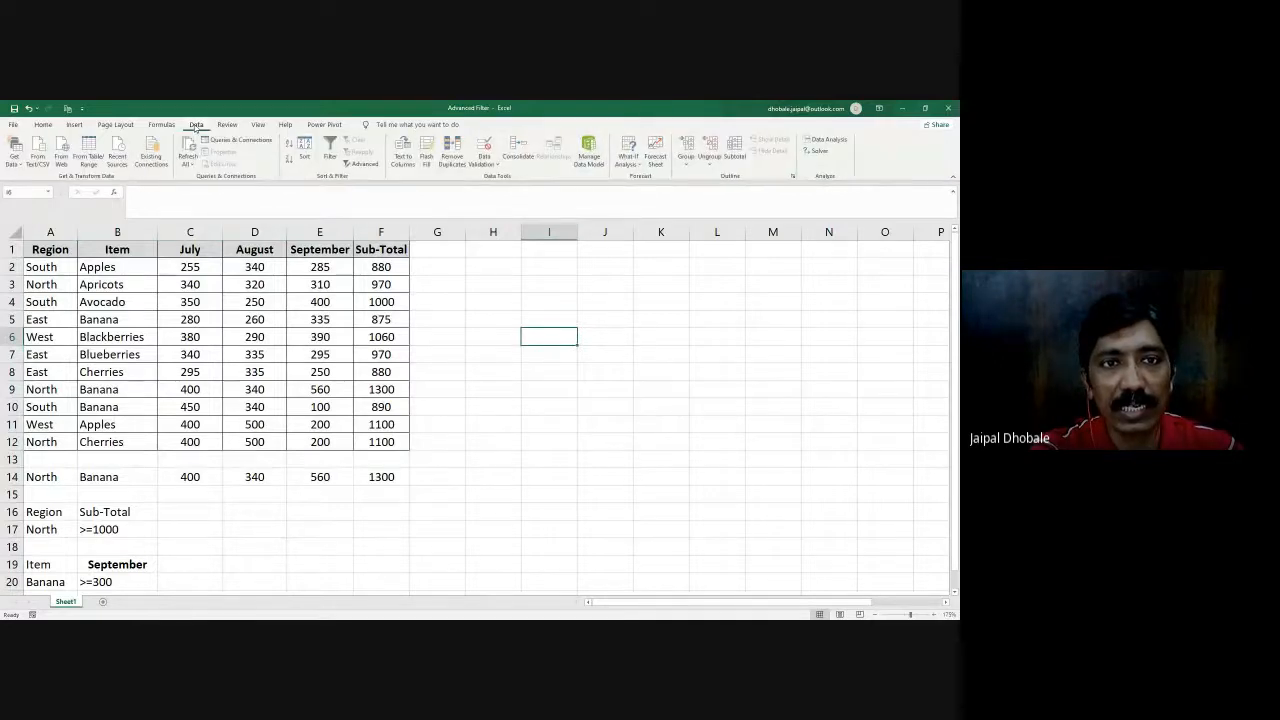
drag(50, 249, 371, 444)
click(331, 152)
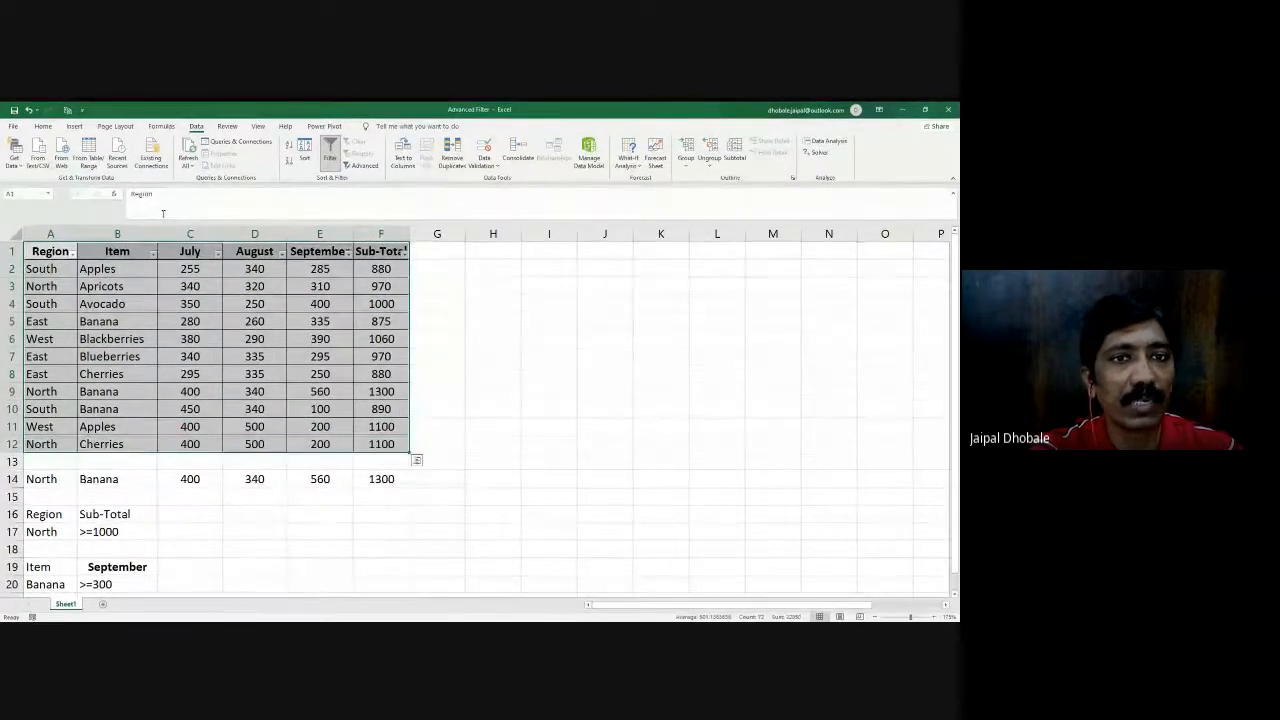
click(331, 157)
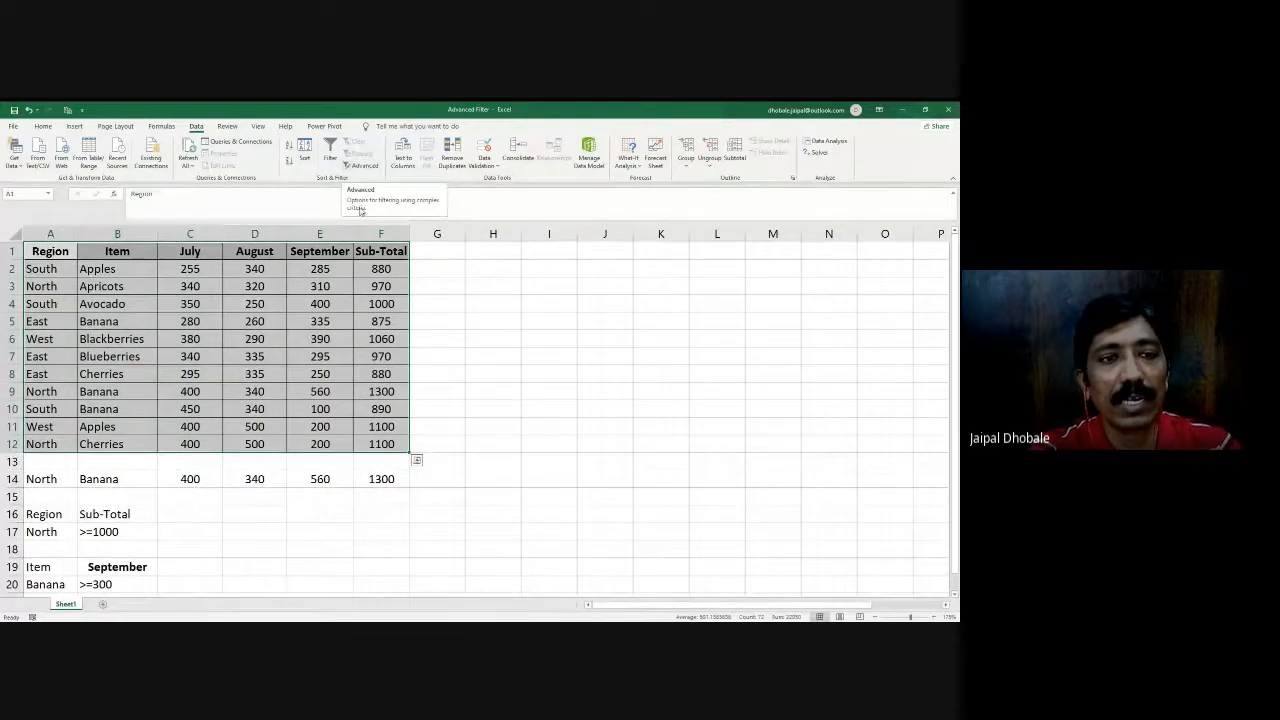
- Examine the data rows A2:F12 and the Region and Sub-Total criteria range A16:B17
drag(65, 271, 386, 450)
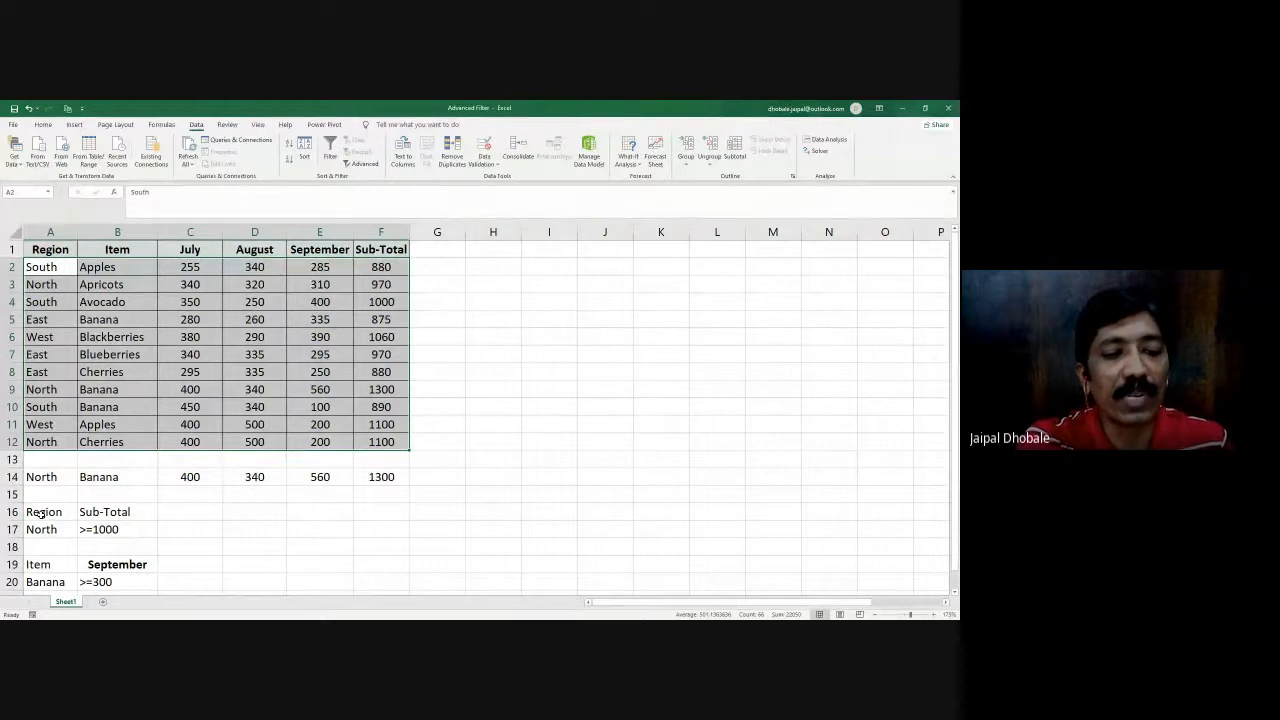
key(alt+Tab)
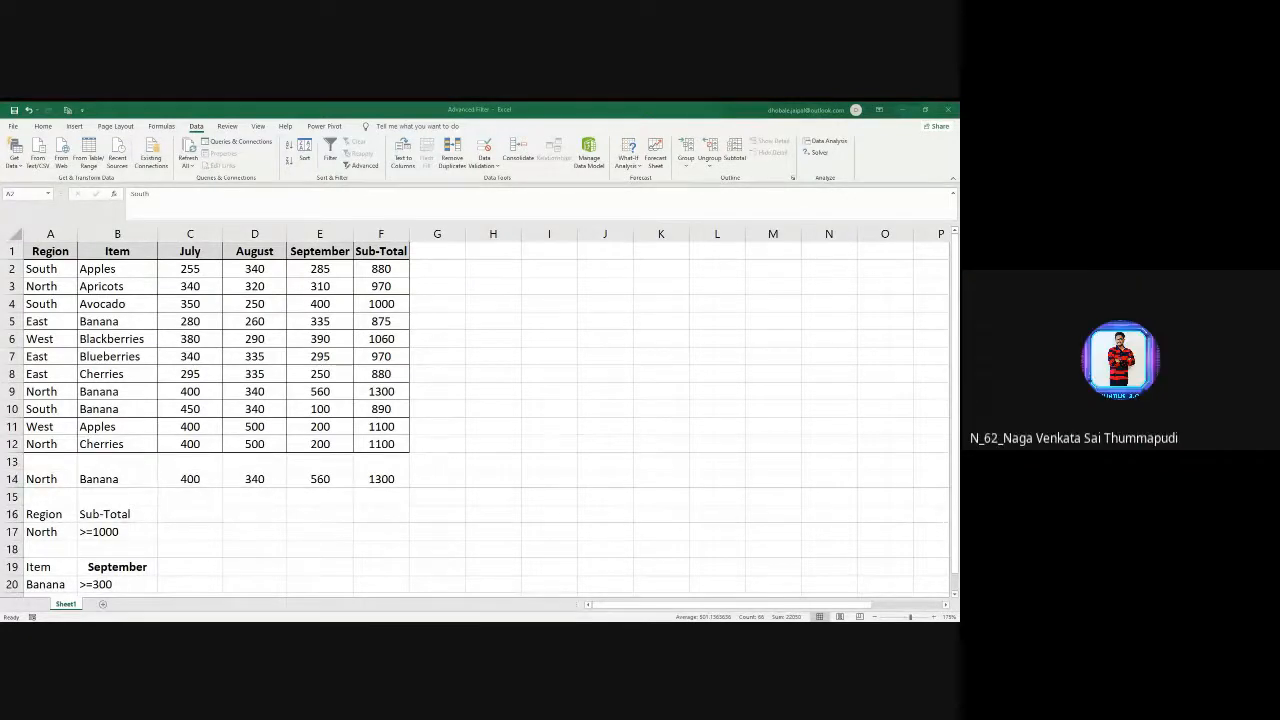
key(ctrl+a)
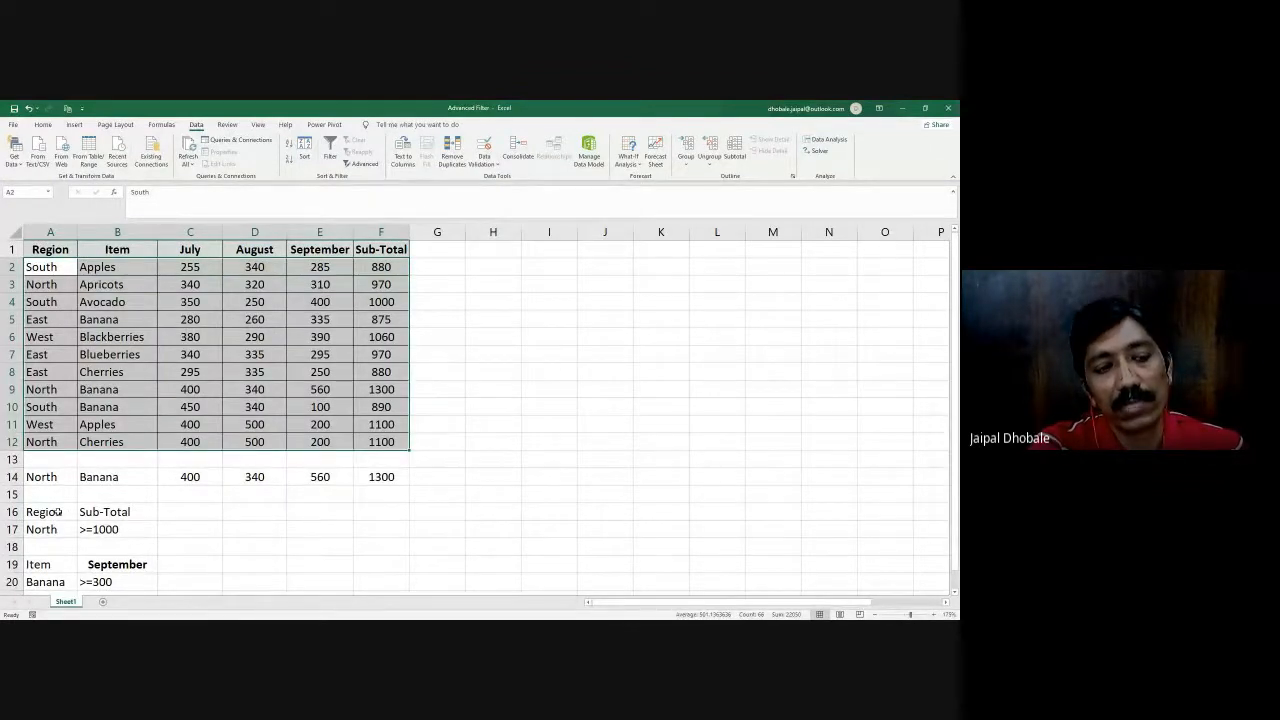
drag(58, 513, 116, 533)
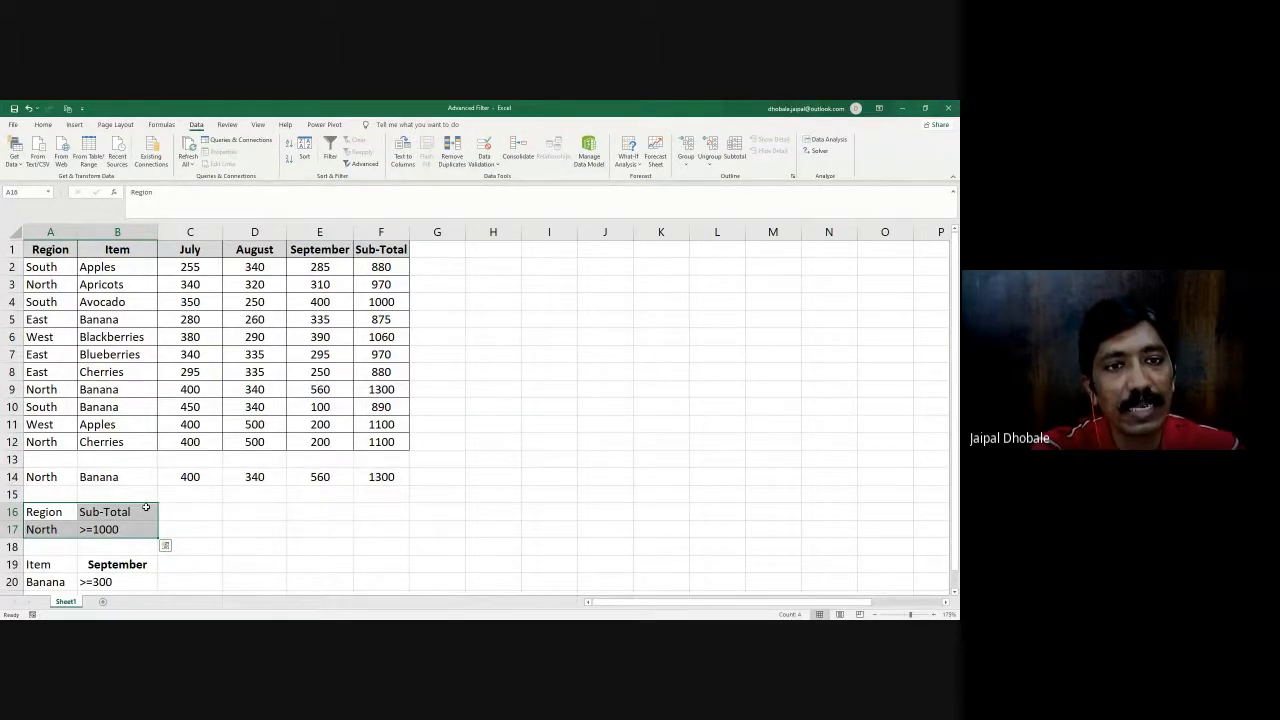
- Examine the Sub-Total formula in F2 with its monthly values C2:E2, and the Region and Sub-Total columns the criteria refer to
click(381, 266)
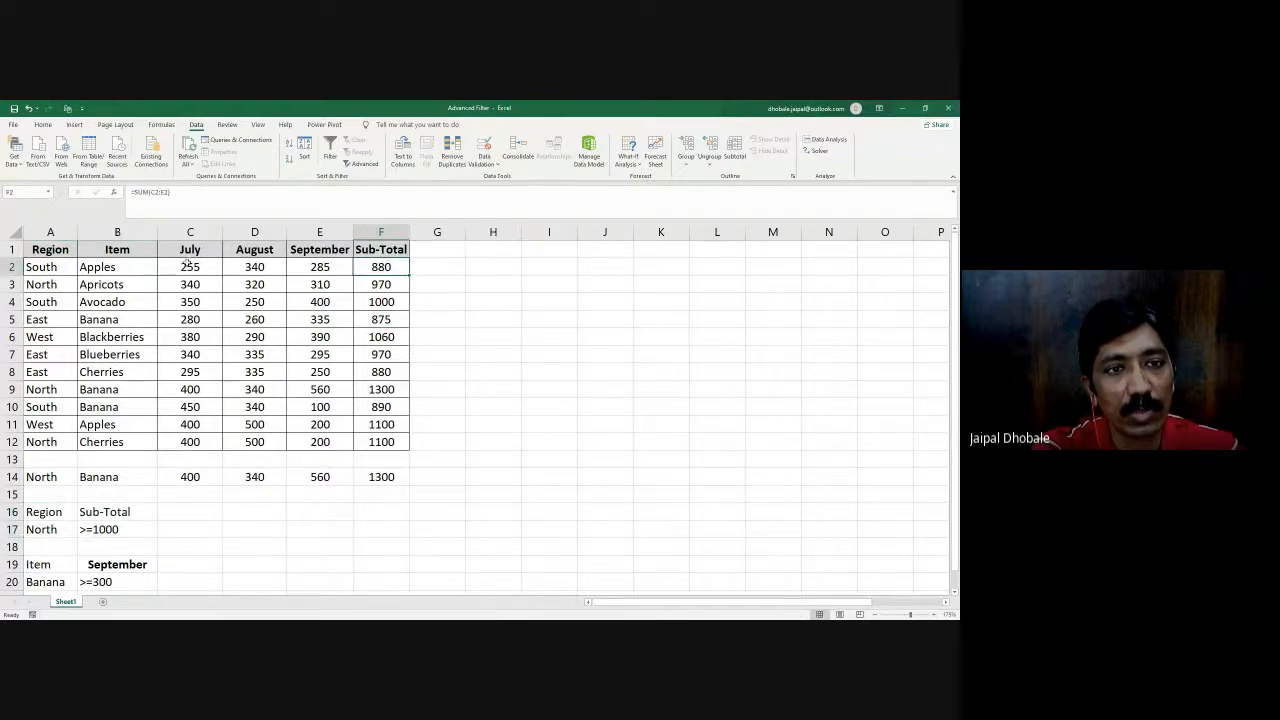
drag(187, 264, 303, 267)
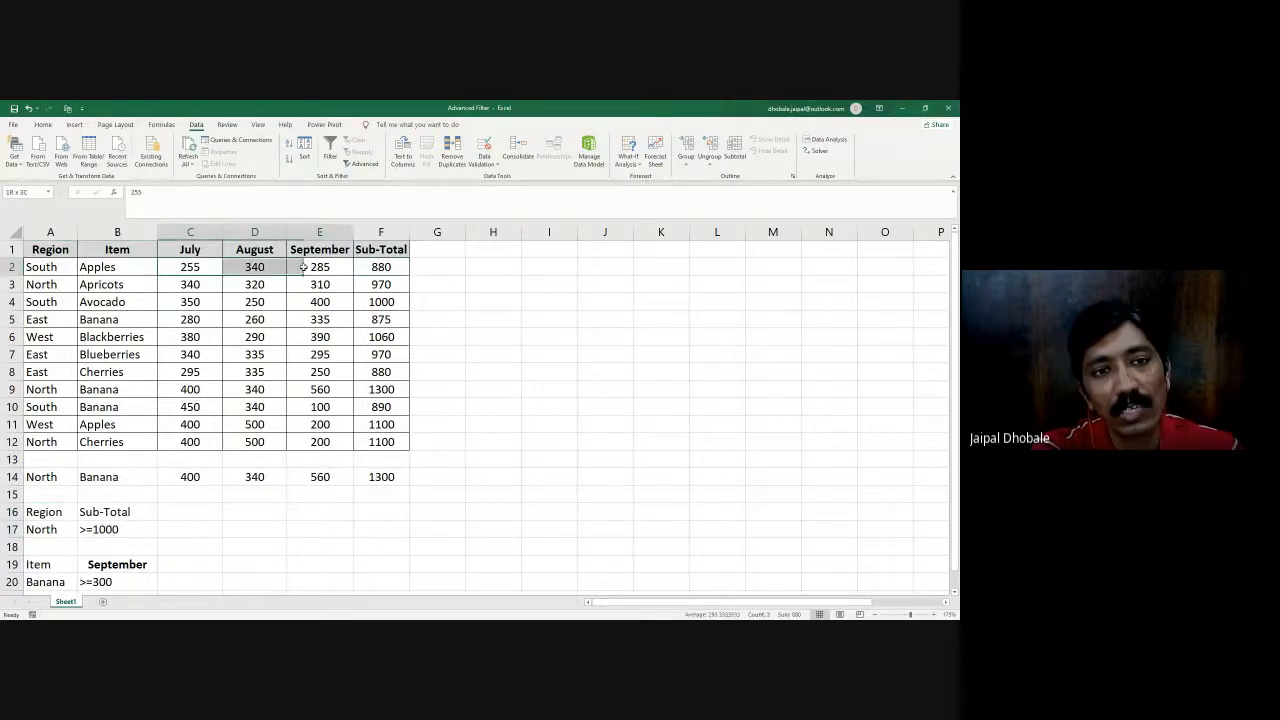
click(388, 263)
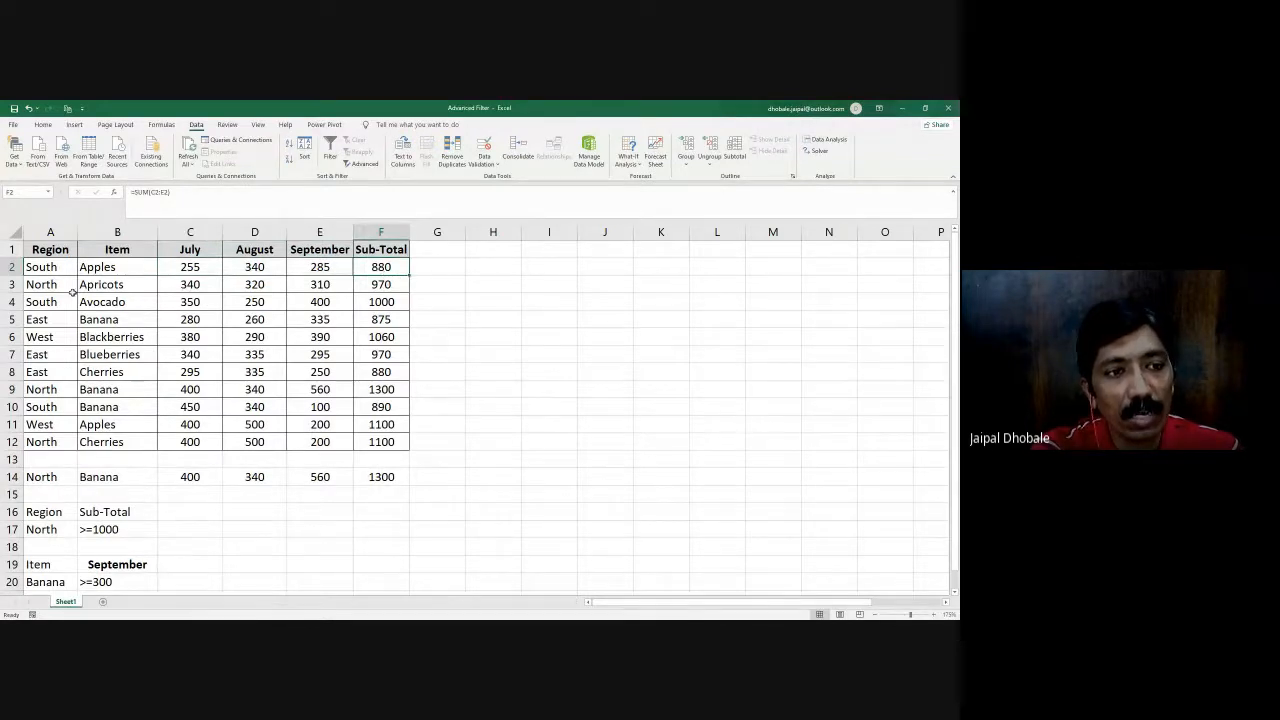
drag(52, 285, 57, 441)
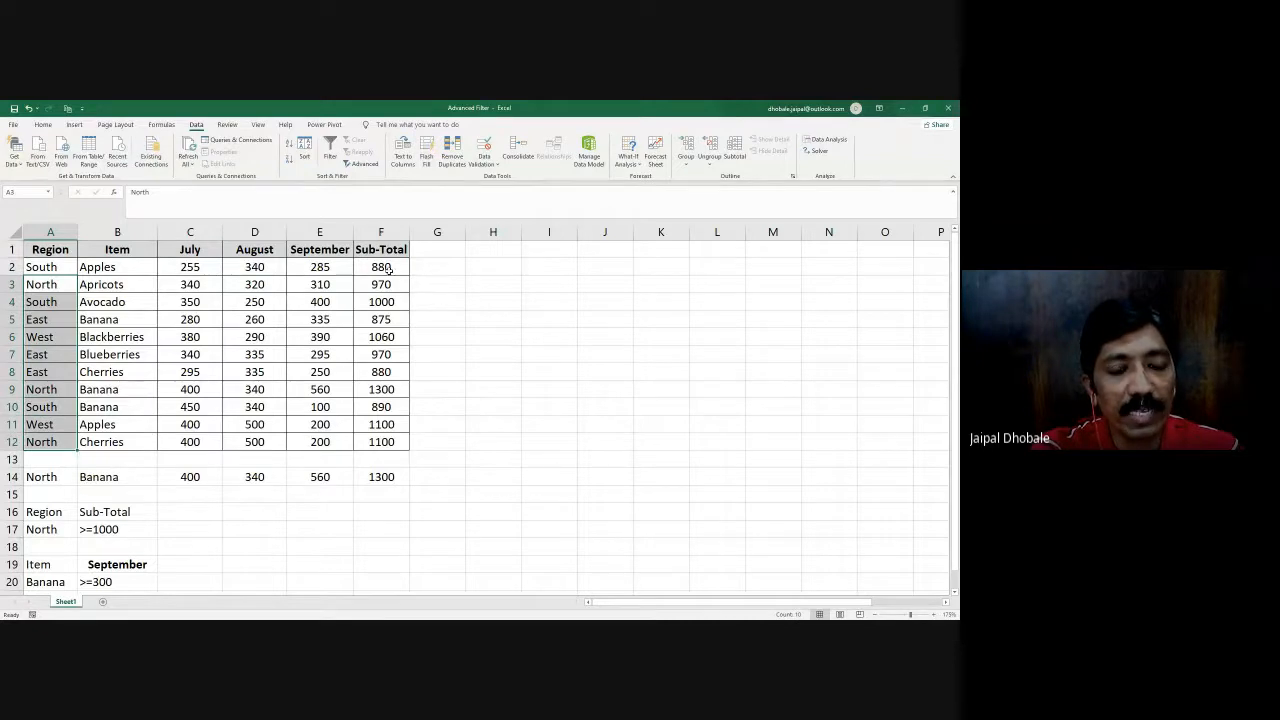
drag(387, 267, 390, 440)
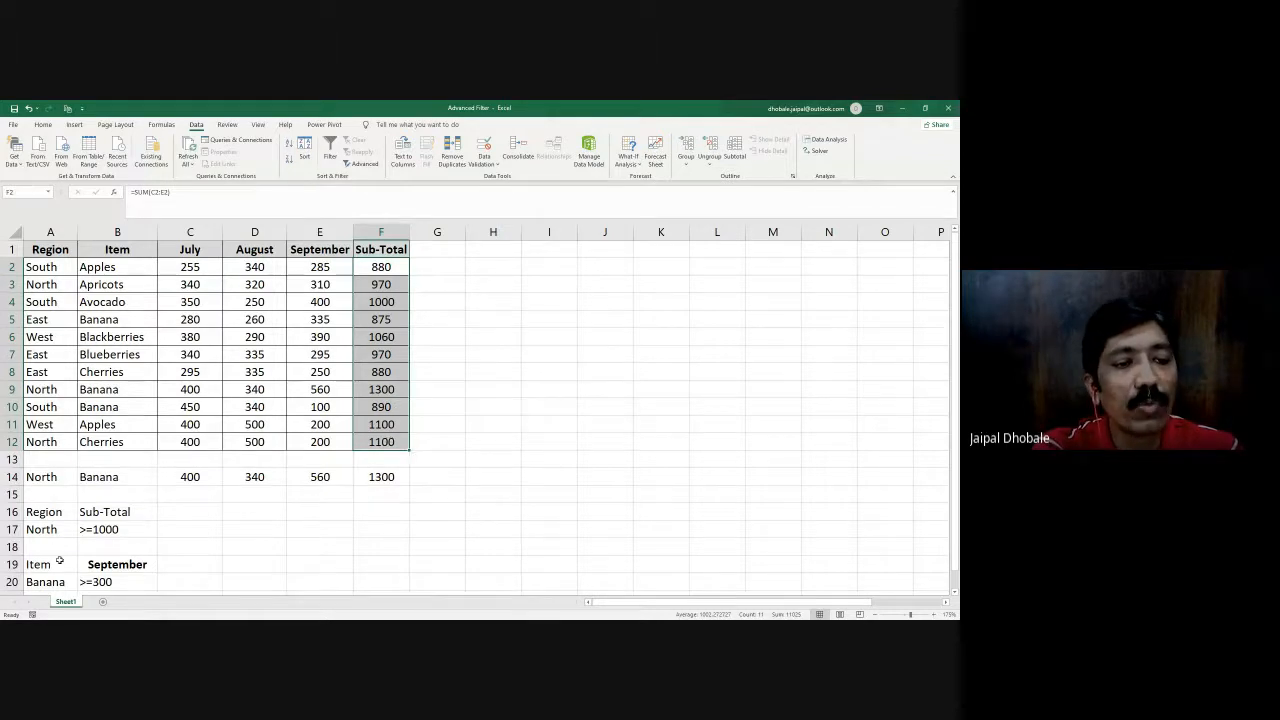
click(520, 370)
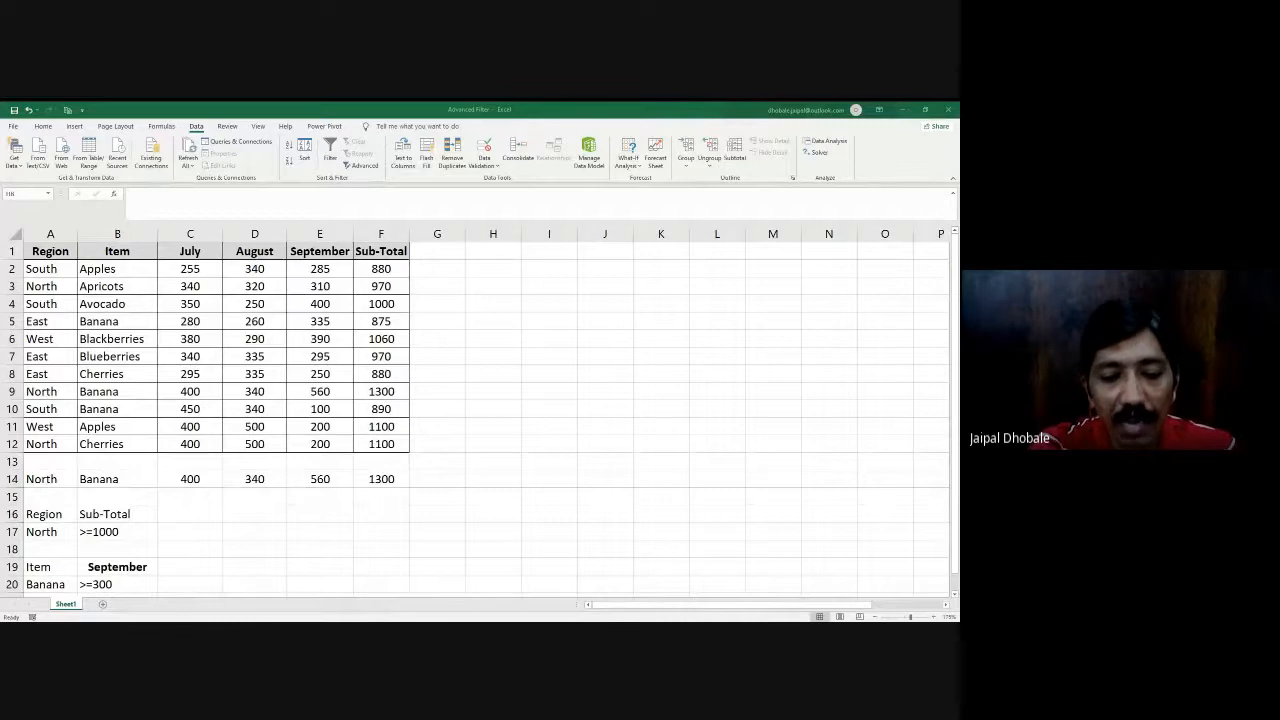
- Start an Advanced Filter with A1:F12 as the list range and A16:B17 as the criteria range
key(alt+Tab)
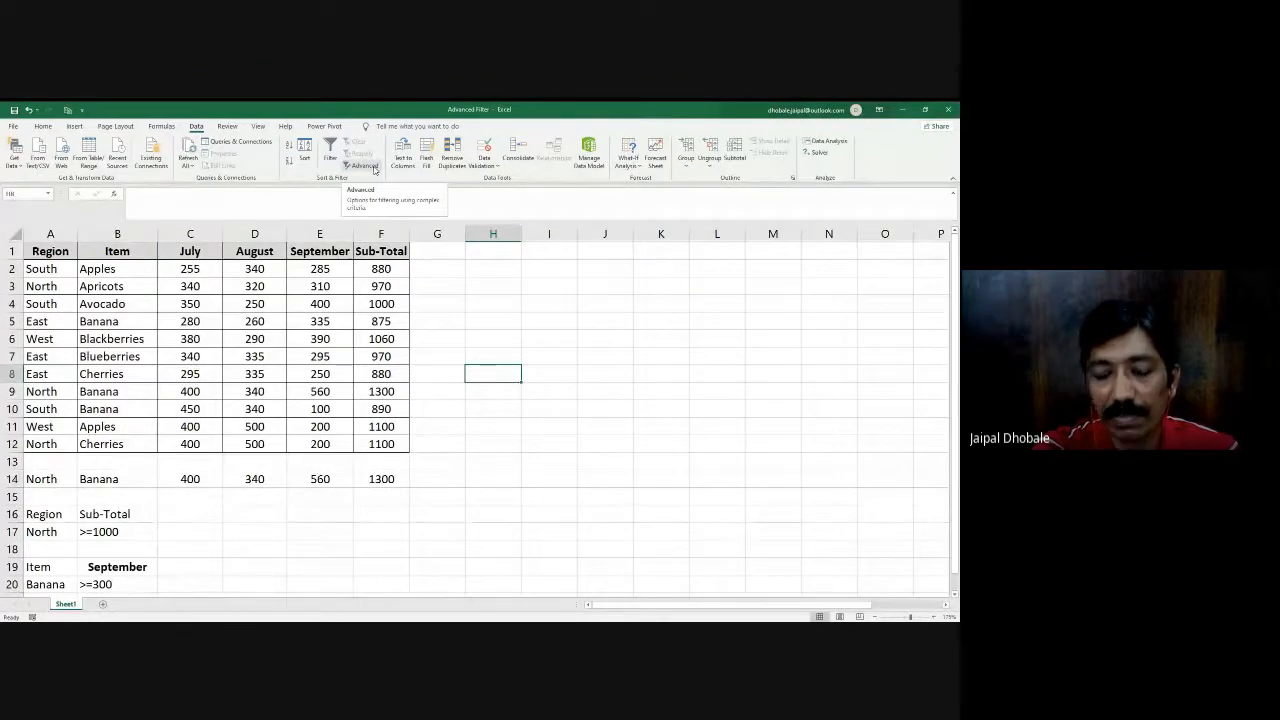
click(374, 169)
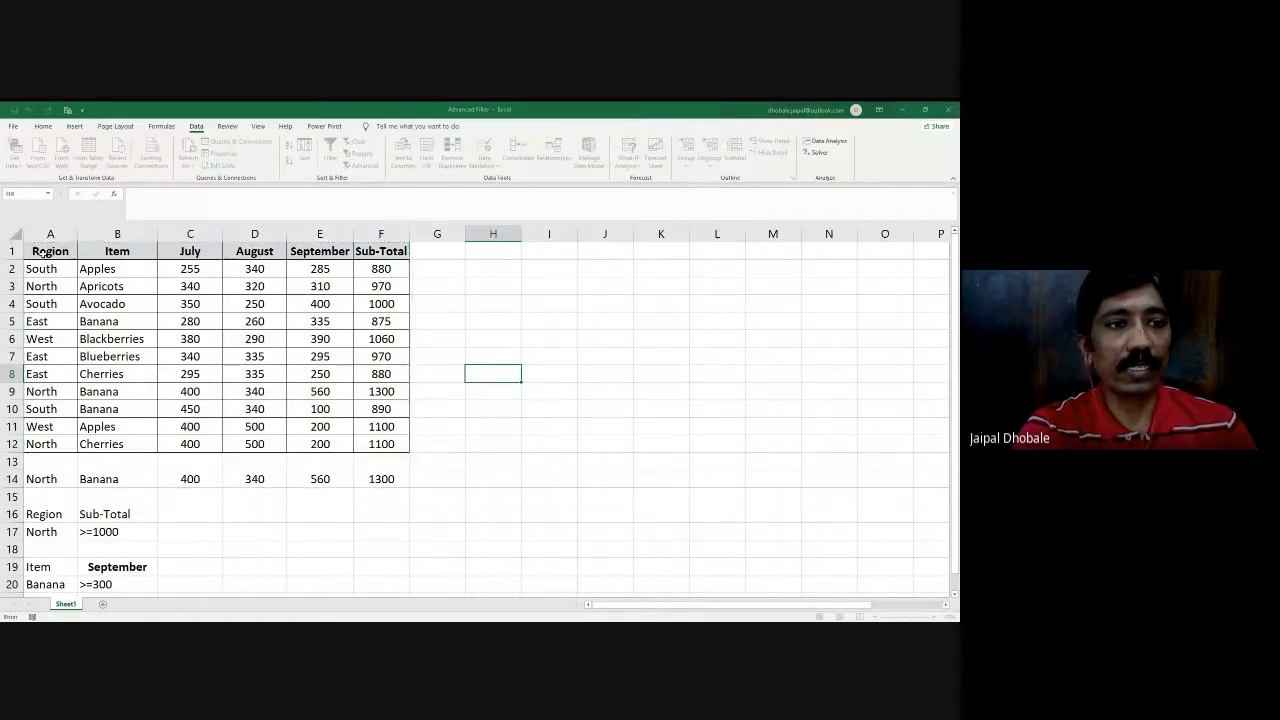
drag(393, 400, 390, 444)
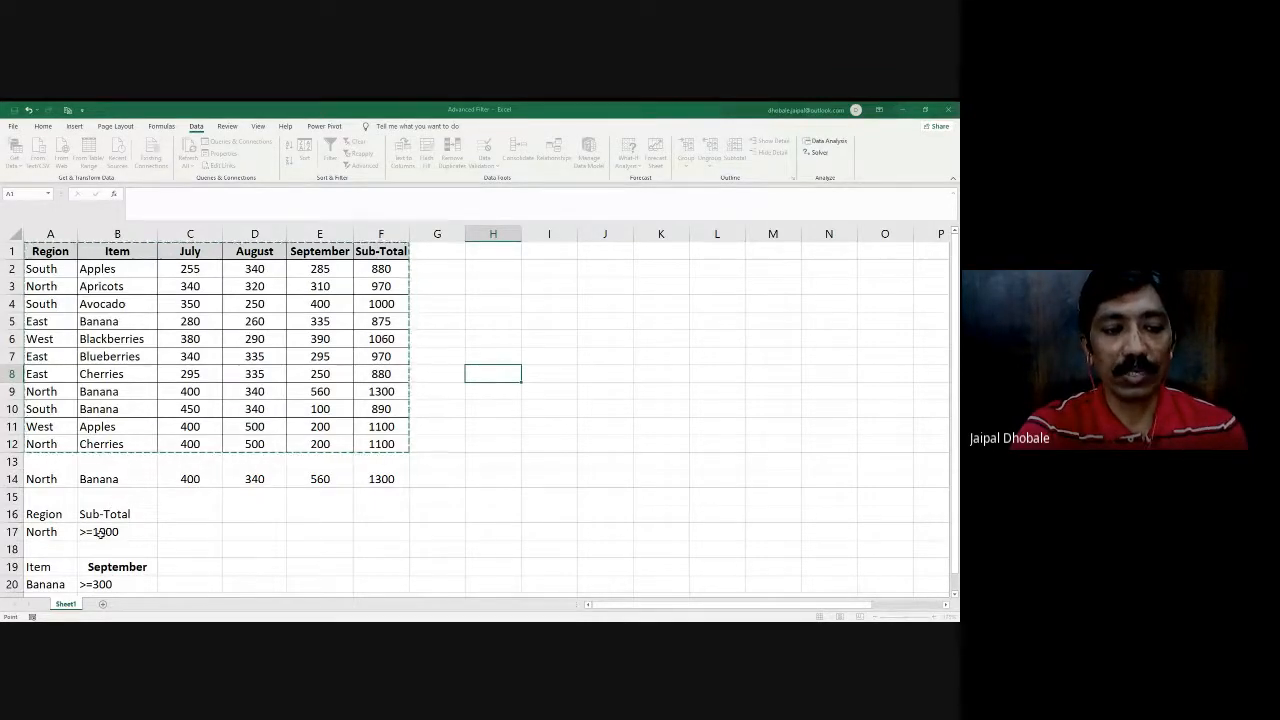
scroll(100, 532, down, 2)
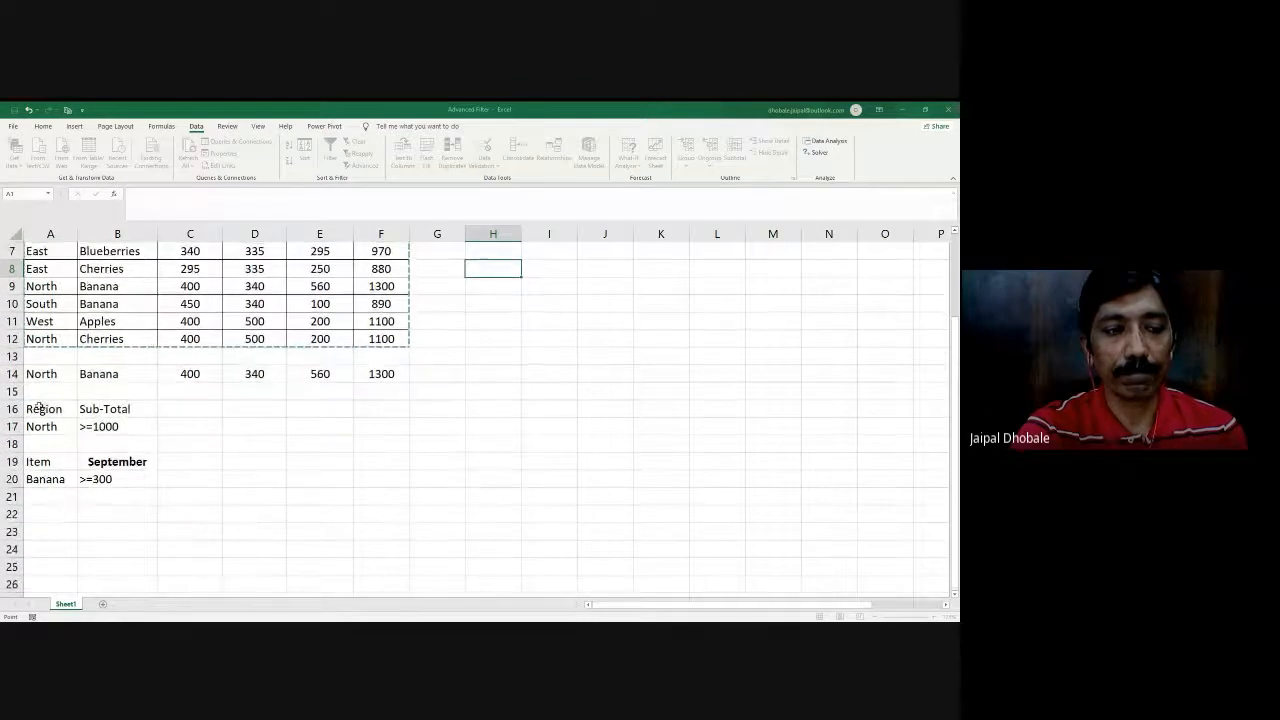
drag(43, 408, 105, 427)
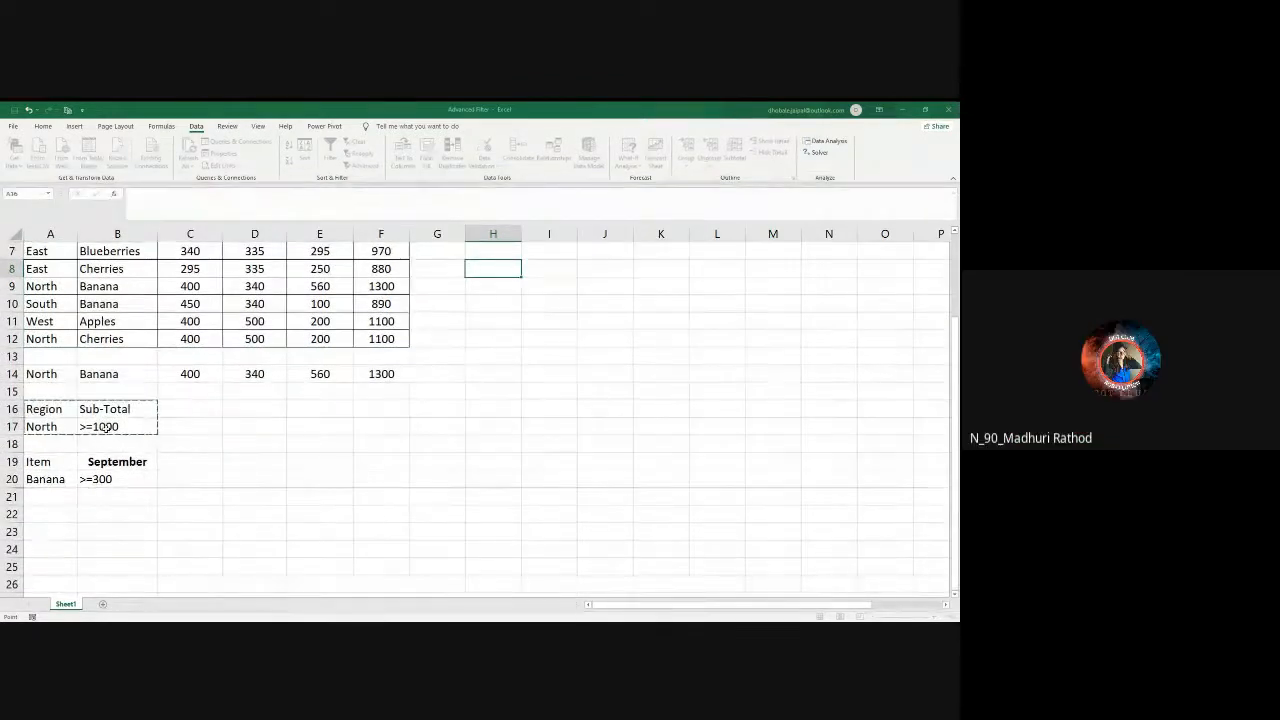
click(433, 402)
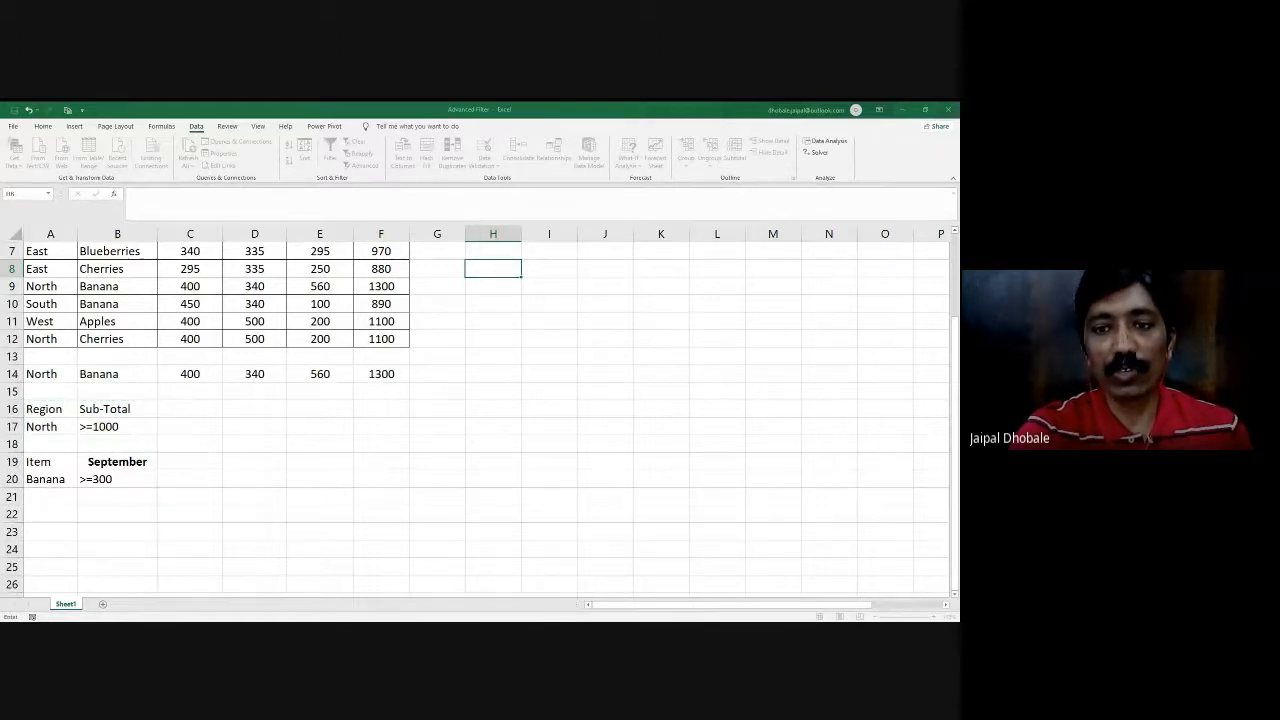
- Reselect A1:F12 as the list range and A16:B17 as the criteria range for the Advanced Filter
scroll(641, 326, up, 2)
drag(39, 250, 400, 450)
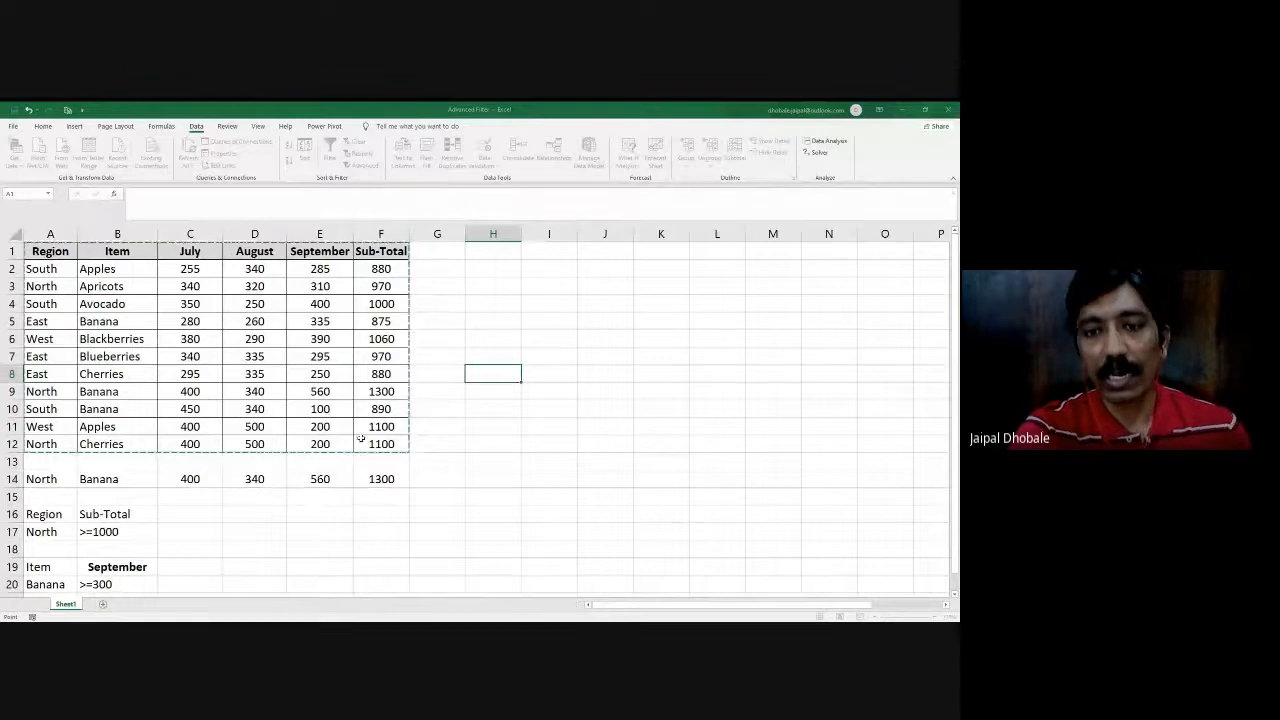
click(430, 396)
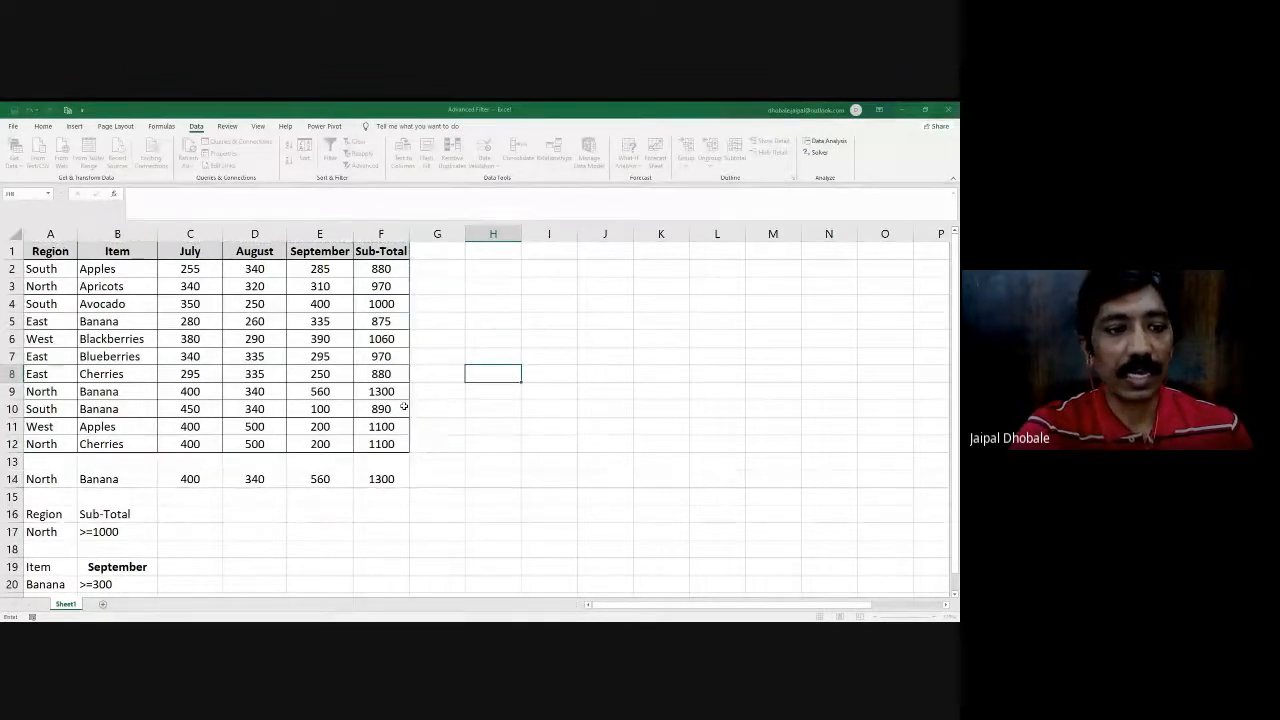
scroll(116, 498, down, 1)
scroll(116, 498, down, 1)
drag(40, 461, 97, 479)
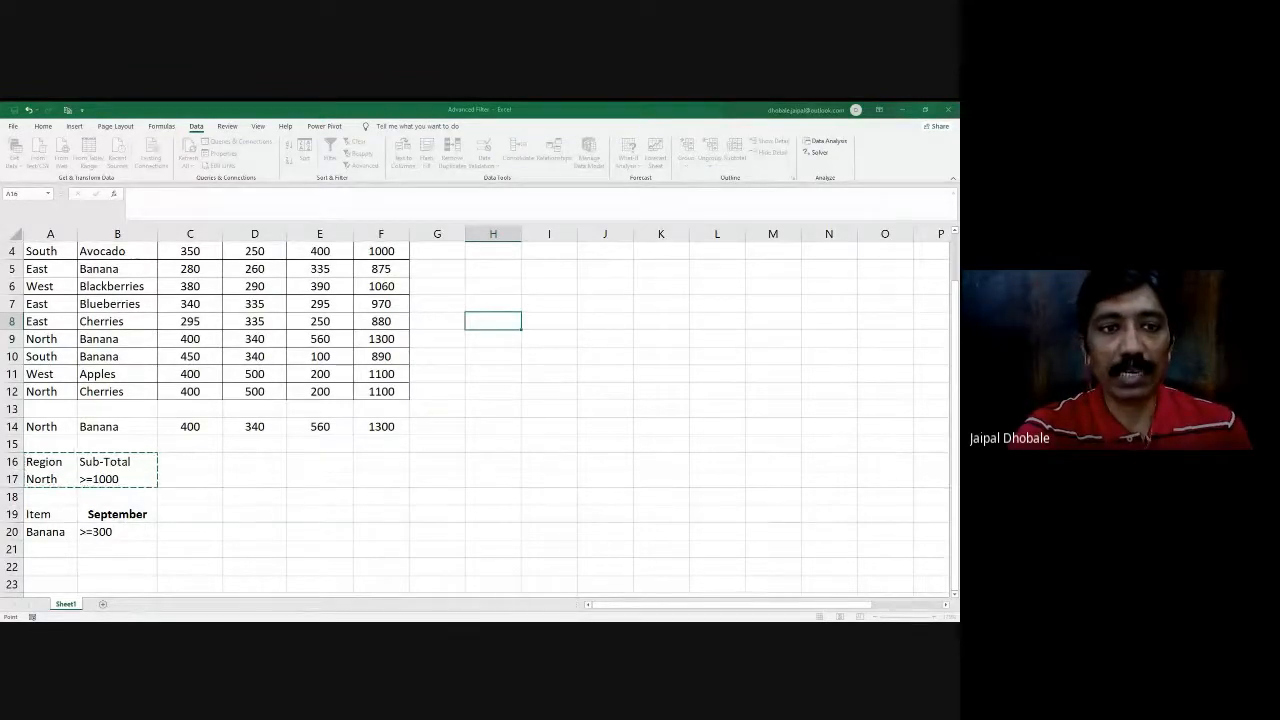
- Run the Advanced Filter, copying the matching records to a separate location starting at I14
scroll(276, 353, up, 1)
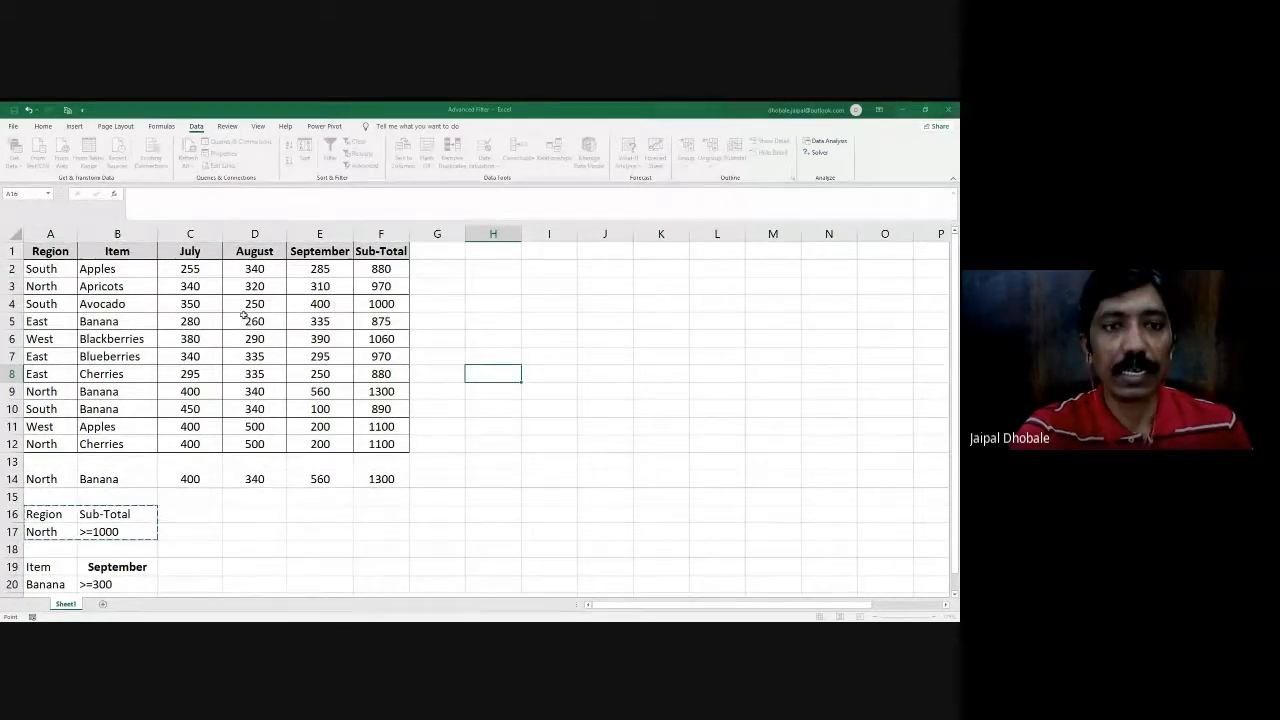
key(Escape)
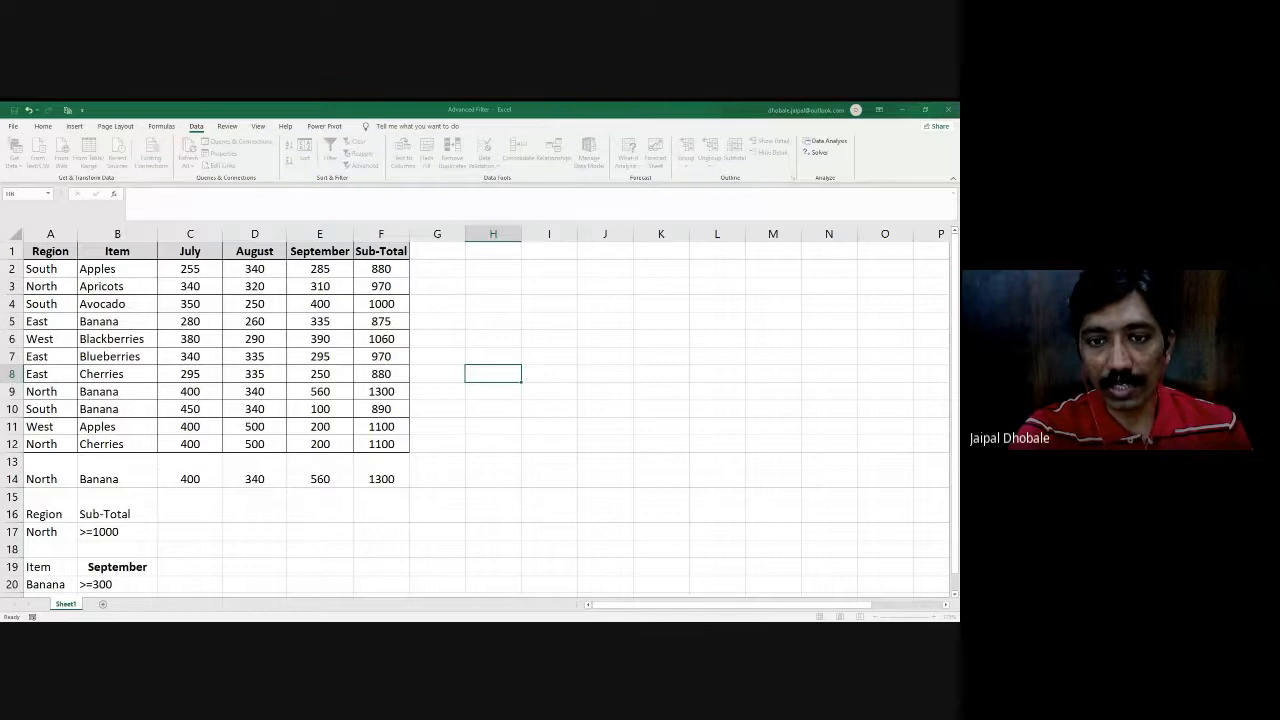
click(589, 471)
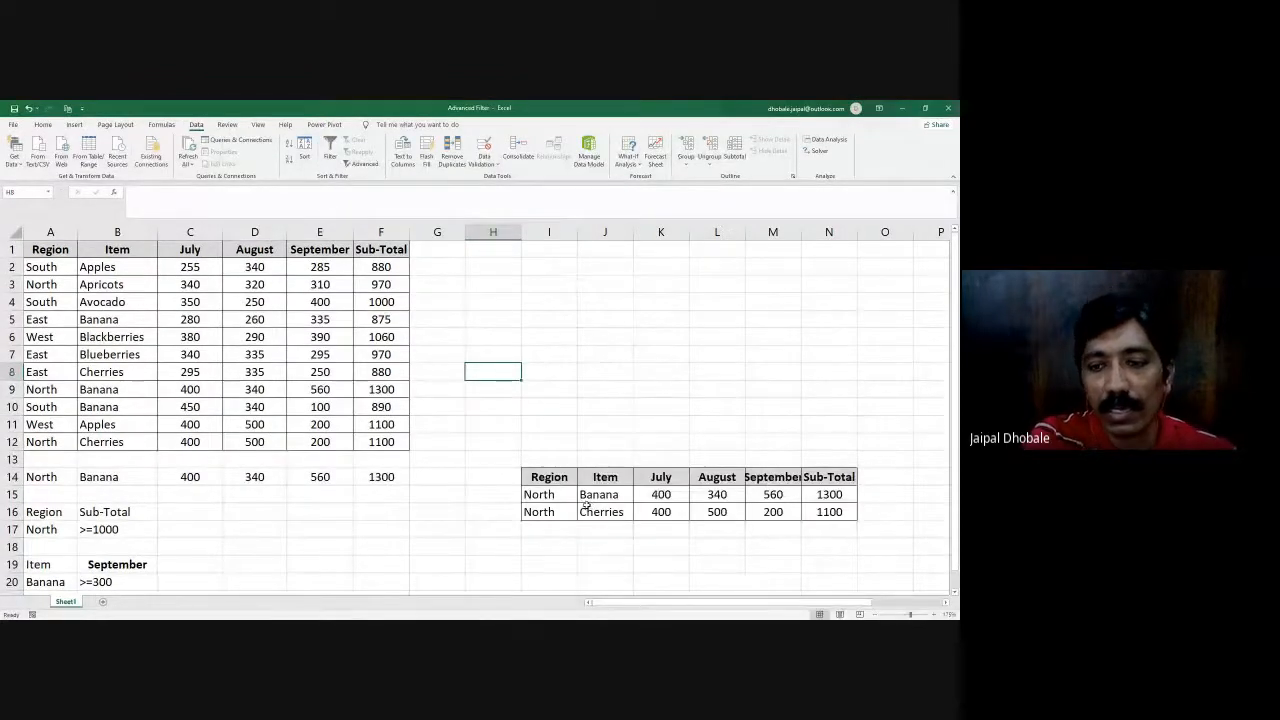
- Autofit column M to its September header and check the Sub-Total and Region values of the extracted records
double_click(801, 231)
drag(837, 494, 829, 511)
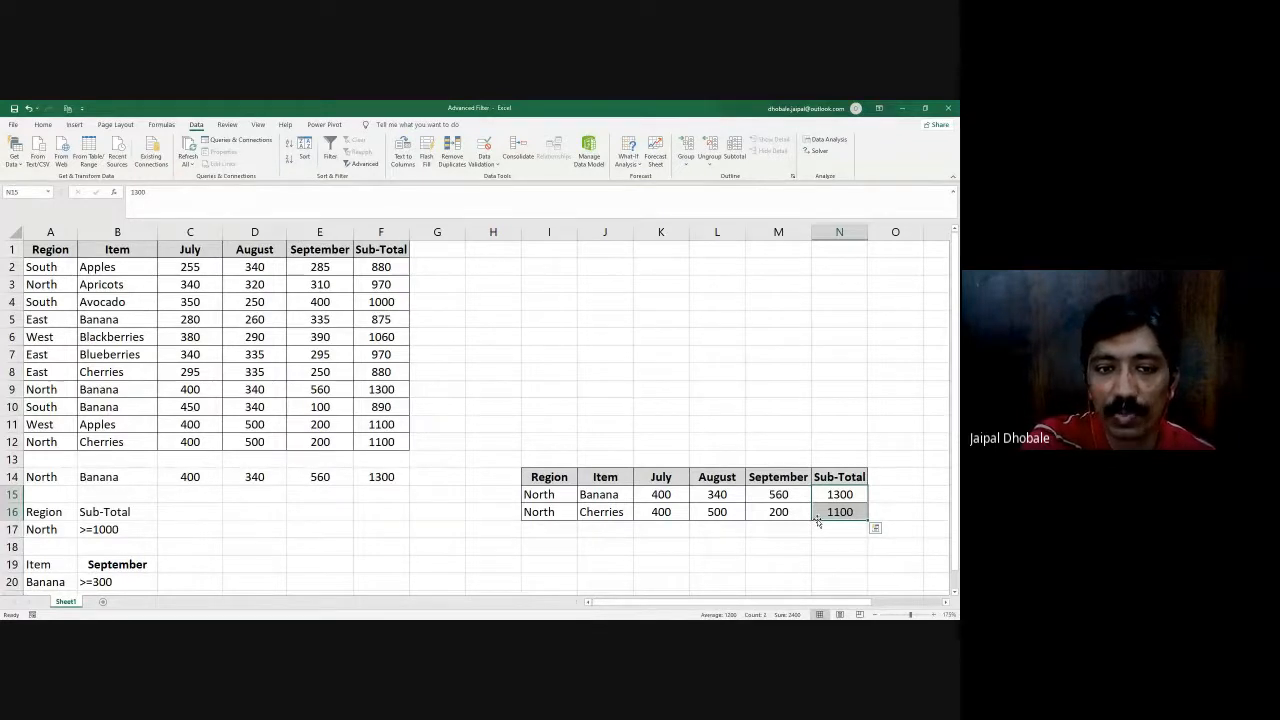
drag(547, 499, 556, 518)
- Turn on column filters for the sales table A1:F12
drag(55, 250, 383, 441)
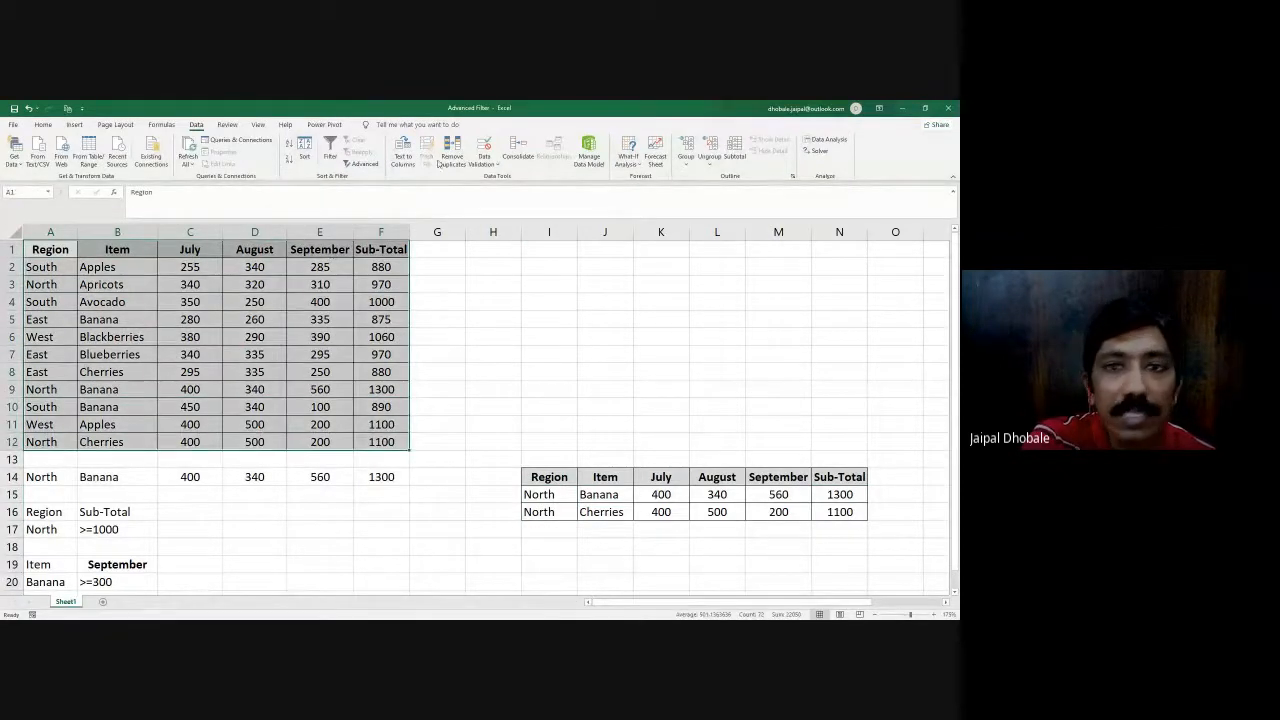
click(330, 150)
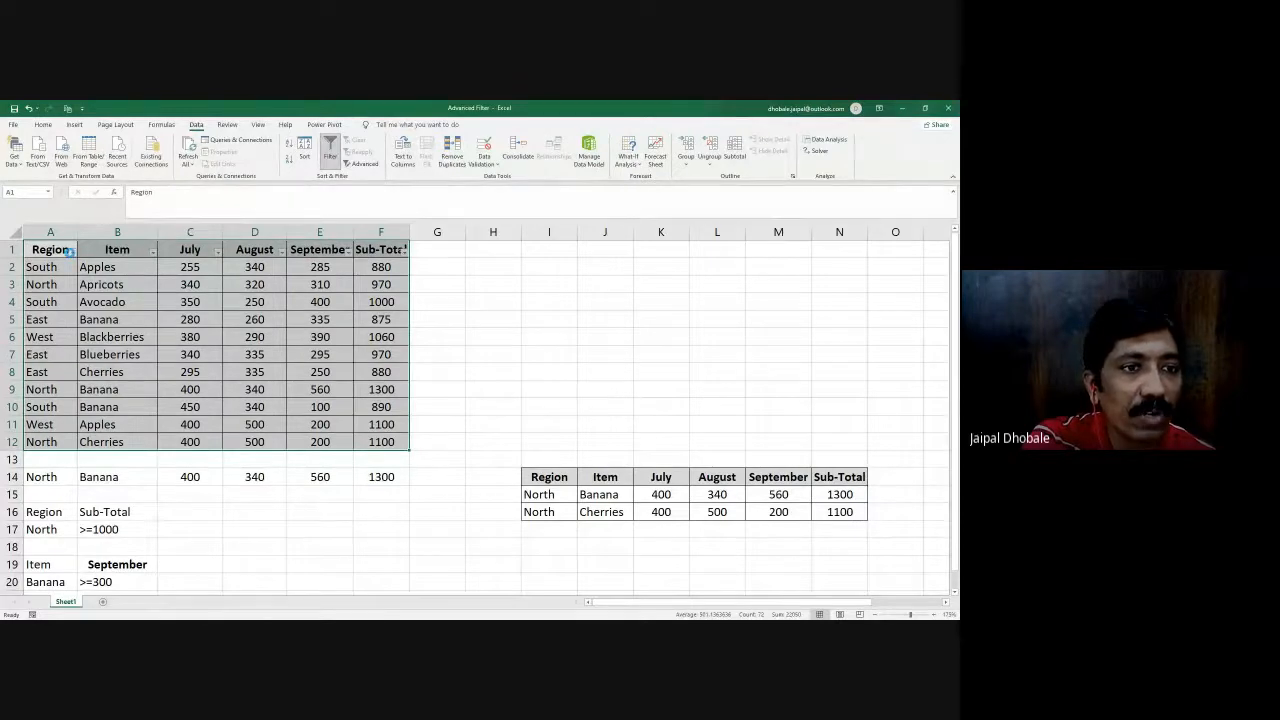
- Filter the Region column of the sales table to show only North
click(72, 251)
click(30, 373)
click(30, 391)
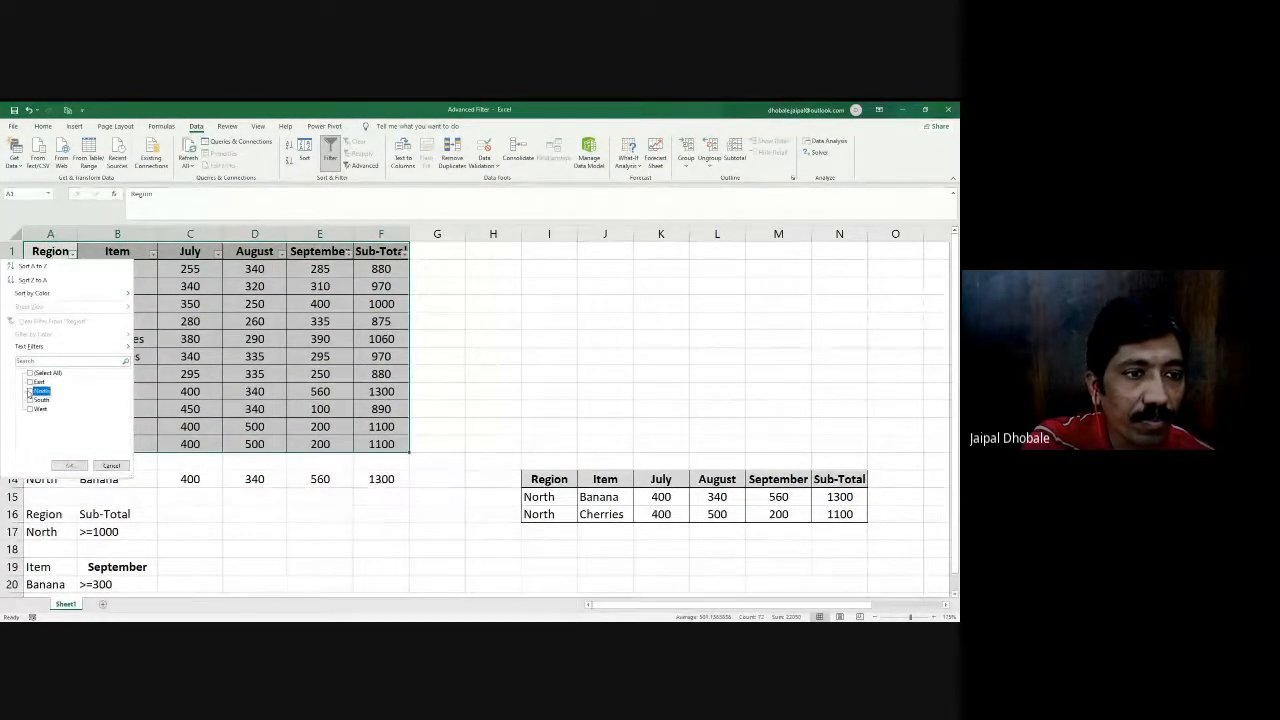
click(69, 465)
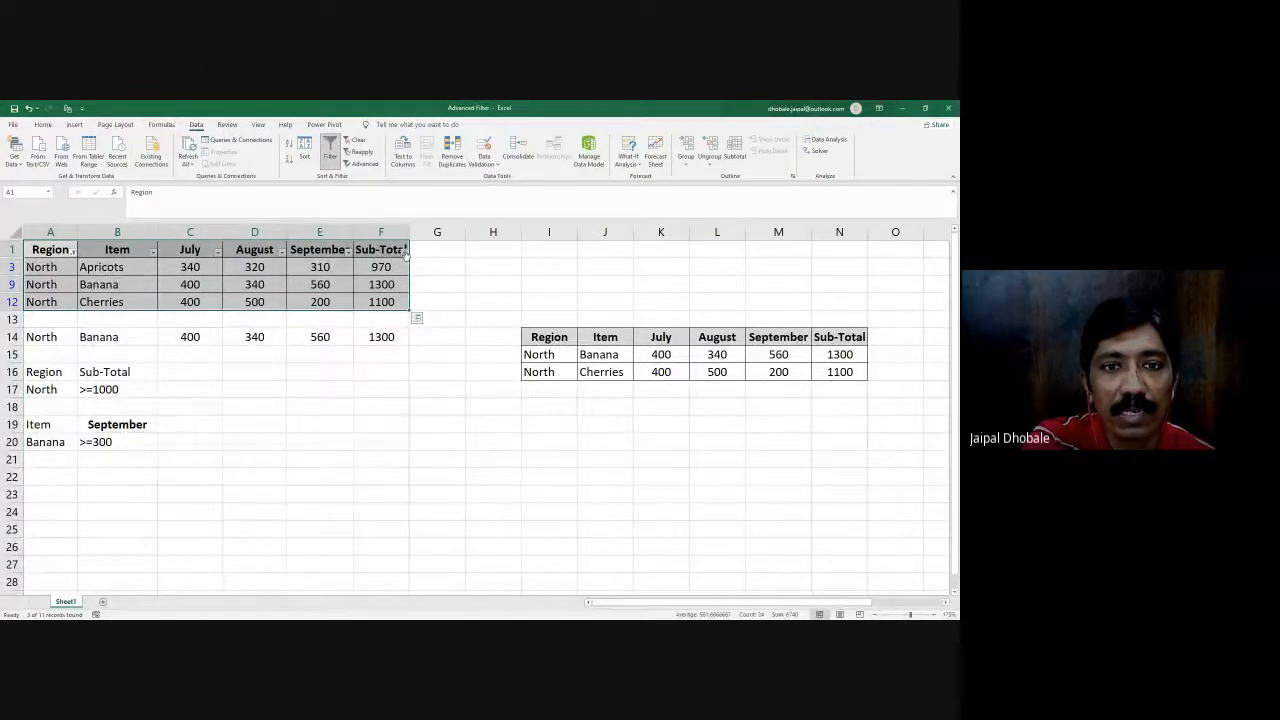
- Filter the Sub-Total column to show only the values 1100 and 1300
click(404, 250)
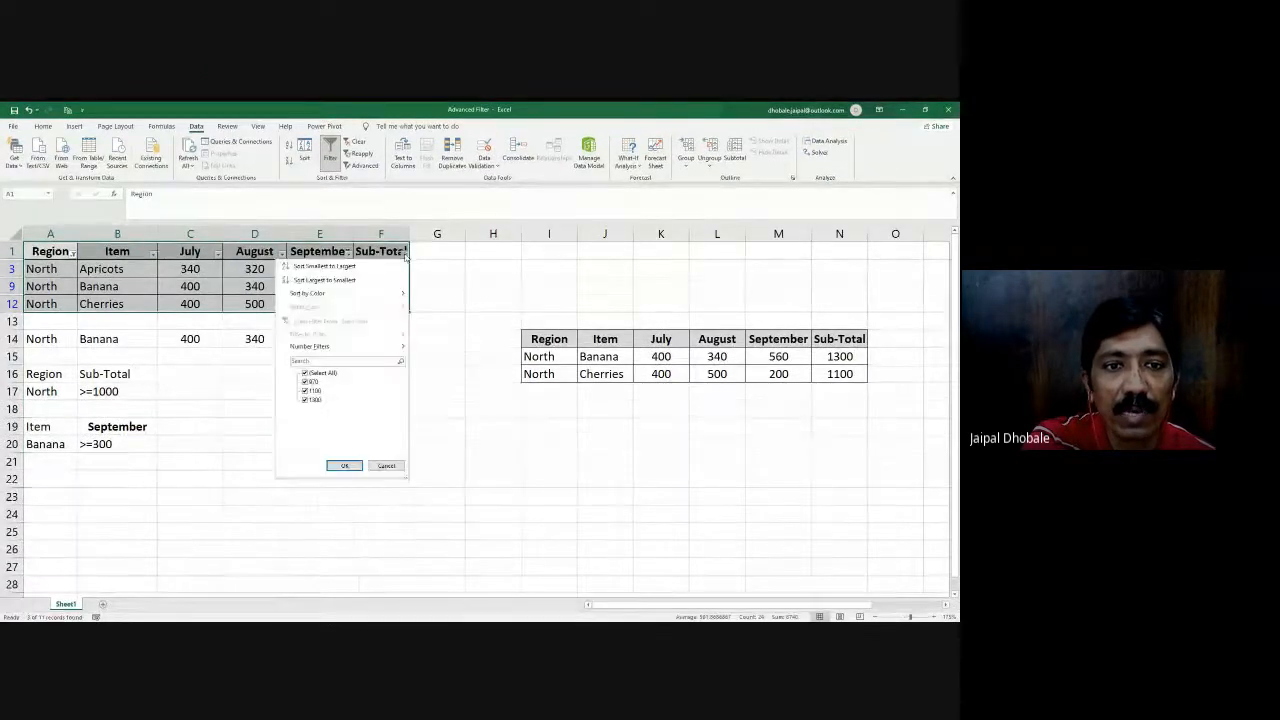
click(305, 373)
click(305, 390)
click(305, 399)
click(343, 465)
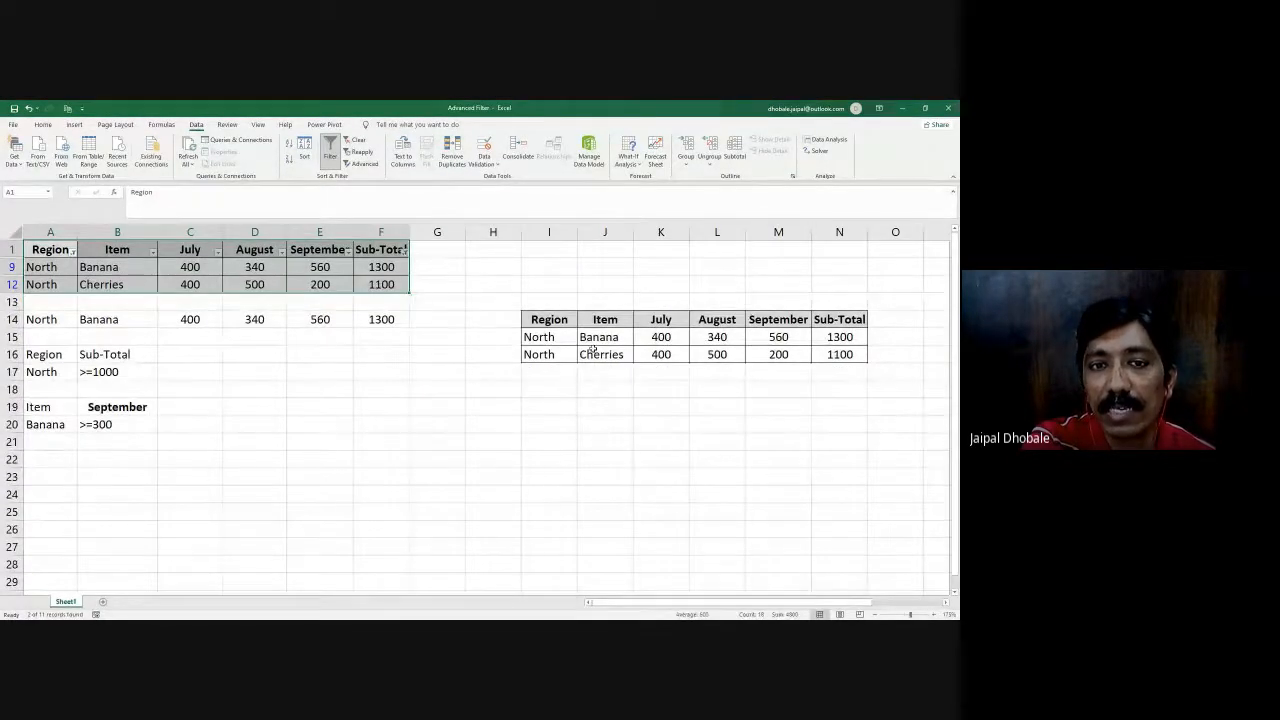
- Include all values in the Sub-Total filter again and clear every filter from the sales table
click(405, 253)
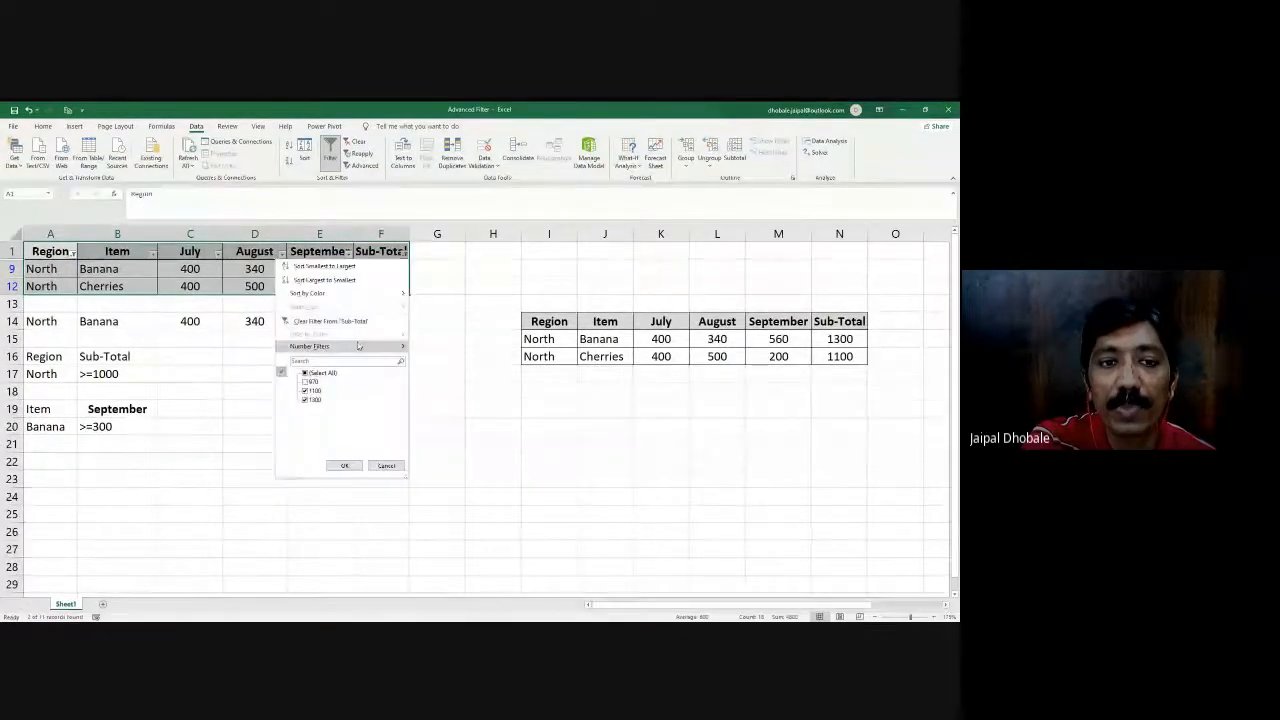
click(305, 372)
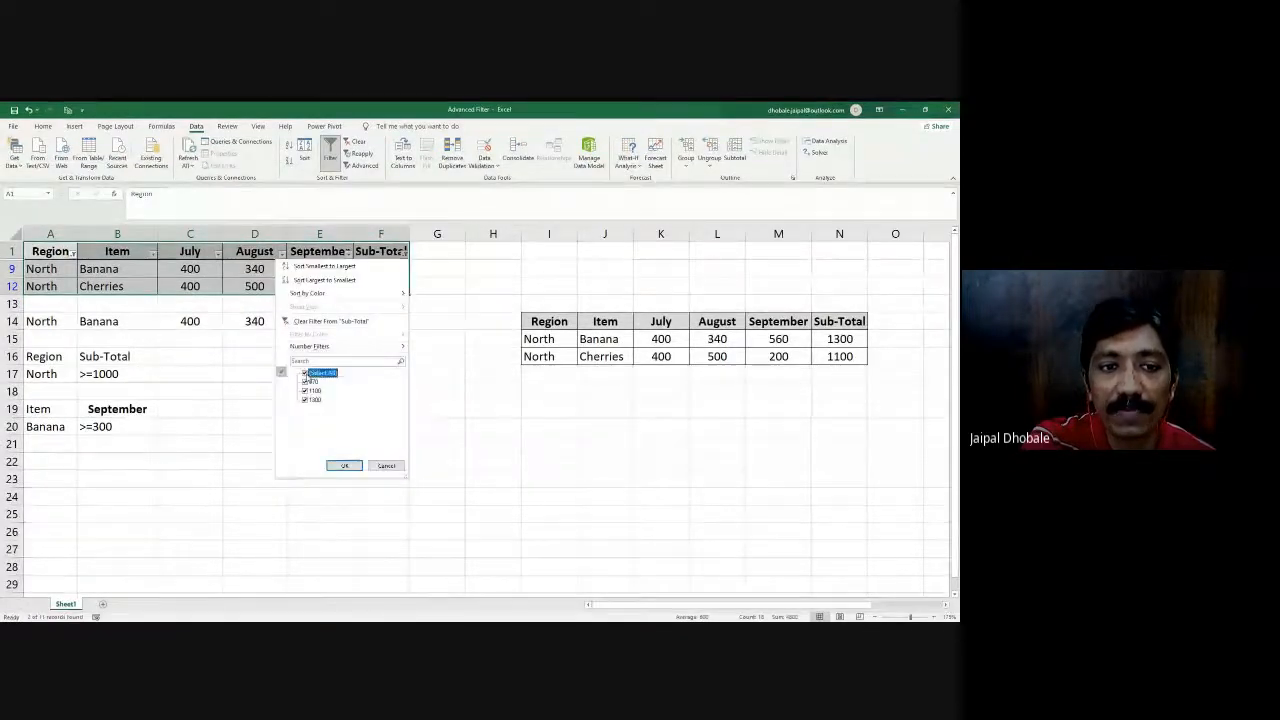
click(344, 466)
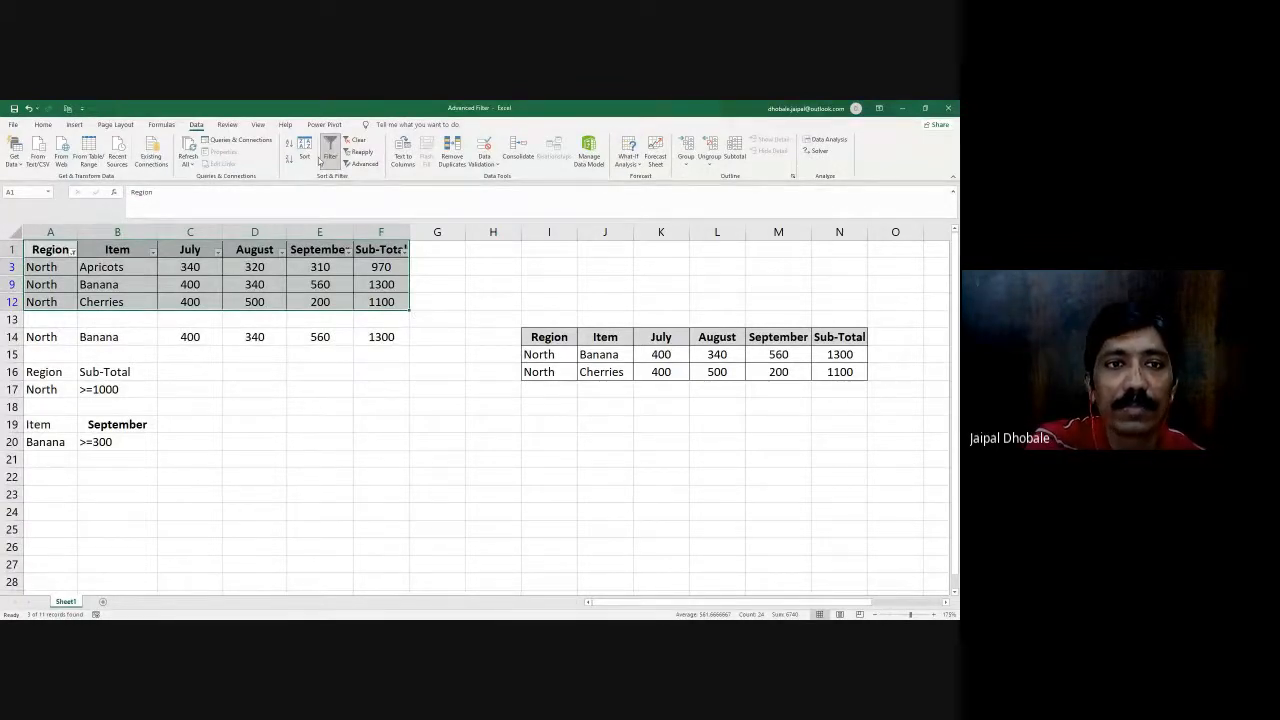
click(347, 141)
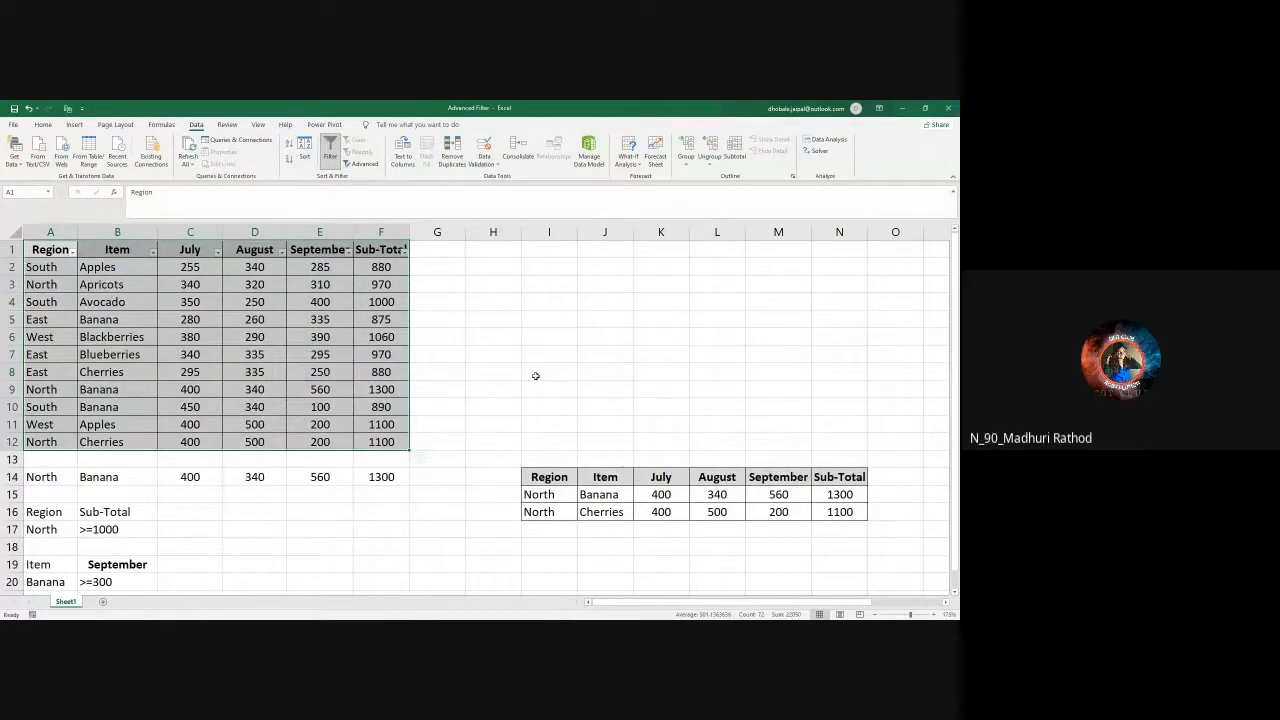
- Select the sales table A1:F12 and turn off its column filters
scroll(459, 351, down, 1)
scroll(459, 351, up, 1)
click(661, 332)
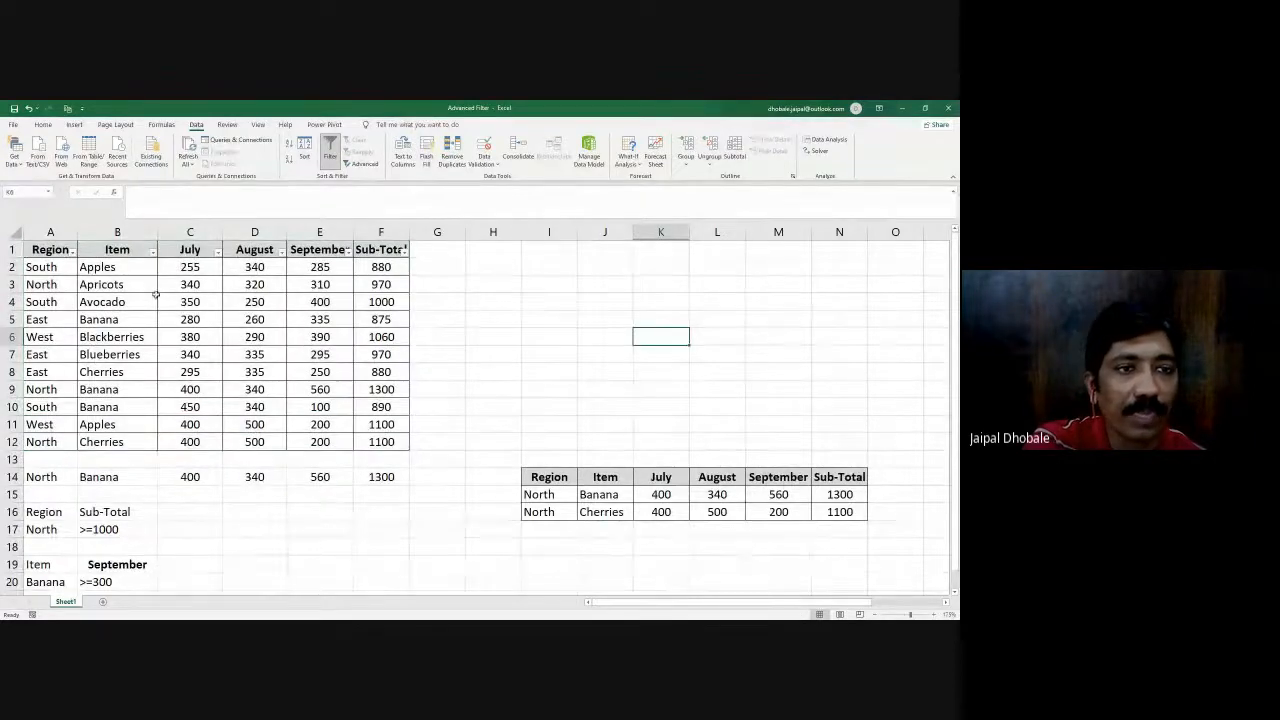
drag(50, 249, 380, 441)
click(330, 150)
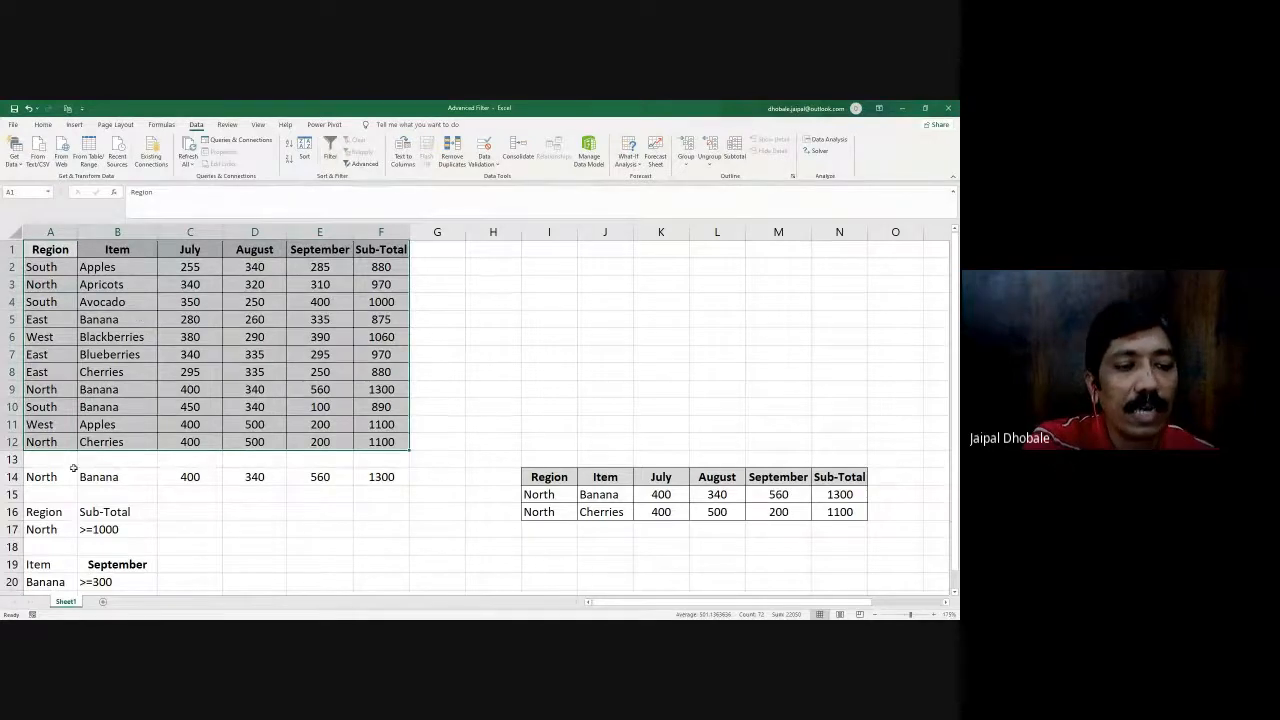
scroll(72, 475, down, 5)
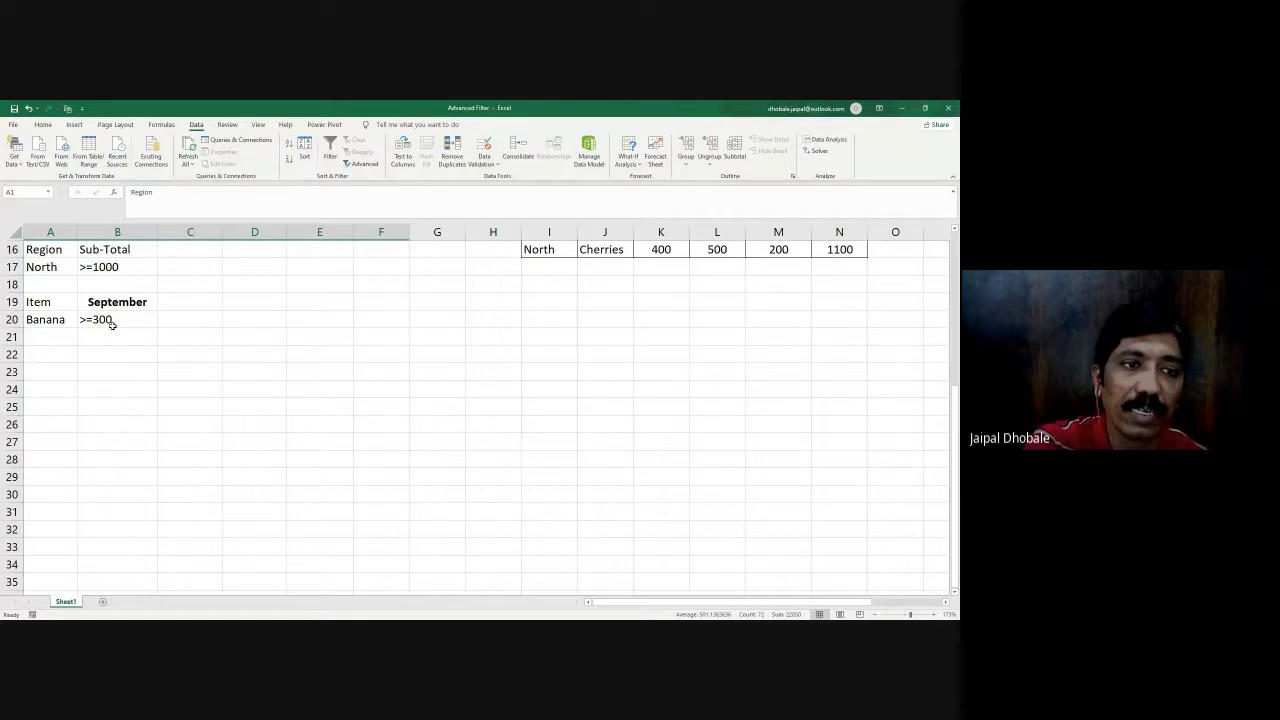
scroll(113, 323, up, 5)
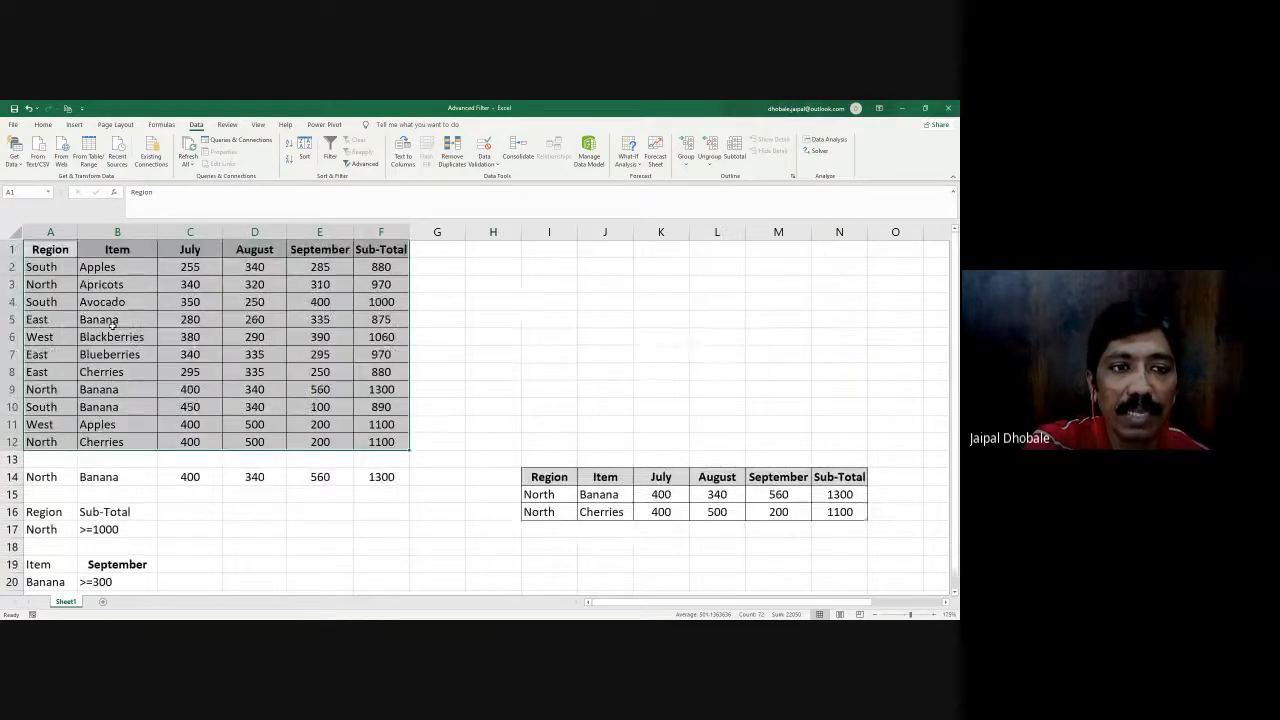
scroll(223, 449, down, 5)
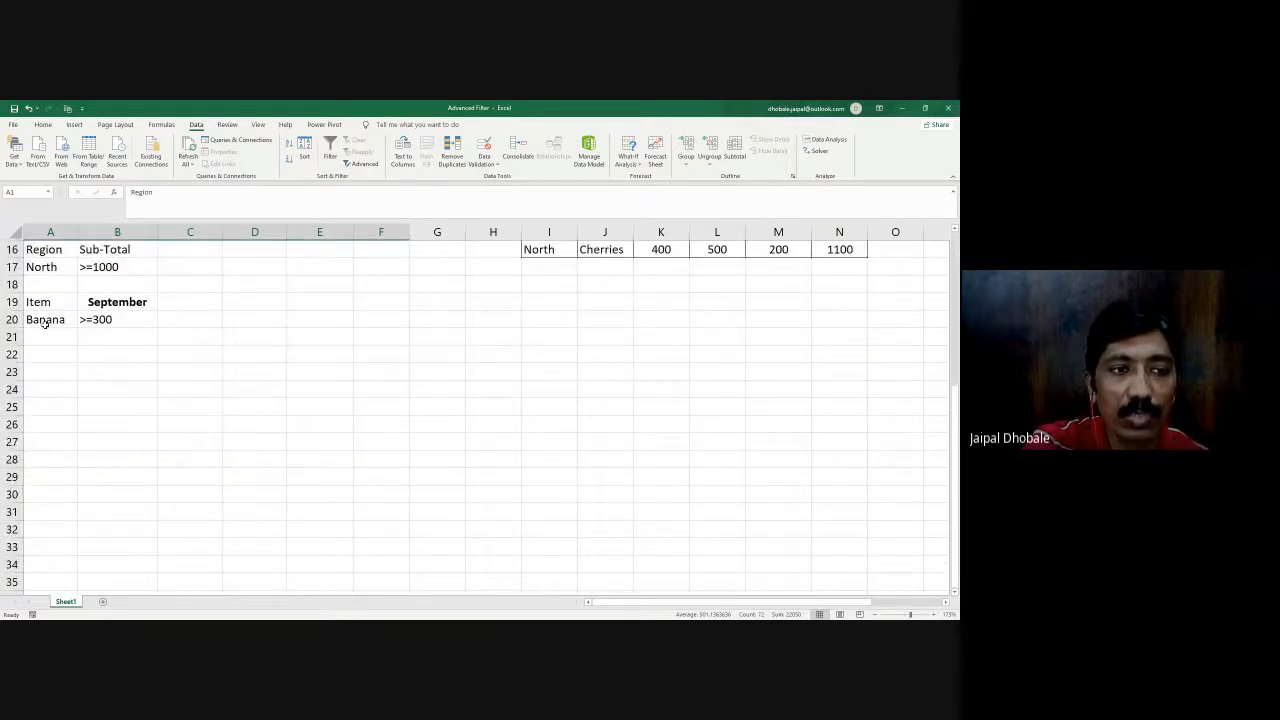
scroll(113, 323, up, 5)
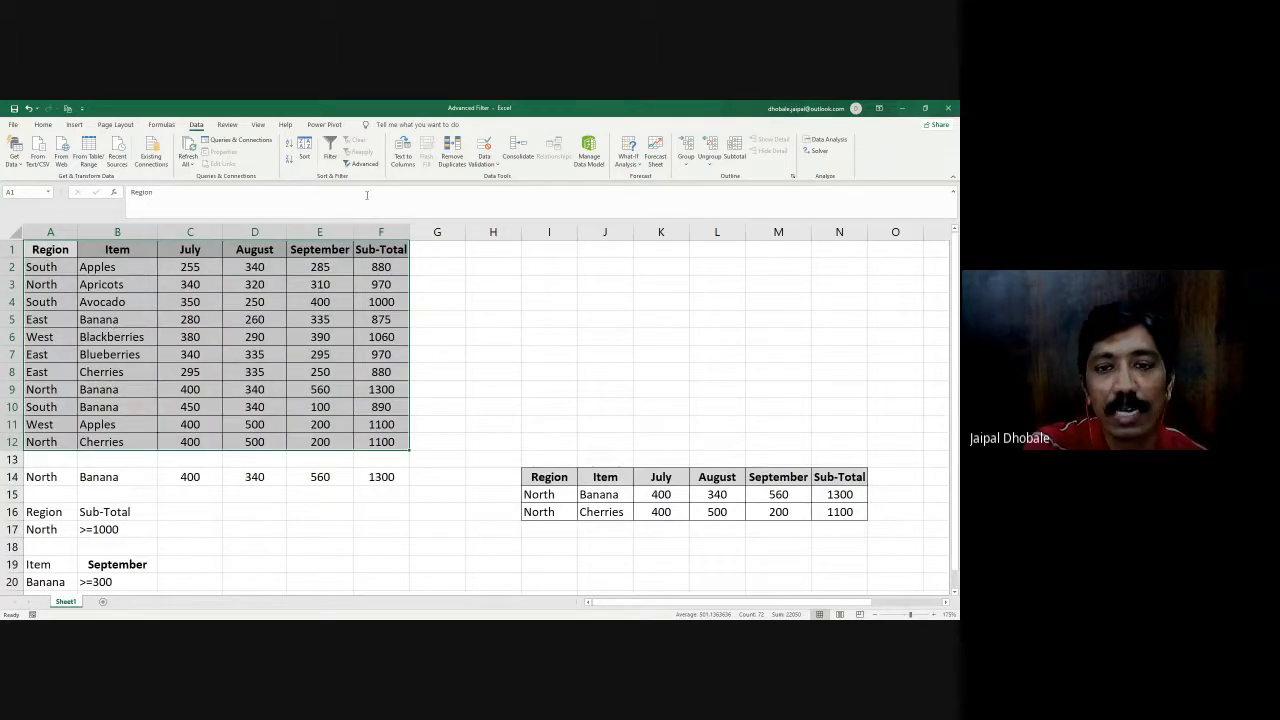
click(362, 164)
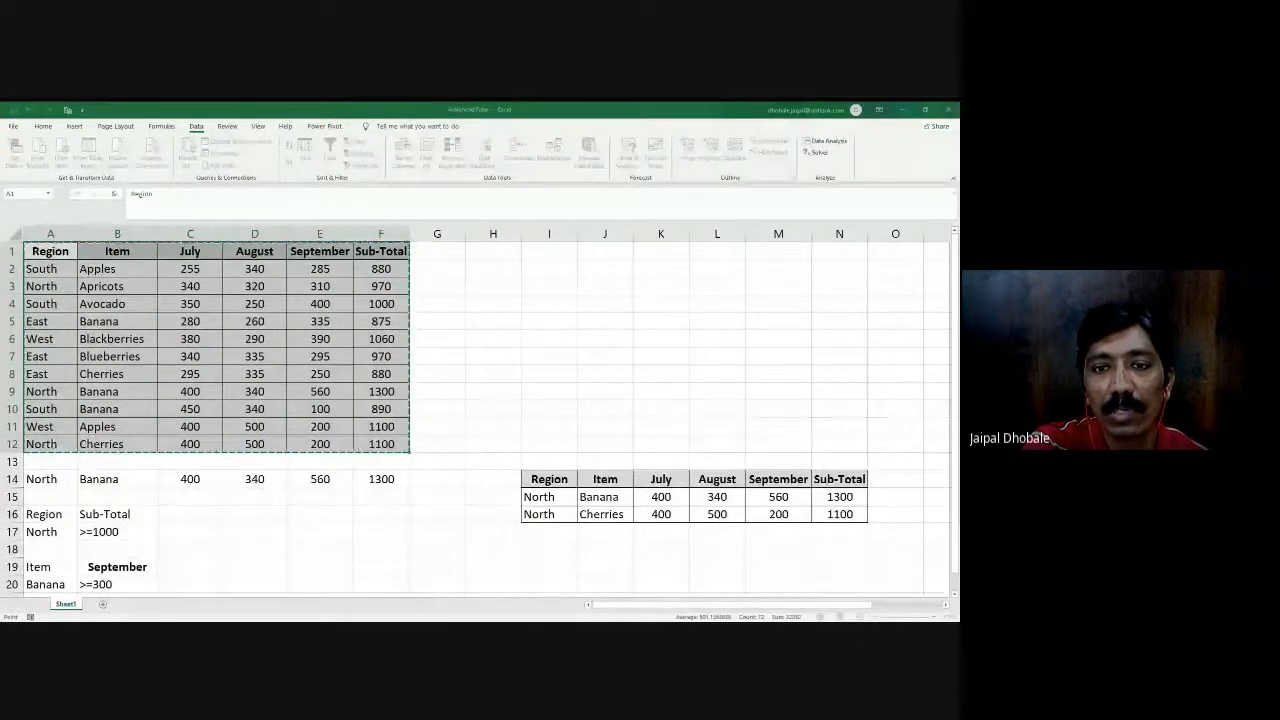
click(660, 340)
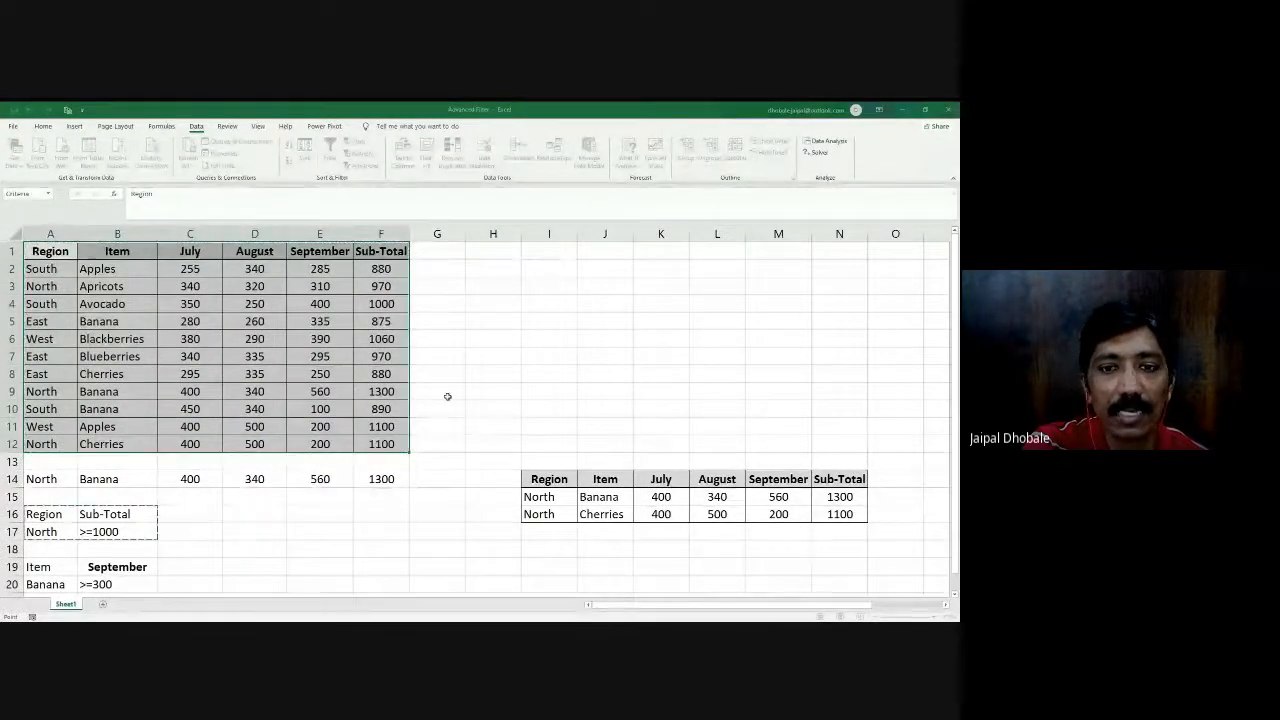
scroll(370, 380, down, 4)
drag(40, 356, 117, 374)
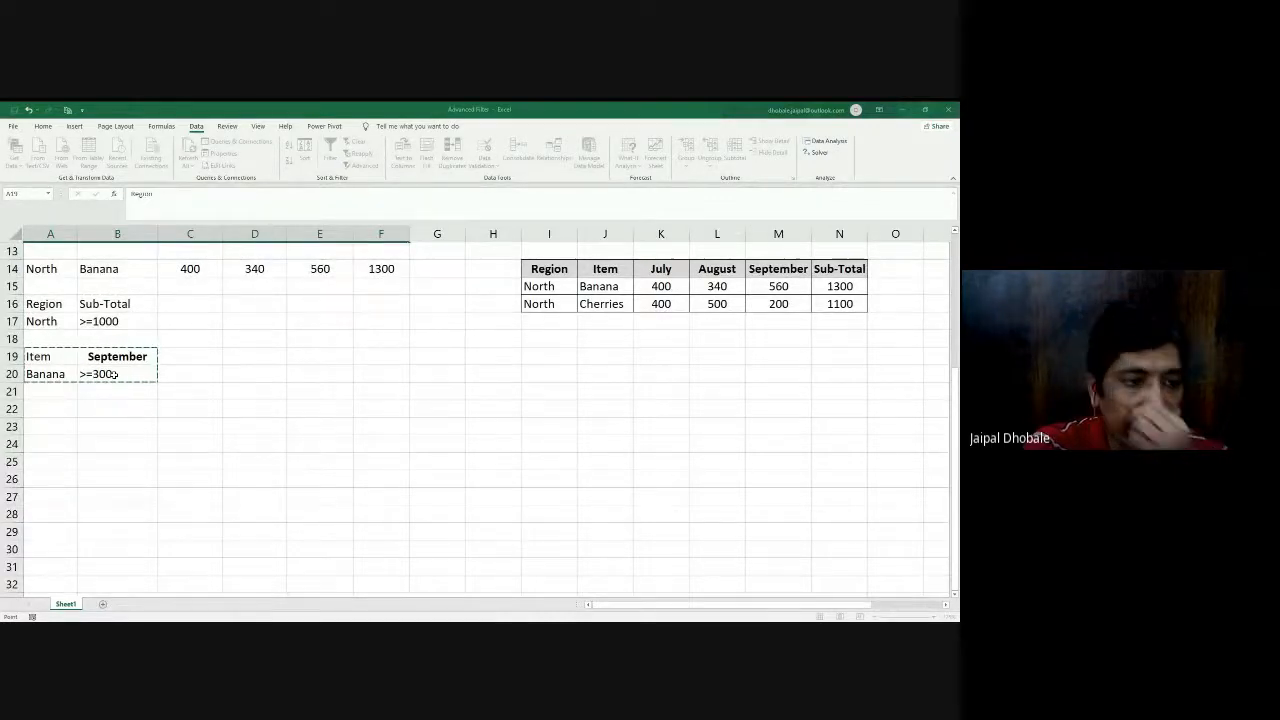
click(583, 340)
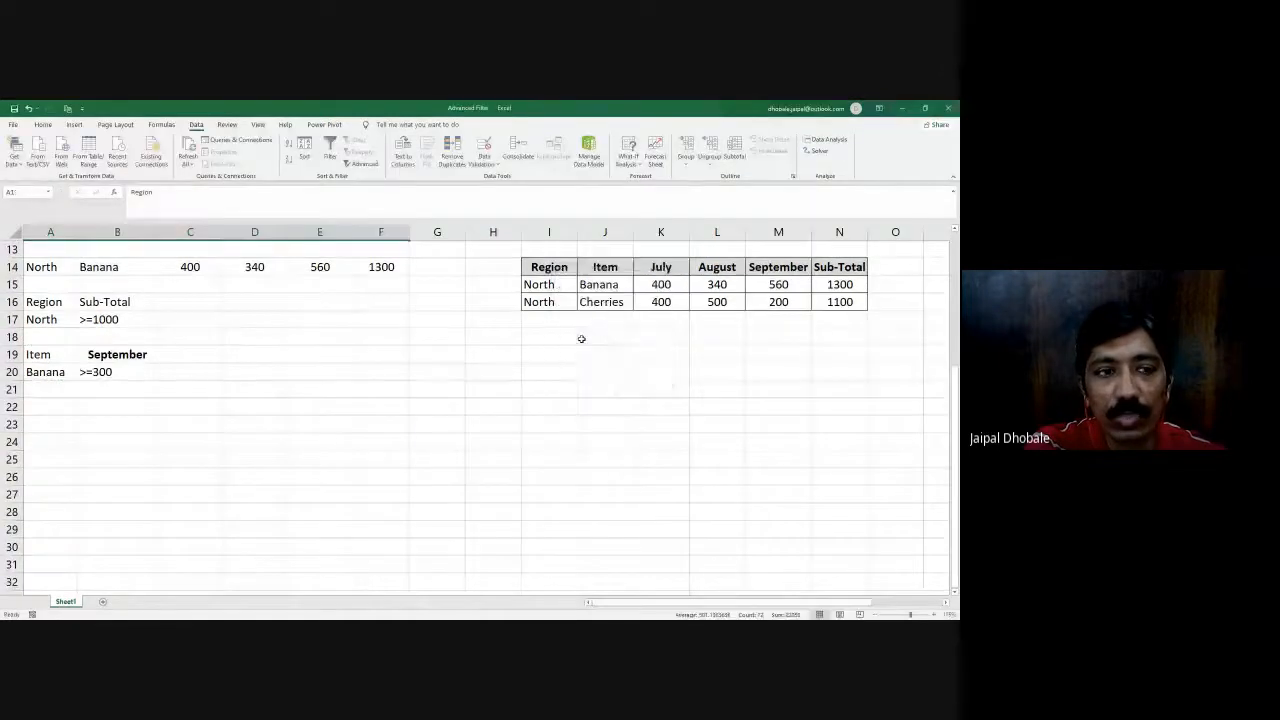
- Compare the criteria headings and conditions in A16:B17 with the Region and Sub-Total headers of the sales table
scroll(583, 340, up, 4)
scroll(249, 403, down, 1)
scroll(248, 406, up, 1)
scroll(248, 403, up, 1)
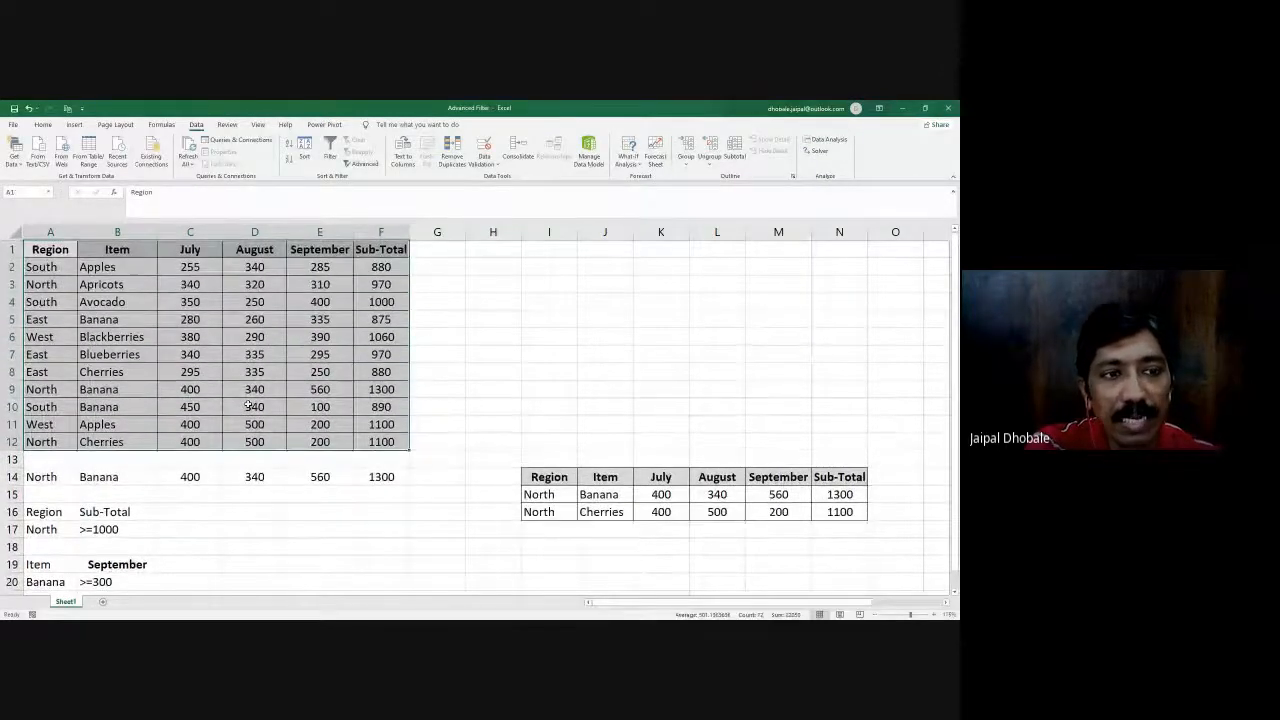
click(43, 512)
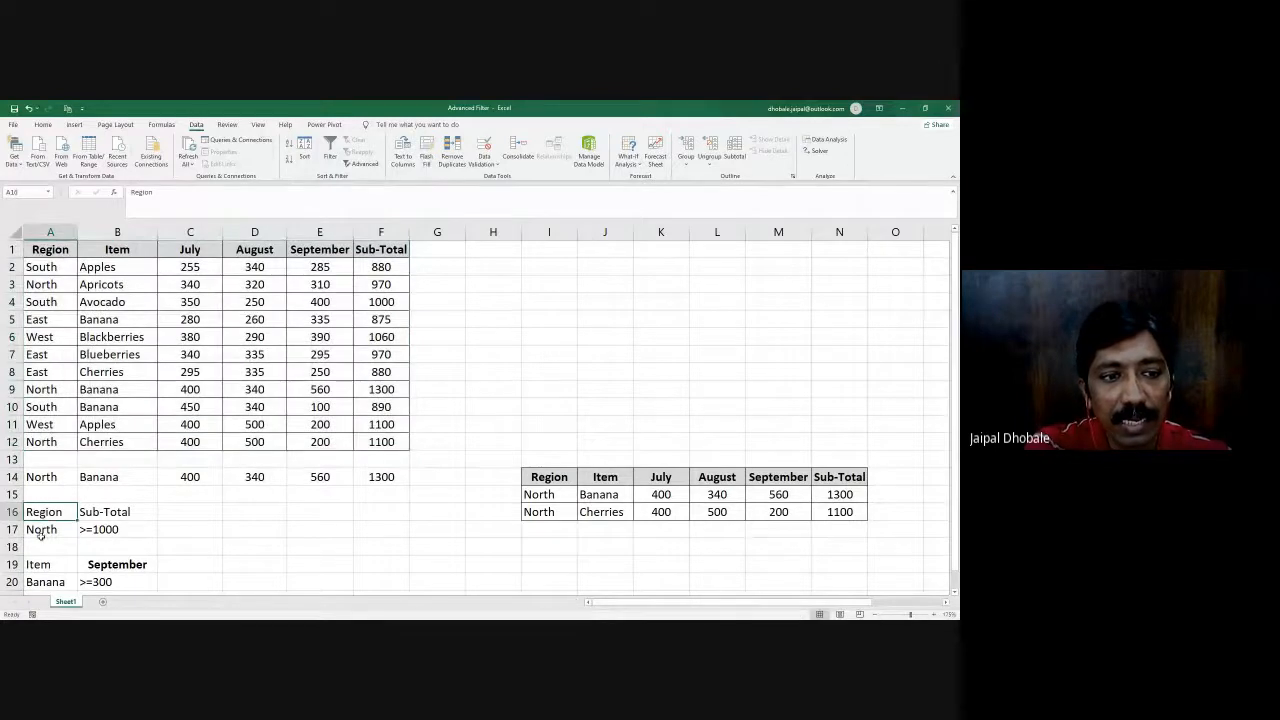
click(59, 253)
click(55, 509)
click(362, 252)
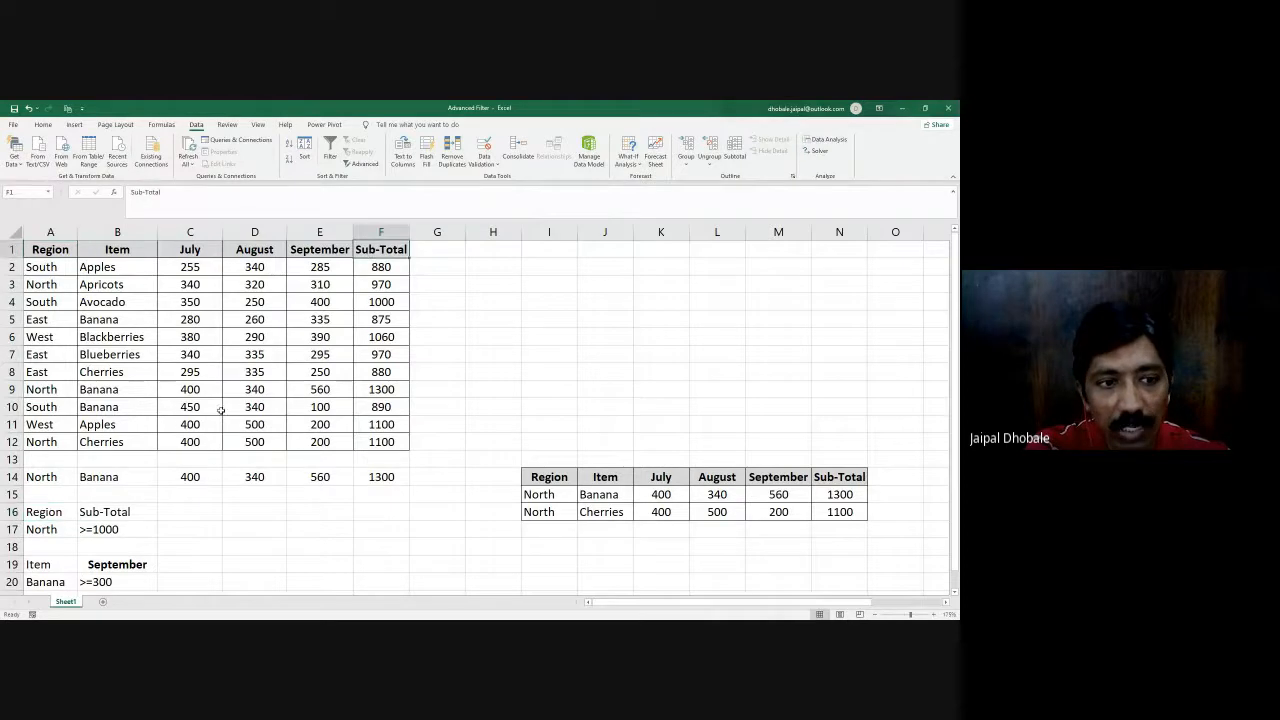
click(117, 511)
click(45, 513)
click(38, 532)
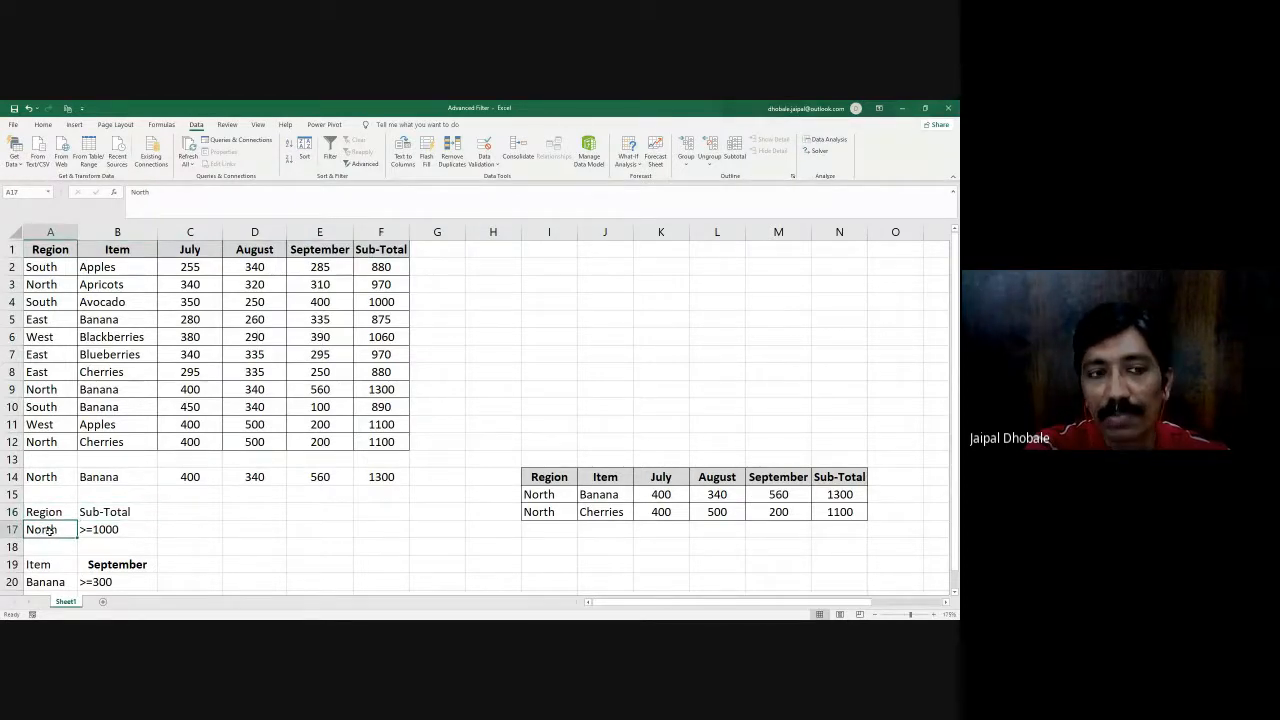
drag(50, 514, 45, 531)
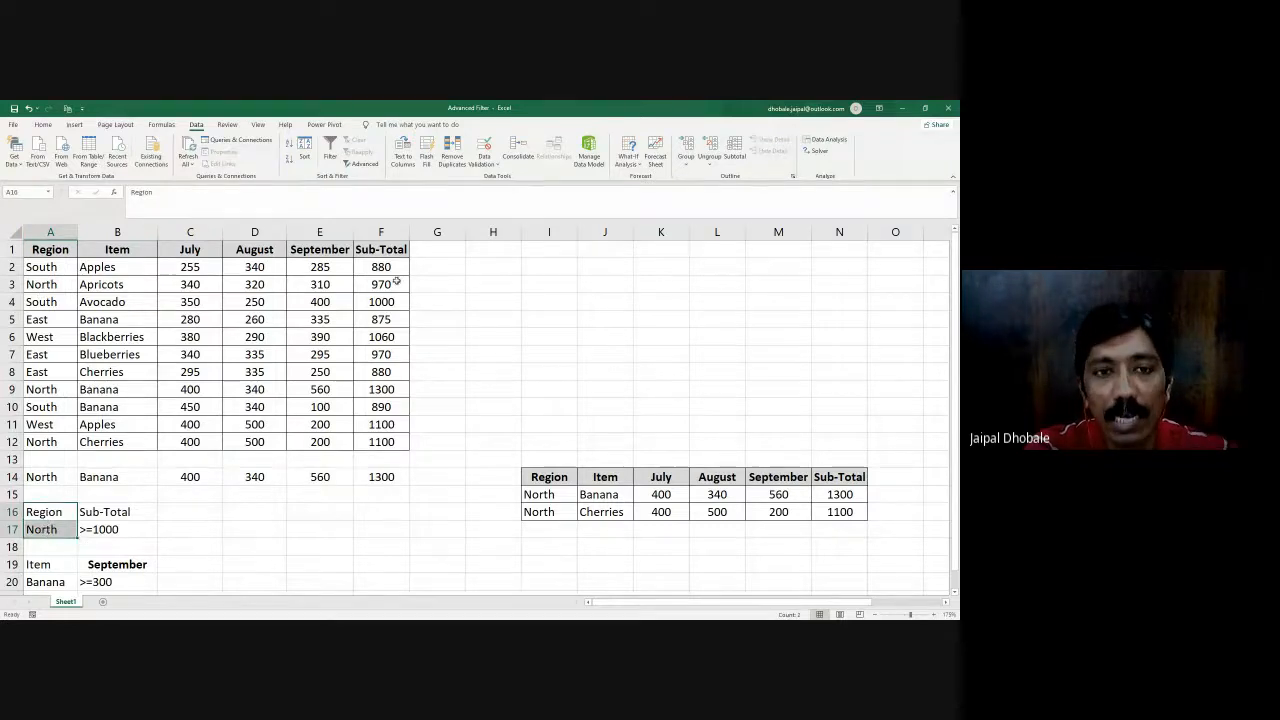
click(388, 250)
click(101, 527)
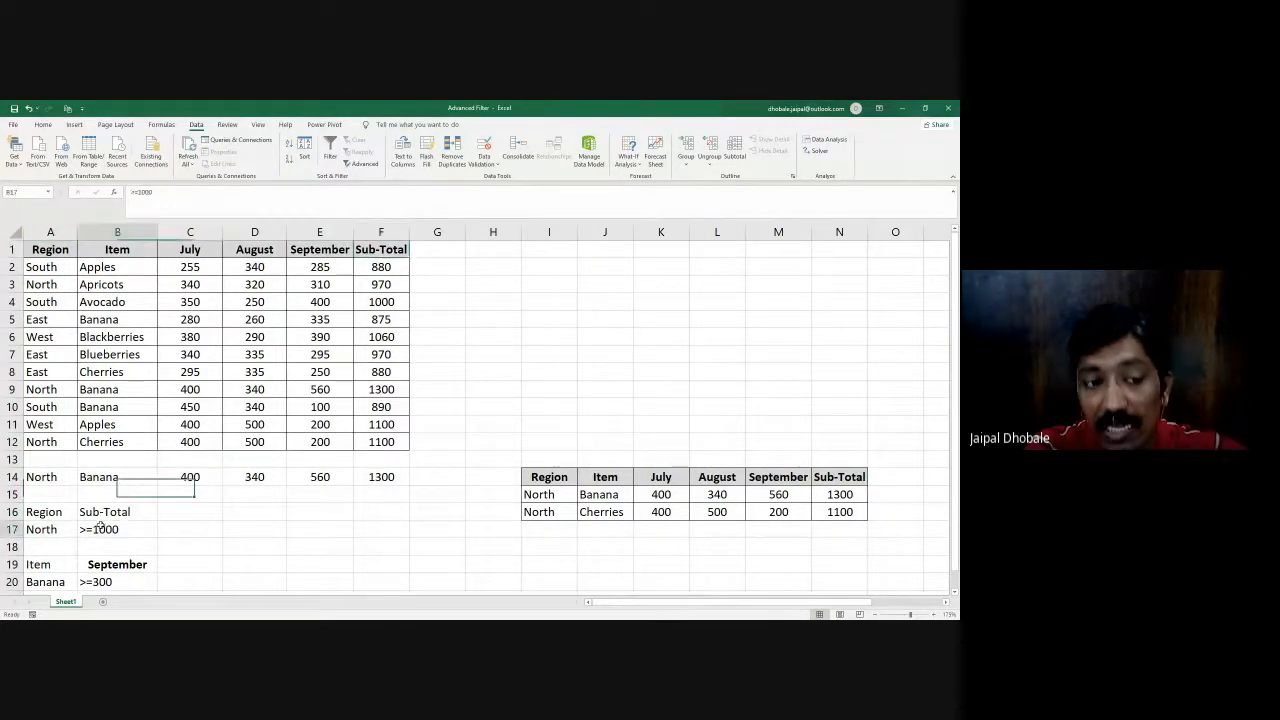
- Examine how the criteria headings Region and Sub-Total are placed side by side in A16:B16
scroll(105, 530, down, 1)
click(42, 461)
click(115, 459)
click(34, 460)
click(118, 459)
click(46, 461)
click(95, 459)
click(60, 460)
click(92, 459)
click(70, 459)
drag(70, 459, 100, 459)
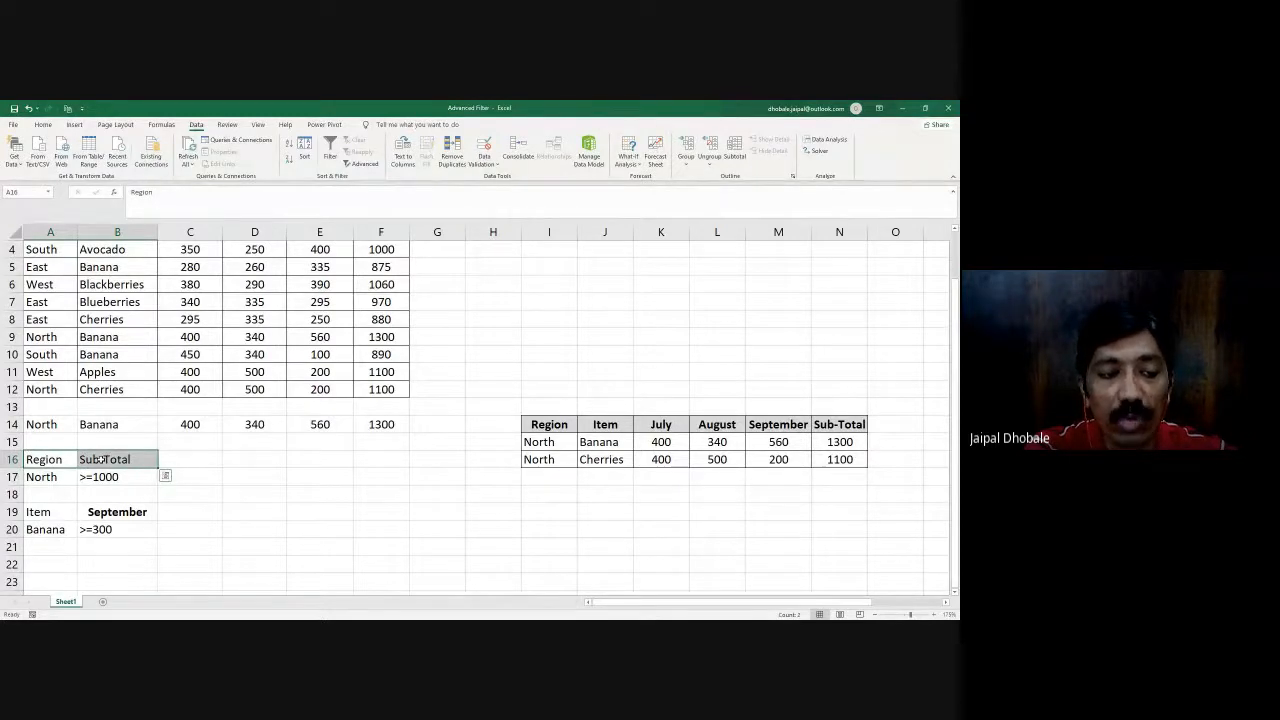
drag(48, 456, 98, 461)
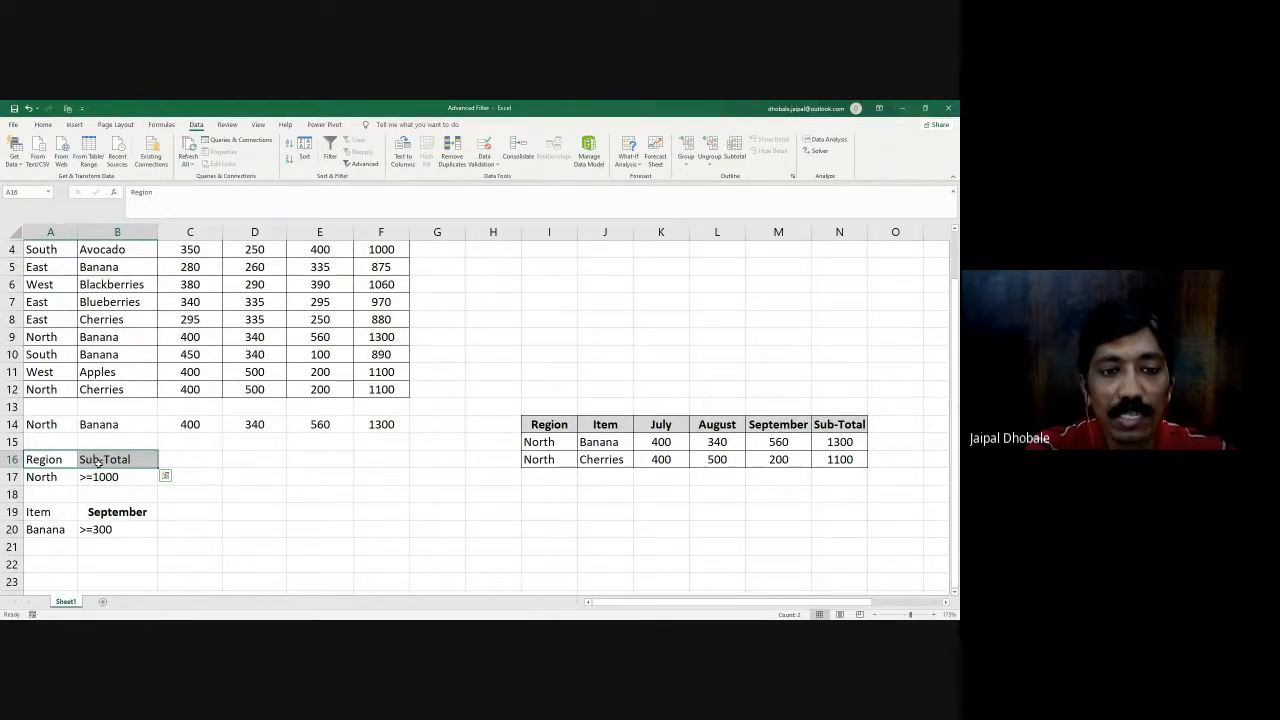
scroll(98, 461, up, 1)
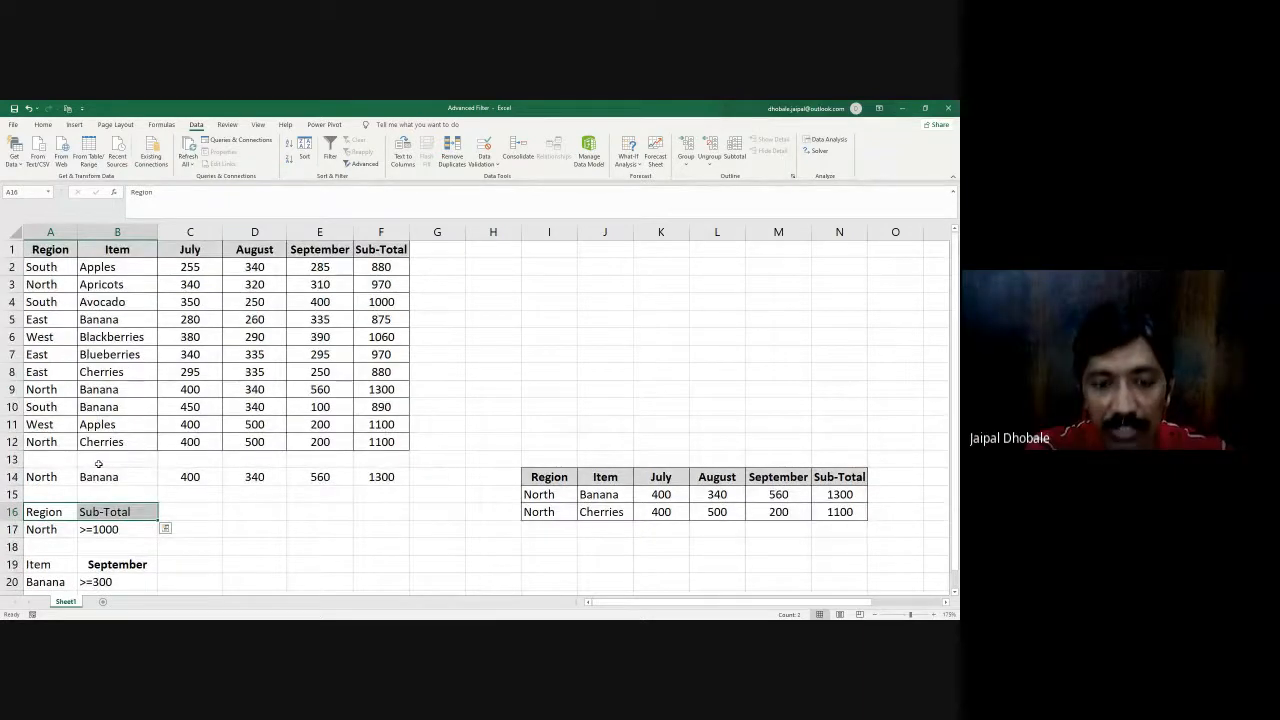
key(alt+Tab)
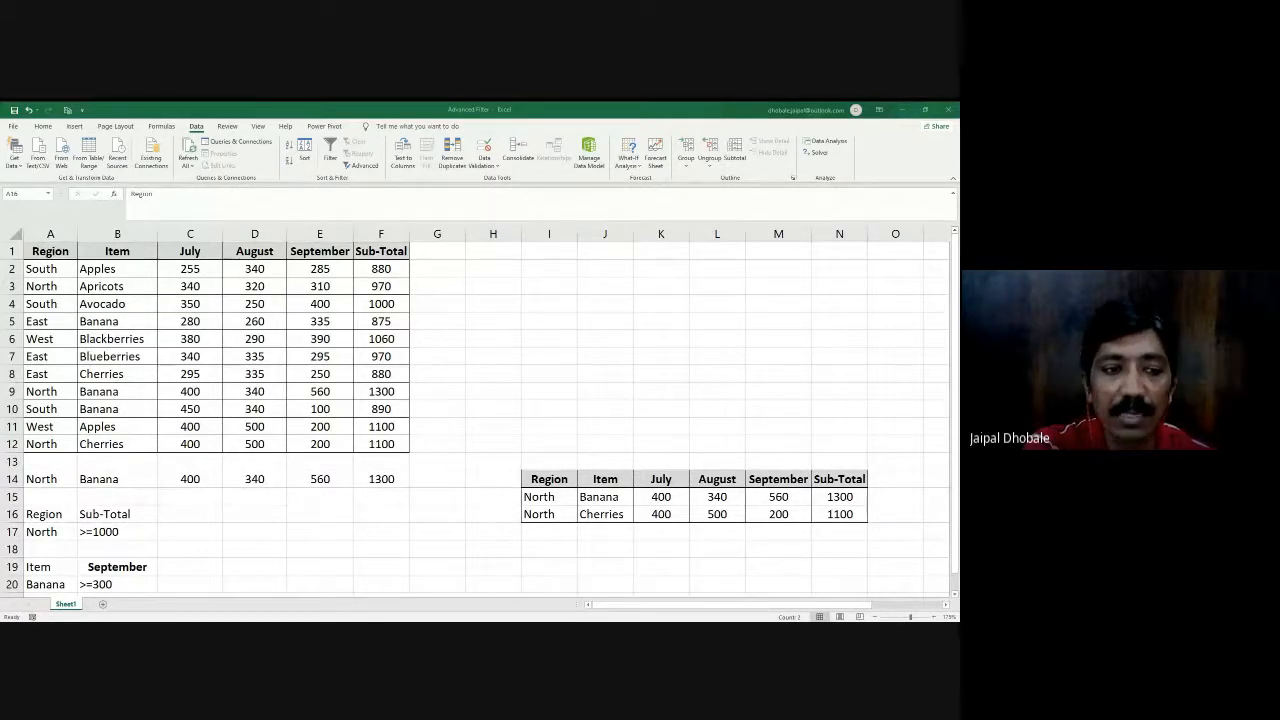
key(alt+Tab)
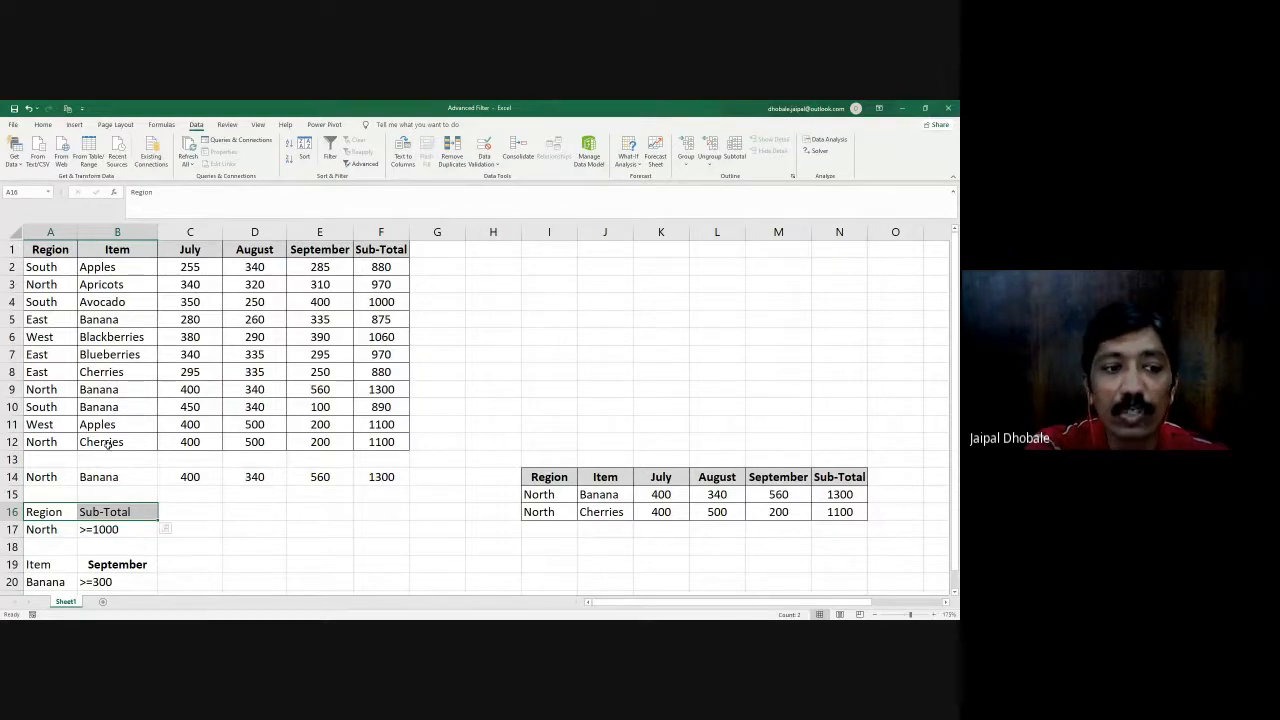
scroll(64, 513, down, 1)
scroll(64, 513, up, 1)
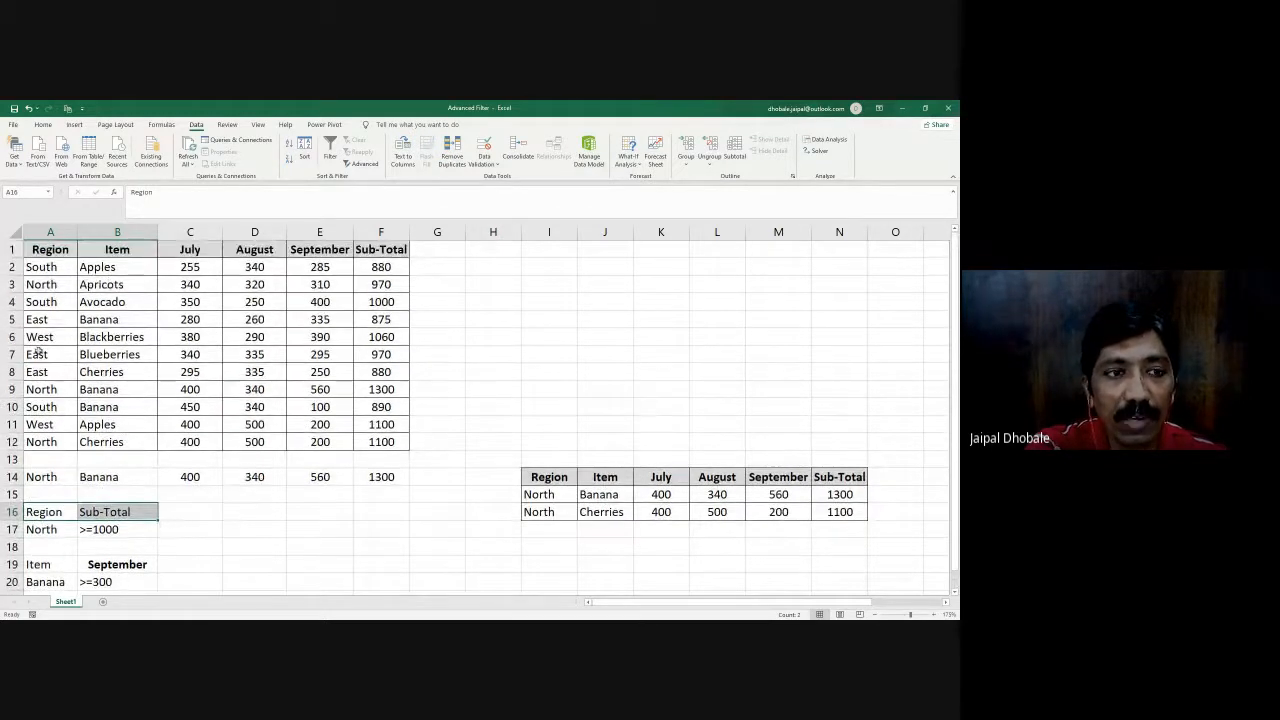
- Compare the Region and Sub-Total criteria, North and >=1000 in A16:B17, with the matching headers of the sales table
click(38, 250)
click(56, 512)
click(51, 529)
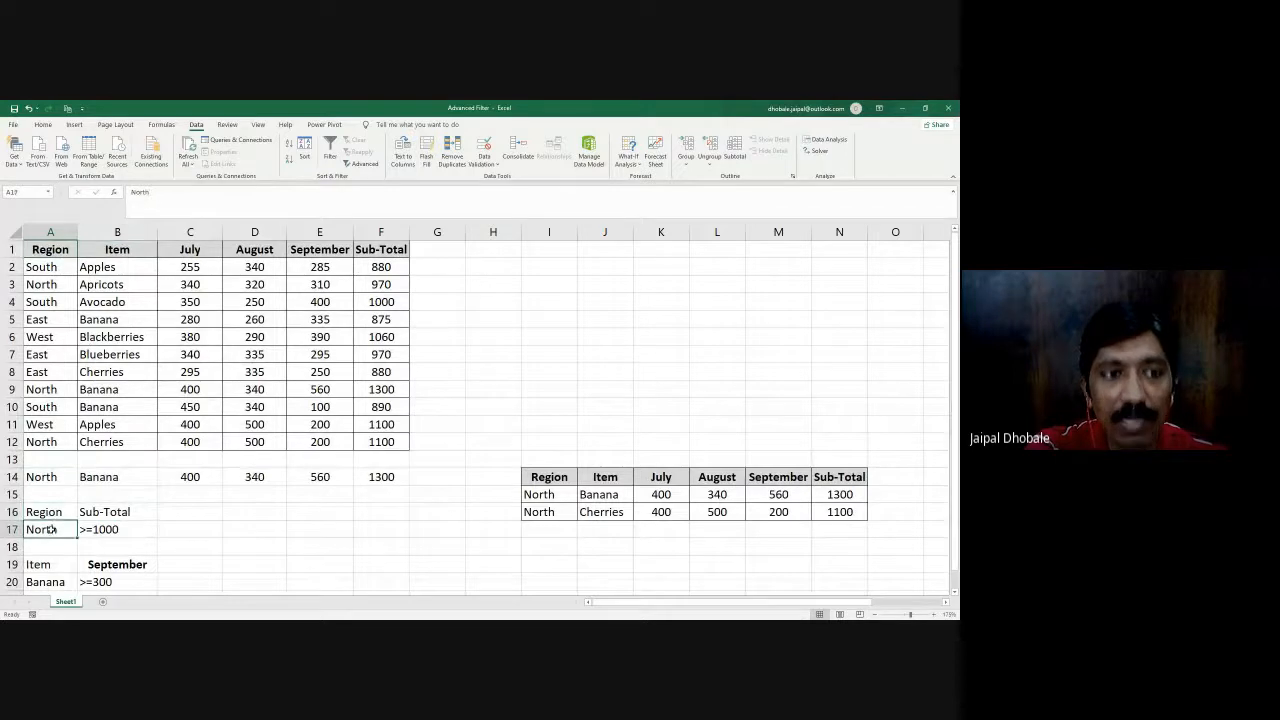
click(135, 527)
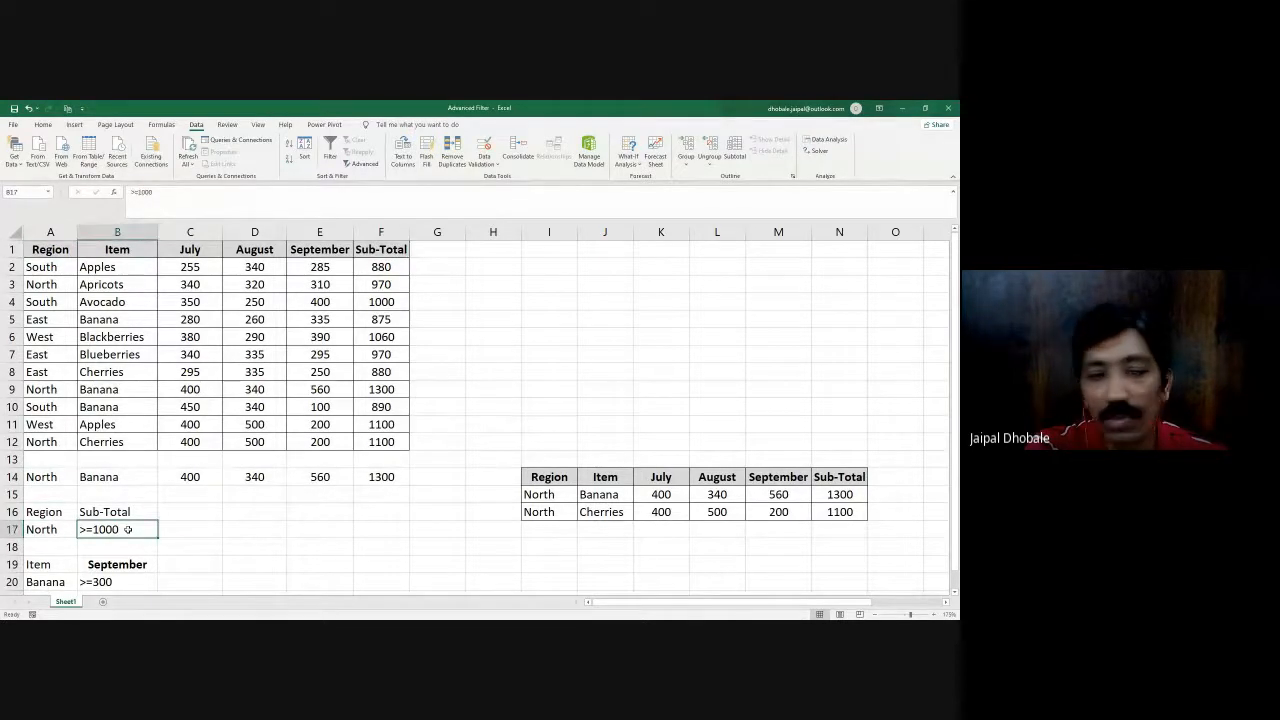
- Compare the Item and September criteria in A19:B20, Banana and >=300, with the matching headers of the sales table
scroll(128, 529, down, 1)
click(45, 512)
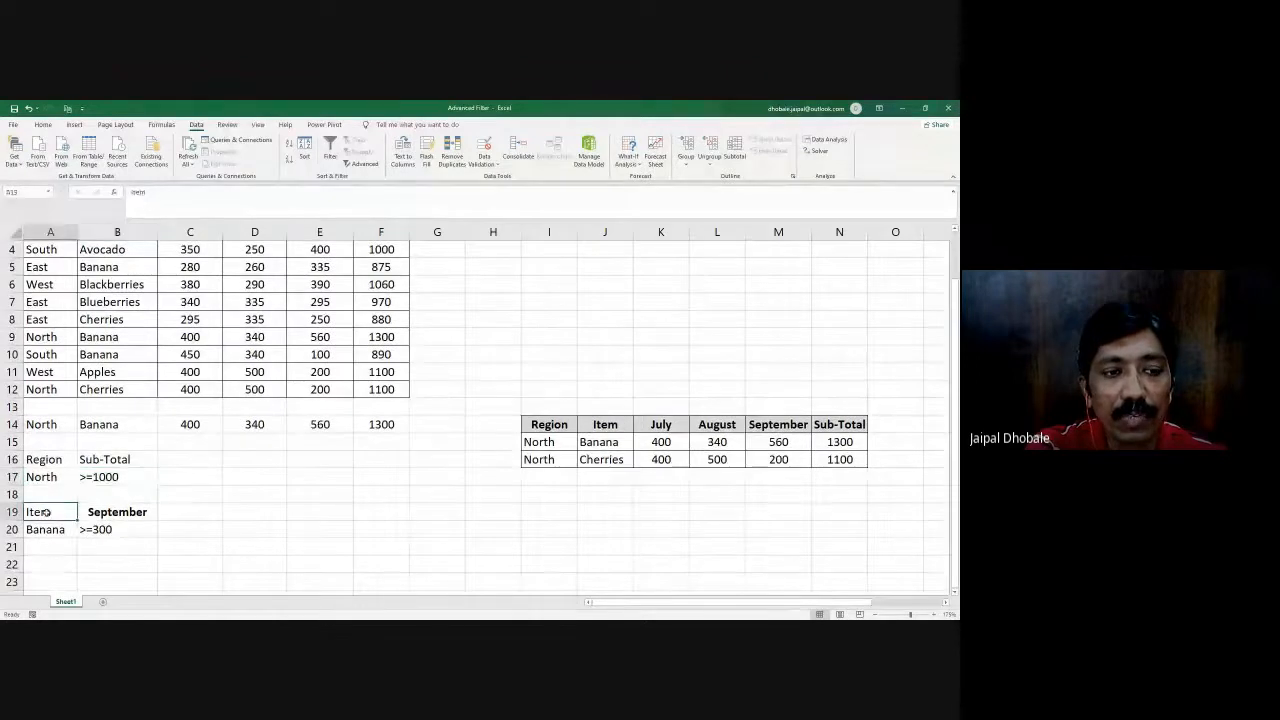
scroll(45, 512, up, 1)
click(140, 252)
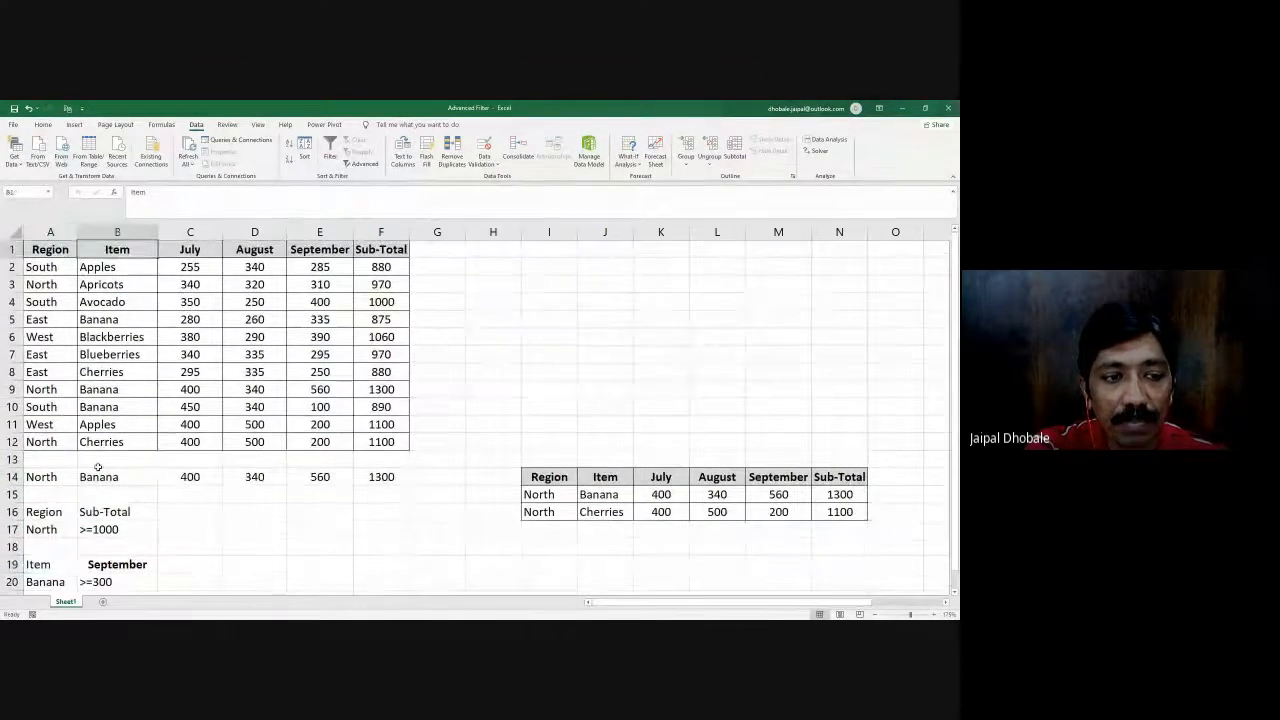
scroll(98, 467, down, 1)
click(58, 530)
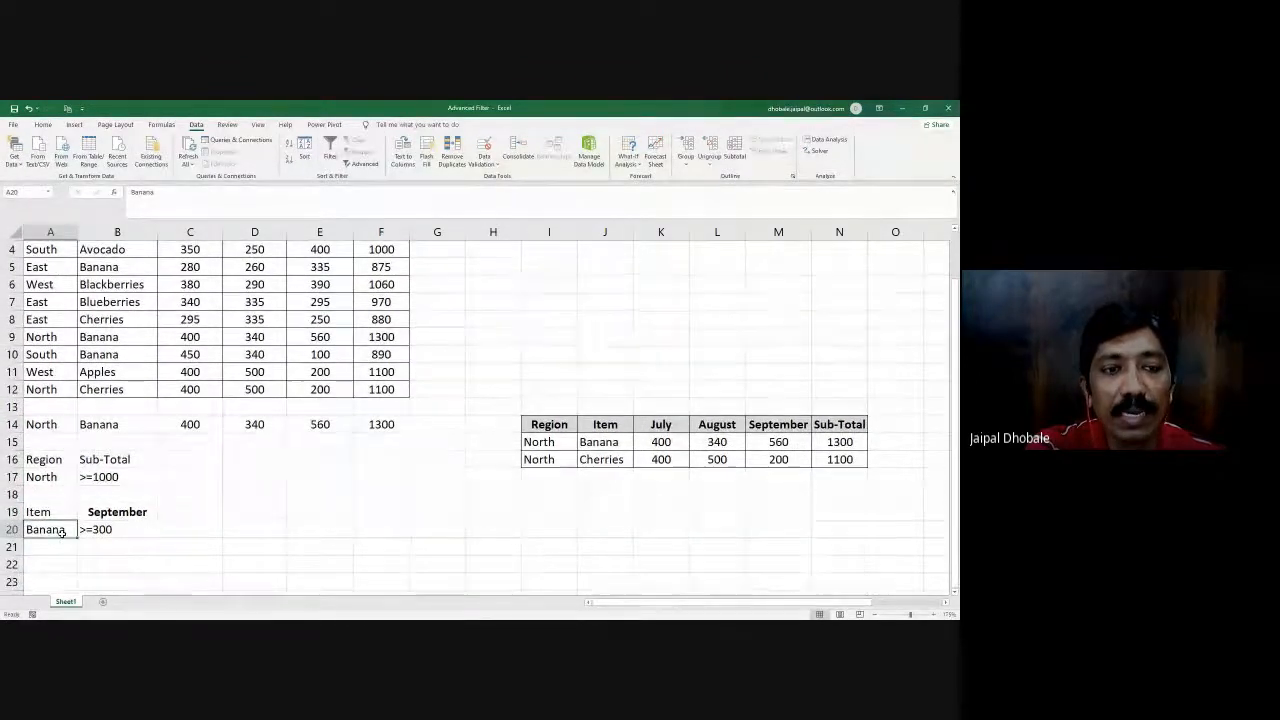
scroll(61, 533, up, 1)
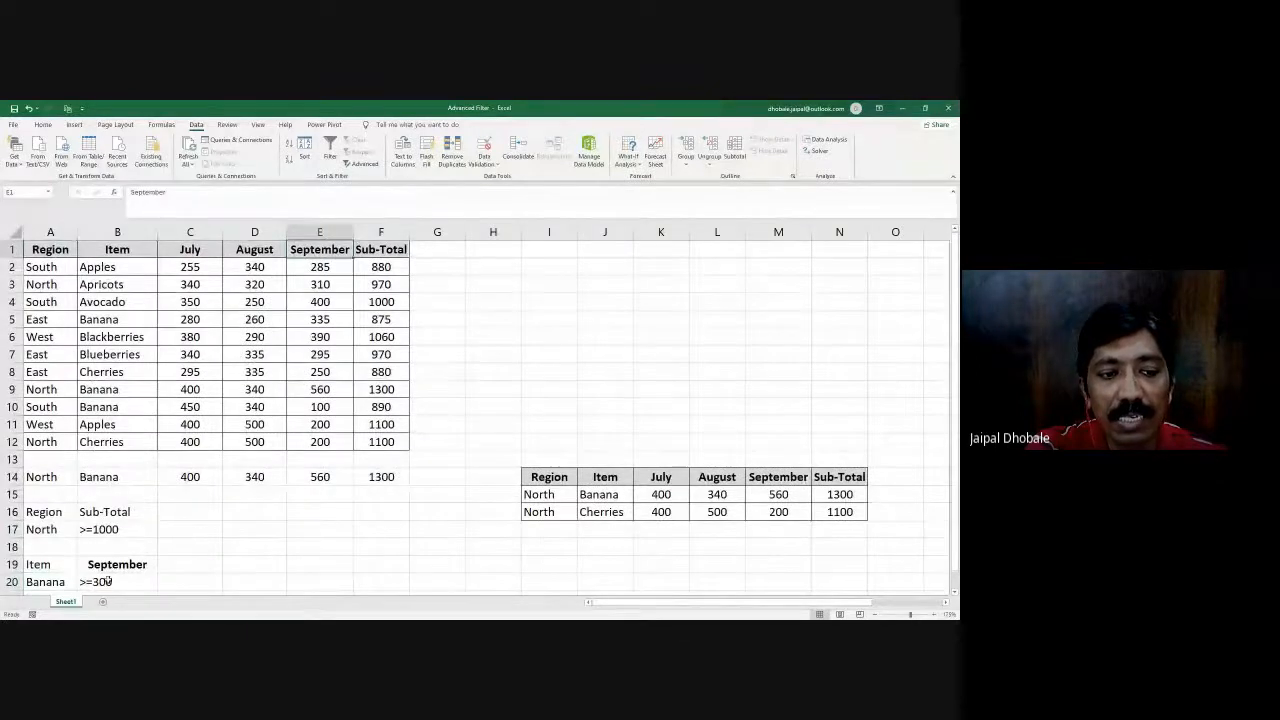
click(151, 583)
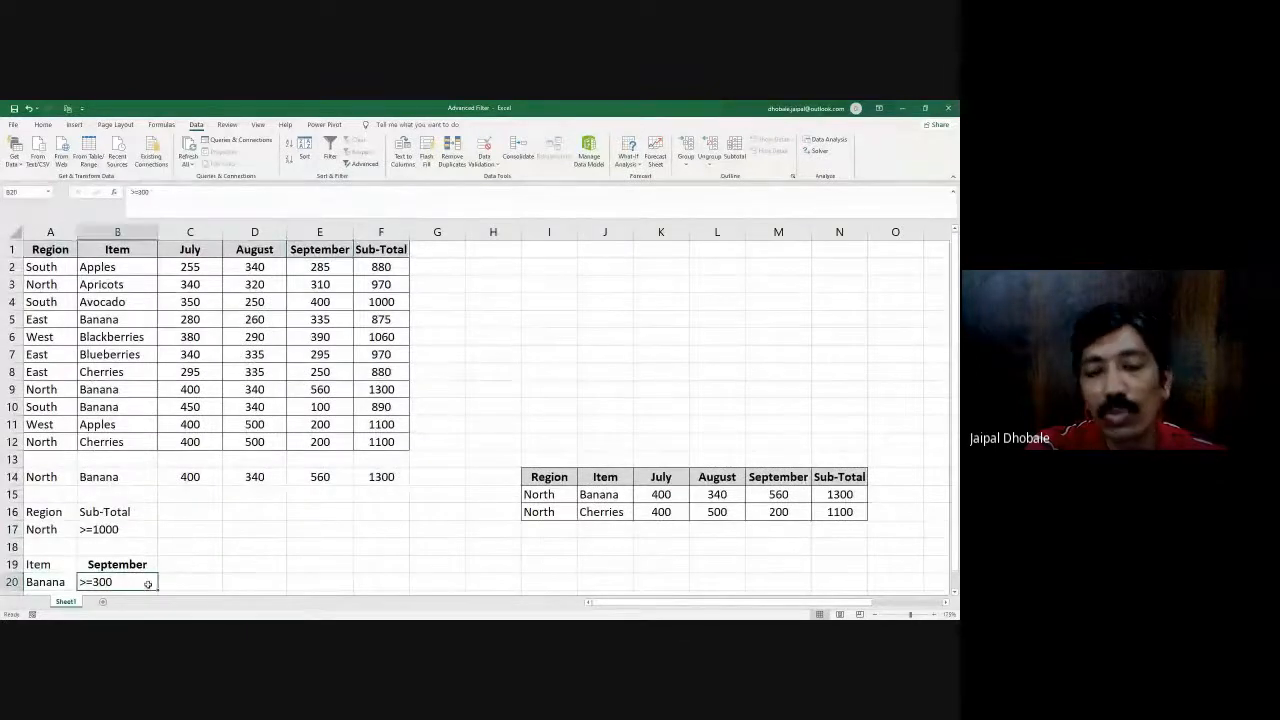
- Run an Advanced Filter in place on the sales table A1:F12, using A19:B20 as the criteria range
click(615, 303)
click(362, 163)
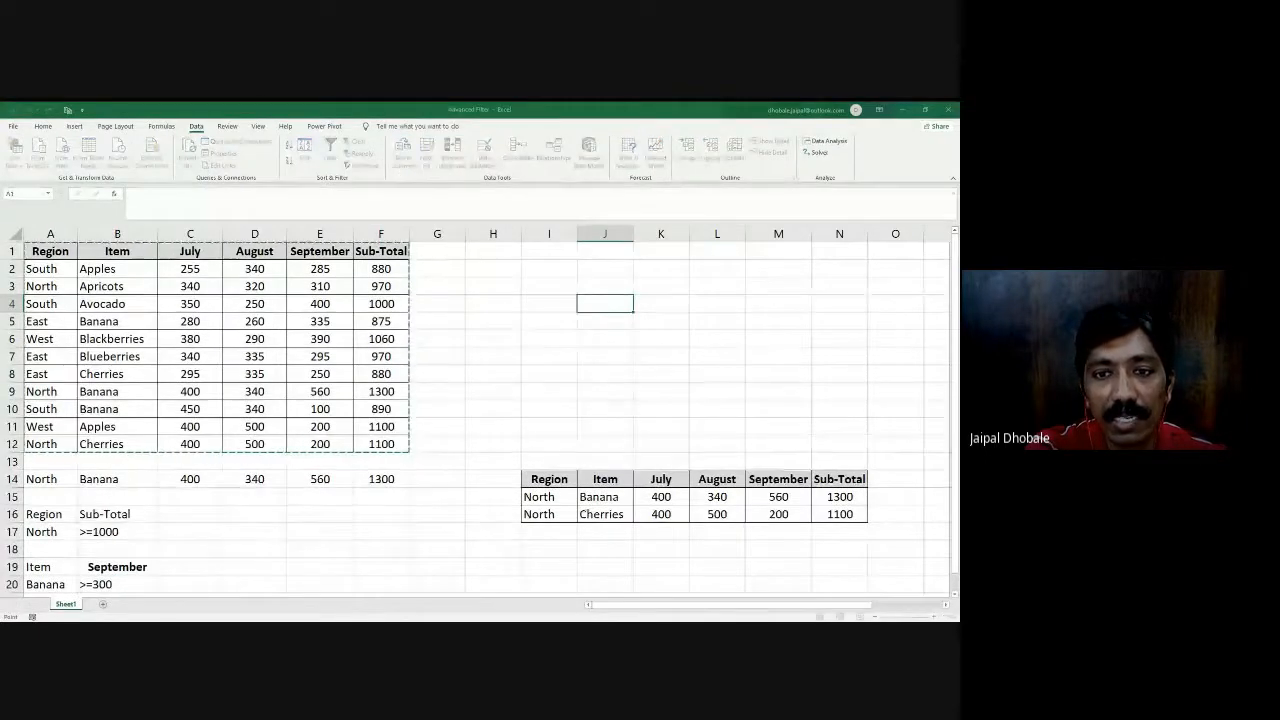
click(486, 383)
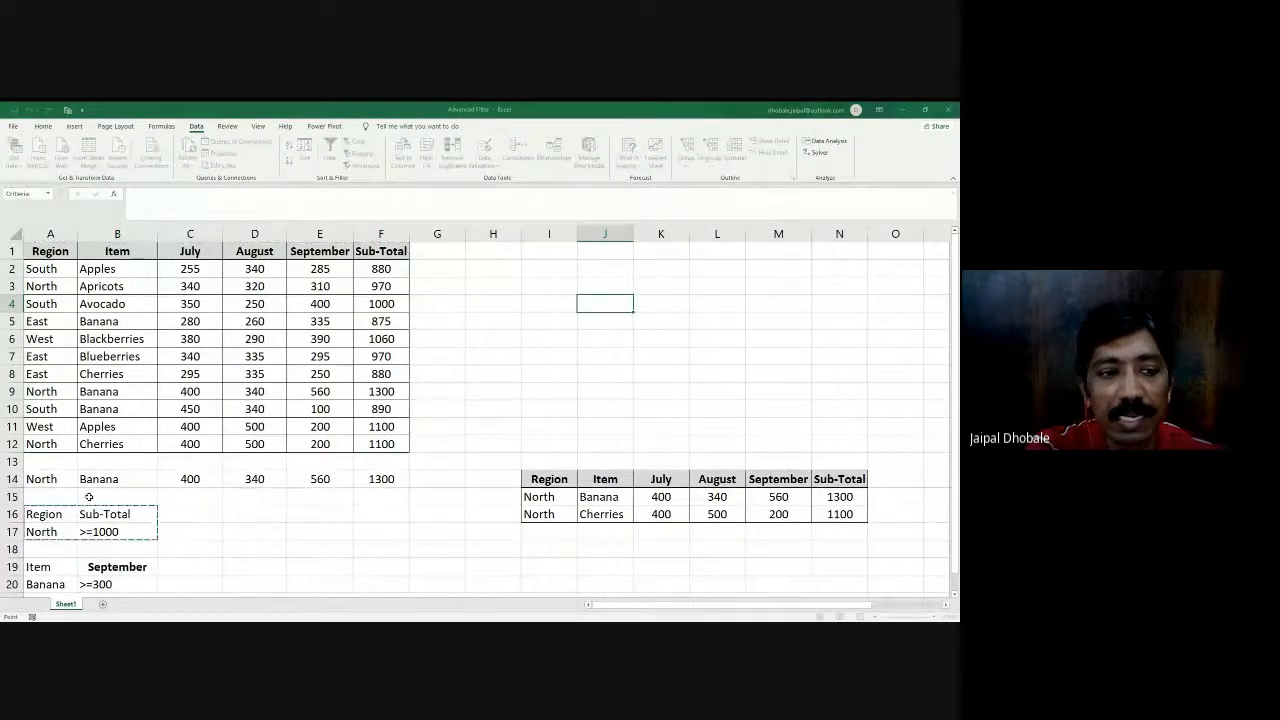
scroll(73, 498, down, 2)
click(34, 461)
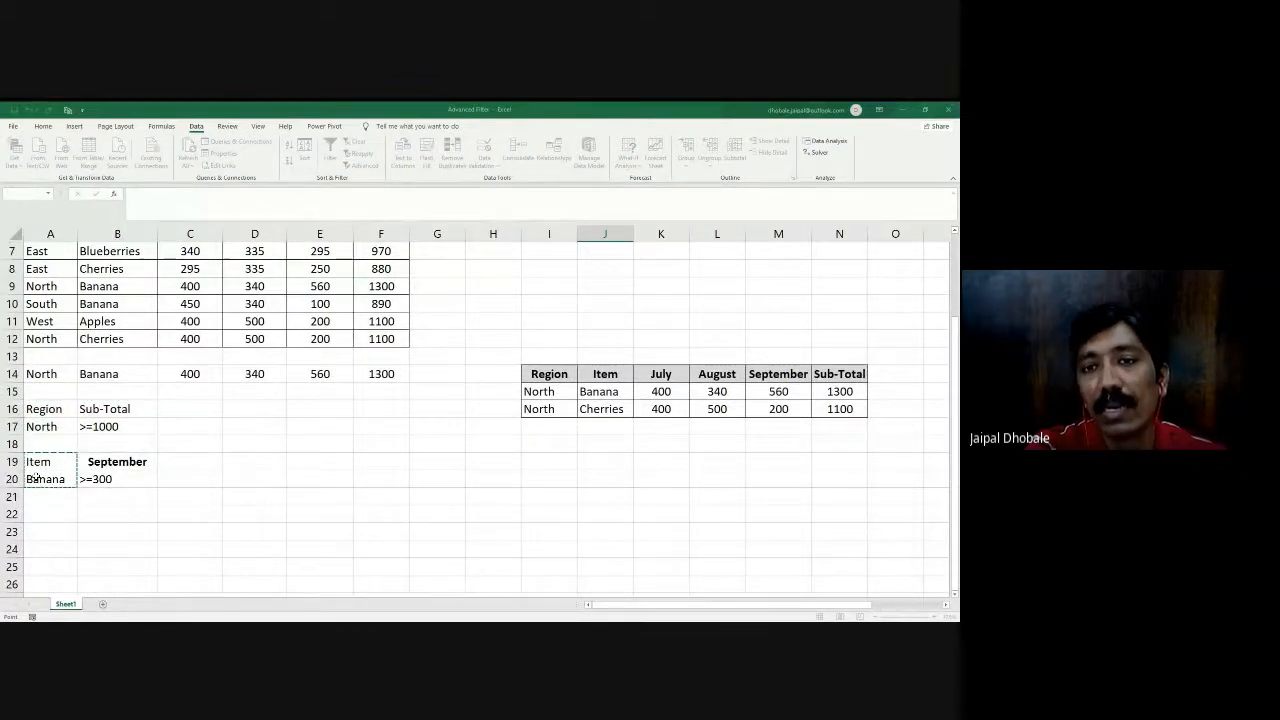
drag(75, 478, 86, 479)
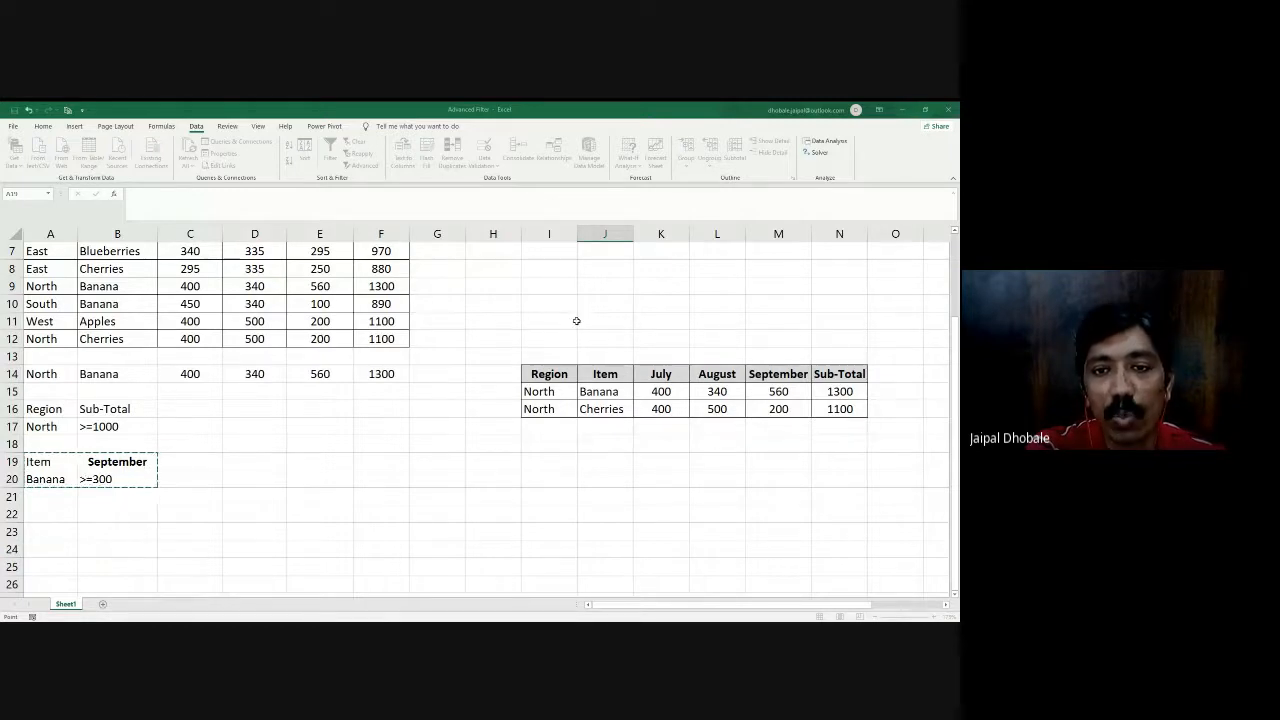
click(722, 275)
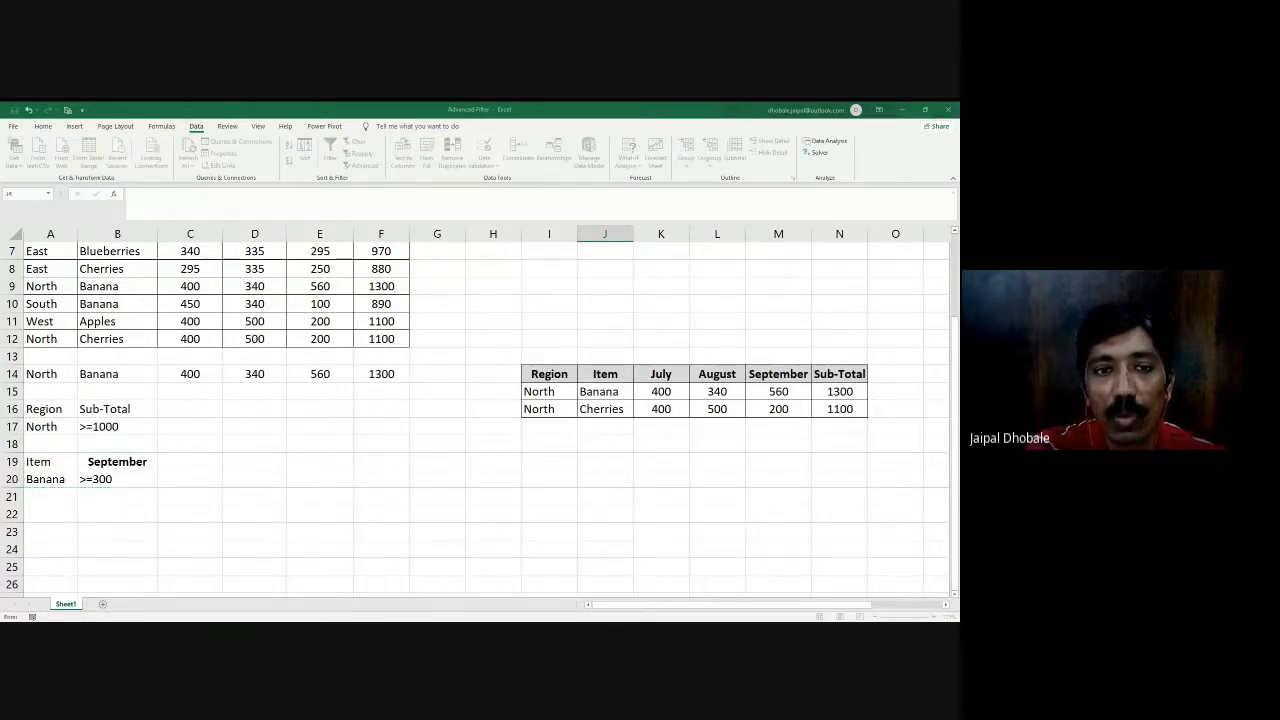
scroll(398, 325, up, 2)
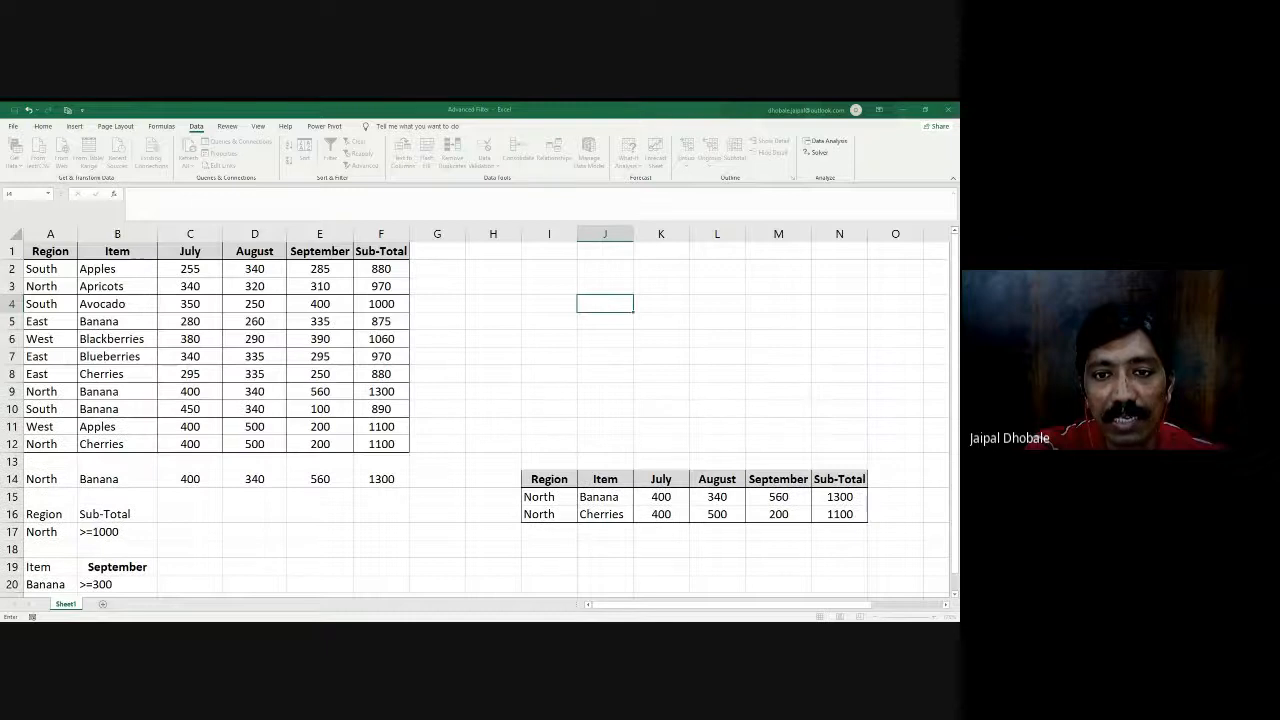
click(662, 352)
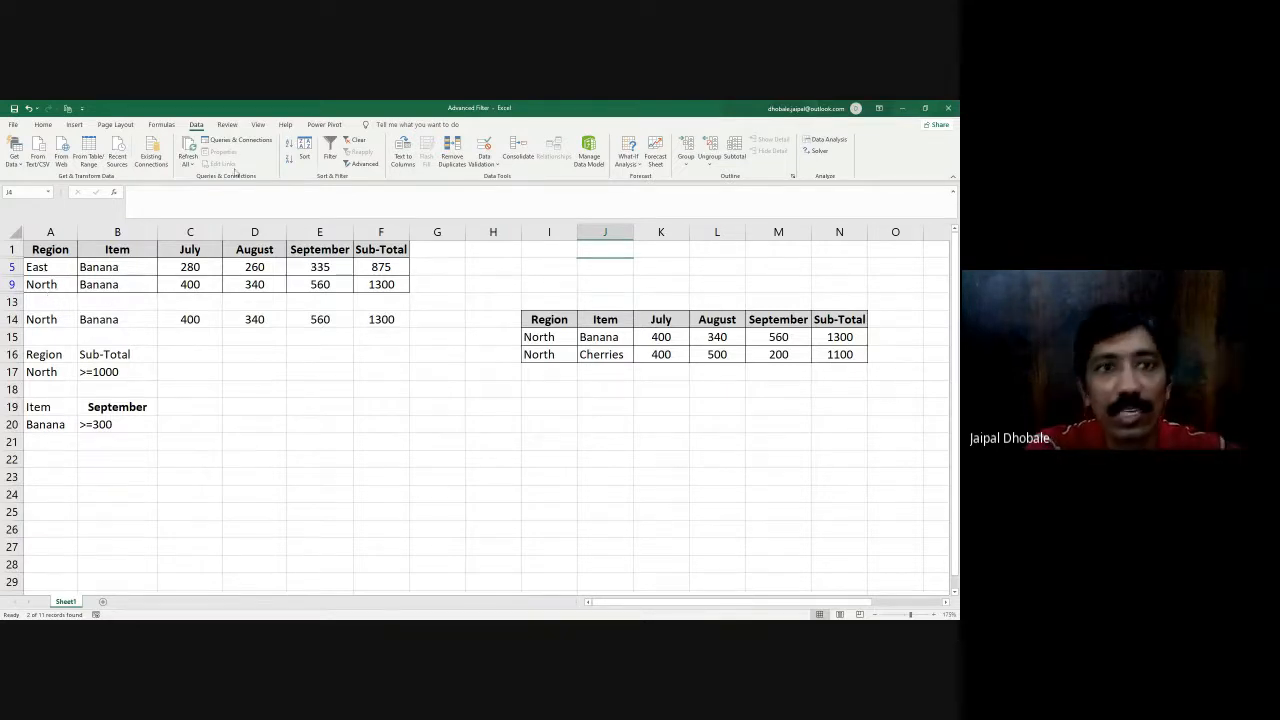
- Clear the Advanced Filter from the sales table to show all its records again
click(355, 139)
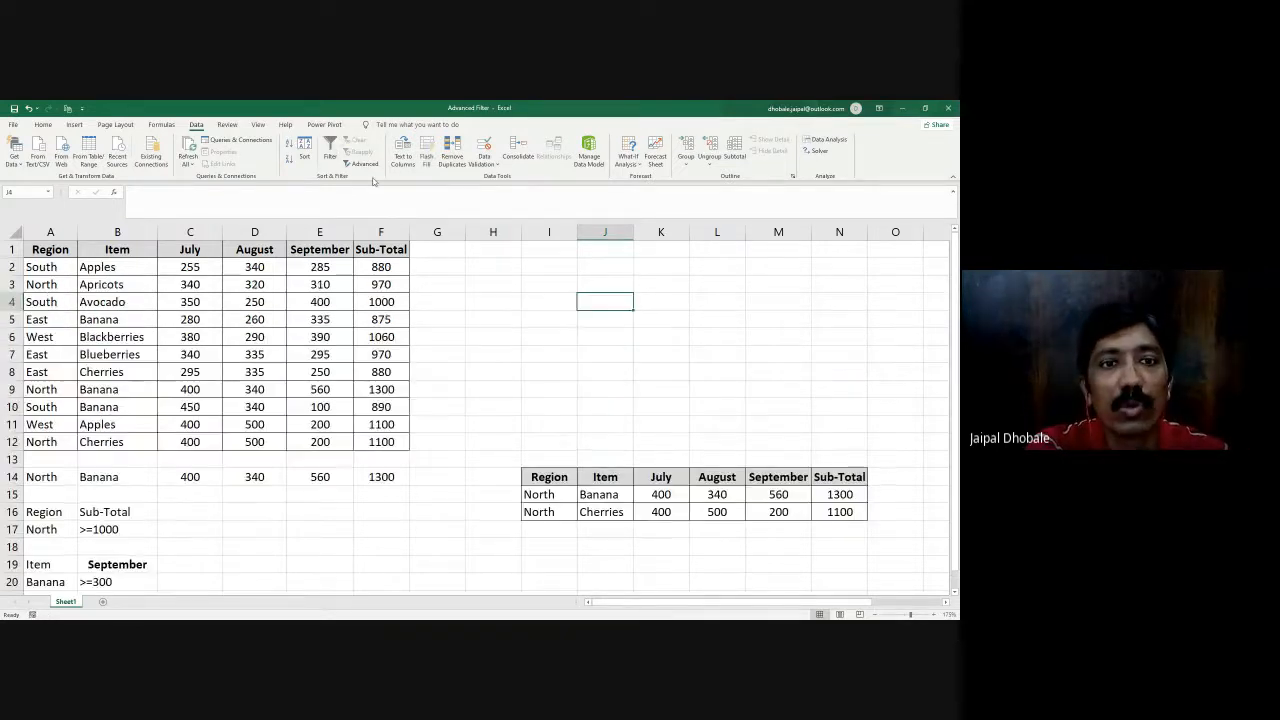
click(509, 338)
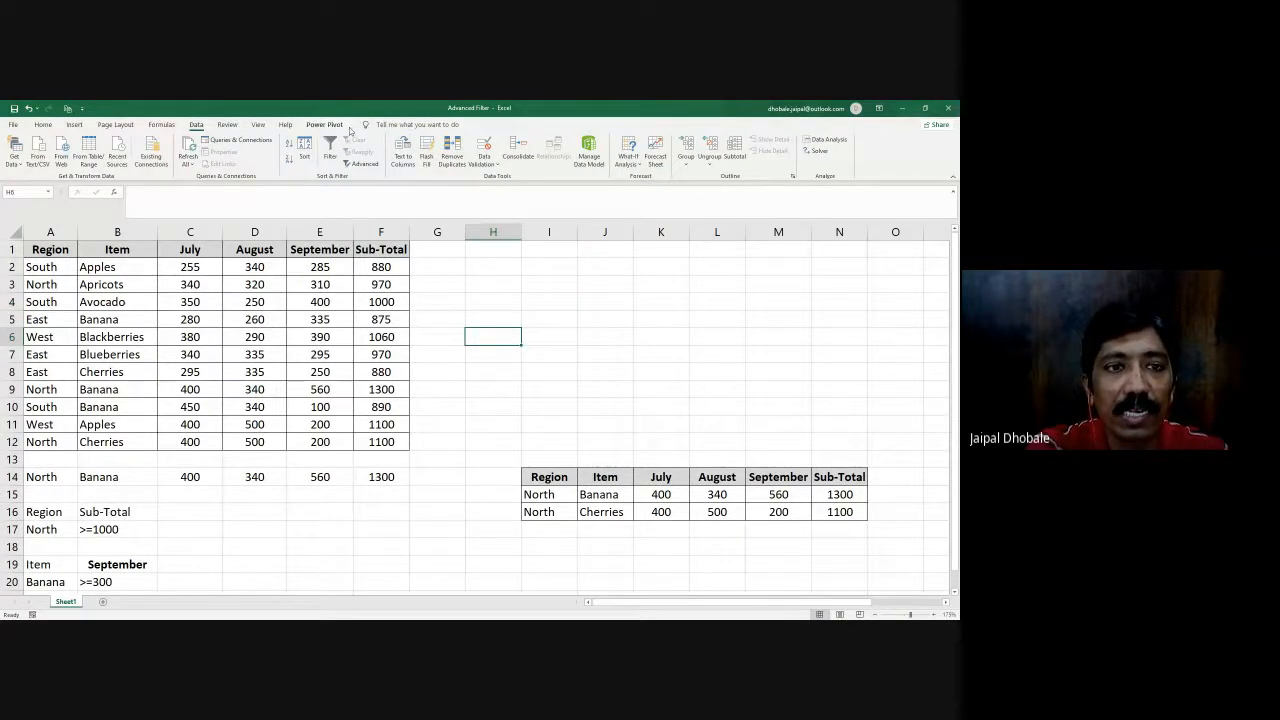
drag(42, 257, 420, 543)
scroll(420, 548, down, 2)
scroll(422, 552, up, 2)
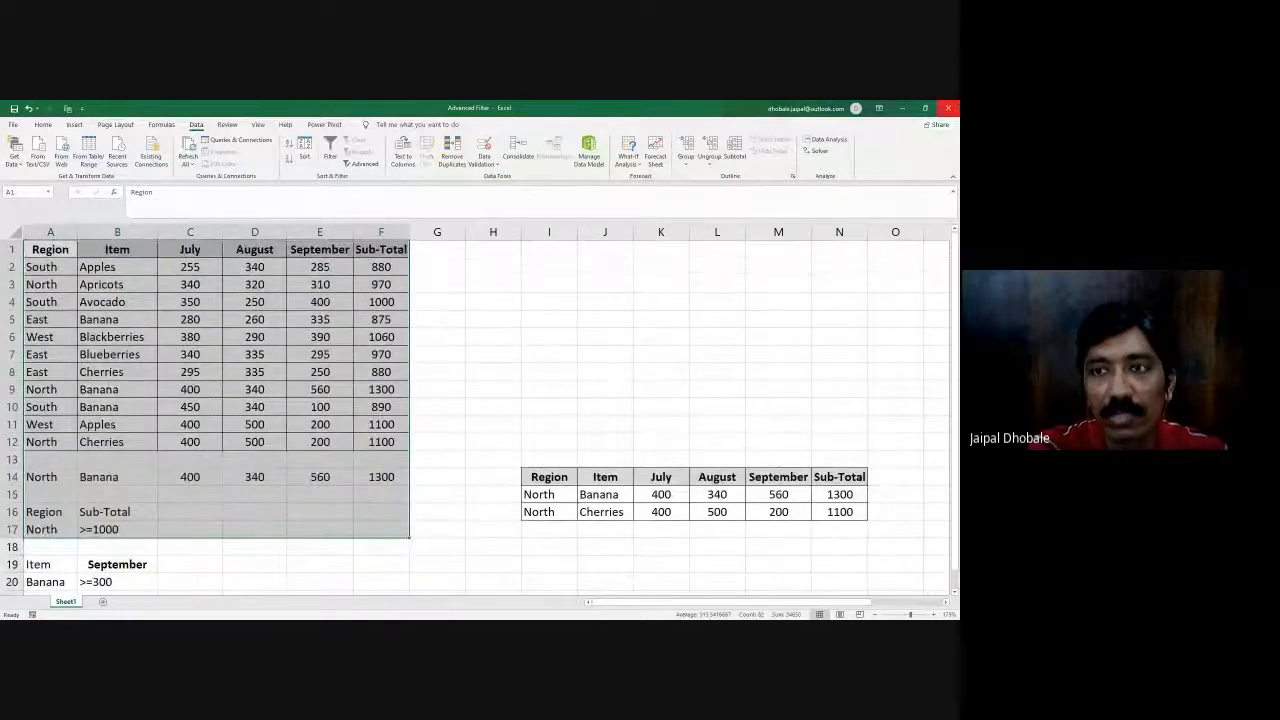
click(443, 630)
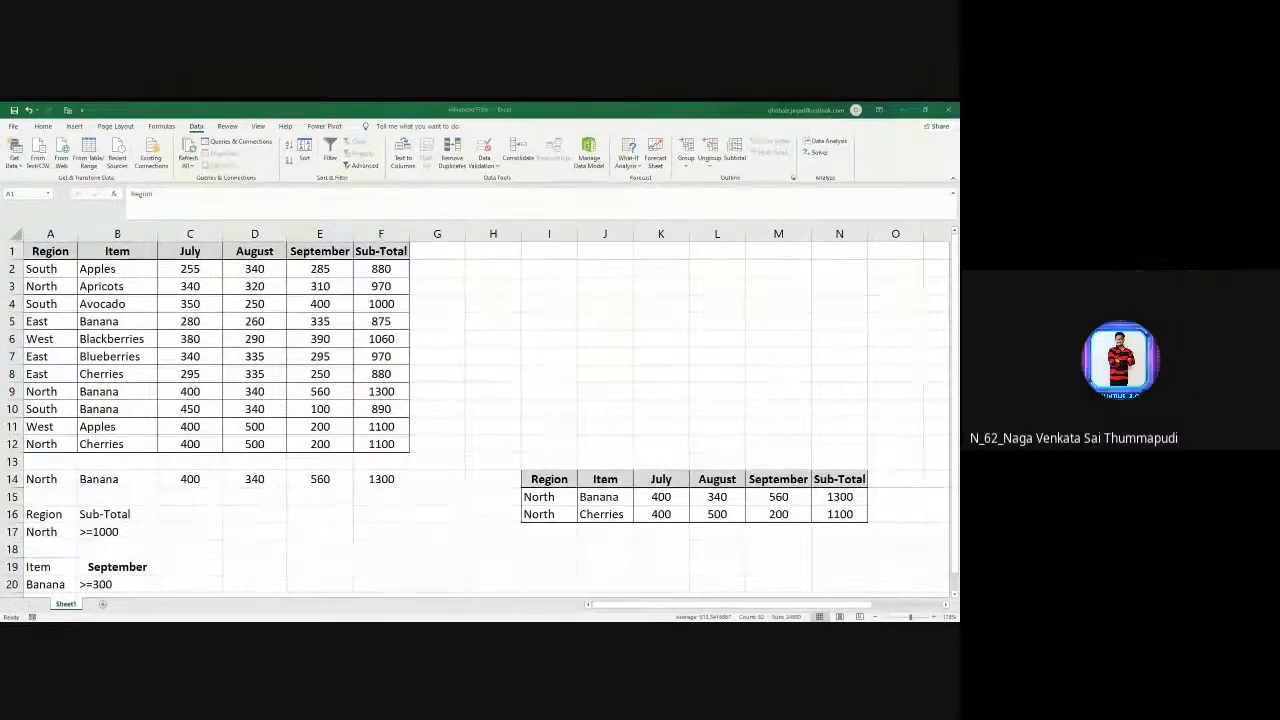